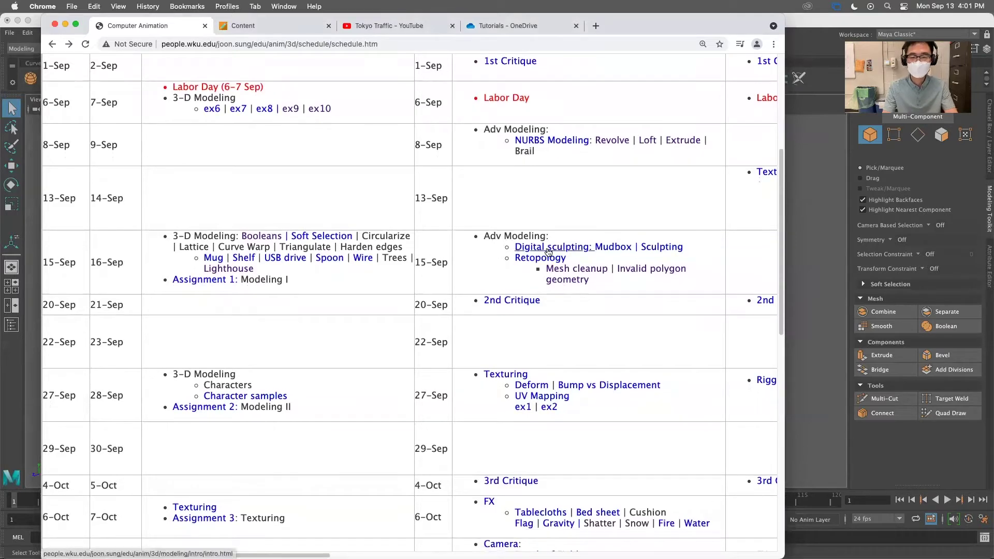
# Step: Open the NURBS Modeling page from the 8-Sep entry of the course schedule, view it briefly and return to the schedule
pyautogui.scroll(1, 544, 305)
pyautogui.scroll(10, 543, 308)
pyautogui.scroll(-3, 540, 321)
pyautogui.click(542, 321)
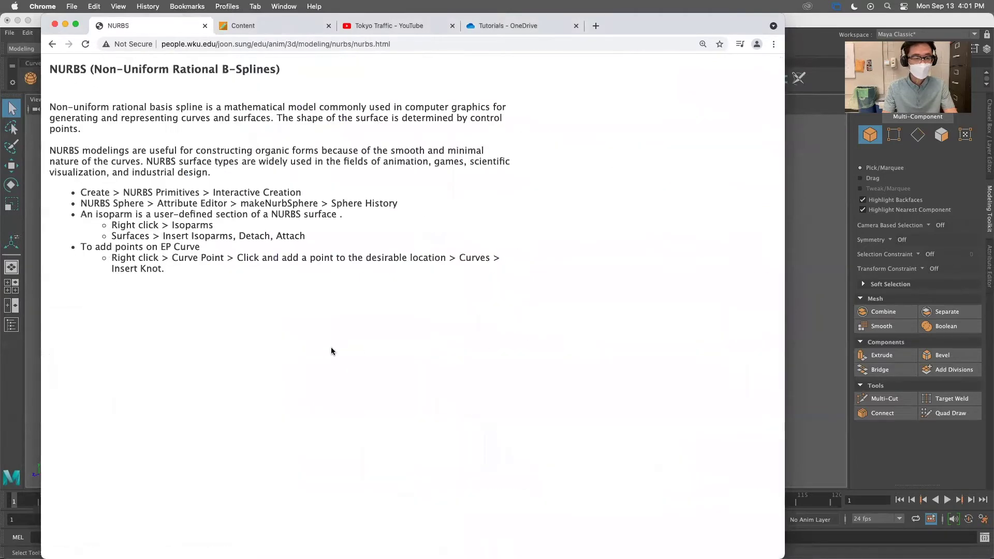
pyautogui.click(54, 45)
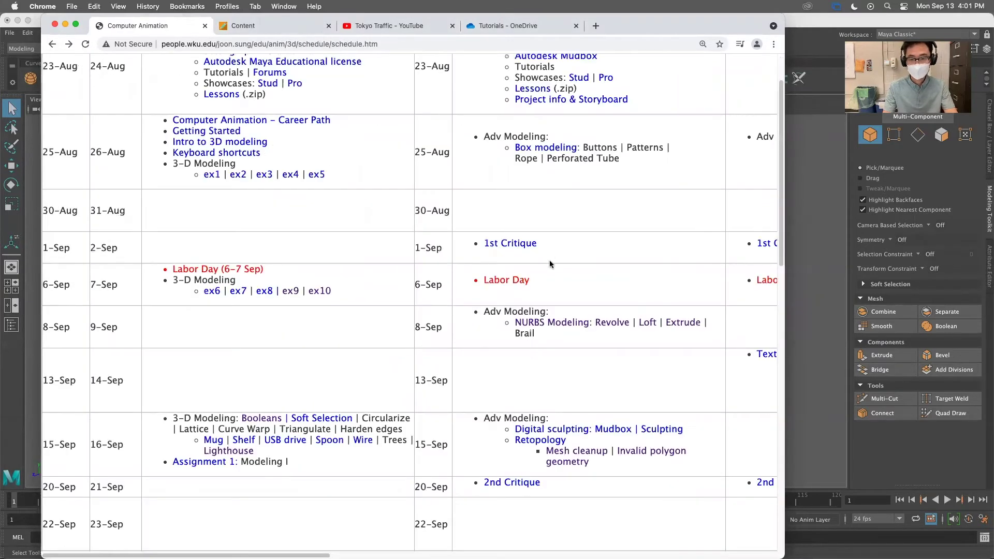
# Step: Open the Digital sculpting link in the 15-Sep entry and examine the box modeling section of the page
pyautogui.scroll(-1, 546, 262)
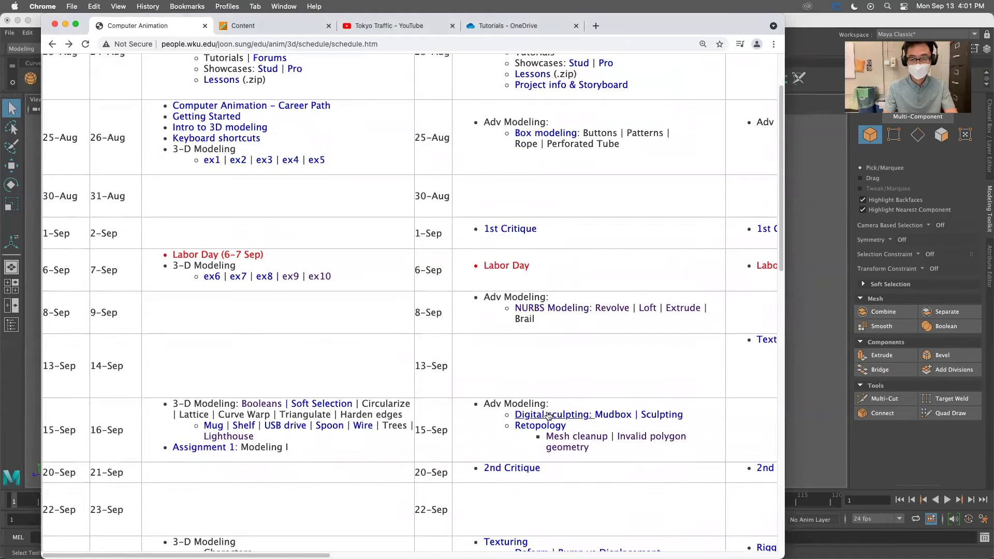
pyautogui.click(548, 415)
pyautogui.scroll(-2, 300, 347)
pyautogui.scroll(1, 297, 338)
pyautogui.moveTo(703, 20); pyautogui.dragTo(784, 5)
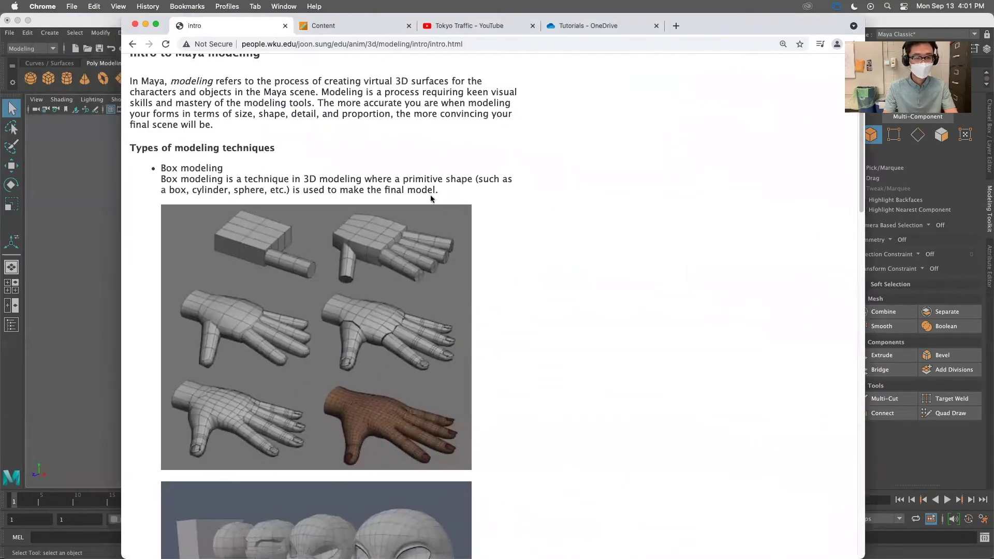
pyautogui.scroll(1, 431, 198)
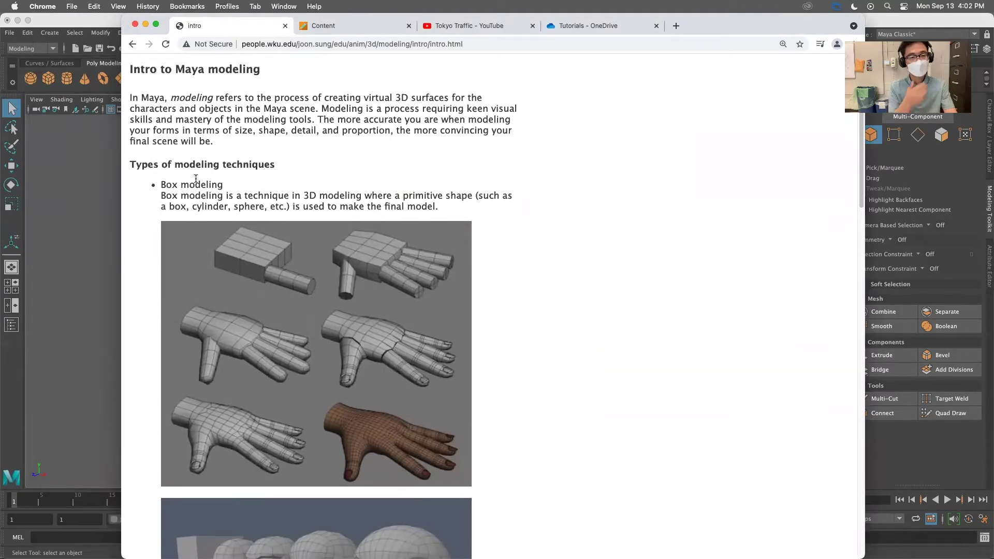
pyautogui.moveTo(161, 185); pyautogui.dragTo(224, 187)
pyautogui.scroll(-1, 278, 284)
# Step: Switch to Maya and look through the polygon primitives available for creation
pyautogui.click(109, 150)
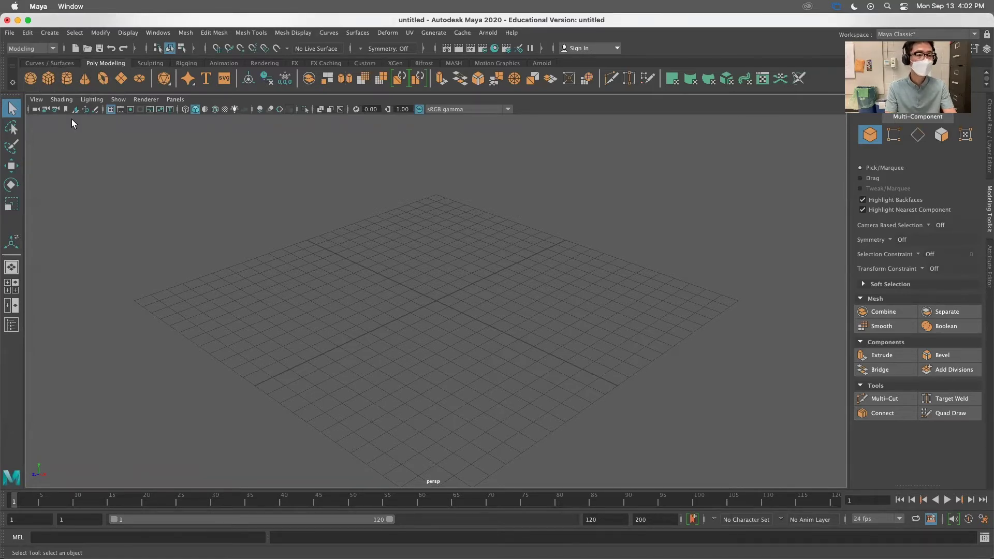
pyautogui.click(50, 33)
pyautogui.moveTo(104, 69)
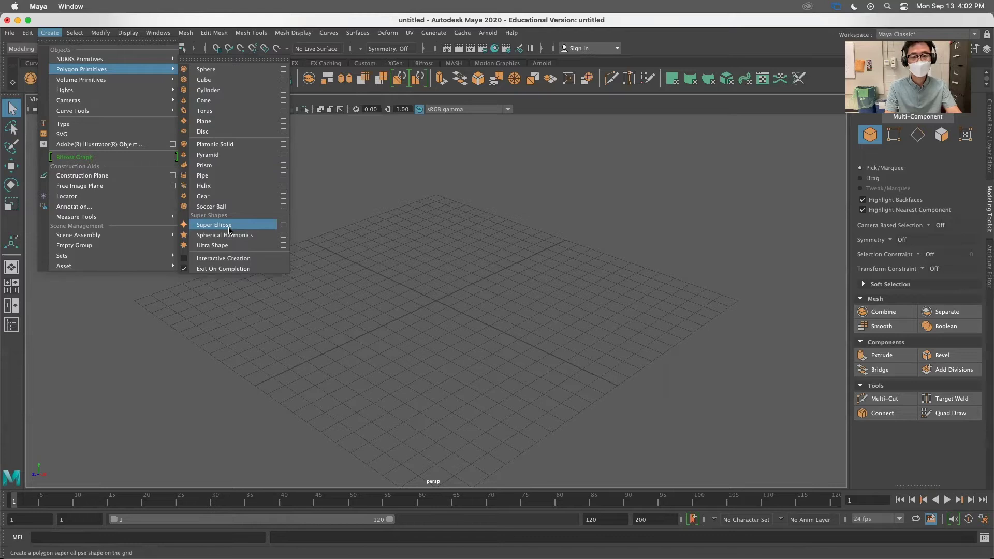
pyautogui.click(407, 287)
# Step: Switch back to the browser and read the NURBS and digital sculpting sections of the modeling intro page
pyautogui.press('super+Tab')
pyautogui.scroll(-1, 308, 325)
pyautogui.scroll(-10, 309, 329)
pyautogui.scroll(4, 304, 313)
pyautogui.scroll(-3, 284, 290)
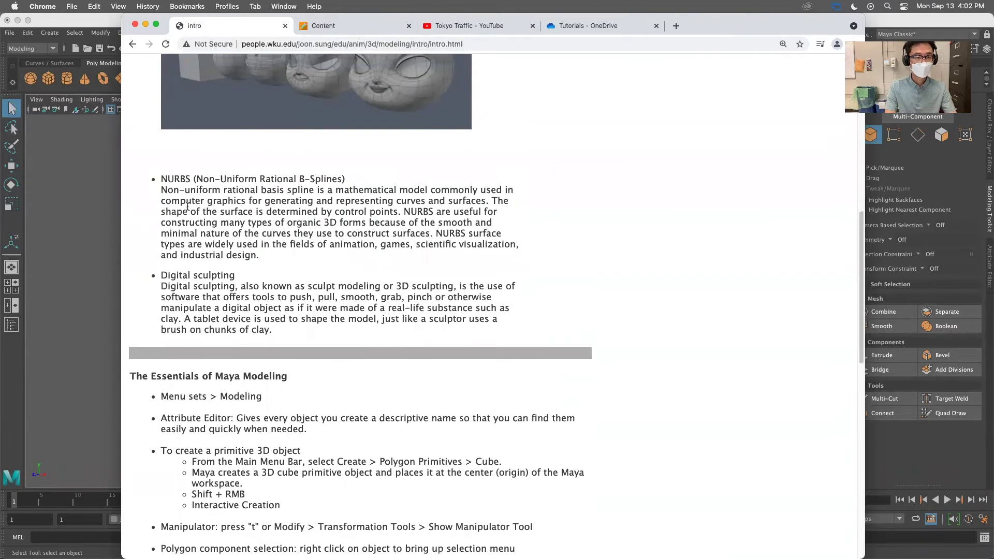
# Step: Return to the course schedule, open the NURBS Modeling page from the 8-Sep entry and enlarge its text by two zoom levels
pyautogui.click(134, 43)
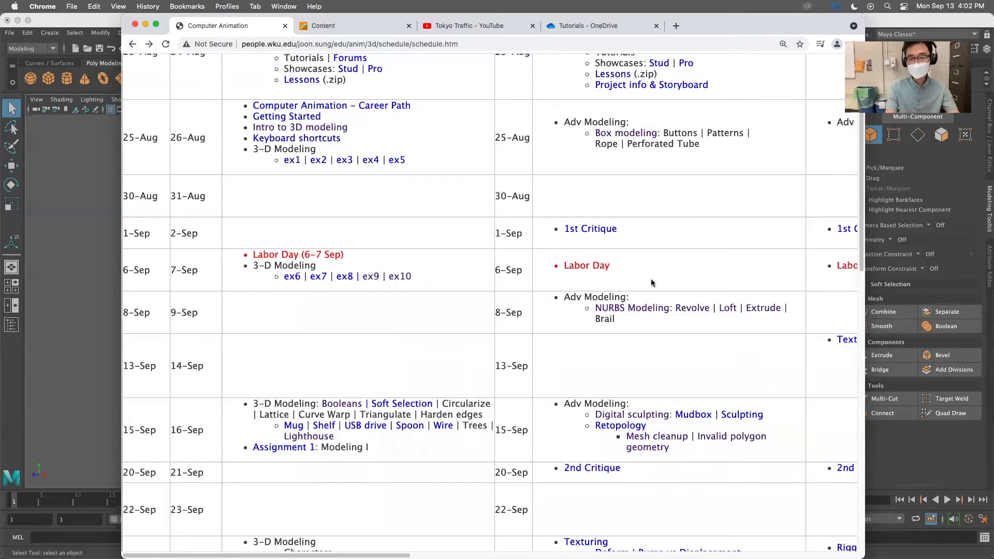
pyautogui.scroll(1, 650, 279)
pyautogui.scroll(-1, 650, 277)
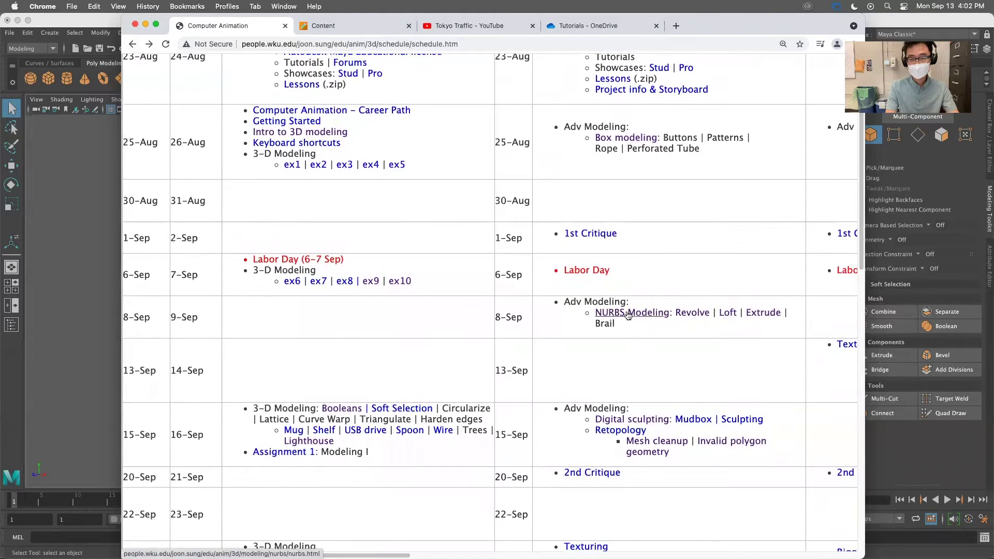
pyautogui.click(647, 313)
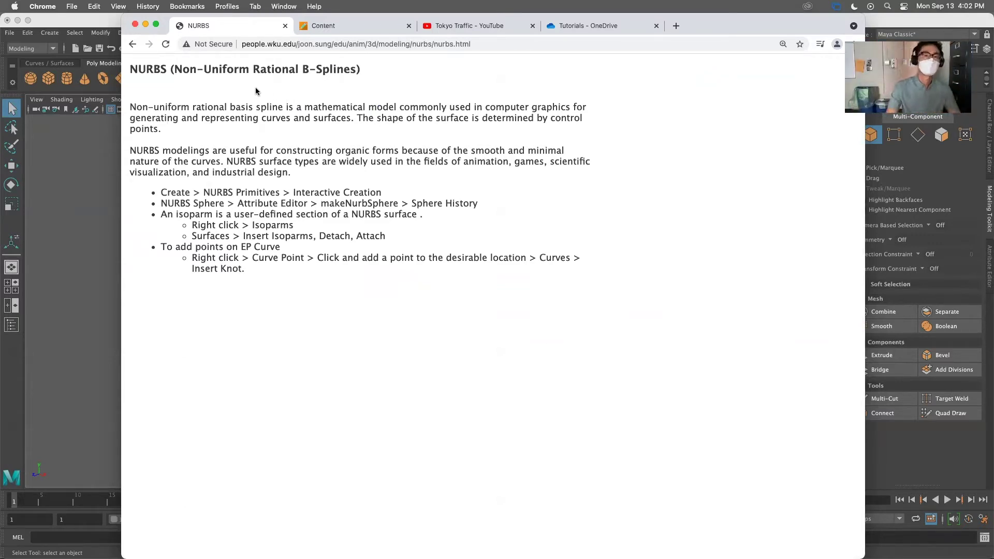
pyautogui.press('super+equal')
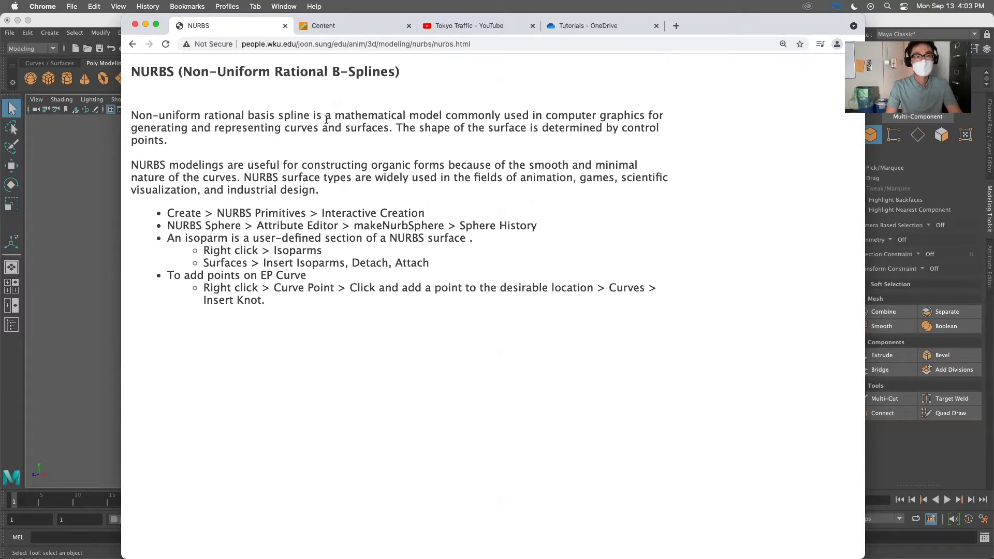
pyautogui.press('super+equal')
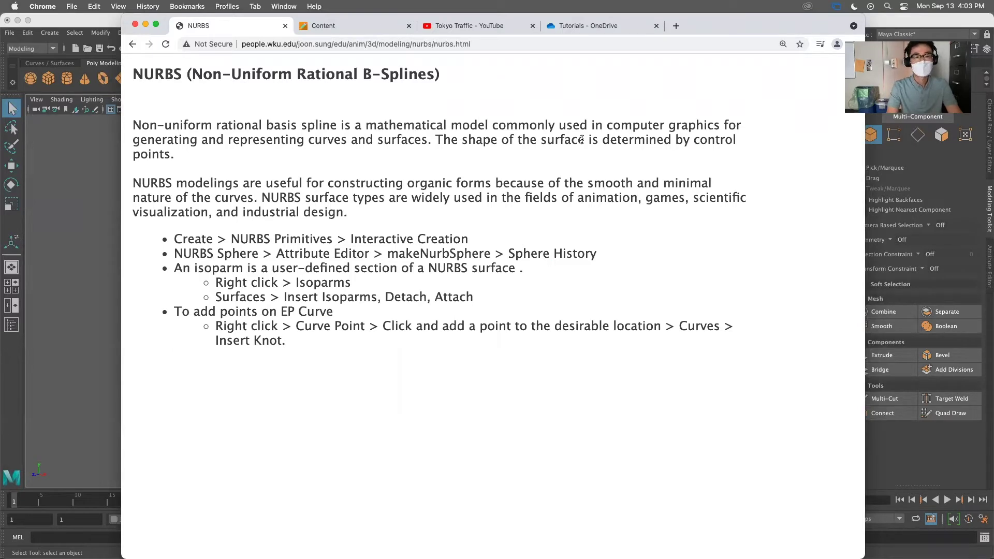
# Step: Highlight the phrases "curves and surfaces" and "control points" in the NURBS definition while reading it
pyautogui.moveTo(309, 140); pyautogui.dragTo(355, 140)
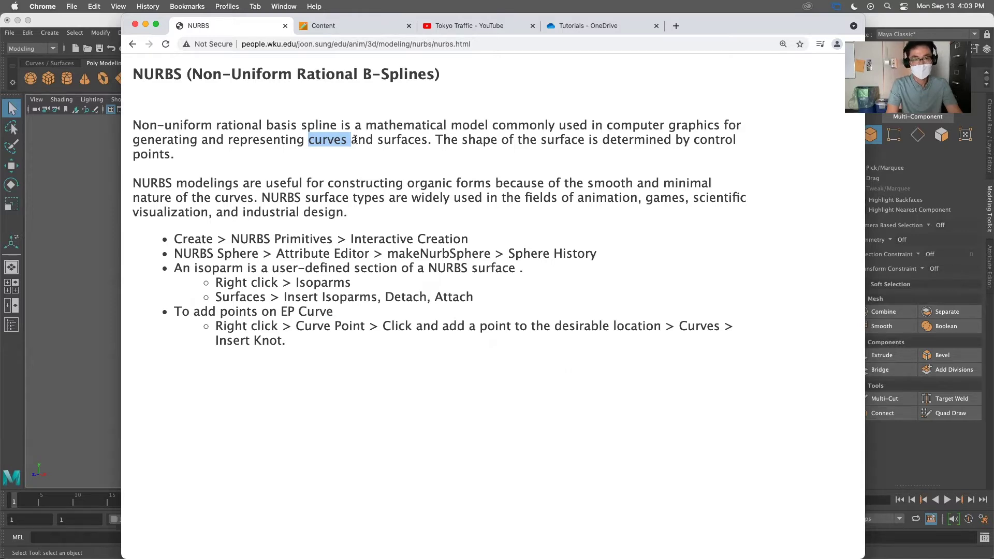
pyautogui.click(386, 153)
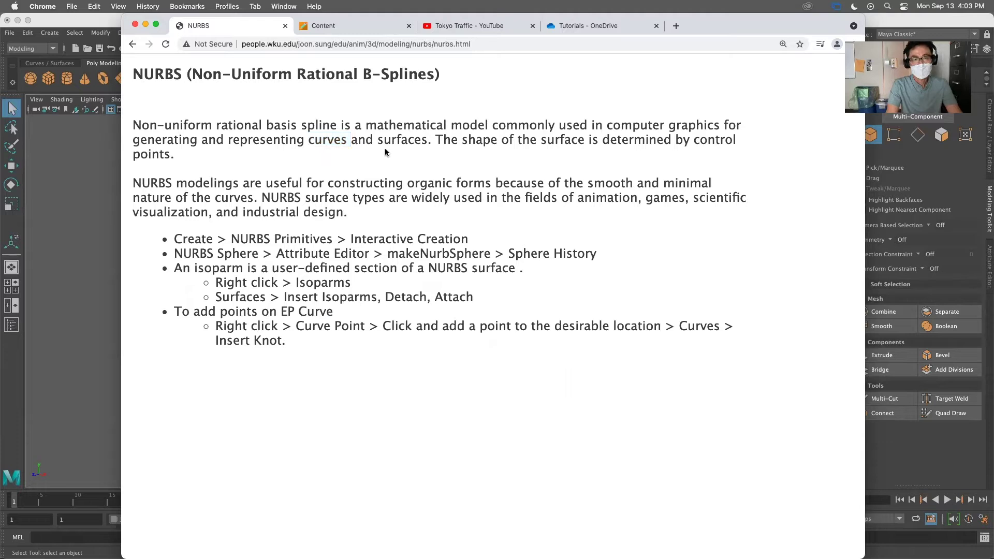
pyautogui.moveTo(431, 139); pyautogui.dragTo(308, 136)
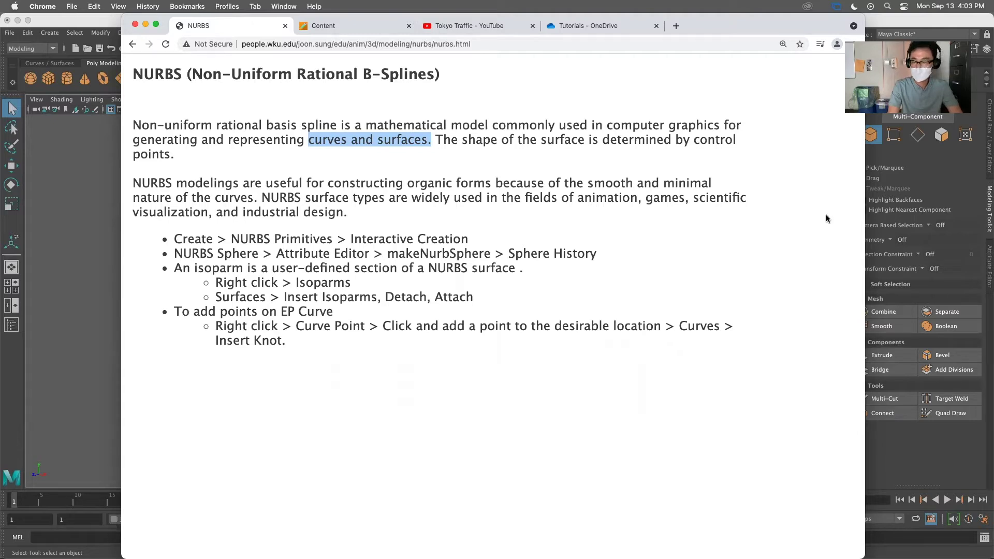
pyautogui.moveTo(694, 138); pyautogui.dragTo(714, 151)
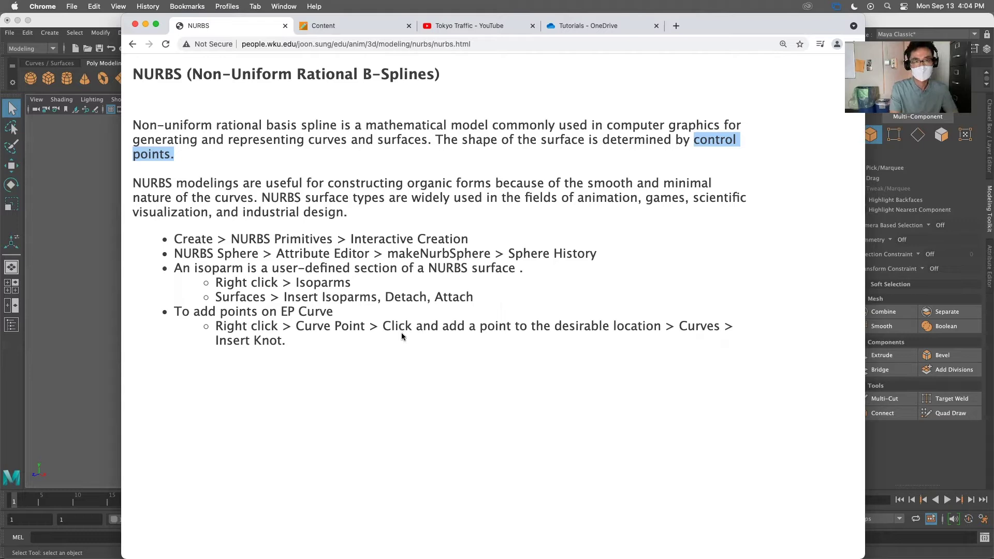
# Step: Switch to Maya, compare the Curves / Surfaces and Poly Modeling shelves, and leave Curves / Surfaces displayed
pyautogui.click(59, 304)
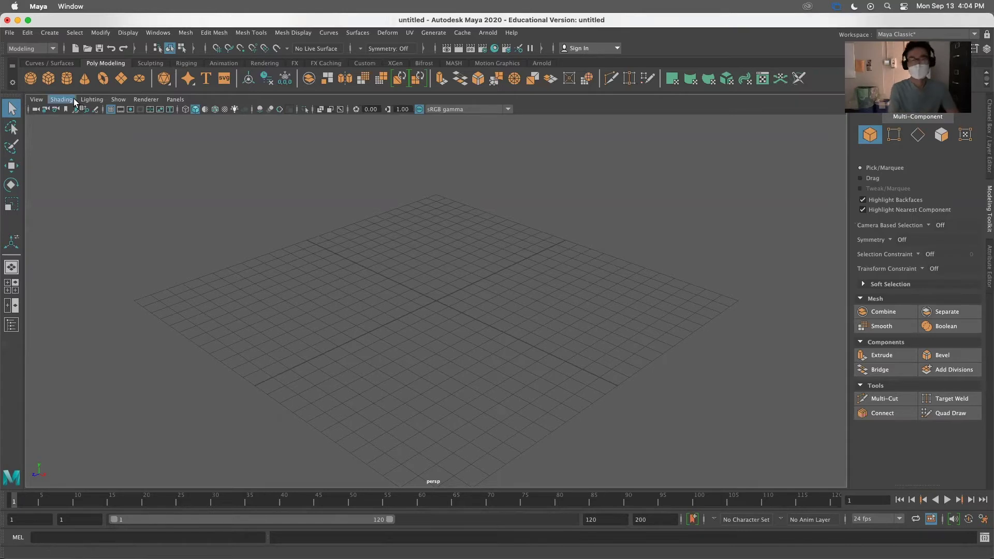
pyautogui.click(63, 63)
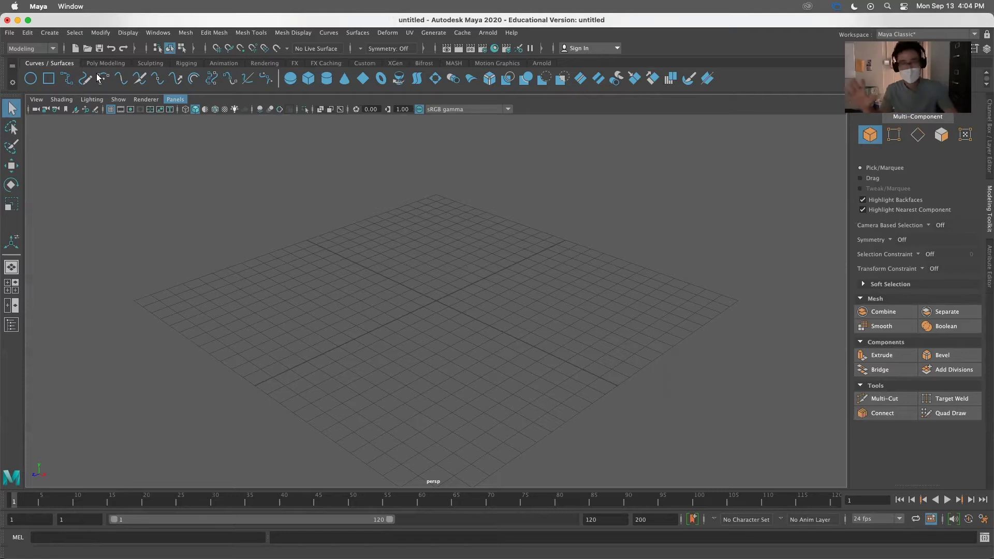
pyautogui.click(116, 64)
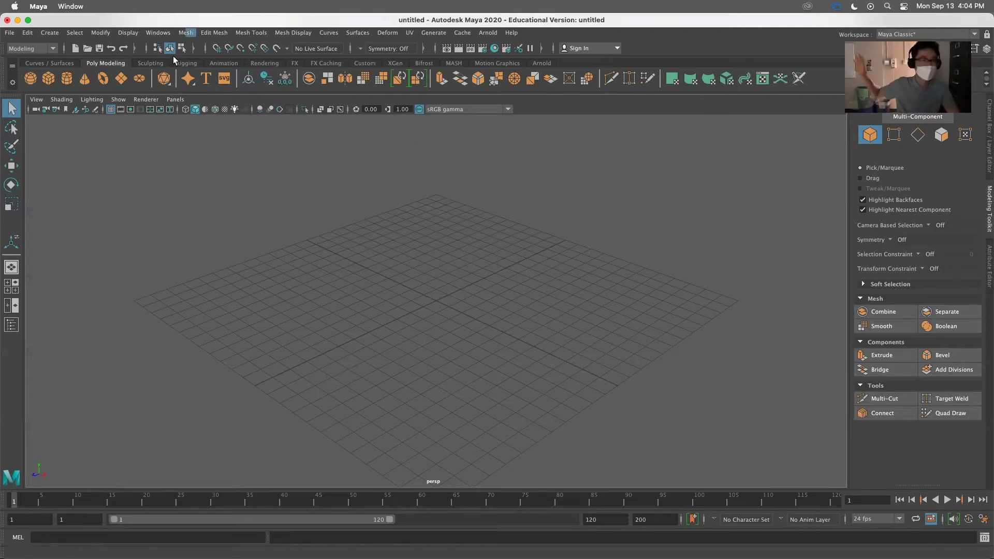
pyautogui.click(59, 64)
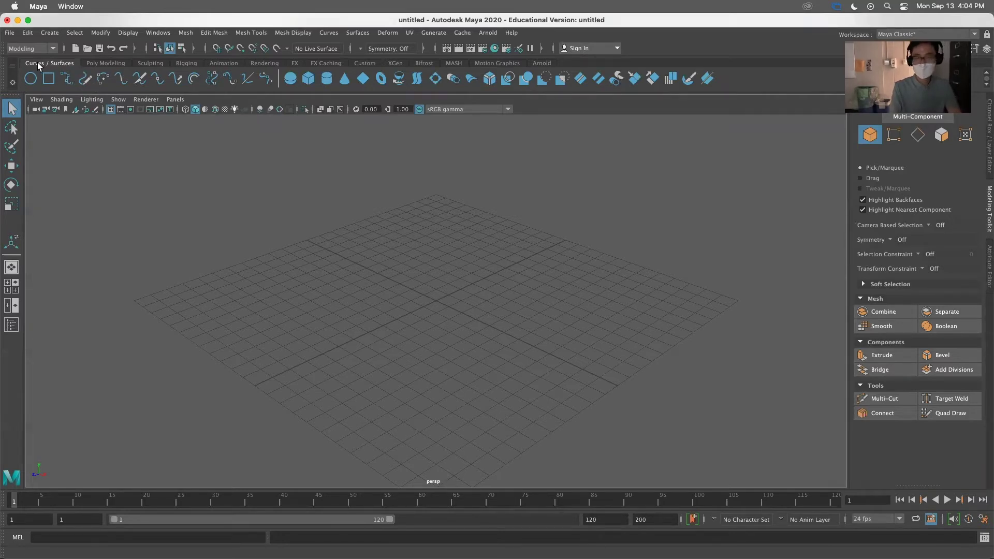
# Step: Switch to the browser, return to the course schedule, and reposition and widen the window so the advanced modeling column fits
pyautogui.press('super+Tab')
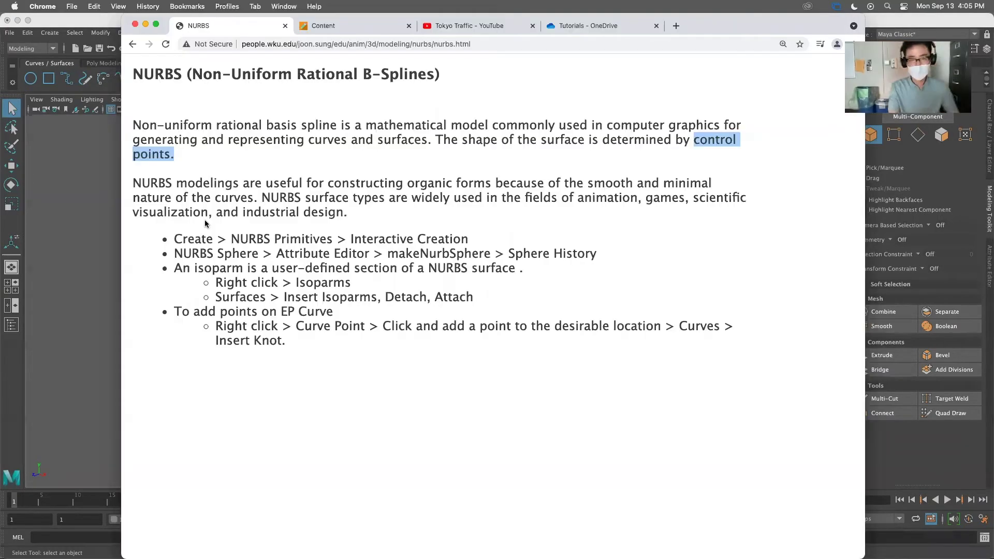
pyautogui.click(133, 44)
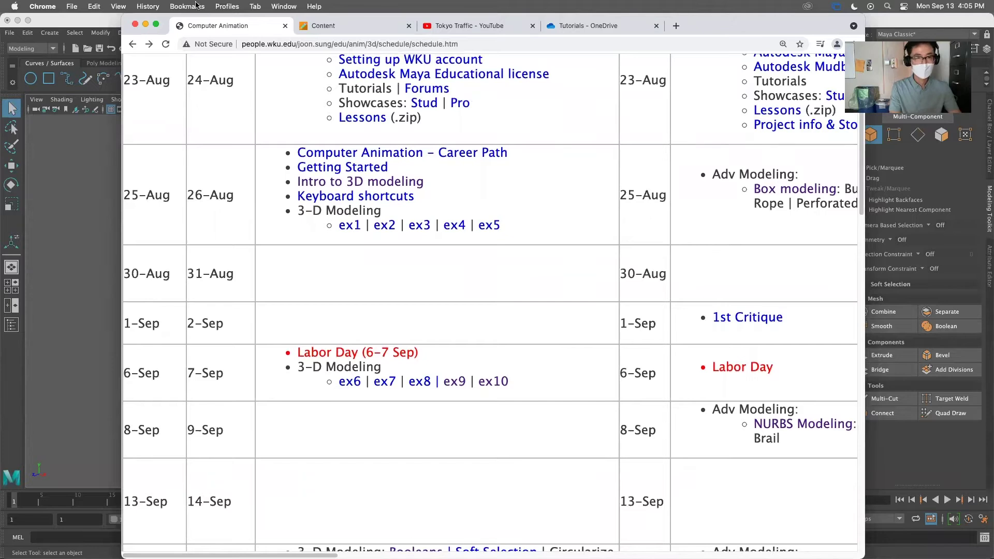
pyautogui.moveTo(385, 26); pyautogui.dragTo(218, 25)
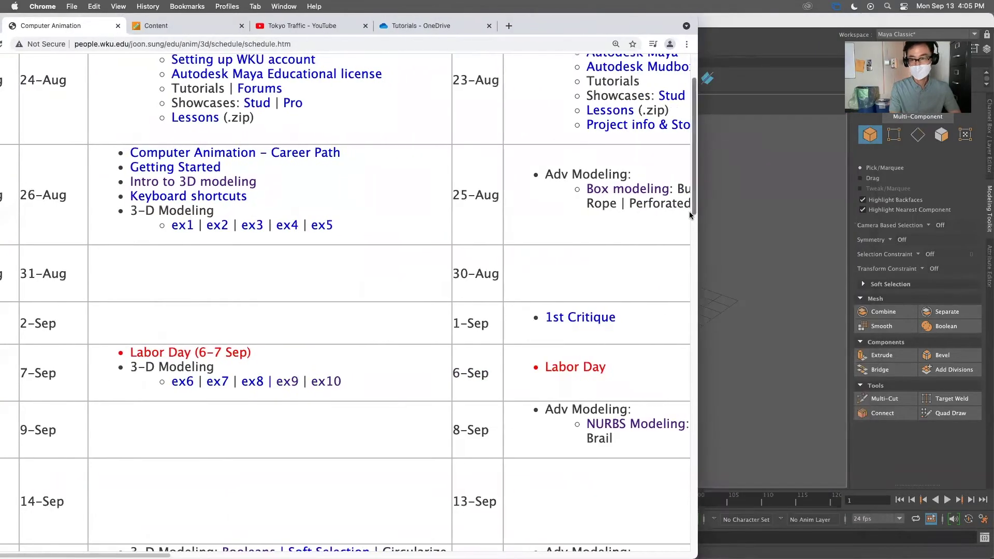
pyautogui.moveTo(699, 210); pyautogui.dragTo(899, 212)
# Step: Open the Revolve example in the 8-Sep entry, look through the wine glass tutorial images and return to the schedule
pyautogui.scroll(-2, 751, 341)
pyautogui.click(716, 381)
pyautogui.scroll(-10, 645, 402)
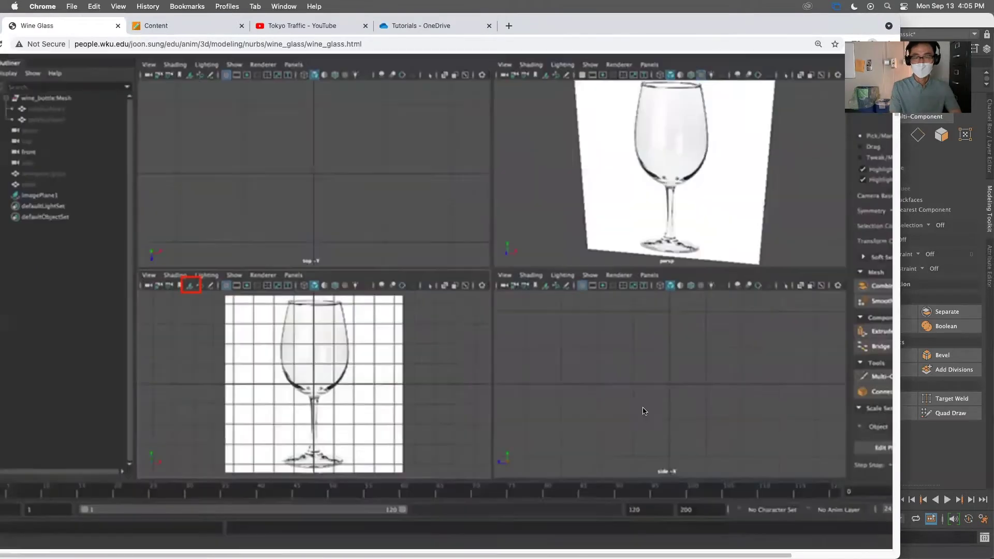
pyautogui.scroll(-8, 615, 419)
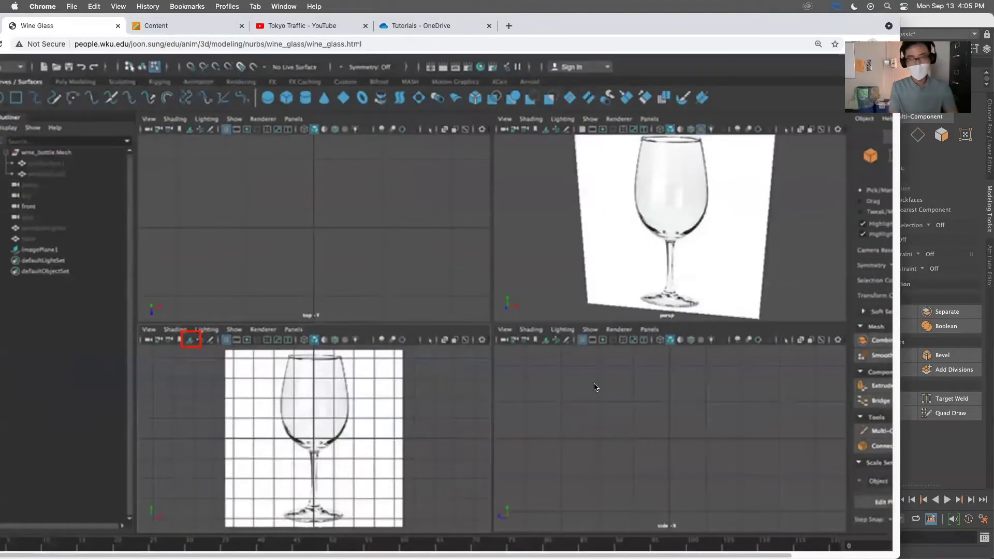
pyautogui.press('super+bracketleft')
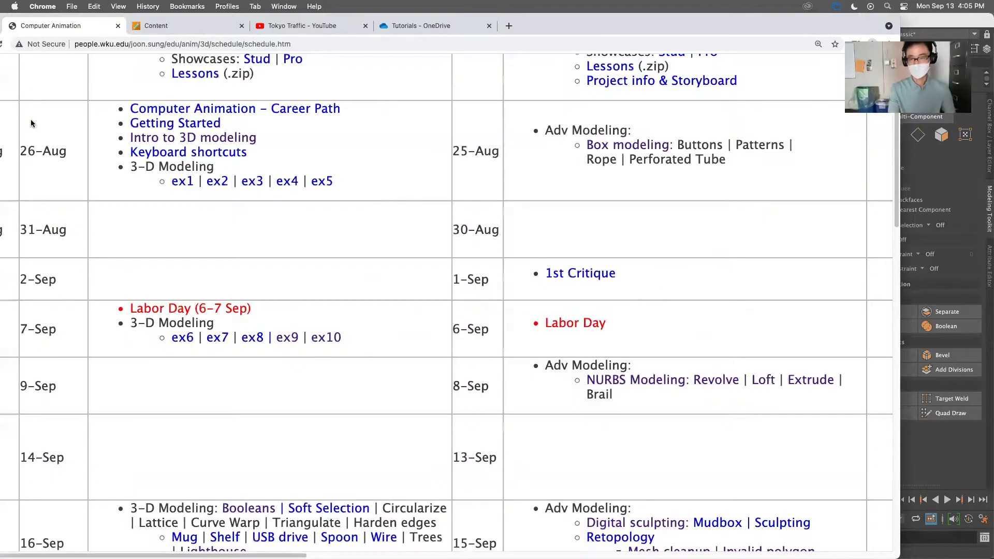
# Step: Highlight the 8-Sep Adv Modeling entry and review its NURBS topics Revolve, Loft, Extrude and Brail
pyautogui.scroll(-1, 685, 407)
pyautogui.scroll(-1, 685, 407)
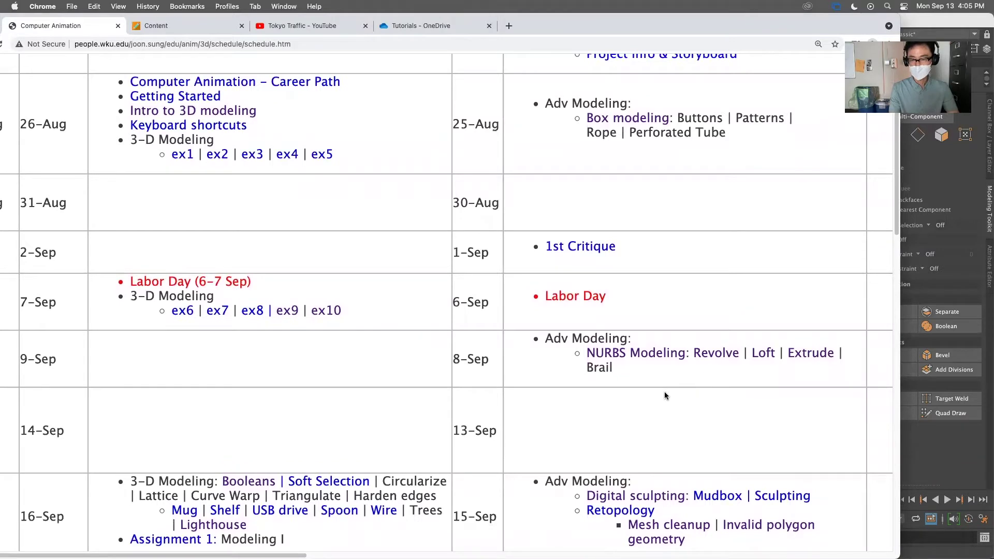
pyautogui.scroll(-2, 669, 402)
pyautogui.moveTo(687, 329); pyautogui.dragTo(806, 364)
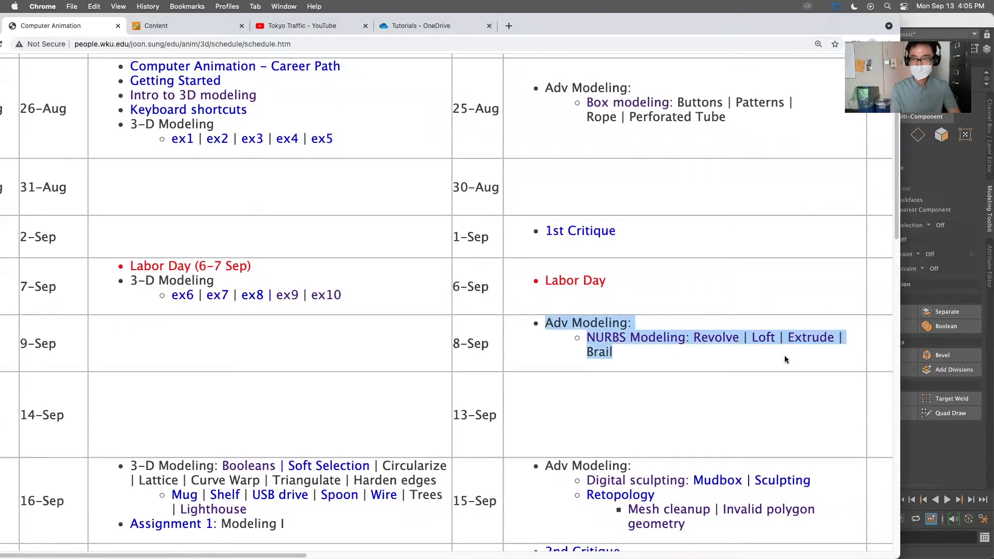
pyautogui.scroll(-1, 722, 408)
pyautogui.click(689, 362)
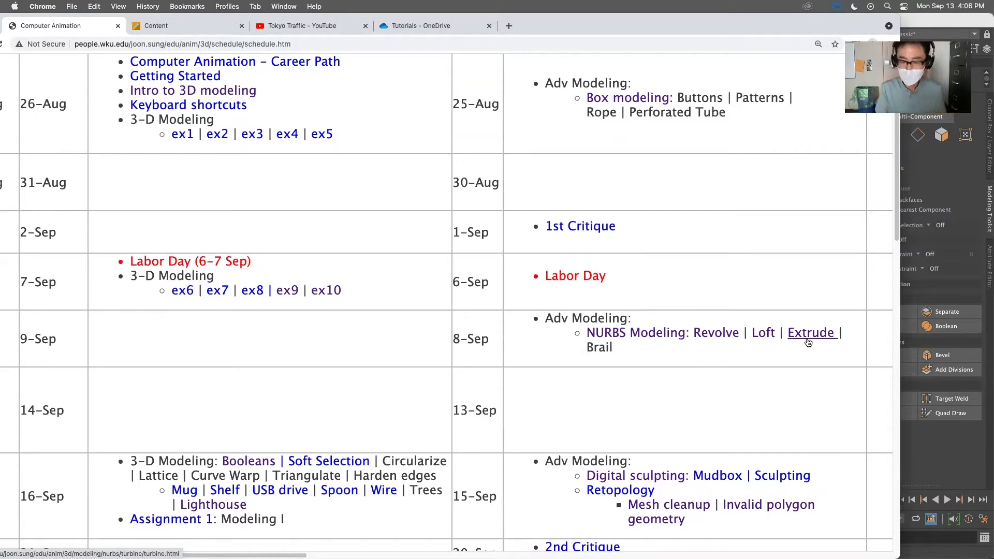
pyautogui.click(936, 322)
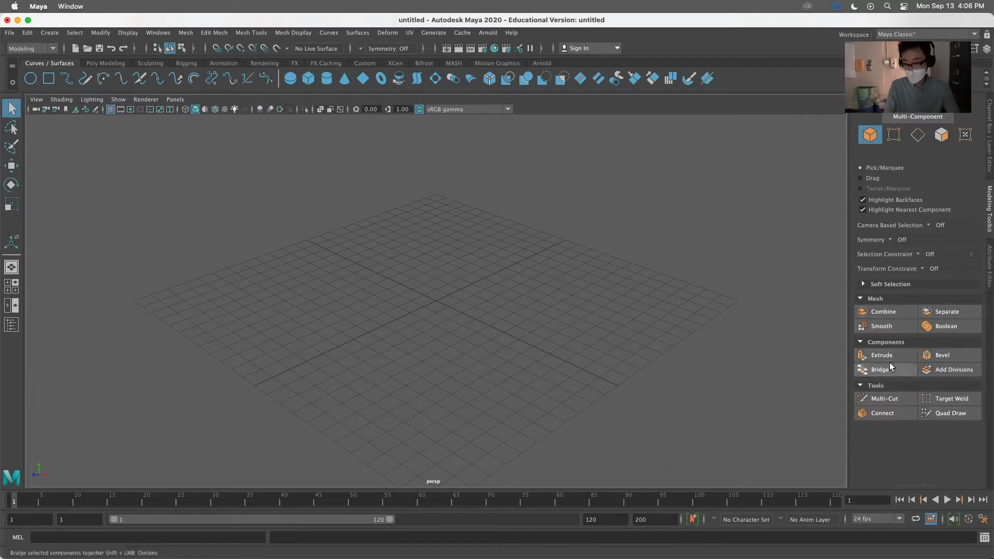
pyautogui.press('super+Tab')
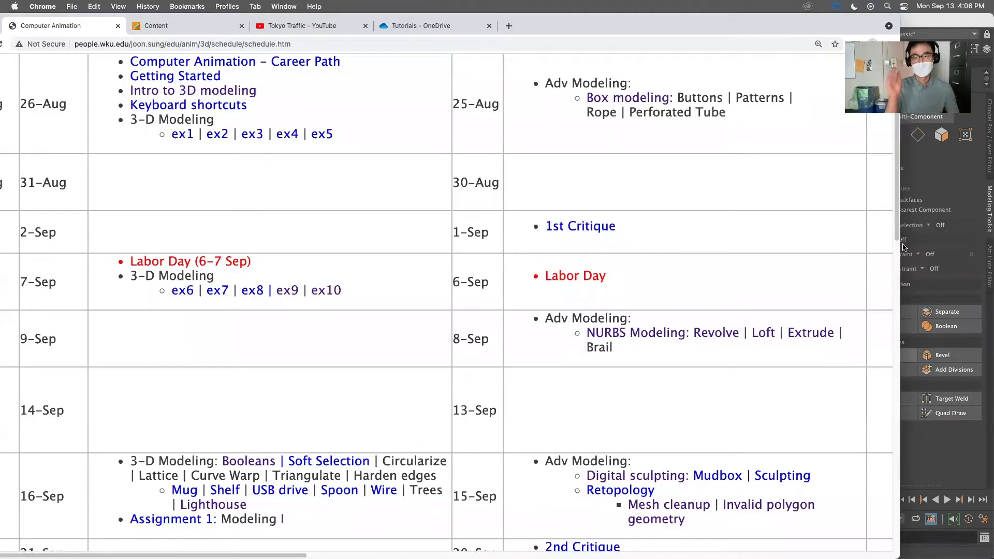
pyautogui.scroll(-1, 659, 317)
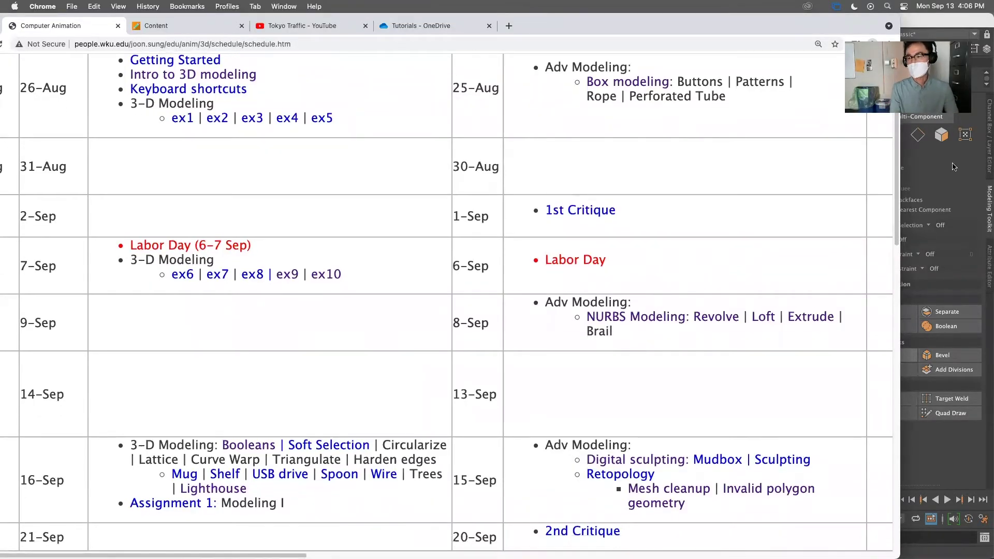
# Step: Switch to Maya and compare the polygon primitives with the NURBS primitives available for creation
pyautogui.press('super+Tab')
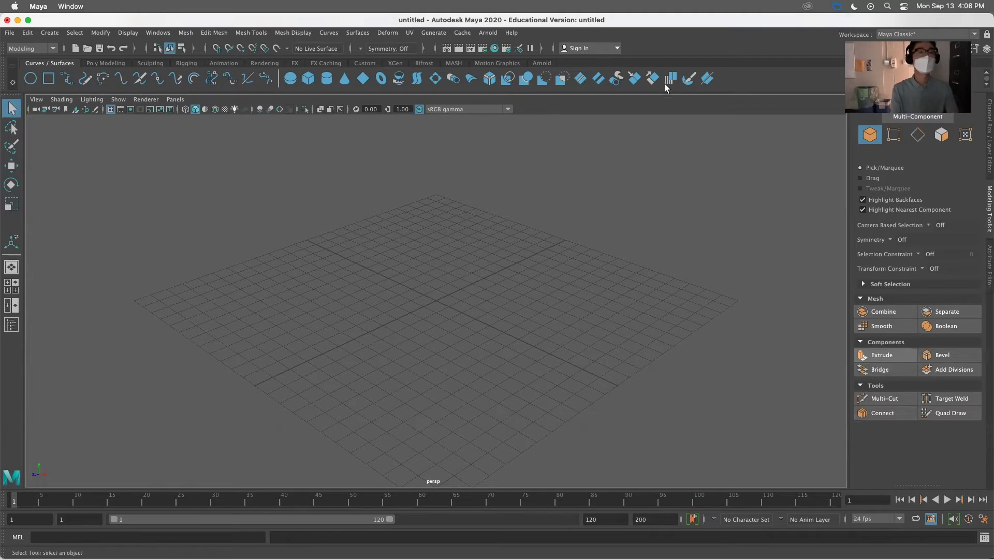
pyautogui.click(47, 34)
pyautogui.moveTo(77, 70)
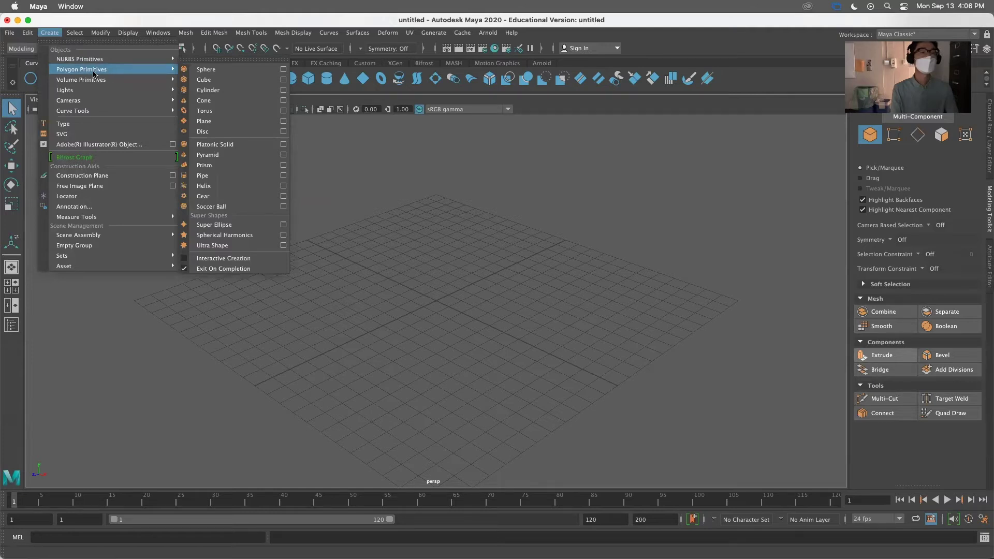
pyautogui.moveTo(93, 111)
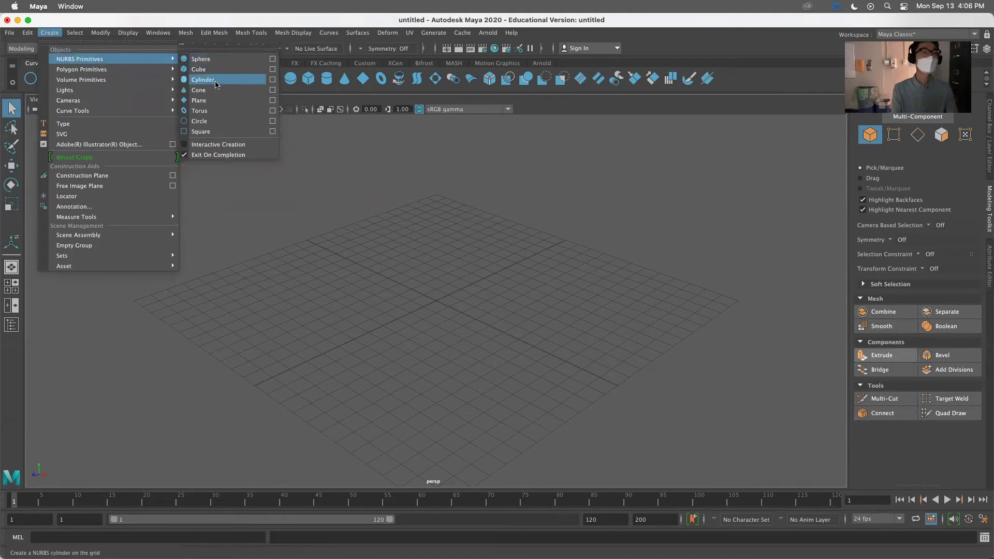
pyautogui.moveTo(149, 104)
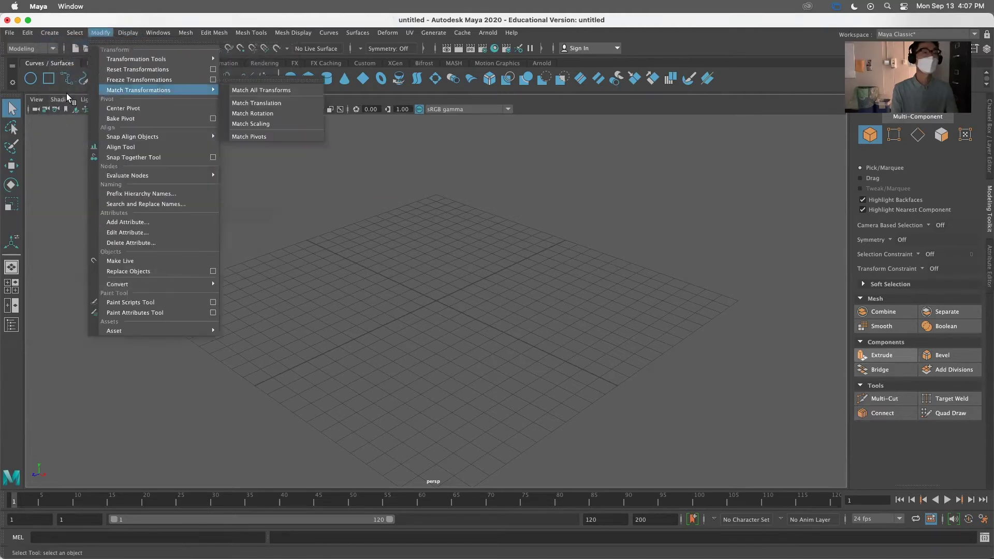
pyautogui.click(354, 256)
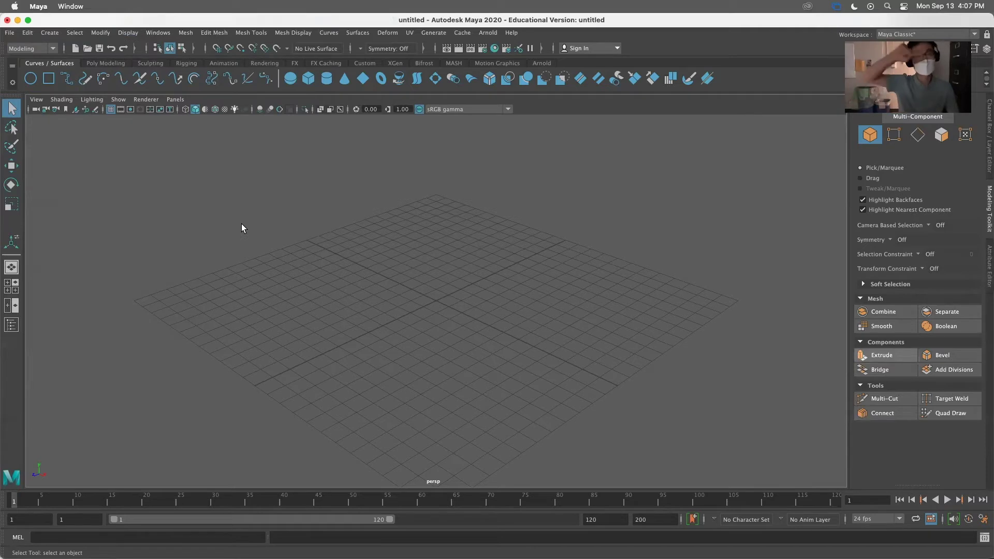
# Step: Review the available curve tools and NURBS primitives, and change the single perspective view to the four-view layout
pyautogui.click(51, 33)
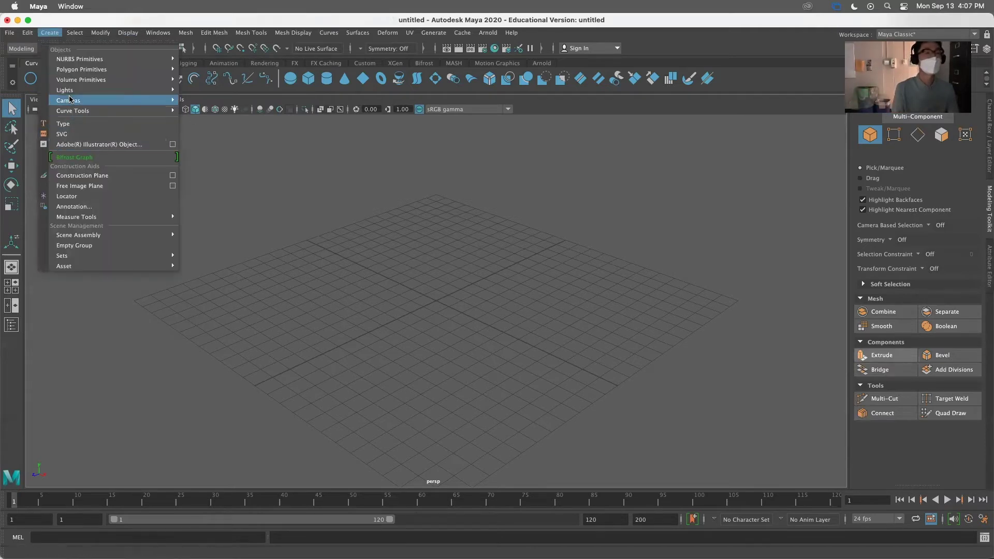
pyautogui.moveTo(63, 111)
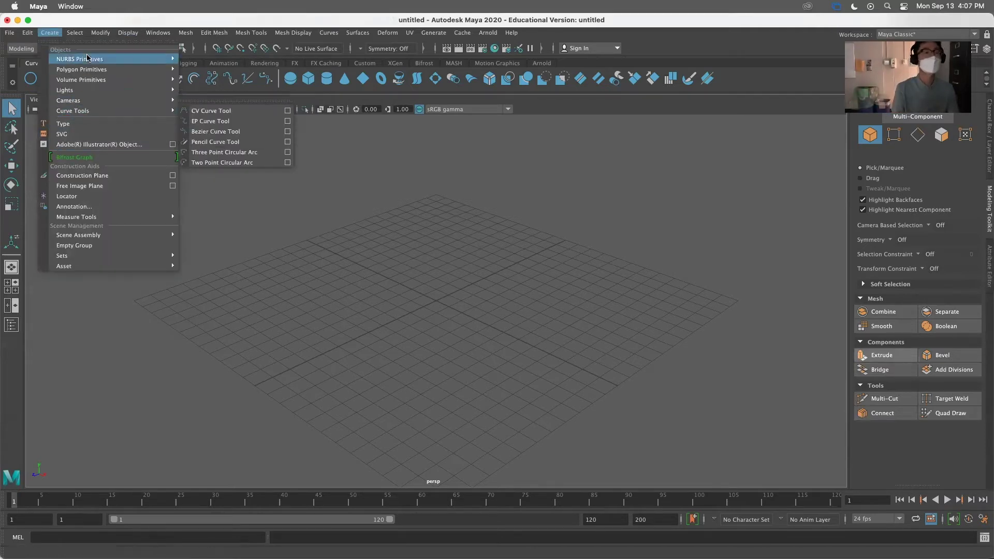
pyautogui.moveTo(86, 60)
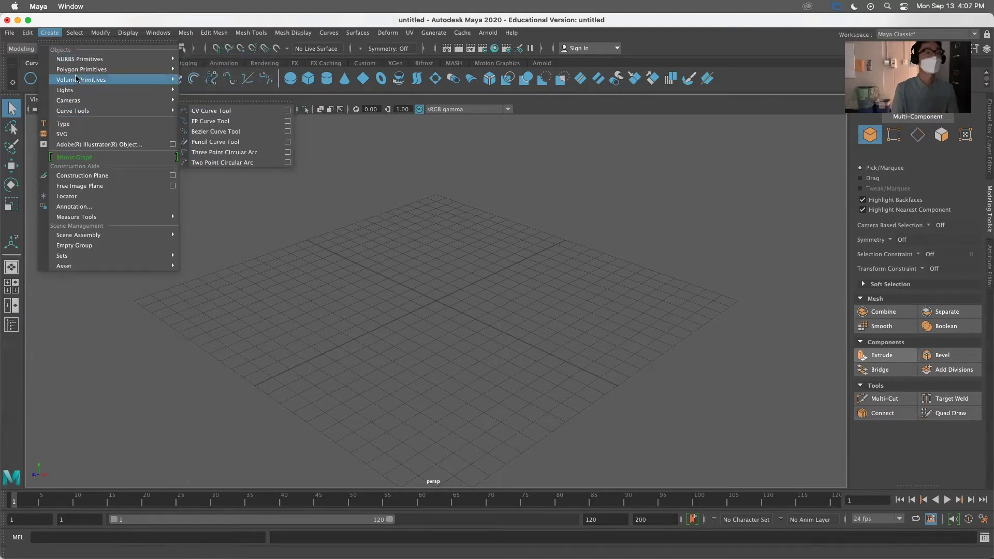
pyautogui.click(409, 209)
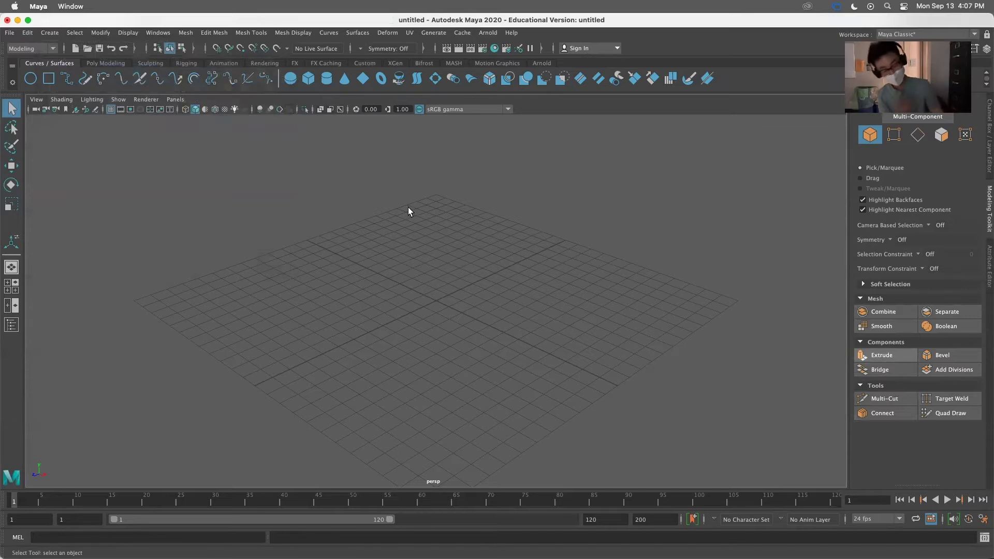
pyautogui.press('space')
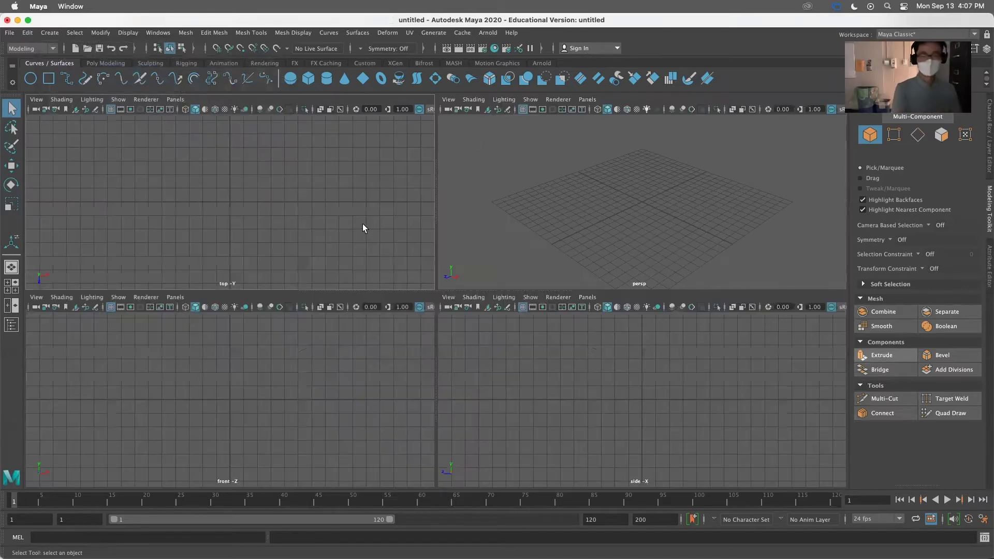
# Step: Switch to the browser, open the Revolve example in the 8-Sep entry and look through the wine glass tutorial to the EP Curve Tool section
pyautogui.press('super+Tab')
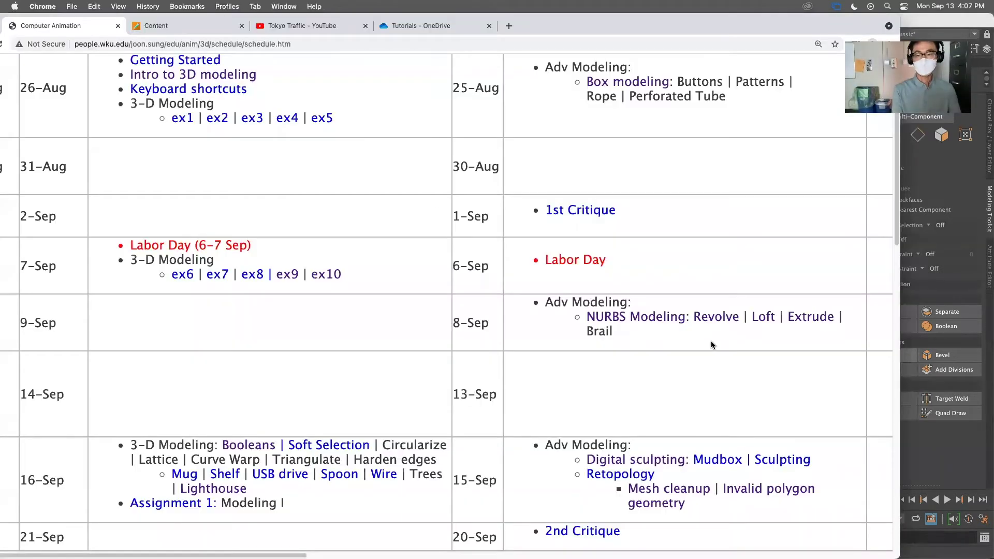
pyautogui.click(718, 320)
pyautogui.scroll(-10, 286, 353)
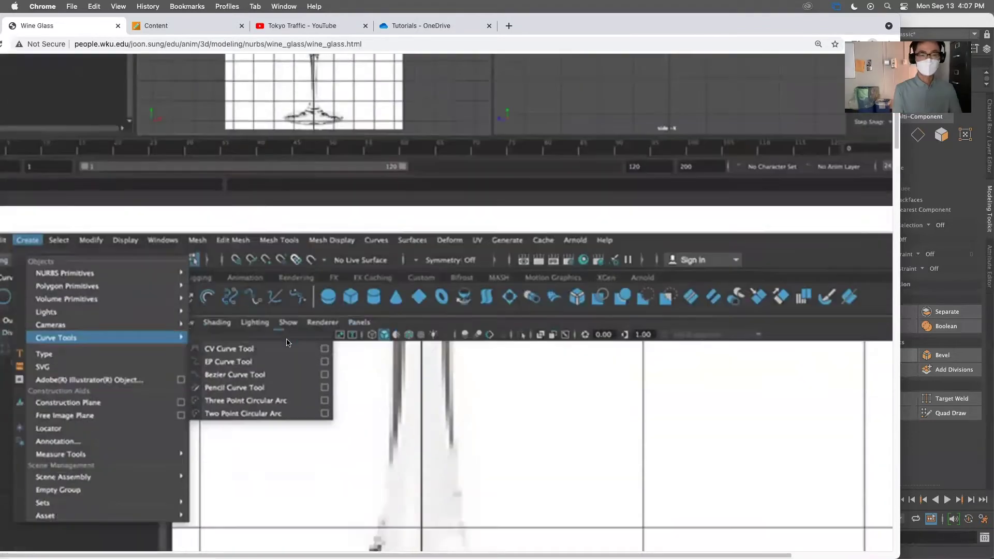
pyautogui.scroll(15, 286, 353)
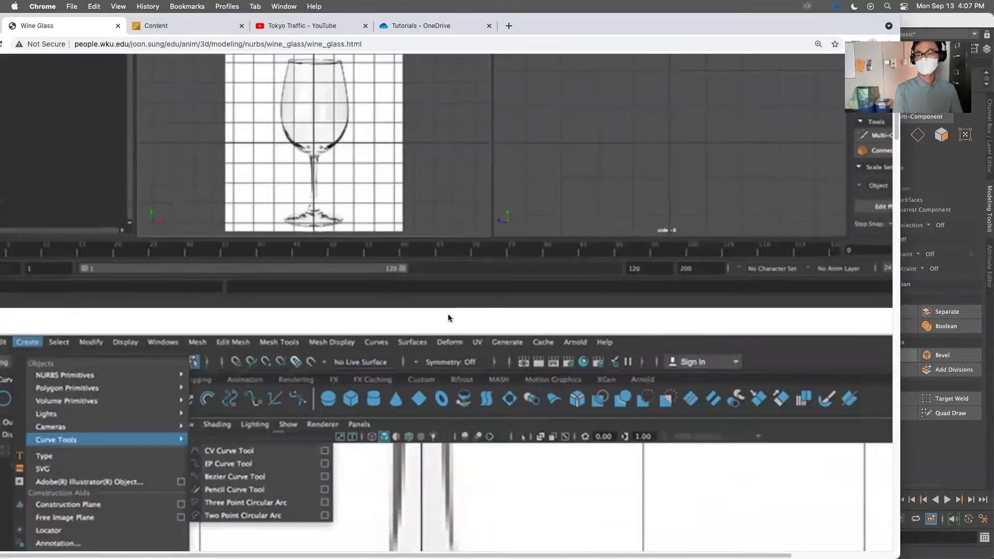
pyautogui.scroll(-10, 688, 317)
pyautogui.scroll(3, 621, 331)
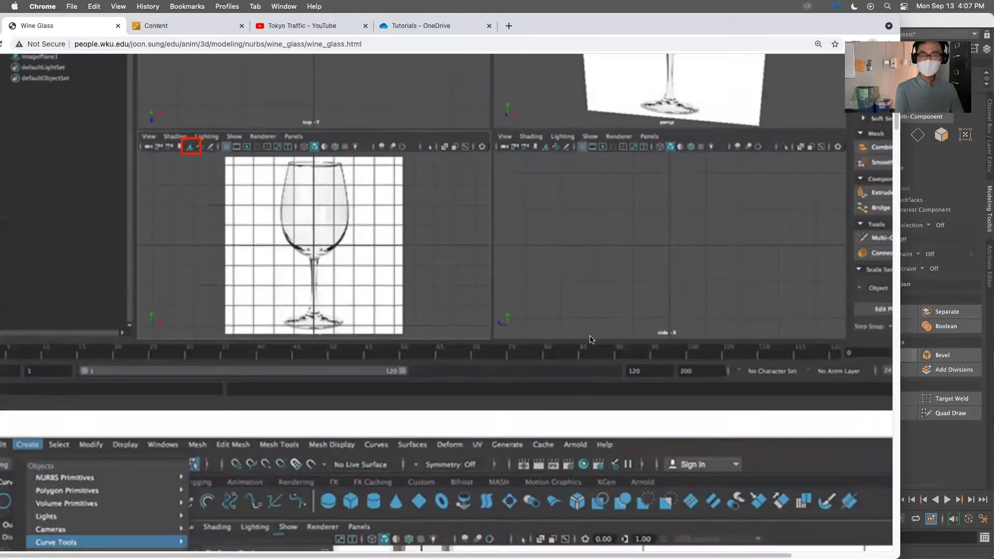
pyautogui.scroll(-8, 566, 346)
pyautogui.scroll(-8, 567, 346)
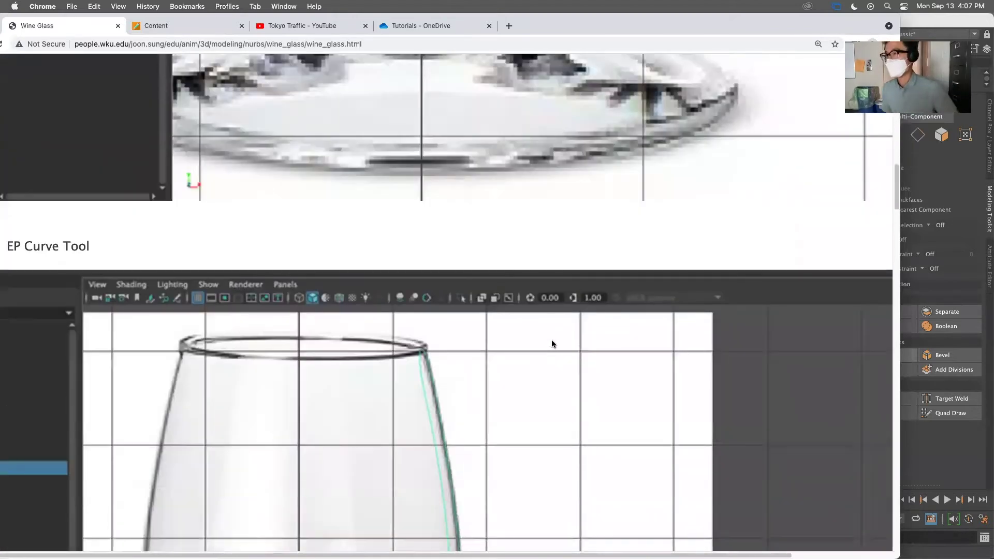
# Step: Switch to Maya and compare the Poly Modeling tools with the Curves / Surfaces tools, leaving Curves / Surfaces displayed
pyautogui.press('super+Tab')
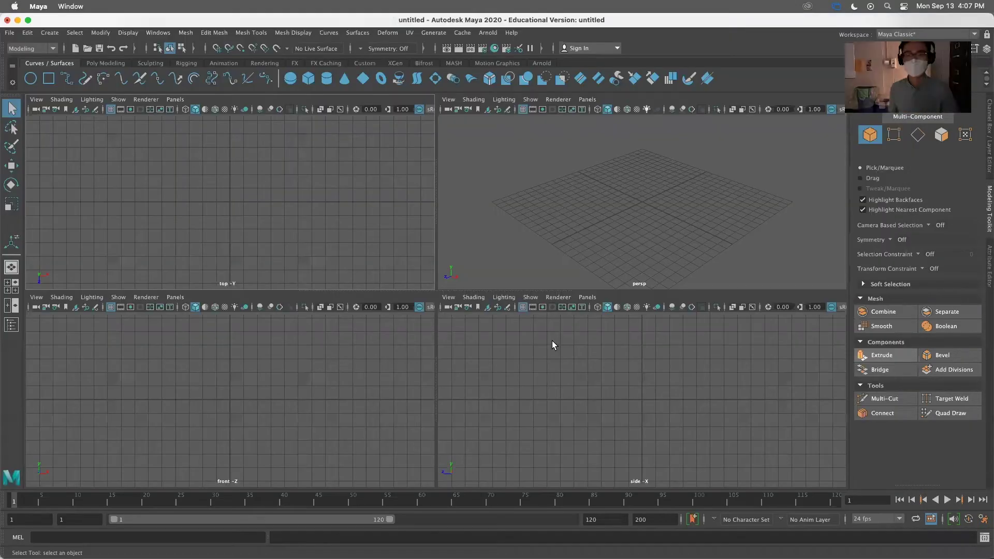
pyautogui.click(104, 64)
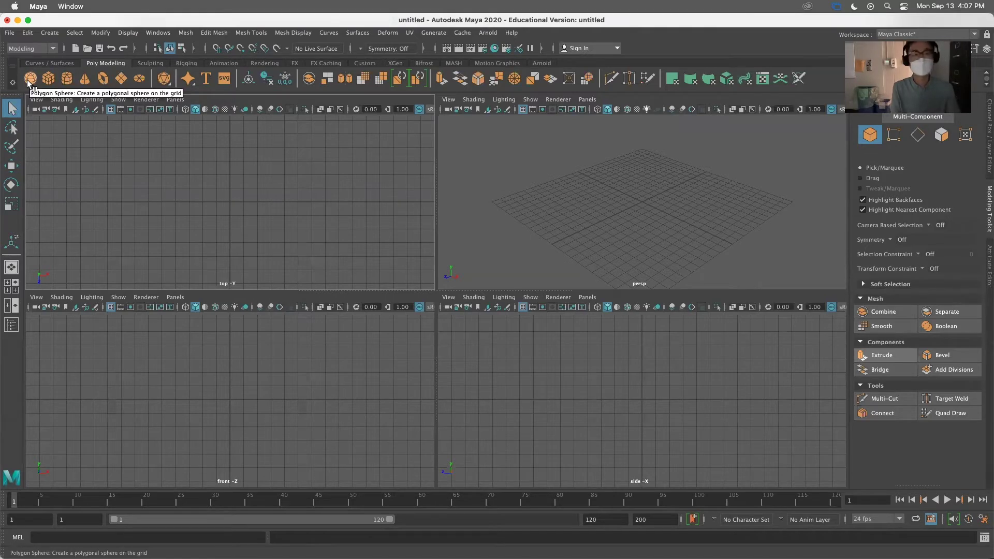
pyautogui.click(53, 64)
pyautogui.click(104, 63)
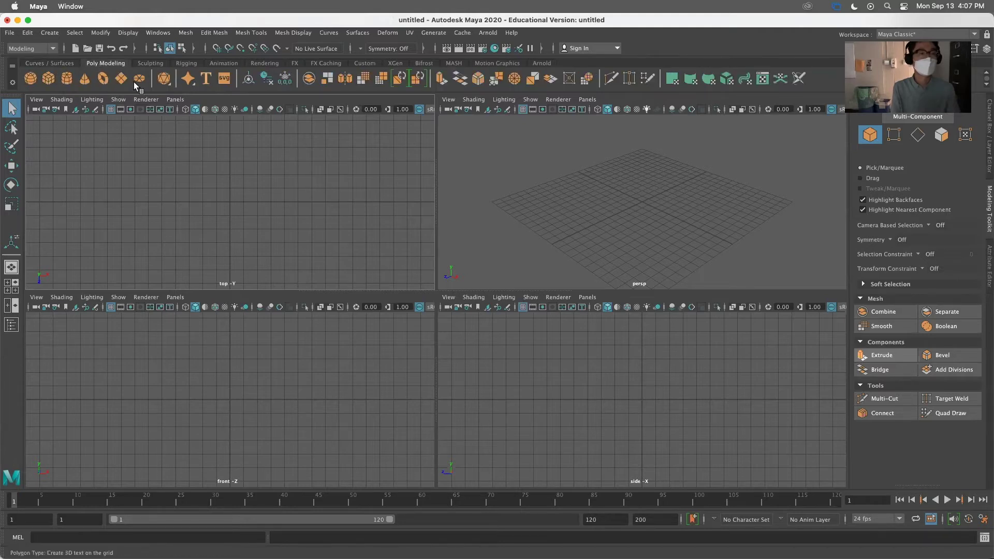
pyautogui.click(55, 64)
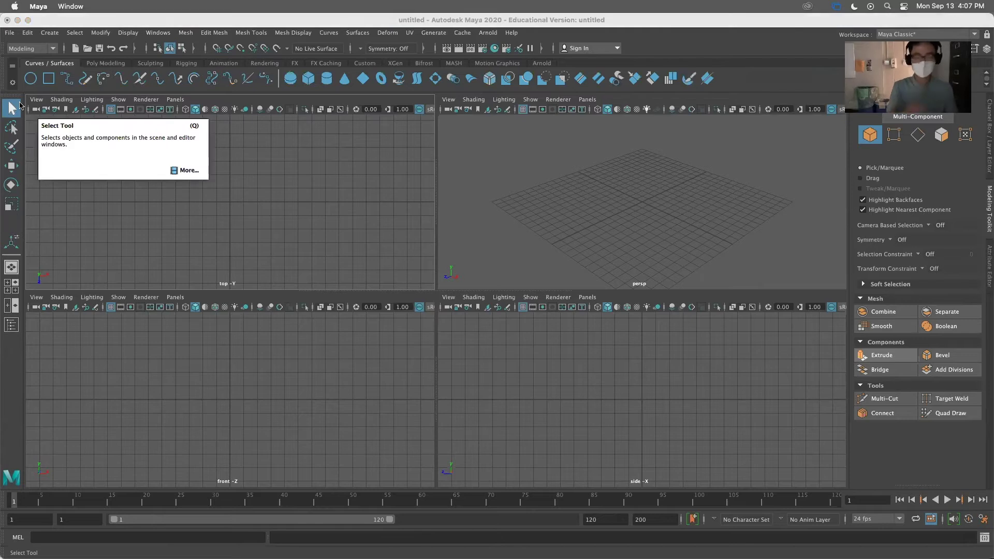
# Step: Switch to the browser and examine the wine glass profile curve and the Revolve surface command in the tutorial
pyautogui.press('super+Tab')
pyautogui.scroll(-20, 492, 207)
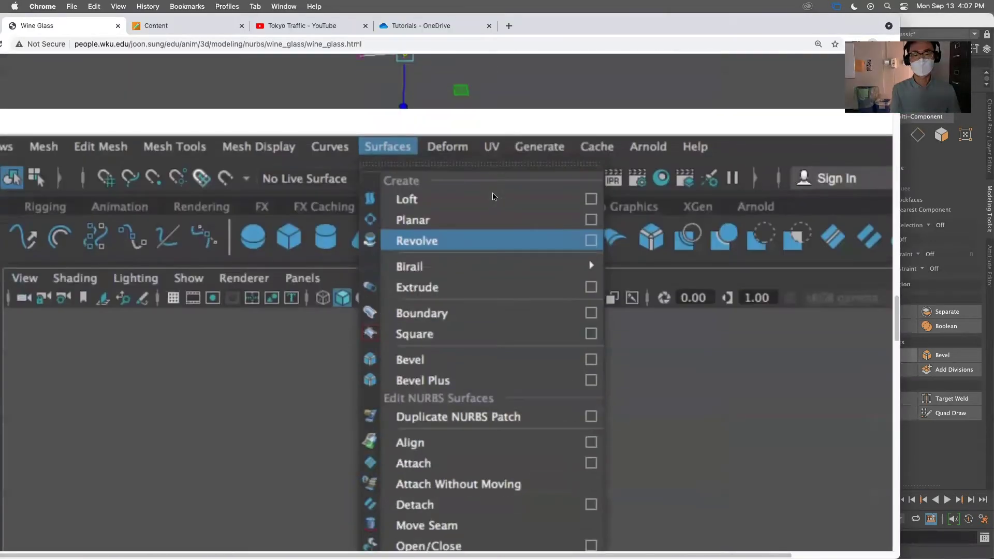
pyautogui.scroll(5, 486, 223)
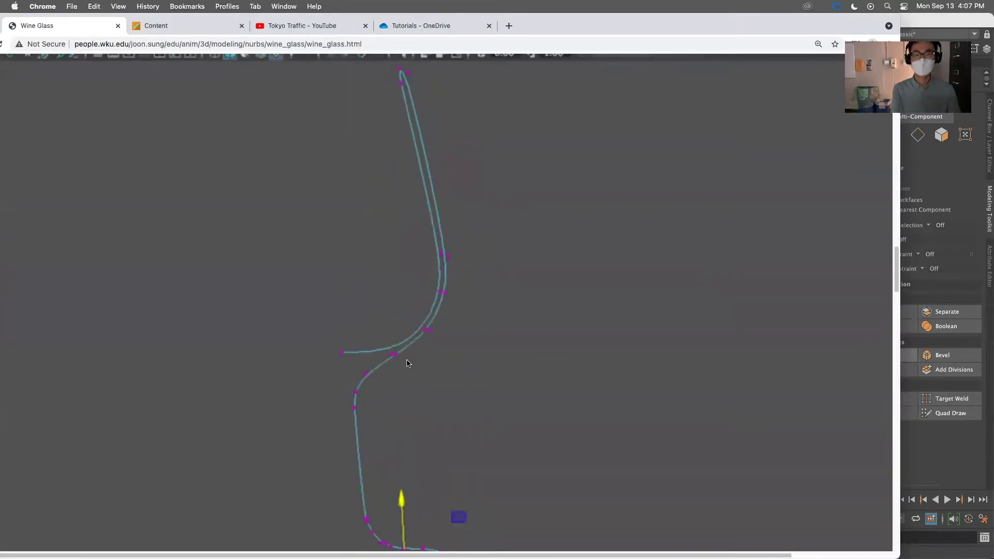
pyautogui.scroll(-2, 408, 363)
pyautogui.scroll(-2, 458, 406)
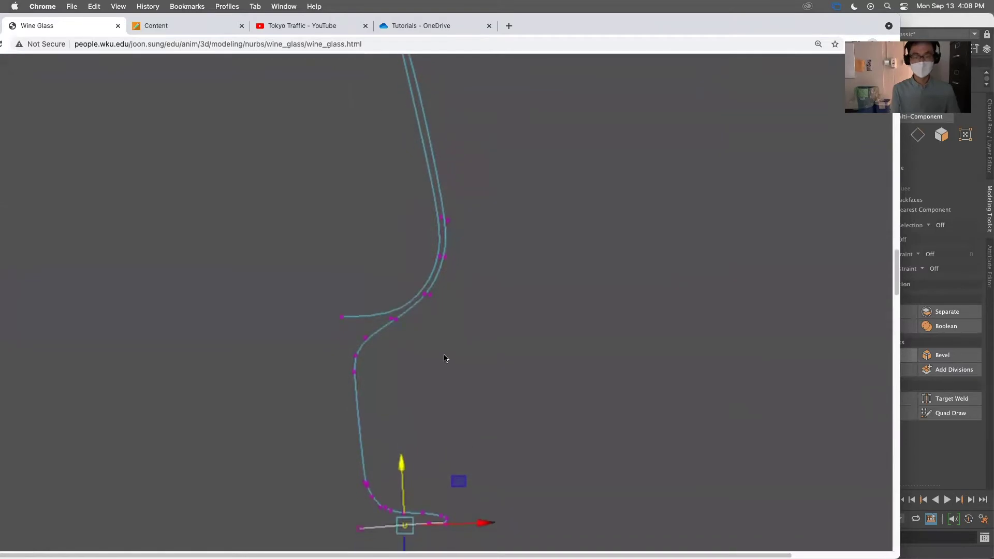
# Step: Switch to Finder over Maya and reposition and enlarge the modeling folder window so all its contents fit
pyautogui.press('super+Tab')
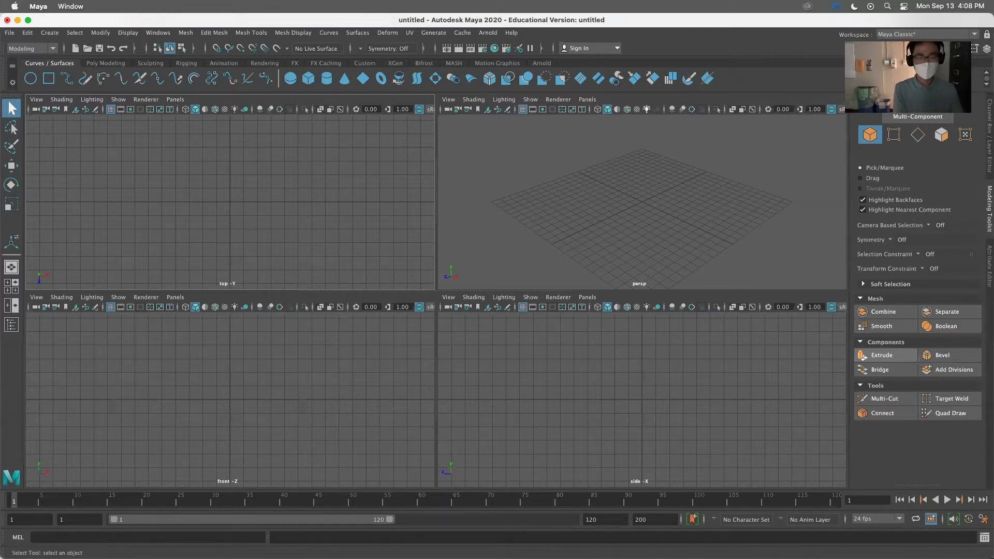
pyautogui.moveTo(285, 536)
pyautogui.click(48, 536)
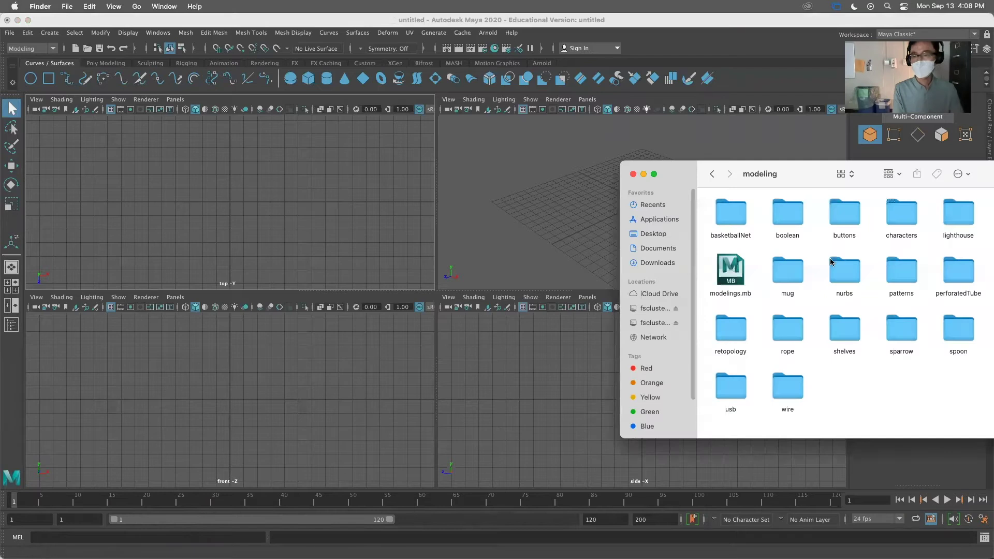
pyautogui.moveTo(794, 169); pyautogui.dragTo(610, 144)
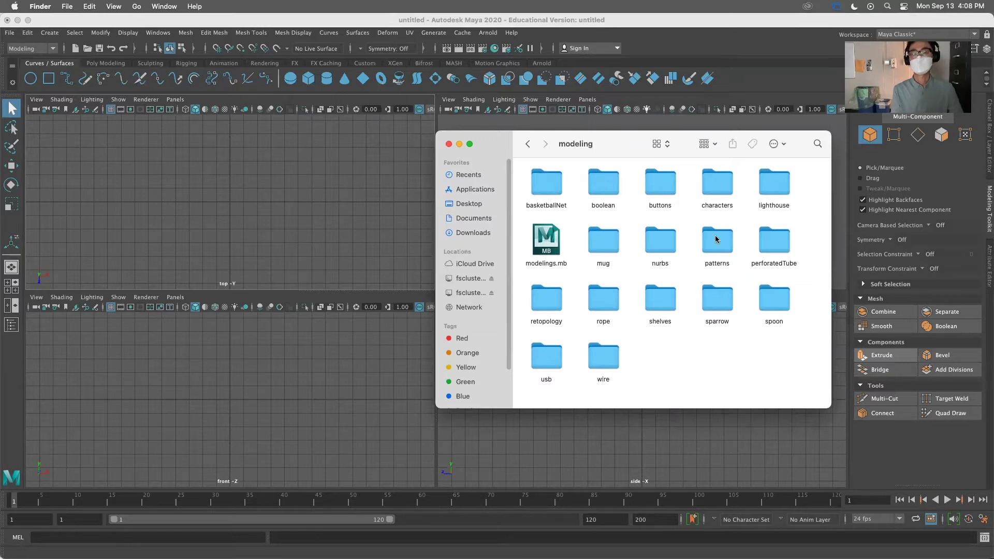
pyautogui.moveTo(831, 408); pyautogui.dragTo(839, 467)
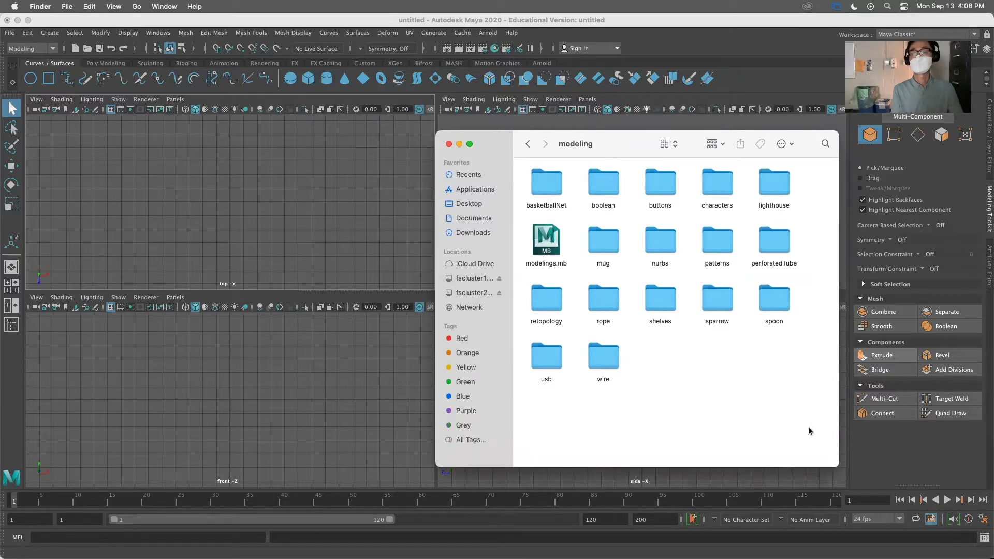
pyautogui.moveTo(625, 140); pyautogui.dragTo(625, 124)
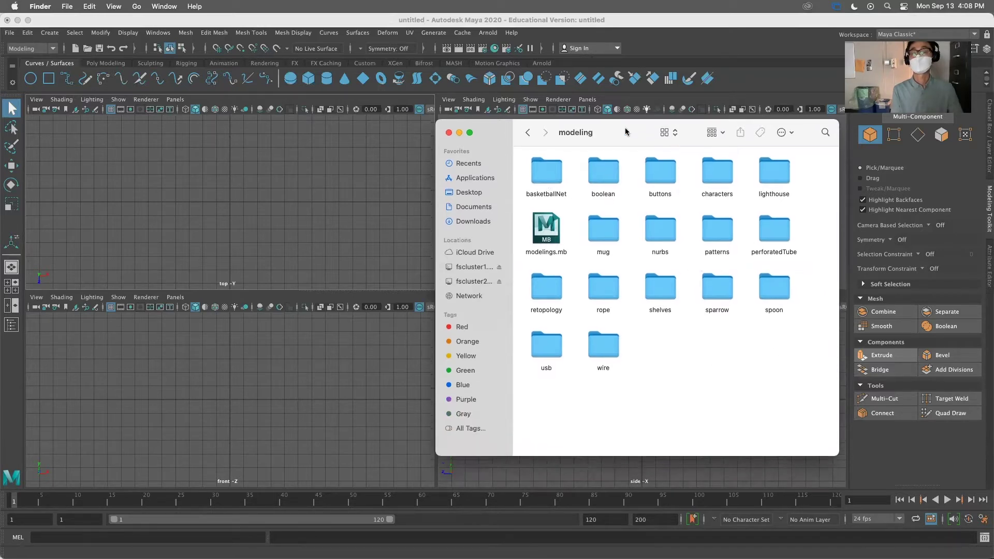
pyautogui.click(713, 133)
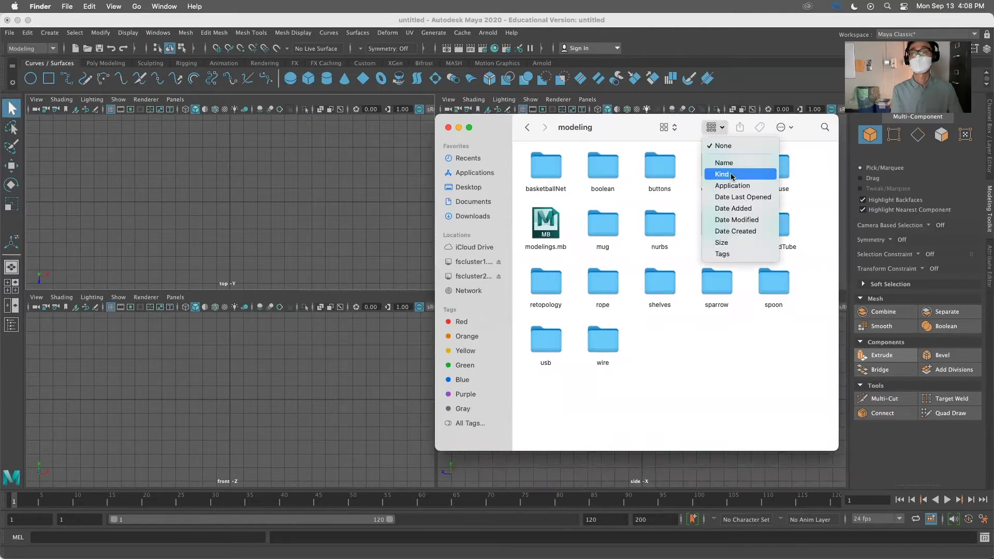
pyautogui.click(730, 176)
pyautogui.click(712, 131)
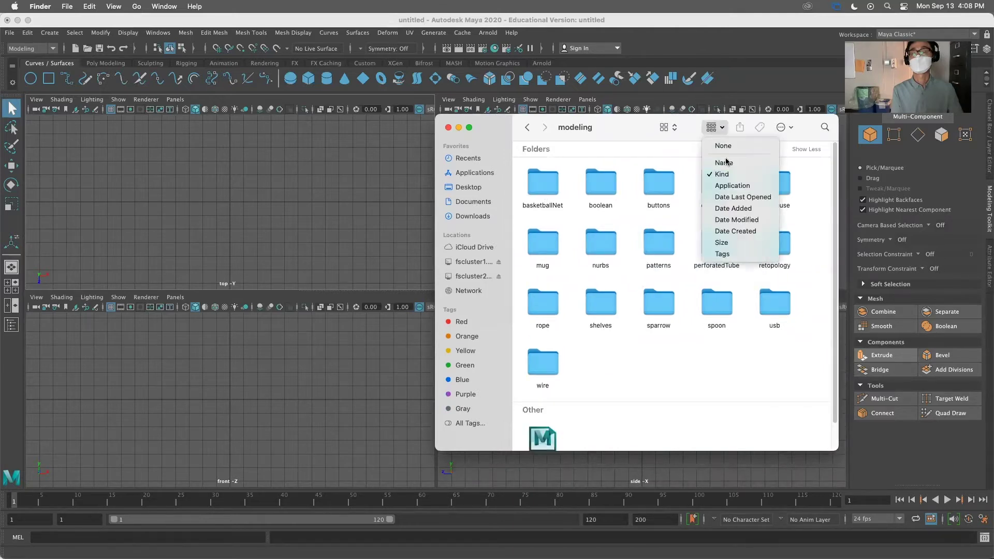
pyautogui.click(722, 151)
# Step: Display the modeling folder as columns and reposition the Finder window over the Maya views
pyautogui.click(668, 129)
pyautogui.click(679, 152)
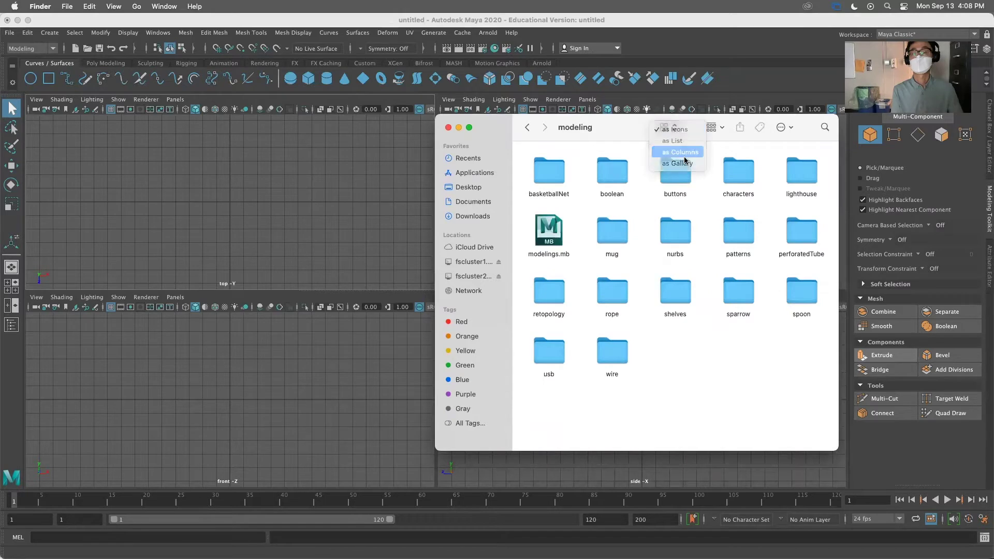
pyautogui.moveTo(628, 125); pyautogui.dragTo(542, 120)
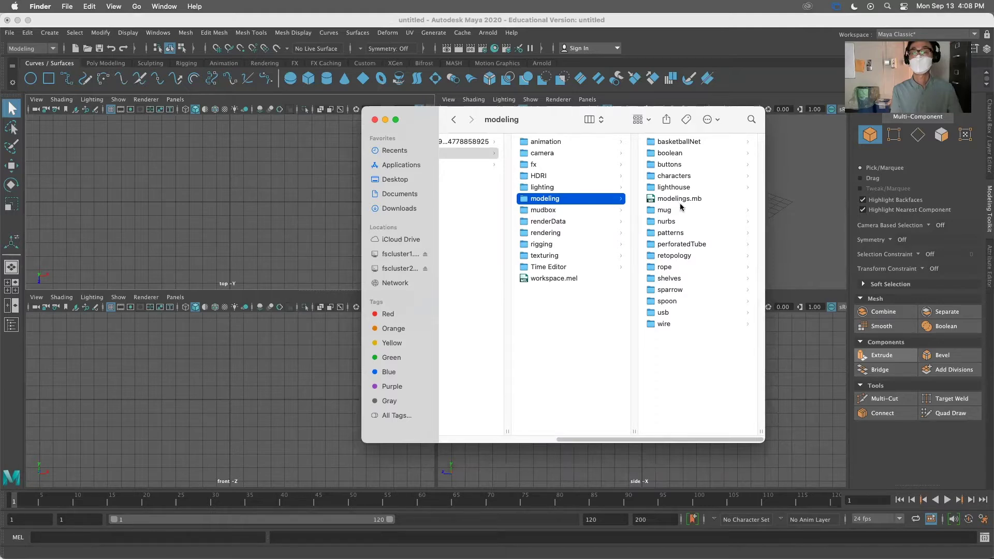
# Step: Open the nurbs folder, preview the milk bottle and wine glass reference images, and leave wineglass_ref001.jpg selected
pyautogui.click(680, 222)
pyautogui.click(695, 143)
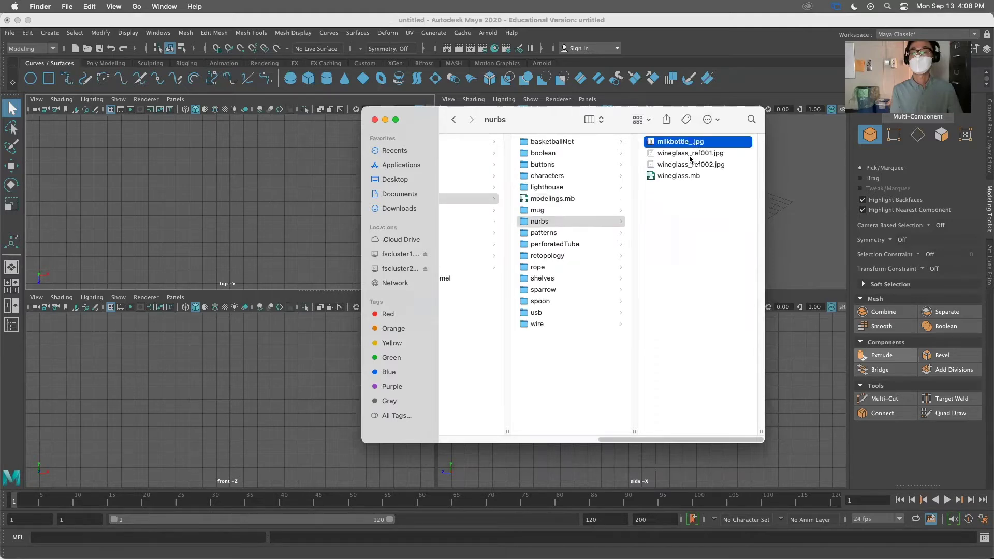
pyautogui.press('Down')
pyautogui.press('Up')
pyautogui.press('Down')
pyautogui.press('Down')
pyautogui.press('Up')
pyautogui.press('Down')
pyautogui.press('Up')
pyautogui.press('Down')
pyautogui.press('Up')
pyautogui.press('Up')
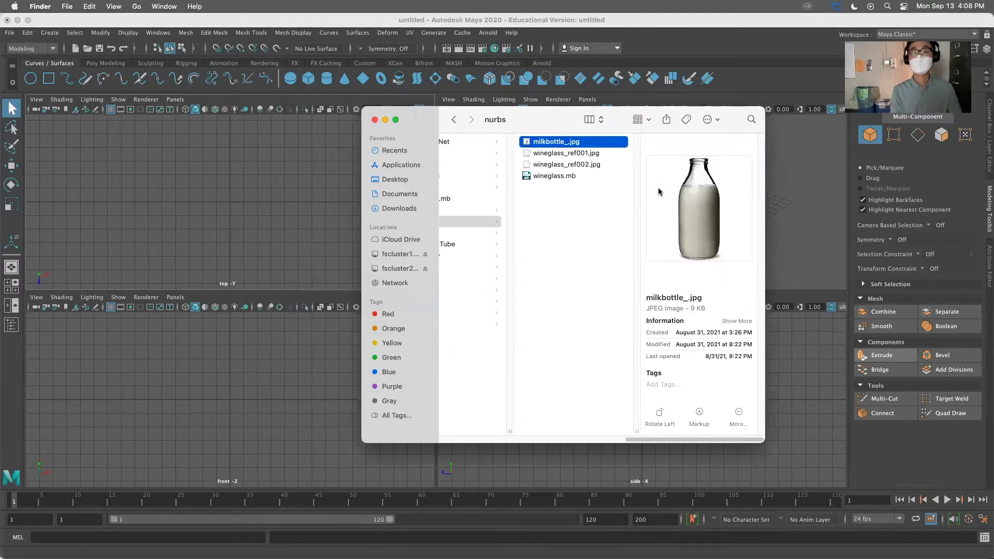
pyautogui.press('Down')
pyautogui.press('Down')
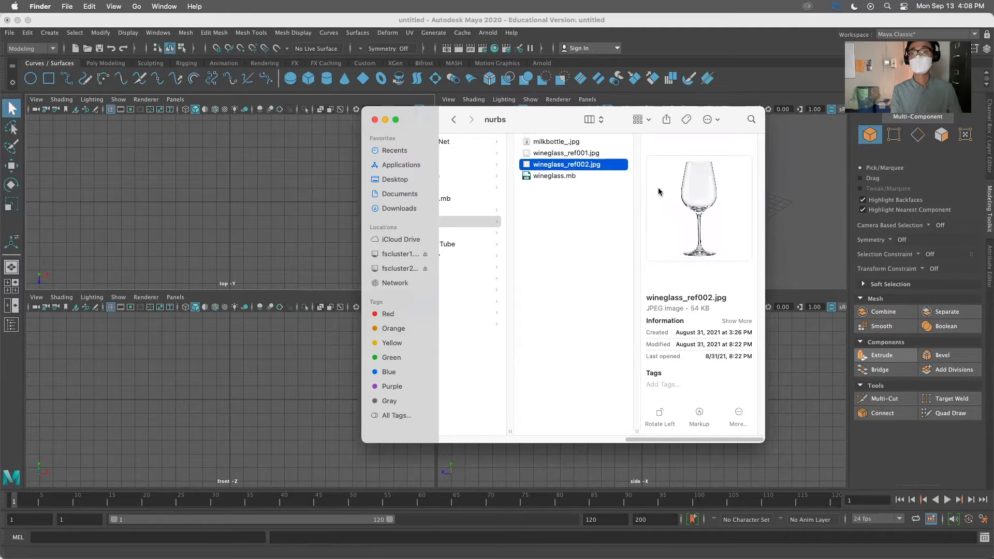
pyautogui.press('Up')
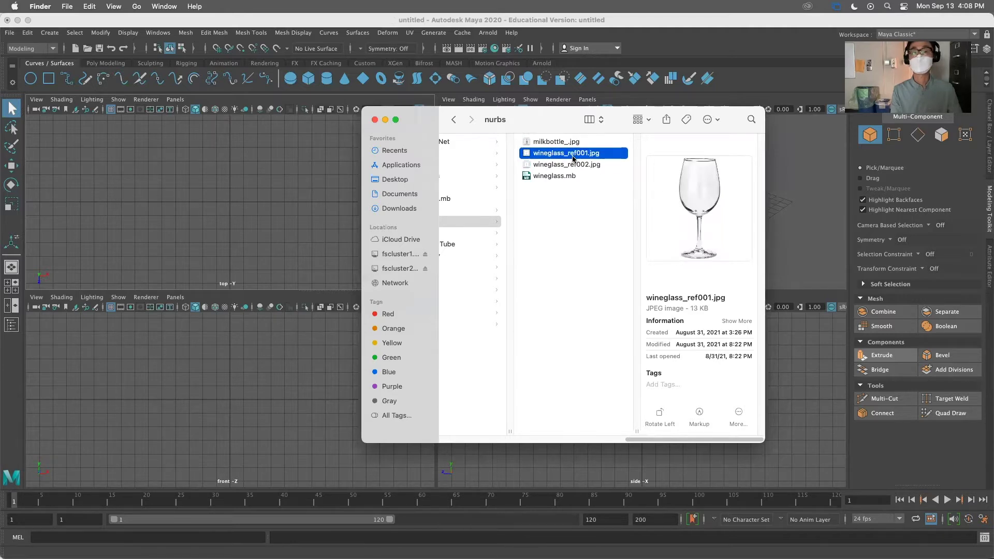
# Step: Move the Finder window aside to uncover more of the front view and return to Maya
pyautogui.moveTo(611, 116); pyautogui.dragTo(731, 153)
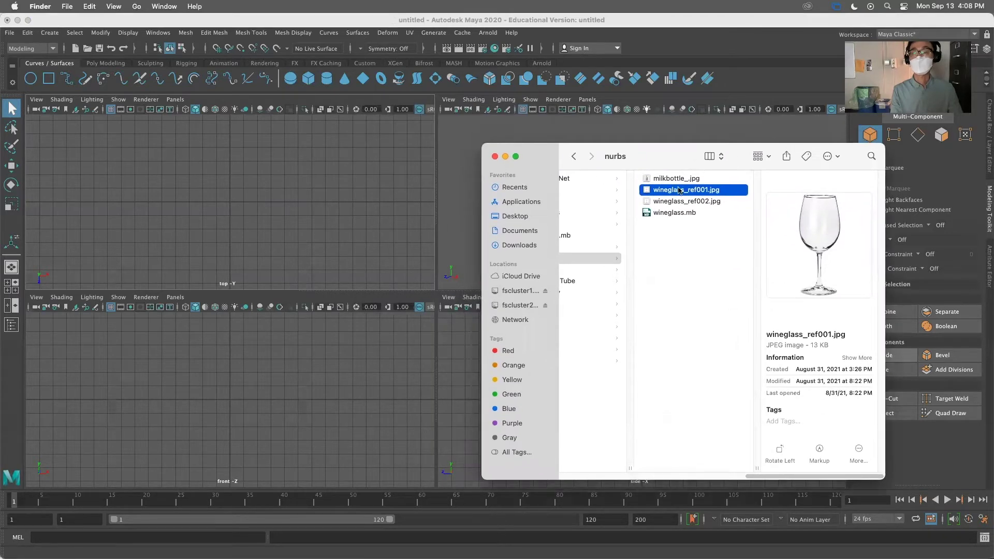
pyautogui.moveTo(666, 153); pyautogui.dragTo(720, 160)
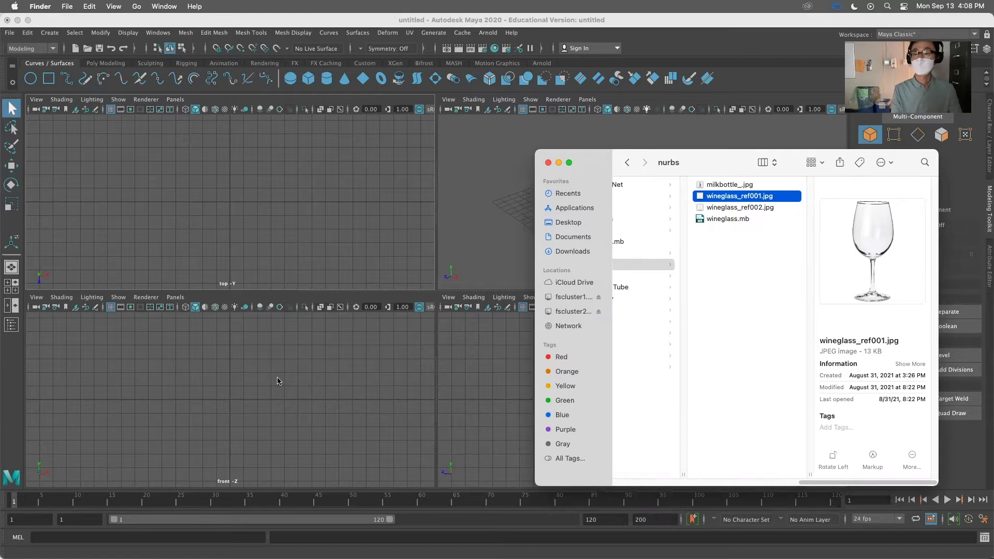
pyautogui.click(245, 381)
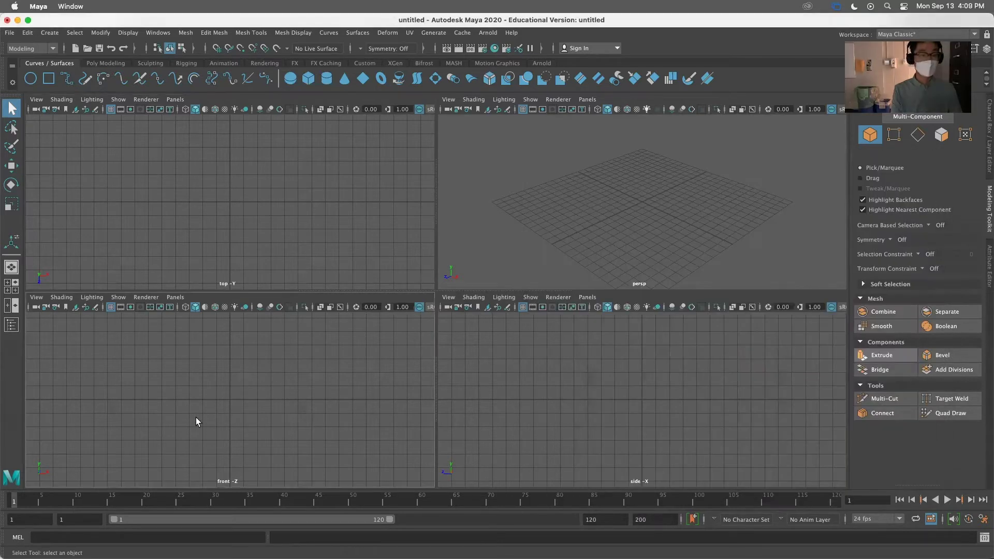
pyautogui.press('super+Tab')
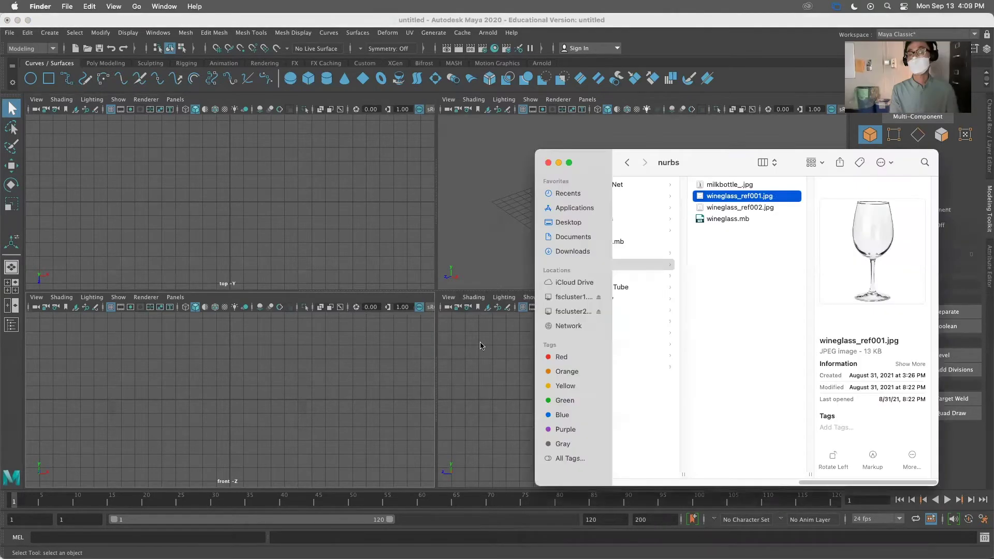
pyautogui.click(243, 398)
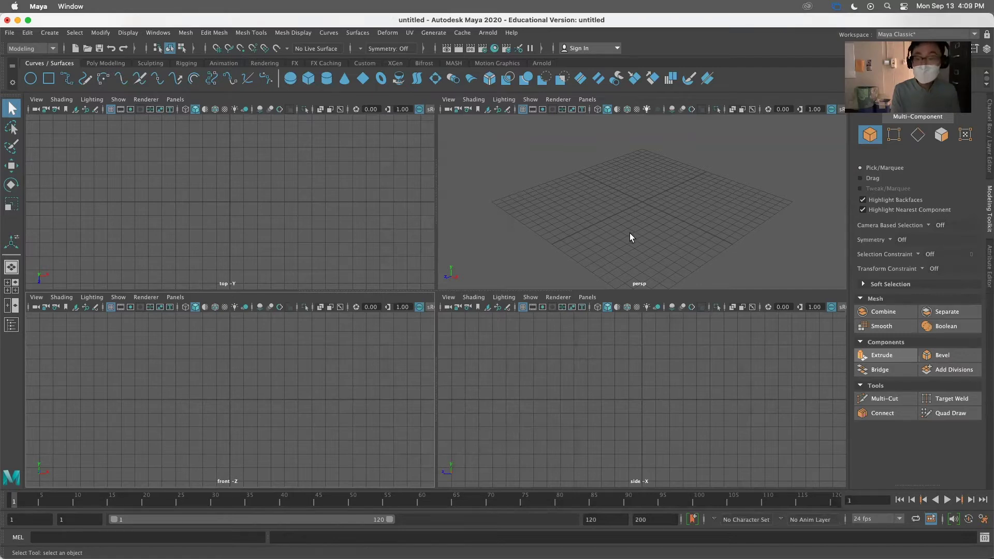
pyautogui.click(37, 297)
pyautogui.moveTo(76, 529)
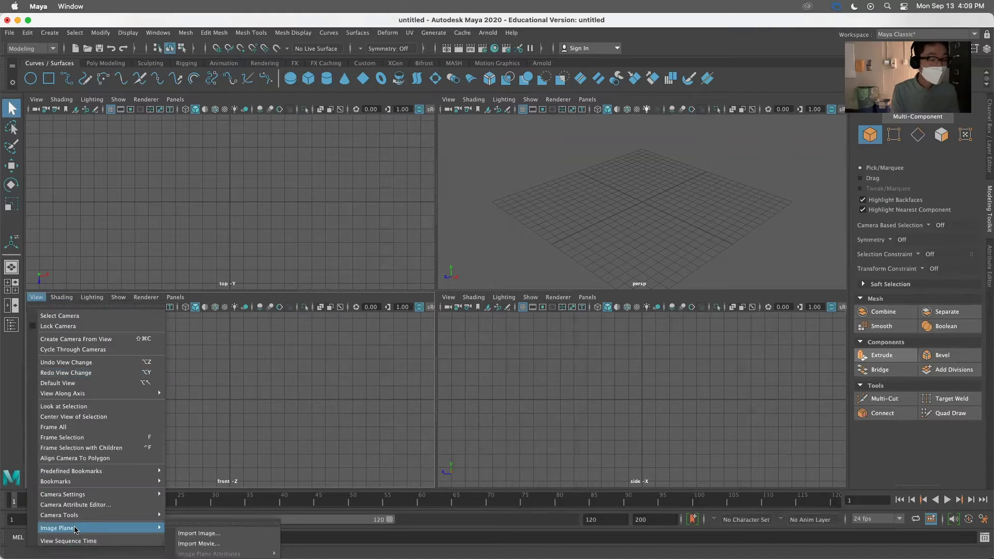
pyautogui.click(187, 533)
pyautogui.scroll(-5, 136, 186)
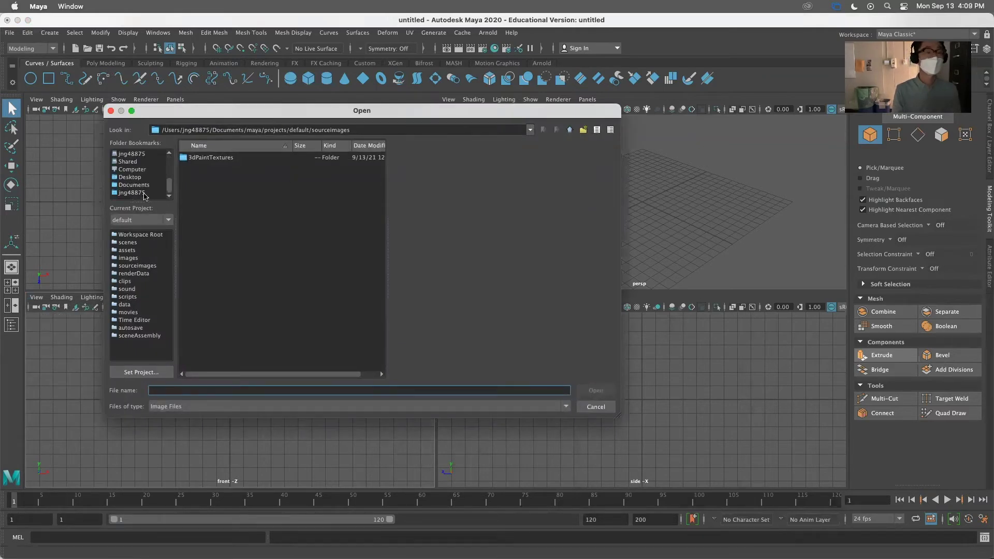
pyautogui.click(132, 192)
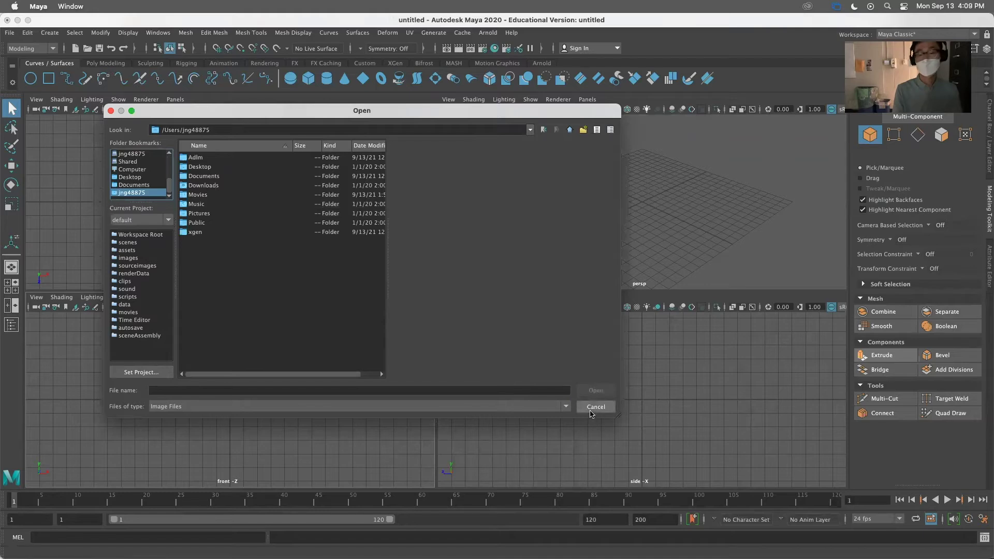
pyautogui.click(595, 407)
# Step: Switch to Finder, copy wineglass_ref001.jpg from the nurbs folder to the desktop, and return to Maya
pyautogui.press('super+Tab')
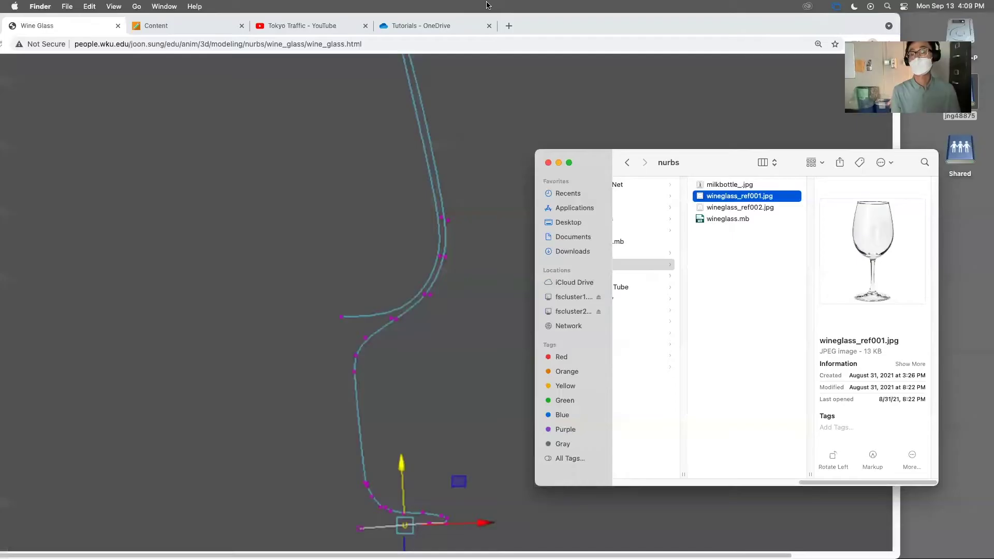
pyautogui.moveTo(741, 198); pyautogui.dragTo(960, 217)
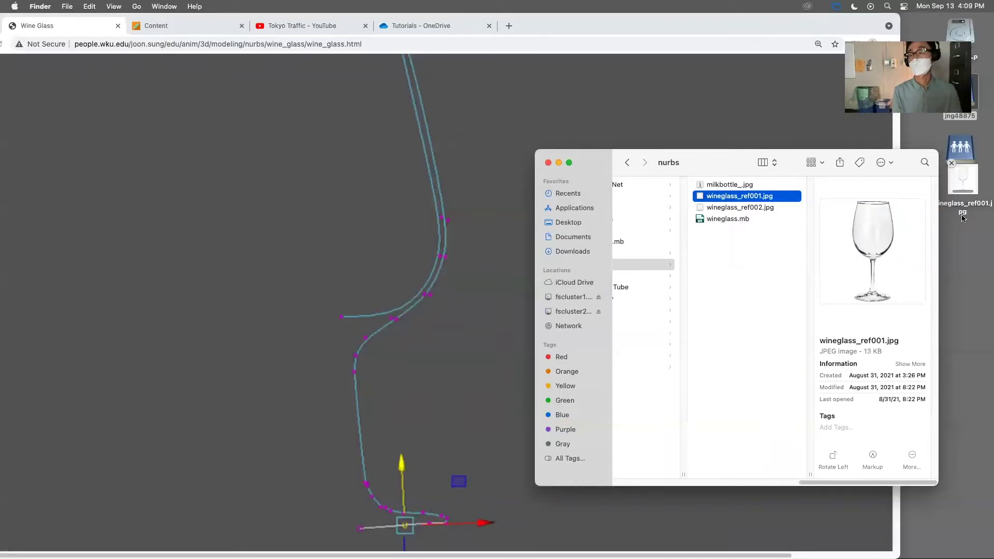
pyautogui.press('super+Tab')
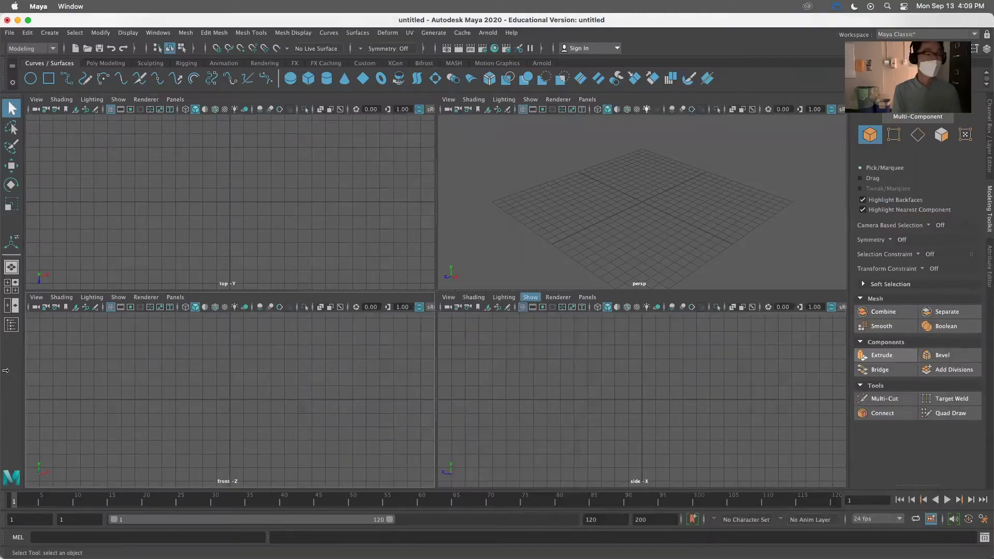
# Step: Import wineglass_ref001.jpg from the desktop as an image plane in the front view, allowing access to the Desktop folder
pyautogui.click(37, 297)
pyautogui.moveTo(129, 528)
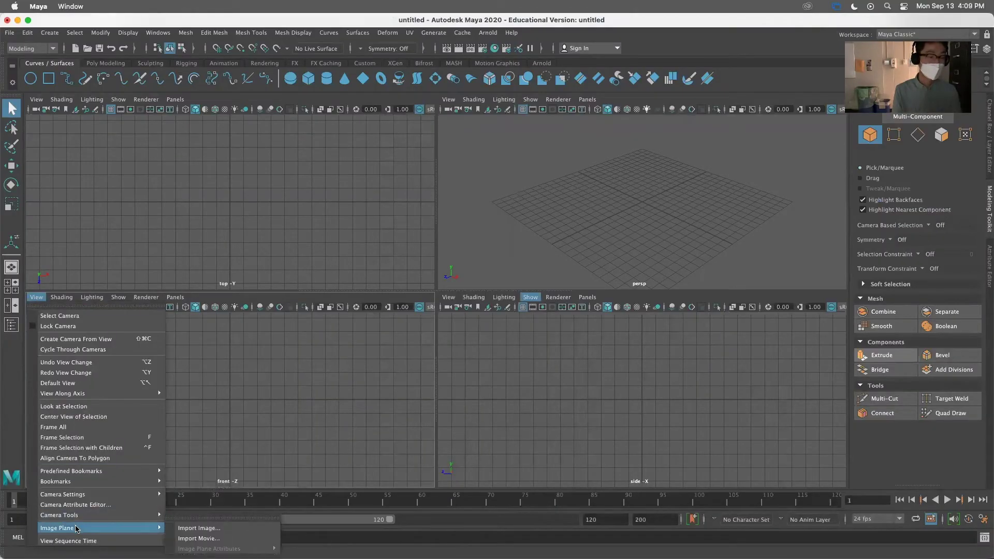
pyautogui.click(226, 528)
pyautogui.scroll(-3, 161, 159)
pyautogui.click(129, 192)
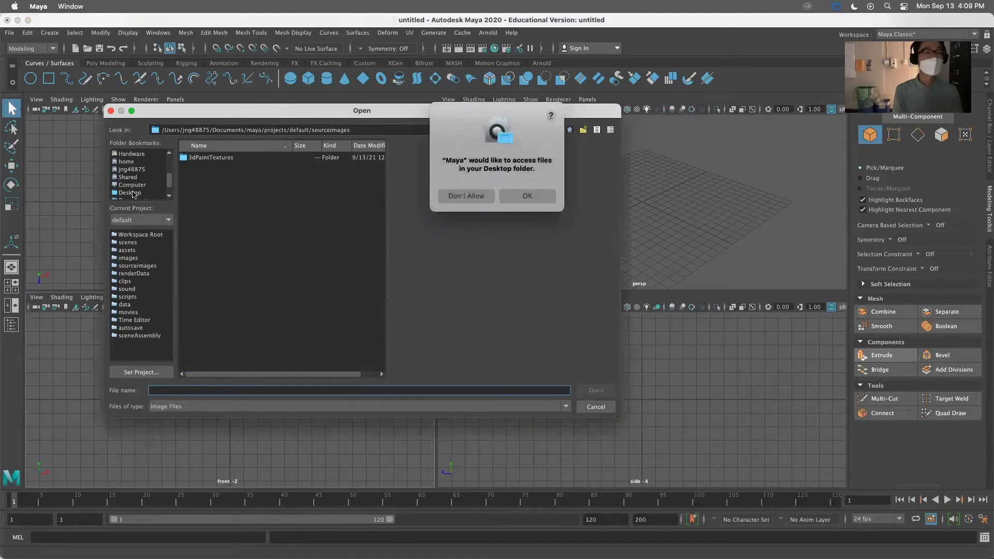
pyautogui.click(540, 197)
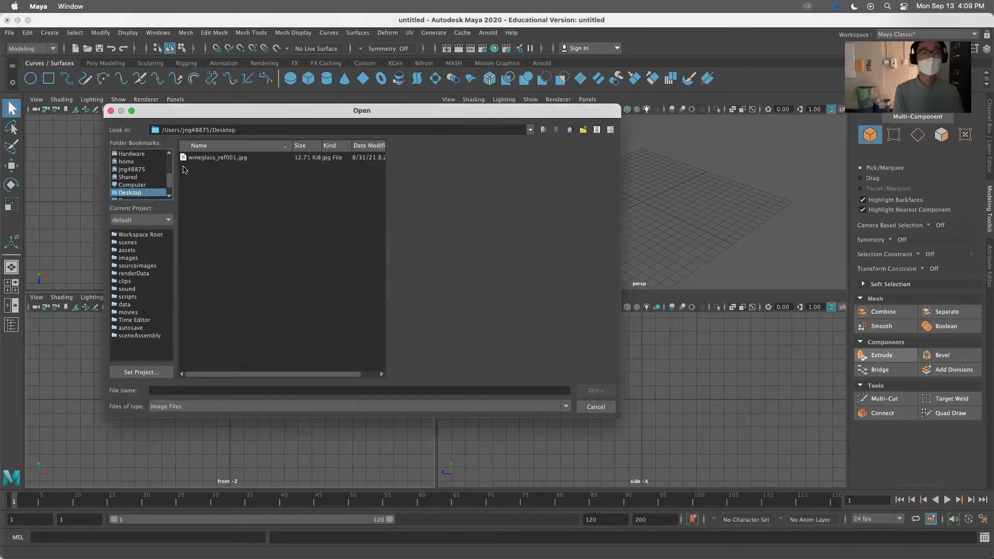
pyautogui.click(214, 158)
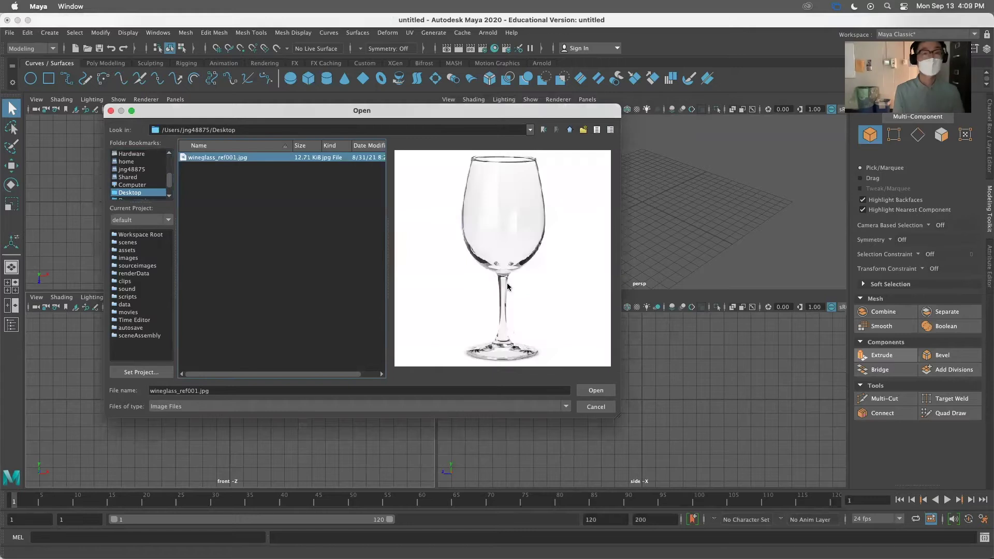
pyautogui.click(595, 390)
# Step: Maximize the front view and frame the wine glass image plane so that the whole glass fits
pyautogui.press('space')
pyautogui.press('f')
pyautogui.scroll(3, 364, 375)
pyautogui.scroll(-3, 365, 376)
pyautogui.scroll(3, 305, 382)
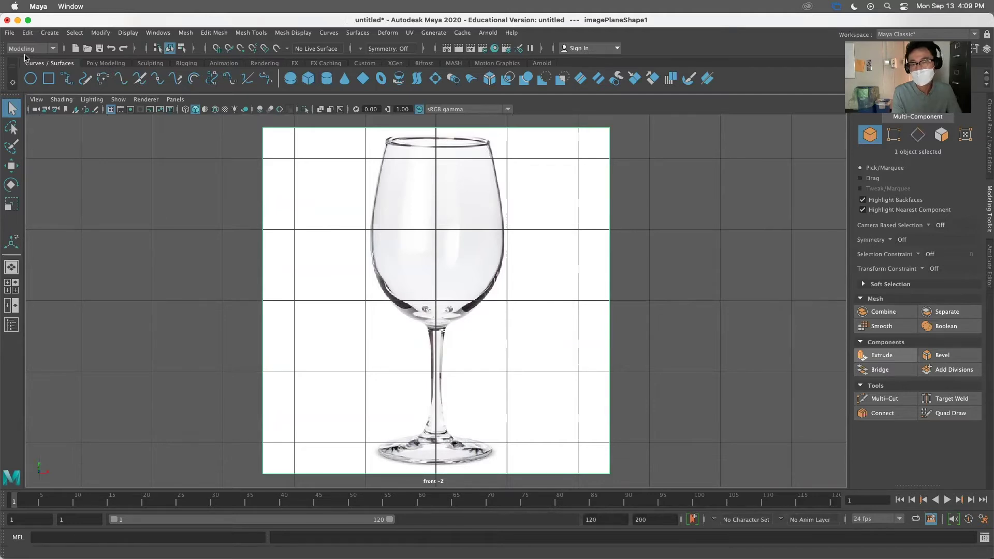
pyautogui.scroll(1, 488, 442)
pyautogui.scroll(-3, 485, 439)
pyautogui.scroll(2, 476, 444)
pyautogui.scroll(1, 466, 448)
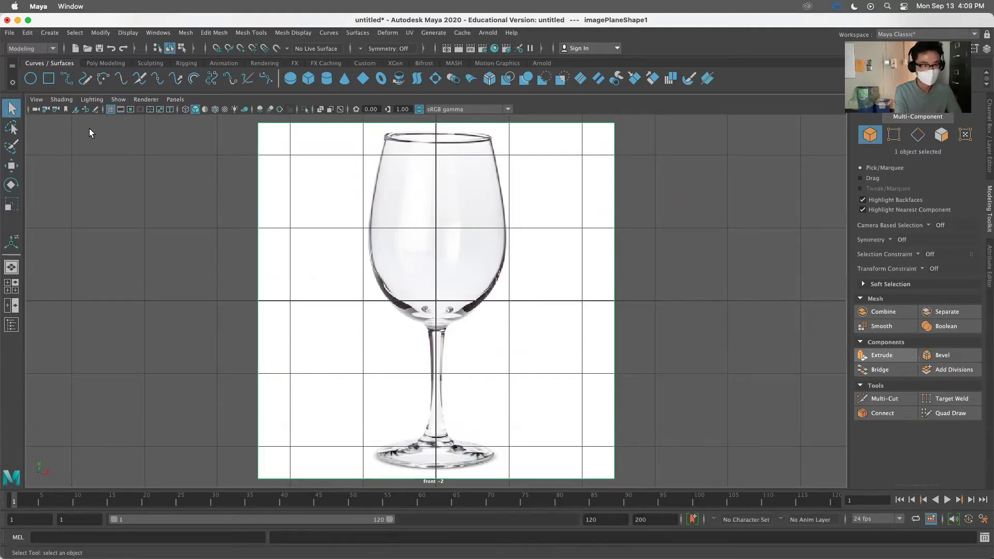
pyautogui.click(37, 98)
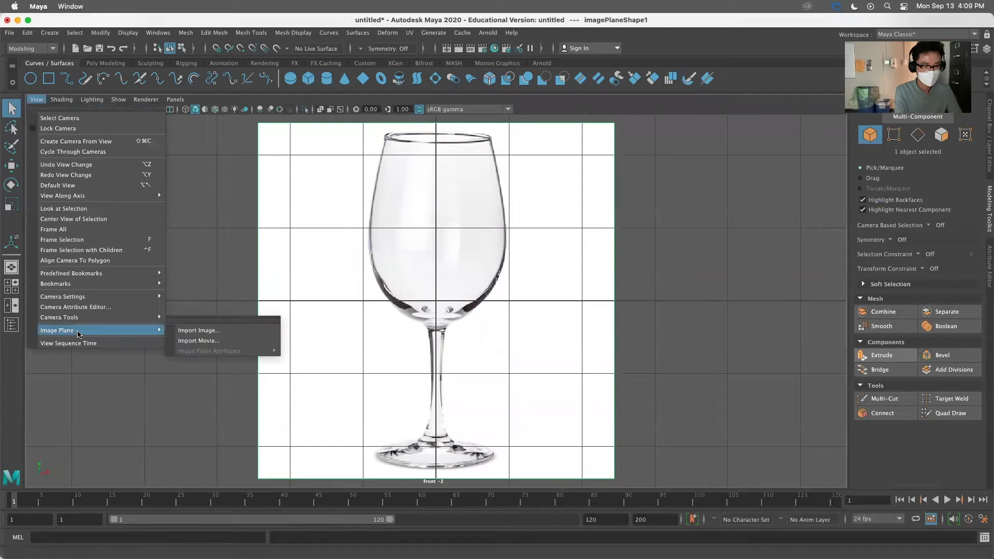
pyautogui.click(662, 335)
pyautogui.scroll(3, 597, 431)
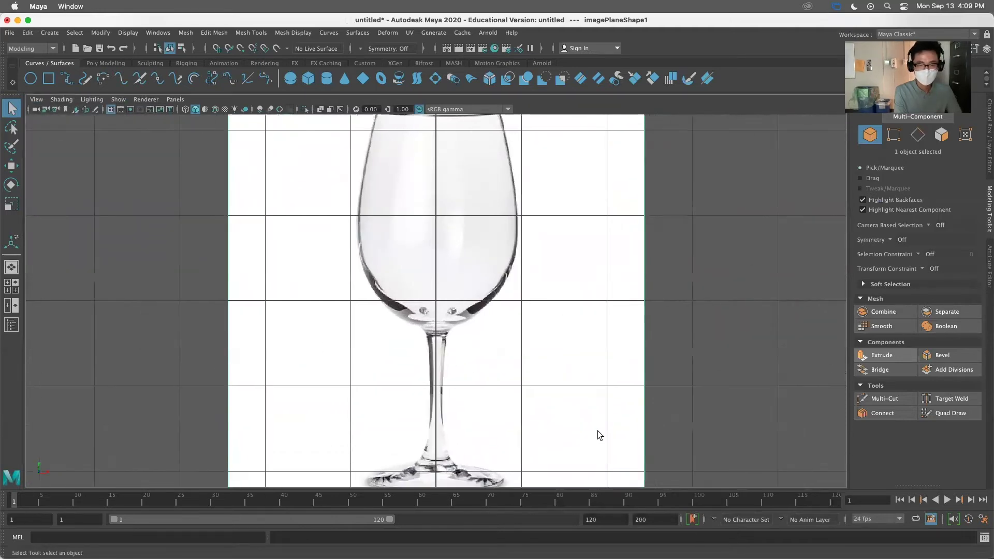
pyautogui.scroll(-5, 597, 432)
pyautogui.scroll(2, 596, 432)
pyautogui.scroll(2, 594, 428)
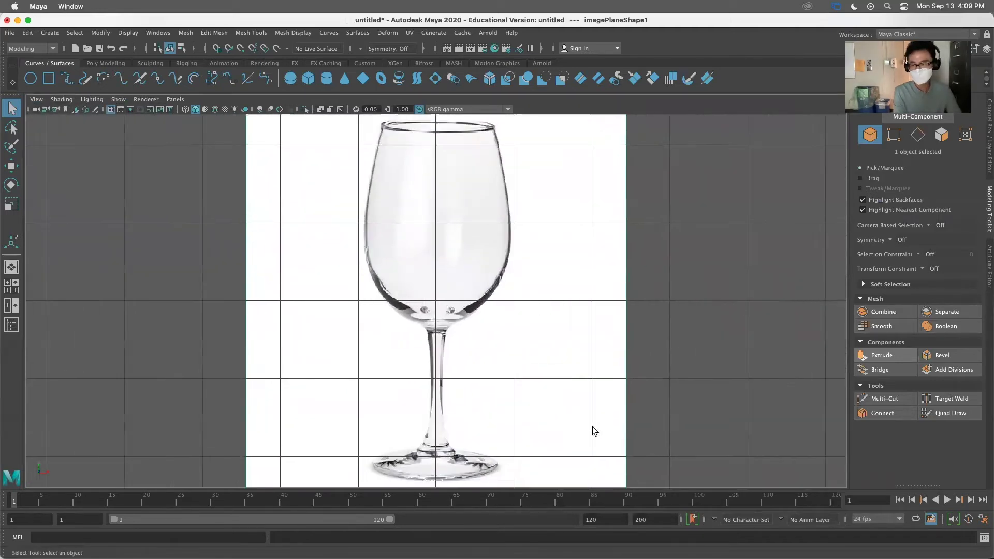
# Step: Select the wine glass image plane and lower its Alpha Gain to 0.831
pyautogui.click(577, 286)
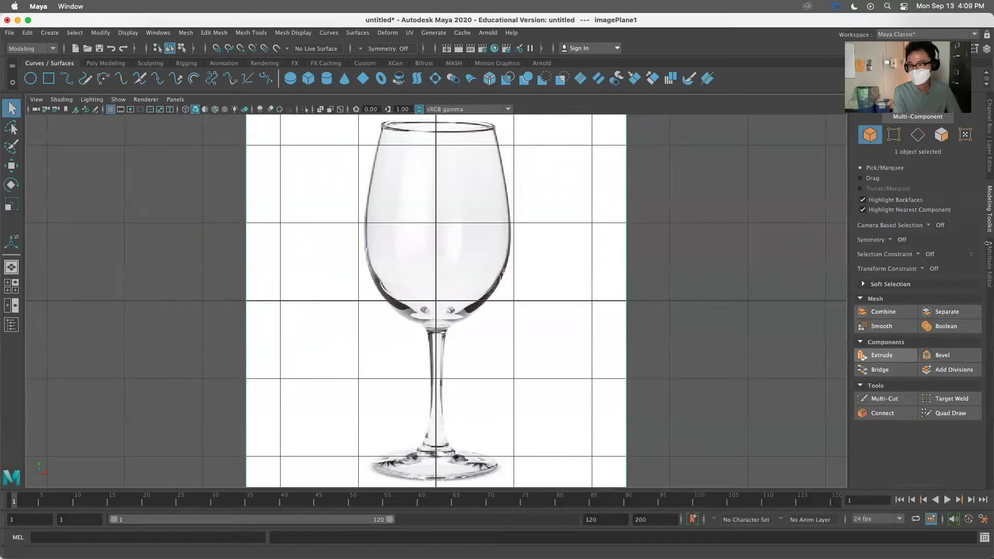
pyautogui.click(988, 264)
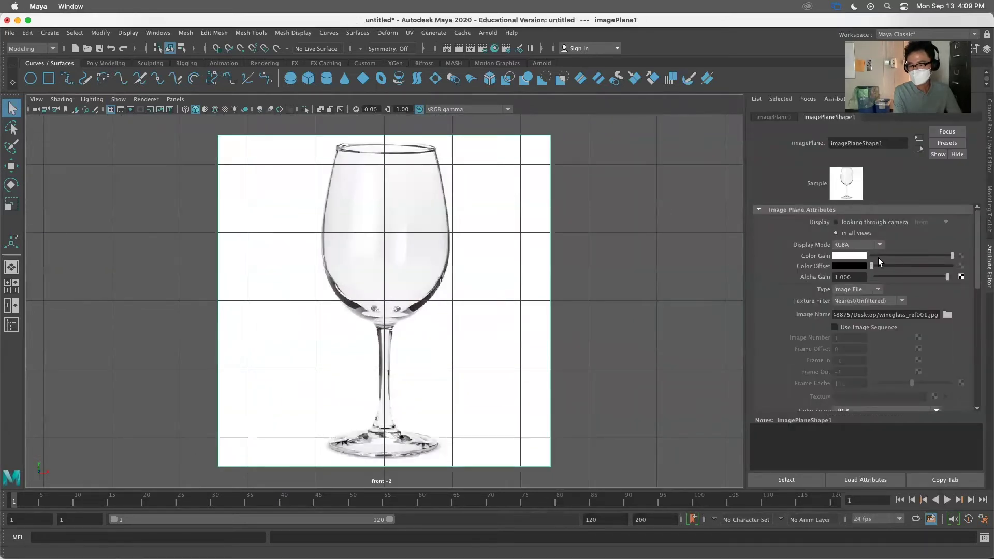
pyautogui.moveTo(950, 255); pyautogui.dragTo(918, 276)
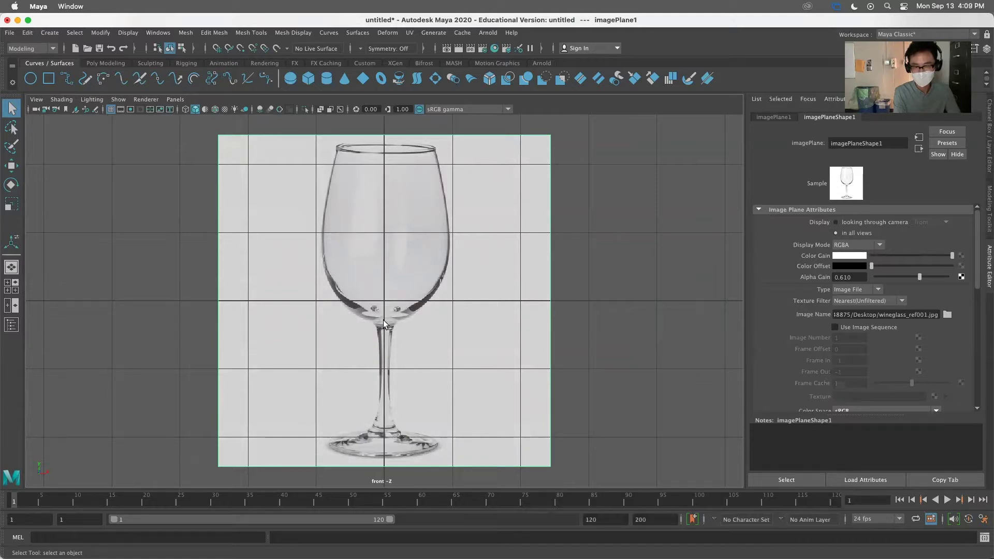
pyautogui.moveTo(917, 277)
pyautogui.mouseDown()
pyautogui.moveTo(931, 280)
pyautogui.moveTo(911, 286)
pyautogui.moveTo(945, 283)
pyautogui.moveTo(918, 286)
pyautogui.moveTo(932, 284)
pyautogui.mouseUp()
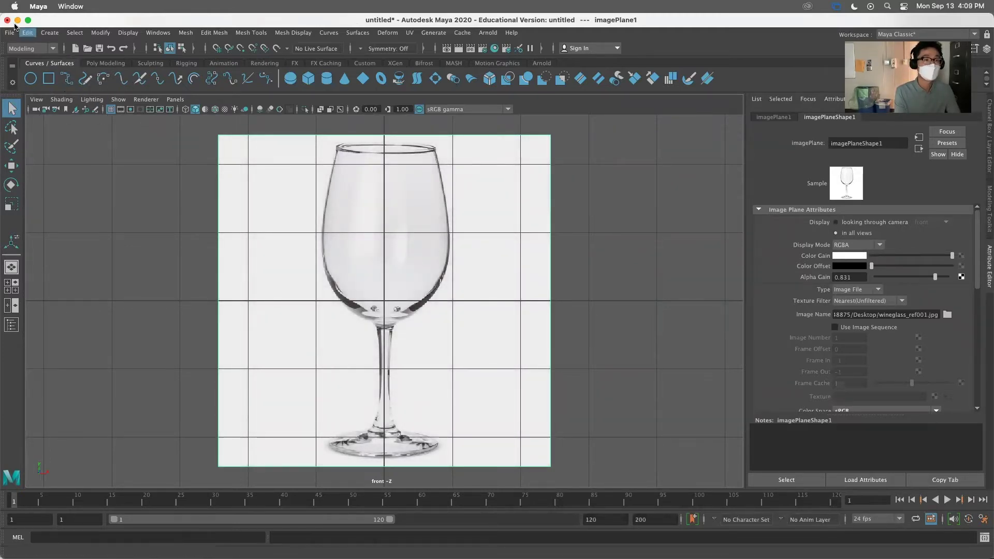
# Step: Start an EP curve at the glass's bottom center and trace the foot's underside, outer edge and upper surface toward the stem
pyautogui.click(49, 33)
pyautogui.moveTo(73, 112)
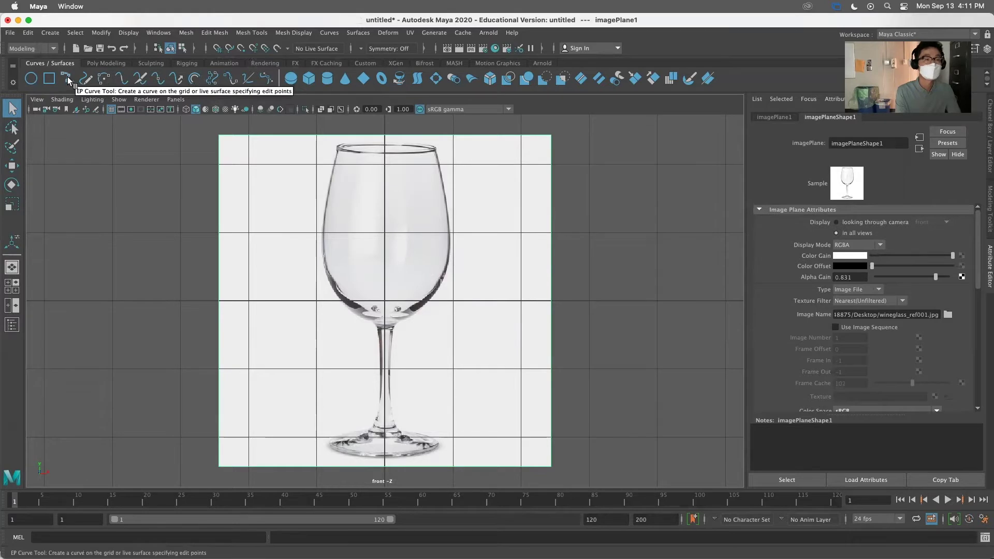
pyautogui.click(67, 78)
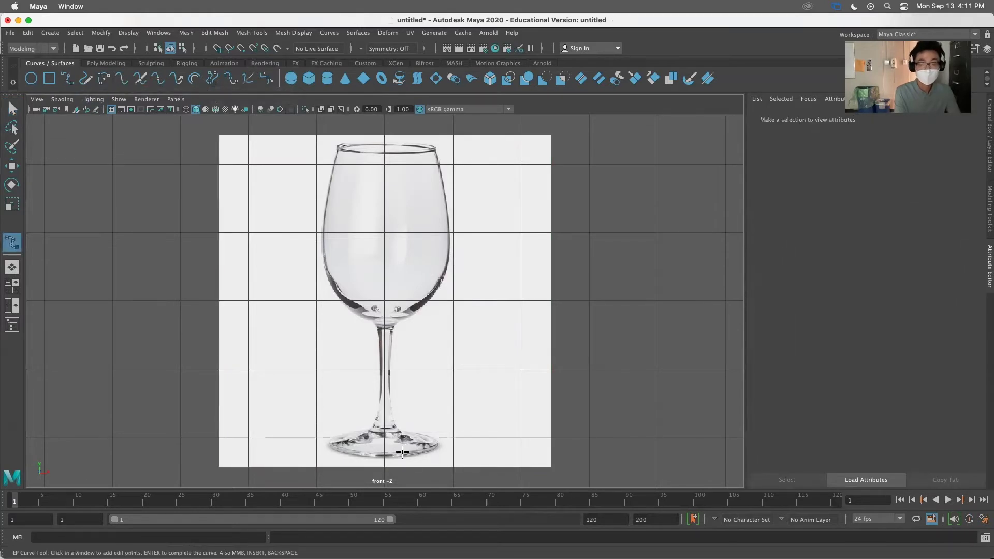
pyautogui.scroll(1, 394, 460)
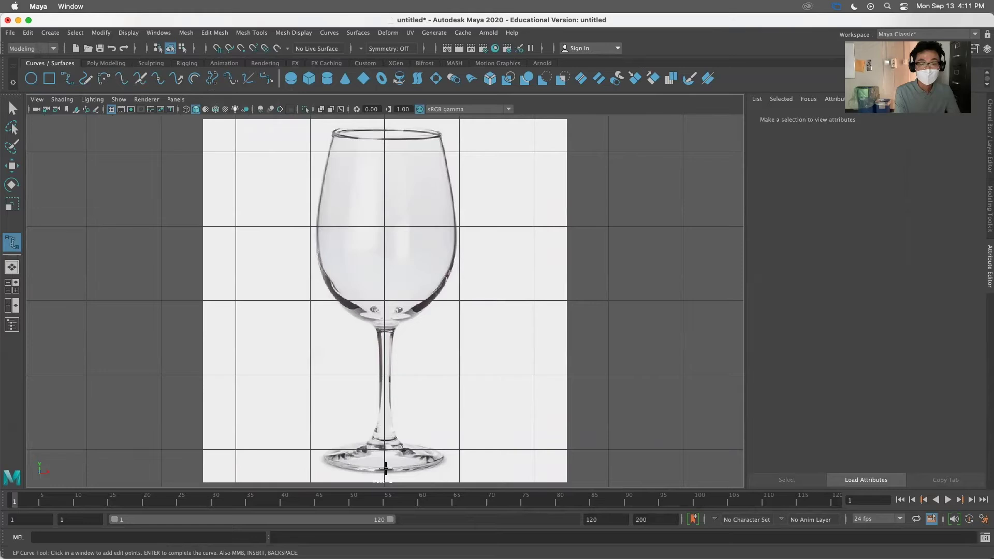
pyautogui.click(383, 469)
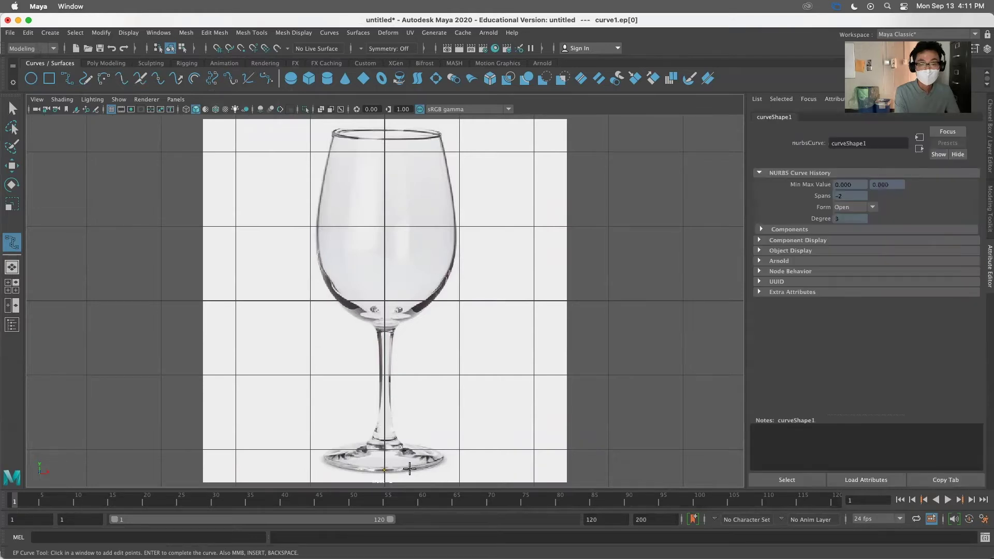
pyautogui.click(422, 468)
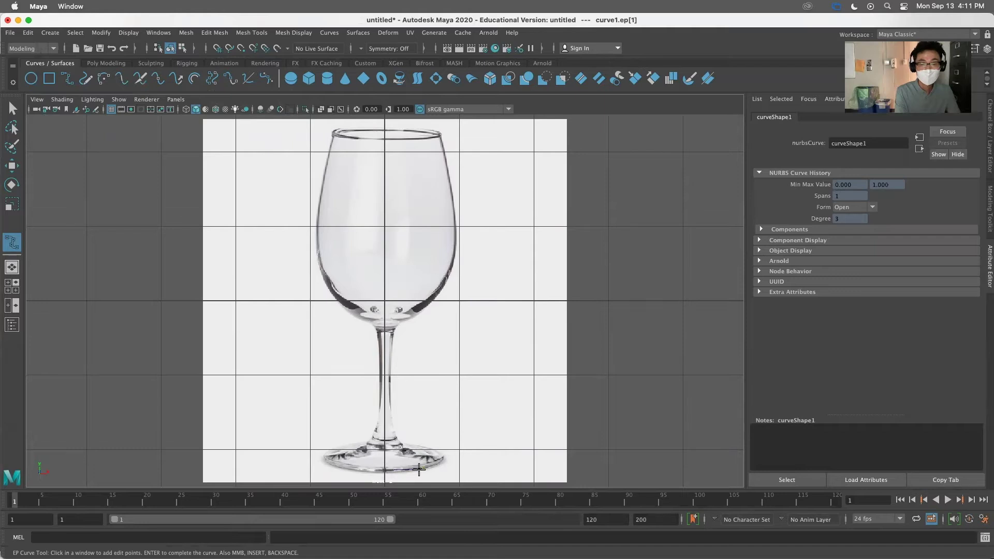
pyautogui.click(442, 455)
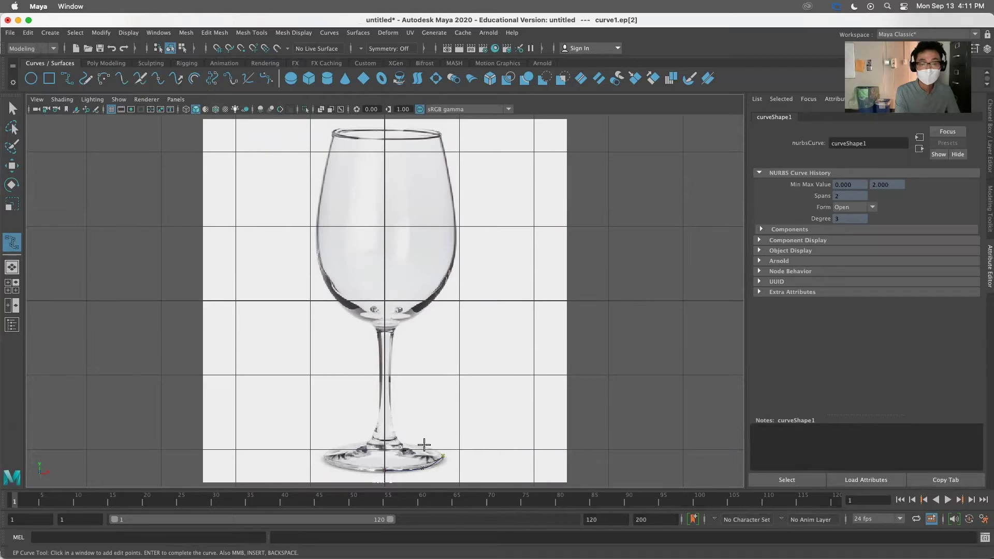
pyautogui.click(427, 446)
pyautogui.click(407, 445)
# Step: Continue the EP curve up the right side of the stem to the base of the bowl
pyautogui.click(397, 437)
pyautogui.click(391, 411)
pyautogui.click(390, 381)
pyautogui.click(392, 358)
pyautogui.click(391, 327)
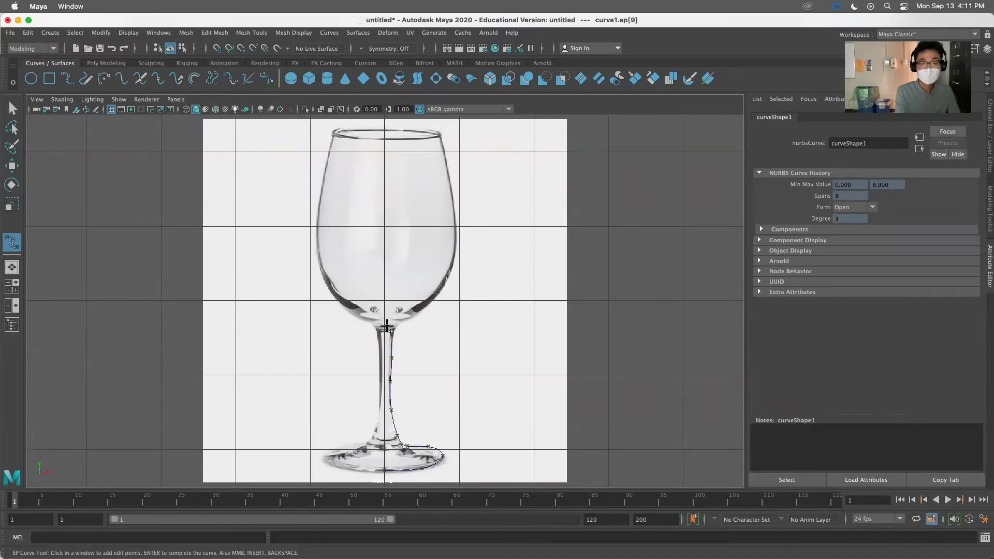
# Step: Trace the bowl's right outer wall with EP curve points from the top of the stem up to the rim
pyautogui.click(401, 320)
pyautogui.click(424, 305)
pyautogui.click(450, 274)
pyautogui.click(456, 222)
pyautogui.click(451, 187)
pyautogui.click(444, 156)
pyautogui.click(442, 140)
# Step: Round the EP curve over the rim's lip and turn it onto the inside of the bowl
pyautogui.click(439, 135)
pyautogui.click(428, 131)
pyautogui.click(430, 137)
pyautogui.click(435, 140)
# Step: Trace the inner wall of the bowl downward with EP curve points, keeping just inside the outer wall
pyautogui.click(443, 166)
pyautogui.click(448, 195)
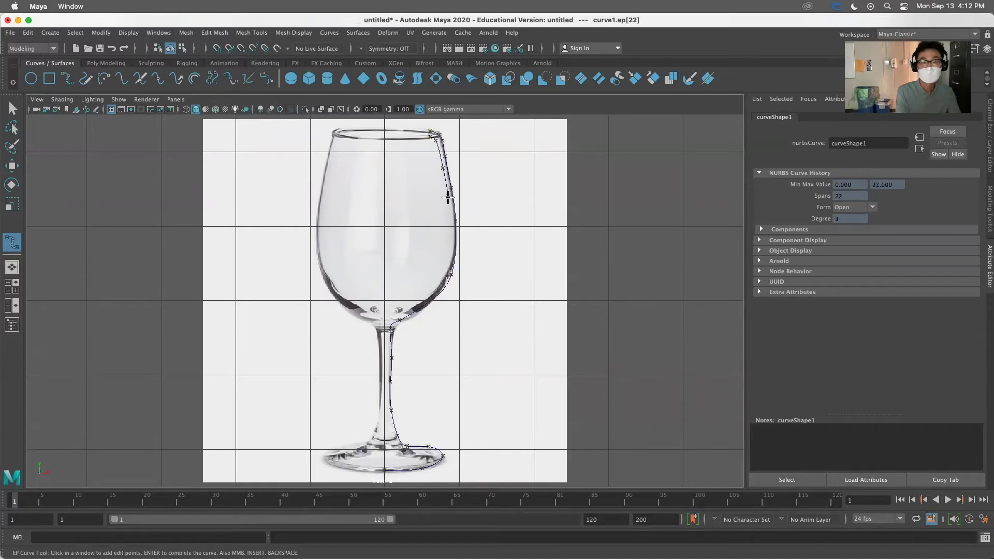
pyautogui.click(449, 208)
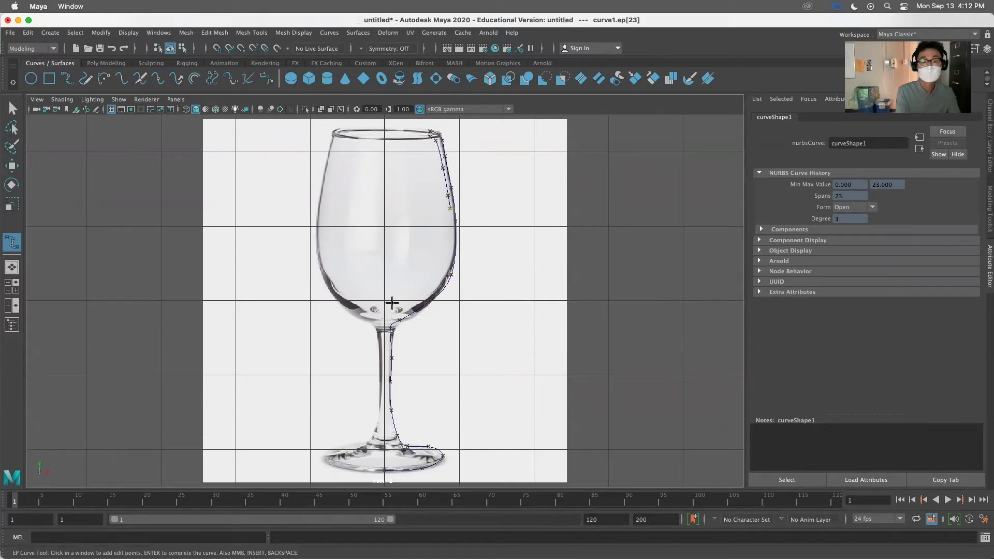
pyautogui.click(452, 228)
pyautogui.click(450, 248)
pyautogui.click(449, 262)
pyautogui.click(450, 274)
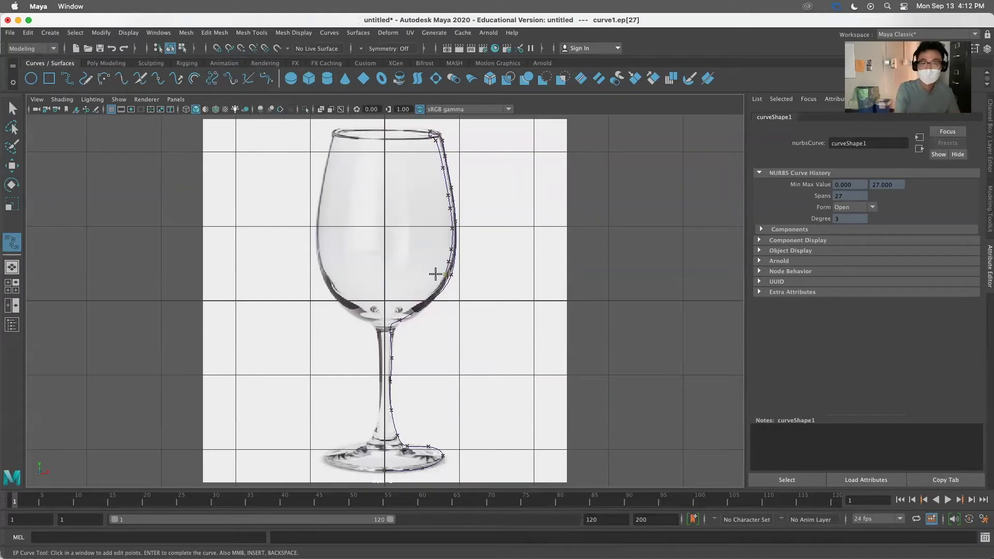
# Step: Continue the EP curve along the bowl's inner bottom to the center axis and complete the curve
pyautogui.click(443, 281)
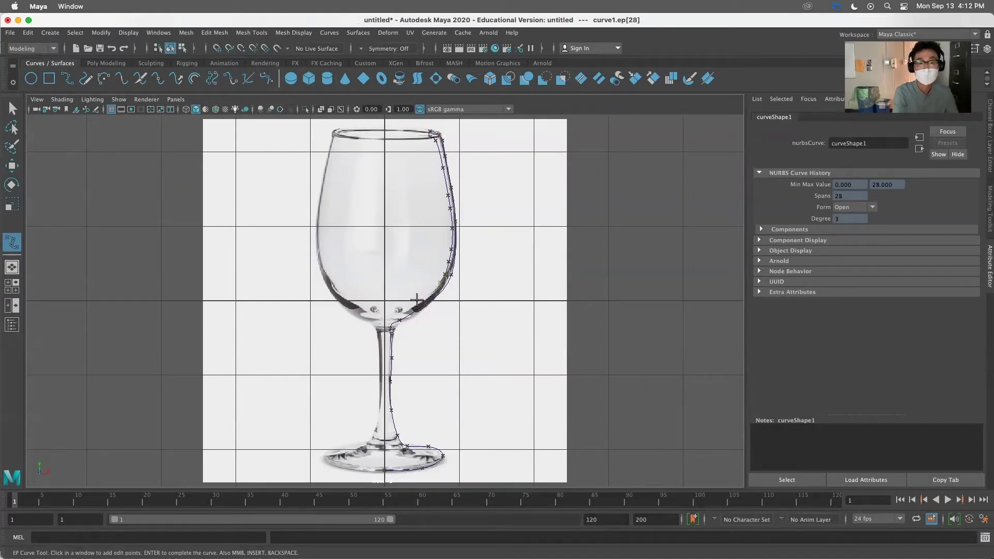
pyautogui.click(416, 307)
pyautogui.click(395, 316)
pyautogui.click(385, 316)
pyautogui.press('q')
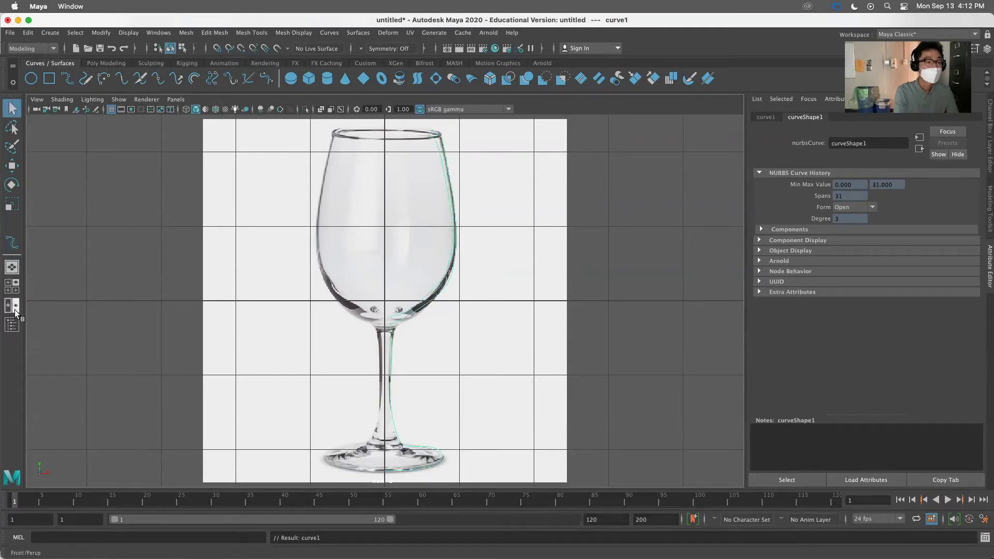
# Step: Show the Outliner, hide imagePlane1, and select the finished profile curve in the front view
pyautogui.click(11, 324)
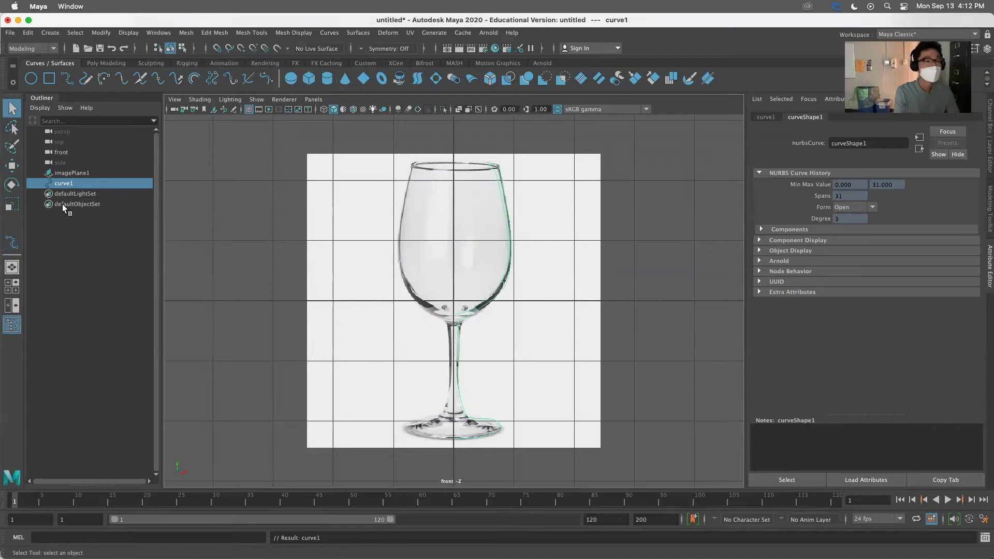
pyautogui.click(71, 173)
pyautogui.hotkey('ctrl', 'h')
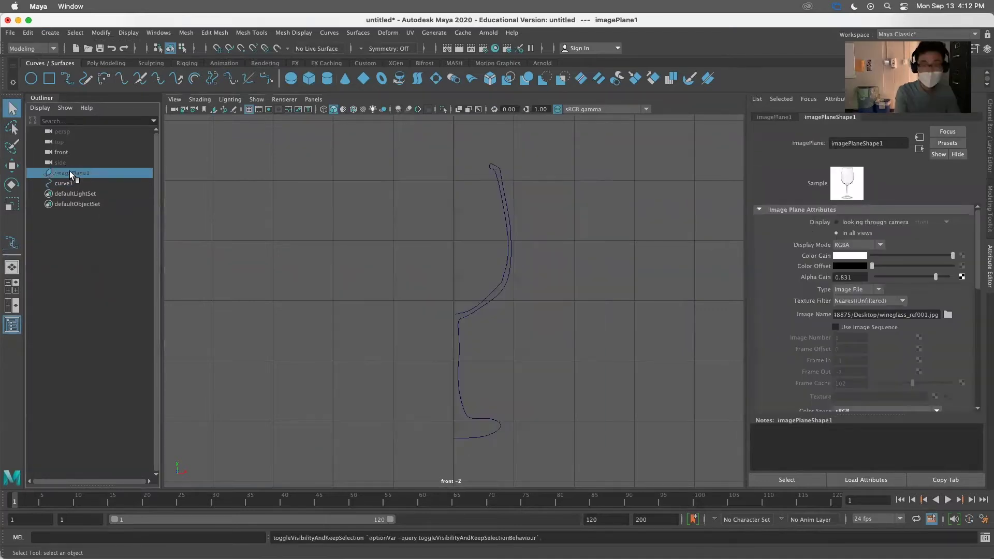
pyautogui.moveTo(446, 243); pyautogui.dragTo(544, 374)
pyautogui.scroll(-4, 545, 378)
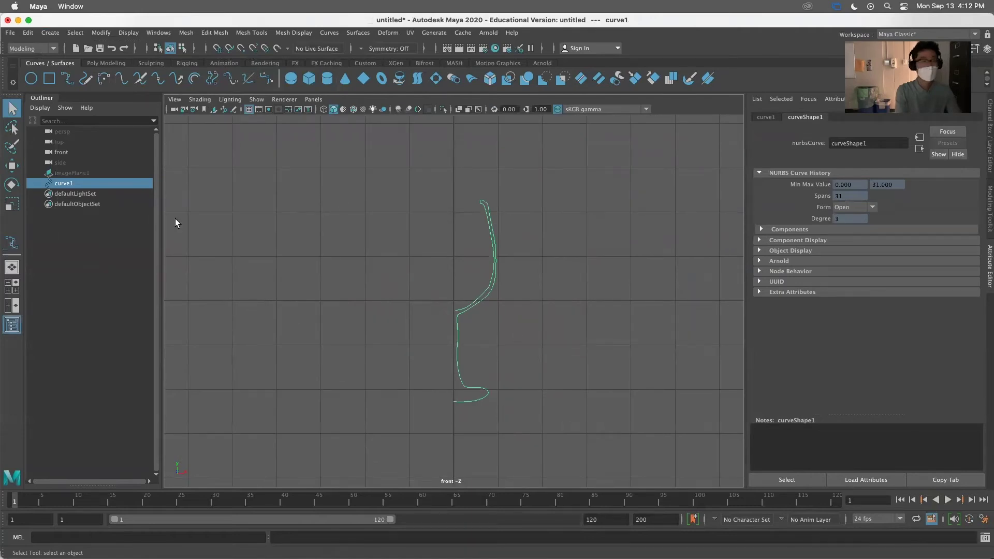
# Step: Toggle the visibility of imagePlane1 and reselect the profile curve
pyautogui.click(63, 173)
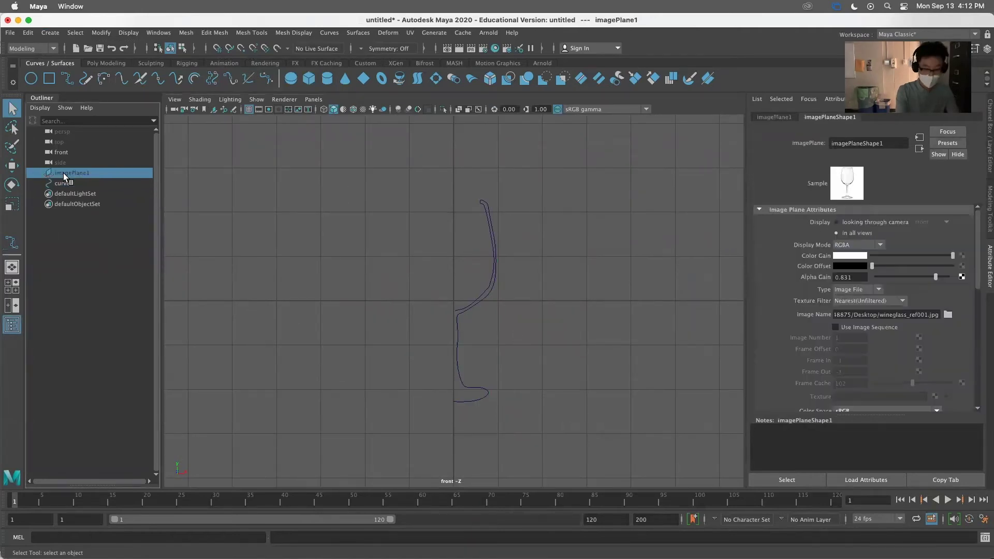
pyautogui.hotkey('shift', 'h')
pyautogui.hotkey('ctrl', 'h')
pyautogui.scroll(2, 518, 369)
pyautogui.moveTo(431, 268); pyautogui.dragTo(489, 307)
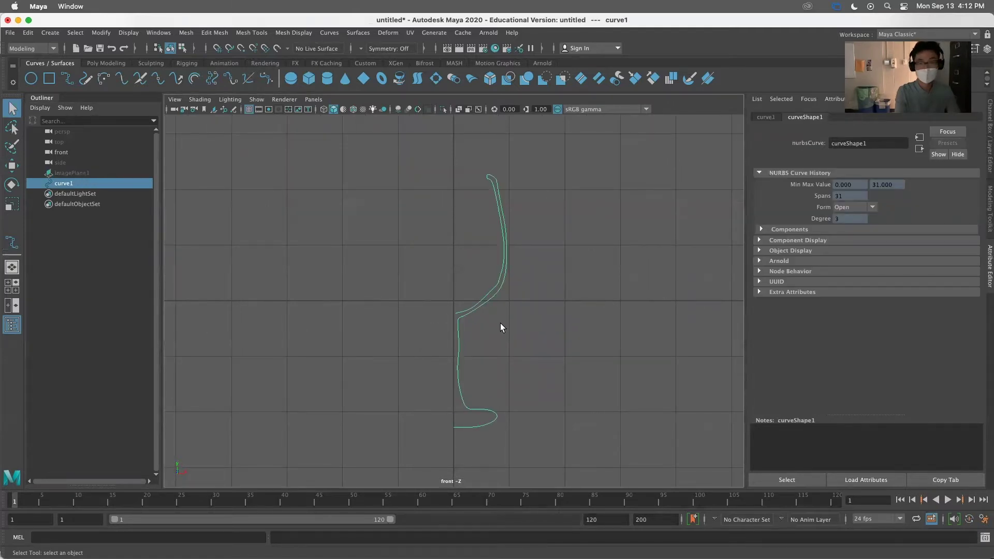
pyautogui.click(576, 330)
pyautogui.moveTo(468, 267); pyautogui.dragTo(543, 332)
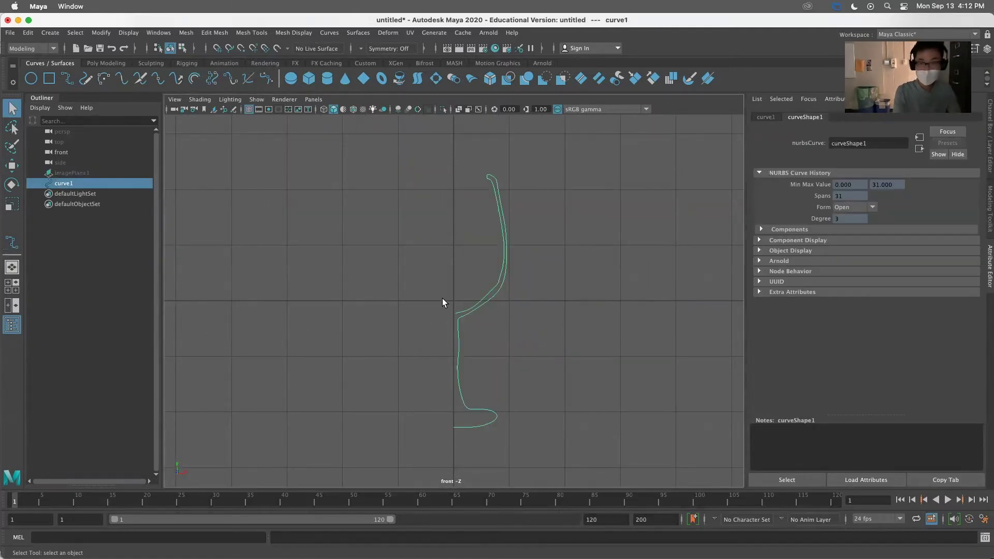
pyautogui.moveTo(402, 249); pyautogui.dragTo(526, 363)
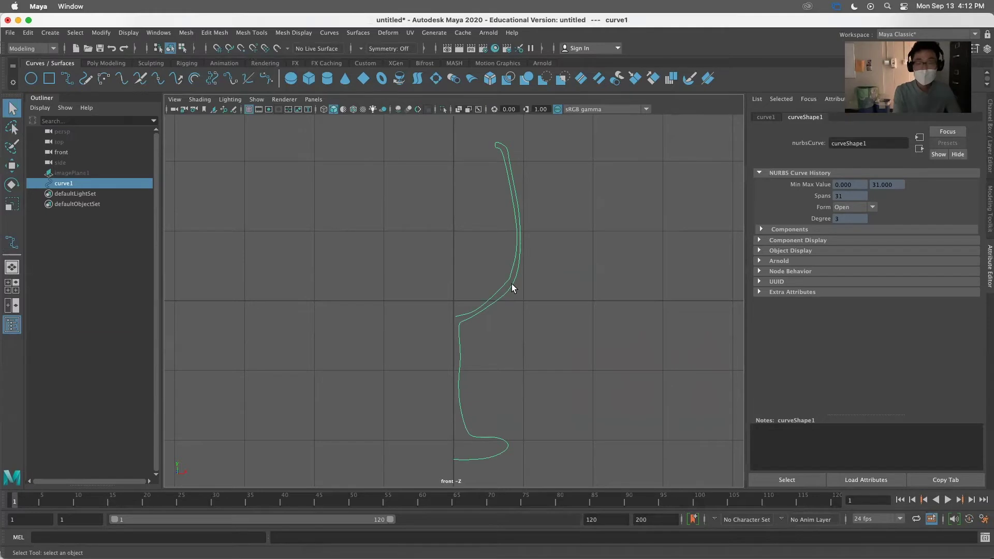
# Step: Switch to Chrome and open the NURBS Modeling notes from the Computer Animation course schedule
pyautogui.press('super+Tab')
pyautogui.press('super+Tab')
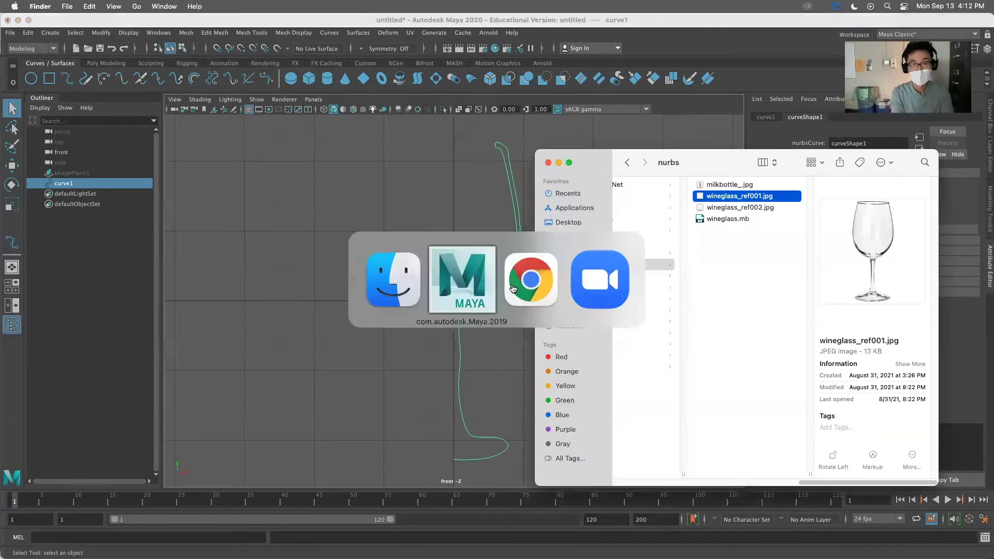
pyautogui.click(512, 288)
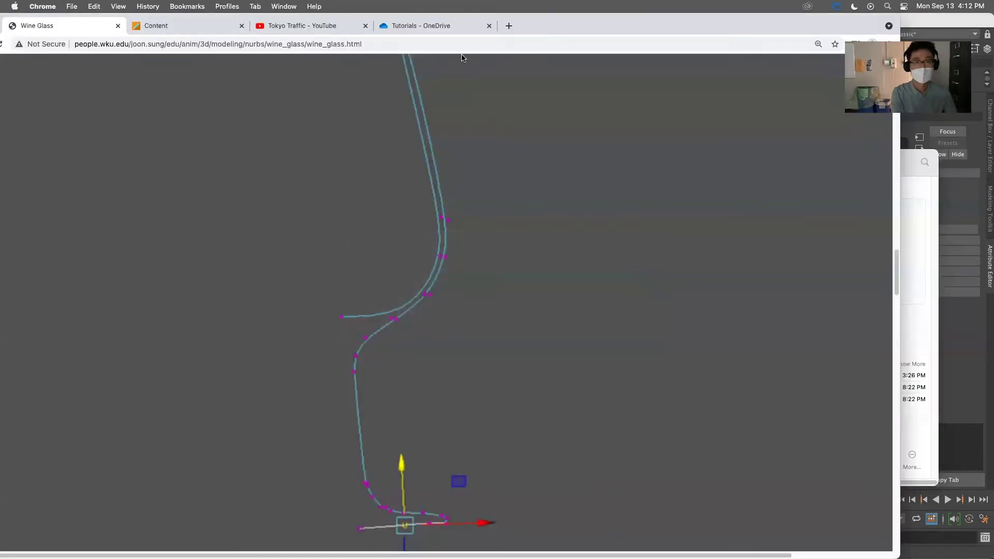
pyautogui.moveTo(730, 31); pyautogui.dragTo(716, 22)
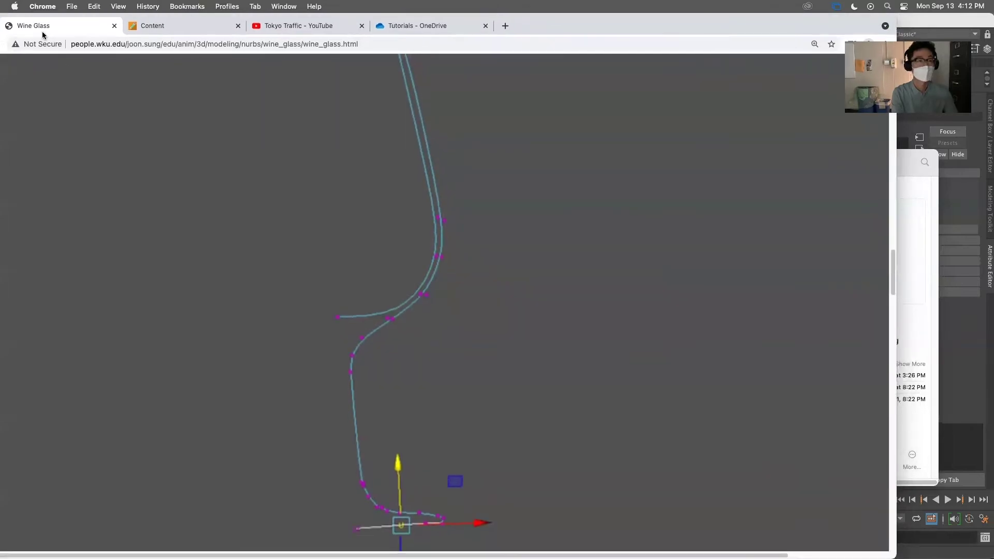
pyautogui.press('super+bracketleft')
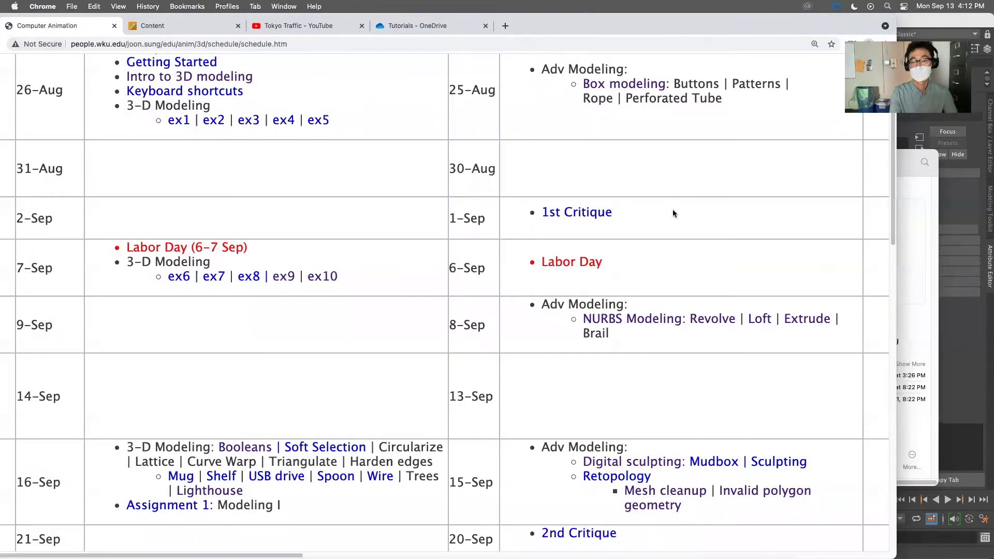
pyautogui.scroll(1, 698, 340)
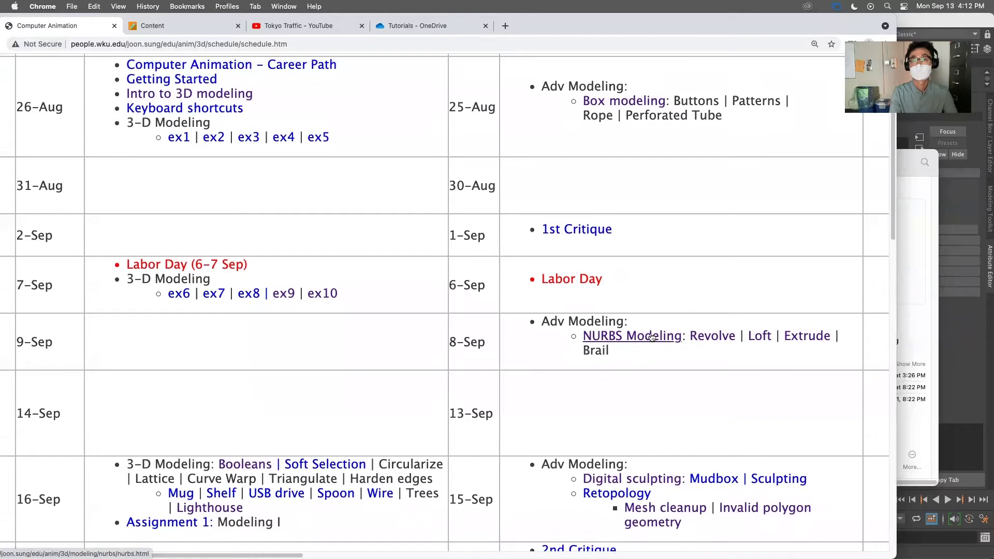
pyautogui.click(651, 338)
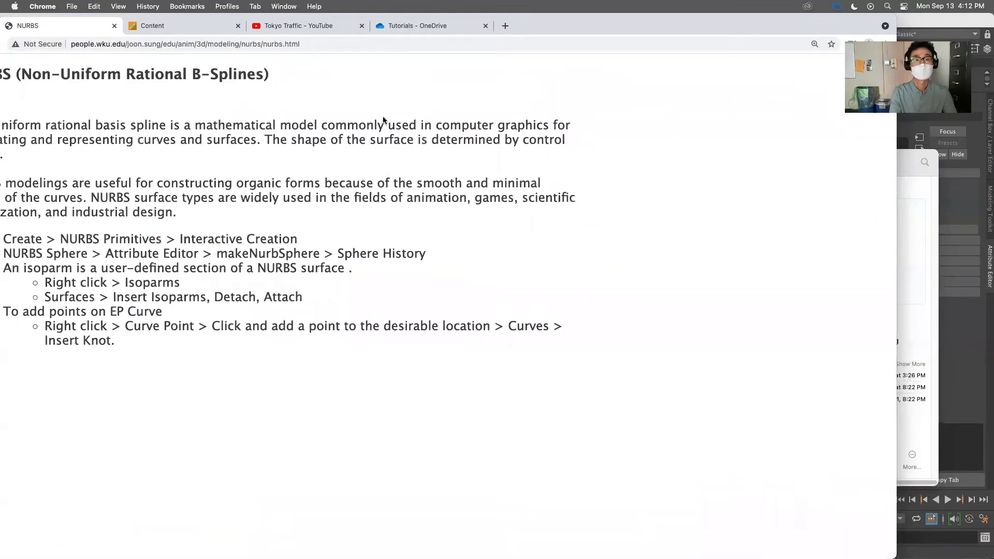
# Step: Read the passage about what determines a NURBS surface's shape, then return to Maya
pyautogui.moveTo(503, 139); pyautogui.dragTo(522, 150)
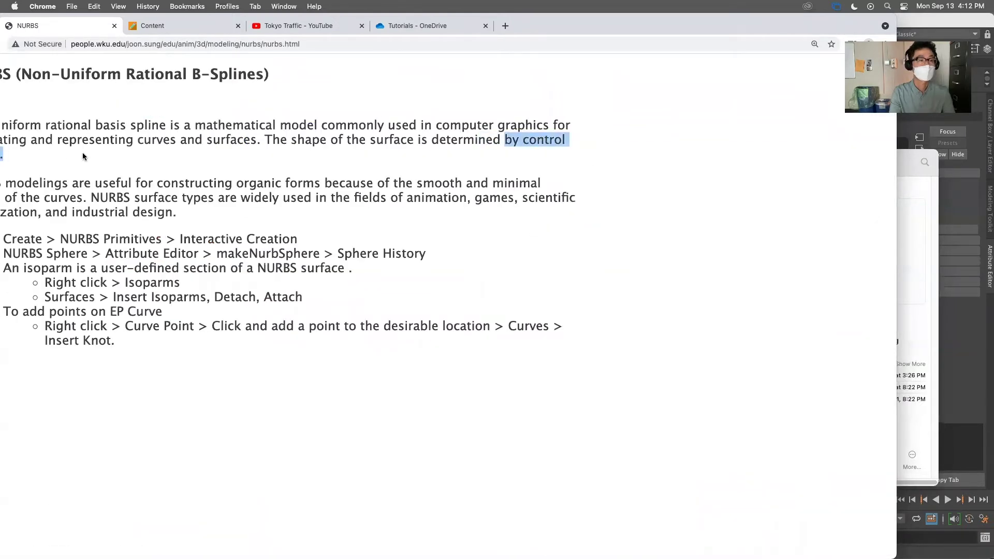
pyautogui.moveTo(737, 33); pyautogui.dragTo(806, 24)
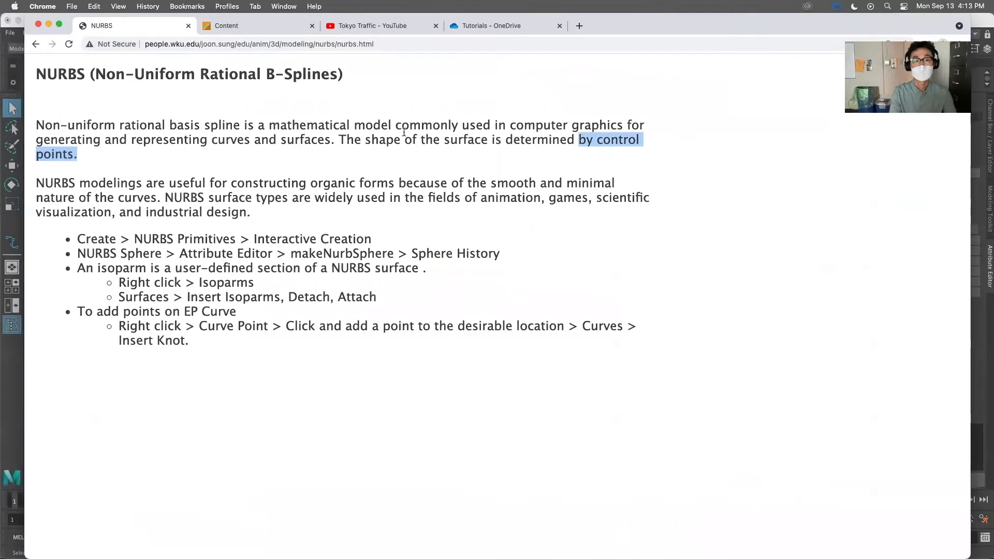
pyautogui.moveTo(504, 139); pyautogui.dragTo(616, 154)
pyautogui.press('super+Tab')
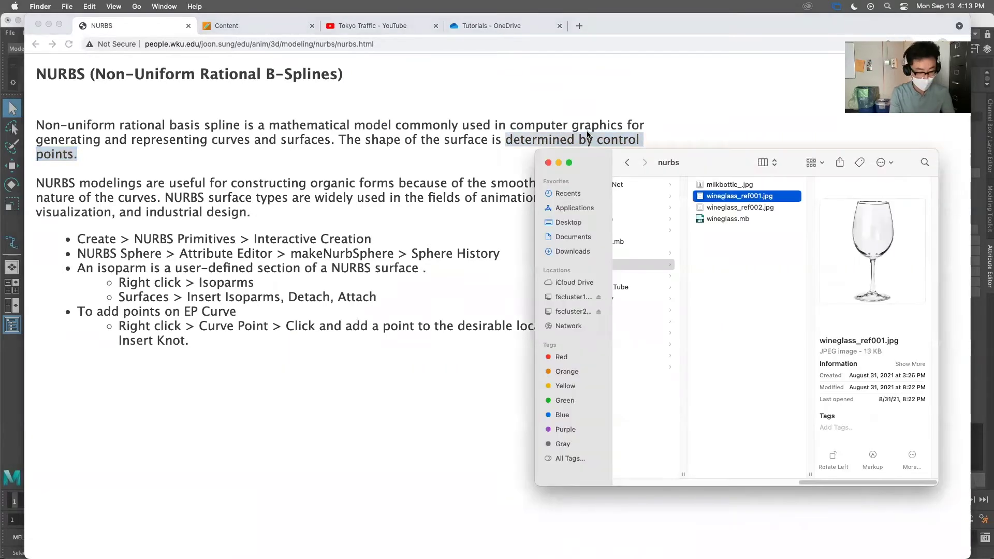
pyautogui.press('super+Tab')
pyautogui.press('super+Tab')
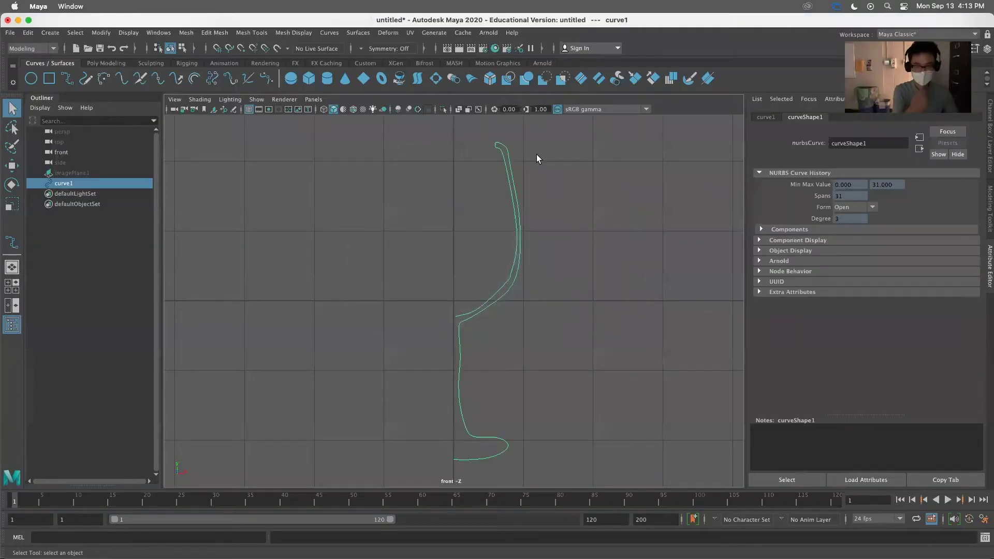
# Step: Display the profile curve's control vertices for editing, focusing on the stem and foot
pyautogui.moveTo(512, 218); pyautogui.dragTo(429, 218, button='right')
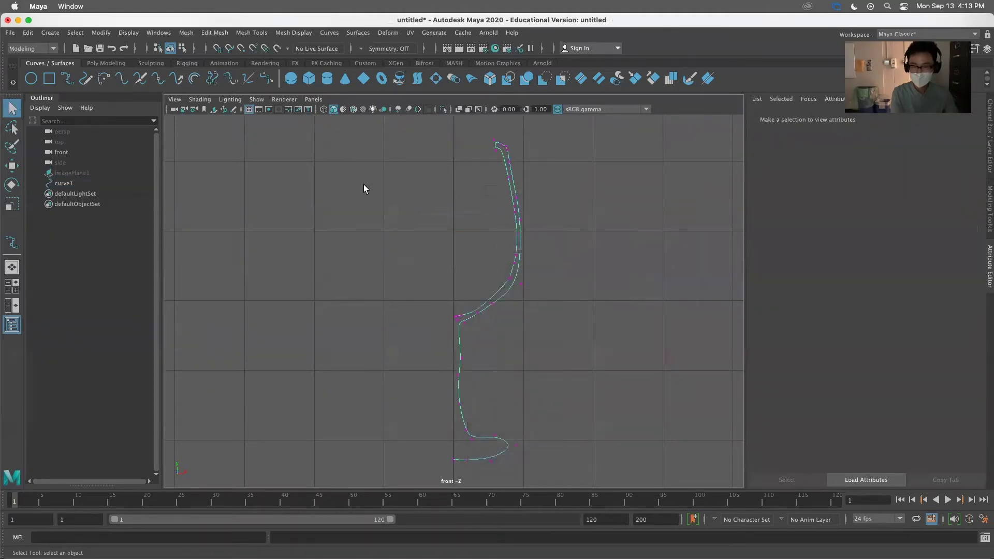
pyautogui.moveTo(516, 237); pyautogui.dragTo(450, 238, button='right')
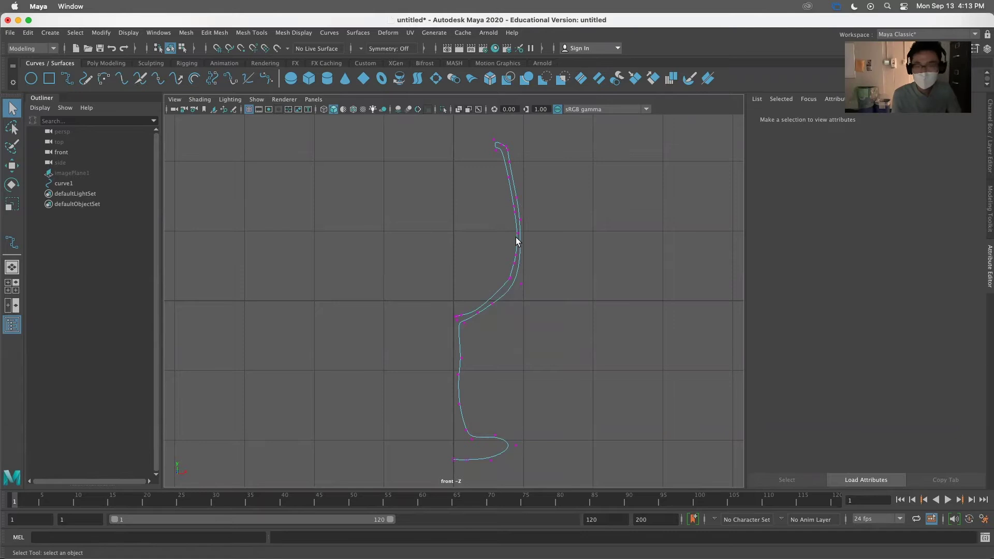
pyautogui.moveTo(516, 237); pyautogui.dragTo(465, 239, button='right')
pyautogui.scroll(3, 624, 333)
pyautogui.scroll(-5, 618, 347)
pyautogui.scroll(5, 594, 347)
pyautogui.keyDown('alt'); pyautogui.moveTo(564, 319); pyautogui.dragTo(574, 189, button='middle'); pyautogui.keyUp('alt')
pyautogui.keyDown('alt'); pyautogui.moveTo(490, 326); pyautogui.dragTo(489, 353, button='middle'); pyautogui.keyUp('alt')
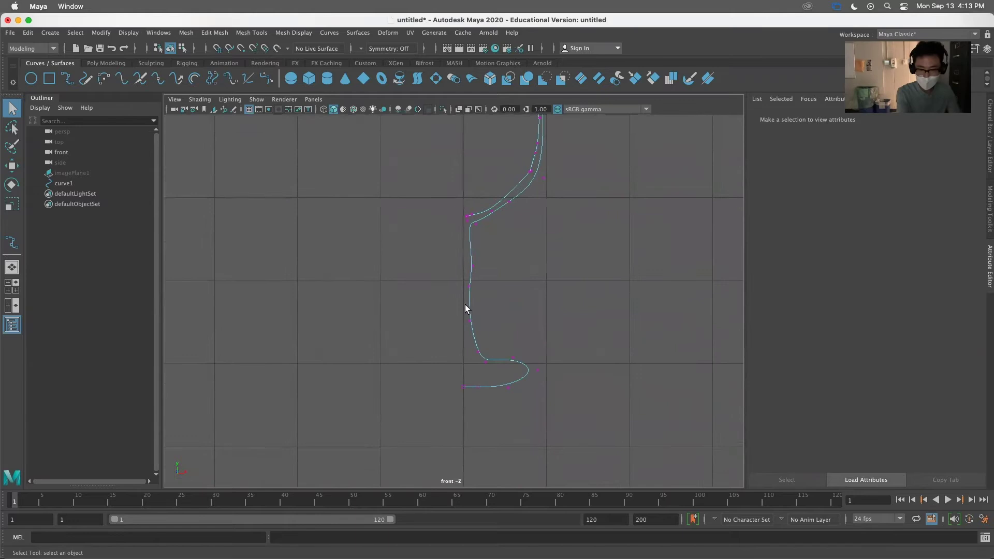
pyautogui.scroll(3, 487, 351)
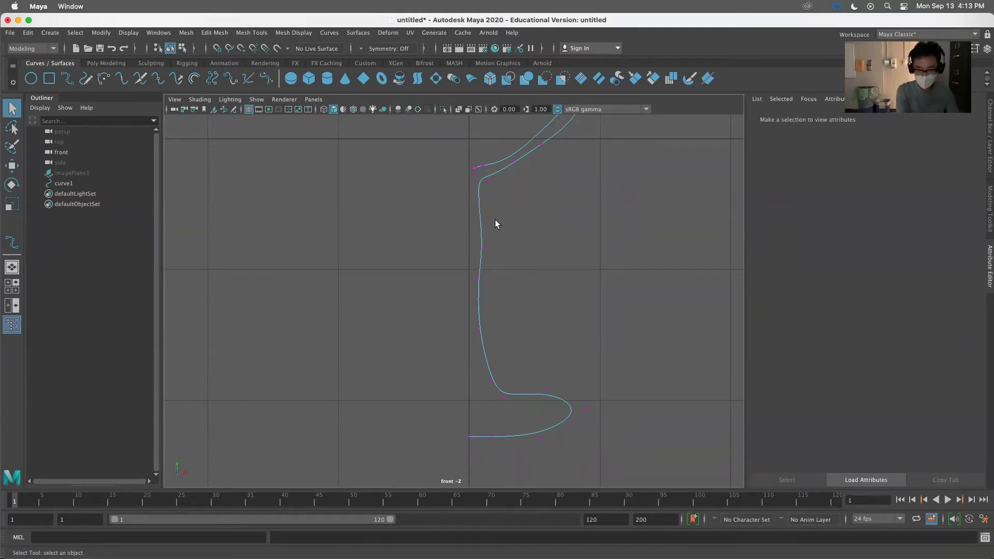
# Step: Move the control vertex at the middle of the stem slightly down and outward from the center axis
pyautogui.click(477, 277)
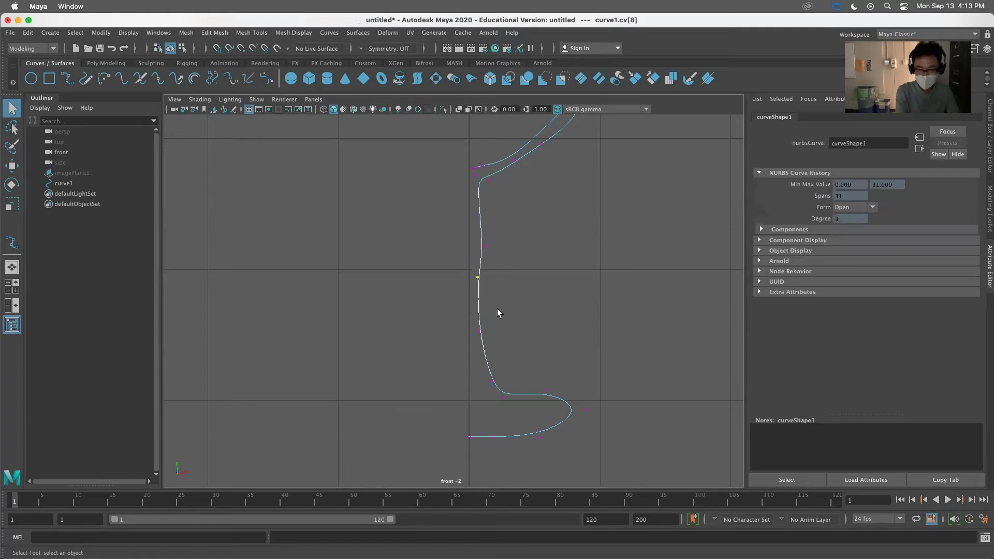
pyautogui.press('w')
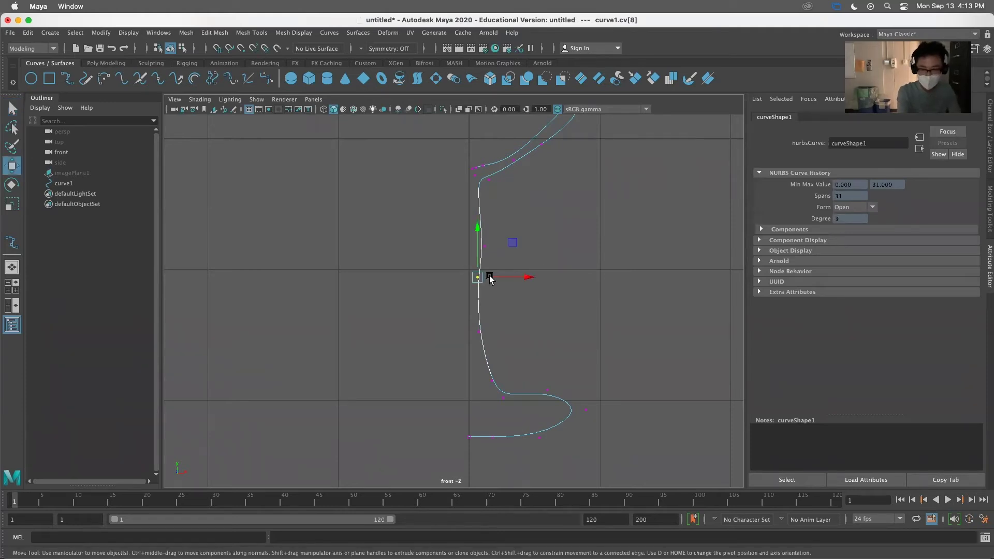
pyautogui.moveTo(479, 237); pyautogui.dragTo(479, 242)
pyautogui.moveTo(506, 282); pyautogui.dragTo(511, 282)
pyautogui.moveTo(451, 254); pyautogui.dragTo(528, 308)
pyautogui.click(516, 258)
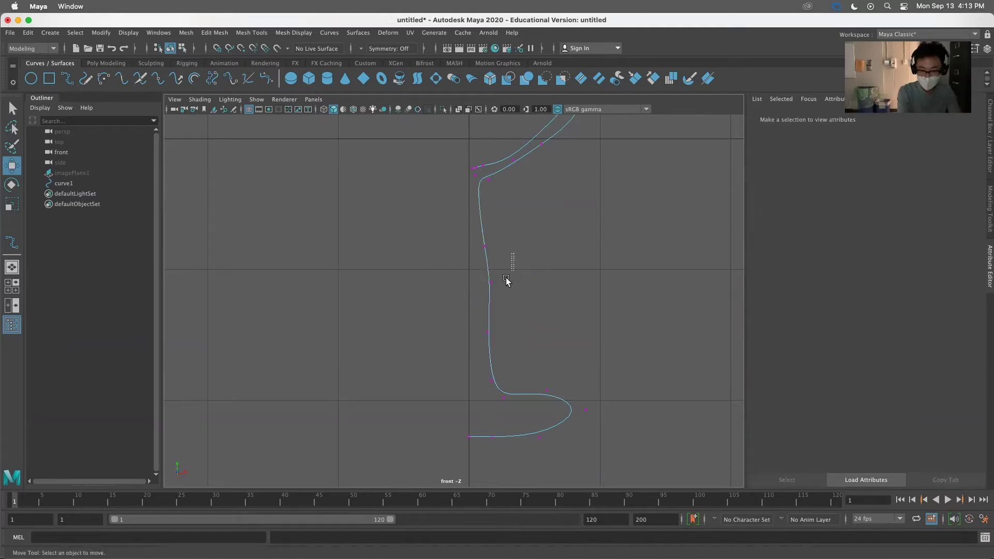
pyautogui.moveTo(476, 258); pyautogui.dragTo(527, 290)
# Step: Smooth the stem by moving its upper vertex up and inward, middle vertex inward, and lower vertex down
pyautogui.moveTo(476, 239); pyautogui.dragTo(492, 254)
pyautogui.moveTo(484, 212); pyautogui.dragTo(484, 201)
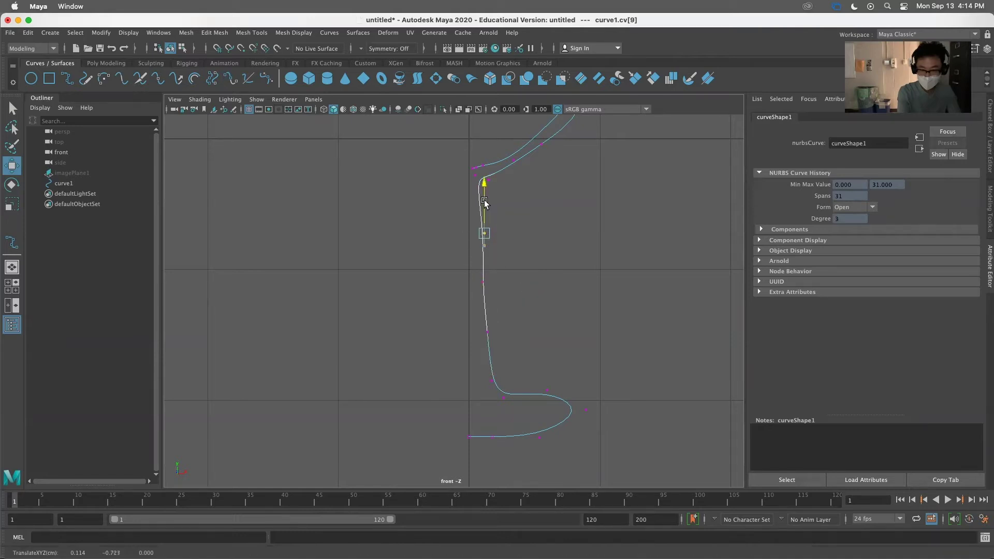
pyautogui.moveTo(516, 234); pyautogui.dragTo(512, 234)
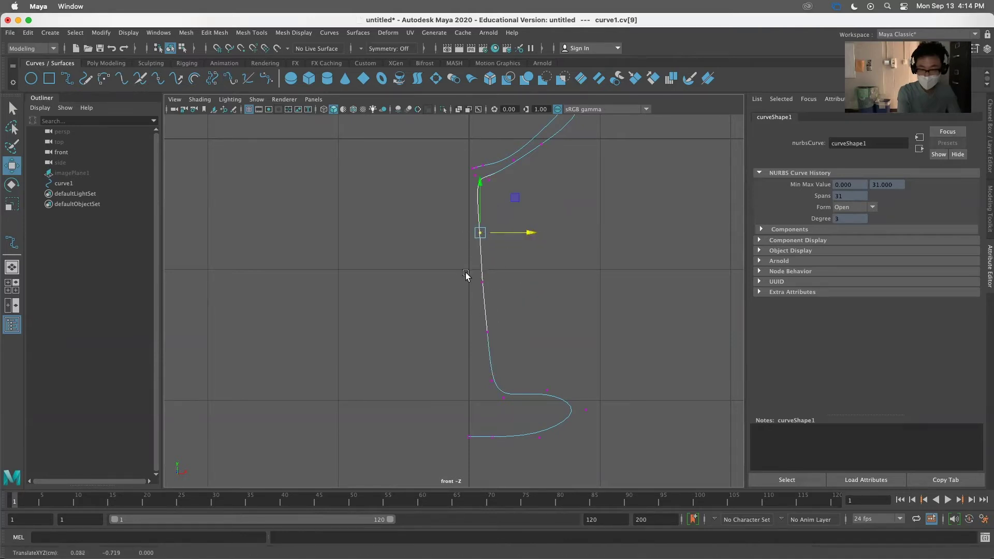
pyautogui.moveTo(465, 270); pyautogui.dragTo(515, 339)
pyautogui.moveTo(532, 307); pyautogui.dragTo(526, 309)
pyautogui.moveTo(461, 319); pyautogui.dragTo(510, 346)
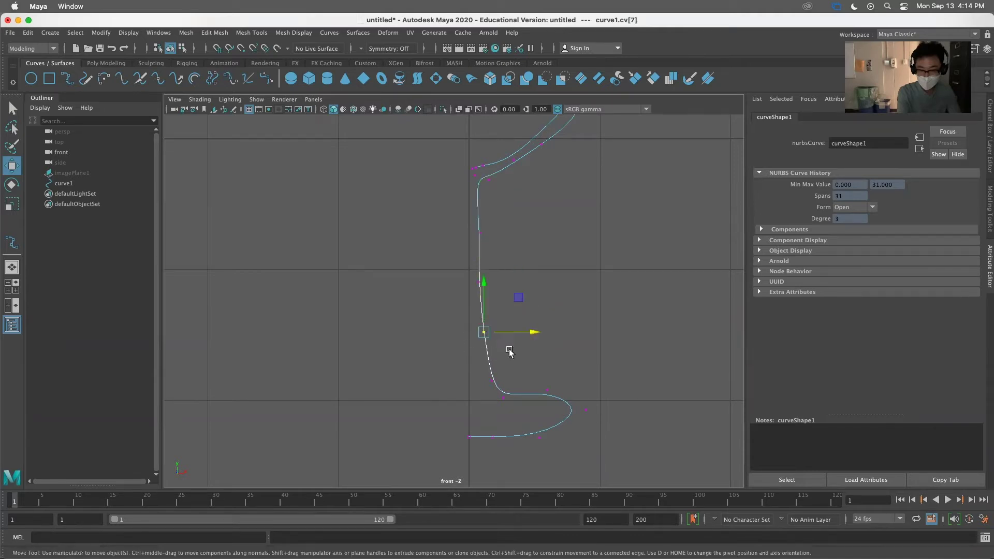
pyautogui.moveTo(484, 283); pyautogui.dragTo(485, 310)
# Step: Thin the foot by lowering the control vertices at its outer edge, at the stem's base and on its upper surface
pyautogui.moveTo(513, 384); pyautogui.dragTo(573, 432)
pyautogui.moveTo(542, 341); pyautogui.dragTo(612, 452)
pyautogui.moveTo(586, 360); pyautogui.dragTo(584, 378)
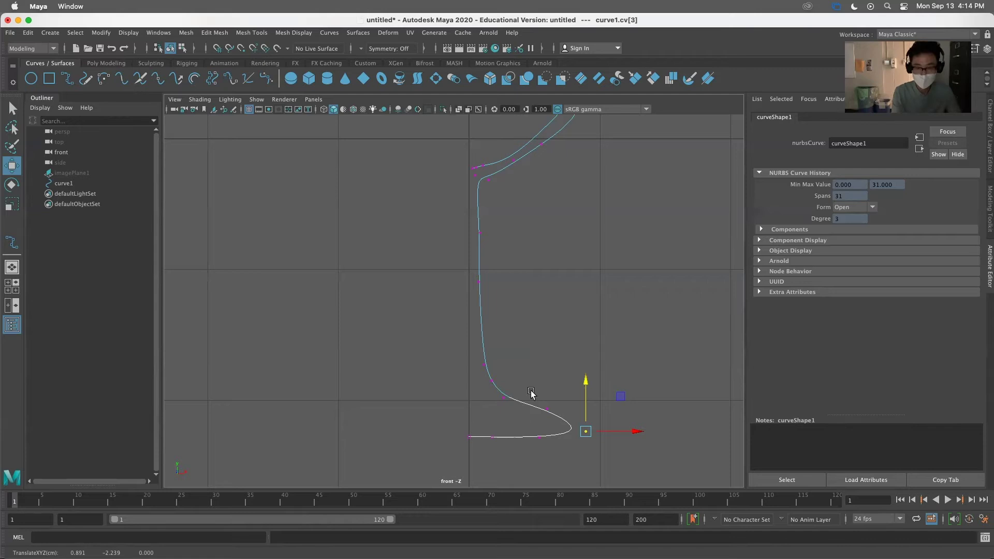
pyautogui.moveTo(483, 377); pyautogui.dragTo(510, 399)
pyautogui.moveTo(496, 357); pyautogui.dragTo(496, 366)
pyautogui.moveTo(552, 402); pyautogui.dragTo(565, 421)
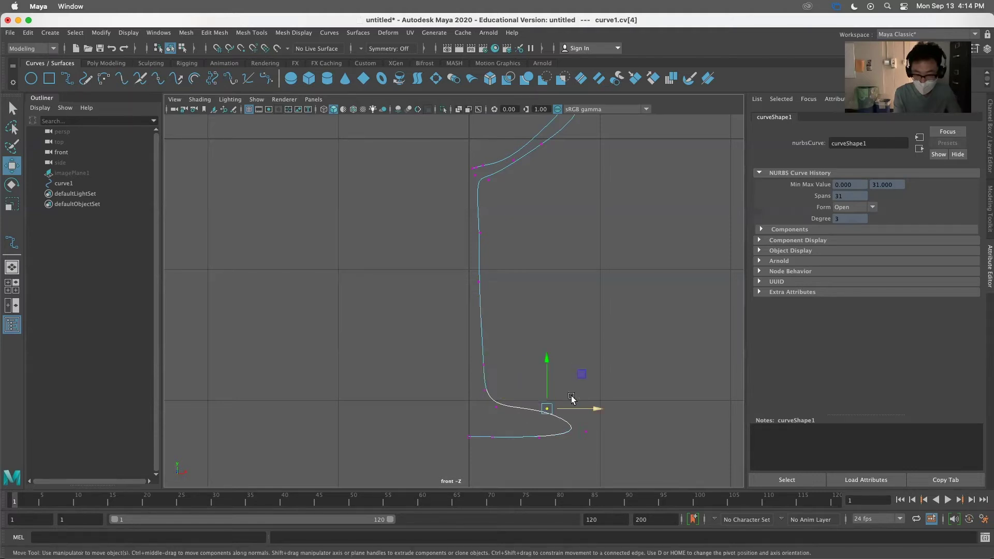
pyautogui.moveTo(547, 361); pyautogui.dragTo(548, 373)
# Step: Flatten the foot's underside by raising its inner control vertices, and thin the rim by lowering the upper-surface and outer-edge vertices
pyautogui.moveTo(441, 430); pyautogui.dragTo(498, 459)
pyautogui.moveTo(479, 394); pyautogui.dragTo(480, 392)
pyautogui.moveTo(546, 441)
pyautogui.mouseDown()
pyautogui.moveTo(558, 440)
pyautogui.moveTo(509, 435)
pyautogui.moveTo(533, 429)
pyautogui.mouseUp()
pyautogui.click(549, 408)
pyautogui.moveTo(468, 441); pyautogui.dragTo(455, 429)
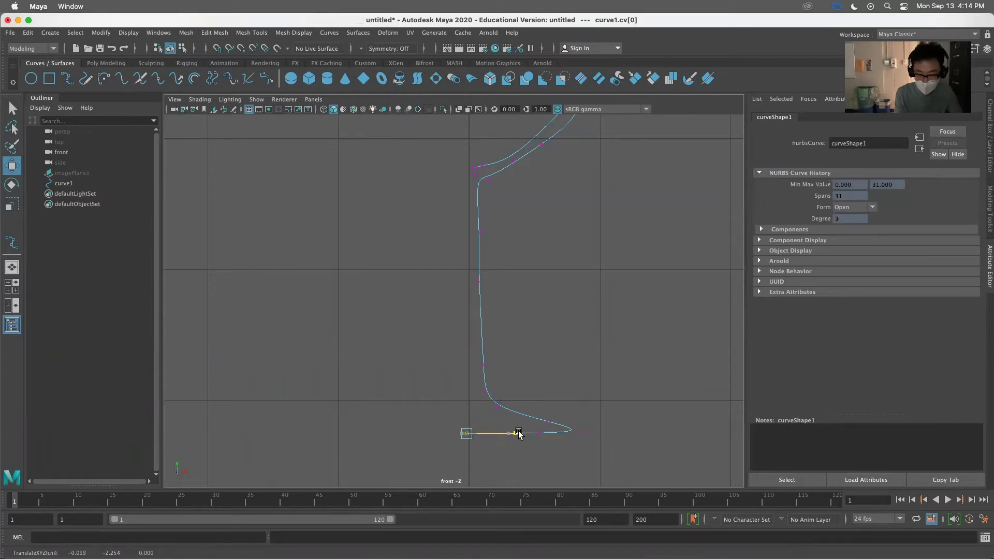
pyautogui.moveTo(567, 411); pyautogui.dragTo(594, 408)
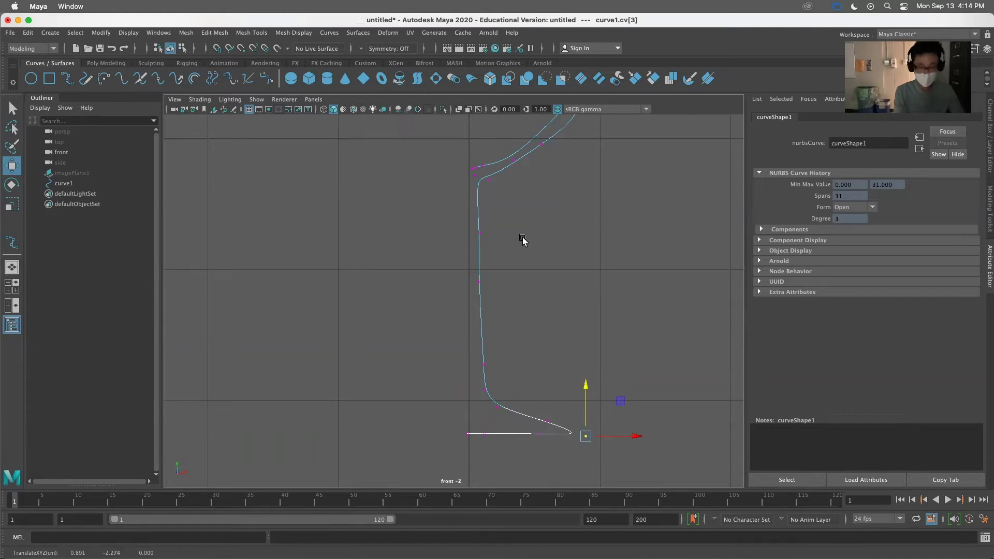
# Step: Adjust the control vertices around the bowl's belly to even out the curve of its walls
pyautogui.scroll(3, 557, 204)
pyautogui.scroll(-5, 601, 298)
pyautogui.scroll(5, 545, 248)
pyautogui.keyDown('alt'); pyautogui.moveTo(598, 219); pyautogui.dragTo(526, 399, button='middle'); pyautogui.keyUp('alt')
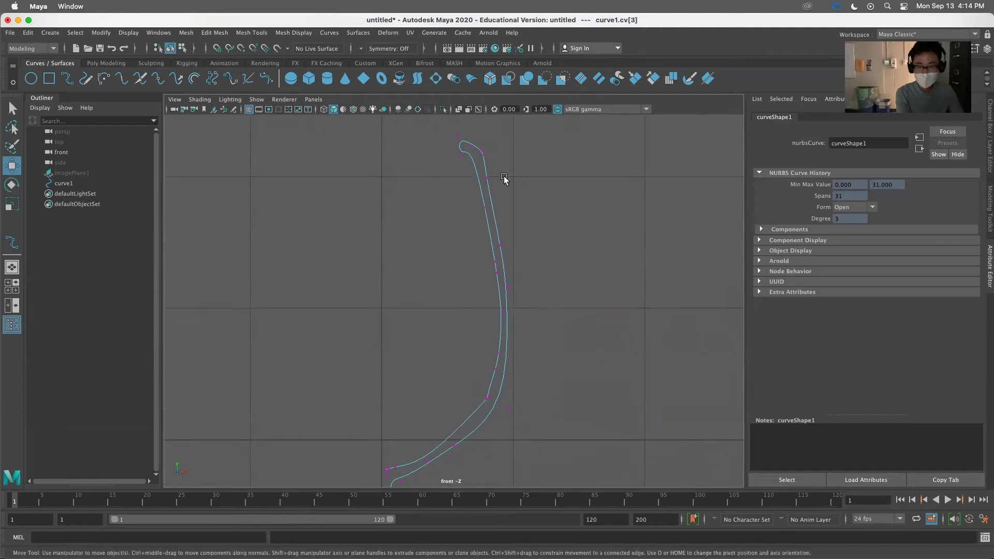
pyautogui.scroll(2, 601, 457)
pyautogui.keyDown('alt'); pyautogui.moveTo(547, 433); pyautogui.dragTo(542, 374, button='middle'); pyautogui.keyUp('alt')
pyautogui.scroll(-5, 523, 377)
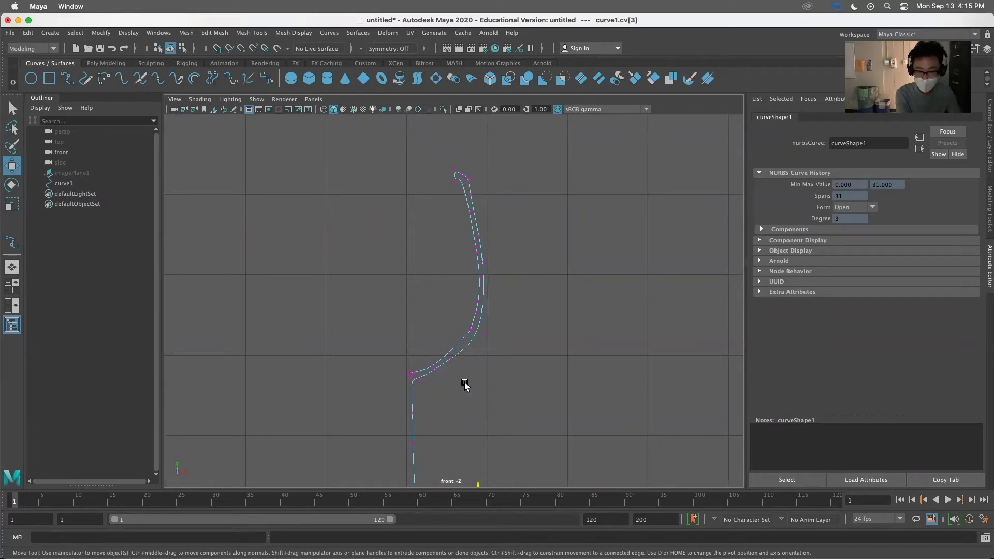
pyautogui.scroll(4, 616, 410)
pyautogui.moveTo(473, 331); pyautogui.dragTo(529, 352)
pyautogui.moveTo(498, 252); pyautogui.dragTo(524, 242)
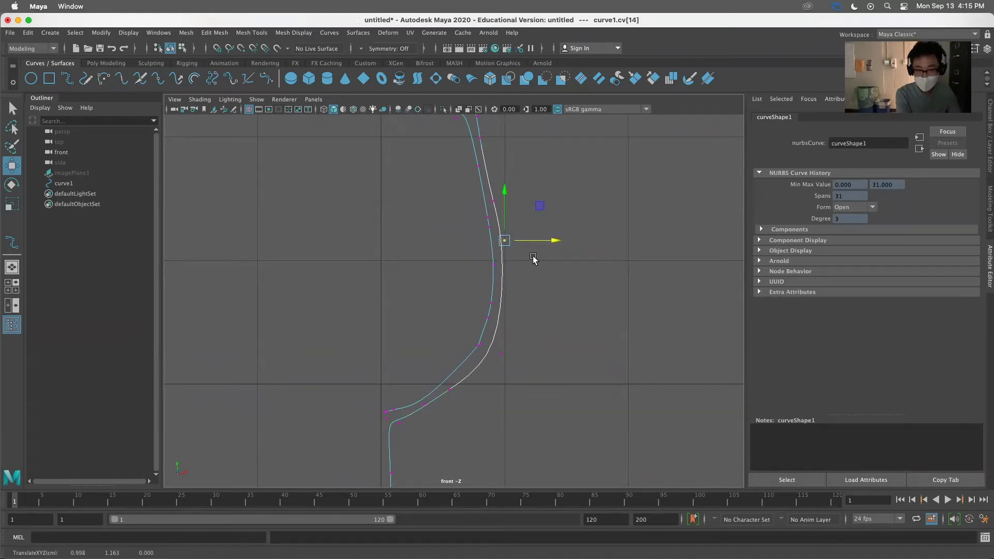
pyautogui.moveTo(463, 340); pyautogui.dragTo(516, 354)
pyautogui.click(585, 409)
# Step: Display the profile curve's edit points and move the one near the top of the stem slightly down
pyautogui.scroll(-5, 553, 387)
pyautogui.scroll(1, 545, 380)
pyautogui.keyDown('alt'); pyautogui.moveTo(545, 381); pyautogui.dragTo(549, 337, button='middle'); pyautogui.keyUp('alt')
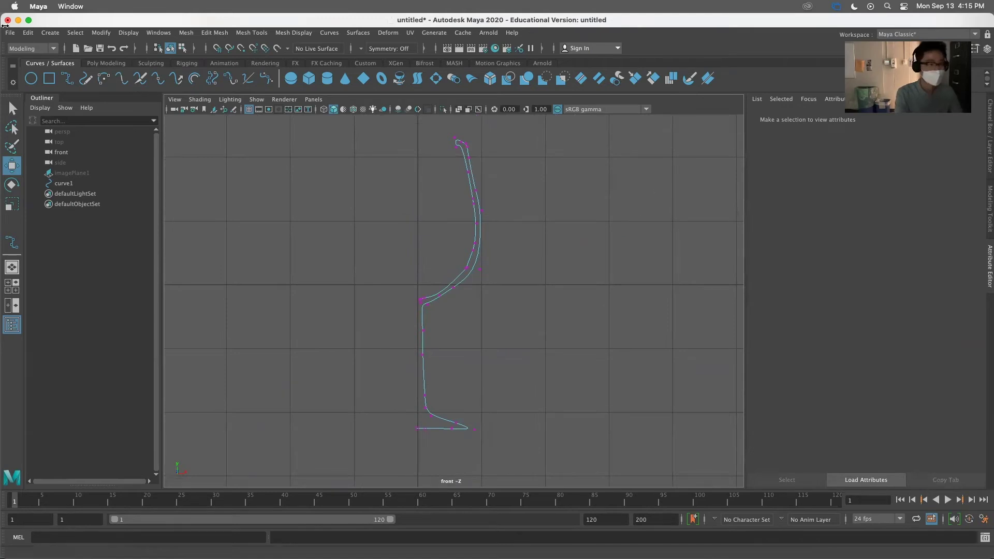
pyautogui.click(13, 108)
pyautogui.scroll(2, 454, 336)
pyautogui.scroll(-3, 445, 331)
pyautogui.scroll(2, 444, 341)
pyautogui.moveTo(444, 292); pyautogui.dragTo(453, 315, button='right')
pyautogui.scroll(1, 464, 359)
pyautogui.click(414, 337)
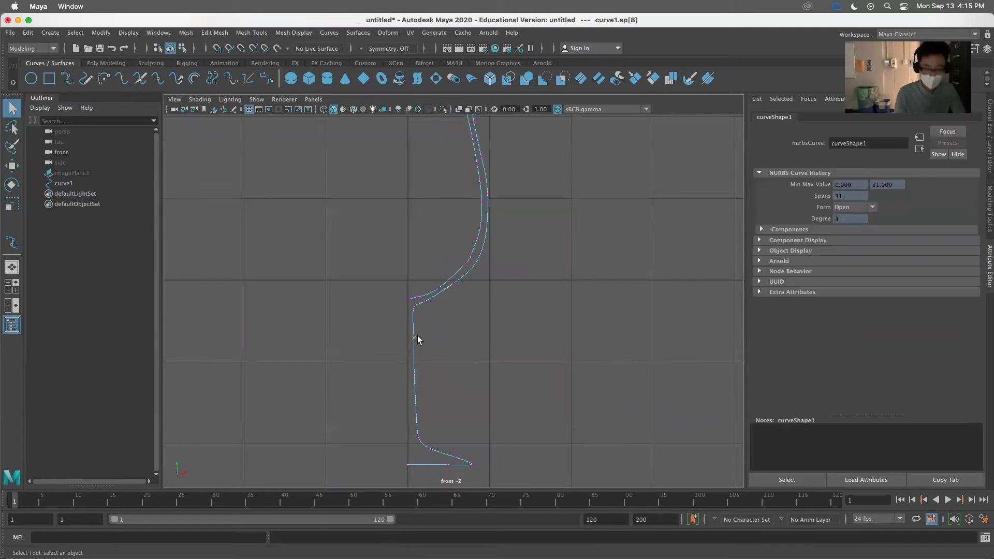
pyautogui.press('w')
pyautogui.moveTo(411, 307); pyautogui.dragTo(444, 343)
pyautogui.moveTo(421, 294); pyautogui.dragTo(414, 325, button='right')
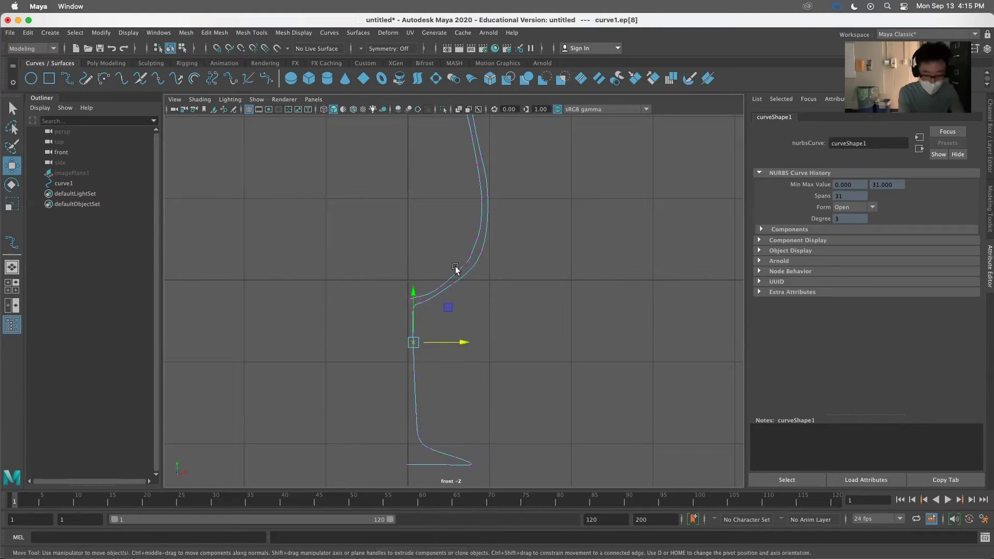
# Step: Reposition the edit points along the upper outer wall of the bowl to refine its shape
pyautogui.keyDown('alt'); pyautogui.moveTo(472, 267); pyautogui.dragTo(471, 374, button='middle'); pyautogui.keyUp('alt')
pyautogui.scroll(5, 496, 339)
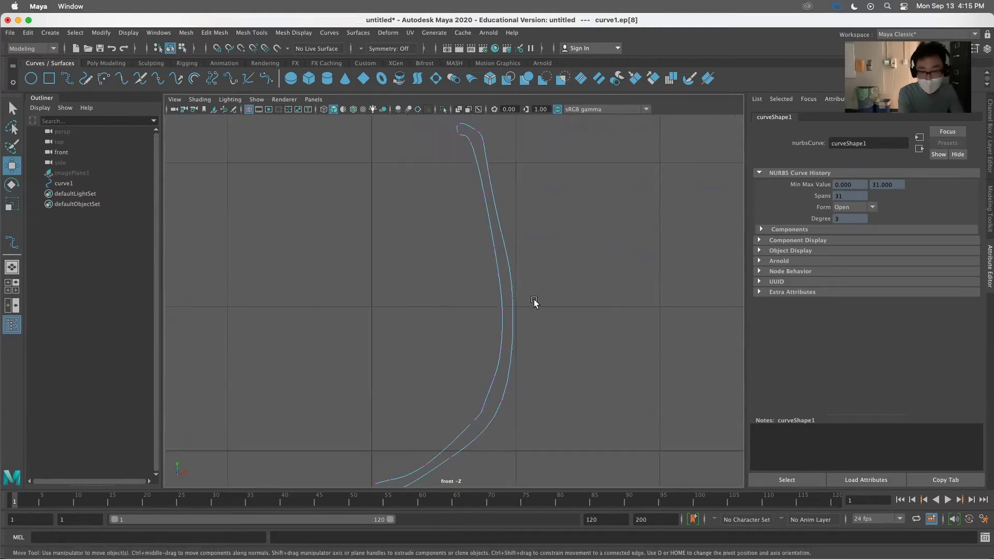
pyautogui.moveTo(524, 308); pyautogui.dragTo(533, 296)
pyautogui.moveTo(512, 213); pyautogui.dragTo(499, 237)
pyautogui.moveTo(502, 195); pyautogui.dragTo(502, 187)
pyautogui.moveTo(546, 222); pyautogui.dragTo(544, 225)
pyautogui.moveTo(484, 181); pyautogui.dragTo(484, 182)
pyautogui.click(531, 254)
# Step: Examine the bowl's profile from the rim down to the stem for uneven stretches in the outer wall
pyautogui.scroll(3, 540, 305)
pyautogui.scroll(-8, 539, 305)
pyautogui.keyDown('alt'); pyautogui.moveTo(517, 265); pyautogui.dragTo(422, 216, button='middle'); pyautogui.keyUp('alt')
pyautogui.keyDown('alt'); pyautogui.moveTo(432, 246); pyautogui.dragTo(542, 288, button='right'); pyautogui.keyUp('alt')
pyautogui.keyDown('alt'); pyautogui.moveTo(345, 327); pyautogui.dragTo(445, 368, button='middle'); pyautogui.keyUp('alt')
pyautogui.keyDown('alt'); pyautogui.moveTo(409, 306); pyautogui.dragTo(614, 341, button='right'); pyautogui.keyUp('alt')
pyautogui.keyDown('alt'); pyautogui.moveTo(534, 345); pyautogui.dragTo(532, 420, button='middle'); pyautogui.keyUp('alt')
pyautogui.keyDown('alt'); pyautogui.moveTo(443, 320); pyautogui.dragTo(434, 377, button='middle'); pyautogui.keyUp('alt')
pyautogui.keyDown('alt'); pyautogui.moveTo(434, 377); pyautogui.dragTo(559, 386, button='right'); pyautogui.keyUp('alt')
pyautogui.keyDown('alt'); pyautogui.moveTo(559, 386); pyautogui.dragTo(522, 333, button='middle'); pyautogui.keyUp('alt')
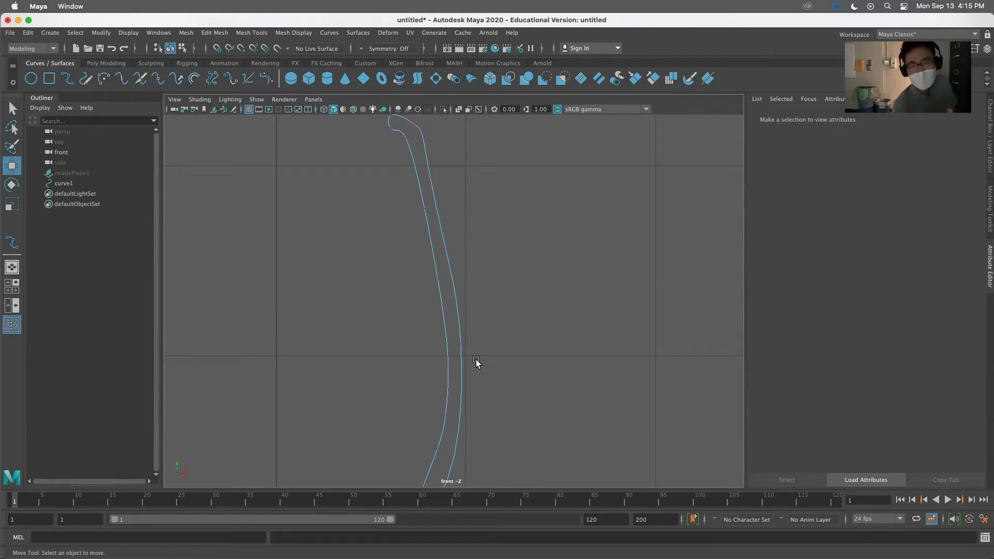
pyautogui.scroll(-5, 464, 354)
pyautogui.scroll(4, 464, 357)
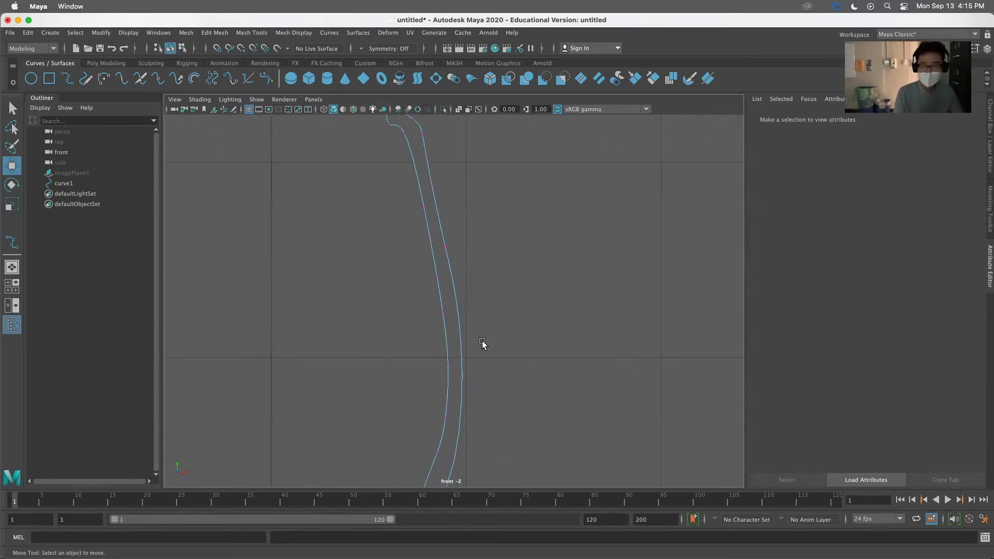
pyautogui.scroll(-5, 472, 332)
pyautogui.scroll(5, 474, 341)
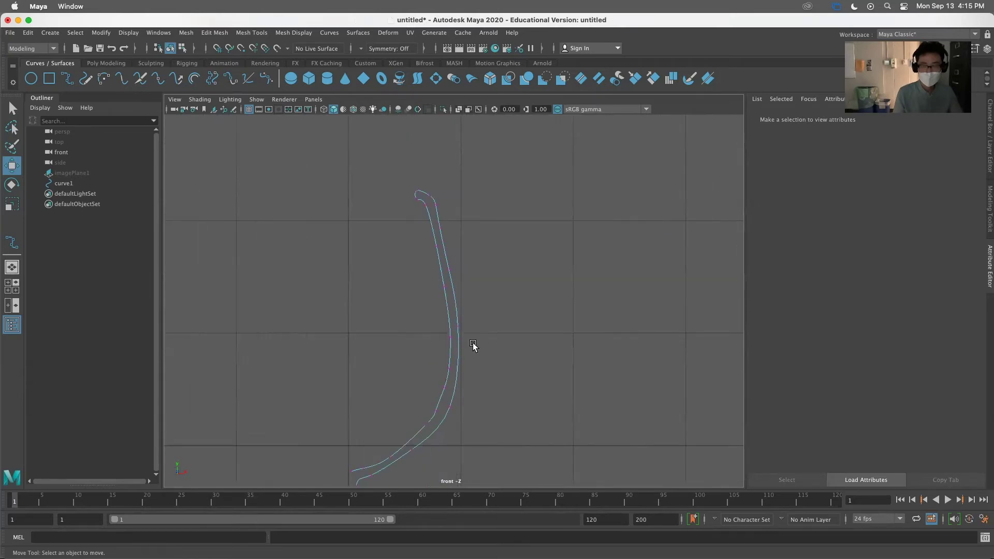
pyautogui.scroll(-5, 476, 346)
pyautogui.scroll(3, 460, 427)
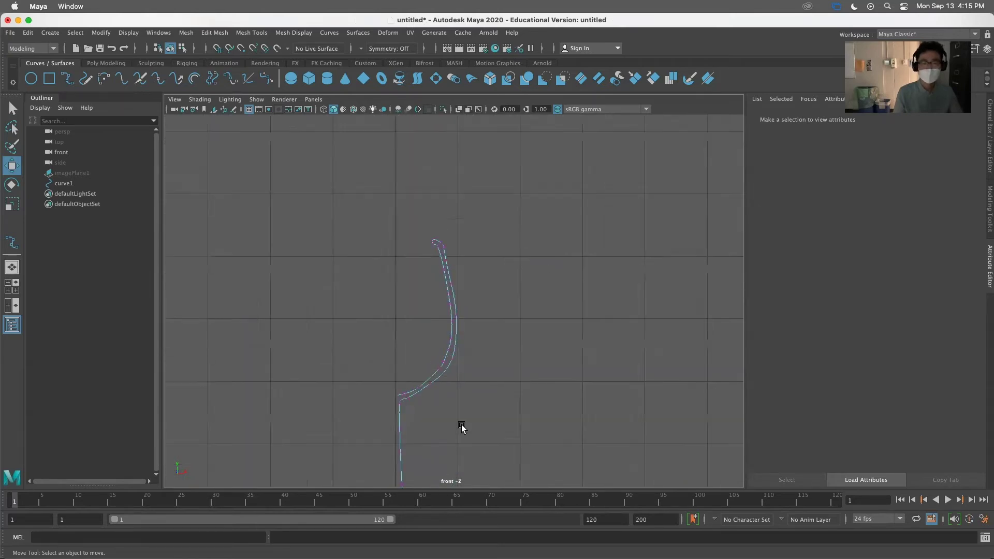
pyautogui.scroll(2, 447, 415)
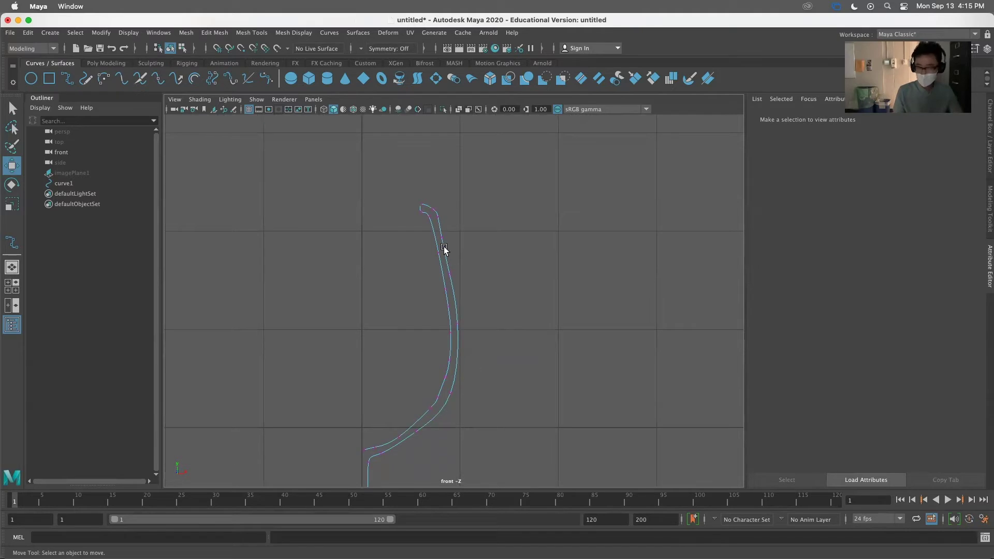
# Step: Place five curve points along the upper middle of the bowl's outer wall
pyautogui.rightClick(448, 265)
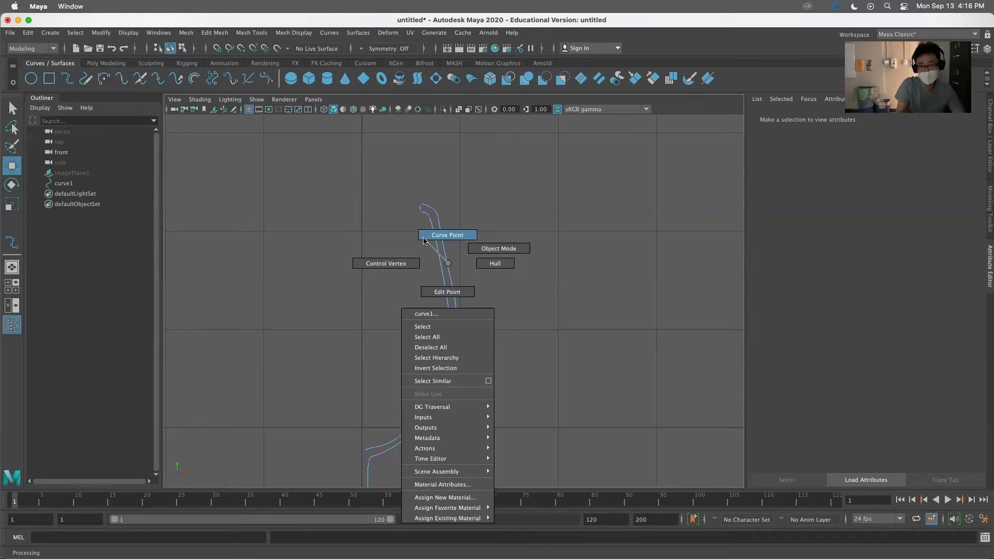
pyautogui.moveTo(429, 236); pyautogui.dragTo(429, 237, button='right')
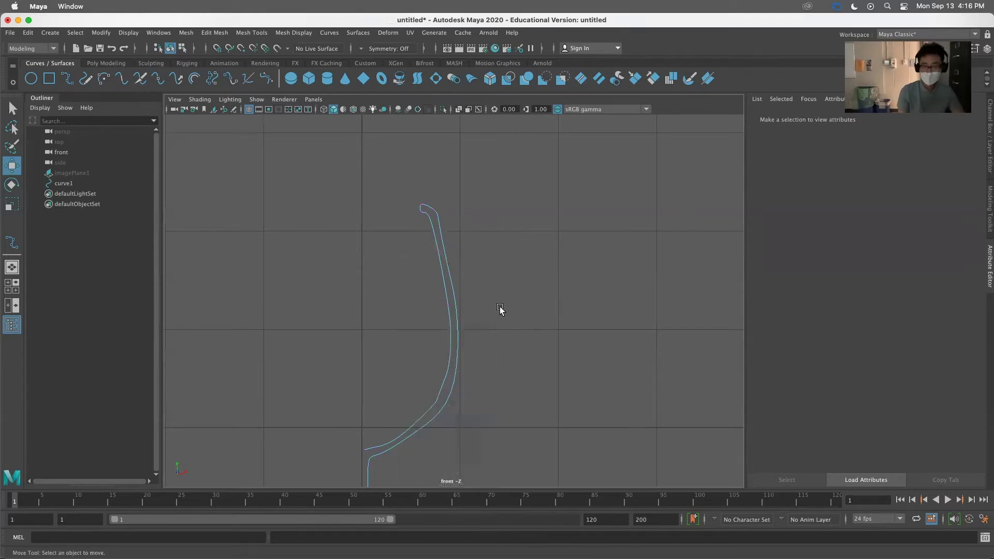
pyautogui.moveTo(451, 276); pyautogui.dragTo(443, 249, button='right')
pyautogui.scroll(5, 457, 277)
pyautogui.scroll(-6, 456, 309)
pyautogui.scroll(5, 455, 310)
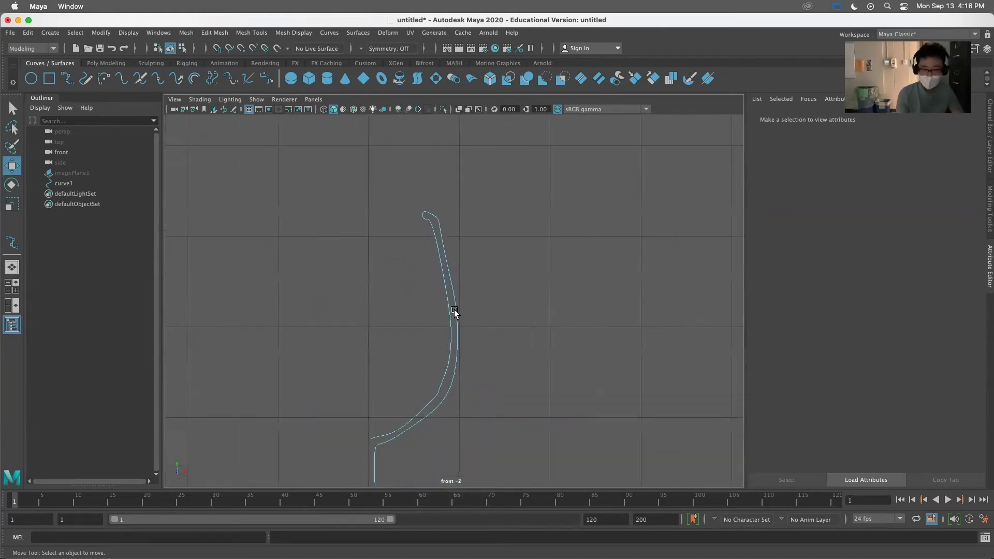
pyautogui.click(449, 277)
pyautogui.scroll(1, 460, 326)
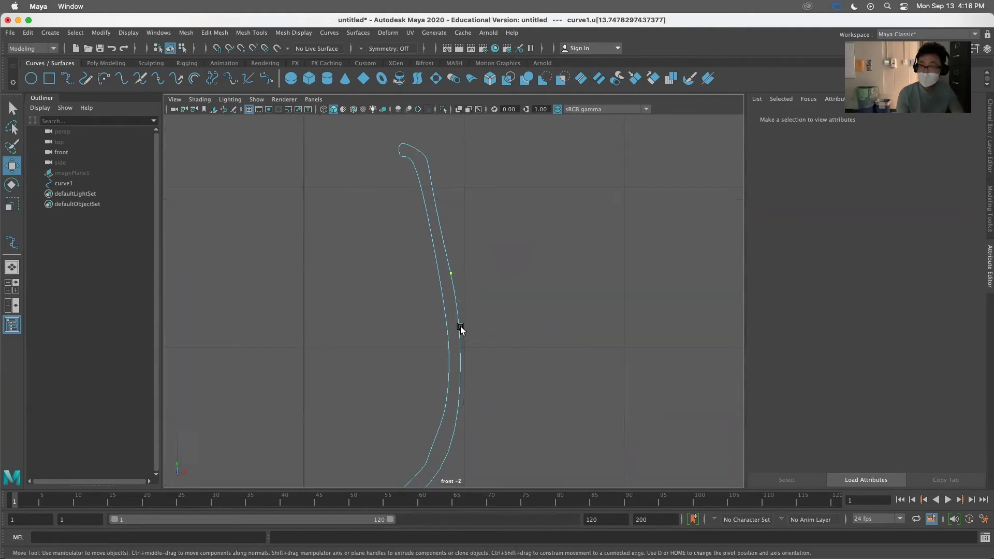
pyautogui.keyDown('shift'); pyautogui.click(453, 281); pyautogui.keyUp('shift')
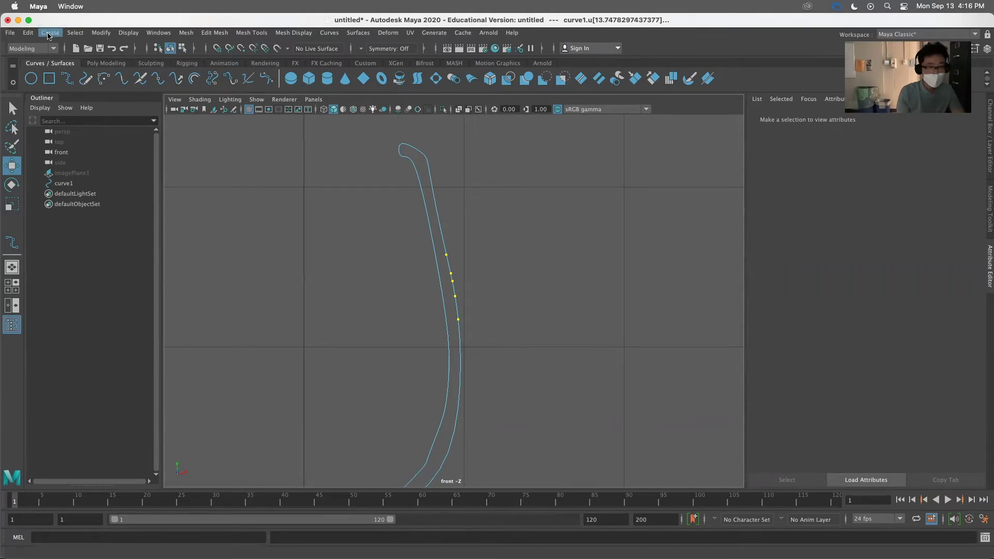
# Step: Insert knots into the profile curve at the marked curve points
pyautogui.click(329, 33)
pyautogui.click(330, 33)
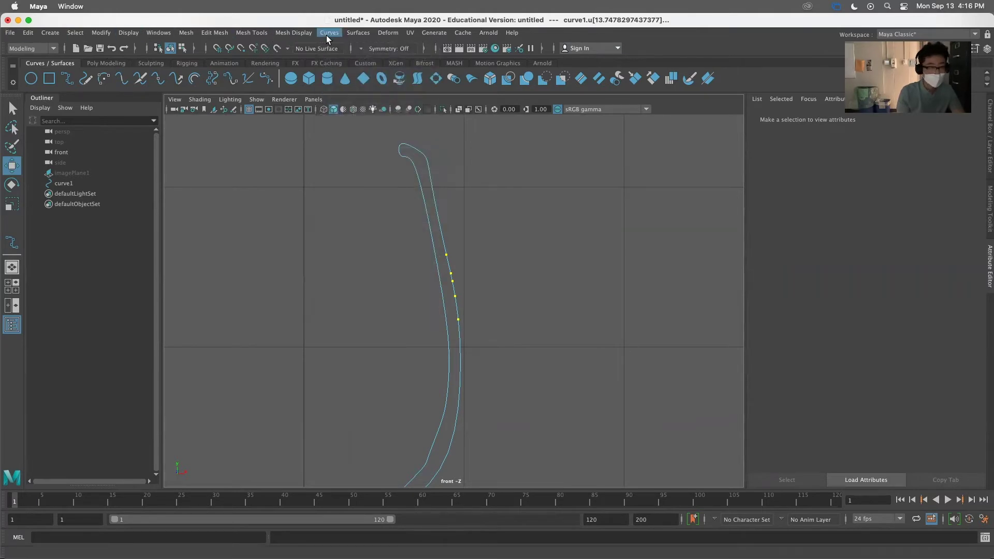
pyautogui.click(30, 48)
pyautogui.click(26, 60)
pyautogui.click(328, 33)
pyautogui.click(329, 33)
pyautogui.click(328, 33)
pyautogui.click(328, 33)
pyautogui.click(328, 33)
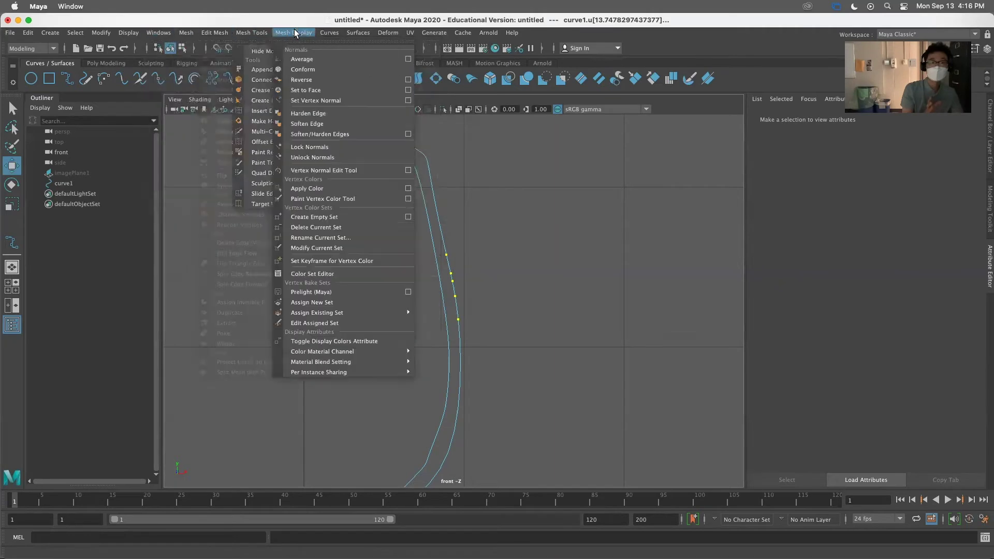
pyautogui.moveTo(333, 35)
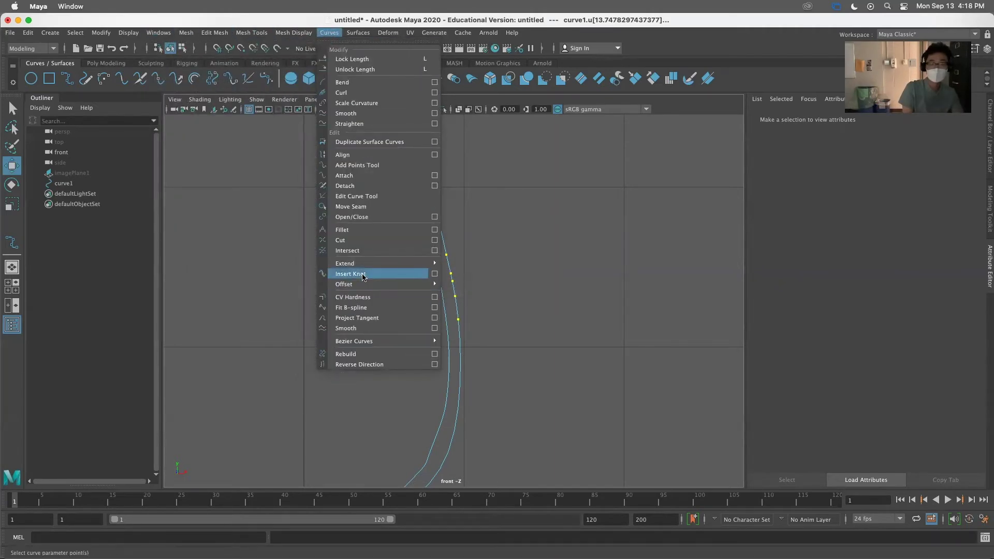
pyautogui.click(365, 274)
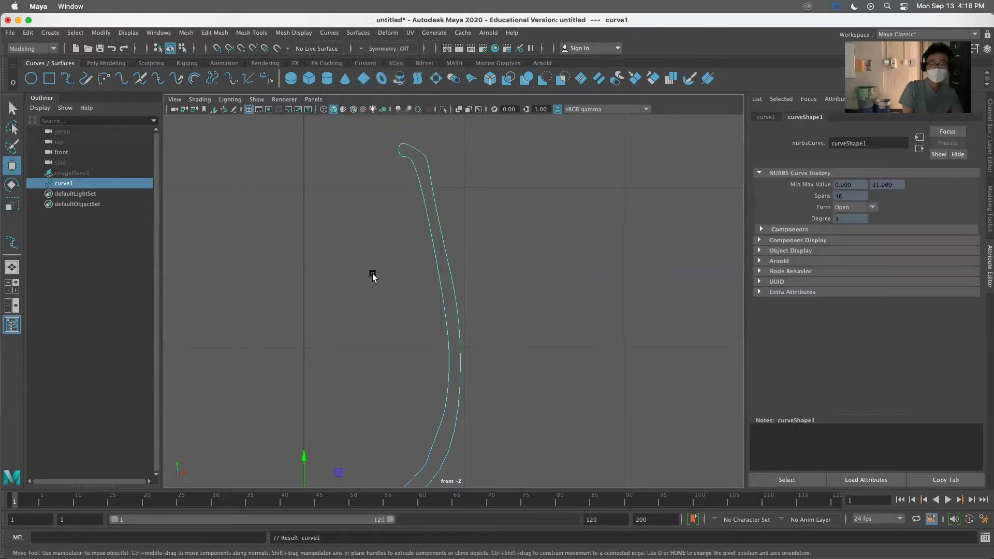
# Step: Display the control vertices and nudge one on the bowl's upper outer wall outward and another farther down inward
pyautogui.moveTo(446, 298); pyautogui.dragTo(399, 298, button='right')
pyautogui.scroll(2, 506, 390)
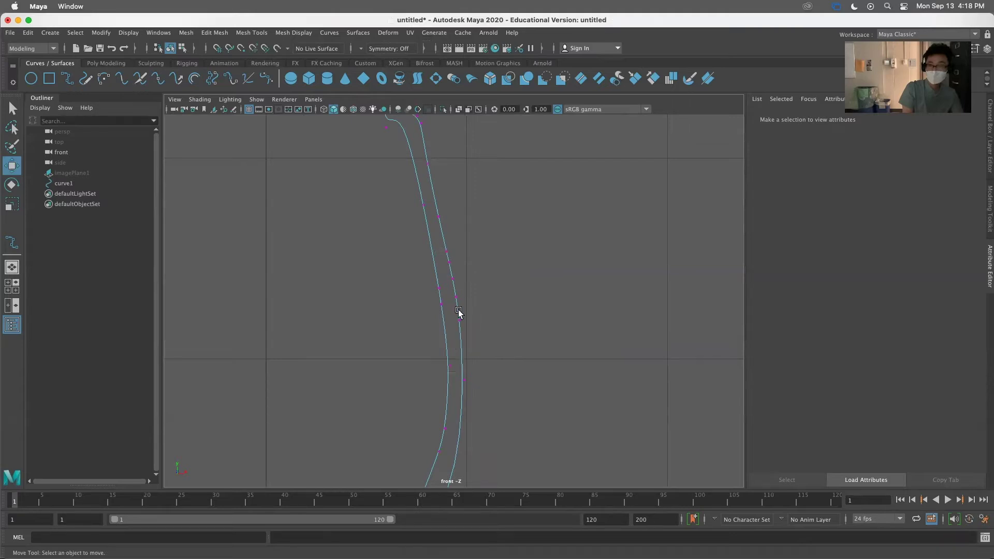
pyautogui.scroll(-5, 466, 370)
pyautogui.scroll(6, 466, 371)
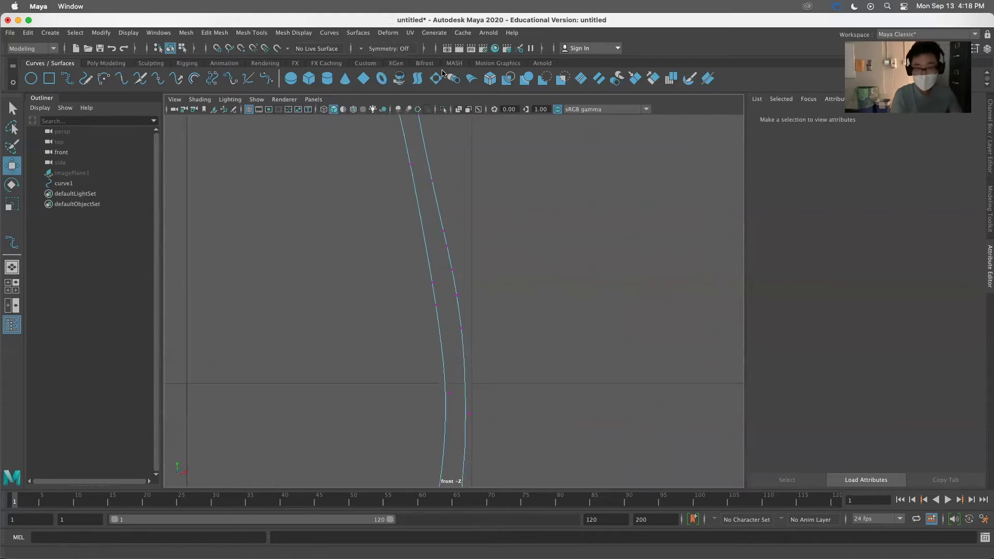
pyautogui.click(432, 180)
pyautogui.moveTo(471, 181); pyautogui.dragTo(473, 181)
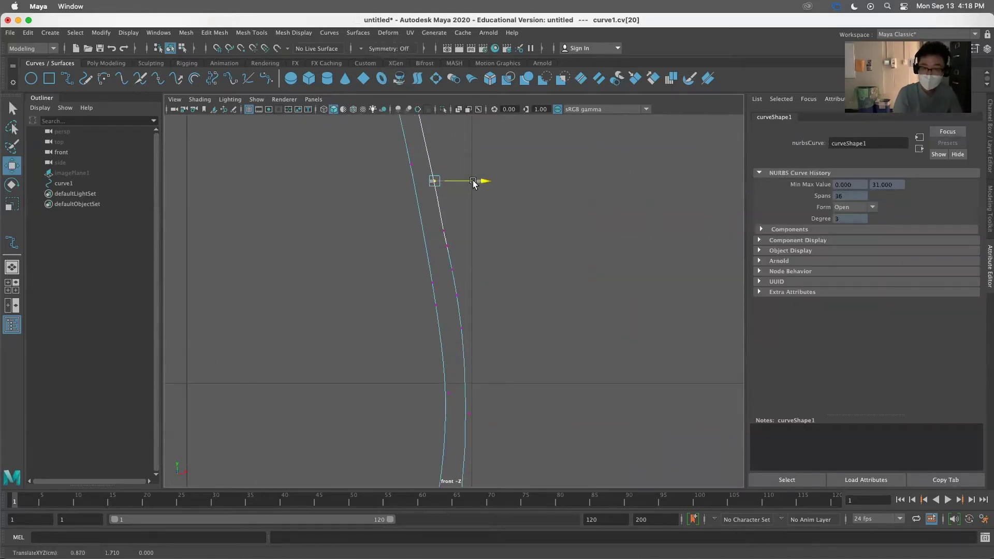
pyautogui.click(447, 268)
pyautogui.moveTo(488, 271); pyautogui.dragTo(478, 270)
pyautogui.scroll(2, 568, 319)
pyautogui.scroll(-15, 567, 318)
pyautogui.scroll(6, 562, 313)
pyautogui.click(12, 108)
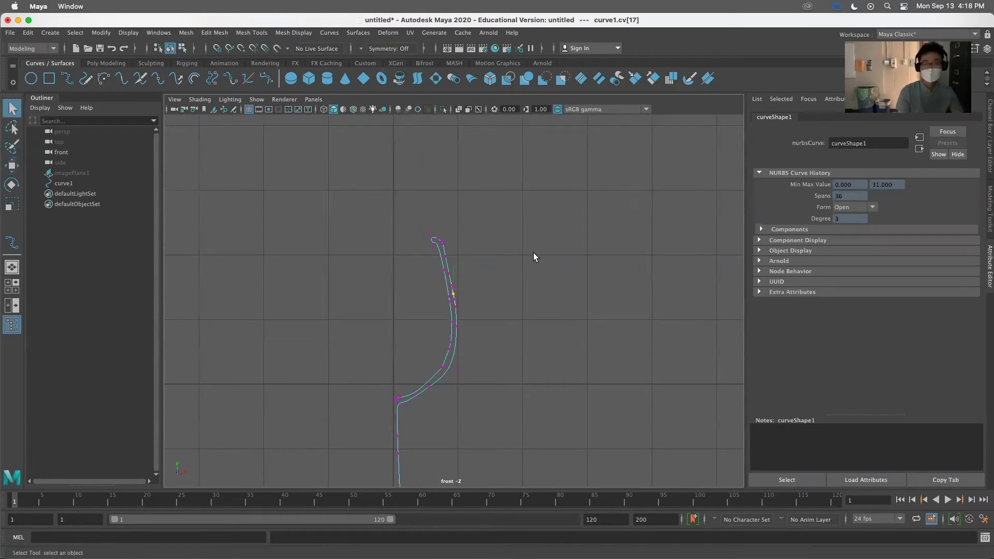
pyautogui.click(533, 252)
pyautogui.scroll(-3, 514, 277)
pyautogui.moveTo(443, 281); pyautogui.dragTo(461, 266, button='right')
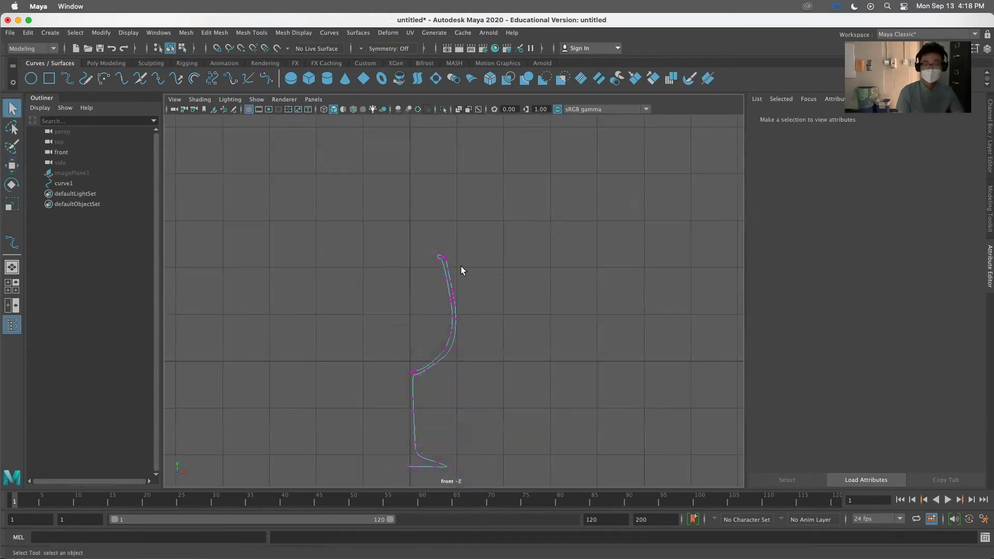
pyautogui.press('super+Tab')
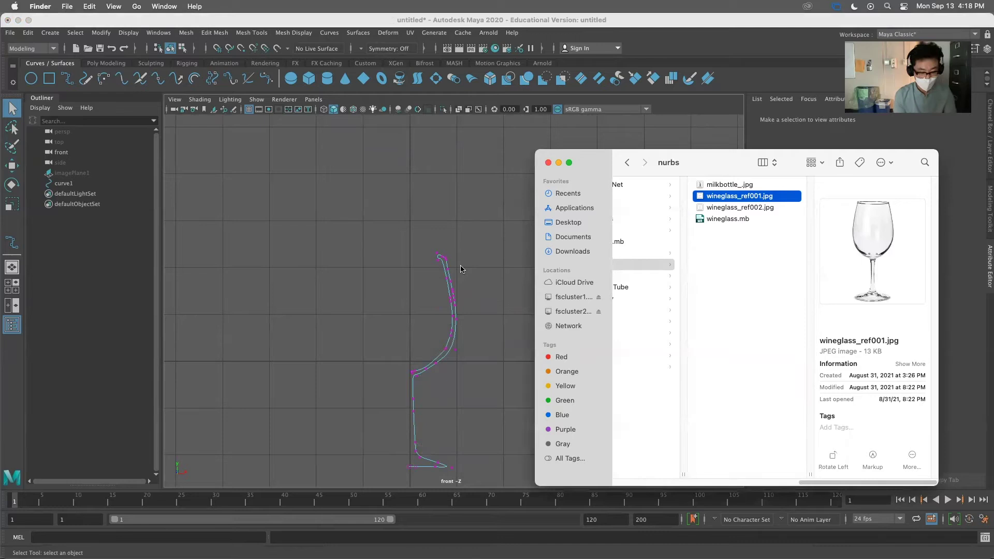
pyautogui.press('super+Tab')
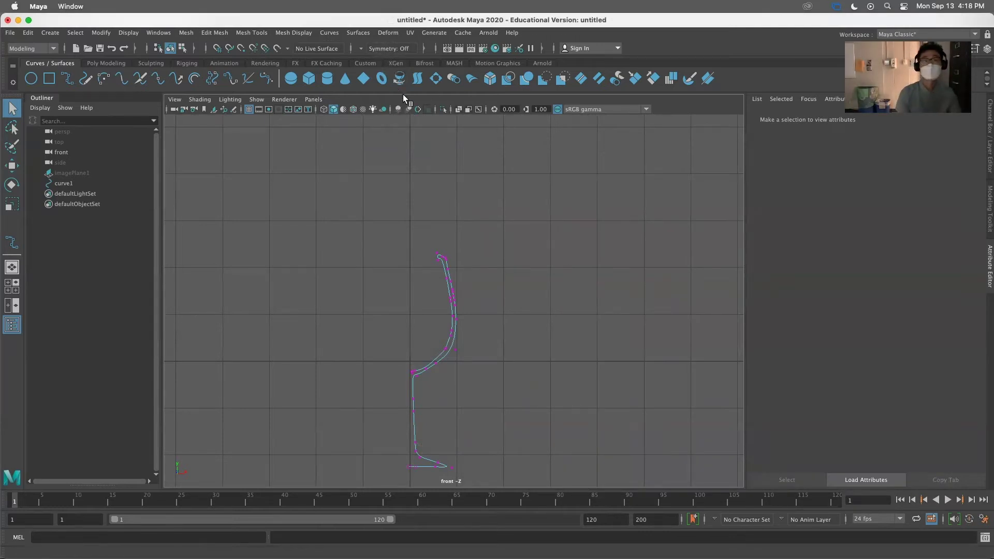
pyautogui.click(185, 33)
pyautogui.click(595, 185)
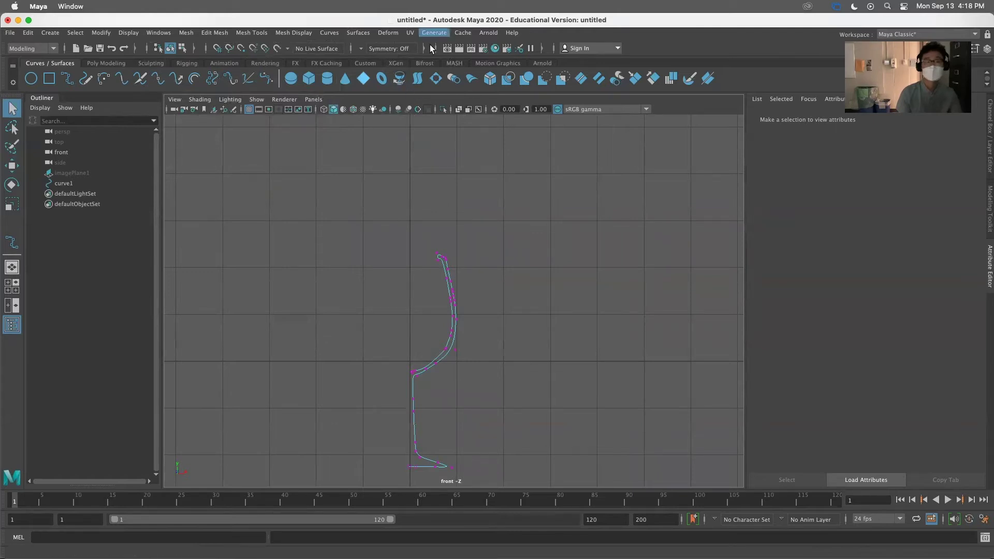
# Step: Select the whole profile curve as an object and revolve it 360 degrees around the Y axis into a glass surface
pyautogui.moveTo(465, 289); pyautogui.dragTo(466, 278, button='right')
pyautogui.keyDown('alt'); pyautogui.moveTo(473, 300); pyautogui.dragTo(477, 226, button='middle'); pyautogui.keyUp('alt')
pyautogui.keyDown('alt'); pyautogui.moveTo(477, 227); pyautogui.dragTo(645, 293, button='right'); pyautogui.keyUp('alt')
pyautogui.keyDown('alt'); pyautogui.moveTo(515, 269); pyautogui.dragTo(542, 300, button='middle'); pyautogui.keyUp('alt')
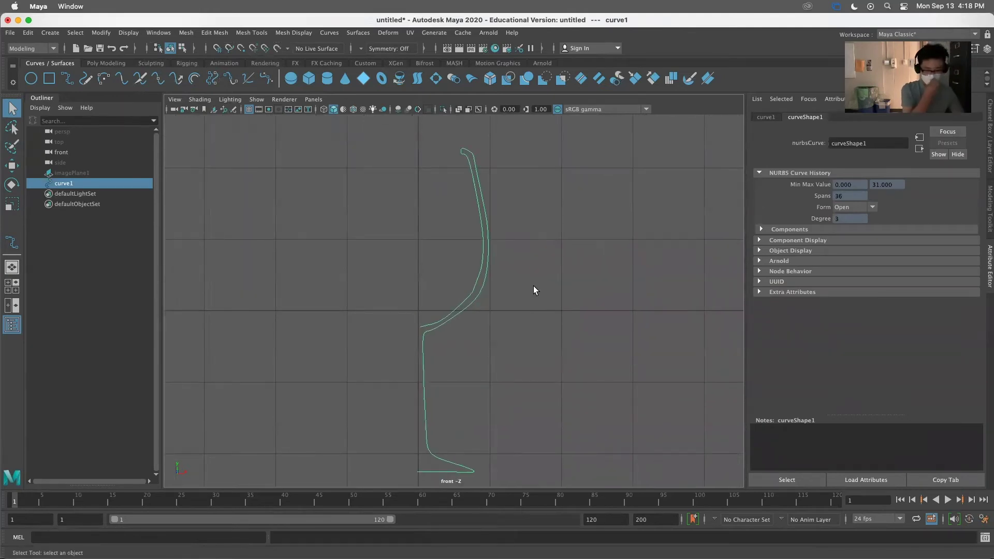
pyautogui.click(401, 77)
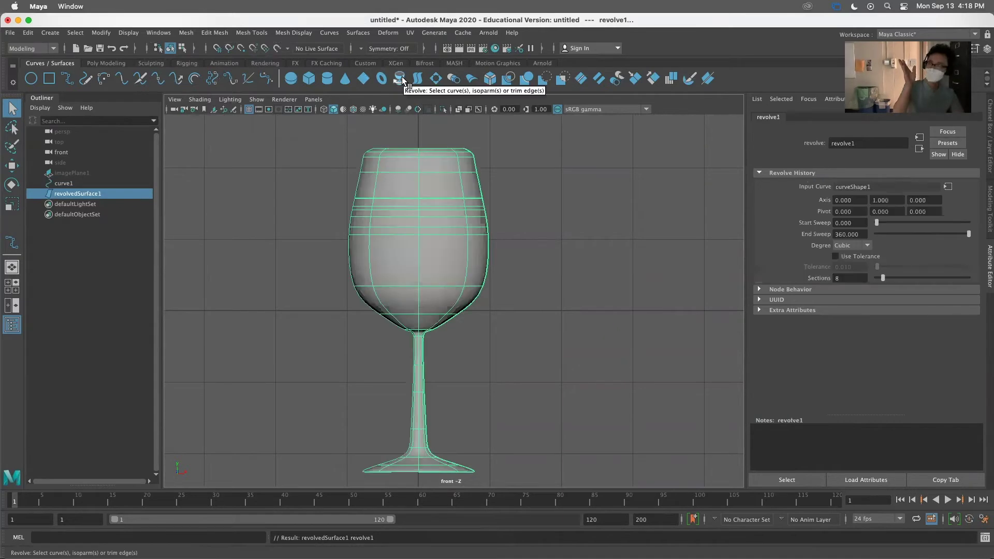
# Step: Switch to the four-view layout and inspect the revolved glass in the perspective view
pyautogui.press('space')
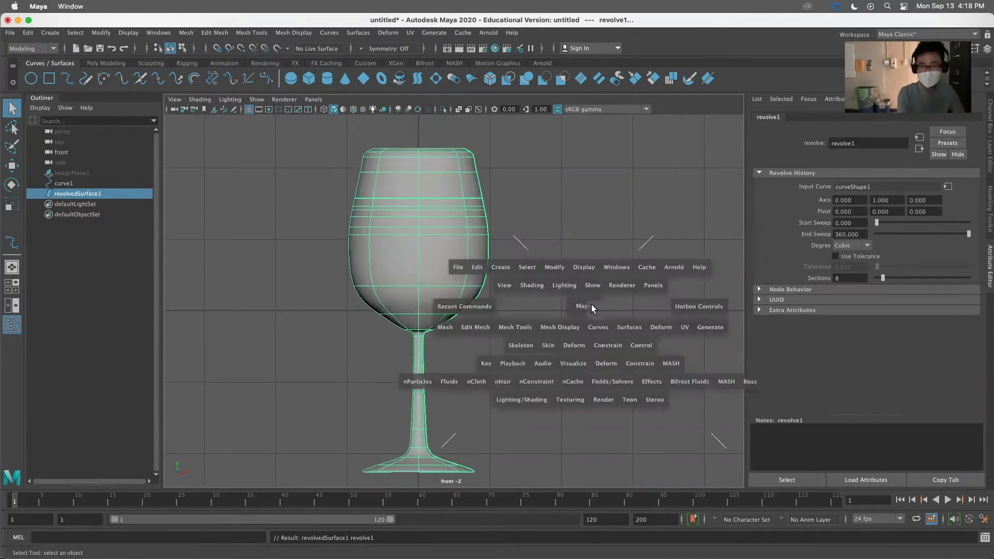
pyautogui.click(665, 272)
pyautogui.scroll(10, 633, 257)
pyautogui.scroll(-6, 632, 257)
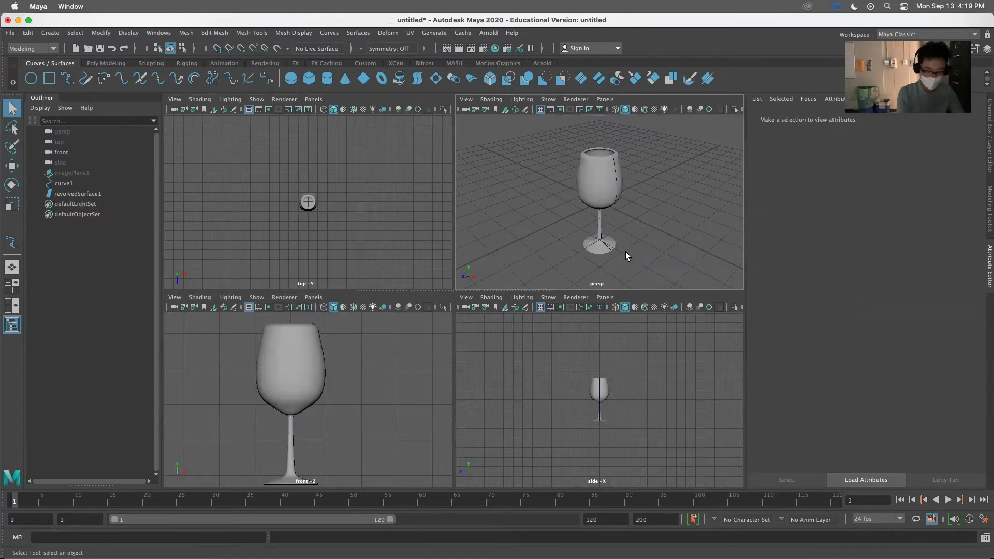
# Step: Enlarge the perspective view to full size and inspect the revolved glass's bowl, rim and stem from several angles
pyautogui.scroll(10, 621, 232)
pyautogui.press('space')
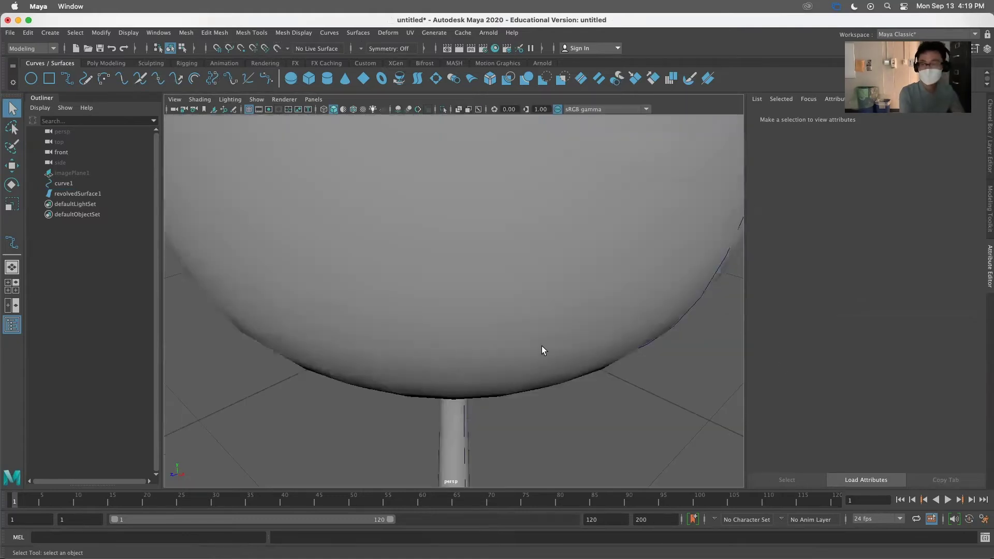
pyautogui.keyDown('alt'); pyautogui.moveTo(541, 346); pyautogui.dragTo(540, 312); pyautogui.keyUp('alt')
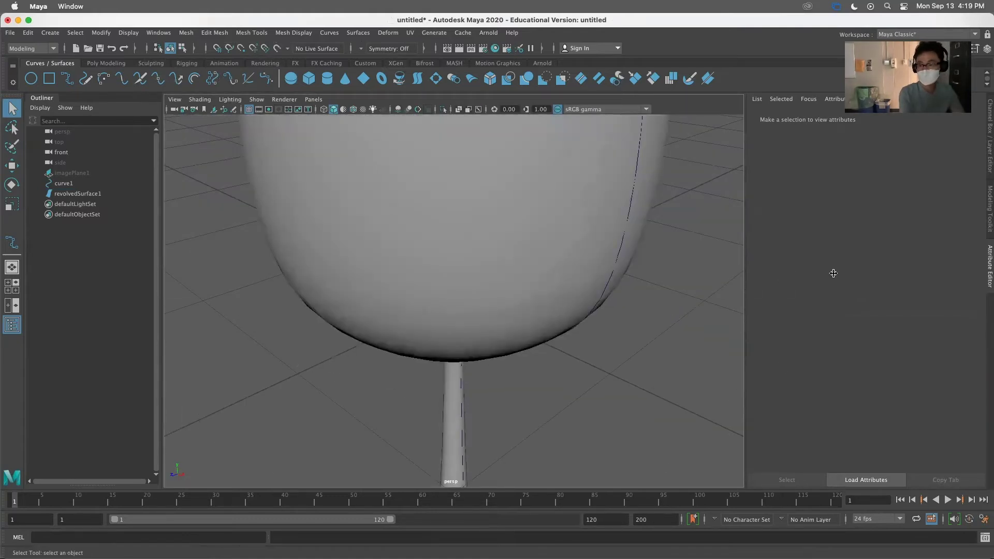
pyautogui.scroll(-5, 471, 302)
pyautogui.keyDown('alt'); pyautogui.moveTo(470, 302); pyautogui.dragTo(493, 327); pyautogui.keyUp('alt')
pyautogui.scroll(-5, 617, 273)
pyautogui.keyDown('alt'); pyautogui.moveTo(617, 273); pyautogui.dragTo(539, 310); pyautogui.keyUp('alt')
pyautogui.keyDown('alt'); pyautogui.moveTo(466, 258); pyautogui.dragTo(435, 321); pyautogui.keyUp('alt')
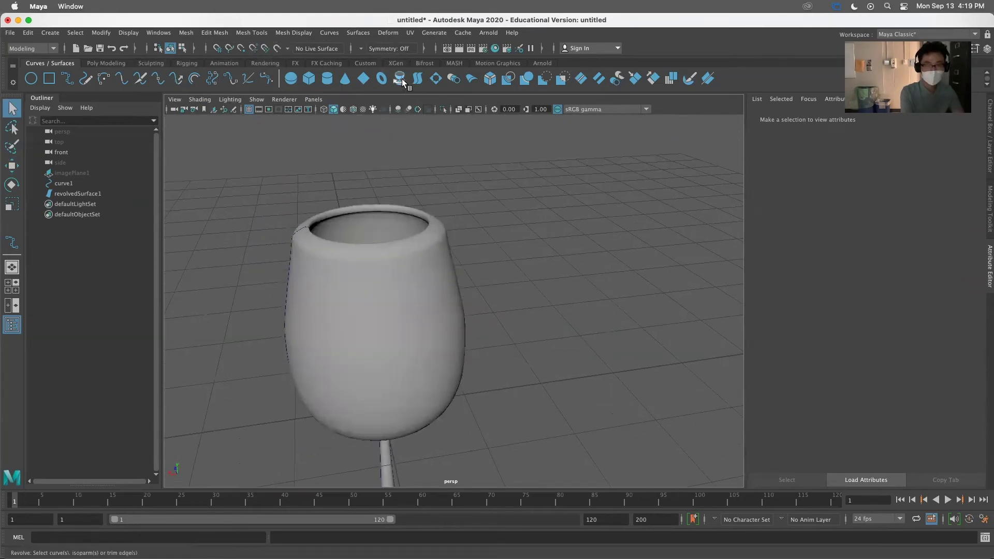
pyautogui.keyDown('alt'); pyautogui.moveTo(548, 424); pyautogui.dragTo(370, 302, button='right'); pyautogui.keyUp('alt')
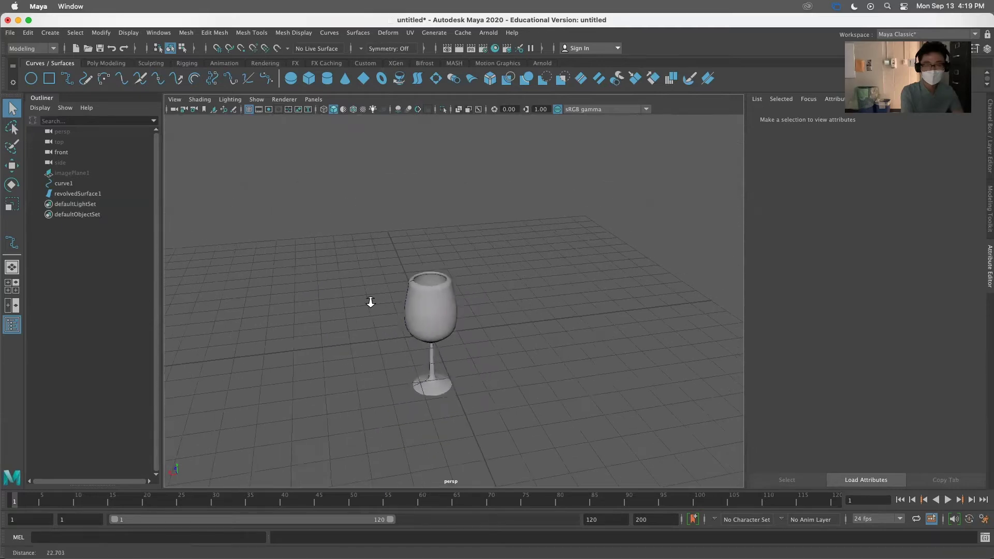
# Step: Move the revolved glass surface sideways along its X axis, clear of the profile curve, and deselect it
pyautogui.moveTo(399, 292); pyautogui.dragTo(458, 353)
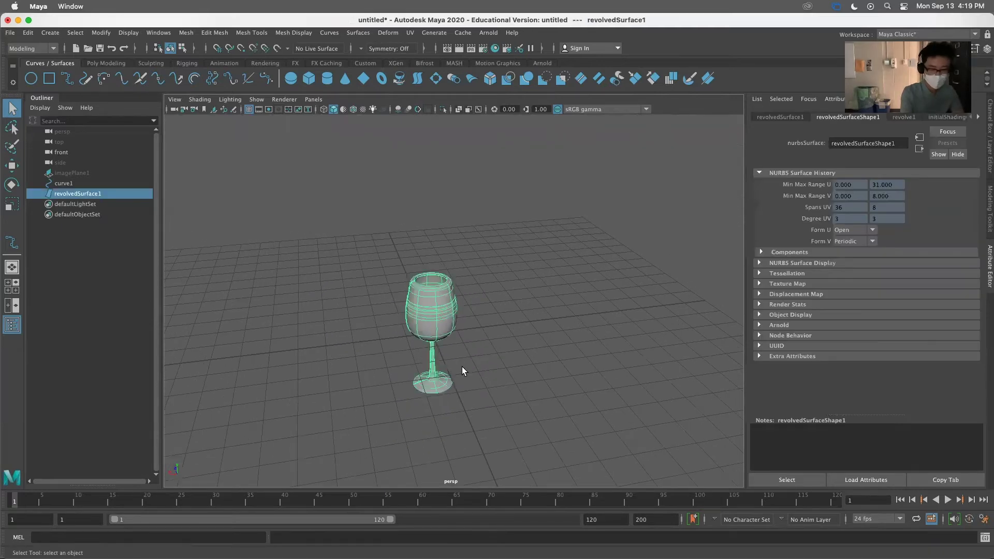
pyautogui.press('w')
pyautogui.moveTo(431, 306); pyautogui.dragTo(507, 372)
pyautogui.keyDown('alt'); pyautogui.moveTo(479, 365); pyautogui.dragTo(577, 400, button='right'); pyautogui.keyUp('alt')
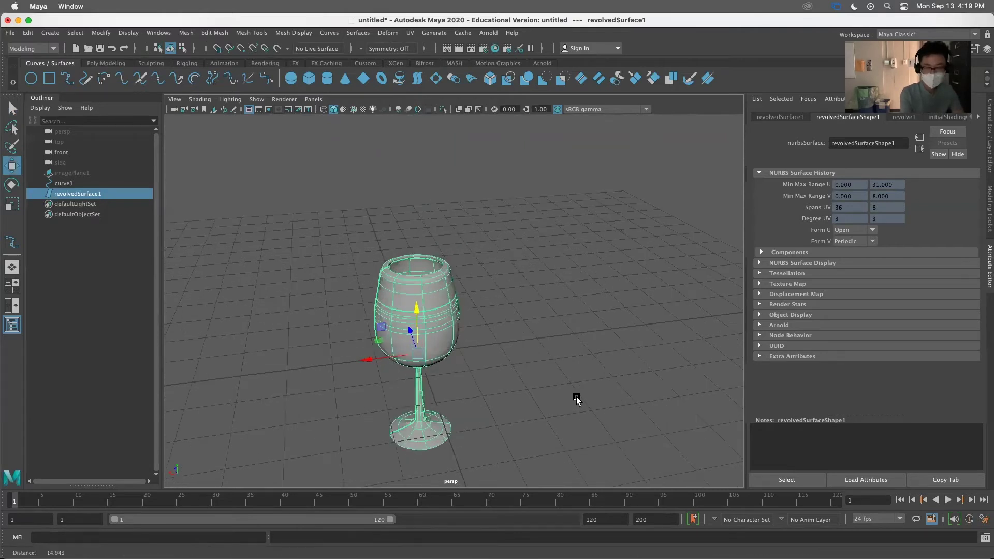
pyautogui.keyDown('alt'); pyautogui.moveTo(366, 359); pyautogui.dragTo(472, 358); pyautogui.keyUp('alt')
pyautogui.keyDown('alt'); pyautogui.moveTo(472, 359); pyautogui.dragTo(557, 380, button='right'); pyautogui.keyUp('alt')
pyautogui.keyDown('alt'); pyautogui.moveTo(574, 386); pyautogui.dragTo(534, 299, button='middle'); pyautogui.keyUp('alt')
pyautogui.keyDown('alt'); pyautogui.moveTo(535, 299); pyautogui.dragTo(573, 376); pyautogui.keyUp('alt')
pyautogui.click(433, 369)
pyautogui.keyDown('alt'); pyautogui.moveTo(471, 367); pyautogui.dragTo(447, 372); pyautogui.keyUp('alt')
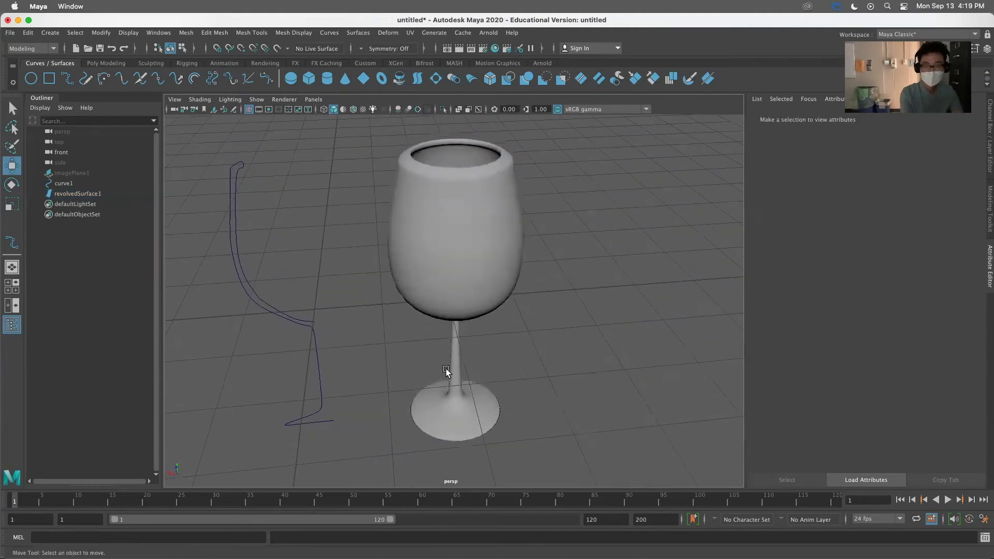
# Step: Display the glass surface's control vertices, try rotating the ones around the rim, and undo the rotation
pyautogui.click(494, 295)
pyautogui.moveTo(519, 288); pyautogui.dragTo(455, 285, button='right')
pyautogui.moveTo(373, 142); pyautogui.dragTo(527, 196)
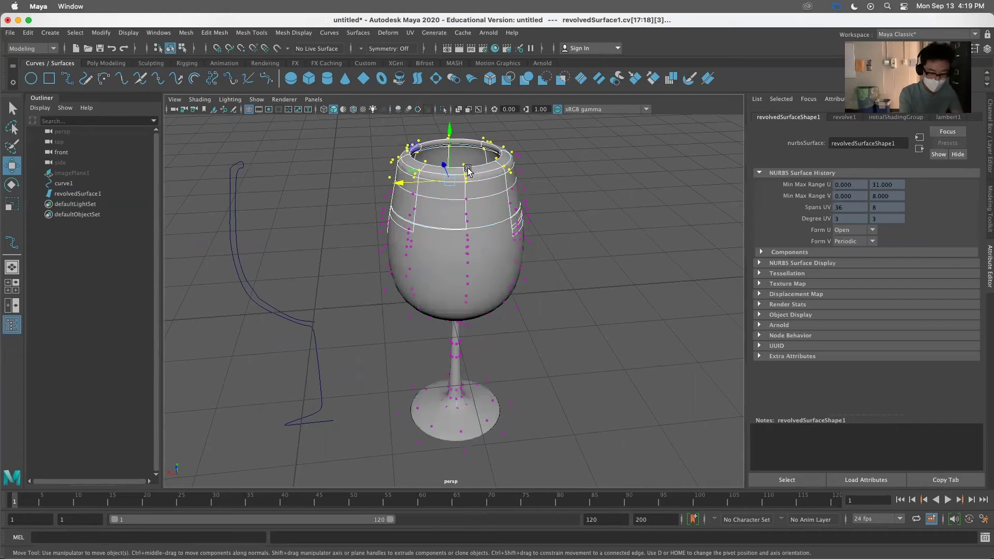
pyautogui.press('e')
pyautogui.moveTo(466, 165)
pyautogui.mouseDown()
pyautogui.moveTo(465, 156)
pyautogui.moveTo(479, 179)
pyautogui.mouseUp()
pyautogui.press('super+z')
pyautogui.click(661, 228)
# Step: Select the control vertices around the rim and upper bowl, try scaling them uniformly, and undo the scaling
pyautogui.moveTo(365, 130); pyautogui.dragTo(535, 199)
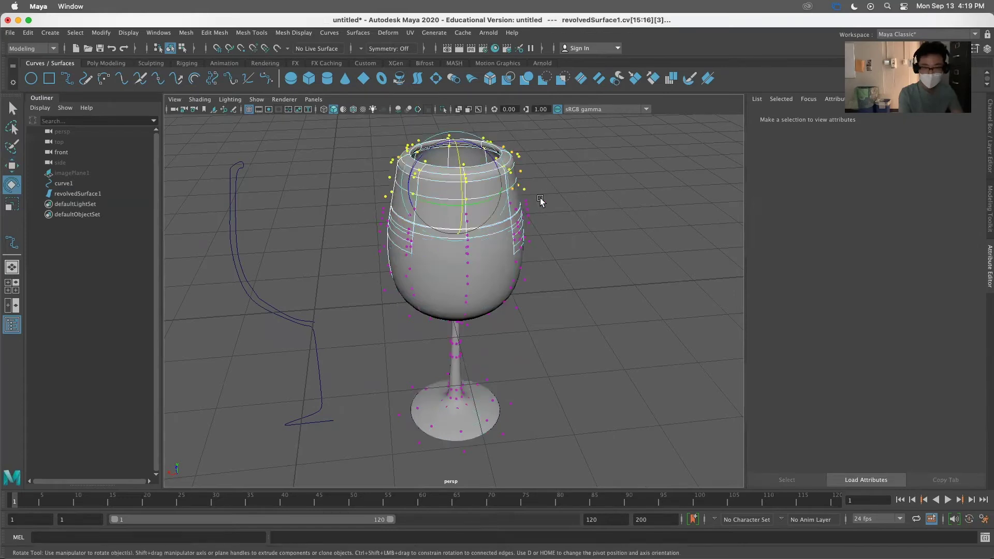
pyautogui.keyDown('alt'); pyautogui.moveTo(560, 246); pyautogui.dragTo(563, 244); pyautogui.keyUp('alt')
pyautogui.press('r')
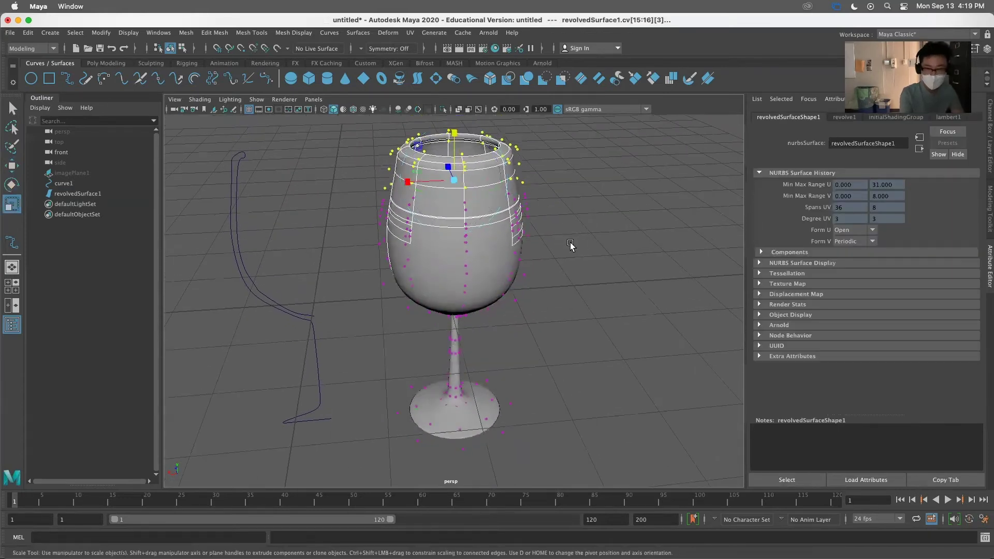
pyautogui.moveTo(454, 181)
pyautogui.mouseDown()
pyautogui.moveTo(441, 185)
pyautogui.moveTo(481, 193)
pyautogui.moveTo(468, 190)
pyautogui.mouseUp()
pyautogui.press('super+z')
pyautogui.keyDown('alt'); pyautogui.moveTo(538, 220); pyautogui.dragTo(528, 239); pyautogui.keyUp('alt')
pyautogui.keyDown('alt'); pyautogui.moveTo(528, 239); pyautogui.dragTo(586, 259, button='right'); pyautogui.keyUp('alt')
pyautogui.keyDown('alt'); pyautogui.moveTo(603, 329); pyautogui.dragTo(632, 346); pyautogui.keyUp('alt')
pyautogui.moveTo(487, 294); pyautogui.dragTo(492, 293, button='middle')
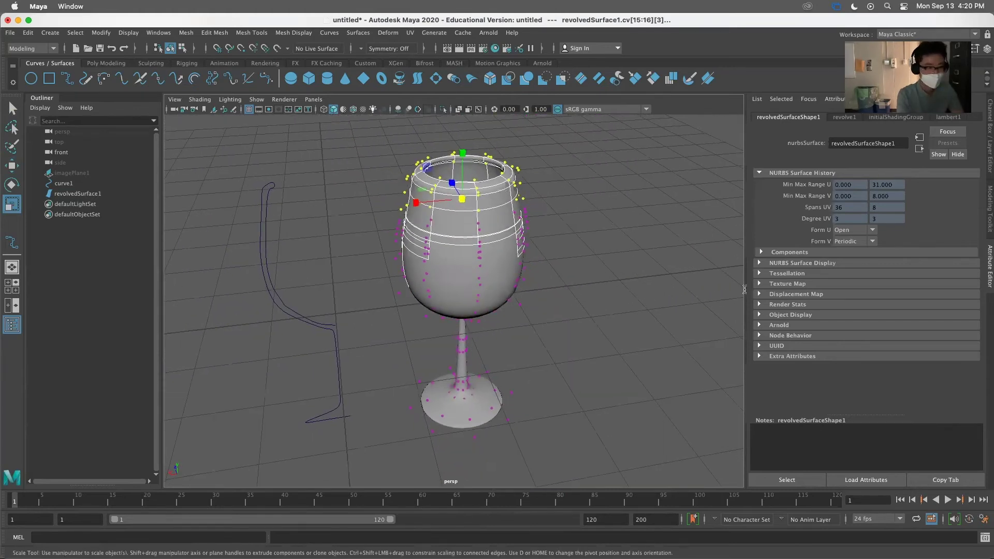
# Step: Return from control vertex editing to object mode and select the whole revolved glass surface
pyautogui.press('q')
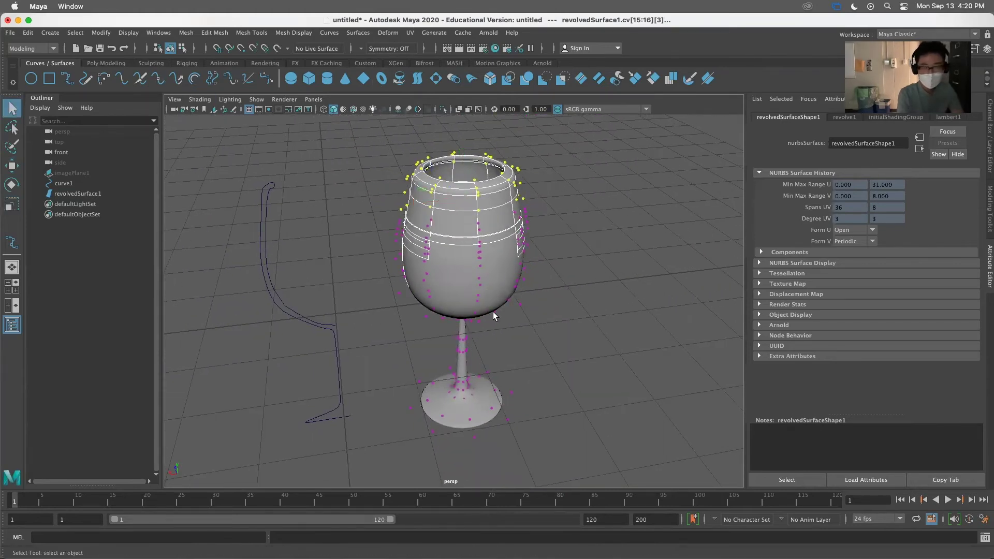
pyautogui.rightClick(471, 273)
pyautogui.moveTo(478, 260); pyautogui.dragTo(523, 246, button='right')
pyautogui.click(462, 291)
pyautogui.click(455, 225)
pyautogui.moveTo(456, 223); pyautogui.dragTo(613, 224, button='right')
pyautogui.click(613, 228)
pyautogui.click(471, 231)
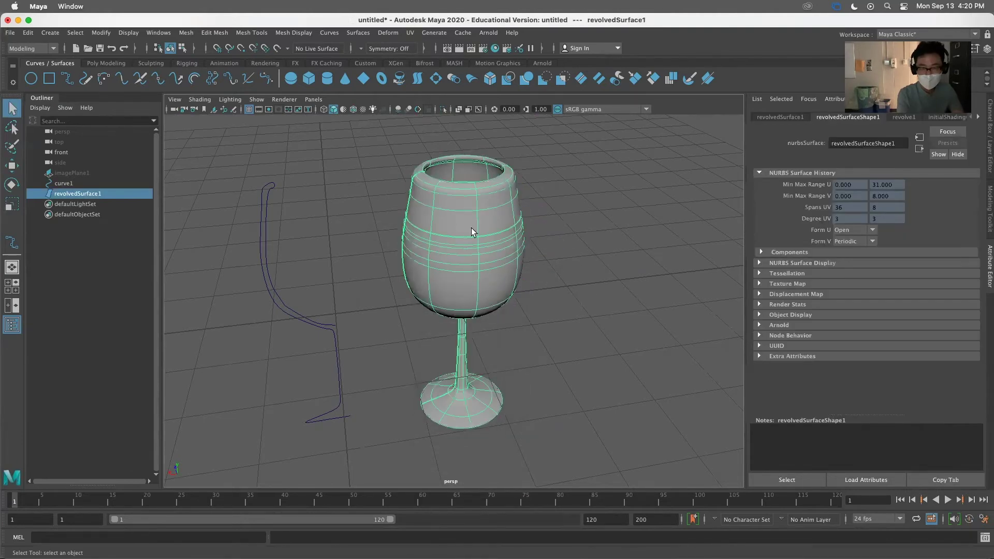
pyautogui.keyDown('alt'); pyautogui.moveTo(542, 310); pyautogui.dragTo(519, 293); pyautogui.keyUp('alt')
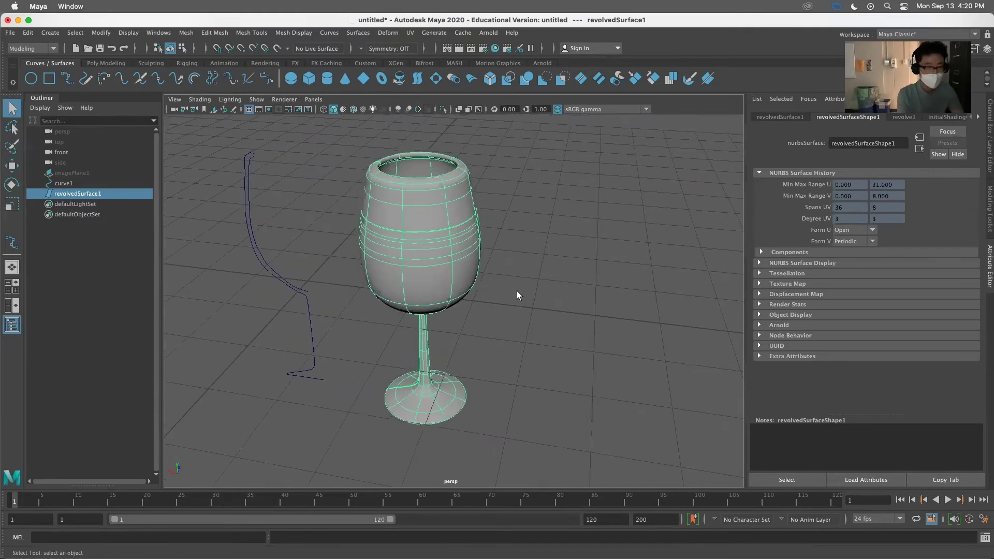
# Step: Try converting the revolved glass from NURBS to polygons with the current conversion settings, and undo the conversion
pyautogui.click(101, 33)
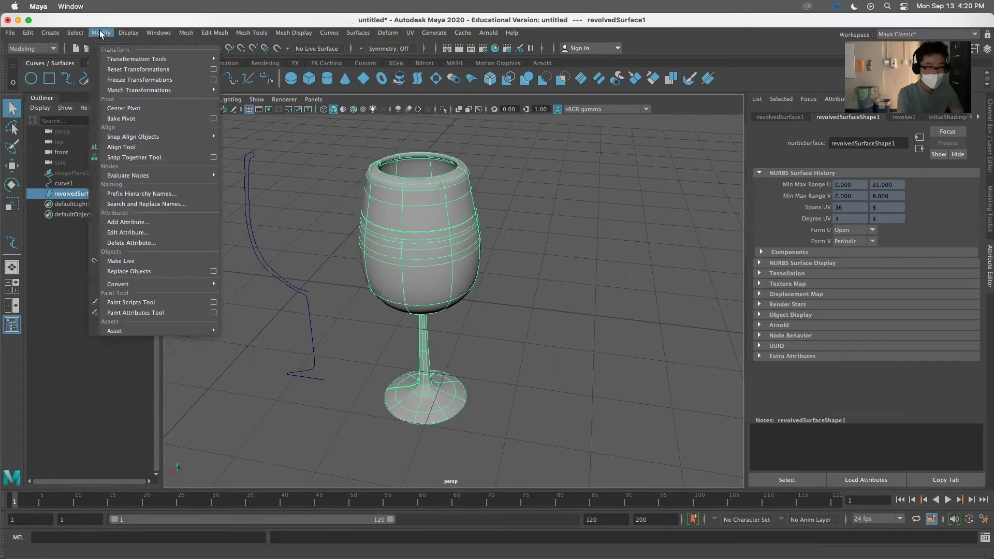
pyautogui.moveTo(139, 284)
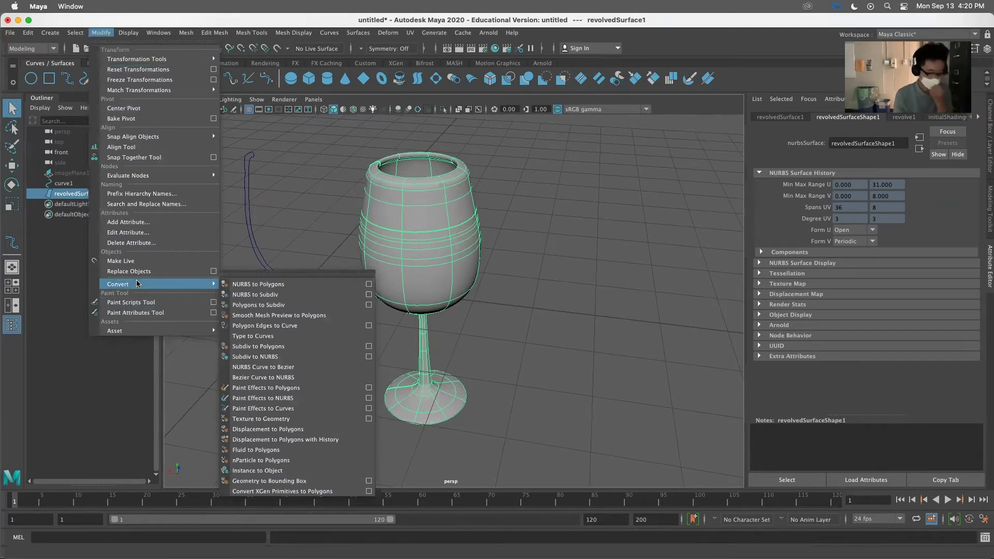
pyautogui.click(255, 288)
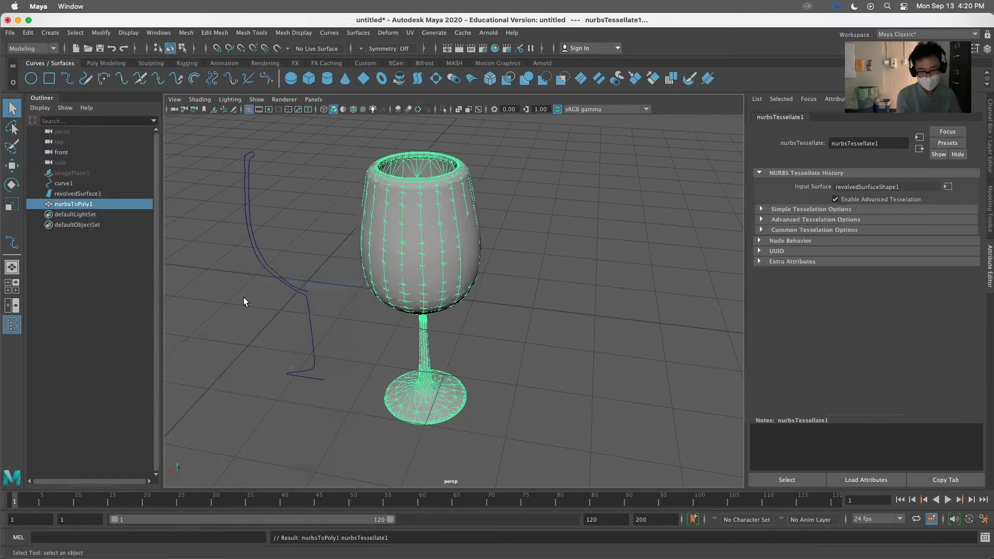
pyautogui.press('super+z')
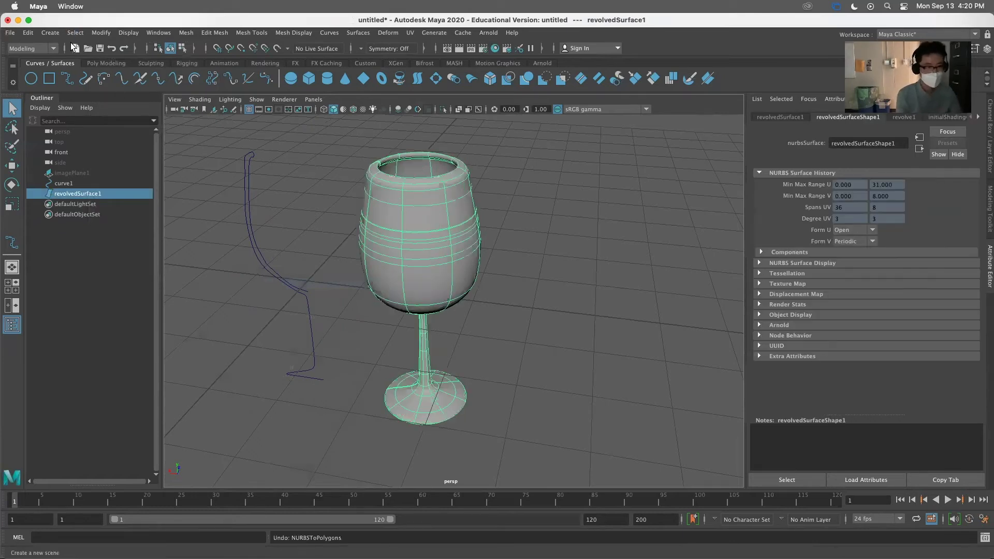
# Step: Convert the revolved glass from NURBS to polygons with the tessellation method set to Control points
pyautogui.click(100, 33)
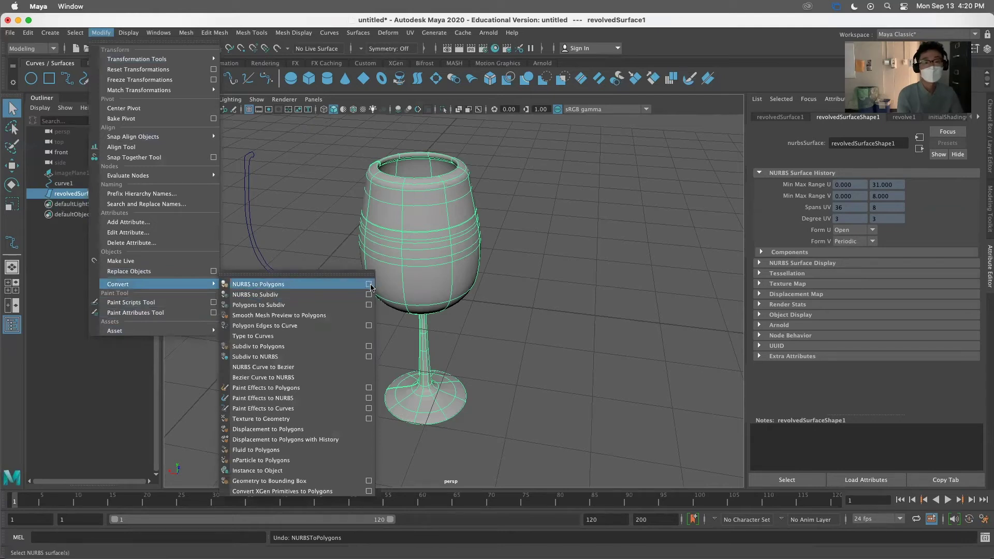
pyautogui.click(368, 284)
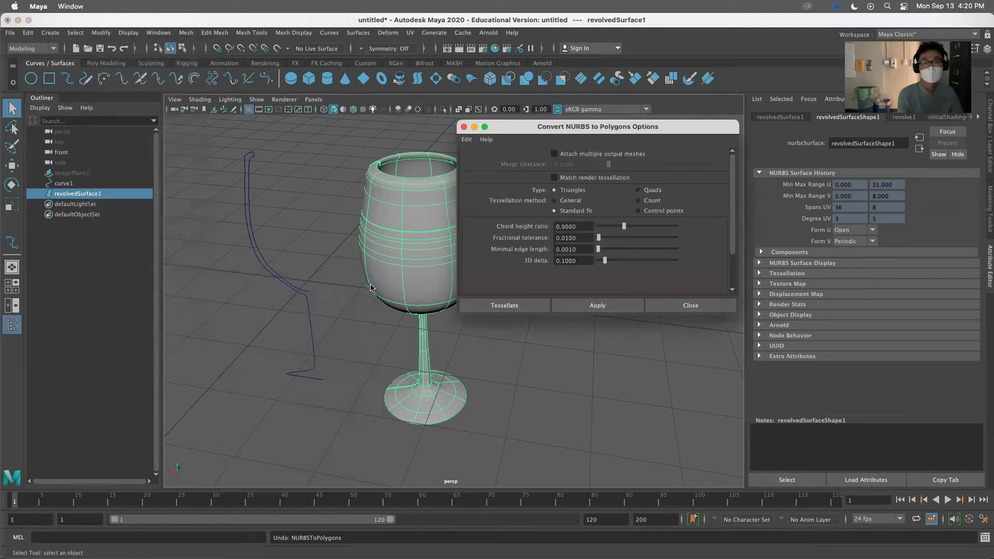
pyautogui.moveTo(592, 128); pyautogui.dragTo(624, 161)
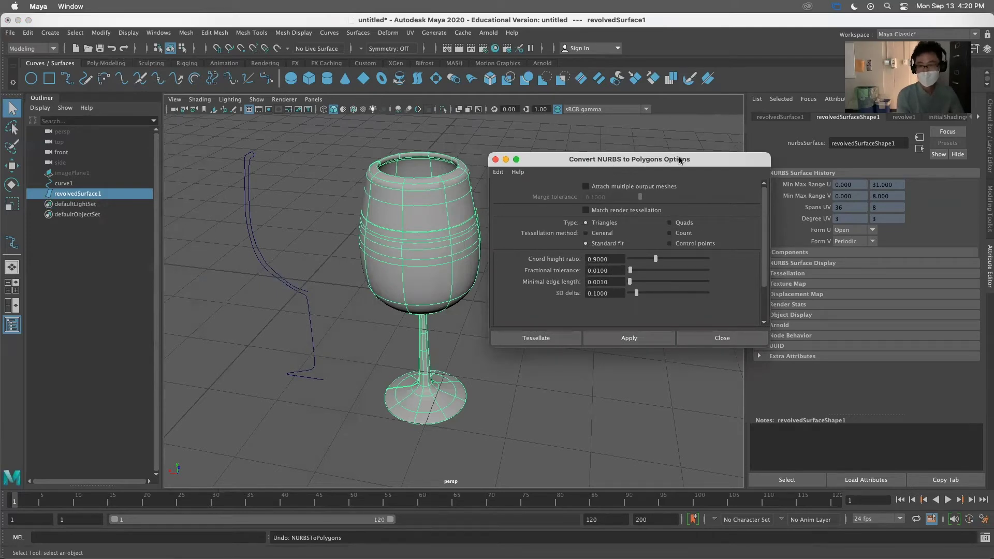
pyautogui.click(669, 243)
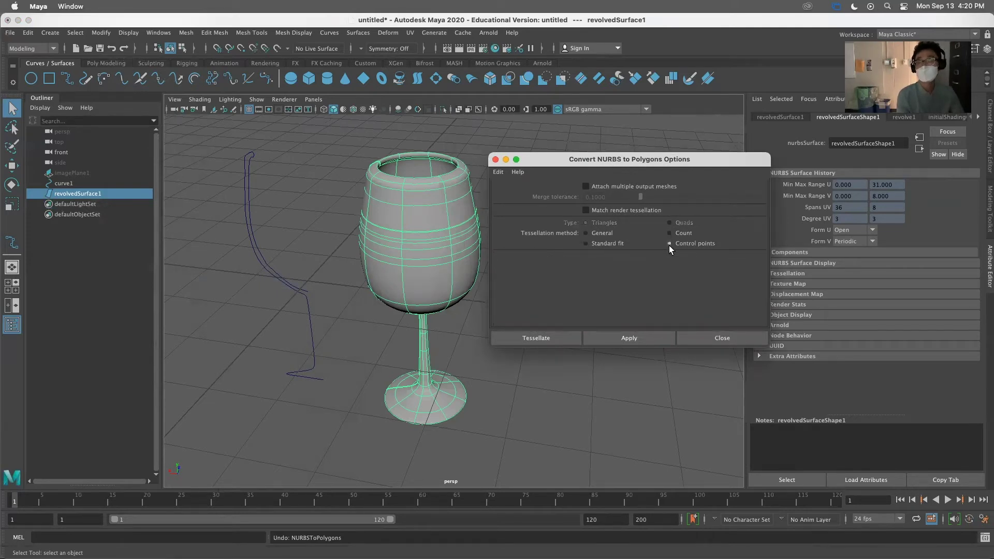
pyautogui.click(612, 242)
pyautogui.click(695, 242)
pyautogui.click(563, 338)
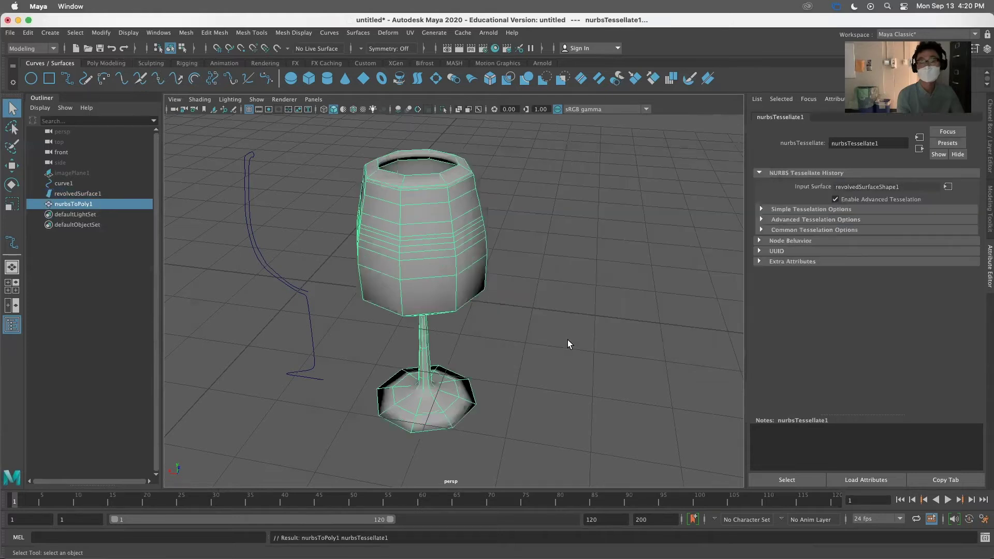
# Step: Move the polygon glass along the X axis to stand beside the NURBS glass, on the side away from the curve
pyautogui.press('w')
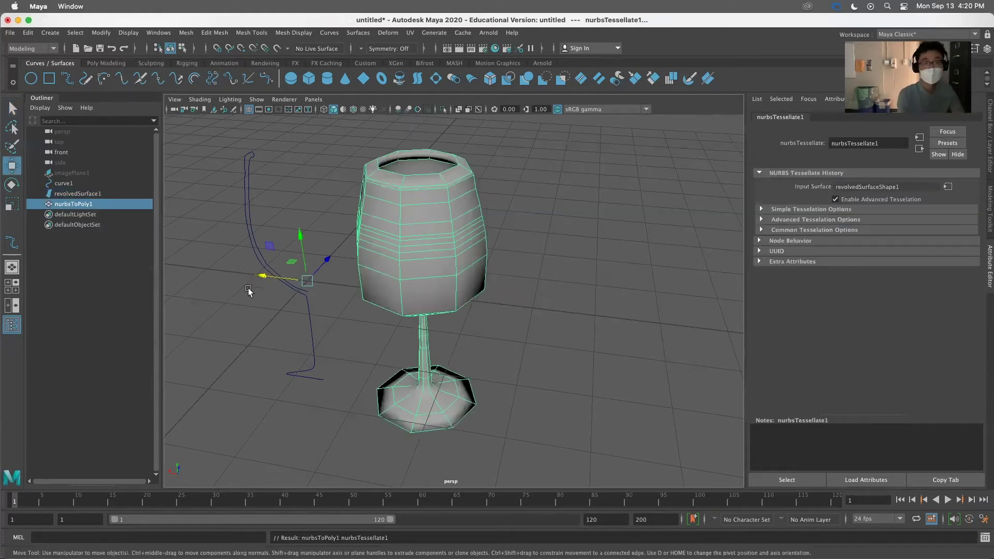
pyautogui.moveTo(273, 279); pyautogui.dragTo(536, 349)
pyautogui.keyDown('alt'); pyautogui.moveTo(536, 350); pyautogui.dragTo(561, 346, button='right'); pyautogui.keyUp('alt')
pyautogui.keyDown('alt'); pyautogui.moveTo(561, 346); pyautogui.dragTo(498, 308); pyautogui.keyUp('alt')
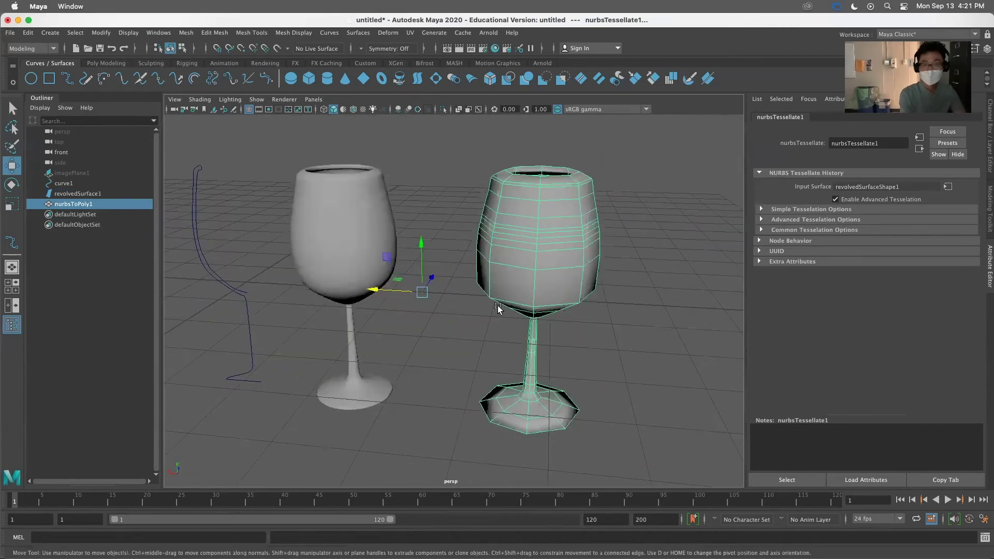
# Step: Select the polygon glass and display it with smooth mesh preview
pyautogui.click(543, 296)
pyautogui.click(330, 237)
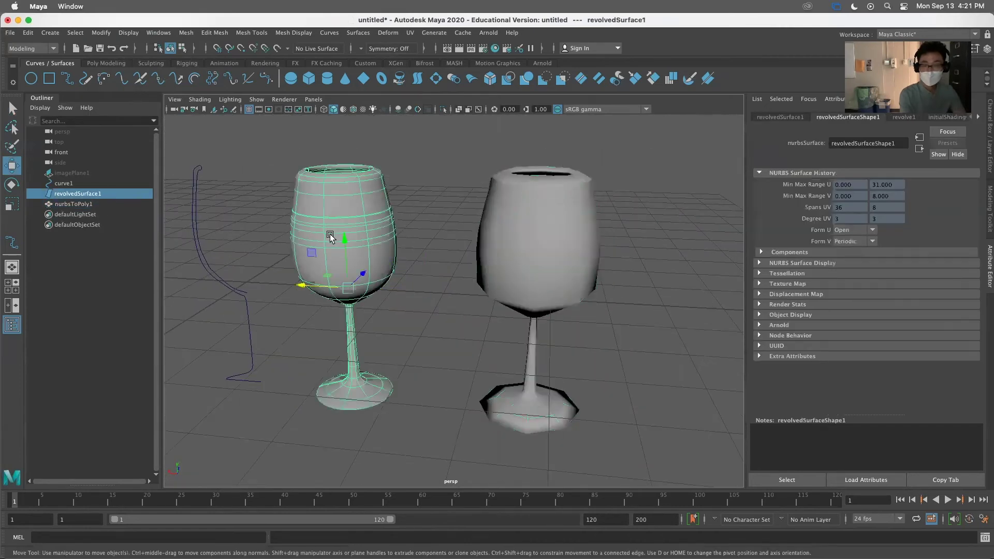
pyautogui.click(560, 272)
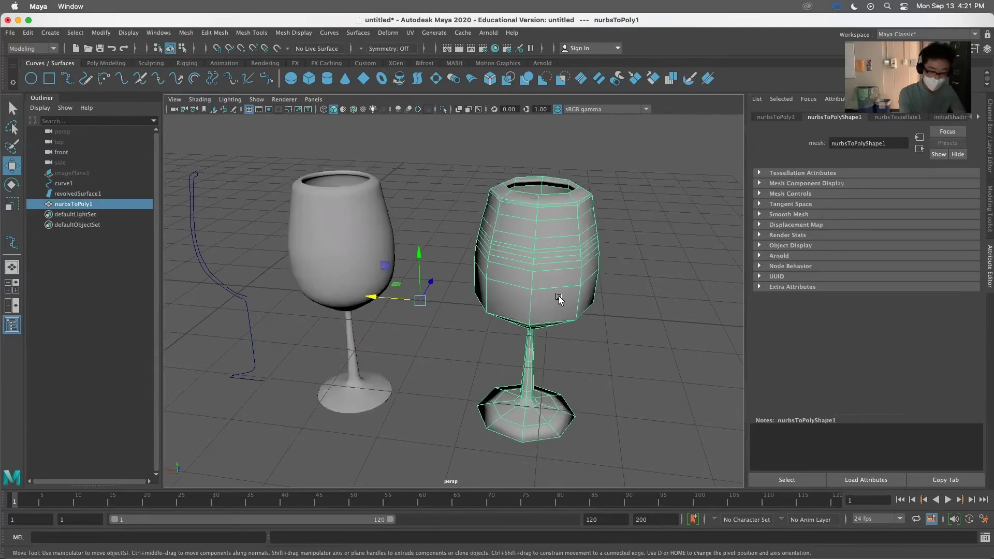
pyautogui.click(605, 339)
# Step: Compare the NURBS glass with the smoothed polygon glass by selecting each in turn and examining their shapes and wireframes
pyautogui.keyDown('alt'); pyautogui.moveTo(597, 348); pyautogui.dragTo(503, 324); pyautogui.keyUp('alt')
pyautogui.click(328, 244)
pyautogui.click(527, 258)
pyautogui.click(330, 246)
pyautogui.click(538, 254)
pyautogui.keyDown('alt'); pyautogui.moveTo(526, 244); pyautogui.dragTo(517, 262); pyautogui.keyUp('alt')
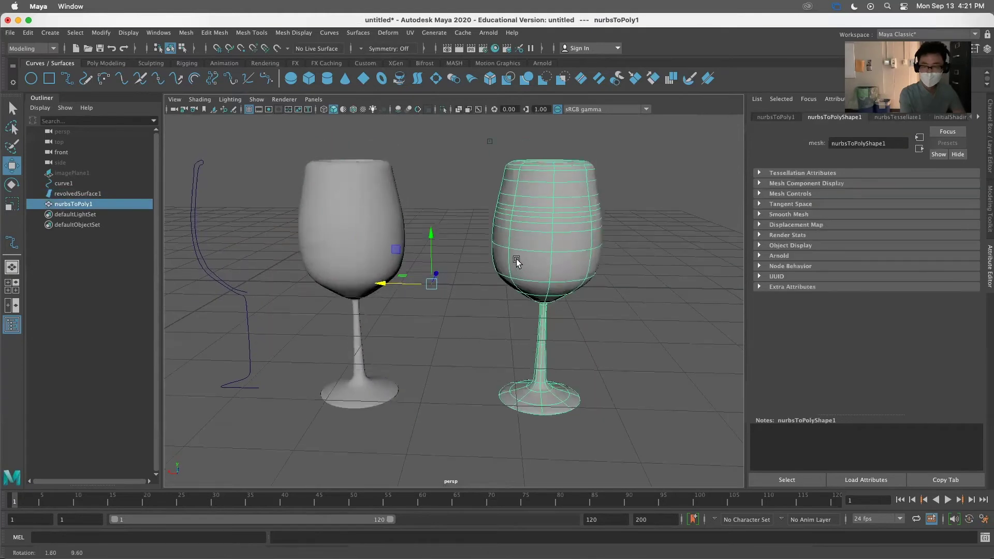
pyautogui.click(310, 194)
pyautogui.click(569, 232)
pyautogui.click(334, 231)
pyautogui.click(547, 246)
pyautogui.click(337, 217)
pyautogui.keyDown('alt'); pyautogui.moveTo(338, 218); pyautogui.dragTo(389, 244, button='right'); pyautogui.keyUp('alt')
pyautogui.keyDown('alt'); pyautogui.moveTo(389, 244); pyautogui.dragTo(357, 233); pyautogui.keyUp('alt')
# Step: Try to insert an edge loop on the bowl of the NURBS glass with the Insert Edge Loop tool
pyautogui.click(186, 33)
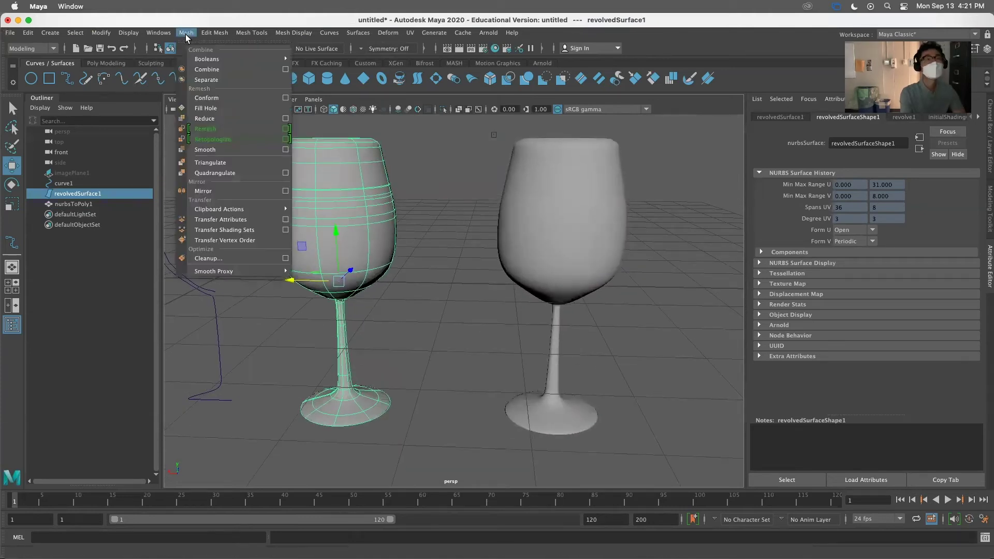
pyautogui.moveTo(252, 33)
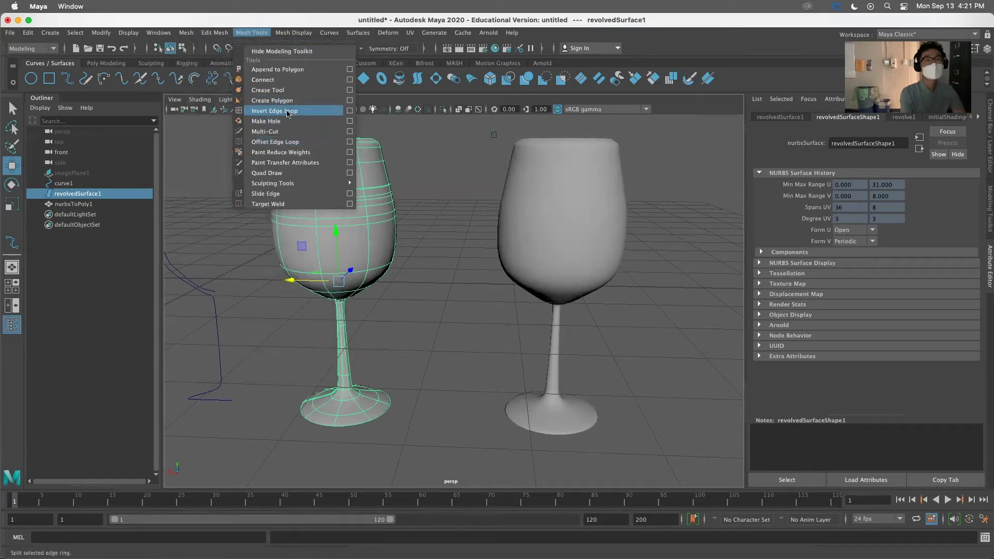
pyautogui.click(287, 112)
pyautogui.click(252, 32)
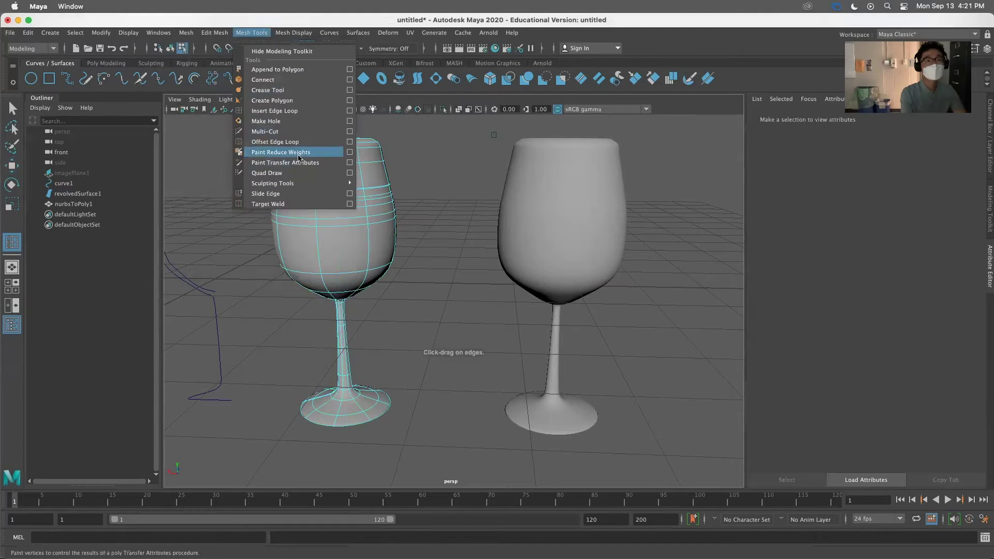
pyautogui.click(288, 111)
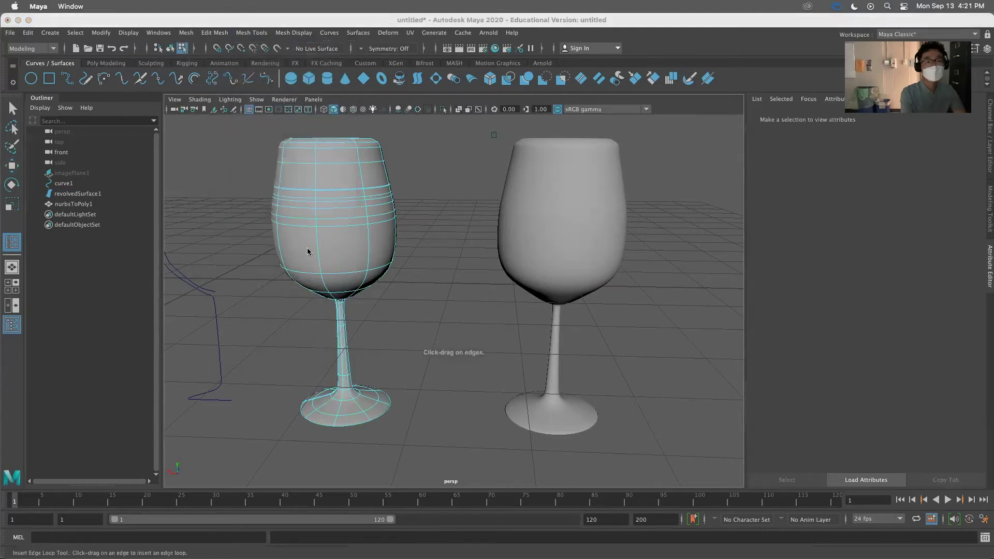
pyautogui.moveTo(309, 248); pyautogui.dragTo(364, 257)
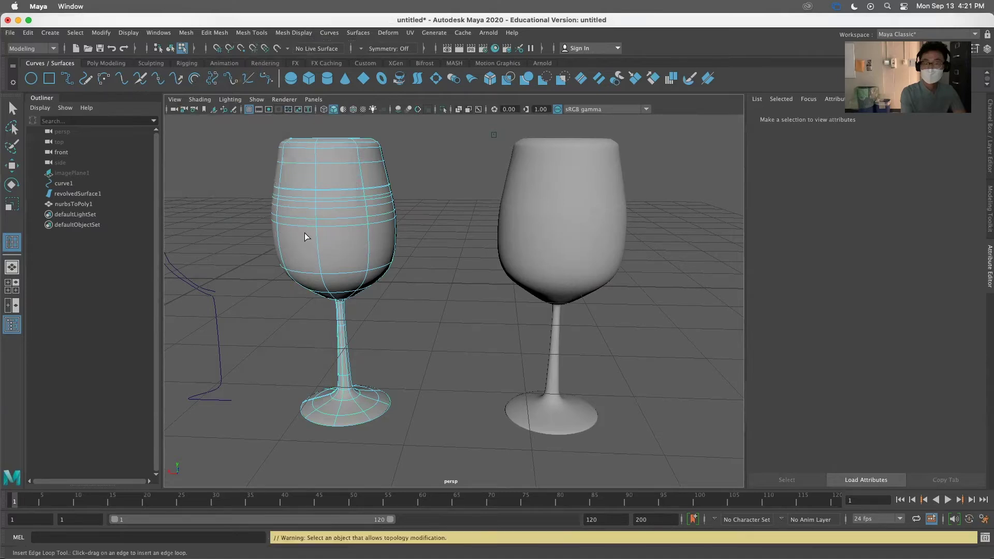
# Step: Select the polygon glass and show its smooth preview together with the surrounding polygon cage
pyautogui.click(541, 207)
pyautogui.keyDown('alt'); pyautogui.moveTo(558, 223); pyautogui.dragTo(547, 240); pyautogui.keyUp('alt')
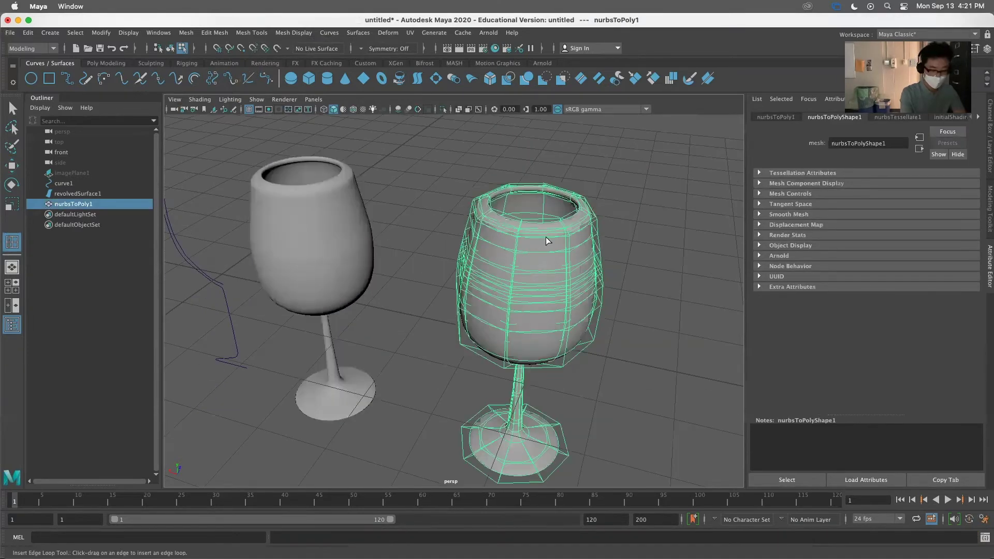
pyautogui.press('1')
pyautogui.press('3')
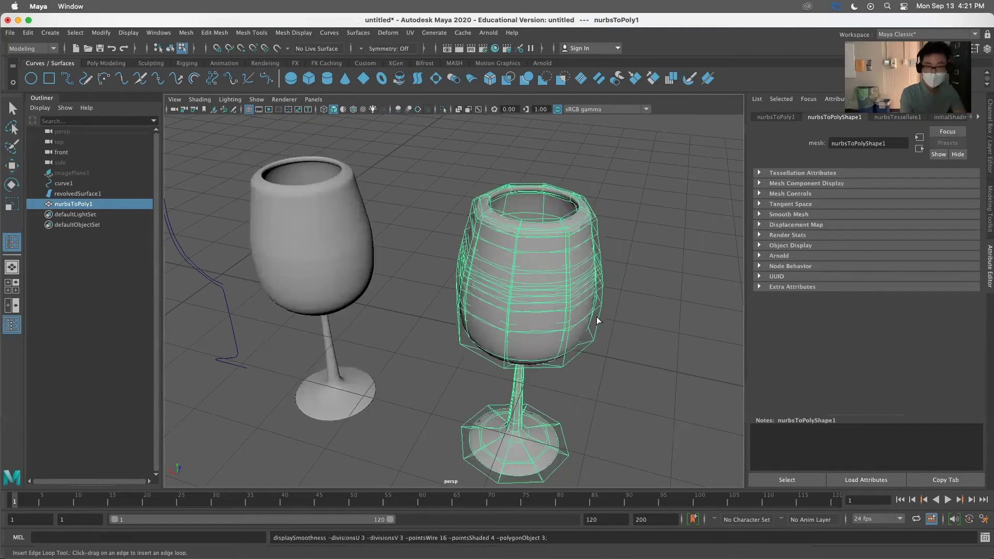
# Step: Select the polygon glass and insert two edge loops around its bowl, one low and one near the rim
pyautogui.click(619, 409)
pyautogui.click(12, 107)
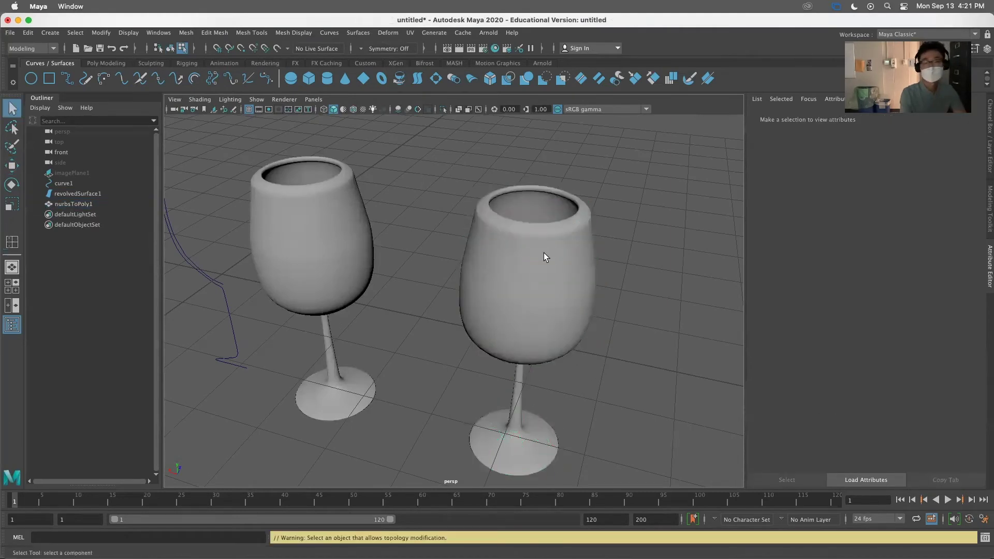
pyautogui.click(520, 296)
pyautogui.keyDown('alt'); pyautogui.moveTo(562, 333); pyautogui.dragTo(478, 294); pyautogui.keyUp('alt')
pyautogui.click(12, 241)
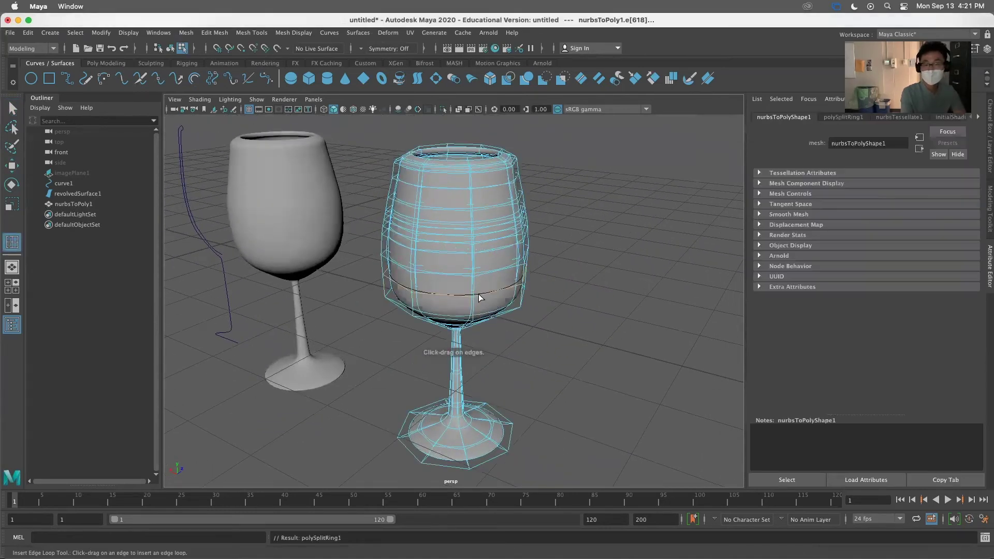
pyautogui.click(472, 200)
pyautogui.keyDown('alt'); pyautogui.moveTo(472, 200); pyautogui.dragTo(466, 261); pyautogui.keyUp('alt')
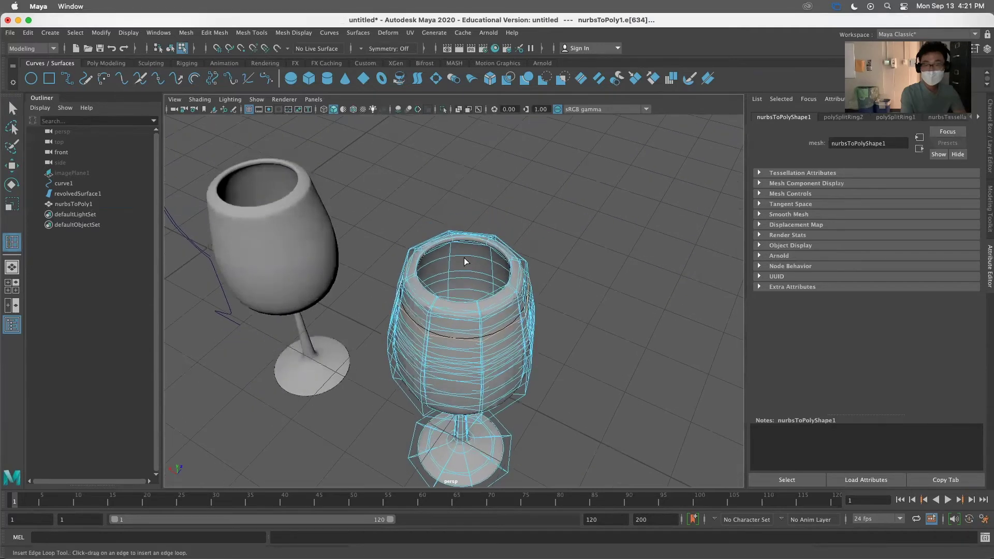
# Step: Insert two more edge loops on the polygon glass, including one around the stem, and leave the Insert Edge Loop tool
pyautogui.keyDown('alt'); pyautogui.moveTo(466, 261); pyautogui.dragTo(557, 344, button='right'); pyautogui.keyUp('alt')
pyautogui.moveTo(547, 323); pyautogui.dragTo(533, 309)
pyautogui.keyDown('alt'); pyautogui.moveTo(558, 343); pyautogui.dragTo(555, 300); pyautogui.keyUp('alt')
pyautogui.moveTo(465, 292); pyautogui.dragTo(462, 303)
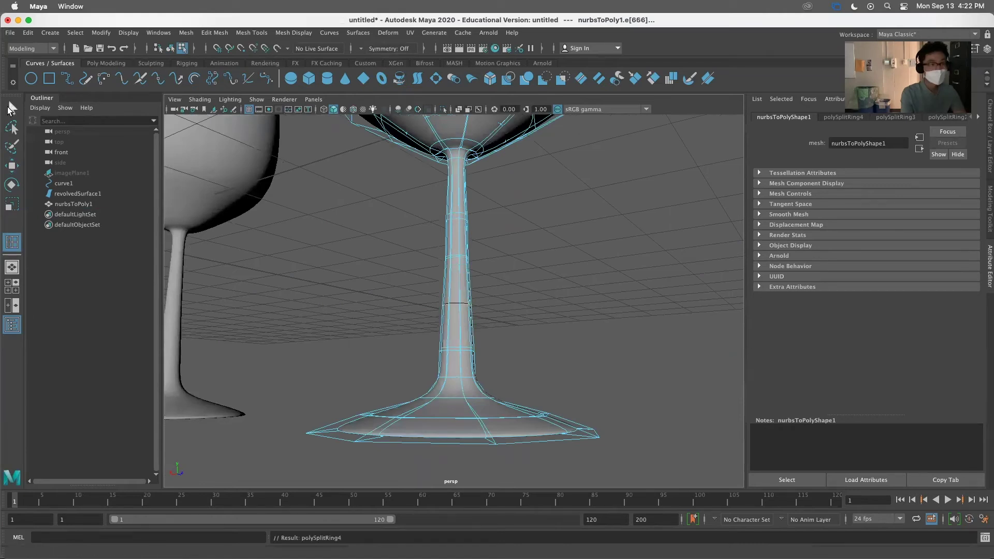
pyautogui.click(12, 108)
pyautogui.click(539, 231)
pyautogui.keyDown('alt'); pyautogui.moveTo(539, 231); pyautogui.dragTo(455, 244); pyautogui.keyUp('alt')
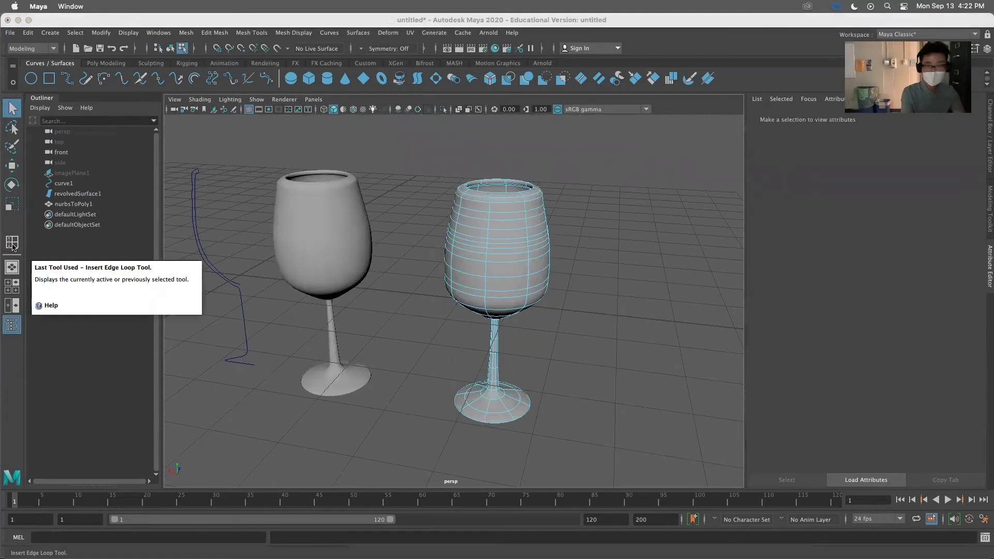
# Step: Show the Modeling Toolkit, return to object selection and select the NURBS glass
pyautogui.click(988, 206)
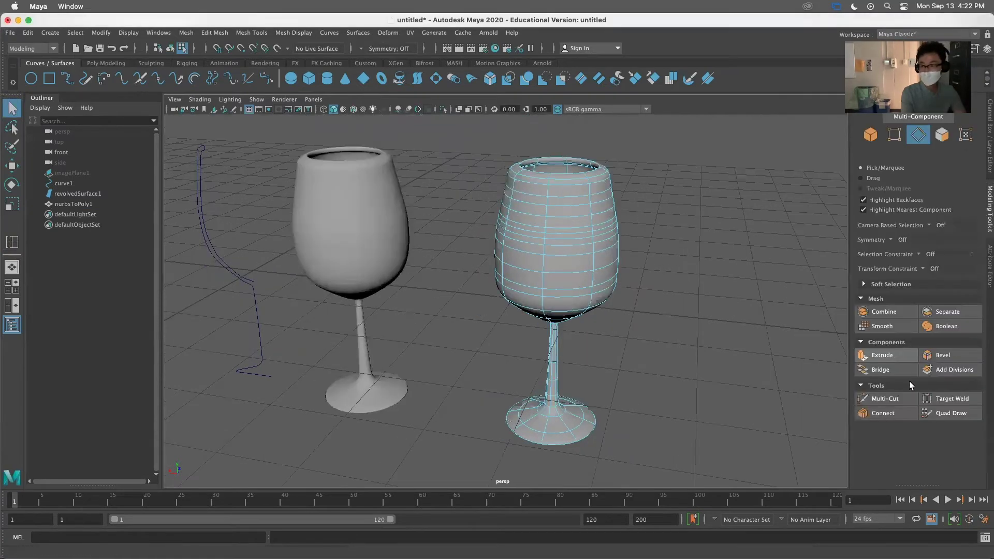
pyautogui.keyDown('alt'); pyautogui.moveTo(792, 371); pyautogui.dragTo(734, 337); pyautogui.keyUp('alt')
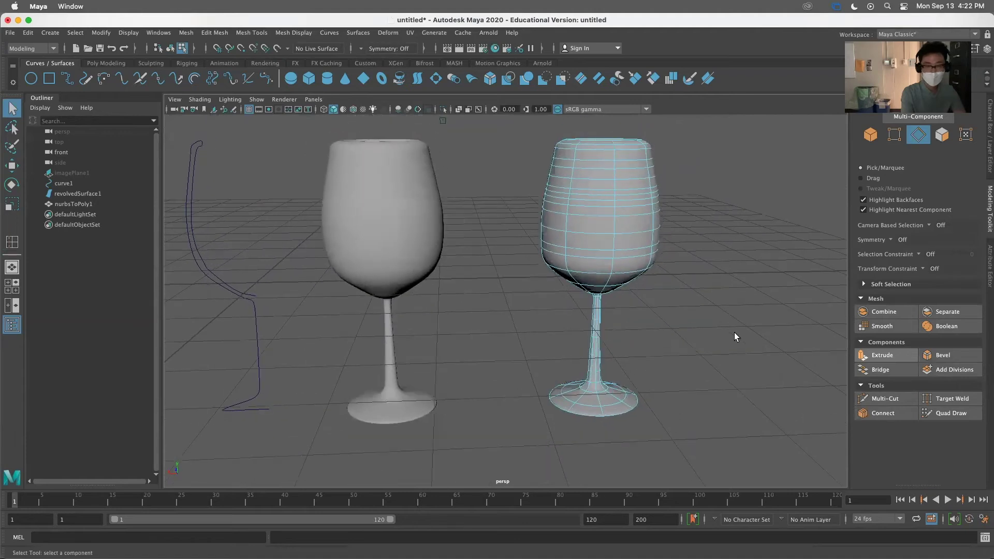
pyautogui.scroll(-3, 679, 191)
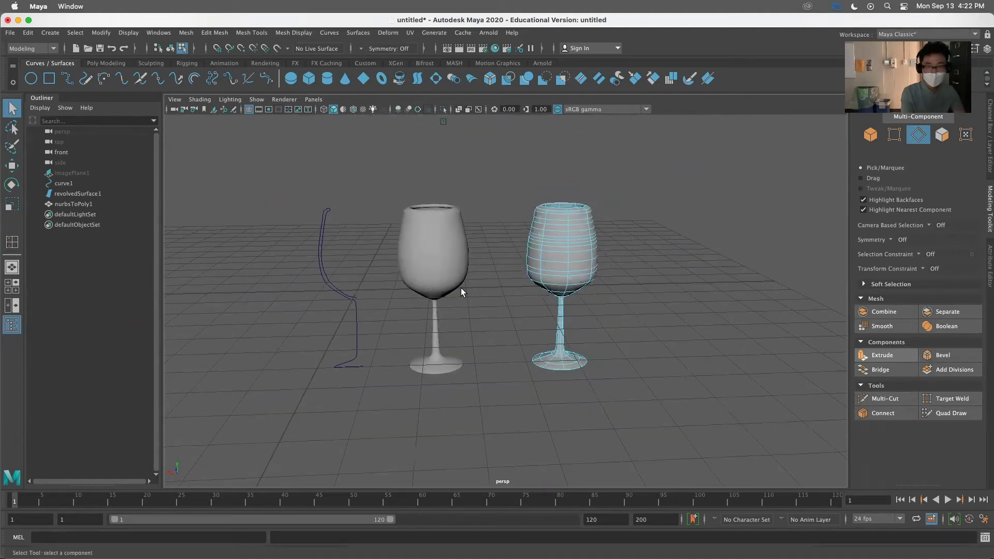
pyautogui.moveTo(438, 260); pyautogui.dragTo(447, 247, button='right')
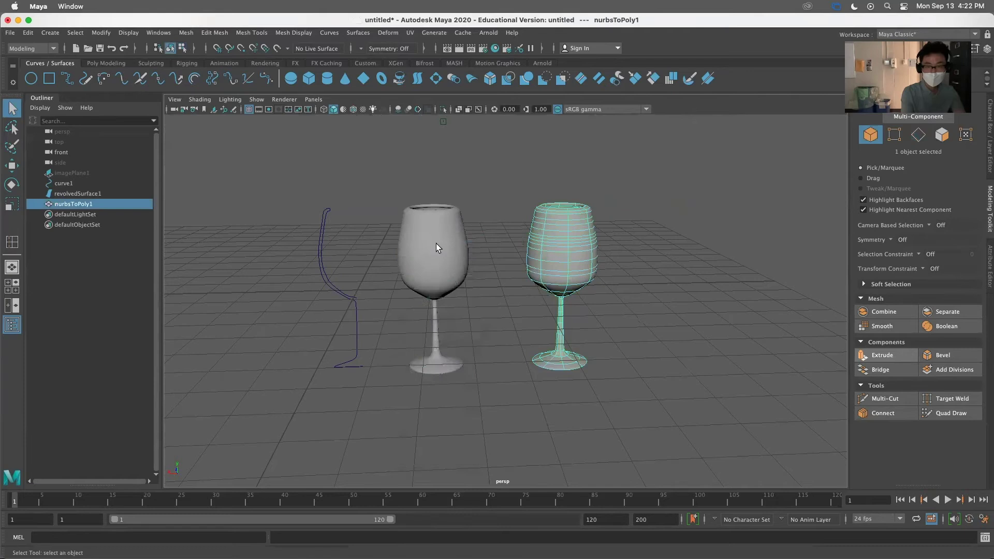
pyautogui.keyDown('alt'); pyautogui.moveTo(436, 256); pyautogui.dragTo(500, 275); pyautogui.keyUp('alt')
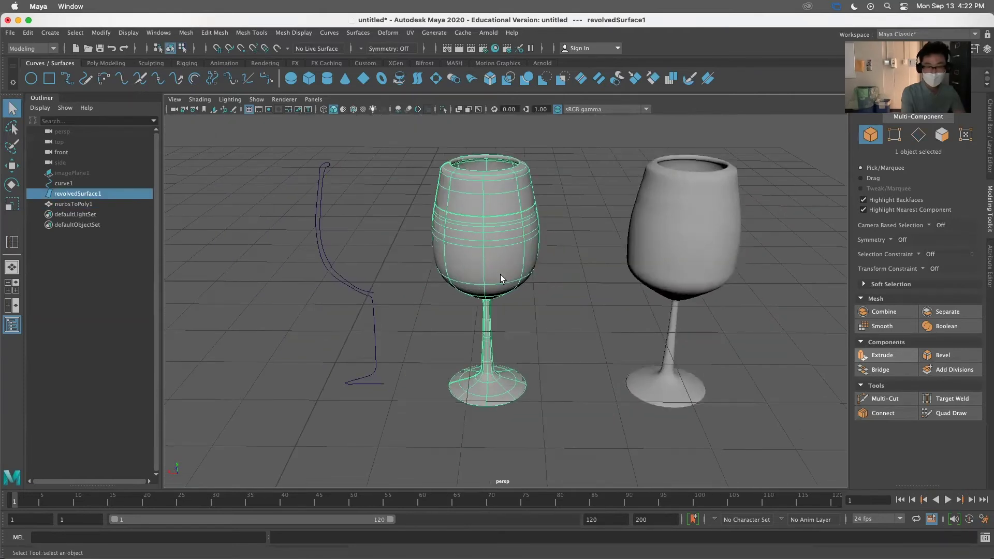
# Step: Move control vertices of the profile curve to flare the rim and reshape the bowl and upper stem of both glasses
pyautogui.click(332, 242)
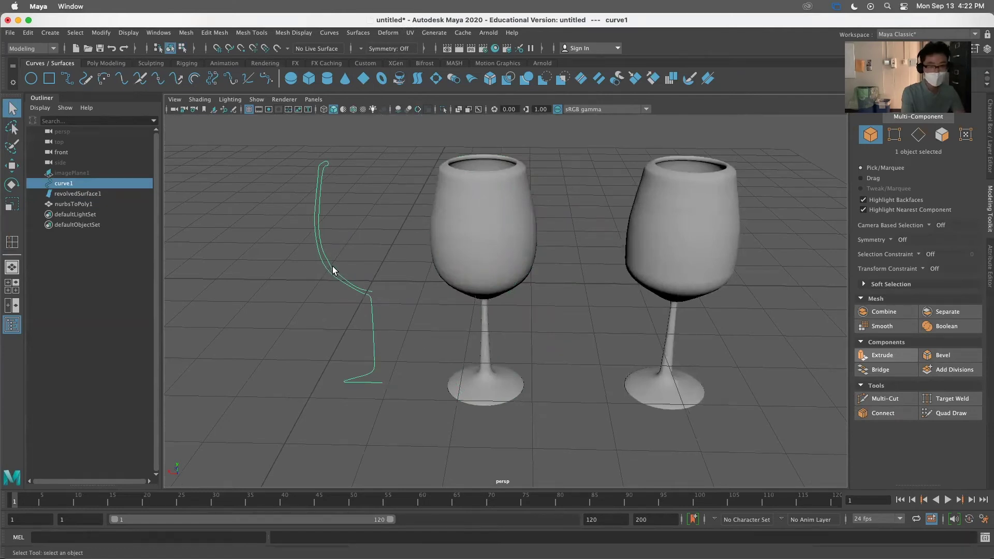
pyautogui.moveTo(336, 280); pyautogui.dragTo(279, 276, button='right')
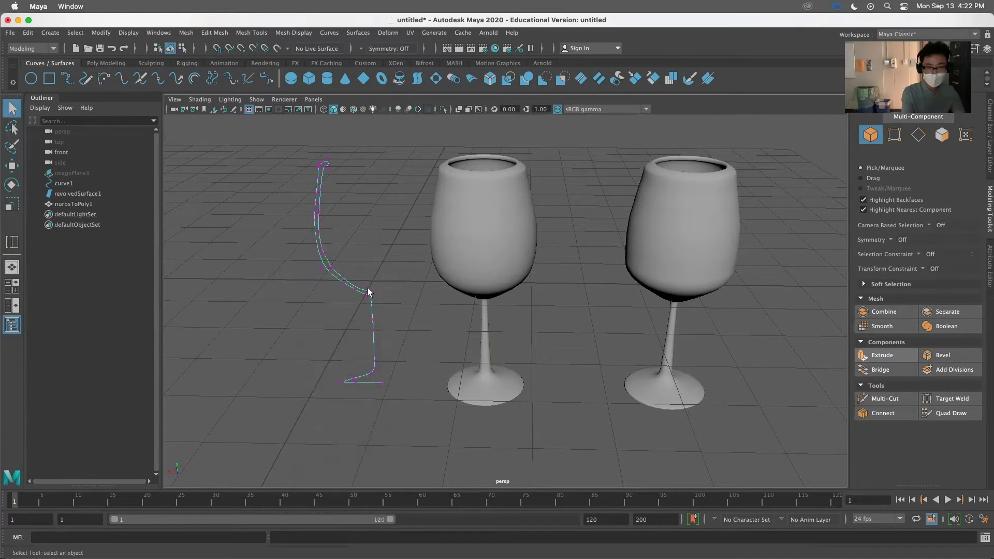
pyautogui.moveTo(383, 297); pyautogui.dragTo(345, 290)
pyautogui.press('w')
pyautogui.moveTo(297, 147); pyautogui.dragTo(278, 180)
pyautogui.moveTo(295, 135); pyautogui.dragTo(295, 129)
pyautogui.moveTo(303, 222); pyautogui.dragTo(322, 233)
pyautogui.moveTo(361, 274); pyautogui.dragTo(330, 296)
pyautogui.click(379, 204)
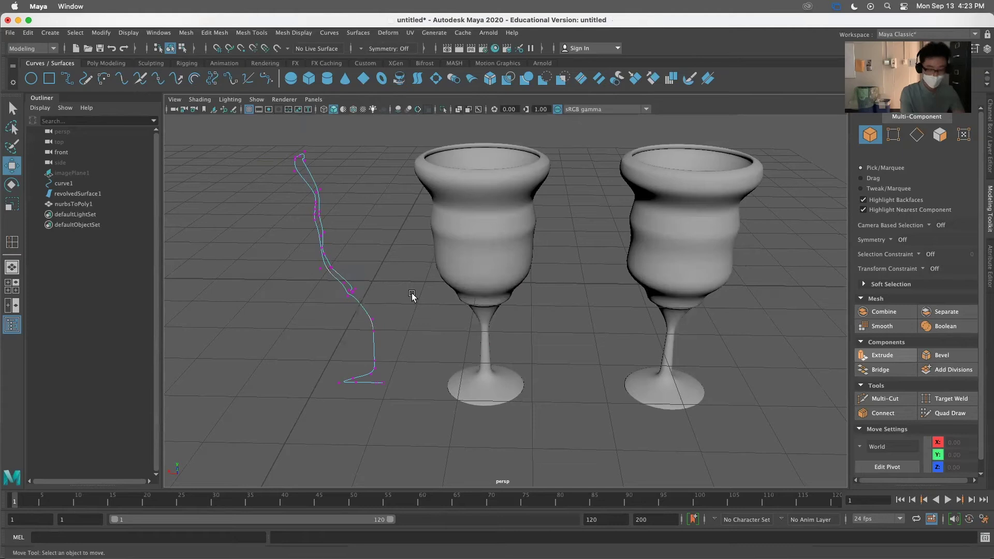
pyautogui.keyDown('alt'); pyautogui.moveTo(521, 280); pyautogui.dragTo(516, 253); pyautogui.keyUp('alt')
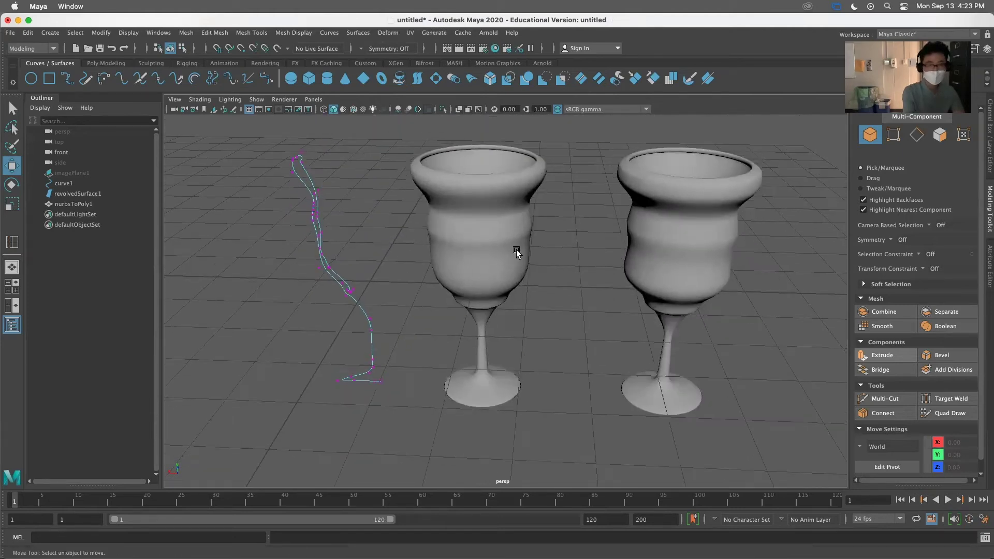
# Step: Delete the profile curve and move the NURBS glass away from the polygon glass to X 0.34
pyautogui.moveTo(318, 237); pyautogui.dragTo(371, 221, button='right')
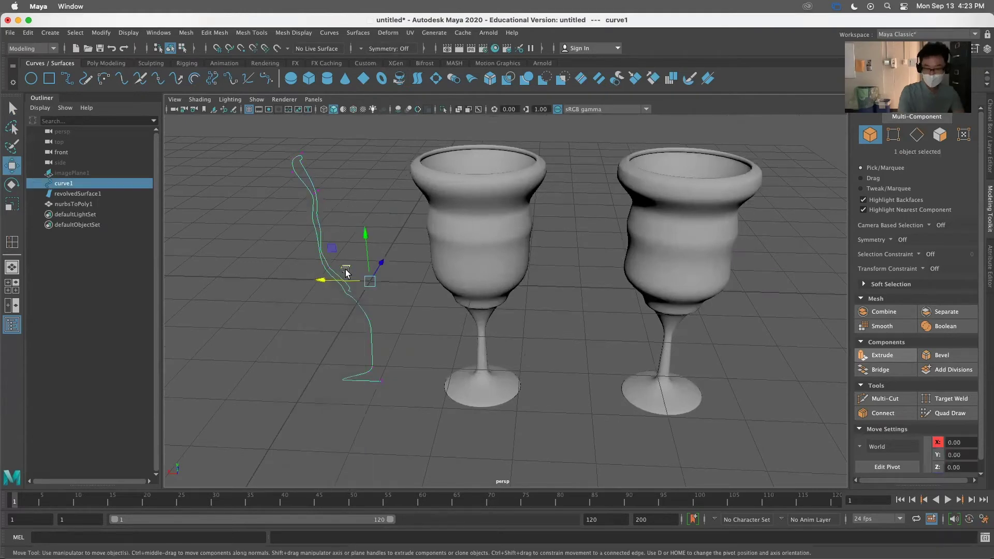
pyautogui.press('Delete')
pyautogui.click(475, 294)
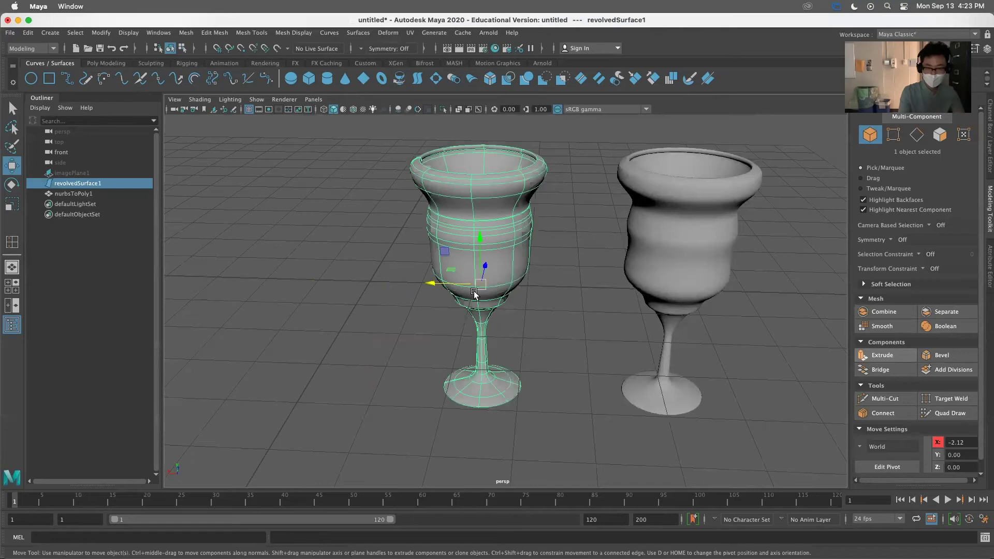
pyautogui.moveTo(462, 284); pyautogui.dragTo(337, 283)
pyautogui.click(558, 246)
pyautogui.moveTo(523, 280); pyautogui.dragTo(554, 276)
pyautogui.click(334, 250)
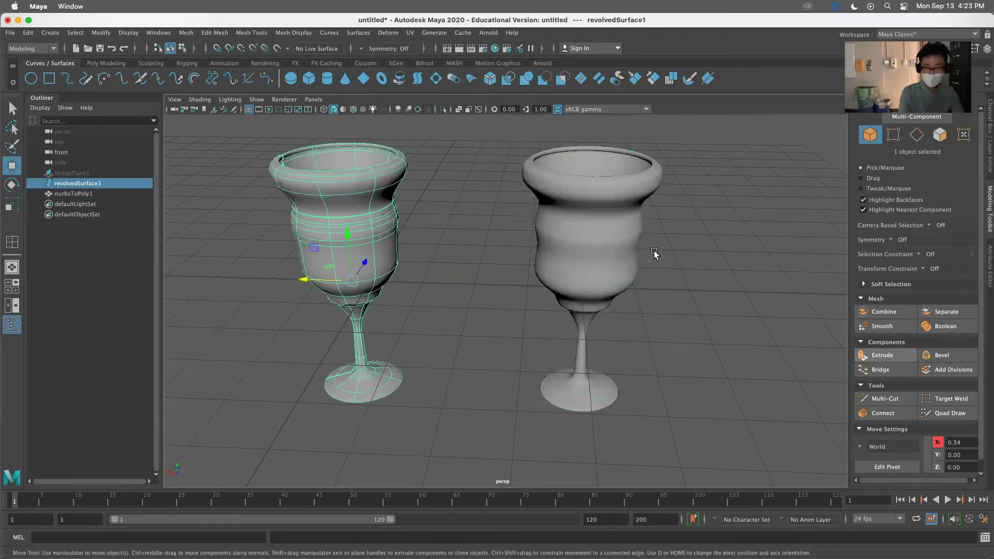
# Step: Select both glasses and move them off the grid
pyautogui.click(595, 253)
pyautogui.scroll(-10, 636, 328)
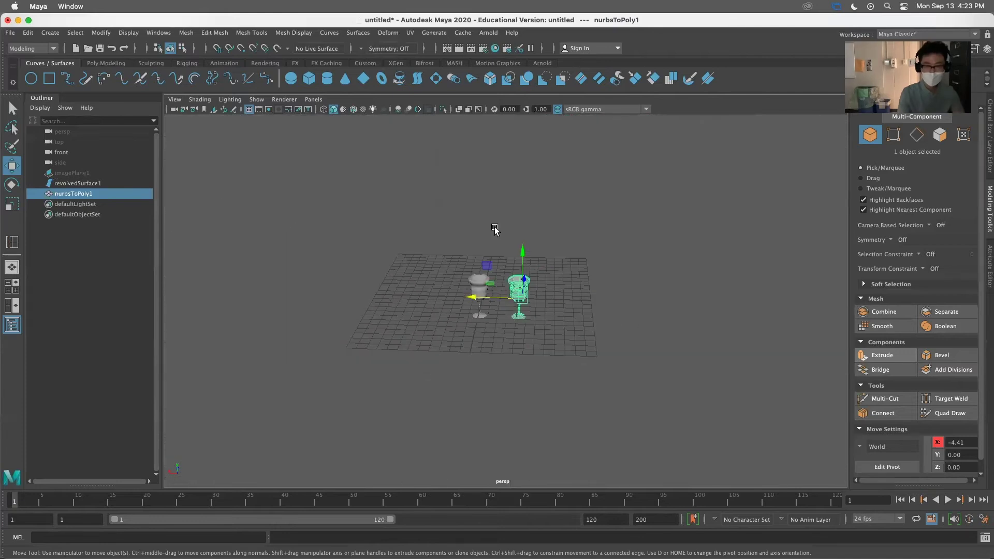
pyautogui.moveTo(401, 243); pyautogui.dragTo(607, 352)
pyautogui.keyDown('alt'); pyautogui.moveTo(605, 252); pyautogui.dragTo(699, 208); pyautogui.keyUp('alt')
pyautogui.scroll(-3, 699, 208)
pyautogui.keyDown('alt'); pyautogui.moveTo(628, 333); pyautogui.dragTo(714, 311); pyautogui.keyUp('alt')
pyautogui.click(577, 317)
pyautogui.keyDown('alt'); pyautogui.moveTo(636, 312); pyautogui.dragTo(642, 284); pyautogui.keyUp('alt')
# Step: Switch to Chrome and open the Loft tutorial listed under NURBS Modeling in the course schedule
pyautogui.press('super+Tab')
pyautogui.press('super+Tab')
pyautogui.press('super+Tab')
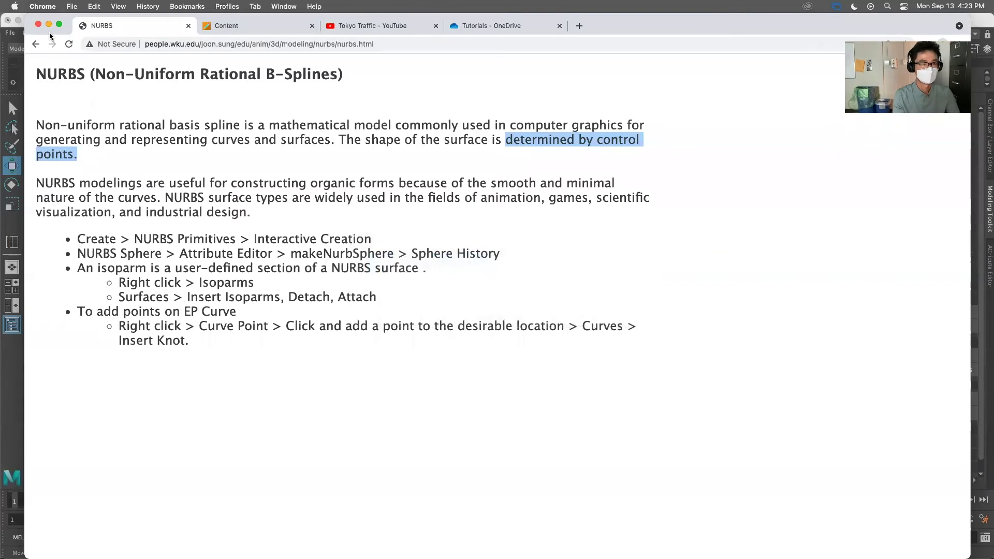
pyautogui.click(36, 44)
pyautogui.scroll(-3, 648, 317)
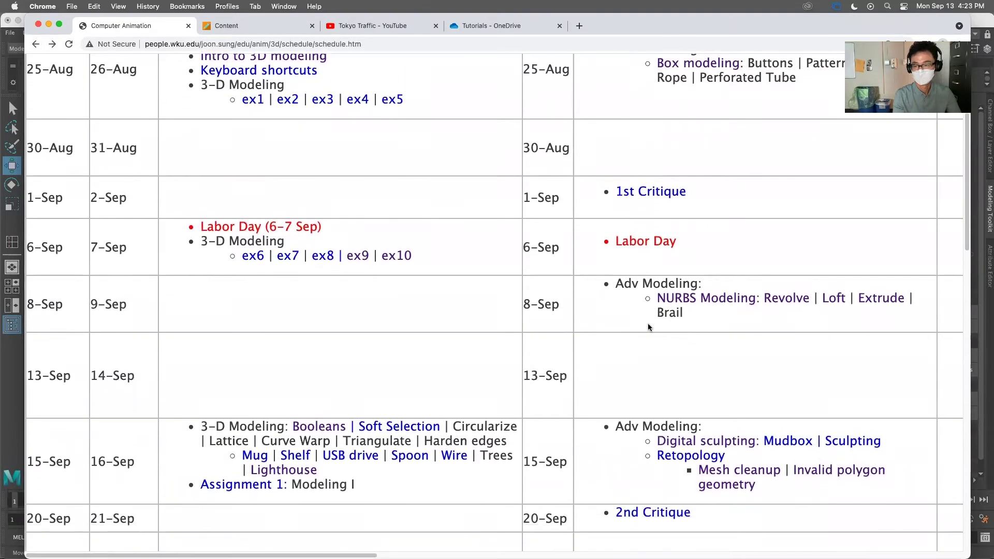
pyautogui.click(843, 285)
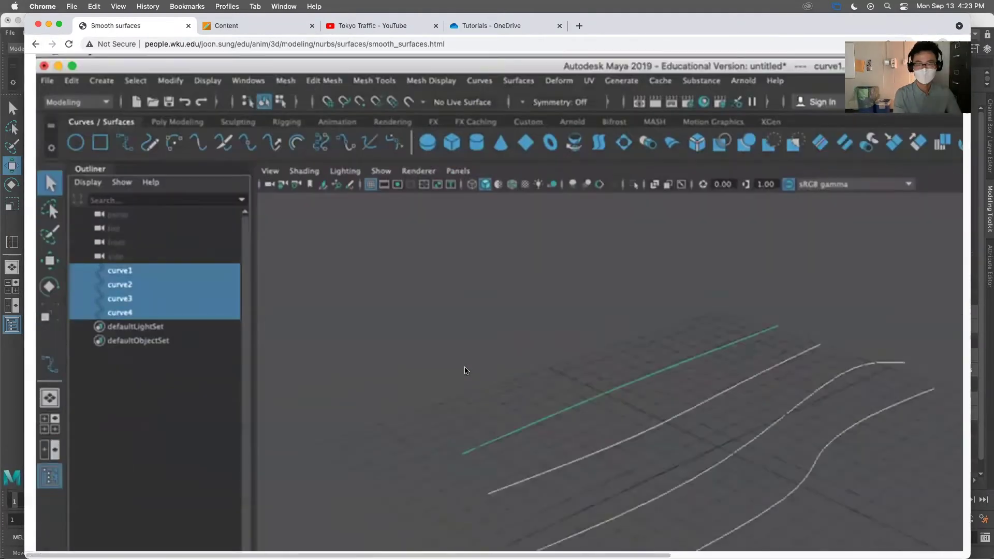
# Step: Examine the lofted surface examples on the Smooth surfaces page
pyautogui.scroll(-7, 467, 373)
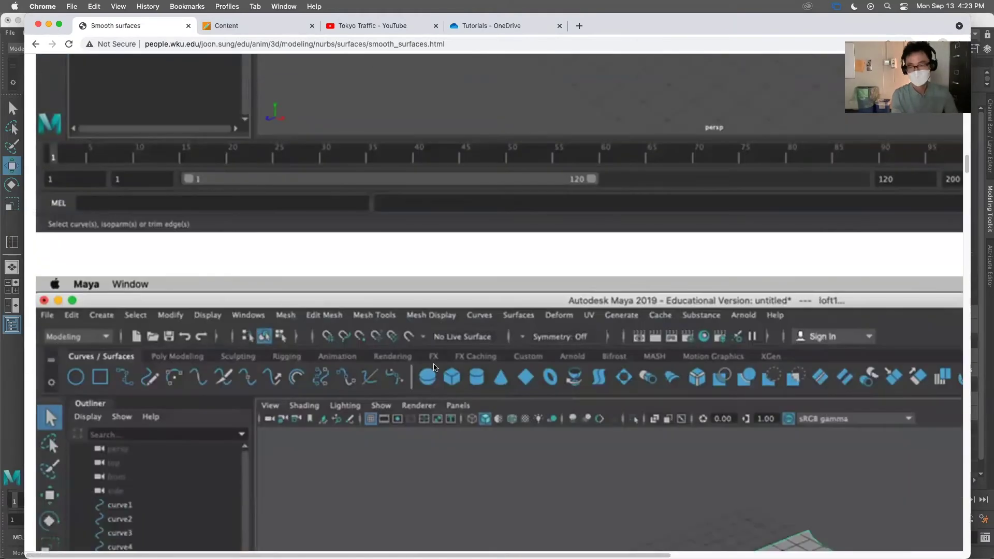
pyautogui.scroll(-20, 424, 378)
pyautogui.scroll(20, 425, 379)
pyautogui.scroll(-7, 418, 379)
# Step: Switch back to Maya and start a new scene without saving the wine glass scene
pyautogui.press('super+Tab')
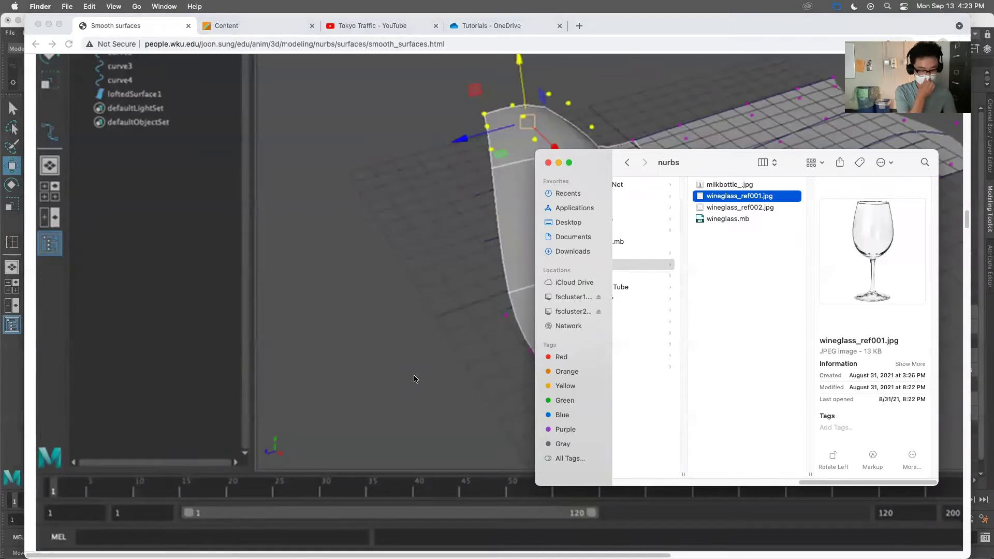
pyautogui.press('super+Tab')
pyautogui.press('super+Tab')
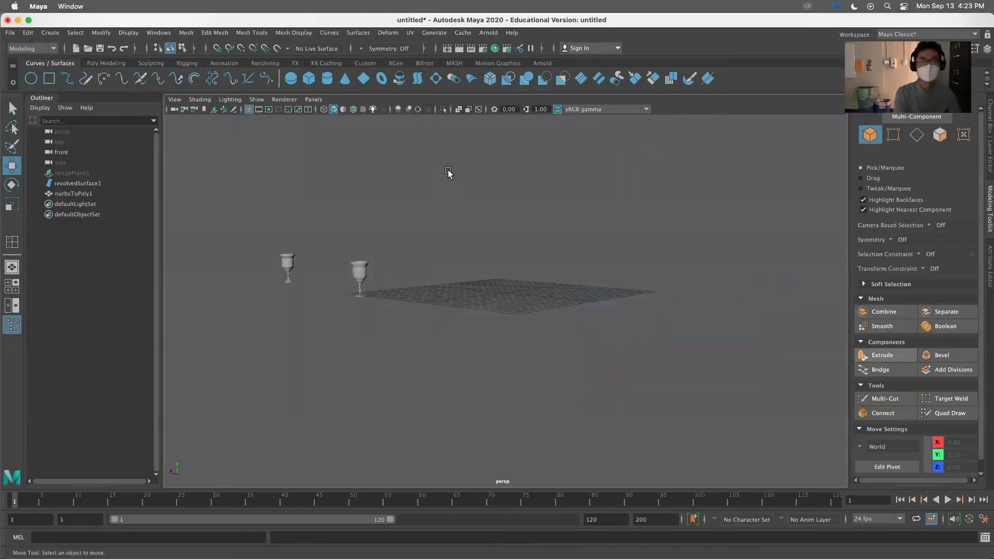
pyautogui.keyDown('alt'); pyautogui.moveTo(561, 279); pyautogui.dragTo(571, 246); pyautogui.keyUp('alt')
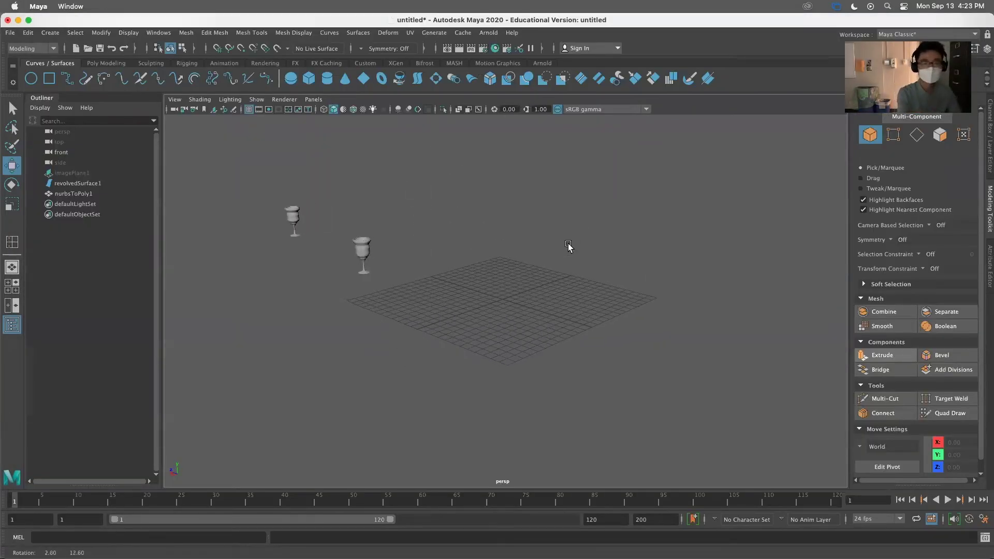
pyautogui.click(10, 33)
pyautogui.click(24, 52)
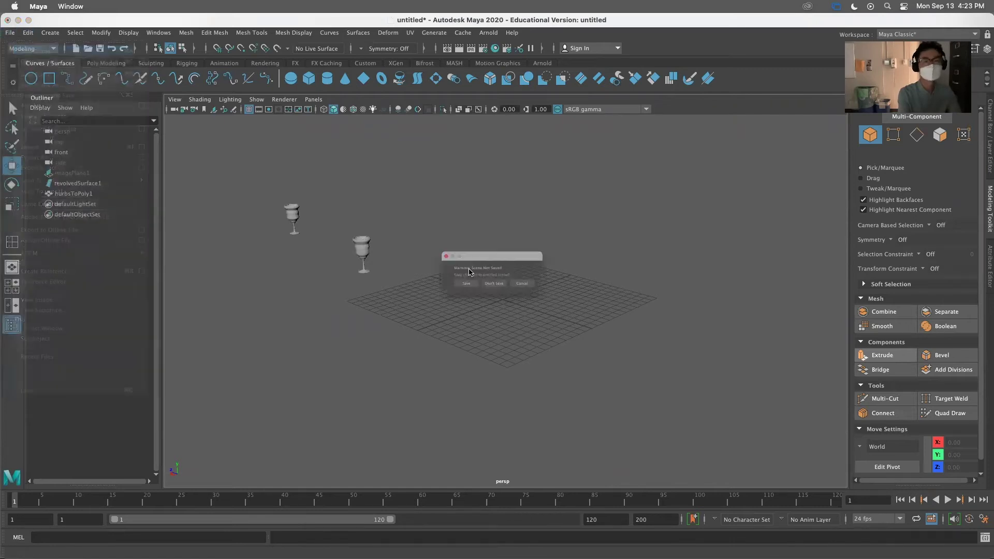
pyautogui.click(496, 288)
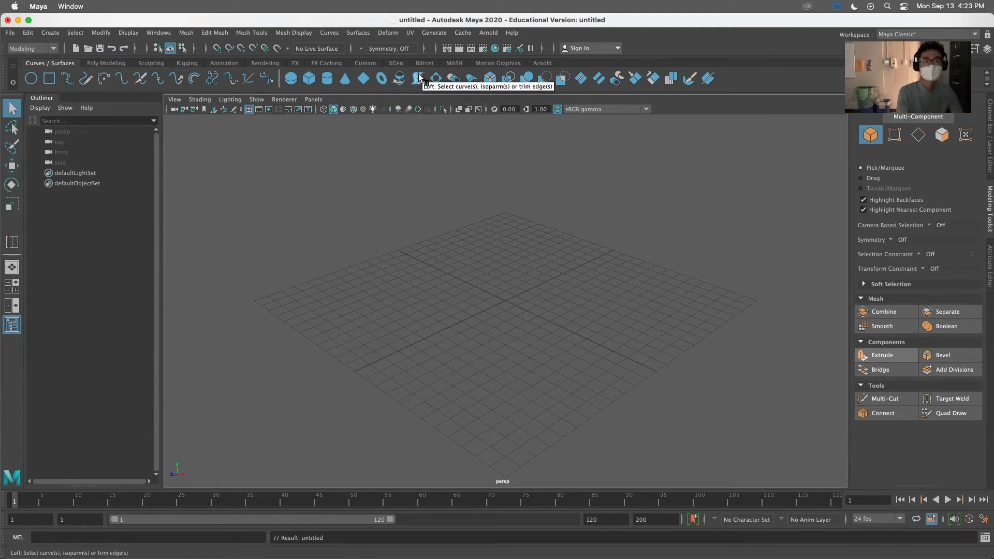
# Step: Switch to Chrome and look through the rebuild and birail surface examples on the Smooth surfaces page
pyautogui.press('super+Tab')
pyautogui.press('super+Tab')
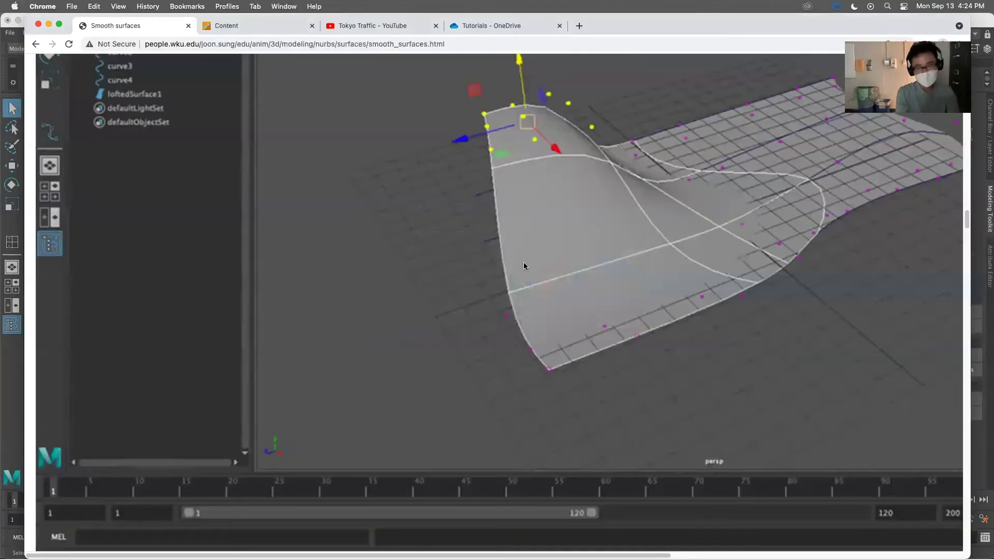
pyautogui.scroll(-10, 466, 289)
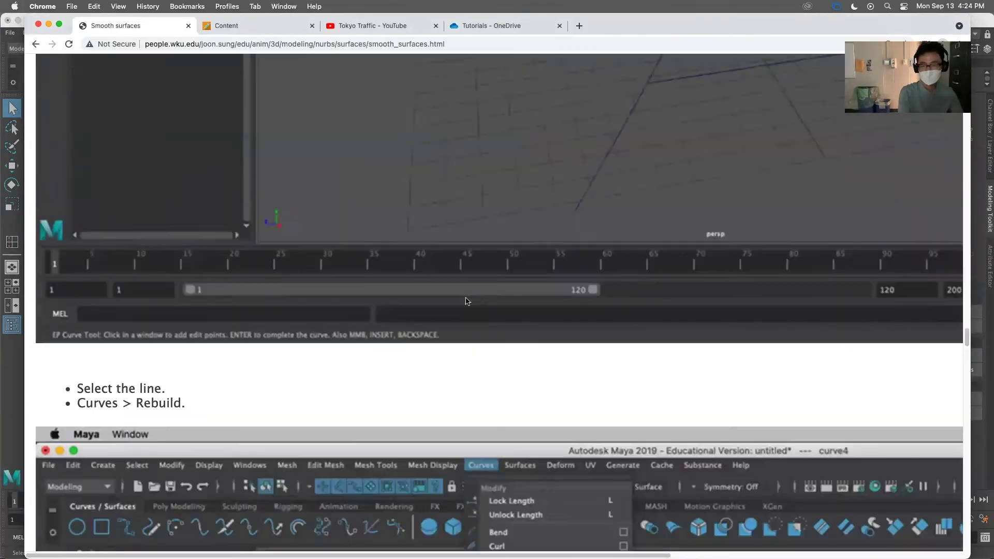
pyautogui.scroll(-5, 464, 254)
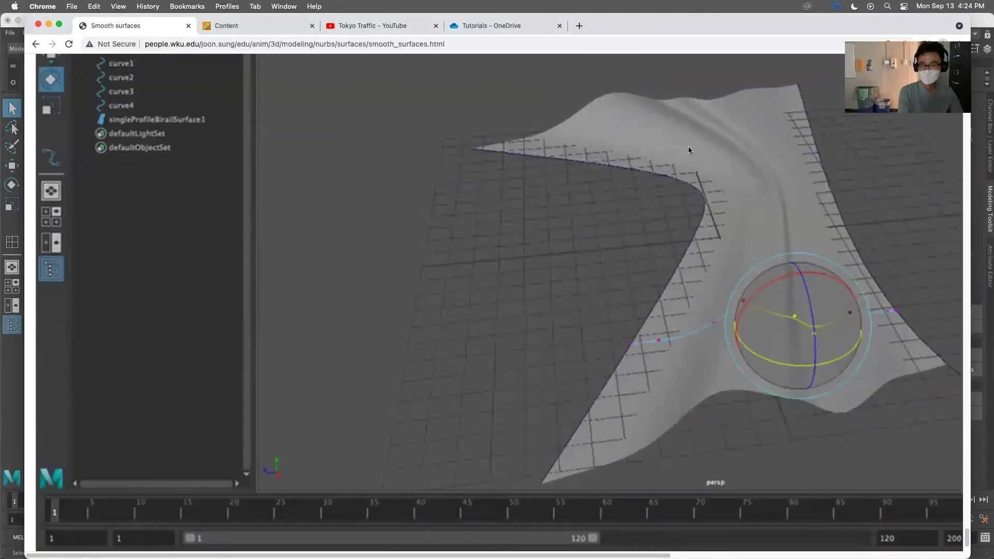
pyautogui.scroll(2, 688, 208)
pyautogui.scroll(-6, 691, 269)
pyautogui.scroll(4, 696, 285)
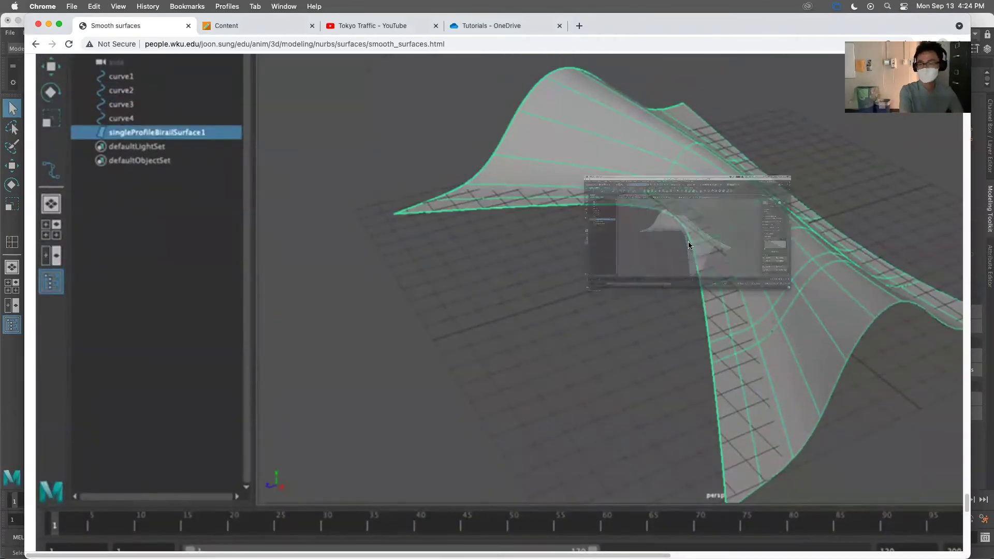
pyautogui.scroll(-5, 672, 327)
pyautogui.scroll(-6, 671, 327)
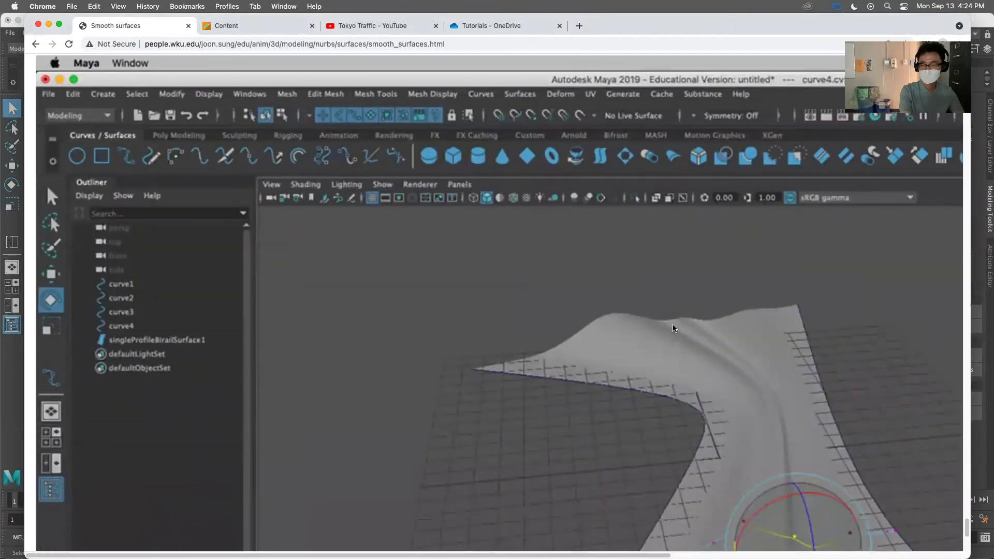
# Step: Switch back to Maya and display the polygon modeling tools
pyautogui.press('super+Tab')
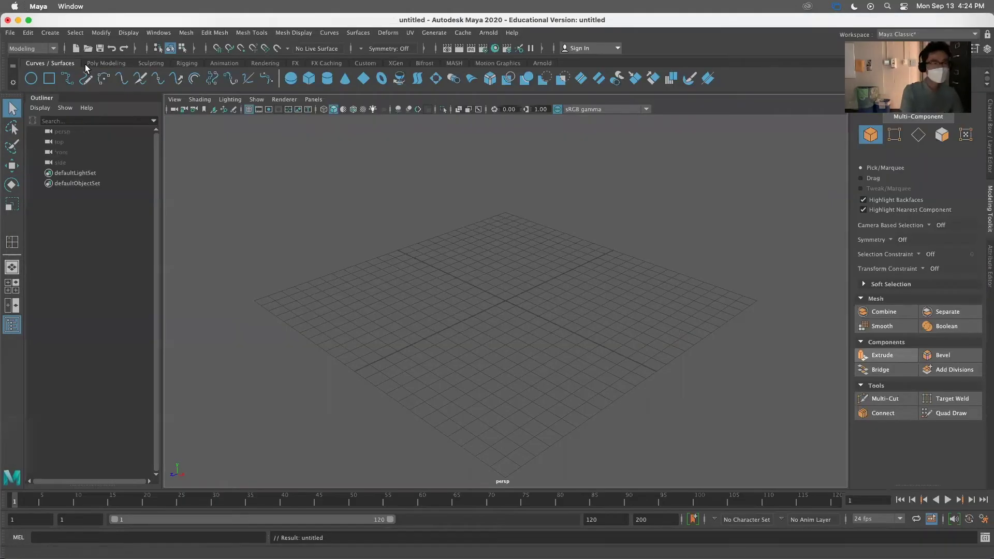
pyautogui.click(105, 63)
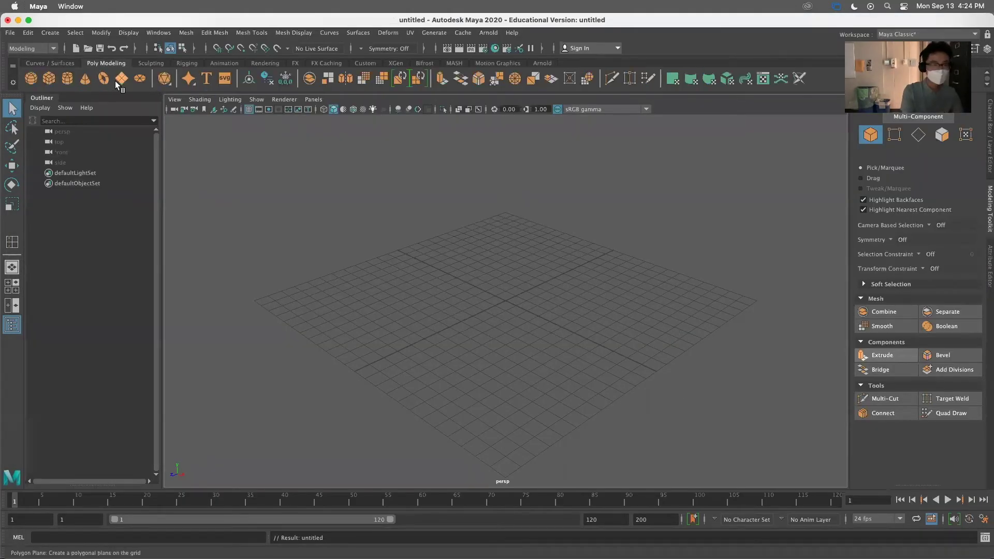
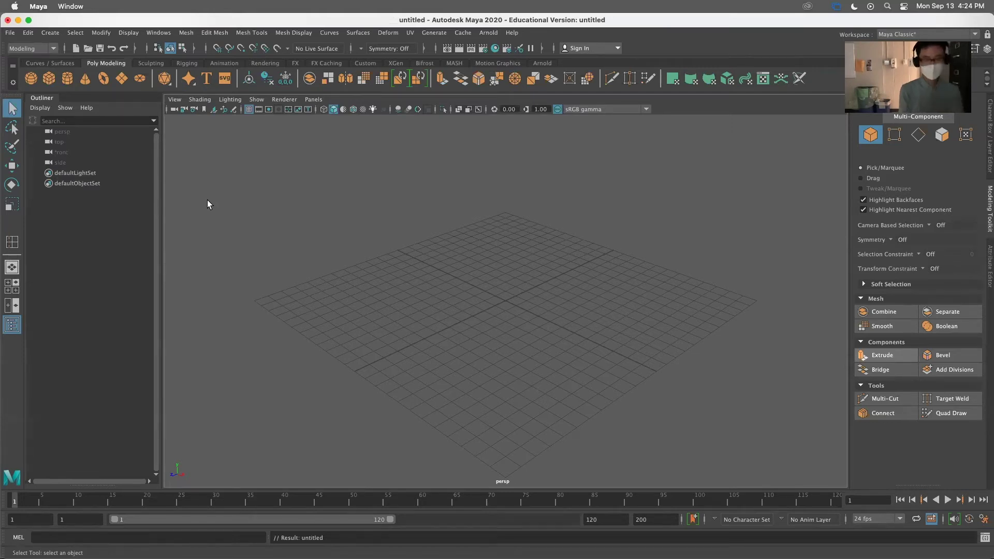
# Step: Switch to Chrome to look over the birail surface example on the Smooth surfaces page, and return to Maya
pyautogui.press('super+Tab')
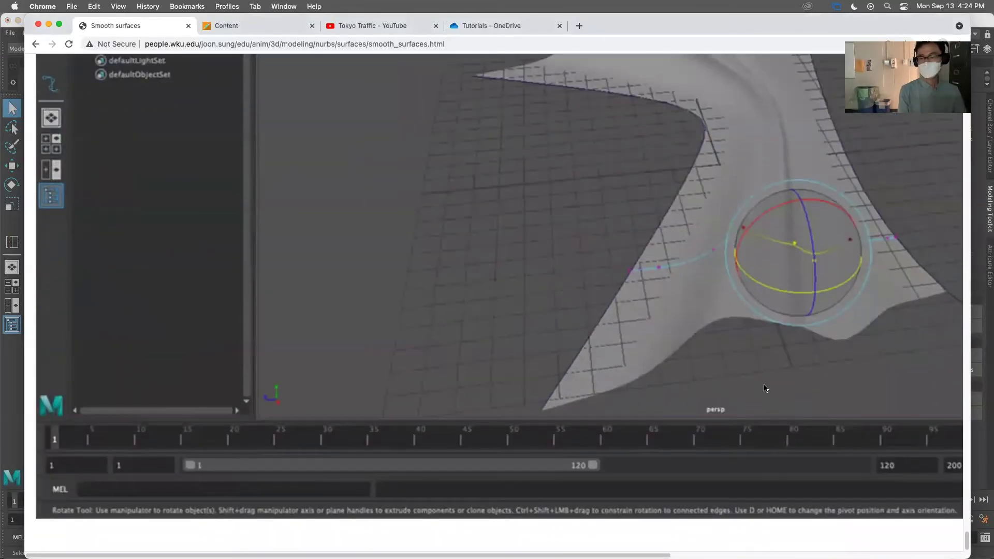
pyautogui.scroll(-3, 646, 352)
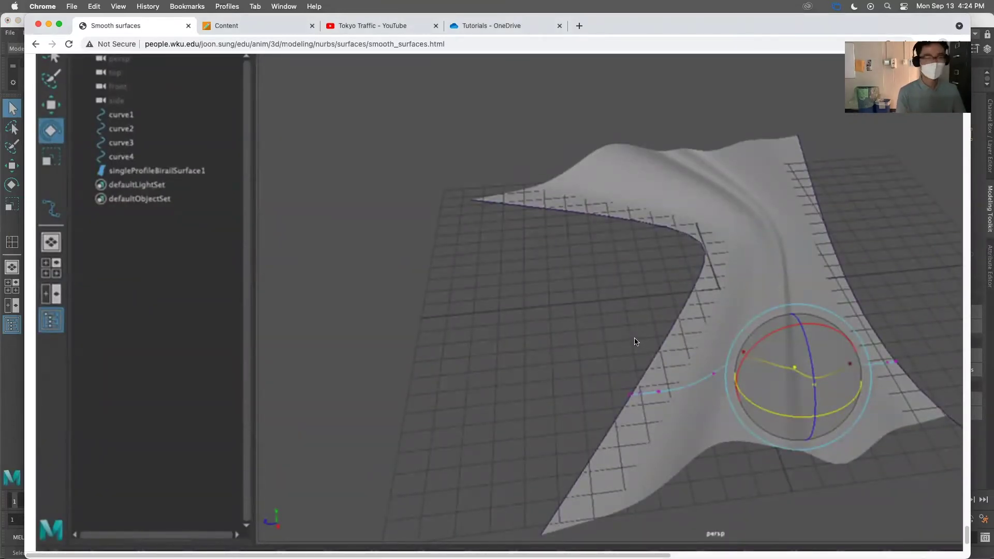
pyautogui.press('super+Tab')
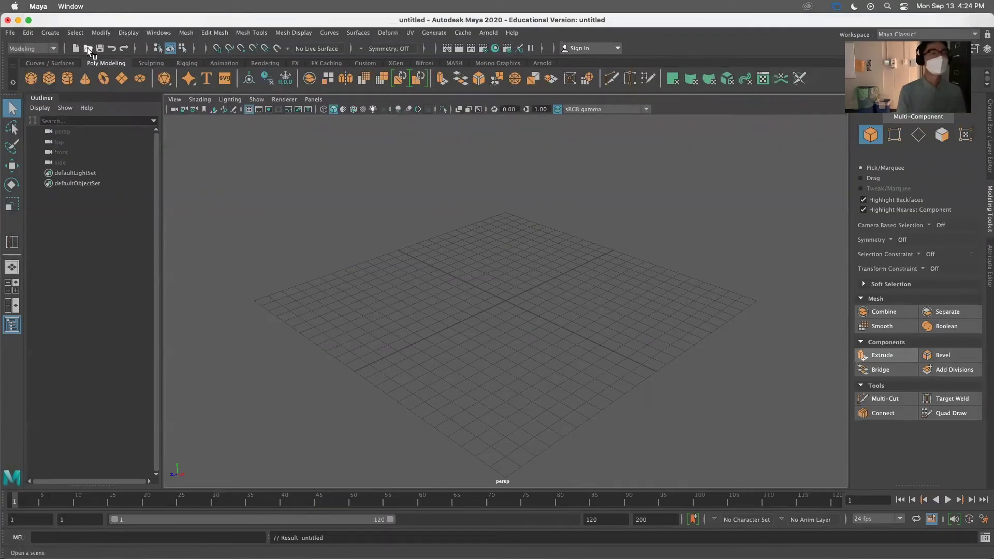
# Step: Draw a straight horizontal curve across the upper part of the top view with the EP Curve Tool
pyautogui.click(45, 63)
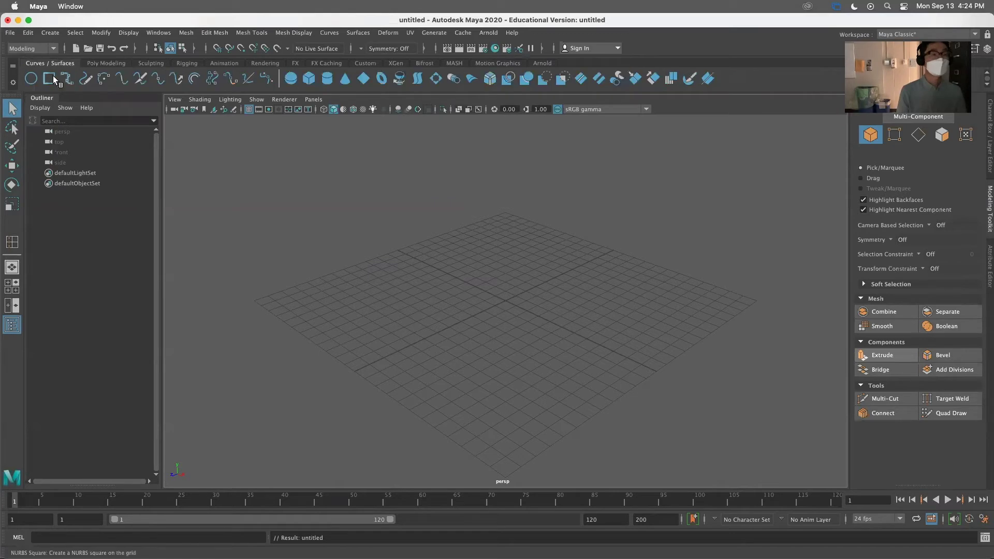
pyautogui.click(66, 78)
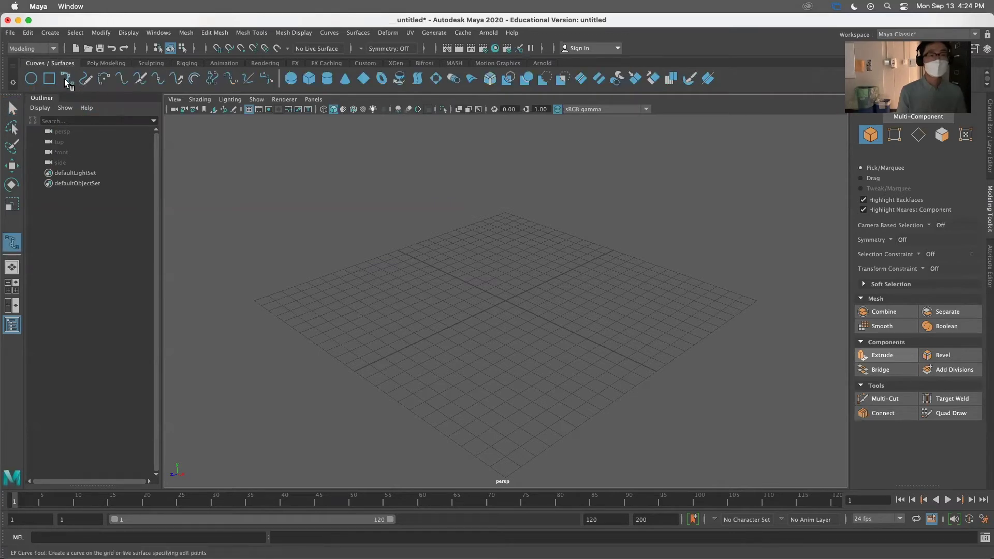
pyautogui.press('space')
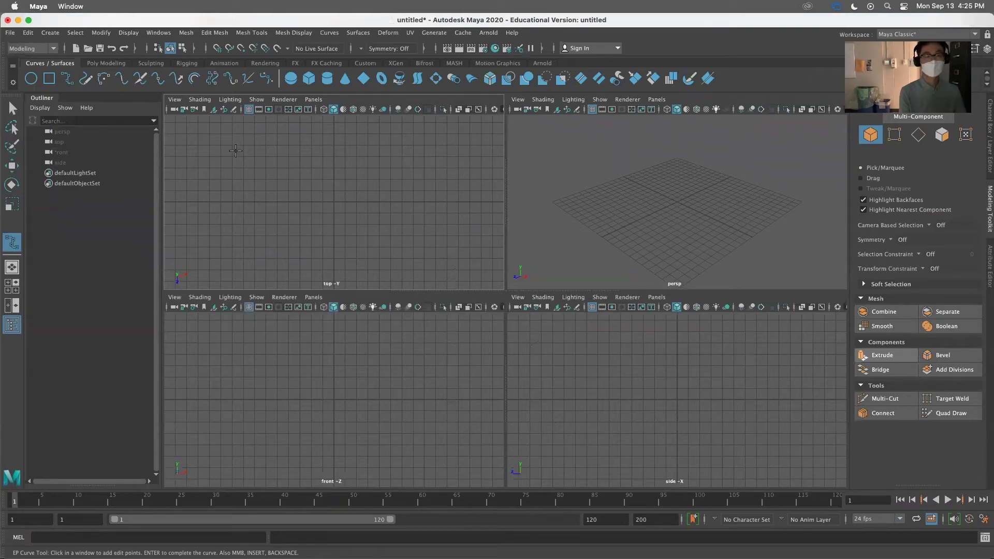
pyautogui.click(235, 151)
pyautogui.moveTo(357, 151); pyautogui.dragTo(432, 150)
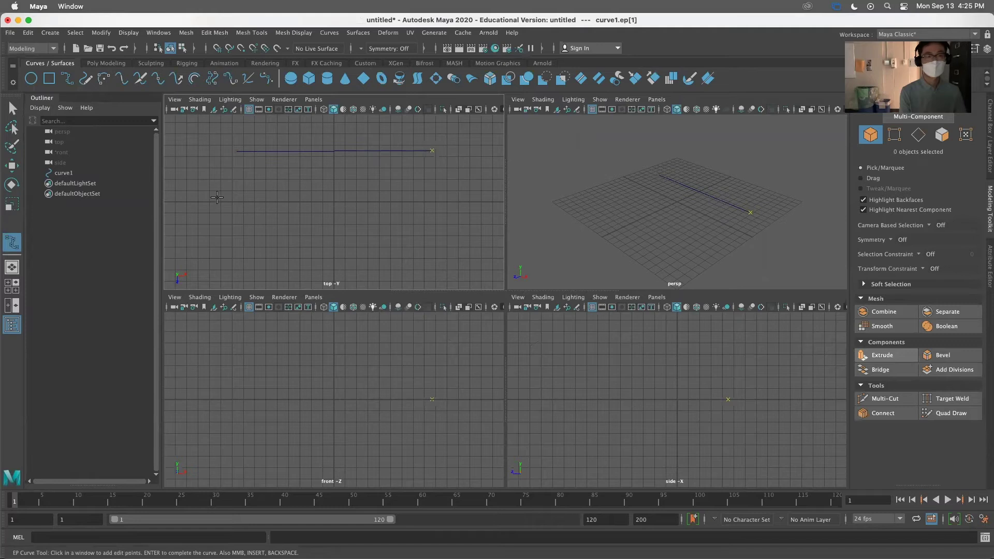
pyautogui.press('q')
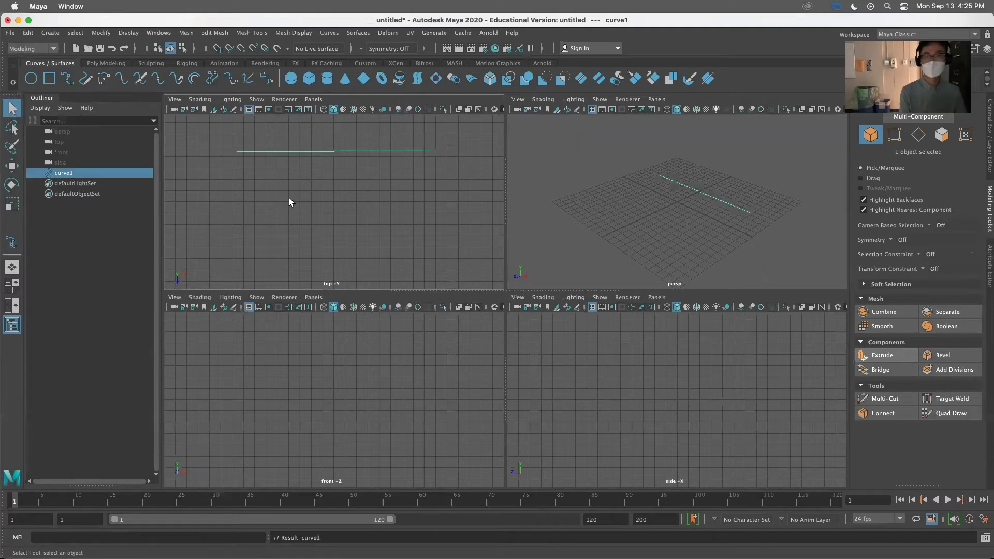
# Step: Draw a second straight EP curve below the first one in the top view, roughly parallel and equally long
pyautogui.click(66, 79)
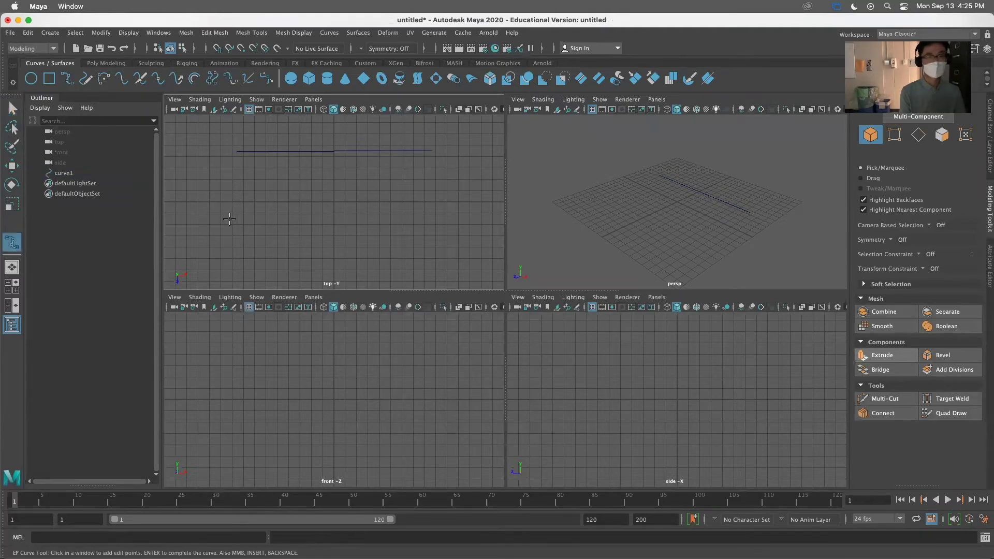
pyautogui.click(244, 233)
pyautogui.moveTo(435, 232)
pyautogui.mouseDown()
pyautogui.moveTo(444, 229)
pyautogui.moveTo(437, 233)
pyautogui.mouseUp()
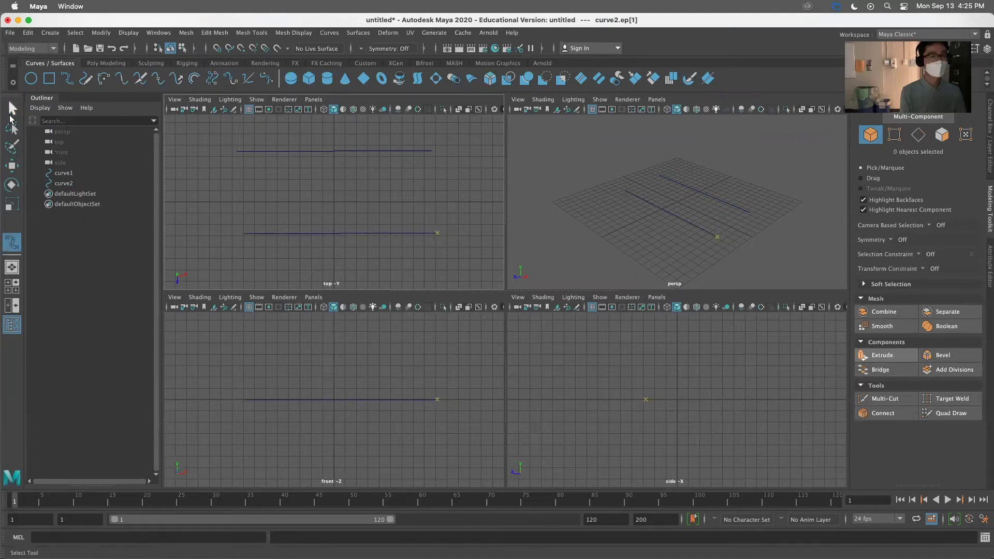
pyautogui.click(10, 116)
# Step: Select both curves in the perspective view and maximize that view
pyautogui.moveTo(635, 180); pyautogui.dragTo(660, 231)
pyautogui.press('space')
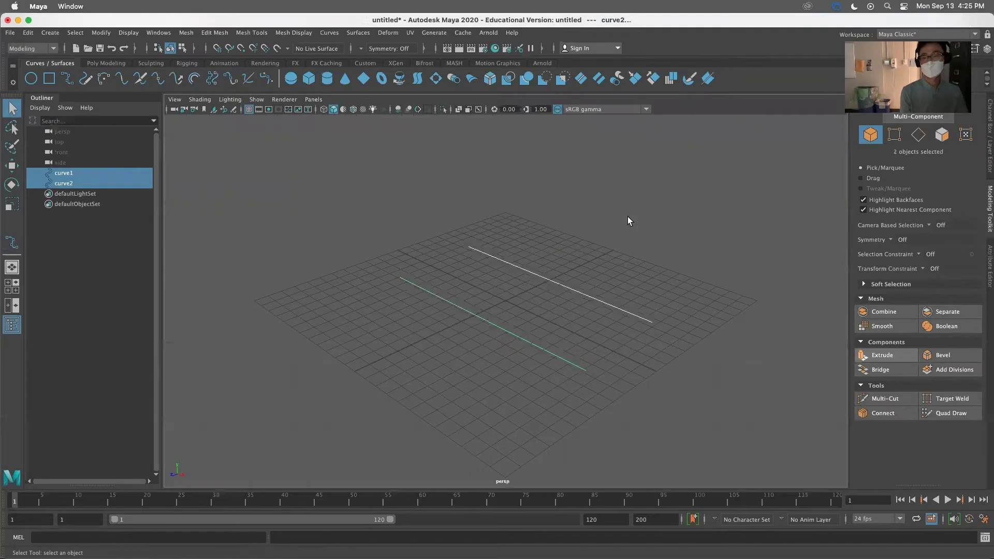
pyautogui.keyDown('alt'); pyautogui.moveTo(417, 191); pyautogui.dragTo(533, 220); pyautogui.keyUp('alt')
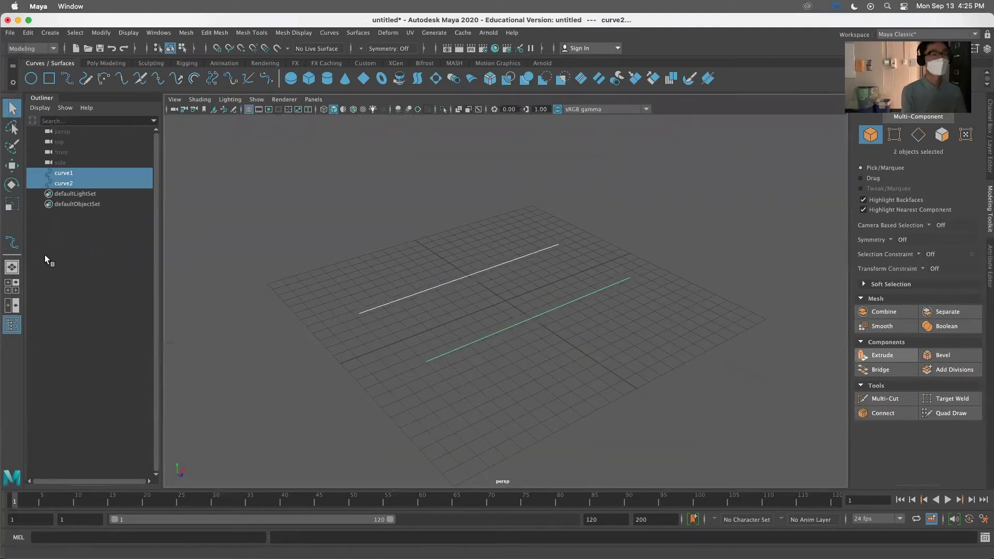
# Step: Rename the two curves with the presenter's first name, followed by 1 for the first and 2 for the second
pyautogui.click(61, 173)
pyautogui.doubleClick(62, 175)
pyautogui.write('joon')
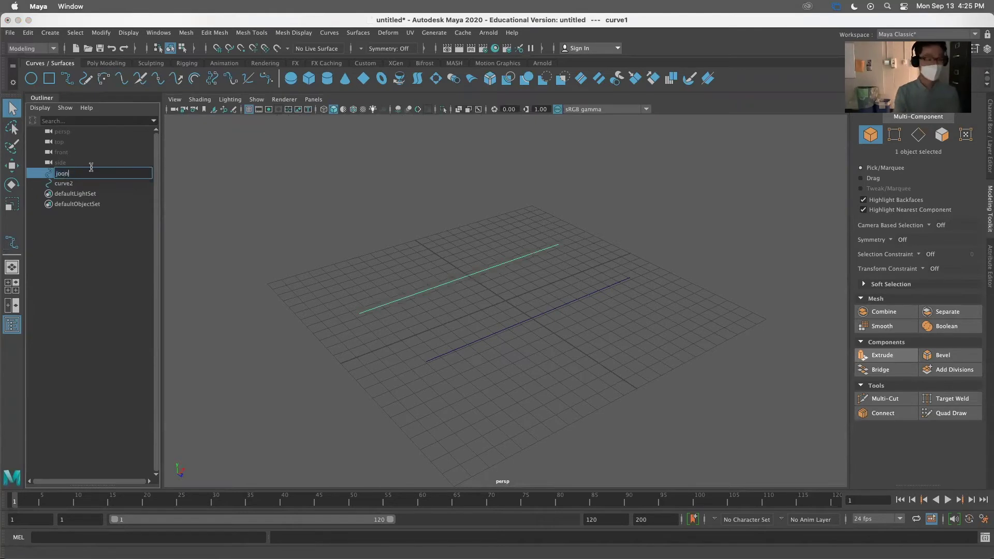
pyautogui.write('1')
pyautogui.press('Return')
pyautogui.doubleClick(61, 184)
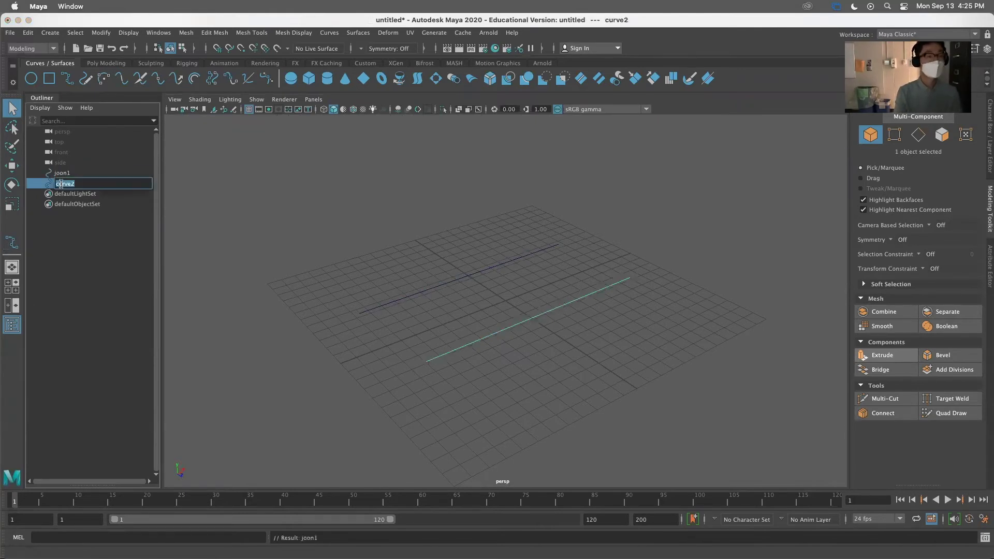
pyautogui.write('joon')
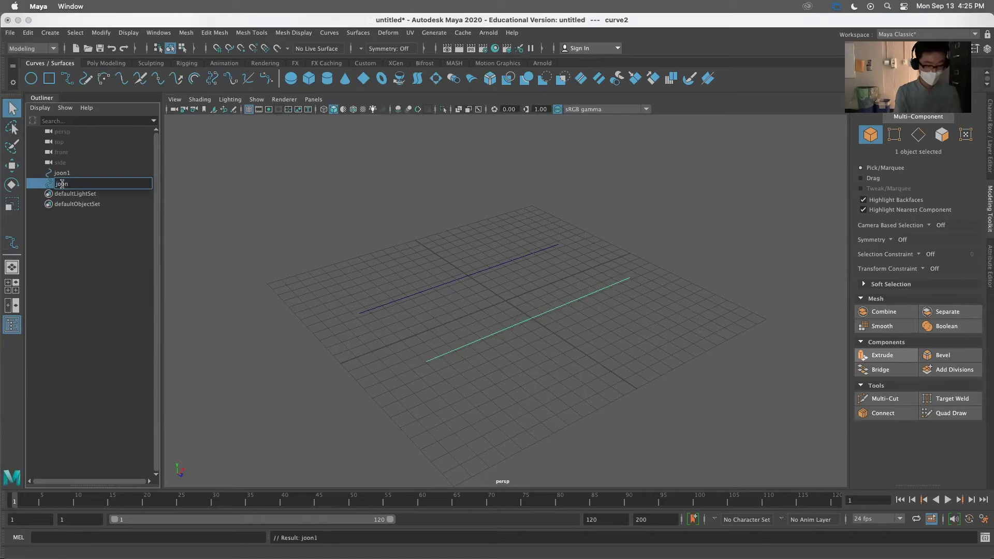
pyautogui.write('2')
pyautogui.press('Return')
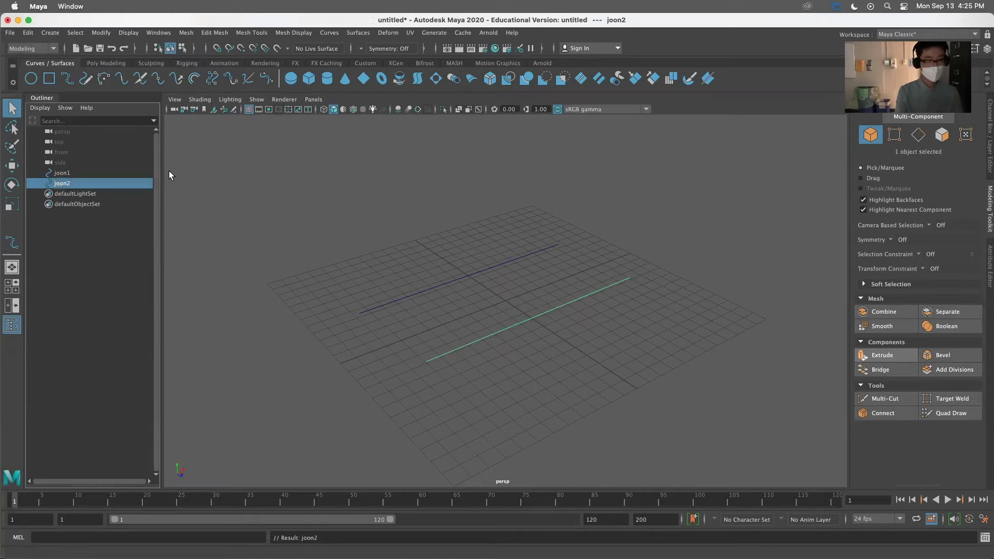
# Step: Hide the Outliner, inspect the two curves in the perspective view, and show the Outliner again
pyautogui.click(34, 97)
pyautogui.moveTo(319, 233); pyautogui.dragTo(451, 399)
pyautogui.keyDown('alt'); pyautogui.moveTo(366, 358); pyautogui.dragTo(422, 311); pyautogui.keyUp('alt')
pyautogui.moveTo(566, 407)
pyautogui.keyDown('alt'); pyautogui.mouseDown()
pyautogui.moveTo(557, 445)
pyautogui.moveTo(523, 415)
pyautogui.moveTo(573, 406)
pyautogui.mouseUp(); pyautogui.keyUp('alt')
pyautogui.click(559, 384)
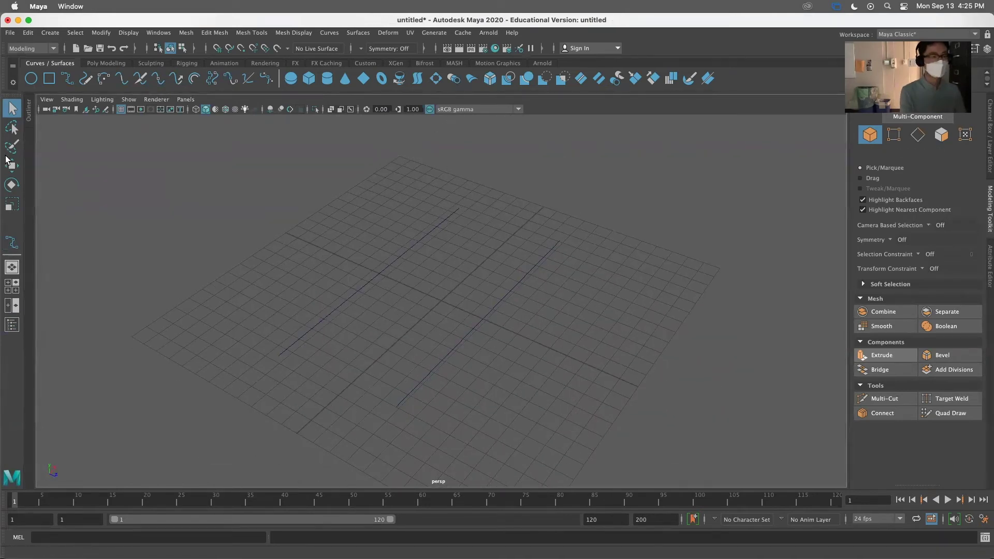
pyautogui.click(12, 325)
# Step: Select the two renamed curves alternately in the Outliner to identify each one in the viewport
pyautogui.moveTo(389, 261); pyautogui.dragTo(554, 357)
pyautogui.click(96, 235)
pyautogui.click(59, 174)
pyautogui.click(58, 184)
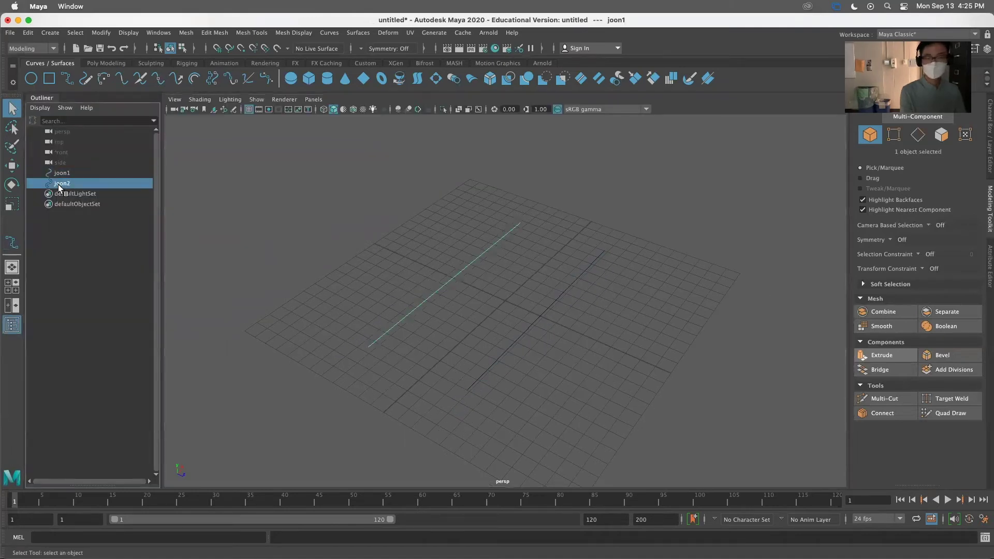
pyautogui.click(57, 176)
pyautogui.click(56, 180)
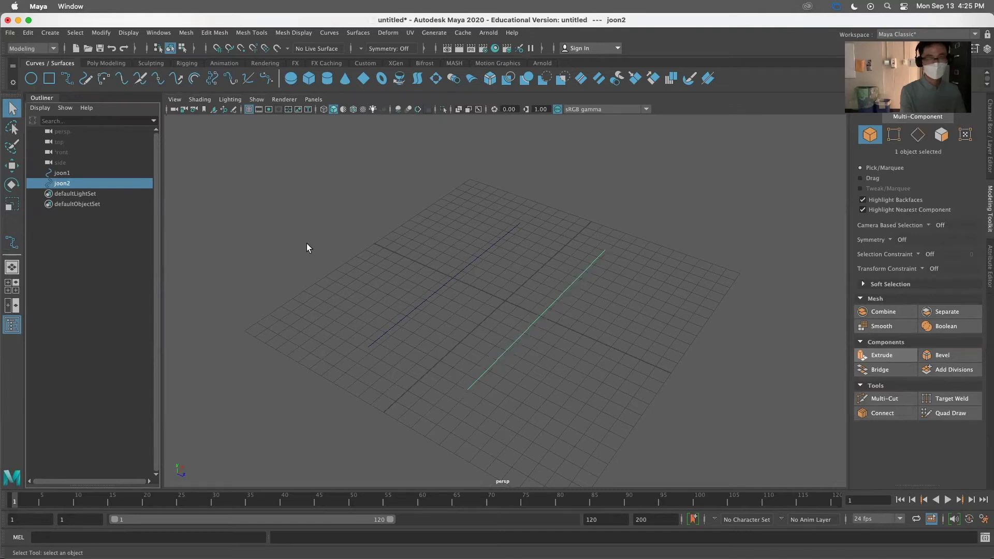
pyautogui.click(91, 172)
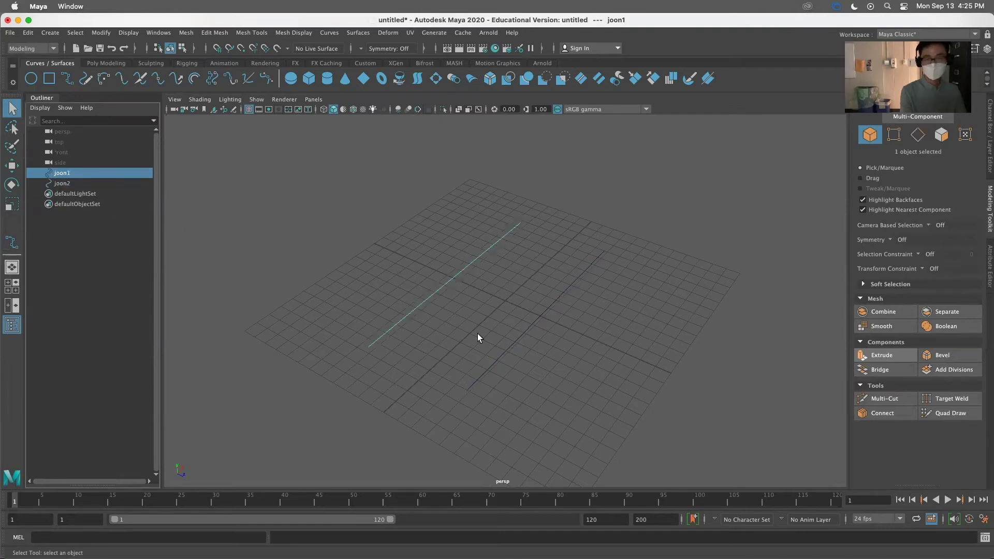
# Step: Hide the grid in the perspective view and demonstrate selecting both curves there, ending with nothing selected
pyautogui.click(249, 110)
pyautogui.moveTo(495, 313)
pyautogui.keyDown('alt'); pyautogui.mouseDown()
pyautogui.moveTo(506, 277)
pyautogui.moveTo(463, 333)
pyautogui.moveTo(516, 321)
pyautogui.moveTo(473, 355)
pyautogui.moveTo(451, 332)
pyautogui.moveTo(470, 335)
pyautogui.moveTo(467, 309)
pyautogui.moveTo(500, 321)
pyautogui.mouseUp(); pyautogui.keyUp('alt')
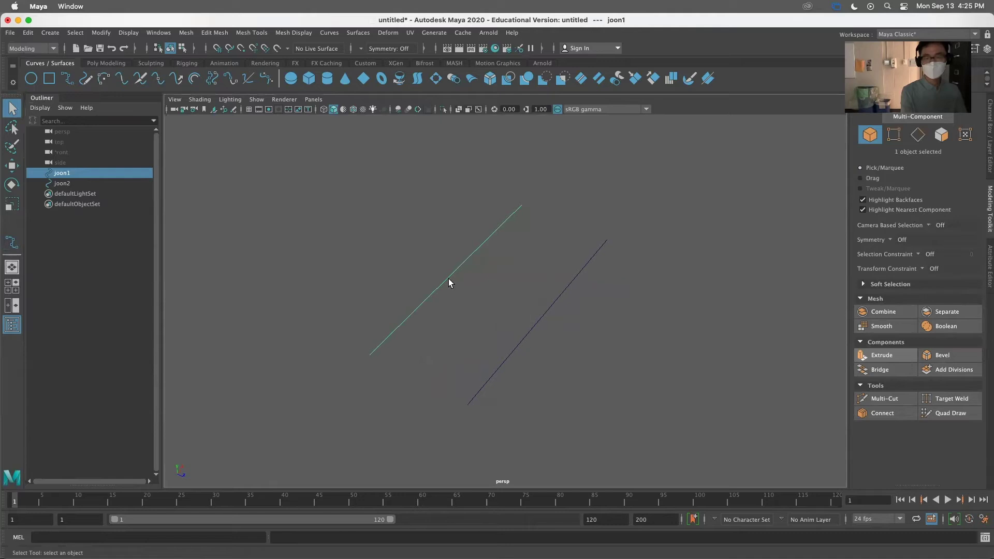
pyautogui.keyDown('shift'); pyautogui.click(541, 307); pyautogui.keyUp('shift')
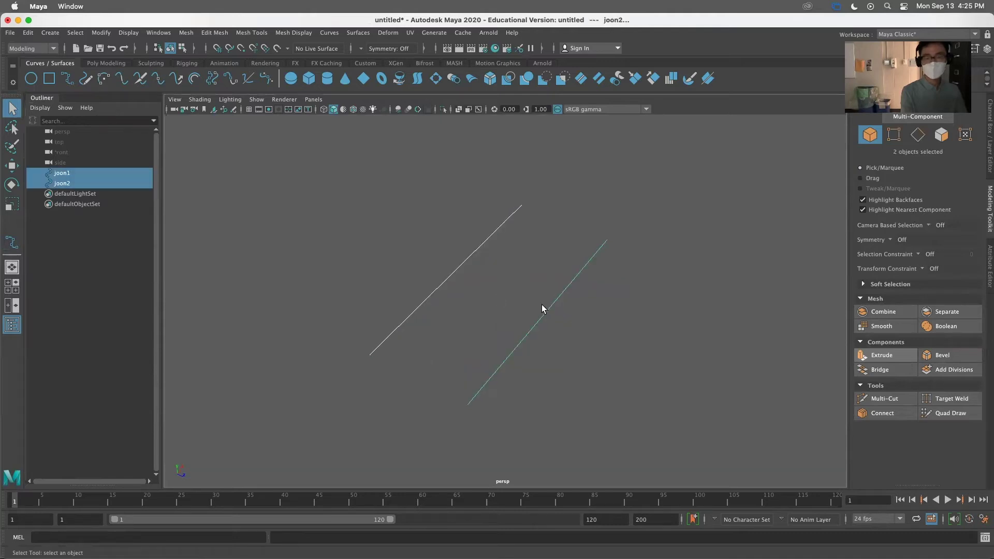
pyautogui.keyDown('alt'); pyautogui.moveTo(571, 335); pyautogui.dragTo(425, 306); pyautogui.keyUp('alt')
pyautogui.click(422, 280)
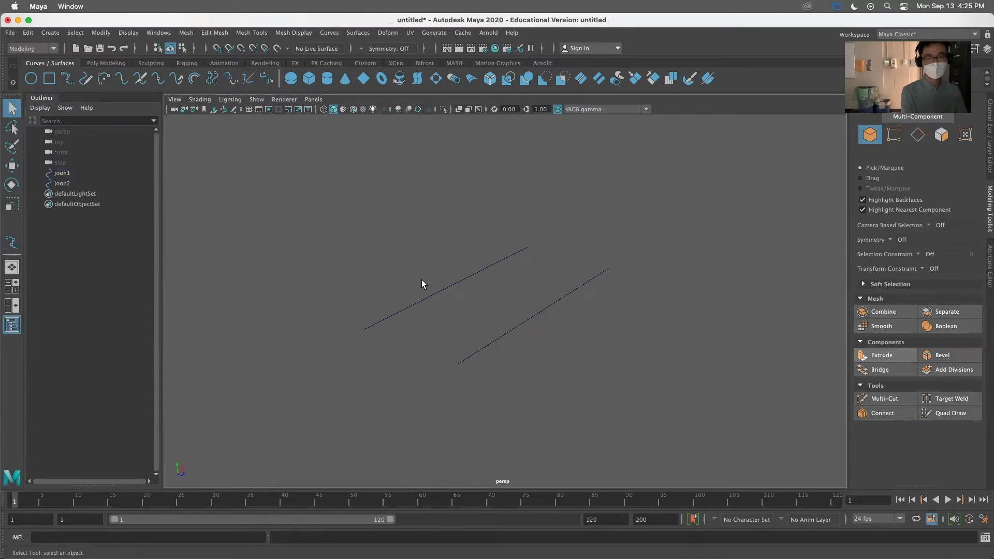
# Step: Demonstrate selecting the two curves in the Outliner in both orders, clearing the selection after each attempt
pyautogui.click(58, 174)
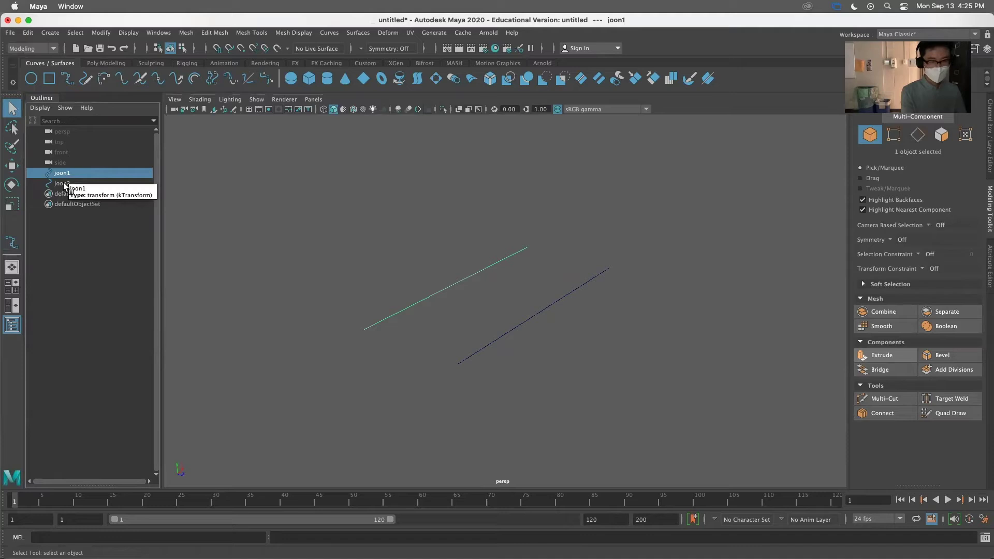
pyautogui.keyDown('shift'); pyautogui.click(67, 183); pyautogui.keyUp('shift')
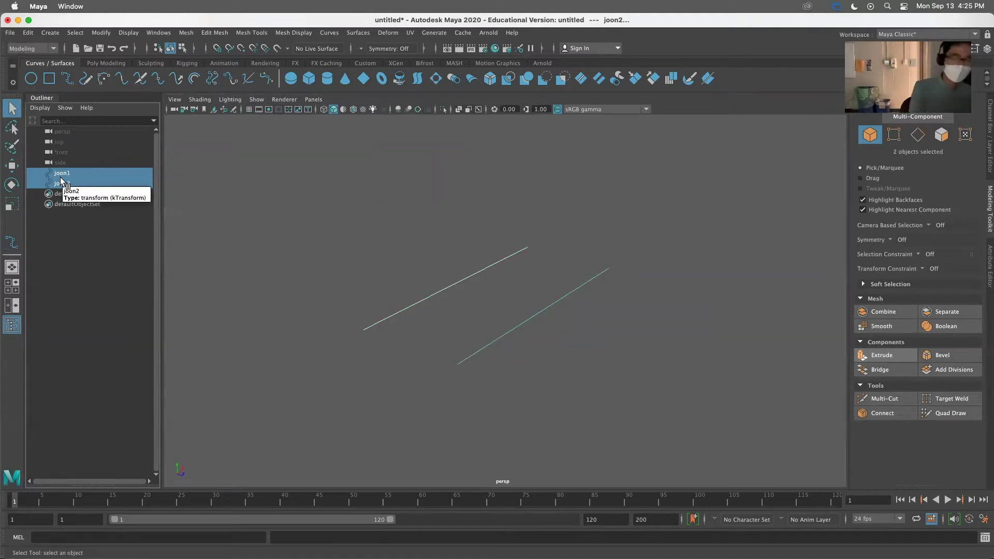
pyautogui.click(72, 242)
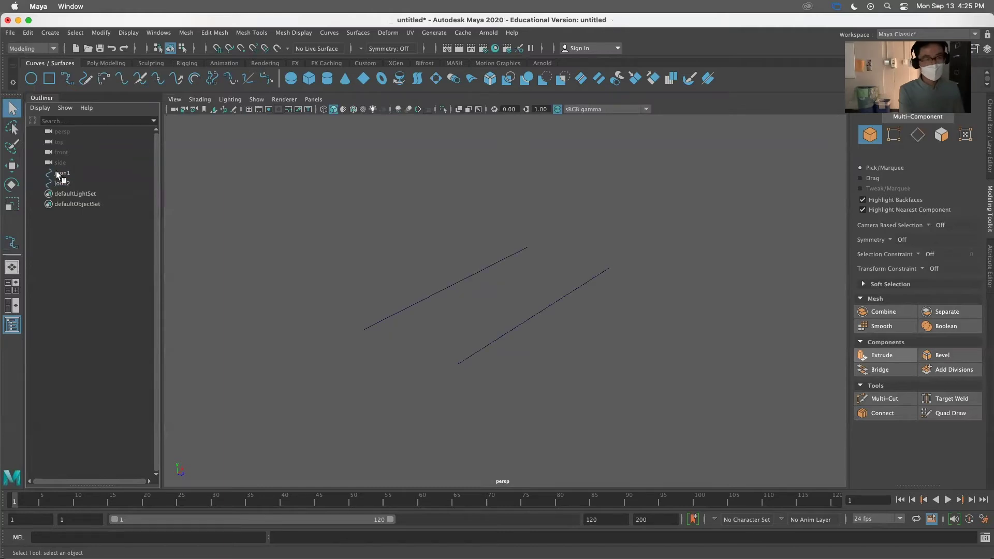
pyautogui.click(60, 173)
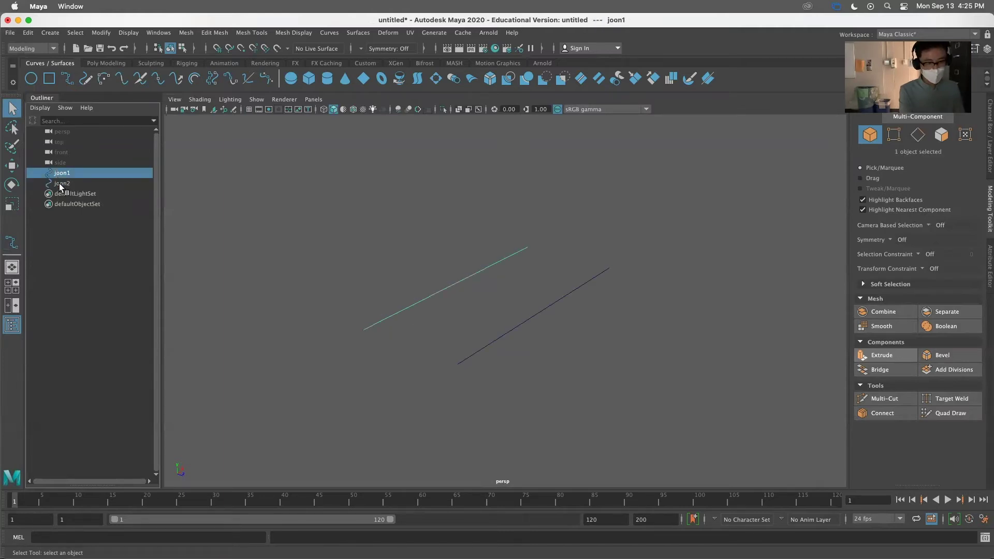
pyautogui.keyDown('shift'); pyautogui.click(59, 184); pyautogui.keyUp('shift')
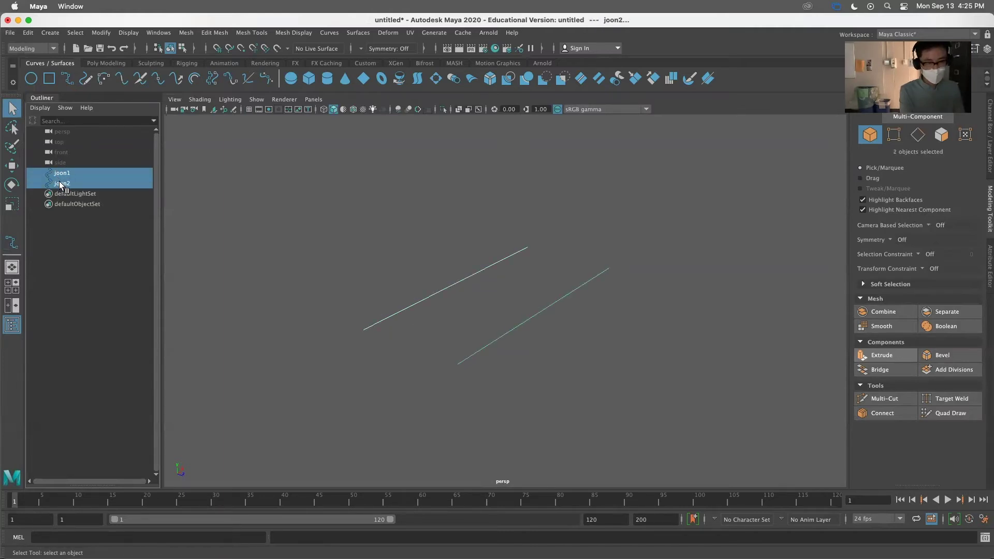
pyautogui.click(63, 185)
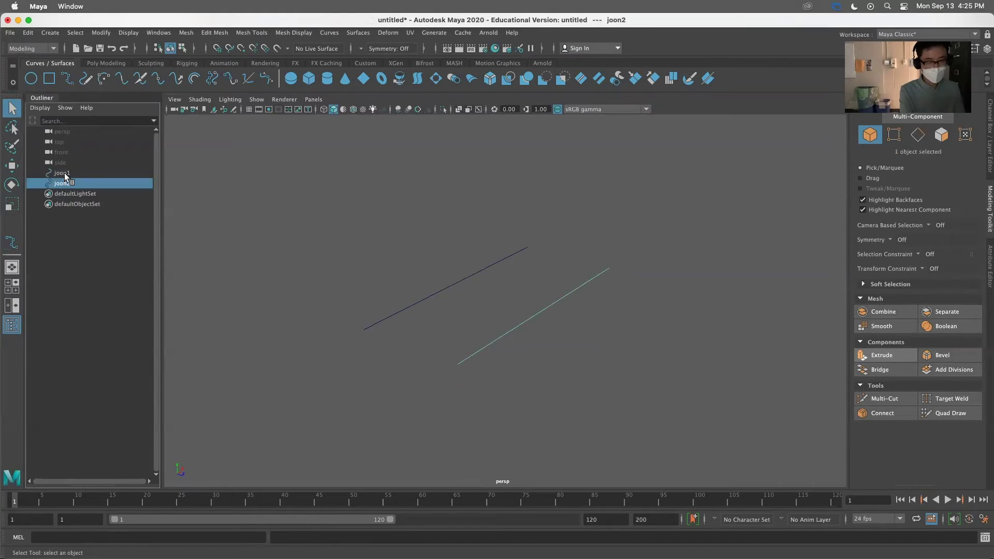
pyautogui.keyDown('shift'); pyautogui.click(63, 173); pyautogui.keyUp('shift')
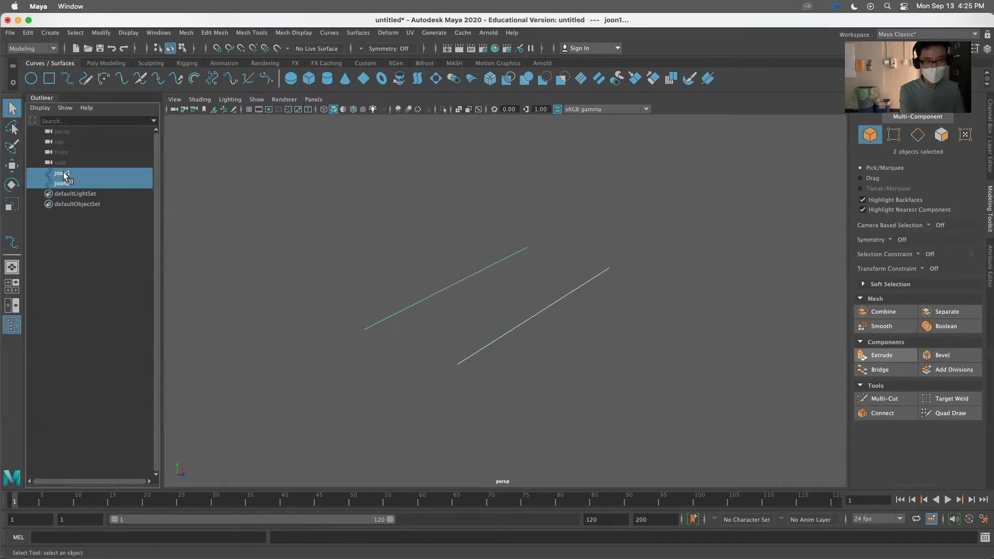
pyautogui.click(77, 253)
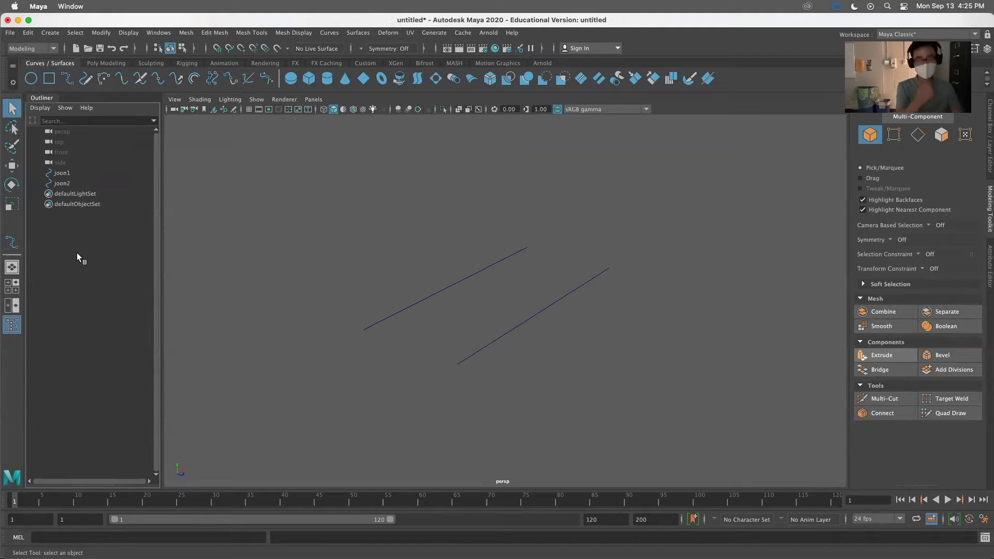
# Step: Loft a surface between the two curves, selecting the first curve before the second
pyautogui.click(70, 173)
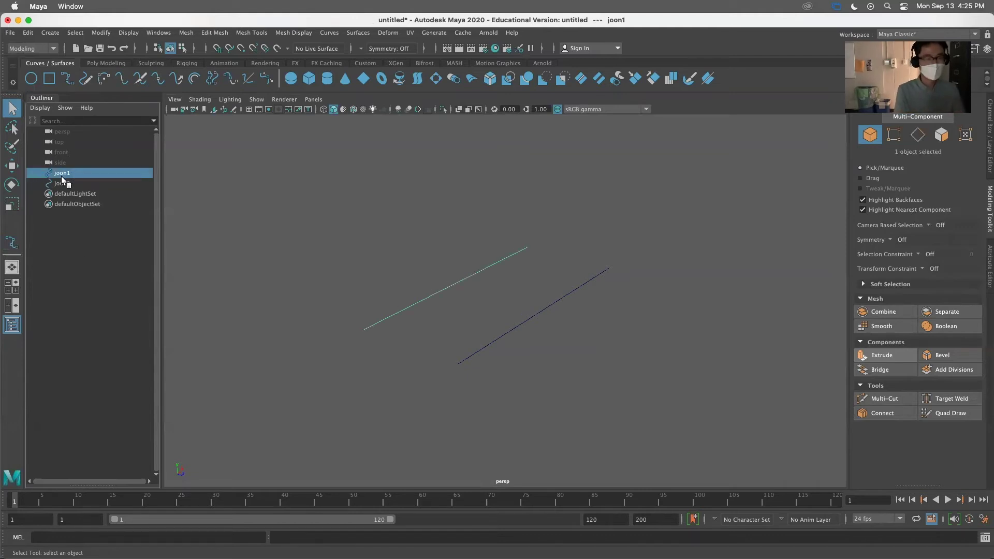
pyautogui.keyDown('shift'); pyautogui.click(62, 183); pyautogui.keyUp('shift')
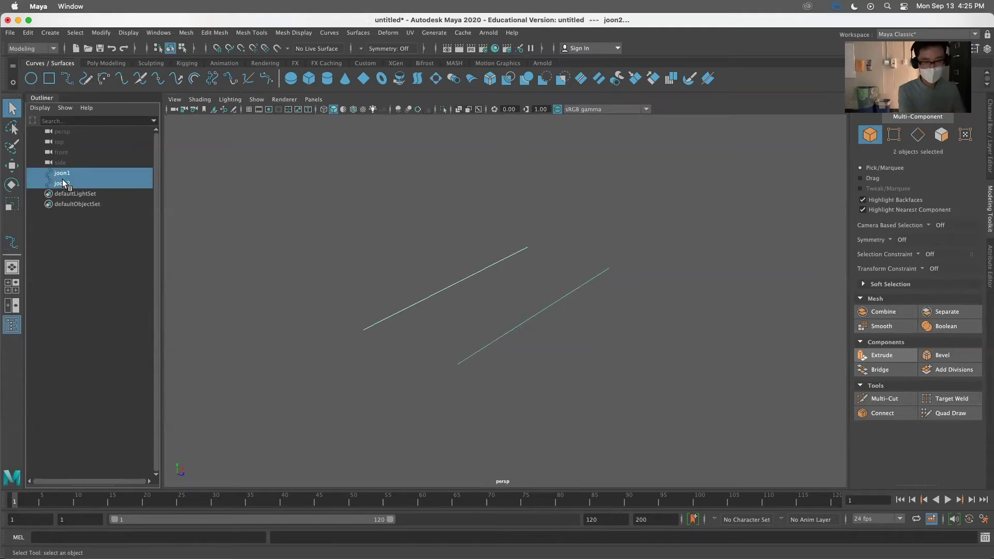
pyautogui.click(417, 79)
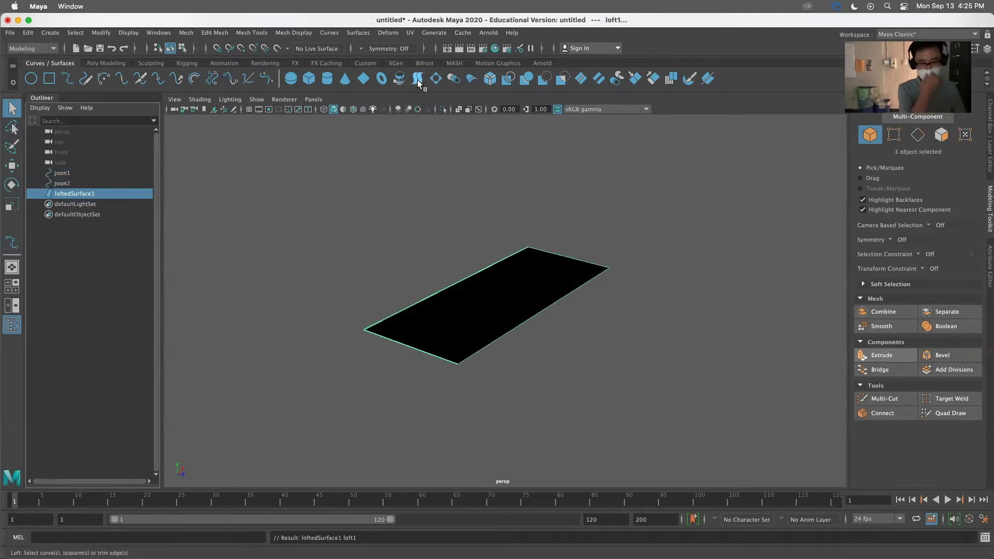
pyautogui.keyDown('alt'); pyautogui.moveTo(594, 303); pyautogui.dragTo(496, 309); pyautogui.keyUp('alt')
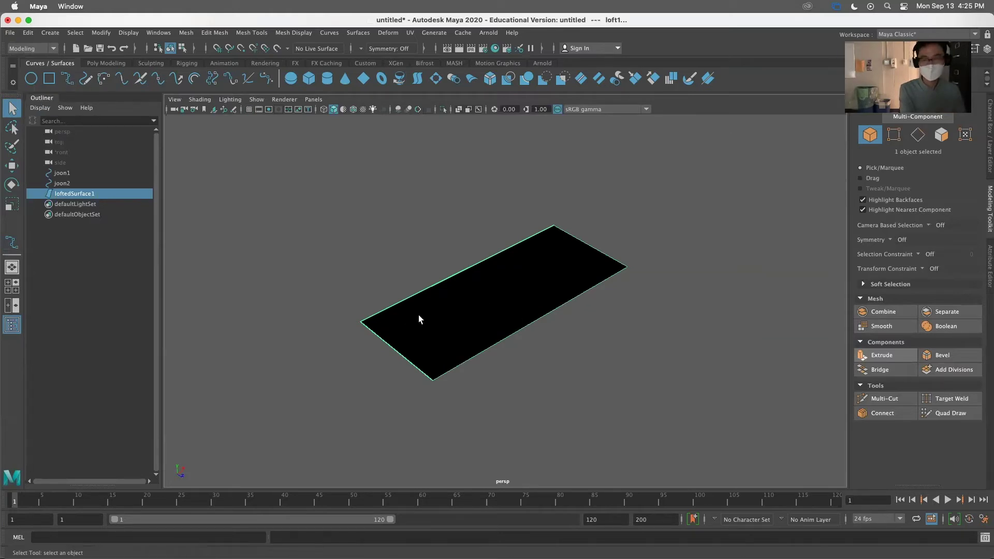
# Step: Undo the lofted surface so only the two curves remain, with nothing selected
pyautogui.keyDown('alt'); pyautogui.moveTo(428, 289); pyautogui.dragTo(467, 309); pyautogui.keyUp('alt')
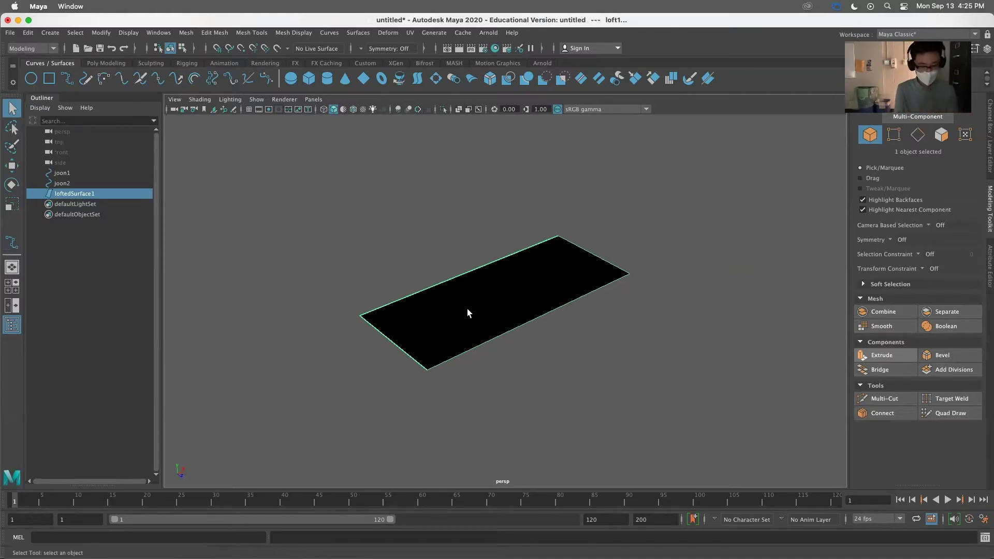
pyautogui.press('super+z')
pyautogui.click(289, 187)
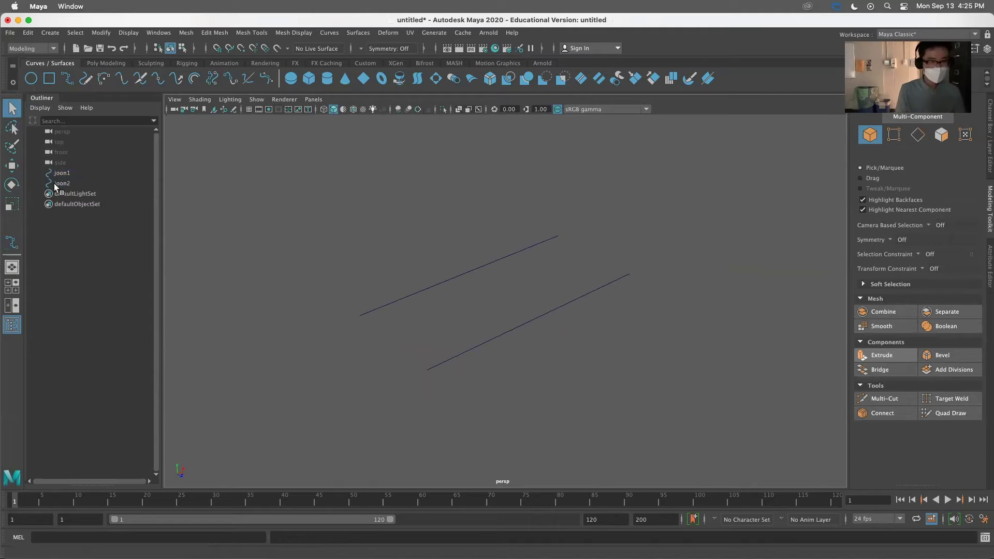
# Step: Loft a surface between the two curves, selecting the second curve before the first
pyautogui.click(54, 183)
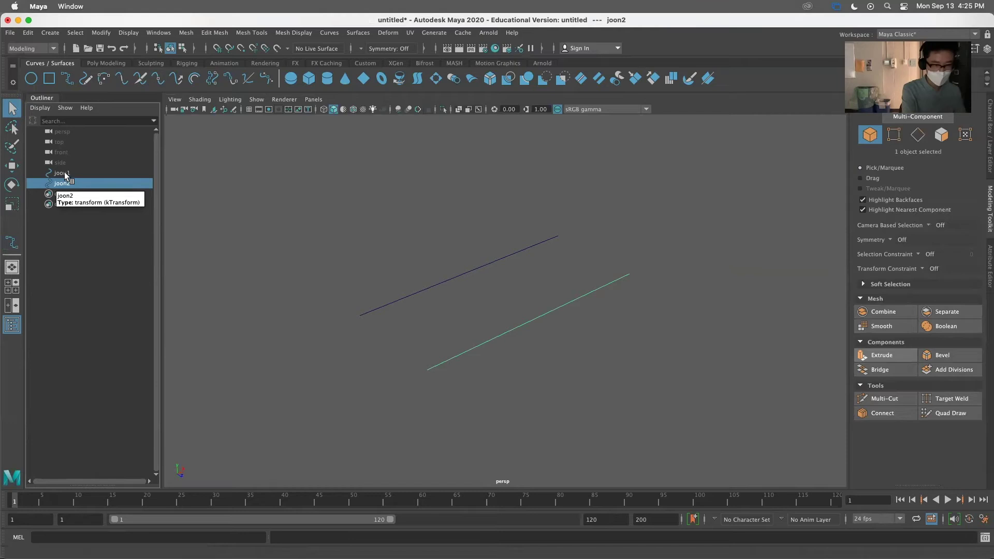
pyautogui.keyDown('shift'); pyautogui.click(64, 172); pyautogui.keyUp('shift')
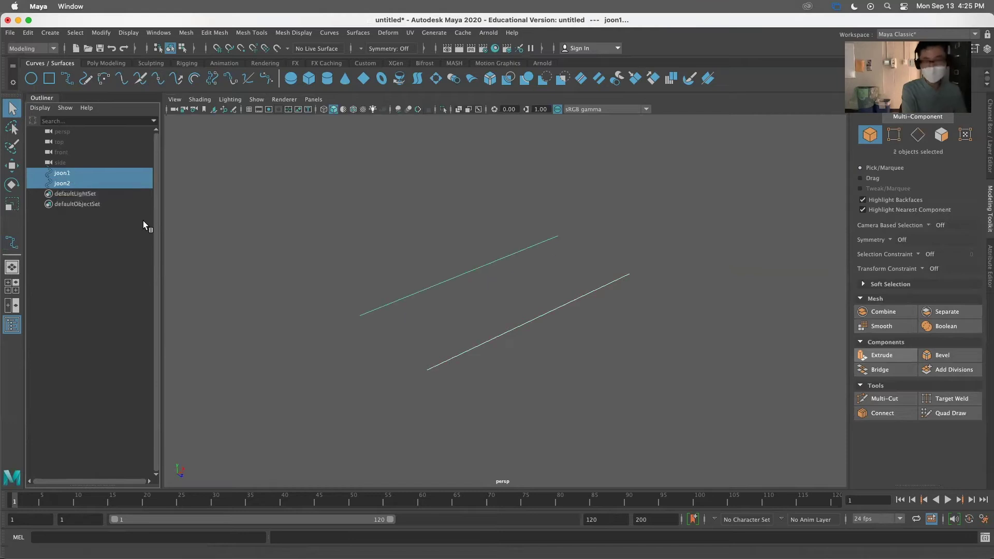
pyautogui.click(417, 80)
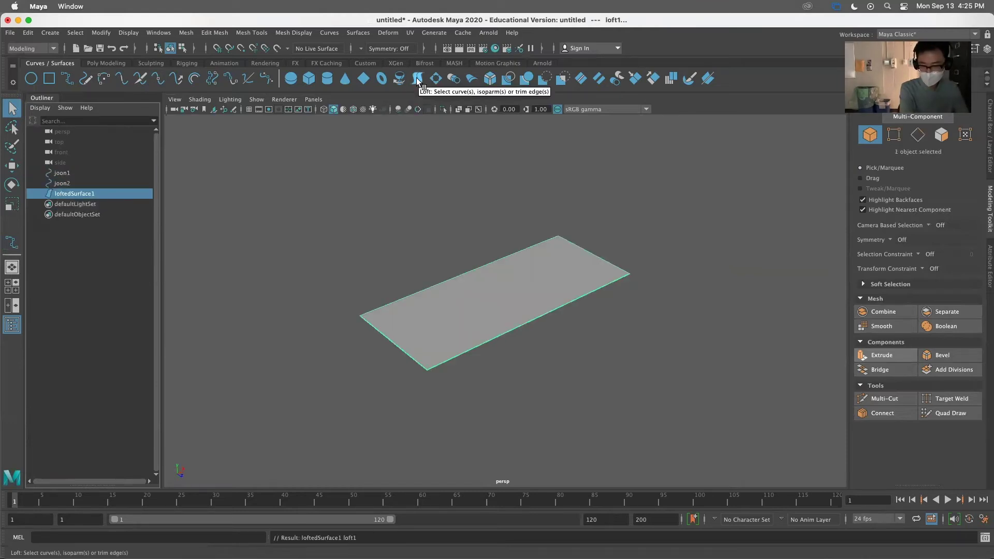
pyautogui.click(399, 241)
pyautogui.click(455, 309)
# Step: Undo the loft made in the reversed curve order and clear the selection
pyautogui.hotkey('ctrl', 'z')
pyautogui.hotkey('ctrl', 'z')
pyautogui.hotkey('ctrl', 'z')
pyautogui.click(376, 255)
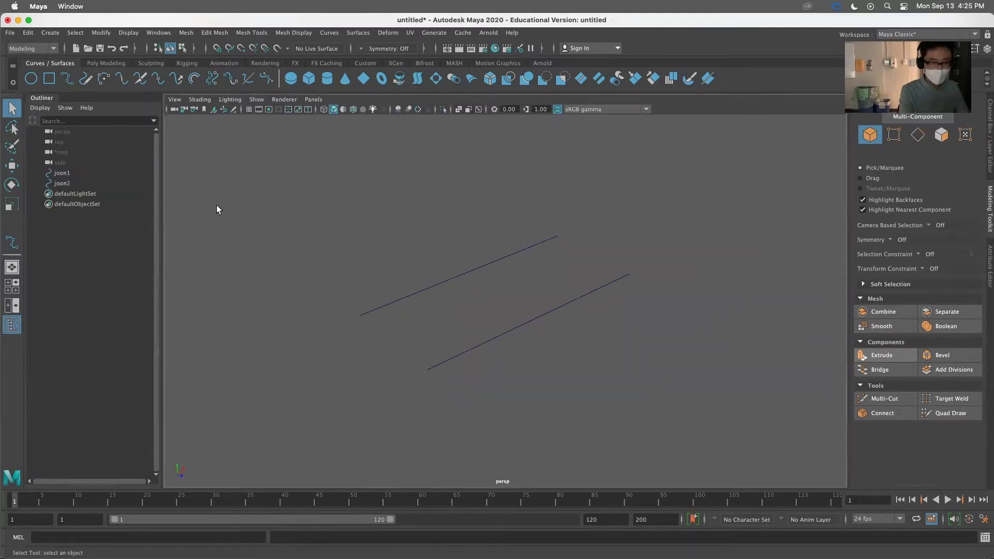
# Step: Loft the two curves again, selecting the first curve before the second, and clear the selection
pyautogui.click(62, 172)
pyautogui.keyDown('shift'); pyautogui.click(63, 184); pyautogui.keyUp('shift')
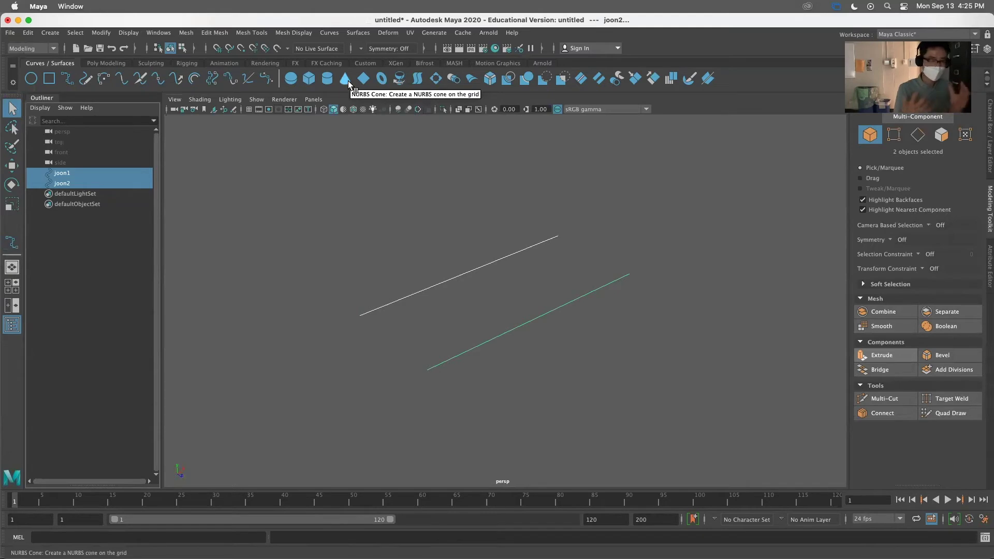
pyautogui.click(417, 81)
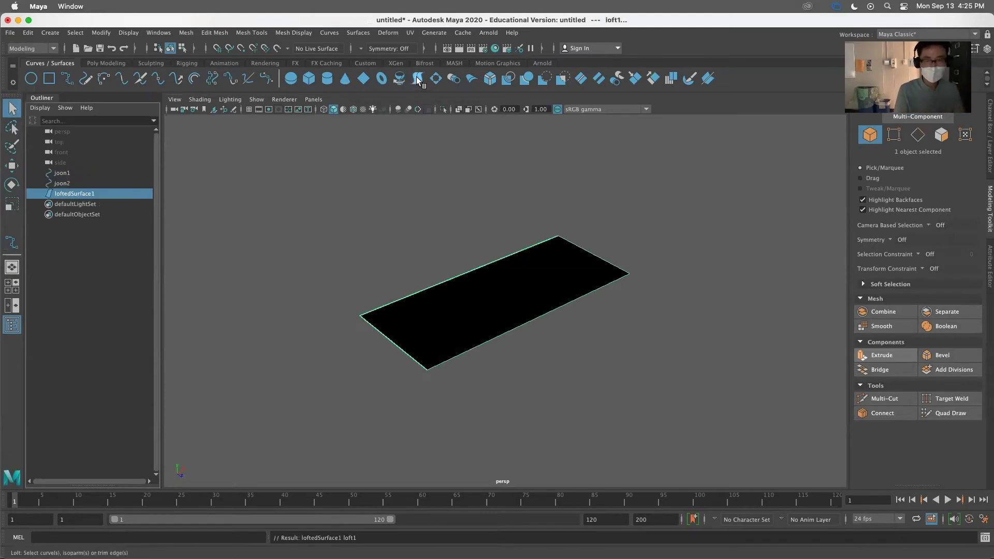
pyautogui.click(594, 359)
# Step: Reverse the direction of the lofted surface and deselect it
pyautogui.click(490, 307)
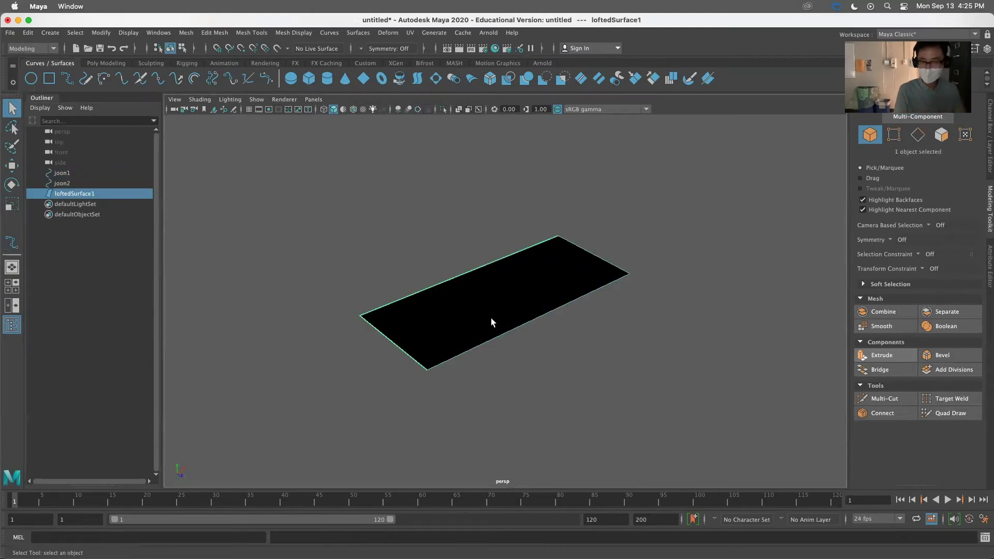
pyautogui.click(358, 33)
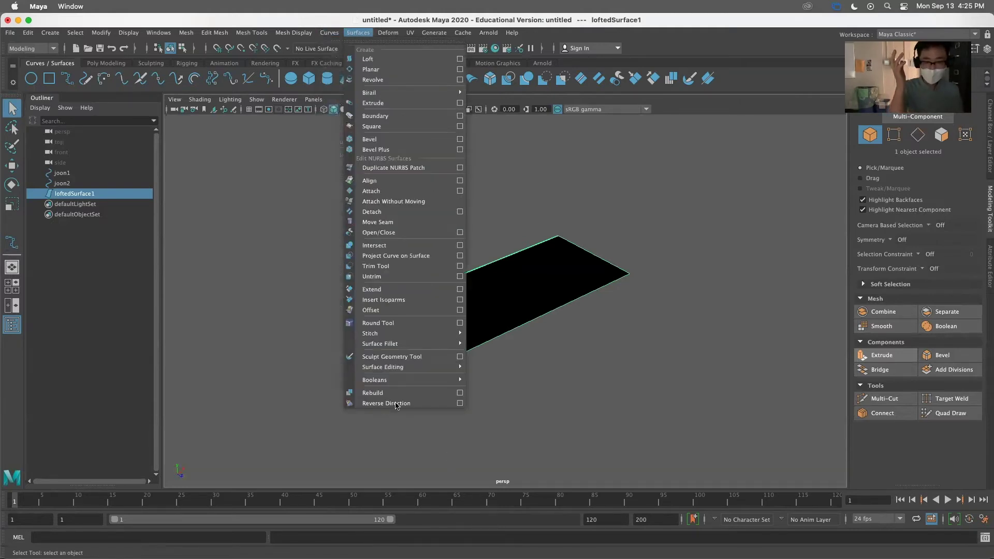
pyautogui.click(396, 404)
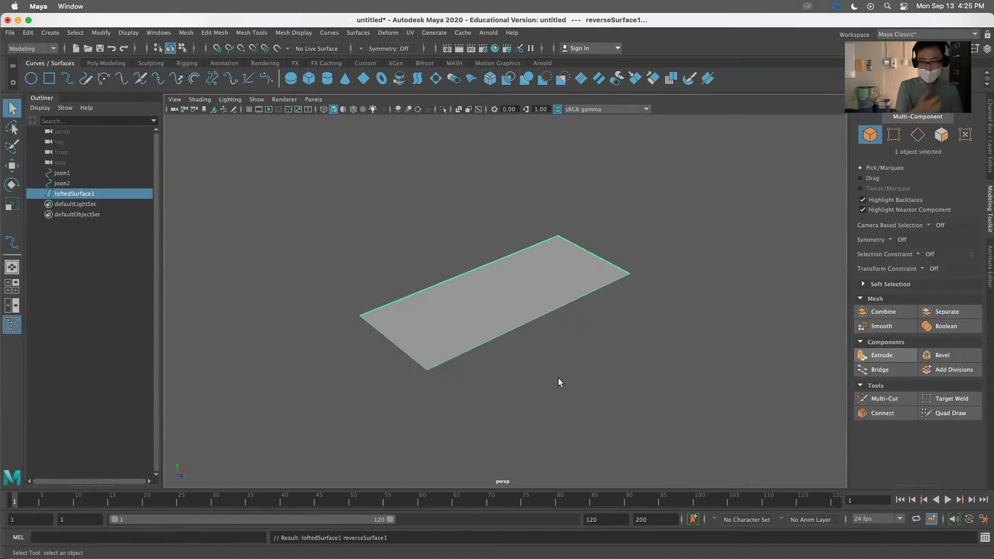
pyautogui.click(525, 386)
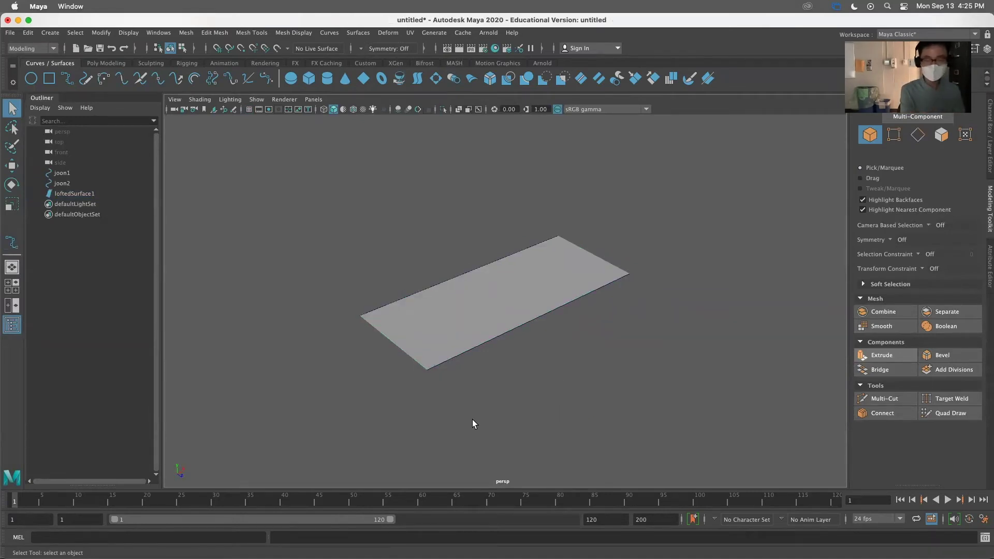
# Step: Select the lofted surface and display its control vertices to examine how they are distributed
pyautogui.keyDown('alt'); pyautogui.moveTo(433, 419); pyautogui.dragTo(473, 399); pyautogui.keyUp('alt')
pyautogui.scroll(5, 460, 412)
pyautogui.scroll(-3, 459, 413)
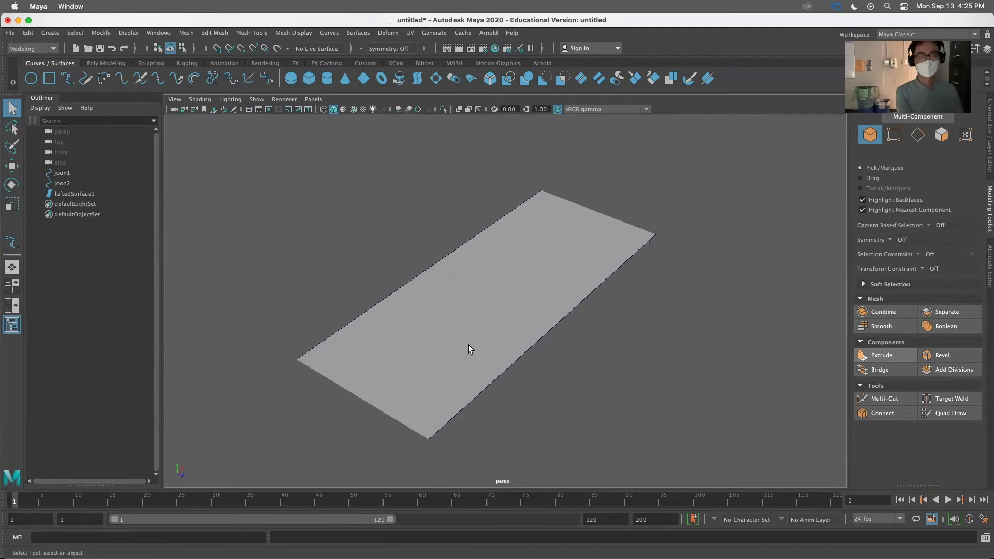
pyautogui.click(525, 289)
pyautogui.keyDown('alt'); pyautogui.moveTo(506, 330); pyautogui.dragTo(518, 328); pyautogui.keyUp('alt')
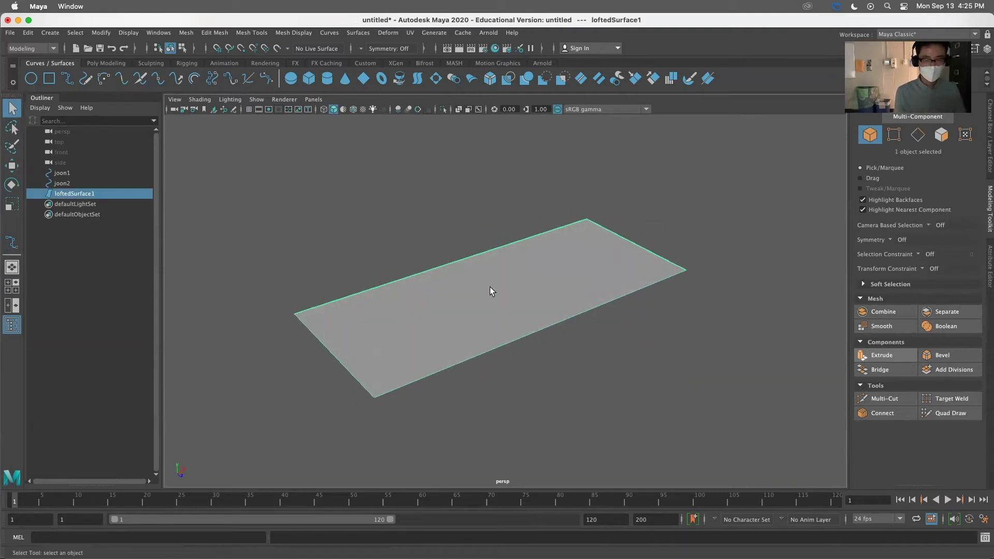
pyautogui.moveTo(492, 281); pyautogui.dragTo(495, 247, button='right')
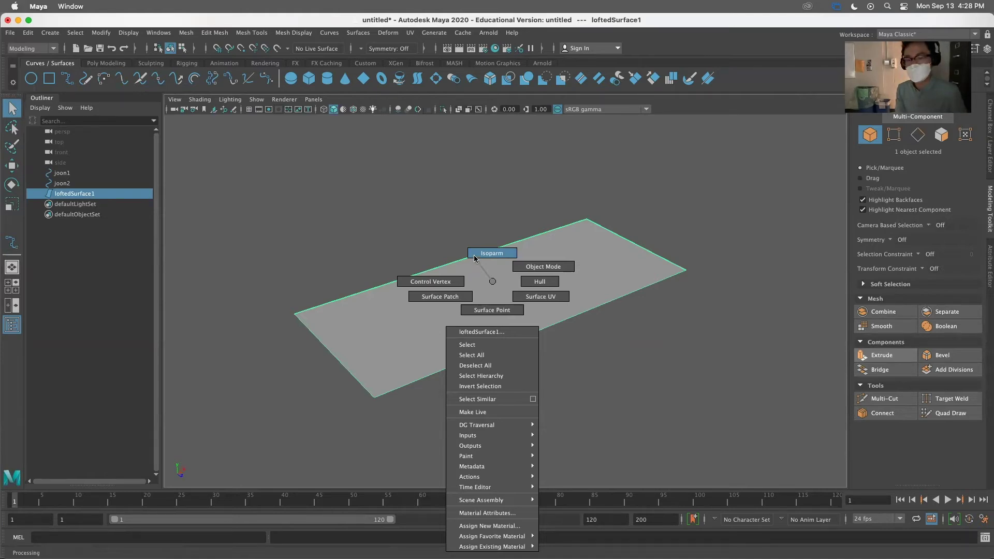
pyautogui.moveTo(474, 257); pyautogui.dragTo(372, 223, button='right')
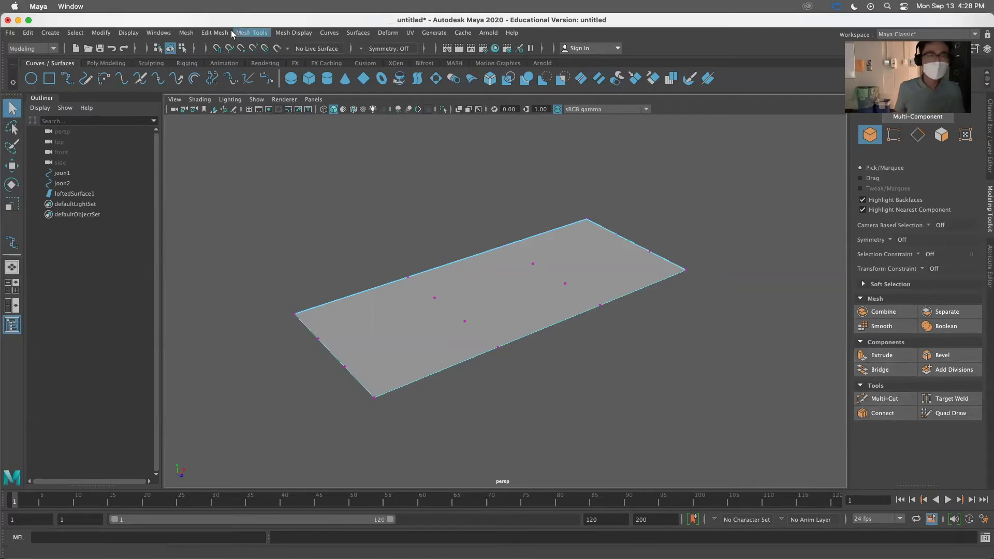
pyautogui.click(185, 33)
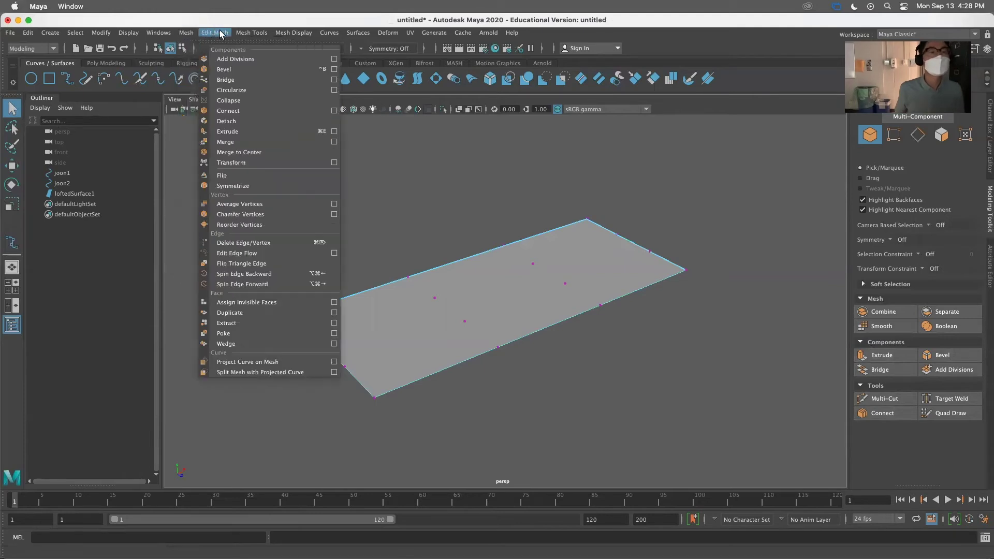
pyautogui.click(510, 196)
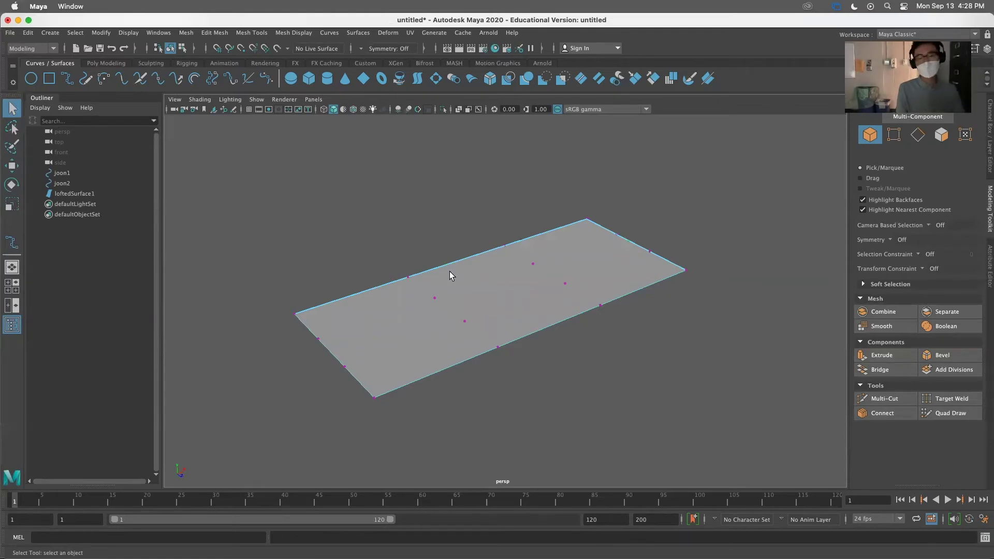
# Step: Switch the surface to isoparm mode and mark five isoparms across its width, the first at U about 0.794
pyautogui.moveTo(427, 354); pyautogui.dragTo(425, 265, button='right')
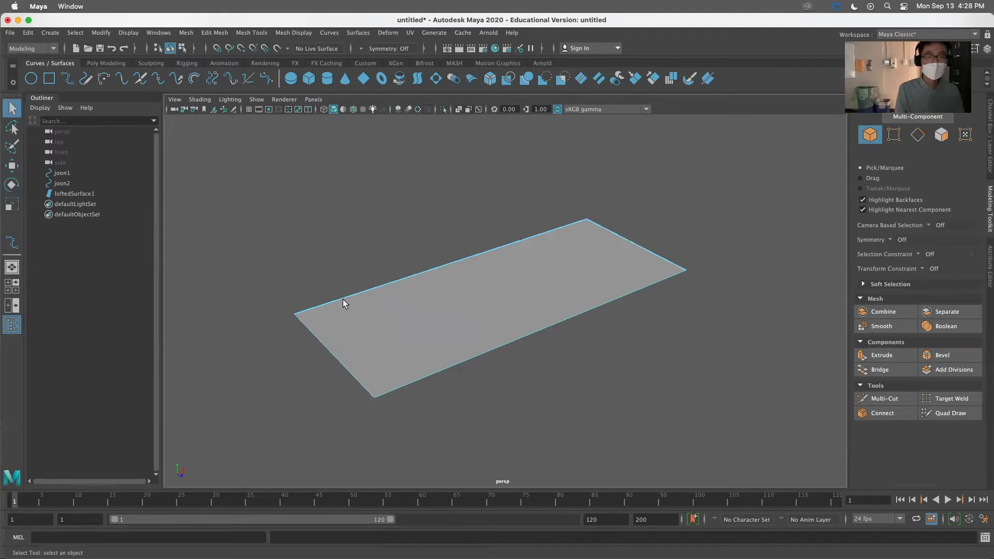
pyautogui.moveTo(330, 353); pyautogui.dragTo(416, 337)
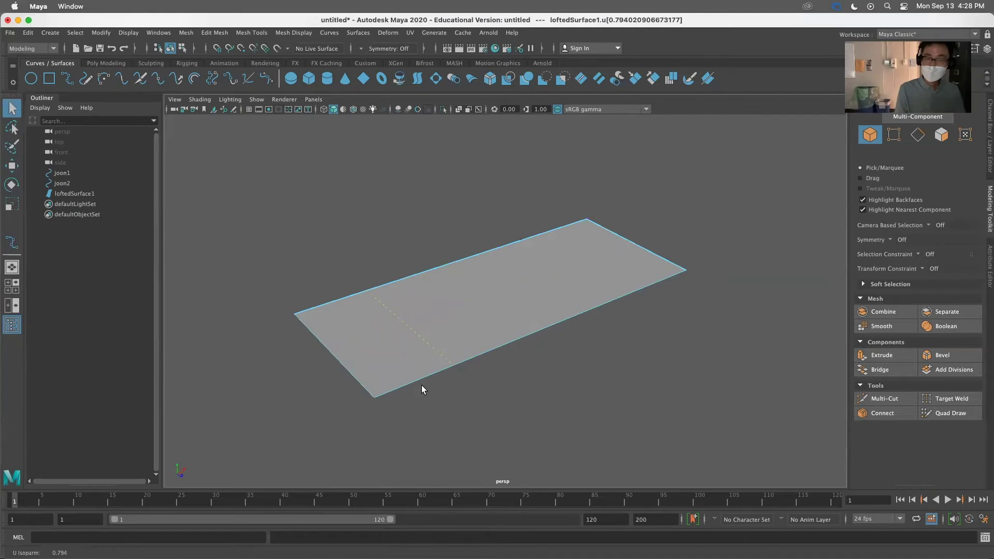
pyautogui.scroll(3, 334, 312)
pyautogui.keyDown('alt'); pyautogui.moveTo(357, 362); pyautogui.dragTo(357, 331); pyautogui.keyUp('alt')
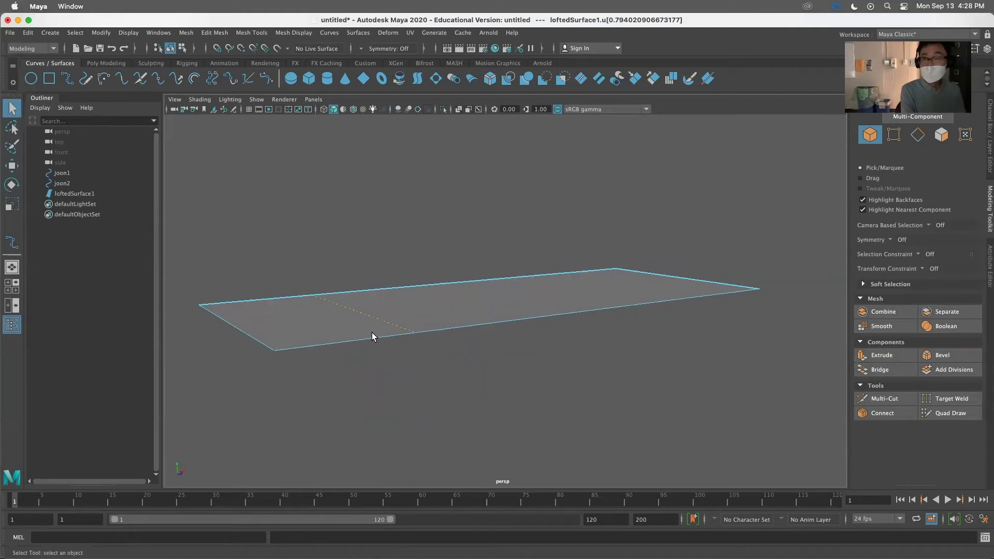
pyautogui.keyDown('alt'); pyautogui.moveTo(351, 351); pyautogui.dragTo(321, 378); pyautogui.keyUp('alt')
pyautogui.keyDown('alt'); pyautogui.moveTo(321, 377); pyautogui.dragTo(331, 330, button='right'); pyautogui.keyUp('alt')
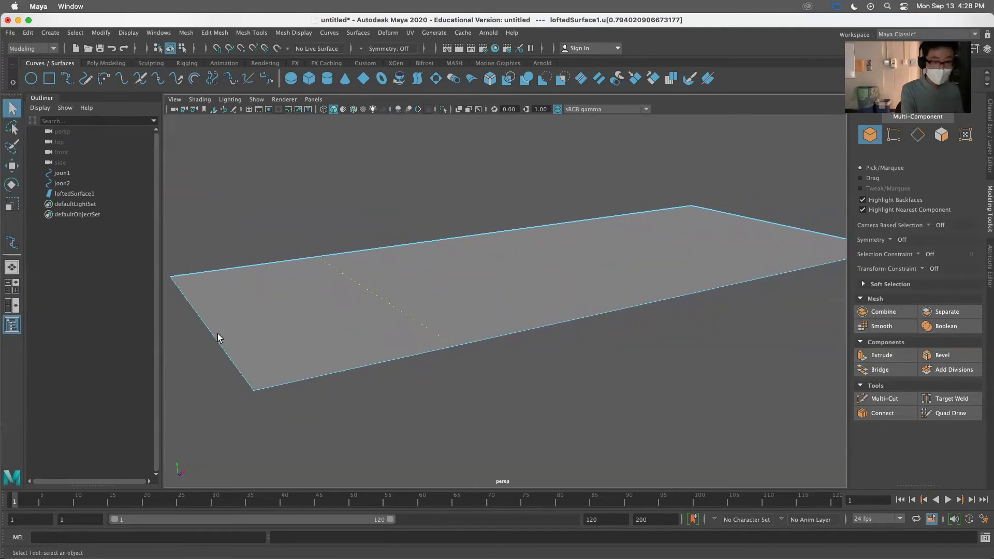
pyautogui.keyDown('shift'); pyautogui.moveTo(215, 338); pyautogui.dragTo(394, 288); pyautogui.keyUp('shift')
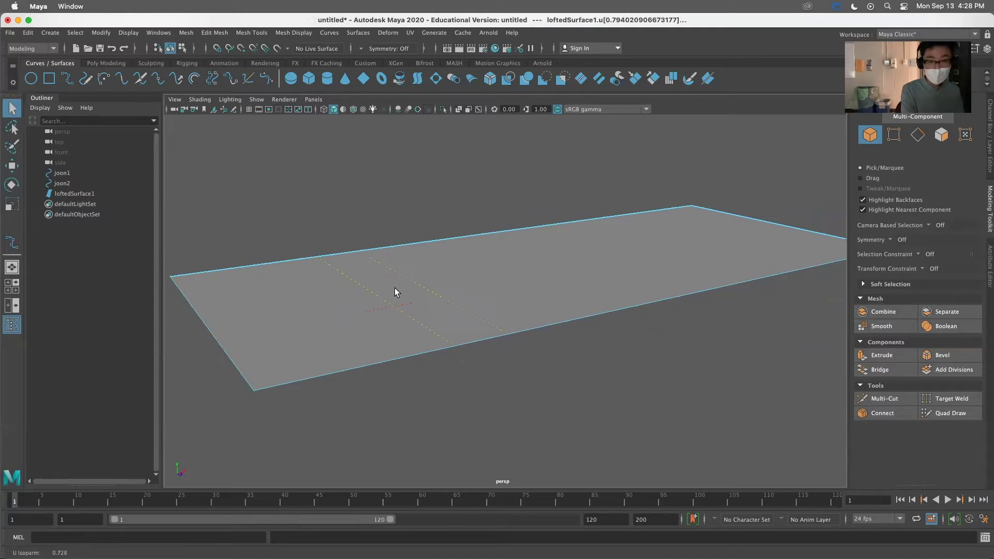
pyautogui.keyDown('shift'); pyautogui.moveTo(213, 334); pyautogui.dragTo(484, 265); pyautogui.keyUp('shift')
pyautogui.keyDown('shift'); pyautogui.moveTo(213, 337); pyautogui.dragTo(533, 244); pyautogui.keyUp('shift')
pyautogui.keyDown('shift'); pyautogui.moveTo(206, 330); pyautogui.dragTo(585, 232); pyautogui.keyUp('shift')
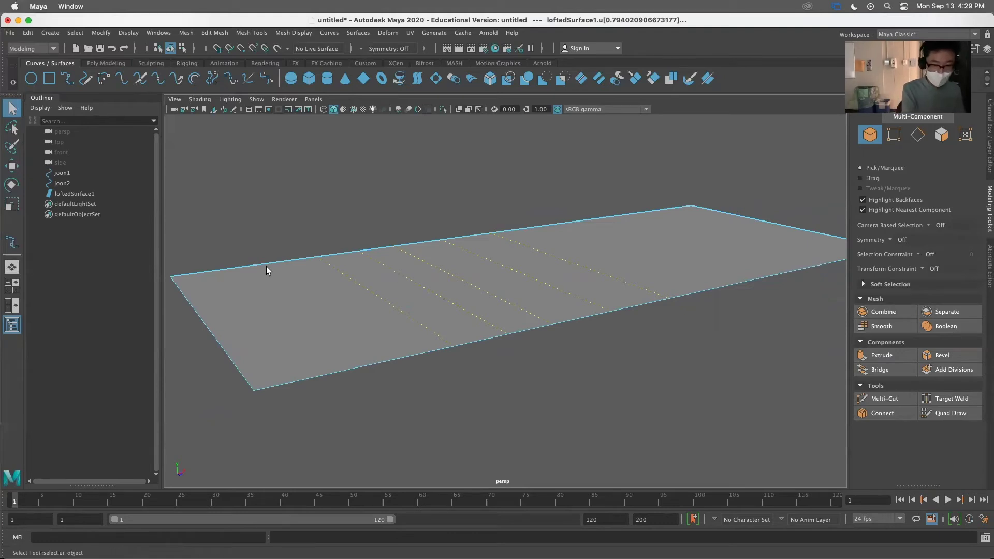
# Step: Mark two additional isoparms along the surface's length and insert all marked isoparms into the surface
pyautogui.moveTo(263, 262); pyautogui.dragTo(276, 305)
pyautogui.keyDown('shift'); pyautogui.moveTo(280, 255); pyautogui.dragTo(424, 295); pyautogui.keyUp('shift')
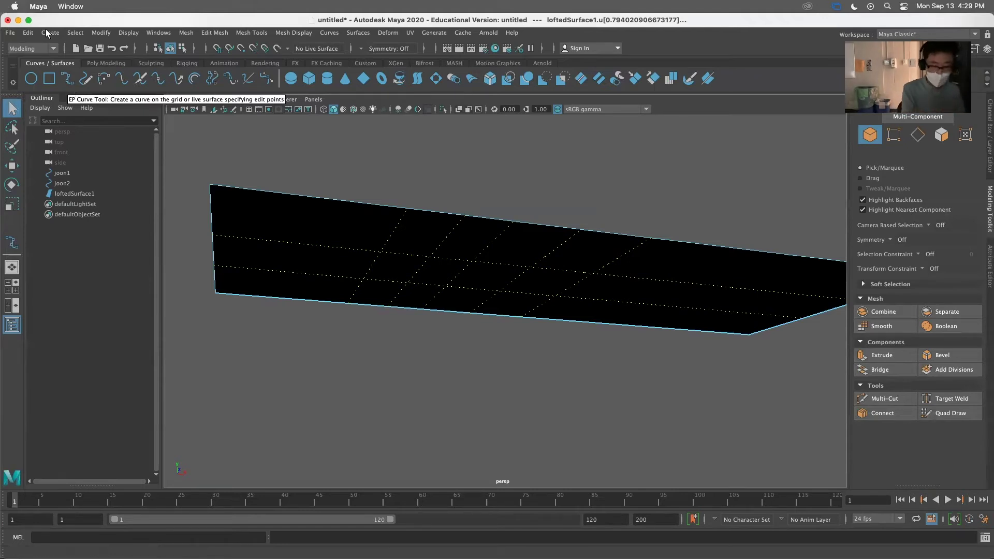
pyautogui.keyDown('alt'); pyautogui.moveTo(448, 283); pyautogui.dragTo(449, 281); pyautogui.keyUp('alt')
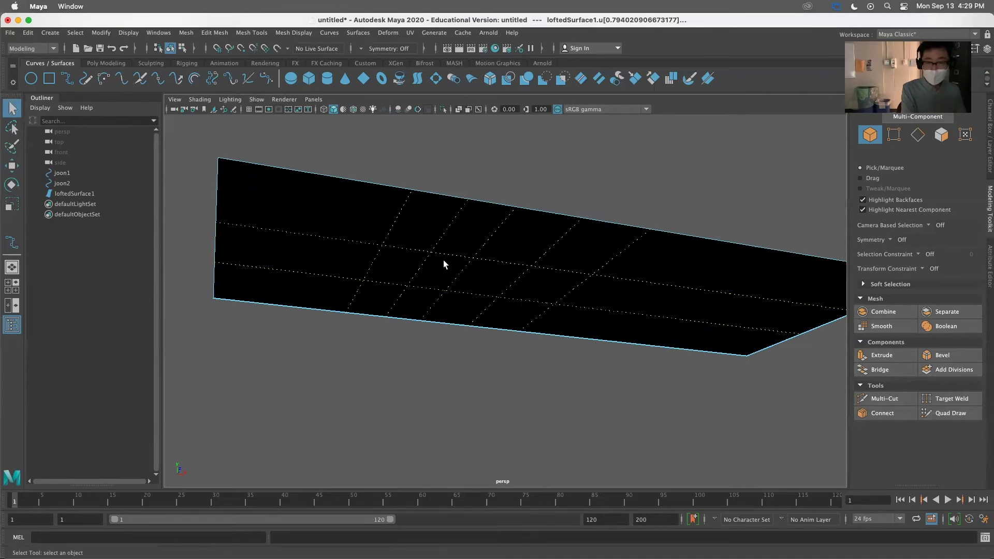
pyautogui.keyDown('alt'); pyautogui.moveTo(434, 281); pyautogui.dragTo(441, 311); pyautogui.keyUp('alt')
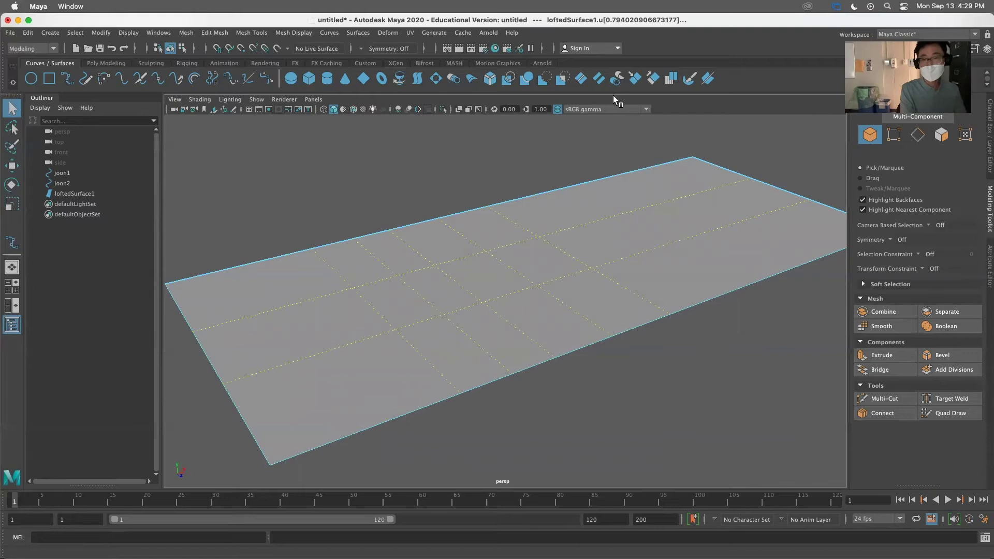
pyautogui.click(634, 79)
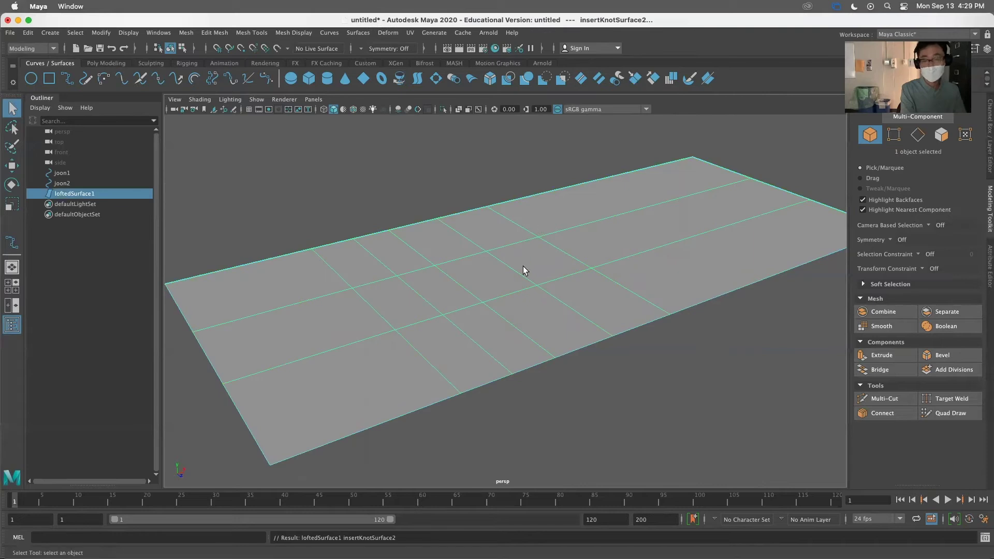
# Step: Show the surface's control vertices and raise a group near the middle to Y 1.70, forming a hump
pyautogui.keyDown('alt'); pyautogui.moveTo(519, 331); pyautogui.dragTo(492, 262); pyautogui.keyUp('alt')
pyautogui.moveTo(483, 265); pyautogui.dragTo(448, 269, button='right')
pyautogui.keyDown('alt'); pyautogui.moveTo(455, 270); pyautogui.dragTo(439, 253); pyautogui.keyUp('alt')
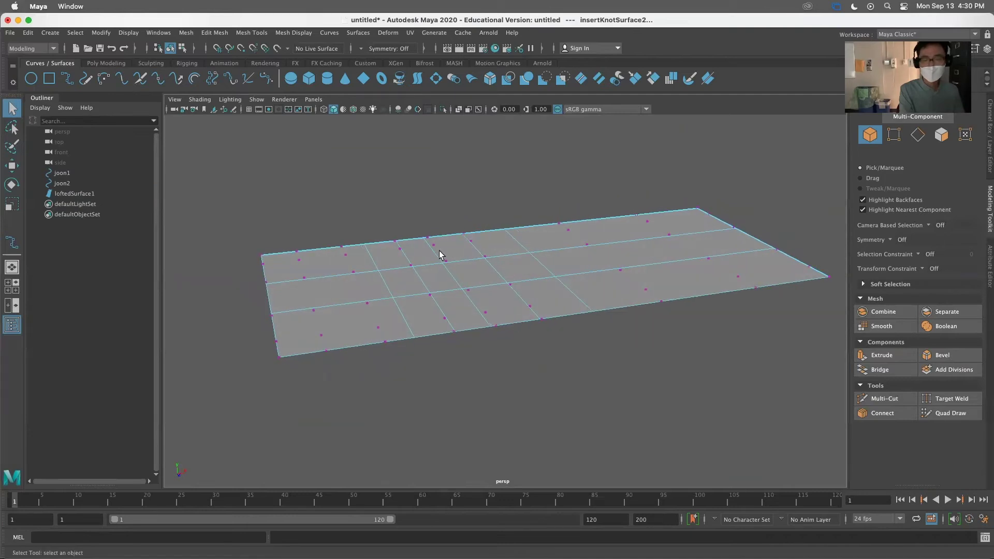
pyautogui.moveTo(498, 269); pyautogui.dragTo(498, 270)
pyautogui.press('w')
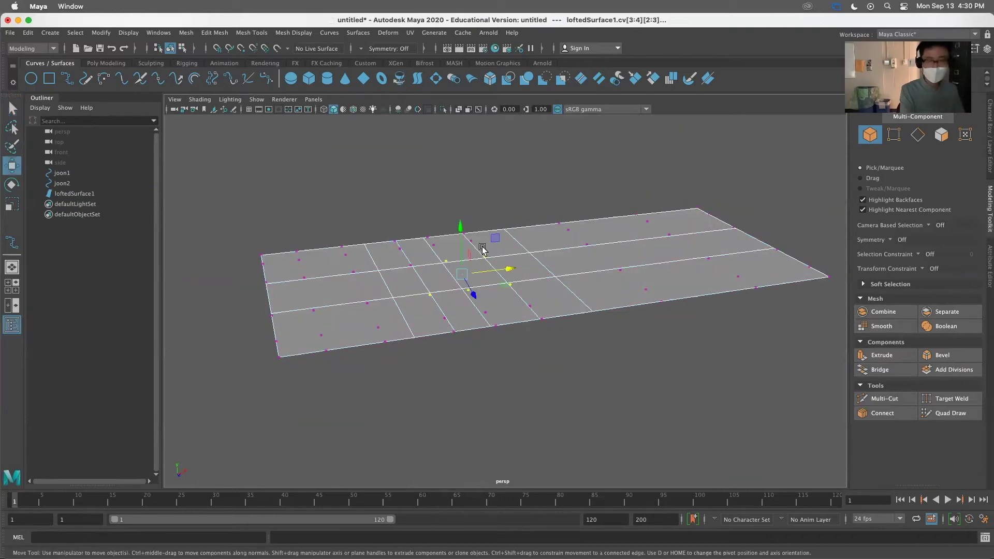
pyautogui.moveTo(459, 229); pyautogui.dragTo(458, 177)
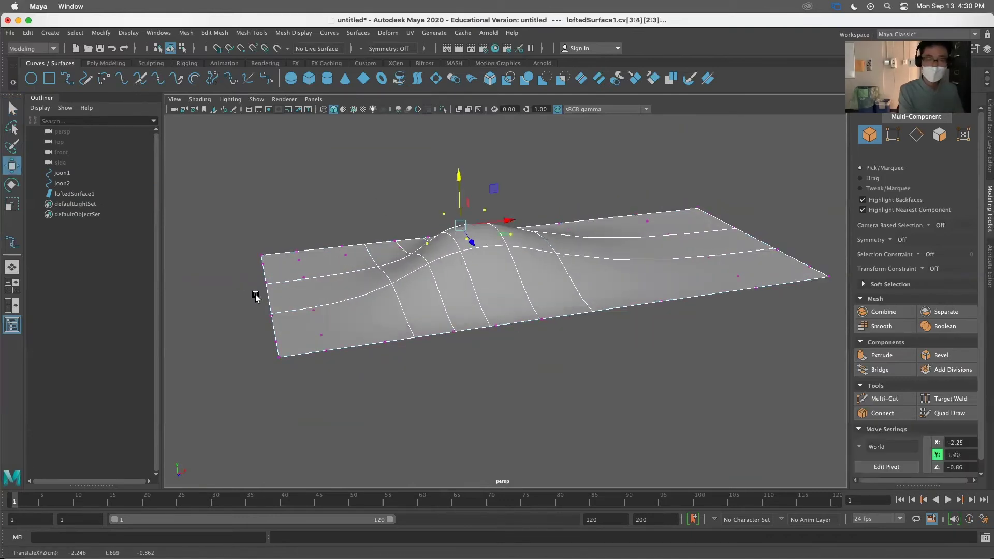
# Step: Reshape the surface beside the hump by moving other control vertices, lowering one near the end to Y -3.19
pyautogui.moveTo(297, 272); pyautogui.dragTo(331, 344)
pyautogui.moveTo(306, 260); pyautogui.dragTo(579, 315)
pyautogui.keyDown('alt'); pyautogui.moveTo(579, 316); pyautogui.dragTo(437, 223, button='middle'); pyautogui.keyUp('alt')
pyautogui.moveTo(395, 255); pyautogui.dragTo(432, 281)
pyautogui.keyDown('alt'); pyautogui.moveTo(432, 281); pyautogui.dragTo(475, 322); pyautogui.keyUp('alt')
pyautogui.moveTo(569, 343); pyautogui.dragTo(560, 411)
pyautogui.keyDown('alt'); pyautogui.moveTo(542, 333); pyautogui.dragTo(551, 250); pyautogui.keyUp('alt')
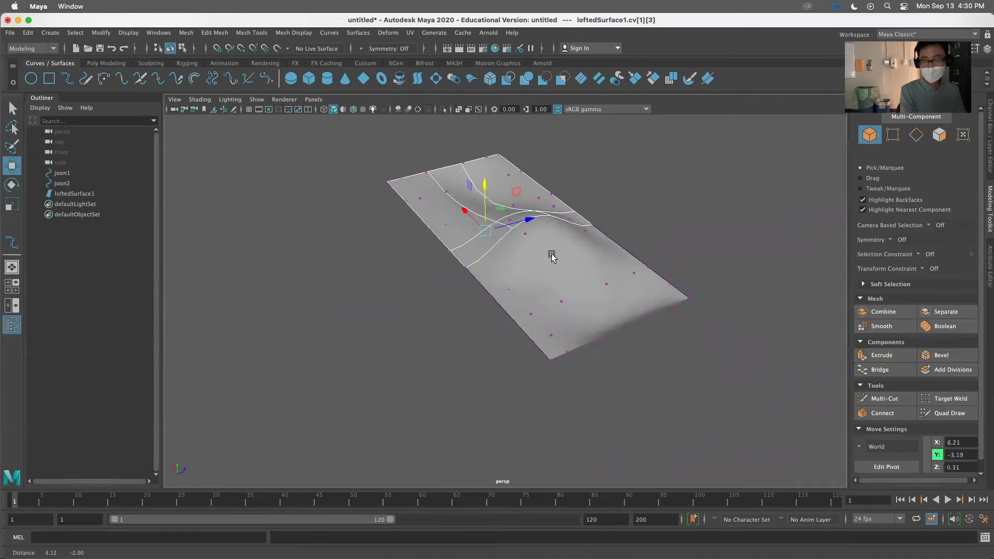
# Step: Move further control vertices to bulge the surface's long edge away from its original curve
pyautogui.moveTo(428, 259); pyautogui.dragTo(485, 310)
pyautogui.moveTo(472, 236); pyautogui.dragTo(511, 255)
pyautogui.click(535, 256)
pyautogui.moveTo(533, 215); pyautogui.dragTo(462, 301)
pyautogui.keyDown('alt'); pyautogui.moveTo(462, 302); pyautogui.dragTo(460, 165, button='right'); pyautogui.keyUp('alt')
# Step: Return to object mode, select the reshaped surface and examine its bumps, dips and isoparms from several angles
pyautogui.moveTo(506, 188); pyautogui.dragTo(553, 169, button='right')
pyautogui.keyDown('alt'); pyautogui.moveTo(517, 297); pyautogui.dragTo(459, 296); pyautogui.keyUp('alt')
pyautogui.keyDown('alt'); pyautogui.moveTo(565, 288); pyautogui.dragTo(641, 295); pyautogui.keyUp('alt')
pyautogui.click(603, 234)
pyautogui.keyDown('alt'); pyautogui.moveTo(603, 234); pyautogui.dragTo(706, 231); pyautogui.keyUp('alt')
pyautogui.scroll(3, 613, 290)
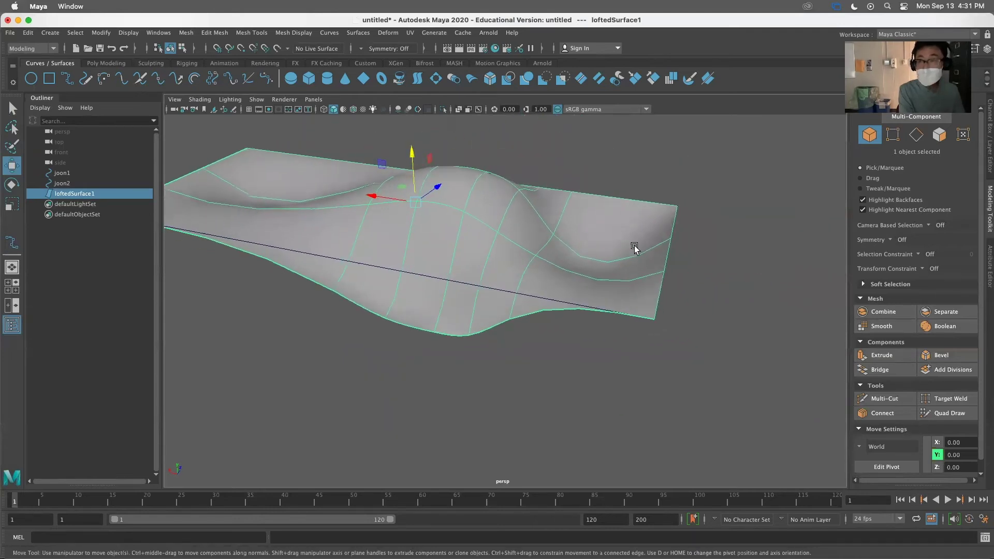
pyautogui.scroll(3, 681, 275)
pyautogui.keyDown('alt'); pyautogui.moveTo(682, 275); pyautogui.dragTo(635, 239); pyautogui.keyUp('alt')
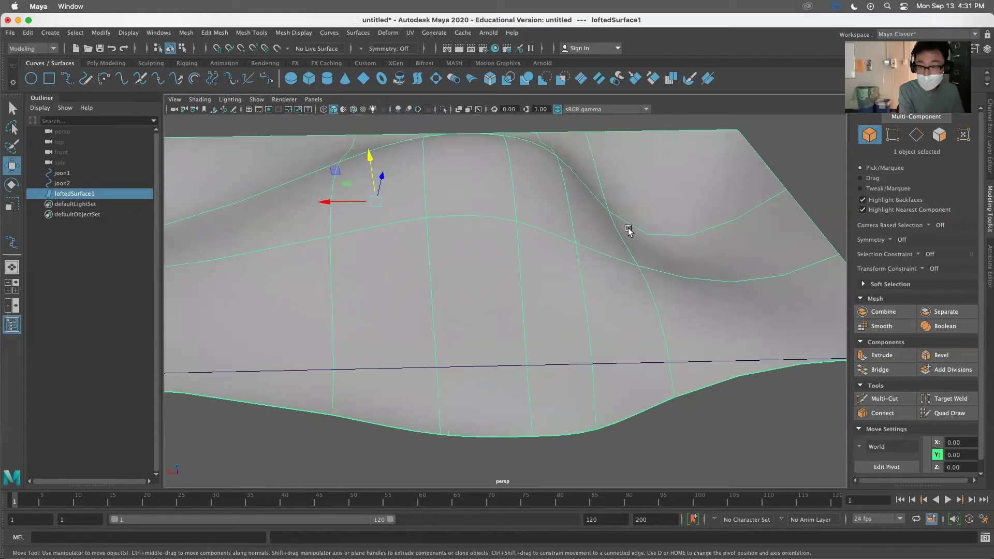
pyautogui.keyDown('alt'); pyautogui.moveTo(679, 266); pyautogui.dragTo(579, 242); pyautogui.keyUp('alt')
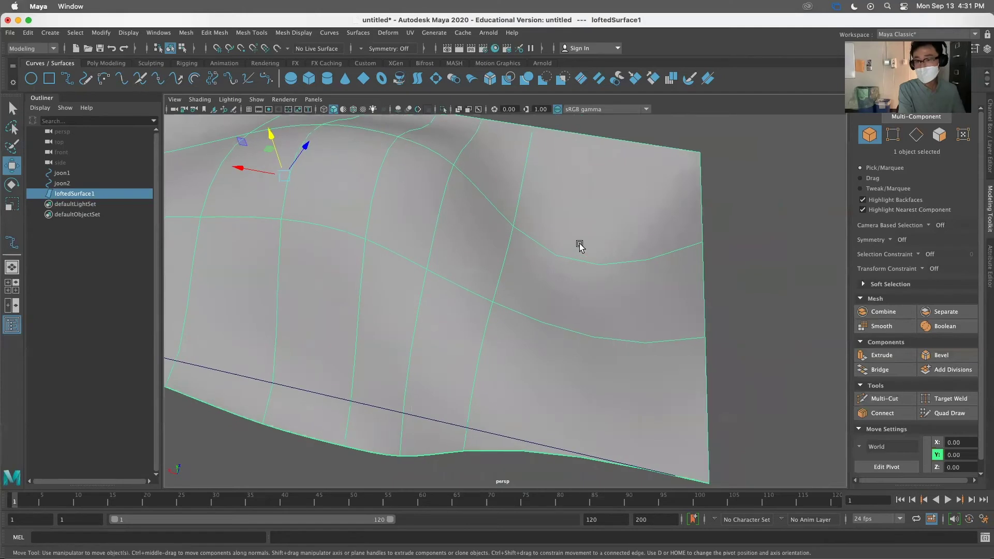
# Step: Insert three isoparms across the lofted surface between its last cross isoparm and the nearby short end edge
pyautogui.moveTo(561, 240); pyautogui.dragTo(561, 206, button='right')
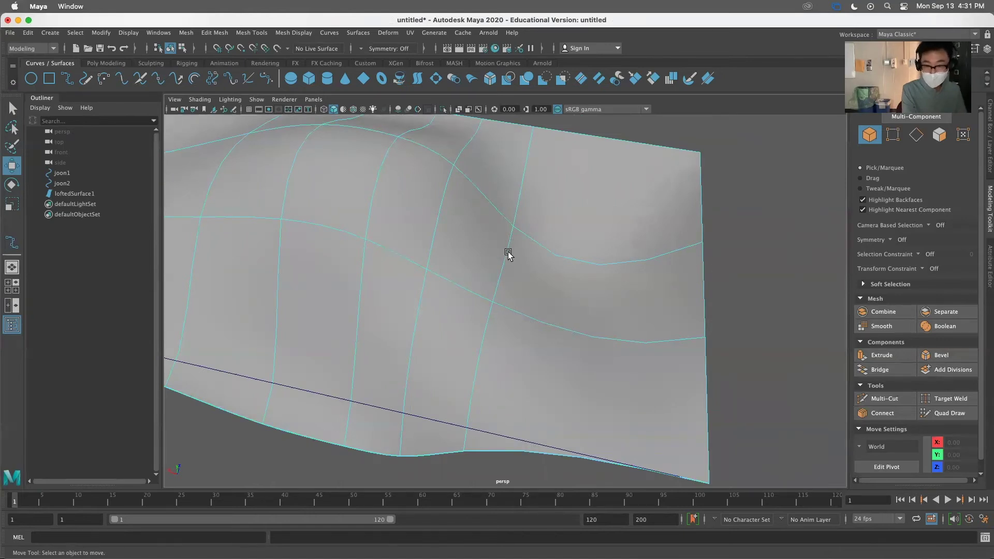
pyautogui.moveTo(506, 254); pyautogui.dragTo(558, 263)
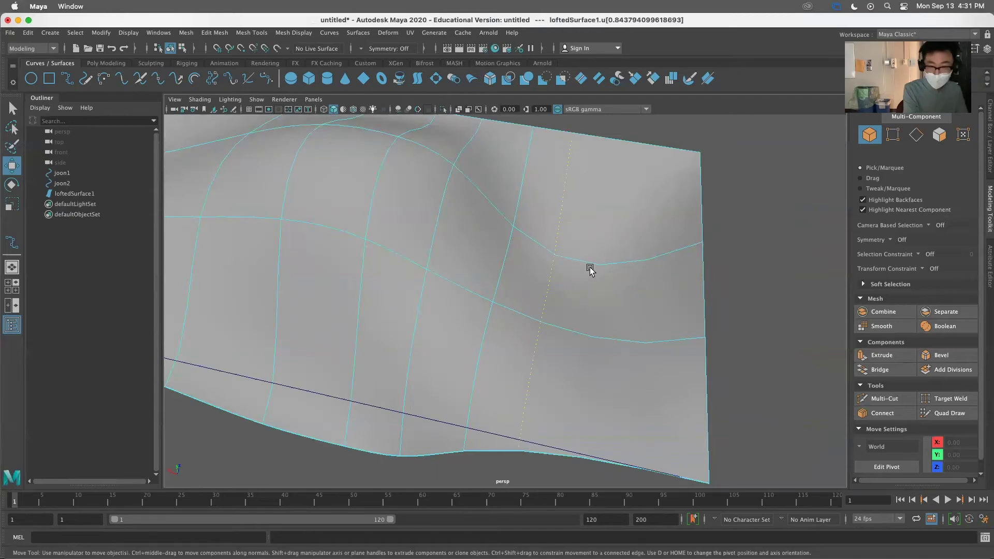
pyautogui.moveTo(507, 244); pyautogui.dragTo(600, 255)
pyautogui.keyDown('shift'); pyautogui.moveTo(508, 243); pyautogui.dragTo(649, 248); pyautogui.keyUp('shift')
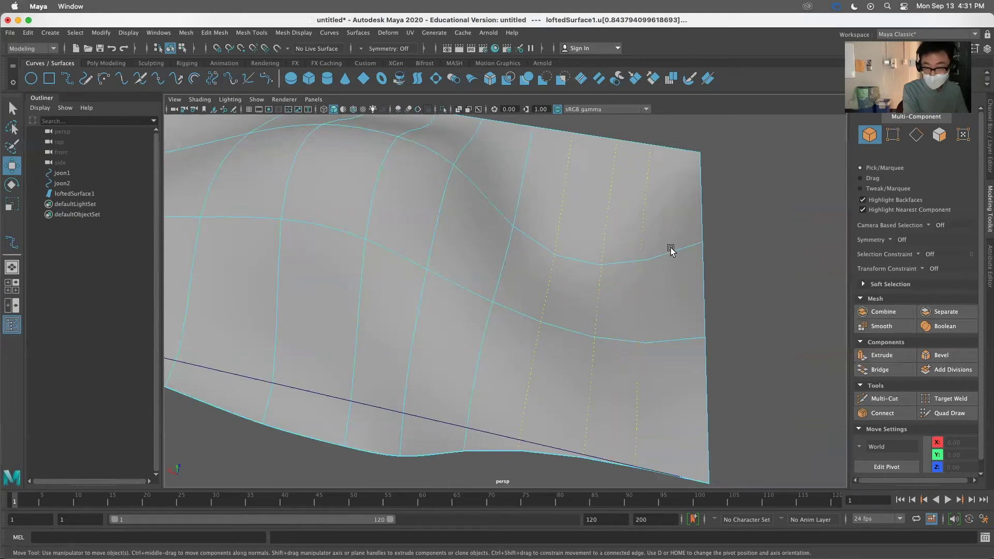
pyautogui.click(636, 80)
pyautogui.click(717, 305)
pyautogui.click(566, 264)
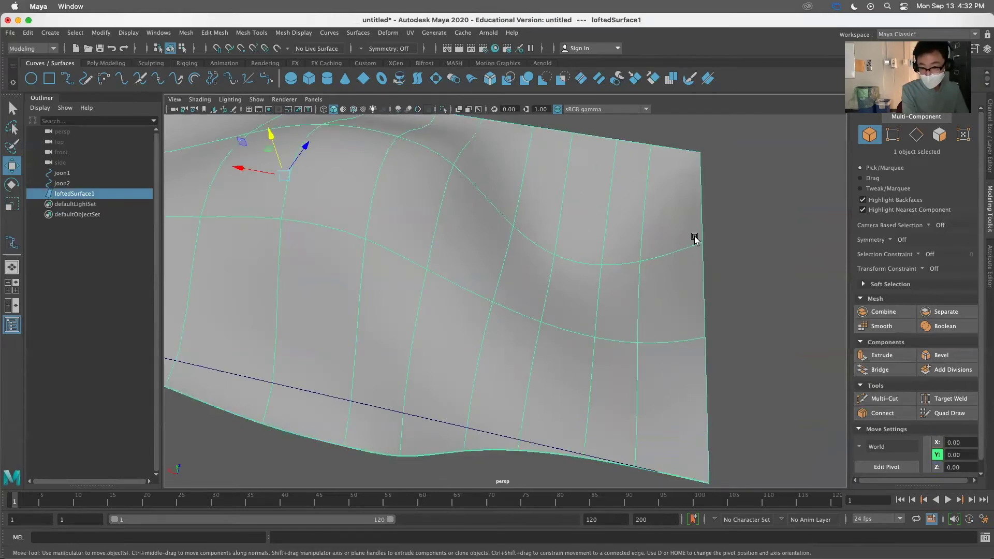
pyautogui.keyDown('alt'); pyautogui.moveTo(550, 244); pyautogui.dragTo(372, 279); pyautogui.keyUp('alt')
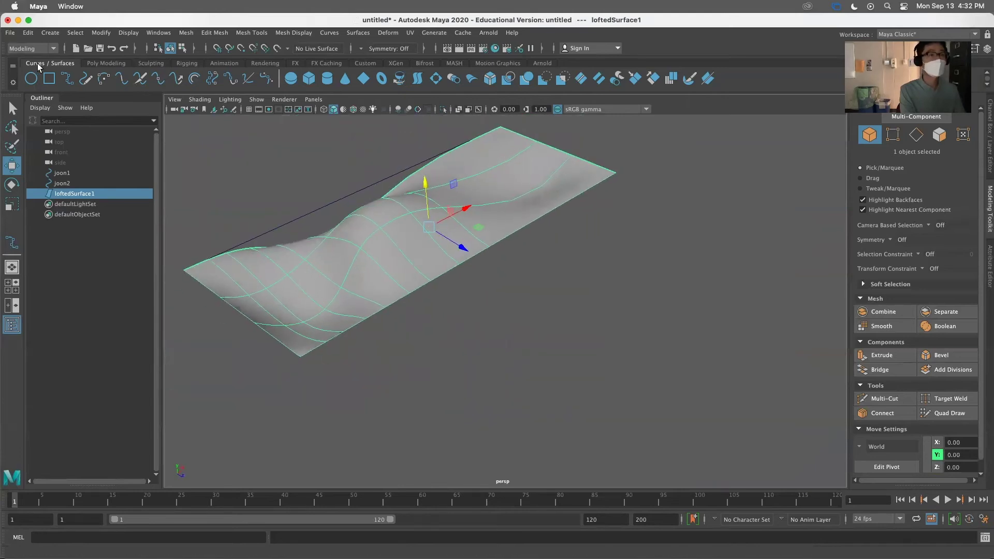
# Step: Convert the lofted NURBS surface to polygons with default options and Control points tessellation, and move the new mesh aside to Z 10.61
pyautogui.click(100, 34)
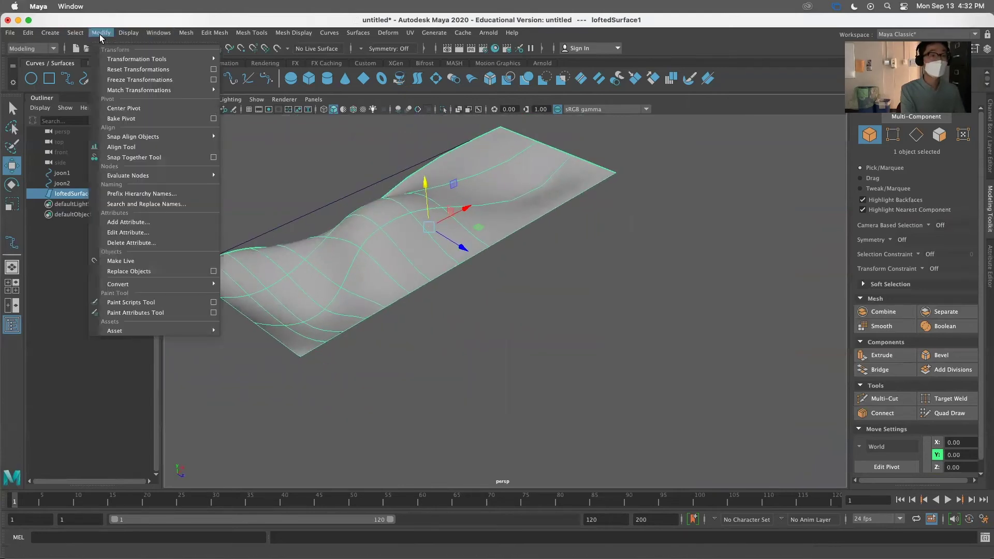
pyautogui.moveTo(158, 283)
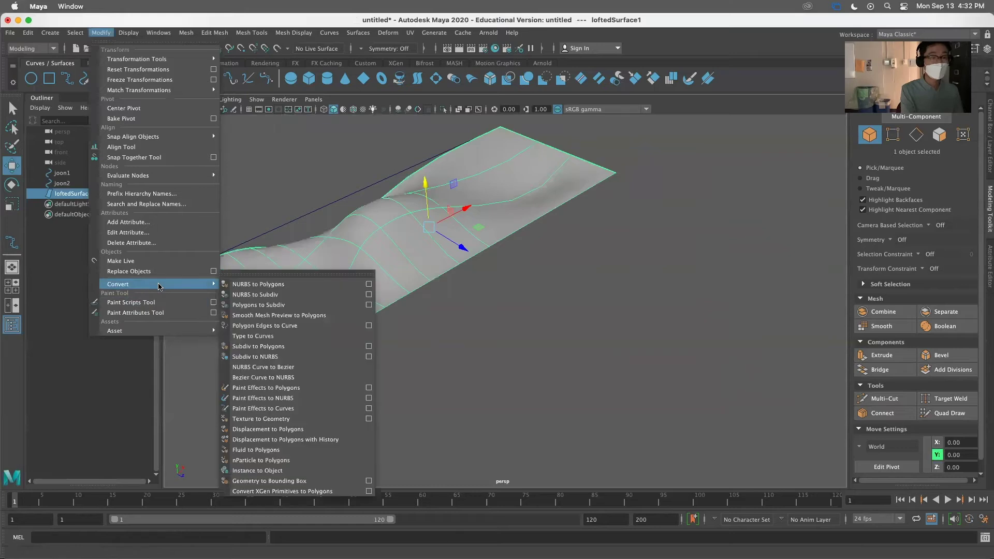
pyautogui.click(370, 284)
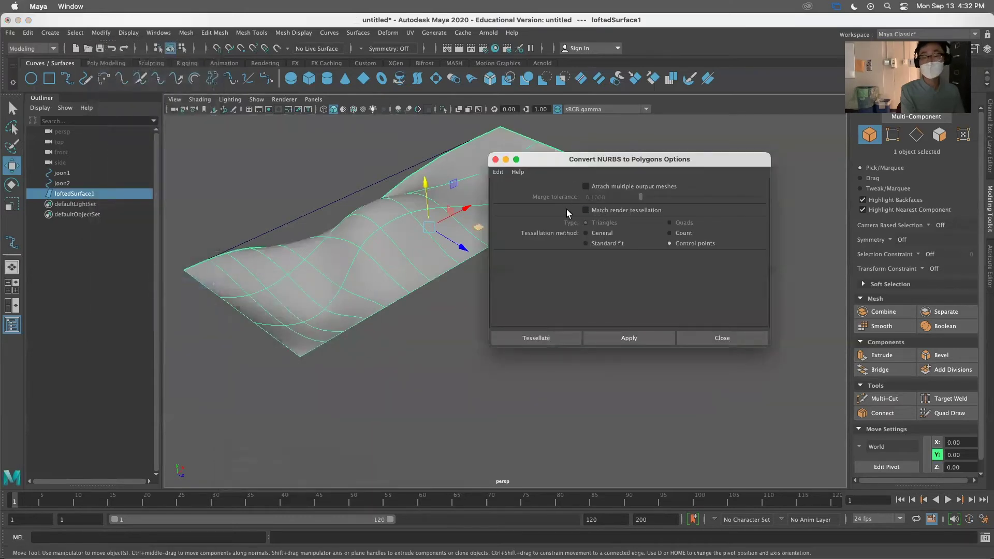
pyautogui.click(498, 172)
pyautogui.click(521, 192)
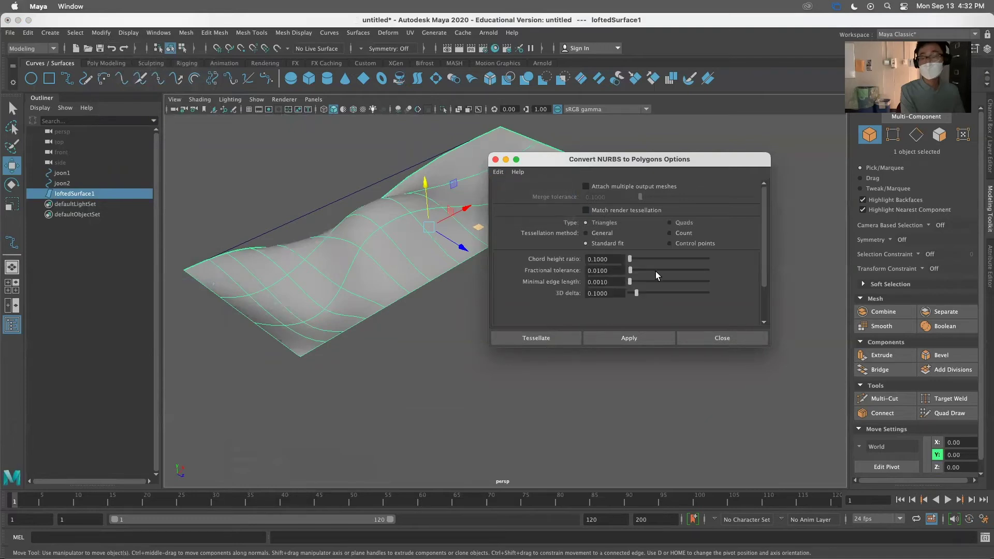
pyautogui.click(670, 243)
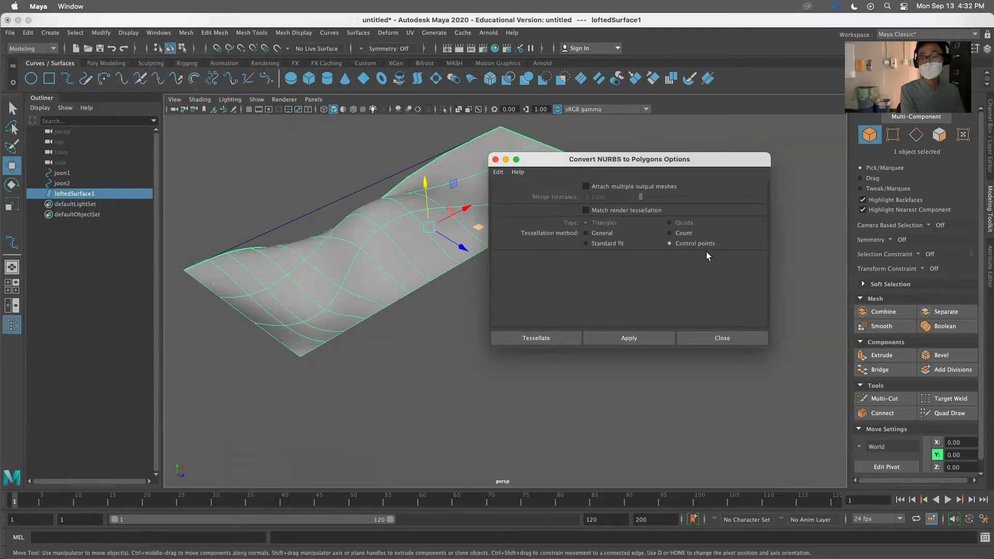
pyautogui.click(552, 339)
pyautogui.moveTo(462, 247); pyautogui.dragTo(638, 362)
pyautogui.scroll(-5, 595, 285)
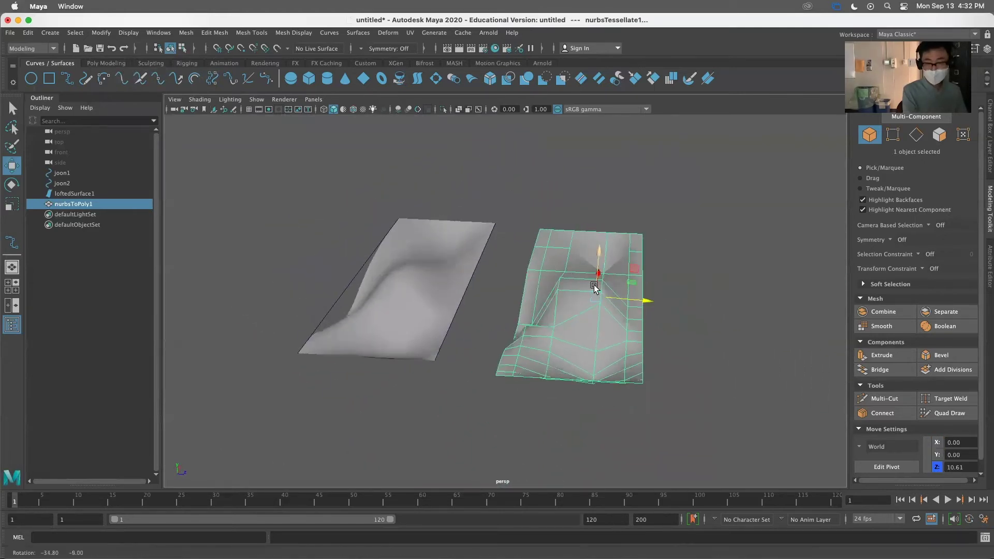
# Step: Show the polygon mesh in smooth preview and compare it with the original NURBS surface, selecting each in turn
pyautogui.click(401, 284)
pyautogui.keyDown('alt'); pyautogui.moveTo(405, 322); pyautogui.dragTo(506, 310); pyautogui.keyUp('alt')
pyautogui.click(580, 301)
pyautogui.moveTo(580, 301)
pyautogui.keyDown('alt'); pyautogui.mouseDown()
pyautogui.moveTo(570, 306)
pyautogui.moveTo(570, 284)
pyautogui.moveTo(568, 302)
pyautogui.mouseUp(); pyautogui.keyUp('alt')
pyautogui.click(682, 325)
pyautogui.keyDown('alt'); pyautogui.moveTo(642, 336); pyautogui.dragTo(492, 262); pyautogui.keyUp('alt')
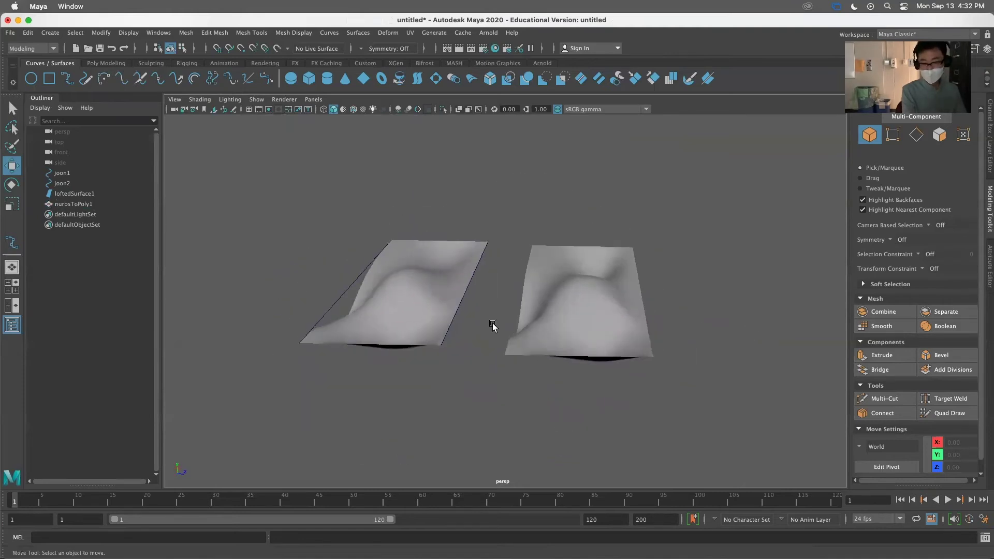
pyautogui.click(422, 321)
pyautogui.click(573, 328)
pyautogui.moveTo(572, 328)
pyautogui.keyDown('alt'); pyautogui.mouseDown()
pyautogui.moveTo(661, 355)
pyautogui.moveTo(663, 368)
pyautogui.moveTo(650, 340)
pyautogui.moveTo(533, 343)
pyautogui.moveTo(533, 357)
pyautogui.moveTo(570, 337)
pyautogui.moveTo(566, 344)
pyautogui.moveTo(550, 264)
pyautogui.moveTo(573, 262)
pyautogui.moveTo(572, 320)
pyautogui.mouseUp(); pyautogui.keyUp('alt')
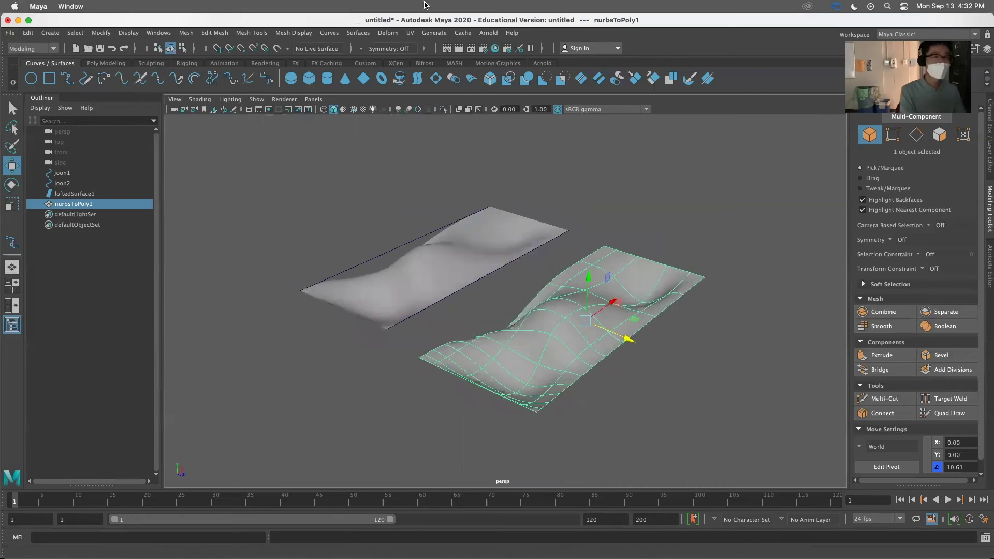
# Step: Turn on the Poly Count heads-up display and compare the counts for the NURBS surface and the polygon mesh
pyautogui.click(129, 32)
pyautogui.moveTo(207, 69)
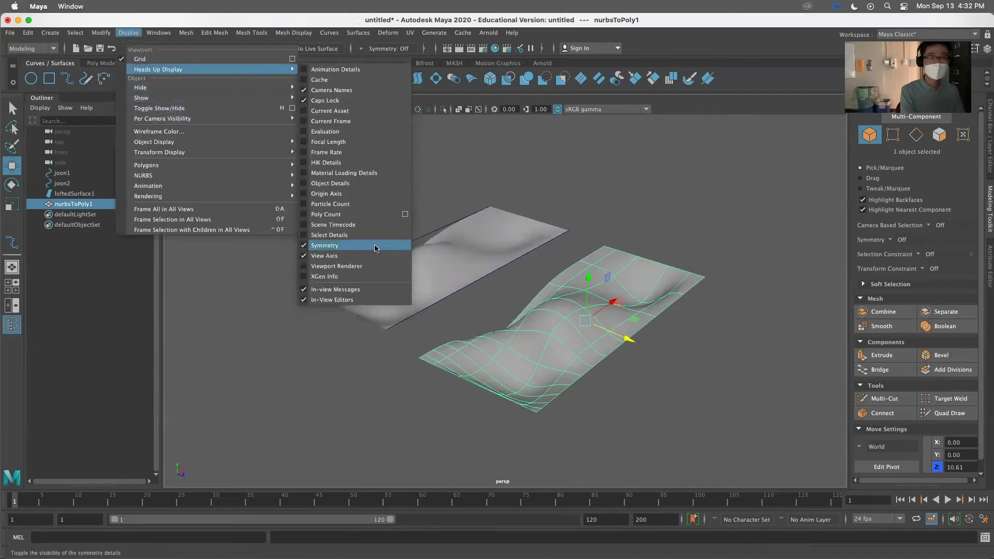
pyautogui.click(340, 214)
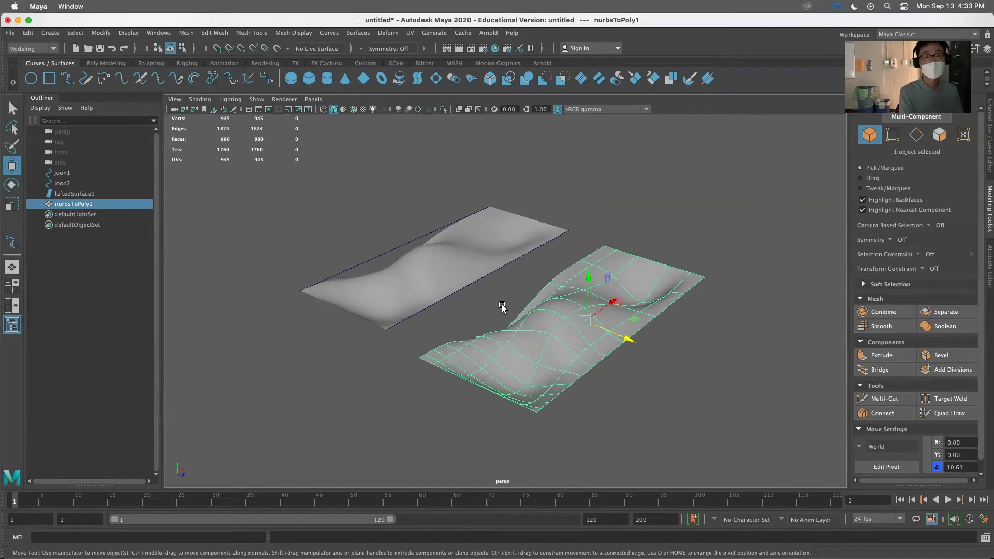
pyautogui.click(441, 269)
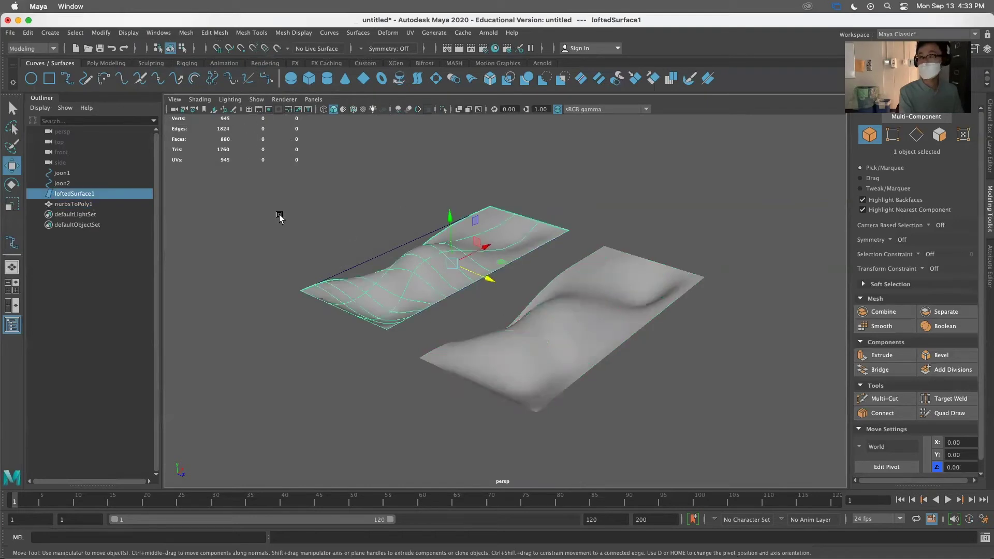
pyautogui.click(563, 347)
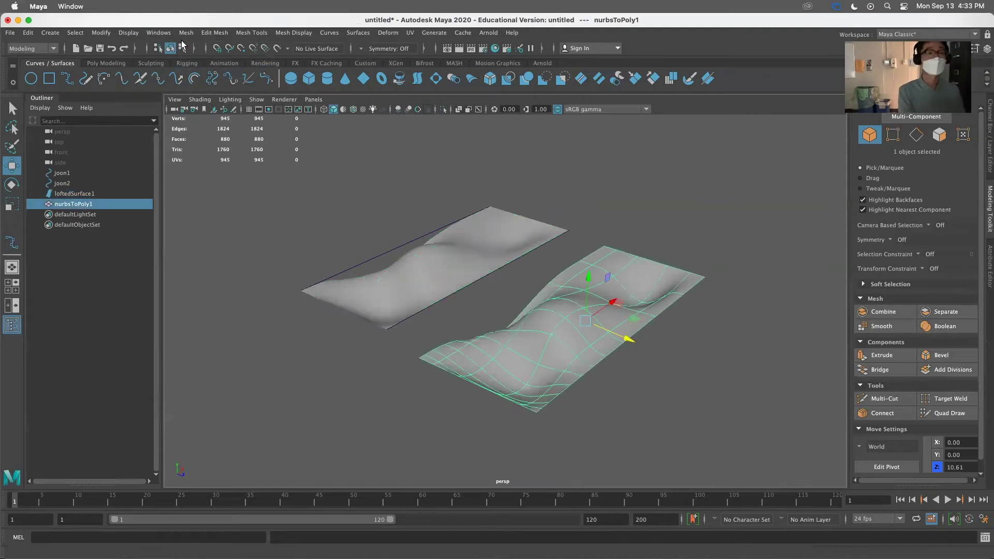
# Step: Turn off the Poly Count heads-up display and clear the selection
pyautogui.click(128, 32)
pyautogui.moveTo(207, 69)
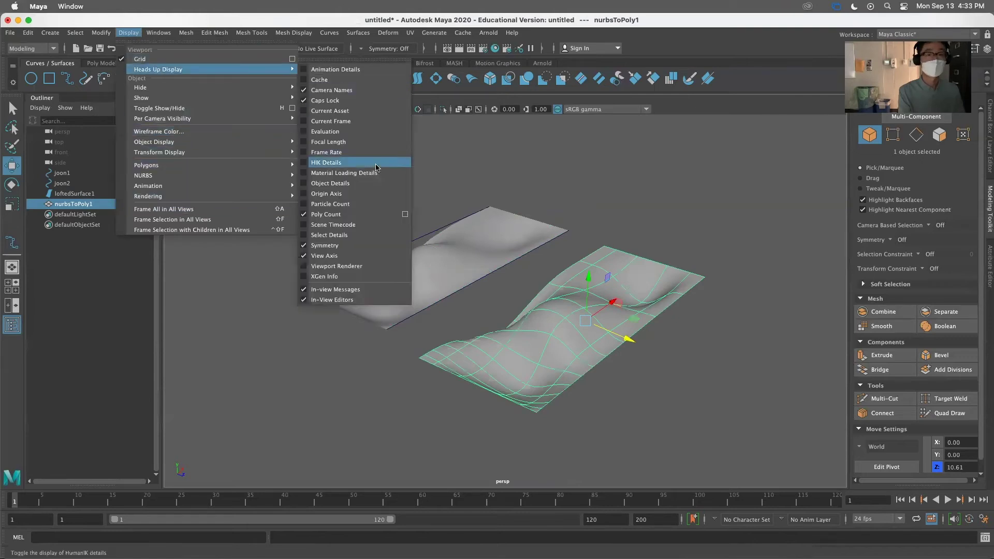
pyautogui.click(357, 214)
pyautogui.click(402, 227)
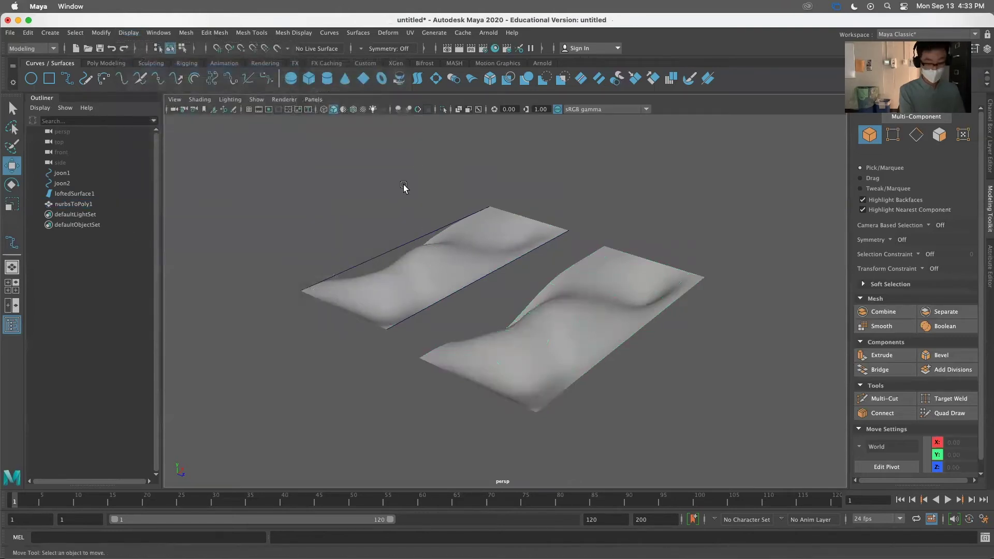
# Step: Draw a nearly straight three-point EP curve in the top view, beyond the existing lofted surface
pyautogui.keyDown('alt'); pyautogui.moveTo(404, 186); pyautogui.dragTo(445, 206); pyautogui.keyUp('alt')
pyautogui.click(608, 276)
pyautogui.keyDown('alt'); pyautogui.moveTo(608, 275); pyautogui.dragTo(453, 245, button='middle'); pyautogui.keyUp('alt')
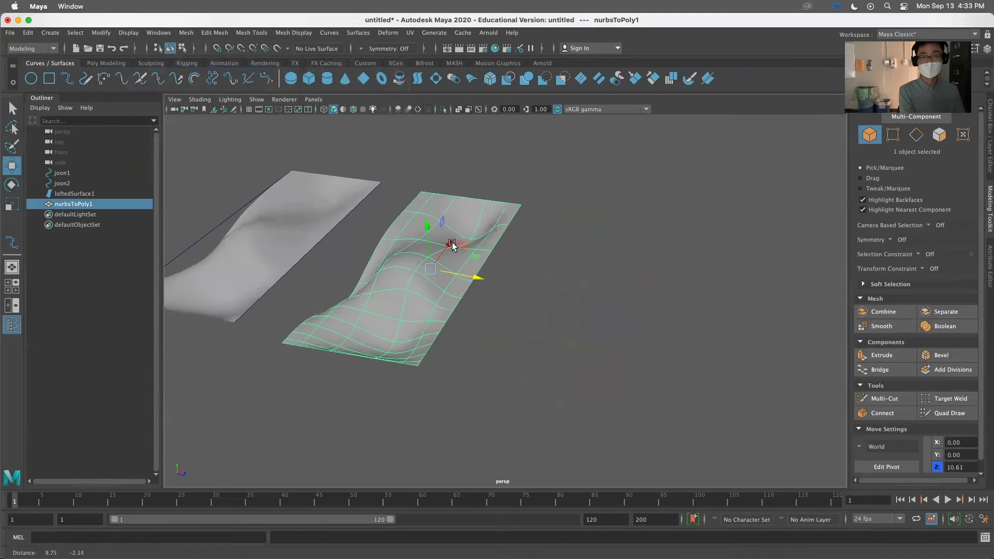
pyautogui.keyDown('alt'); pyautogui.moveTo(452, 245); pyautogui.dragTo(422, 218, button='right'); pyautogui.keyUp('alt')
pyautogui.keyDown('alt'); pyautogui.moveTo(421, 218); pyautogui.dragTo(342, 199, button='middle'); pyautogui.keyUp('alt')
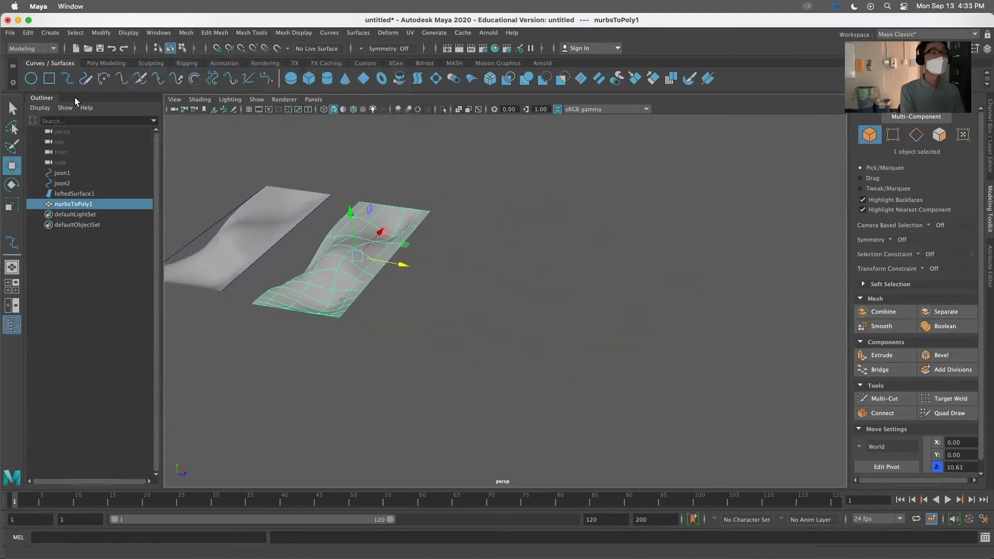
pyautogui.click(89, 81)
pyautogui.press('space')
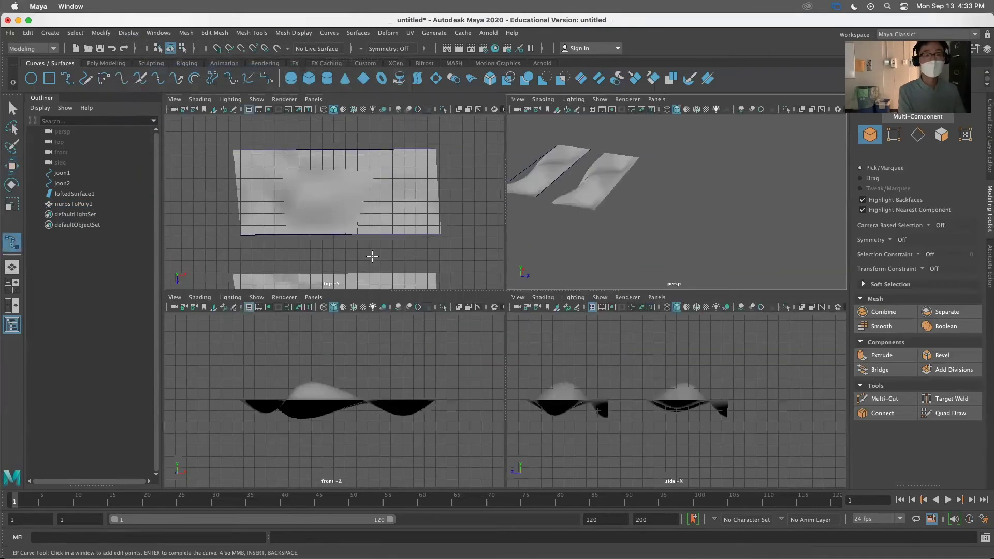
pyautogui.scroll(-5, 372, 255)
pyautogui.click(280, 133)
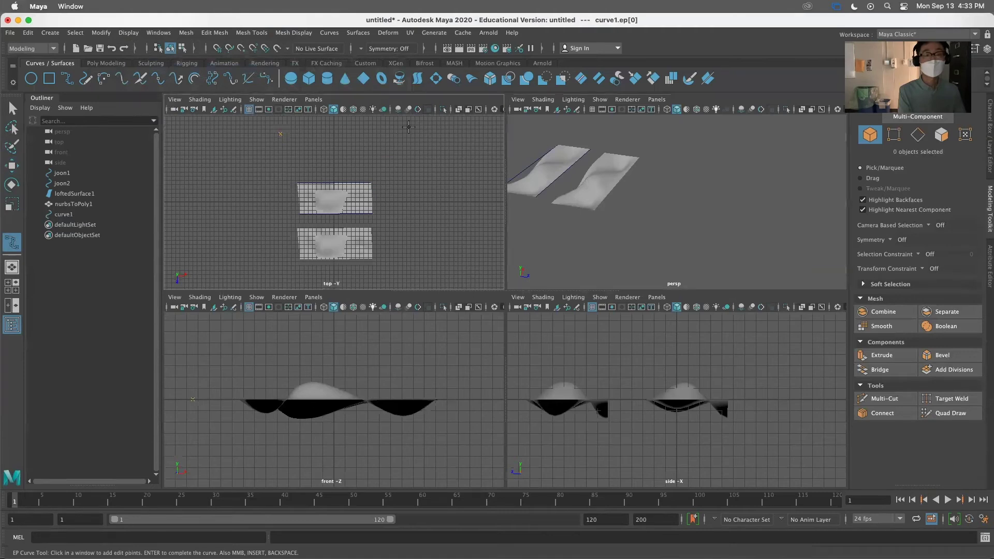
pyautogui.click(339, 135)
pyautogui.click(405, 134)
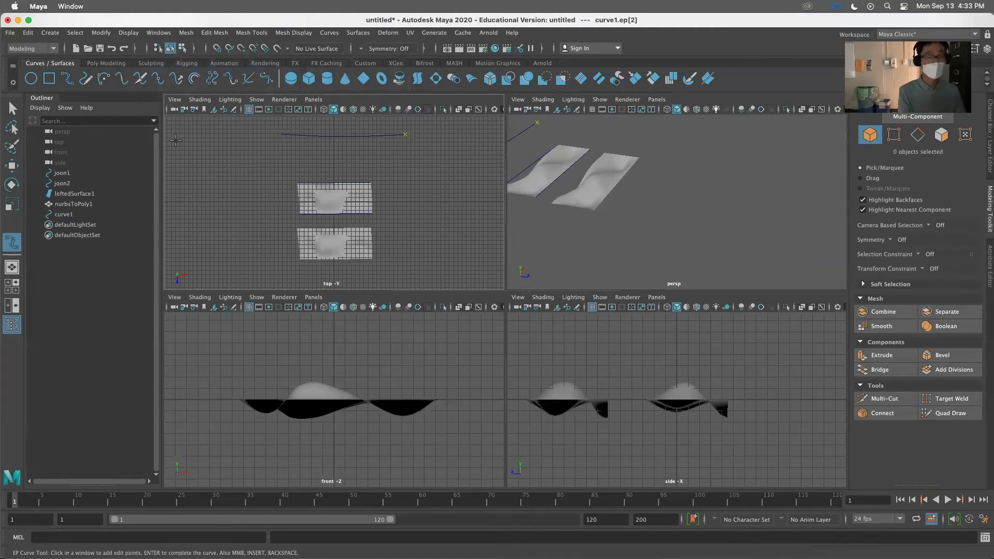
pyautogui.press('Return')
pyautogui.press('w')
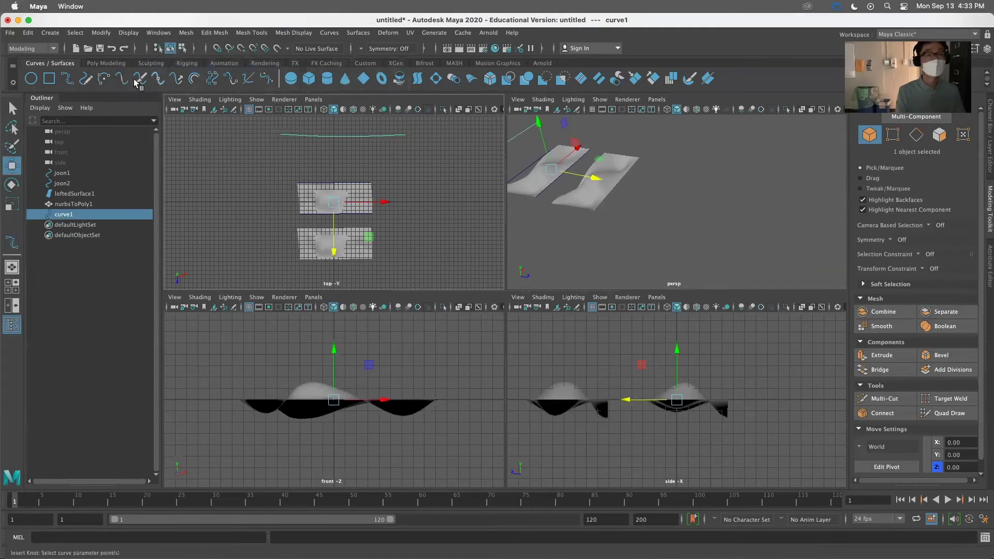
# Step: Draw a second three-point EP curve in the top view, roughly parallel to the first and closer to the lofted surface
pyautogui.press('y')
pyautogui.click(286, 169)
pyautogui.click(356, 168)
pyautogui.click(425, 170)
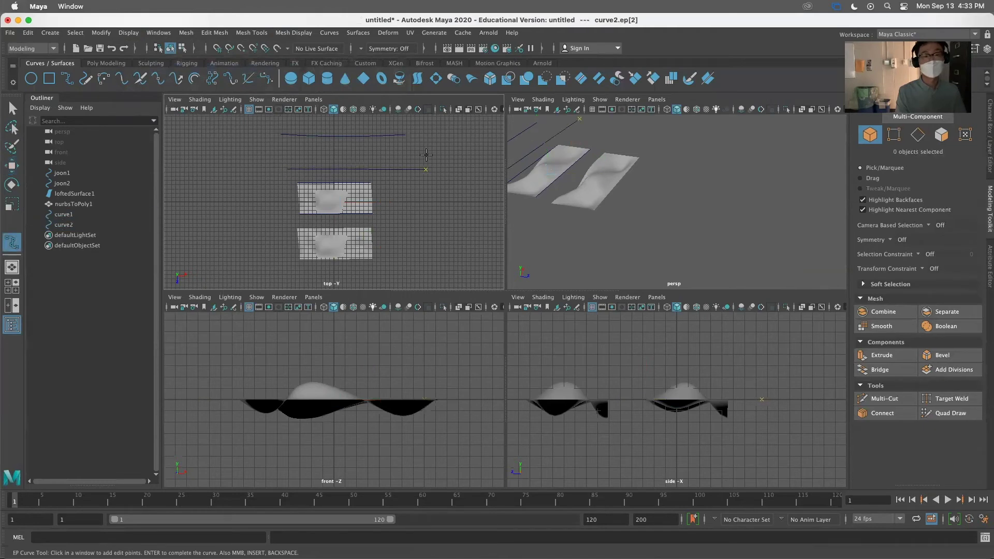
pyautogui.click(20, 106)
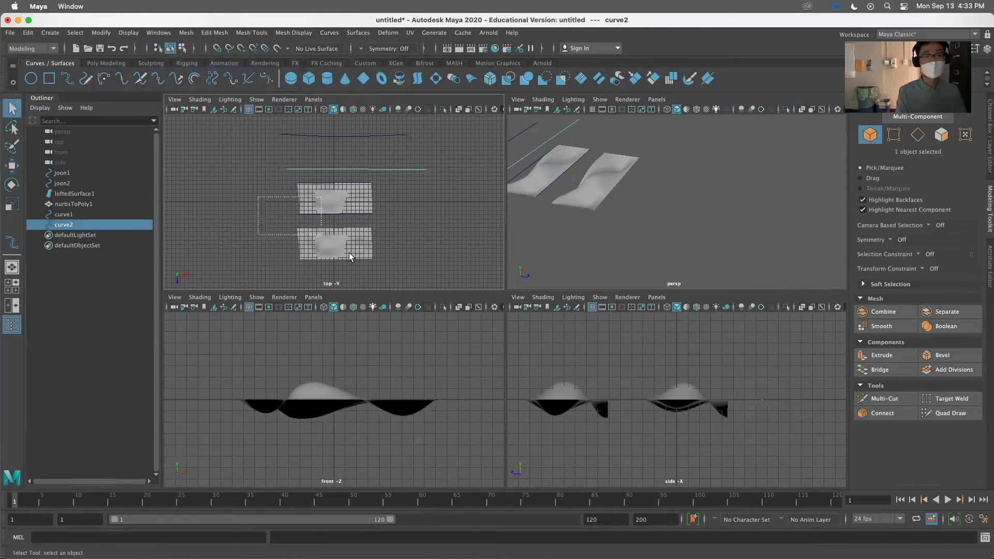
# Step: Delete the lofted surface, its polygon copy and their two original curves, keeping only curve1 and curve2
pyautogui.moveTo(349, 253); pyautogui.dragTo(347, 248)
pyautogui.press('Delete')
pyautogui.click(334, 182)
pyautogui.press('Delete')
# Step: Maximize the perspective view and frame curve1 and curve2 from an angle that shows both full lengths
pyautogui.press('space')
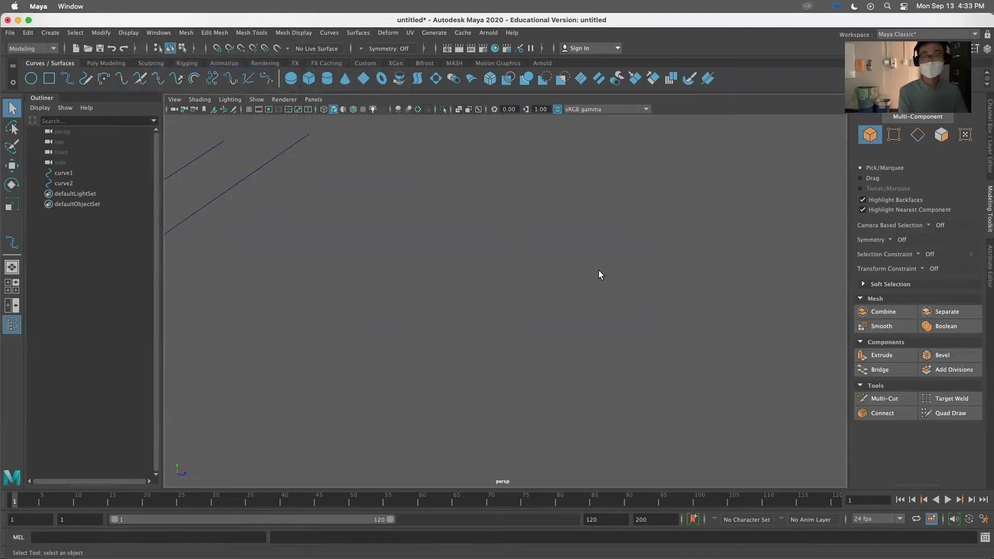
pyautogui.moveTo(202, 134); pyautogui.dragTo(301, 239)
pyautogui.press('f')
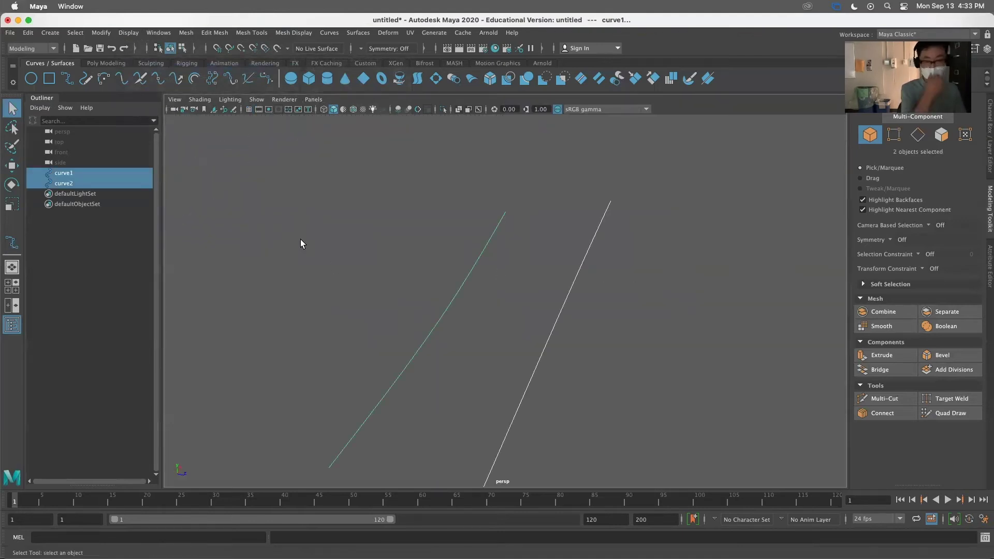
pyautogui.keyDown('alt'); pyautogui.moveTo(500, 257); pyautogui.dragTo(487, 230); pyautogui.keyUp('alt')
pyautogui.click(561, 266)
pyautogui.press('super+z')
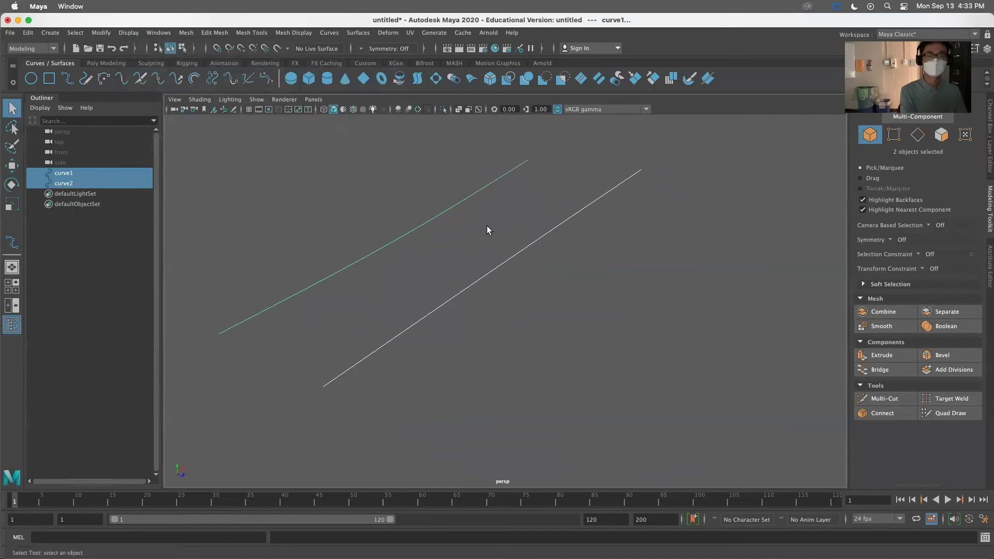
pyautogui.moveTo(458, 197); pyautogui.dragTo(407, 195, button='right')
pyautogui.moveTo(464, 249)
pyautogui.keyDown('alt'); pyautogui.mouseDown()
pyautogui.moveTo(448, 269)
pyautogui.moveTo(473, 279)
pyautogui.moveTo(443, 266)
pyautogui.moveTo(559, 271)
pyautogui.moveTo(480, 237)
pyautogui.mouseUp(); pyautogui.keyUp('alt')
pyautogui.press('F8')
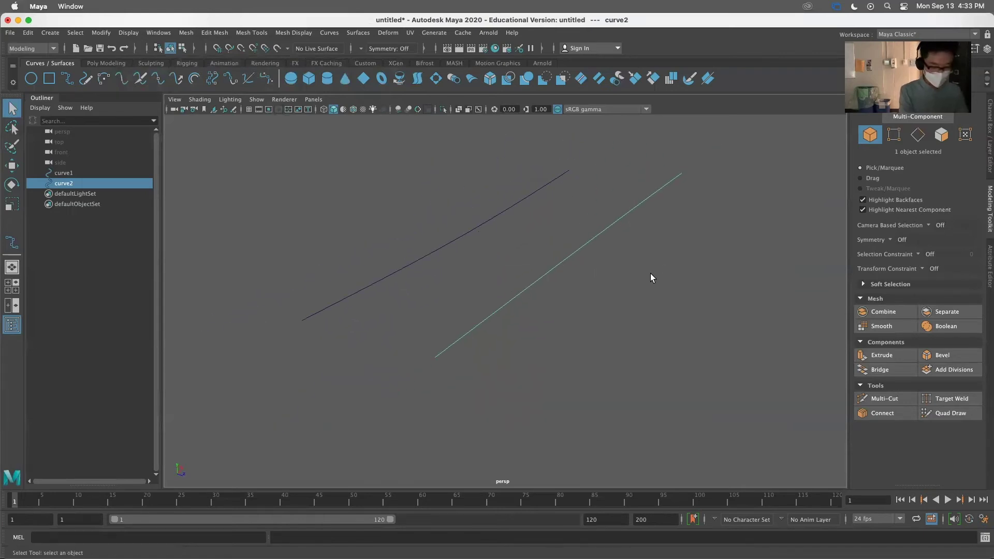
pyautogui.keyDown('alt'); pyautogui.moveTo(581, 297); pyautogui.dragTo(601, 302); pyautogui.keyUp('alt')
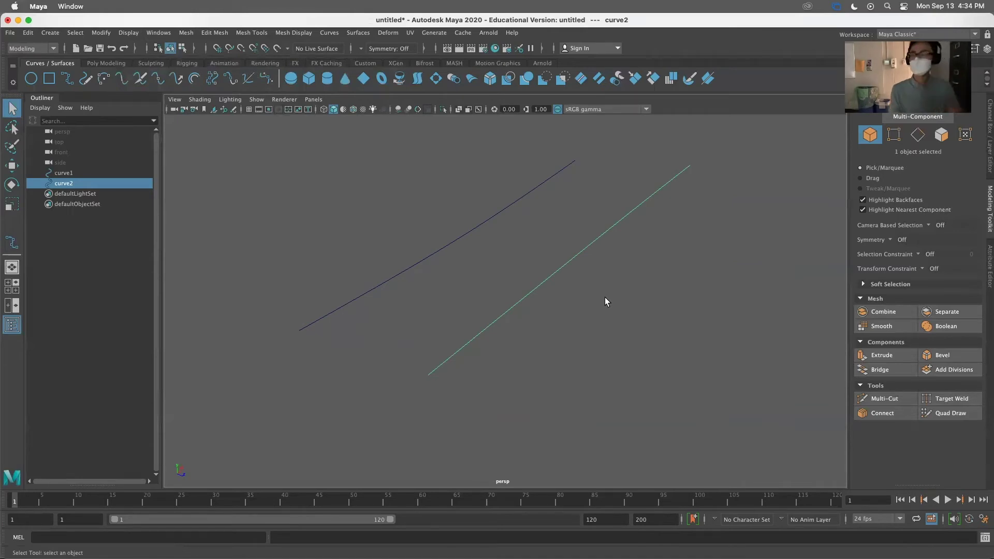
pyautogui.keyDown('alt'); pyautogui.moveTo(500, 337); pyautogui.dragTo(473, 350); pyautogui.keyUp('alt')
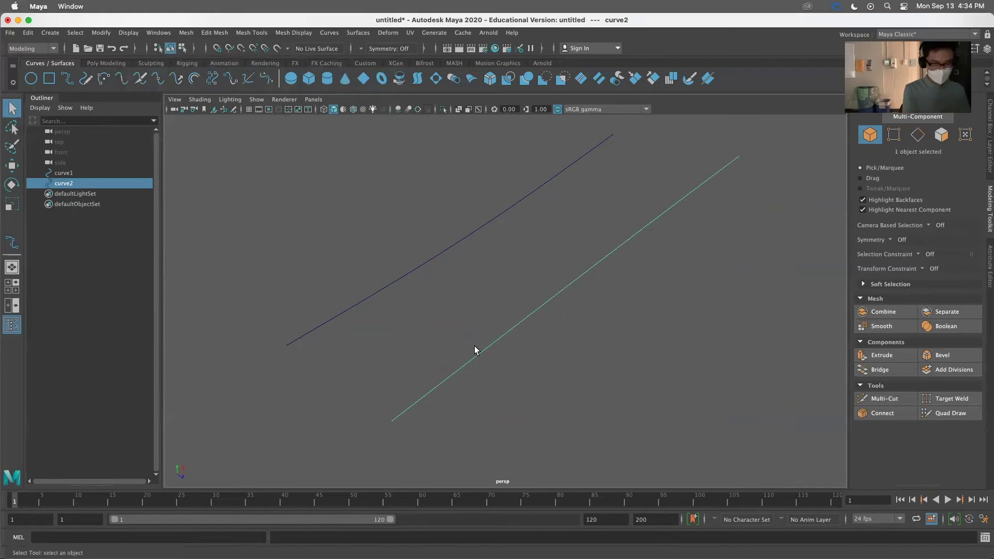
pyautogui.keyDown('alt'); pyautogui.moveTo(492, 351); pyautogui.dragTo(498, 269); pyautogui.keyUp('alt')
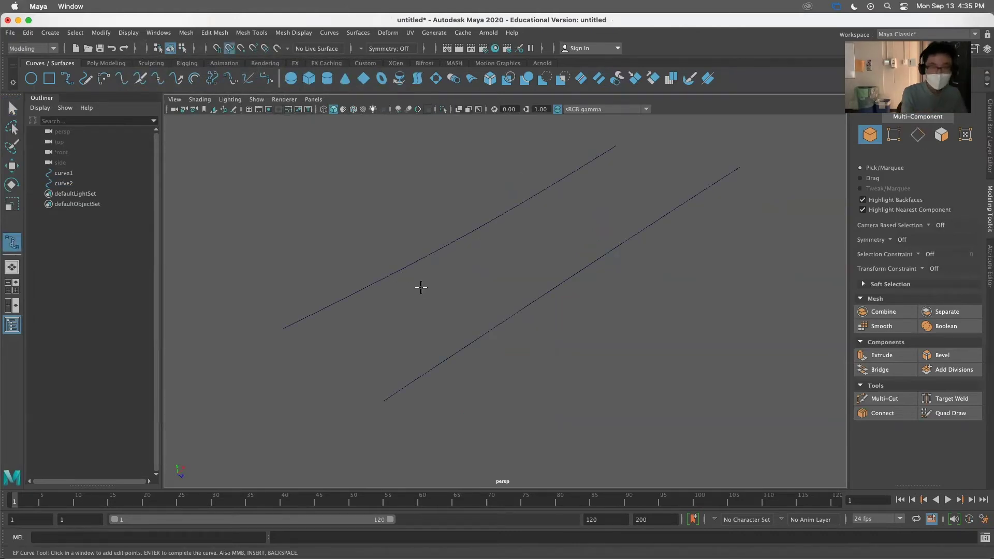
# Step: Draw a two-point EP curve bridging curve1 and curve2 near their middles, with both ends snapped onto the curves
pyautogui.moveTo(382, 277); pyautogui.dragTo(444, 354)
pyautogui.moveTo(537, 354); pyautogui.dragTo(550, 370)
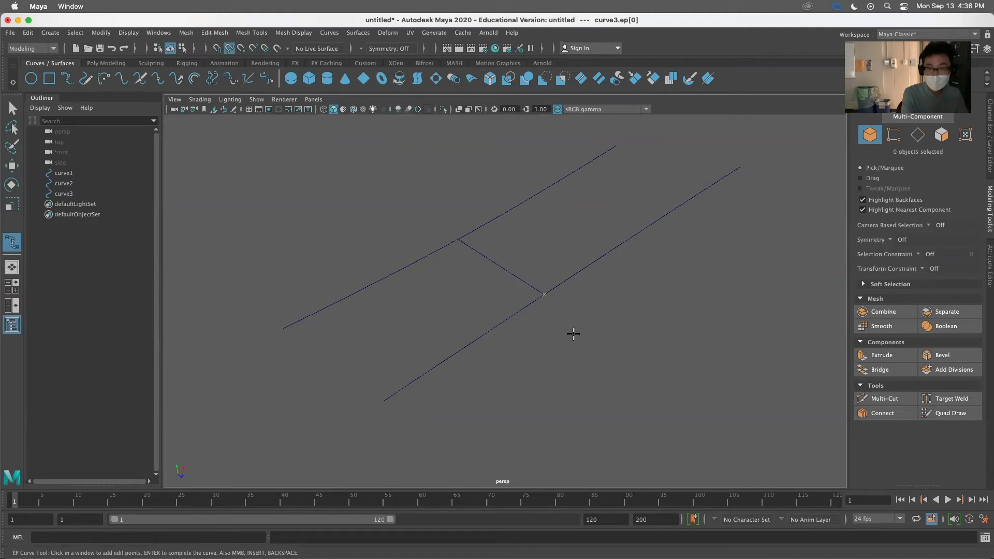
pyautogui.moveTo(439, 413); pyautogui.dragTo(618, 417)
pyautogui.moveTo(550, 442); pyautogui.dragTo(752, 243)
pyautogui.press('BackSpace')
pyautogui.click(12, 107)
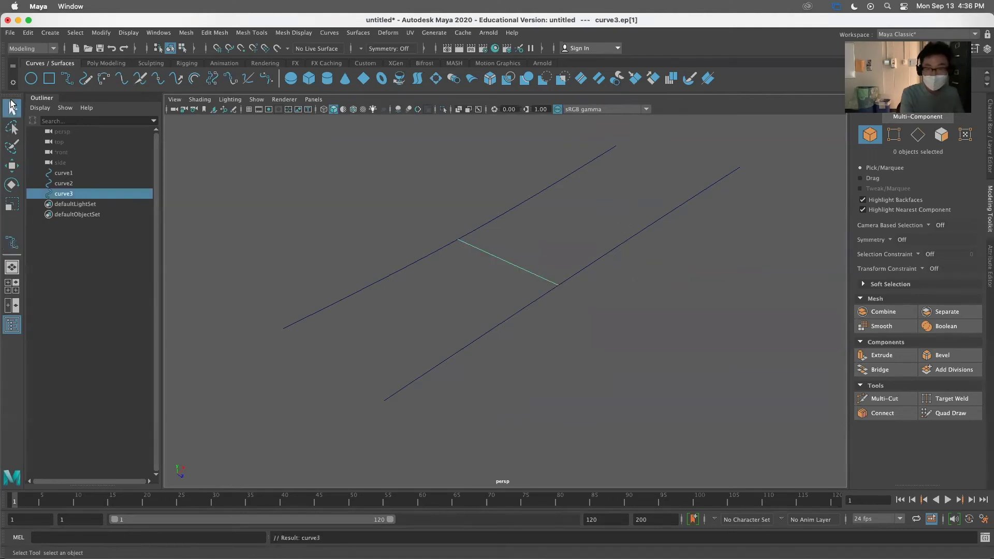
# Step: Try to loft the three curves in the order curve1, curve2, curve3, and undo the loft
pyautogui.moveTo(59, 177); pyautogui.dragTo(71, 189, button='middle')
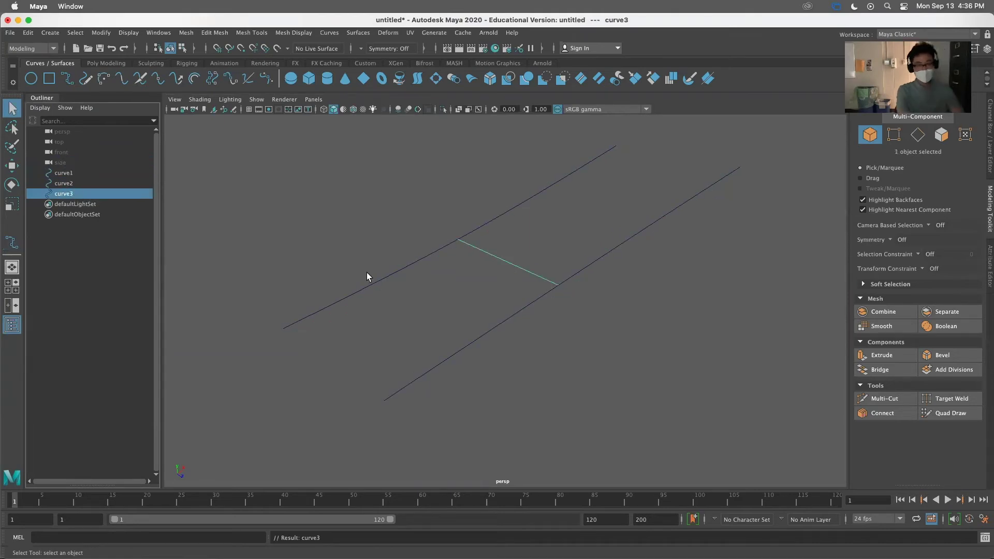
pyautogui.click(66, 173)
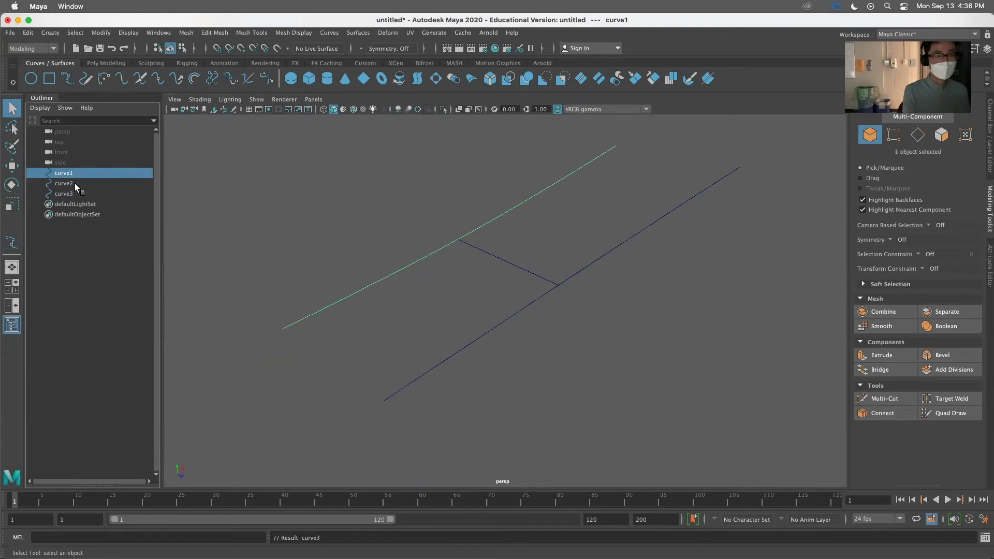
pyautogui.keyDown('shift'); pyautogui.click(69, 182); pyautogui.keyUp('shift')
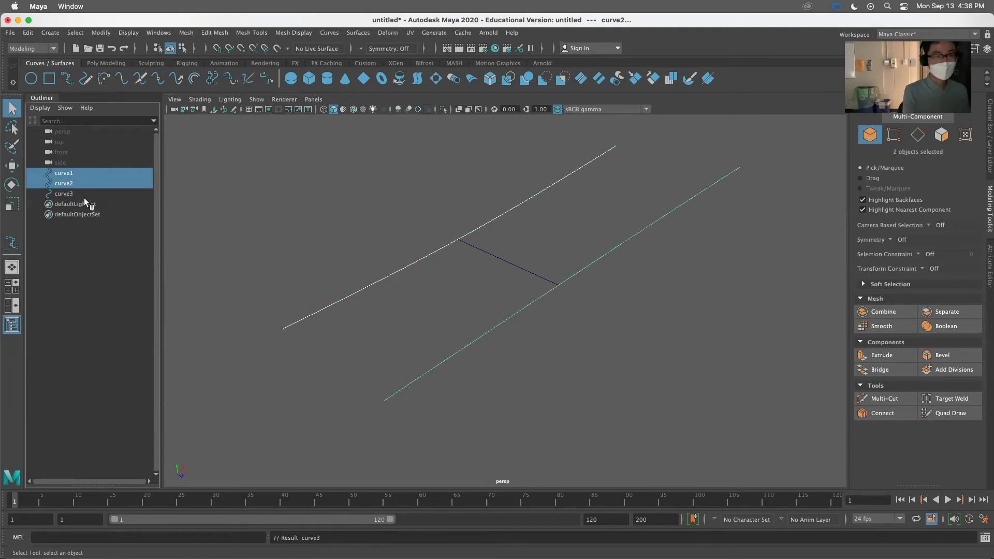
pyautogui.keyDown('shift'); pyautogui.click(73, 194); pyautogui.keyUp('shift')
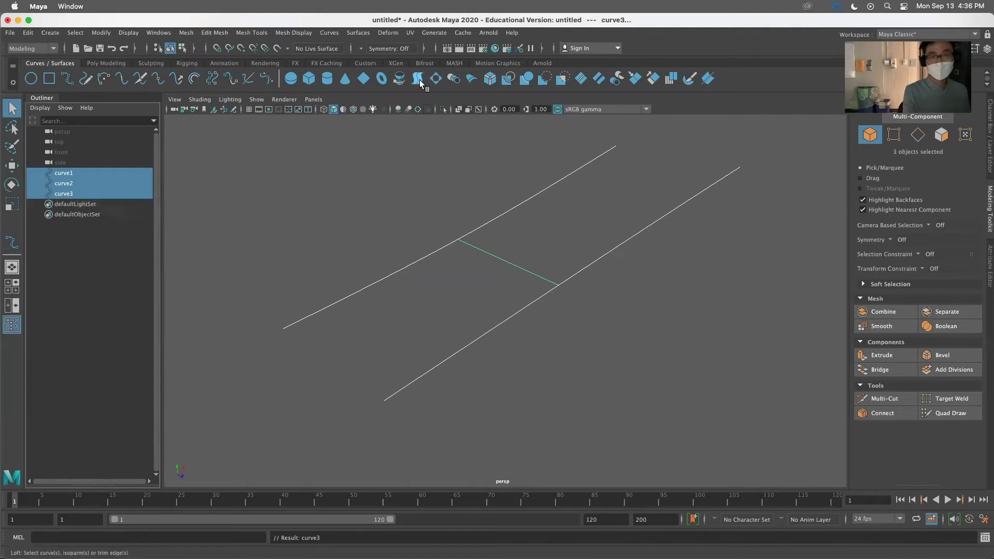
pyautogui.click(418, 79)
pyautogui.keyDown('alt'); pyautogui.moveTo(616, 253); pyautogui.dragTo(543, 284); pyautogui.keyUp('alt')
pyautogui.press('super+z')
# Step: Try lofting again with curve3 selected first, followed by curve1 and curve2, and undo the loft
pyautogui.click(90, 254)
pyautogui.click(71, 192)
pyautogui.moveTo(70, 189); pyautogui.dragTo(79, 174)
pyautogui.click(417, 78)
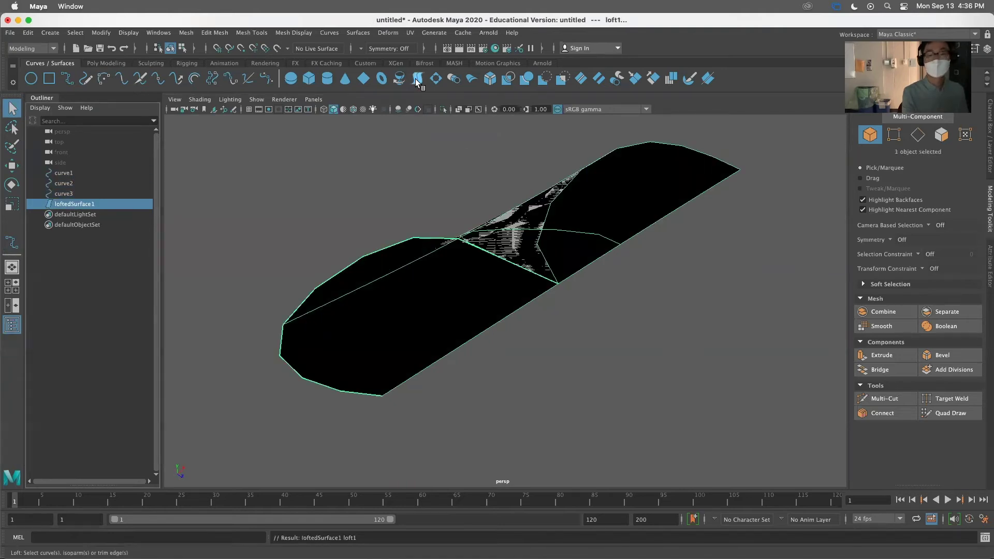
pyautogui.hotkey('ctrl', 'z')
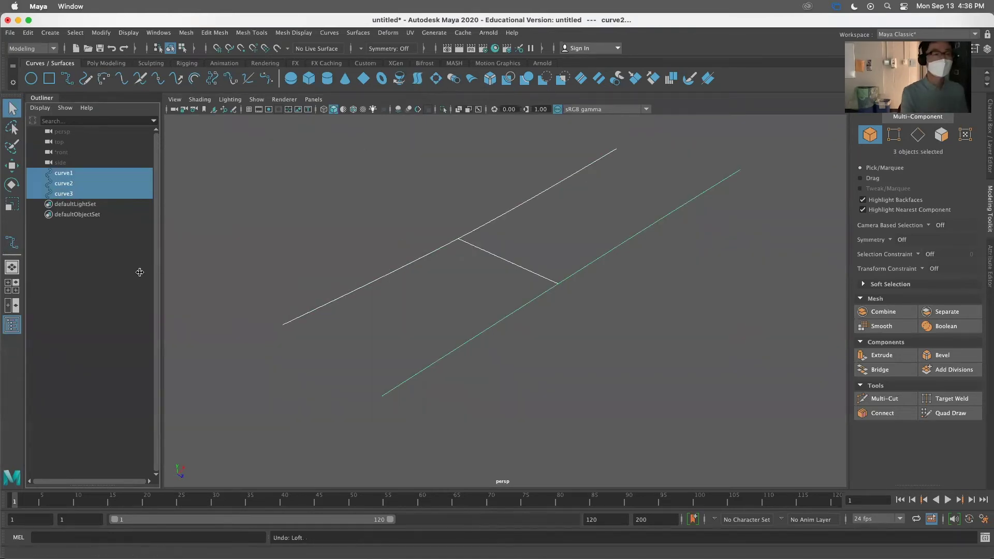
# Step: Try a single-profile birail on the curves with curve3 selected last, and undo it
pyautogui.moveTo(69, 173); pyautogui.dragTo(67, 192)
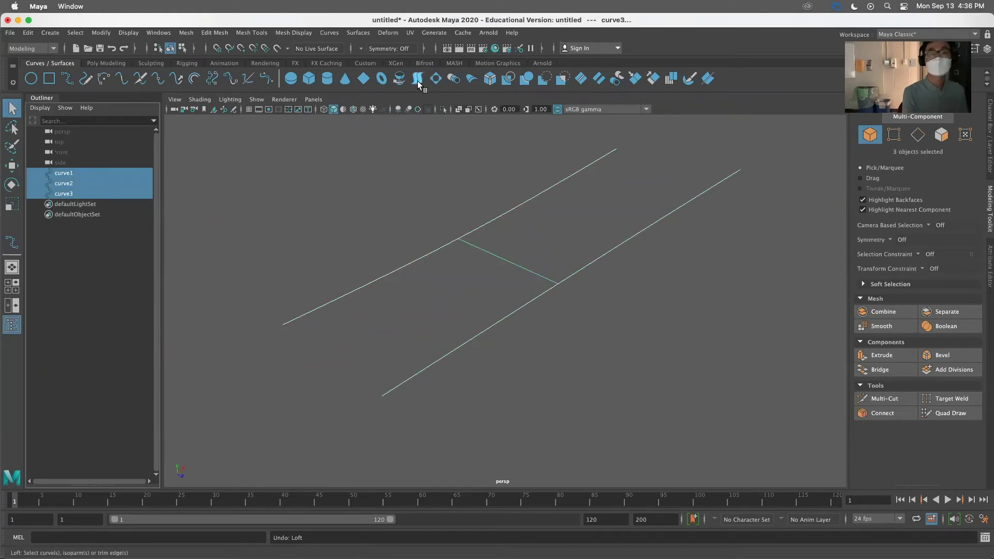
pyautogui.click(471, 79)
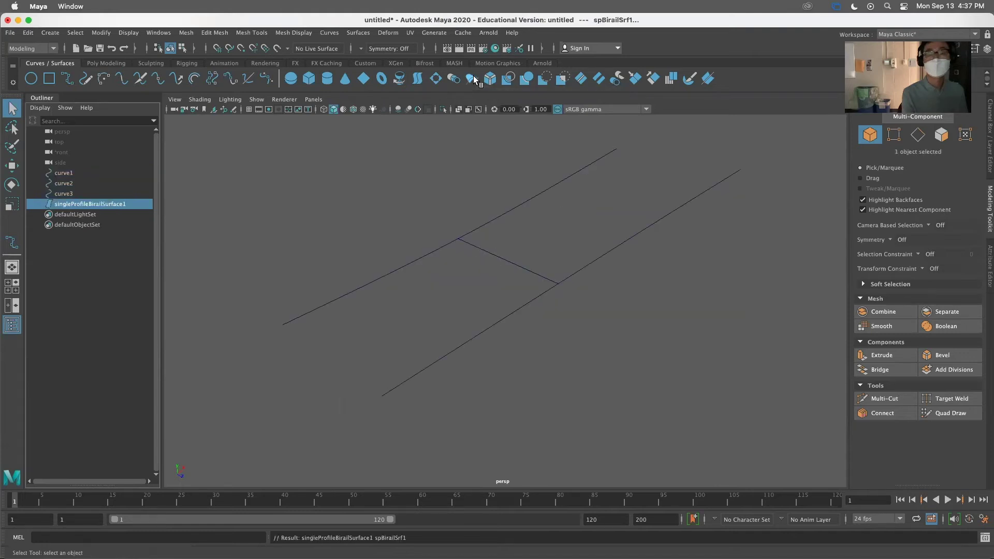
pyautogui.press('super+z')
# Step: Create a single-profile birail surface using curve3 as the profile and curve1 and curve2 as the rails
pyautogui.click(88, 261)
pyautogui.click(73, 185)
pyautogui.click(69, 193)
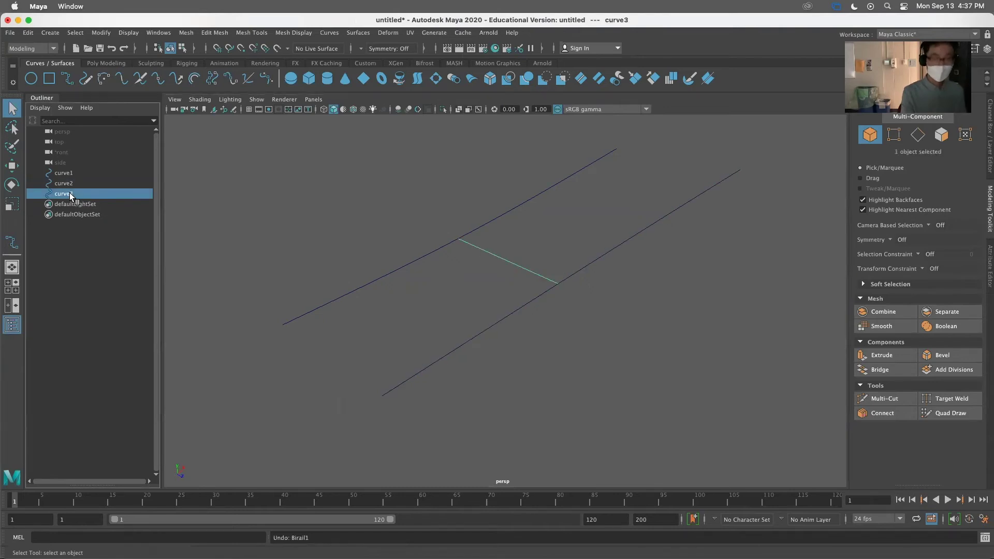
pyautogui.moveTo(73, 194); pyautogui.dragTo(63, 174)
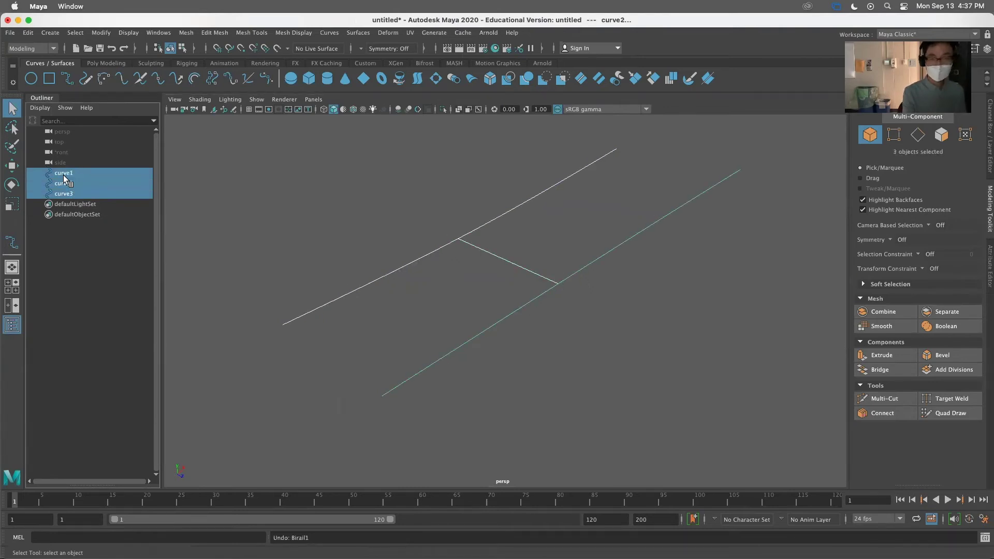
pyautogui.click(471, 79)
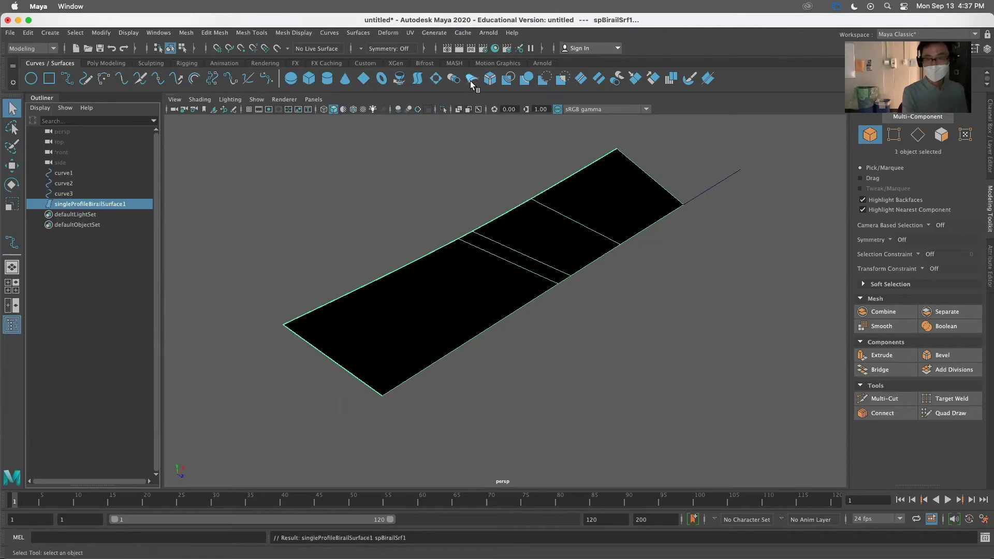
# Step: Reverse the surface direction of the birail surface so its normals are flipped
pyautogui.keyDown('alt'); pyautogui.moveTo(445, 355); pyautogui.dragTo(479, 435); pyautogui.keyUp('alt')
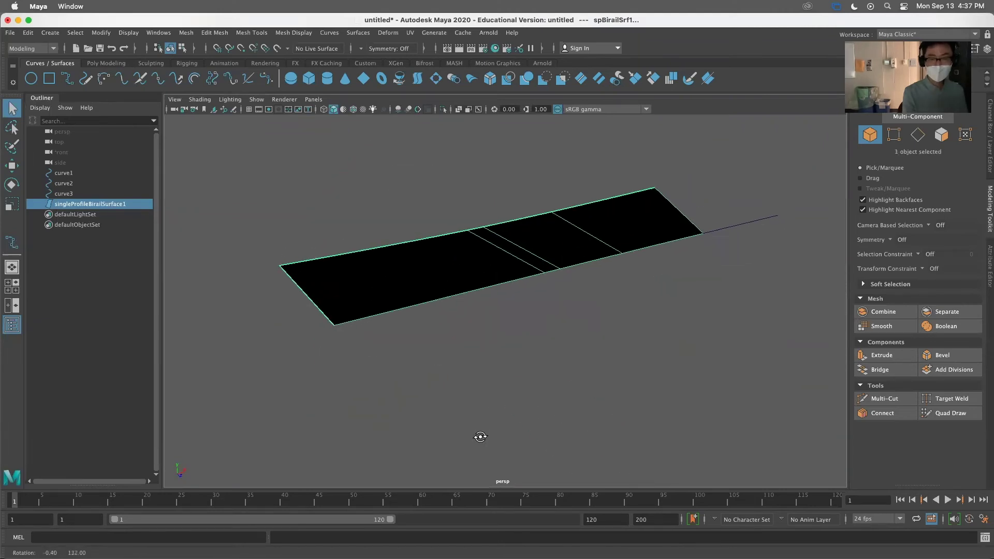
pyautogui.click(359, 32)
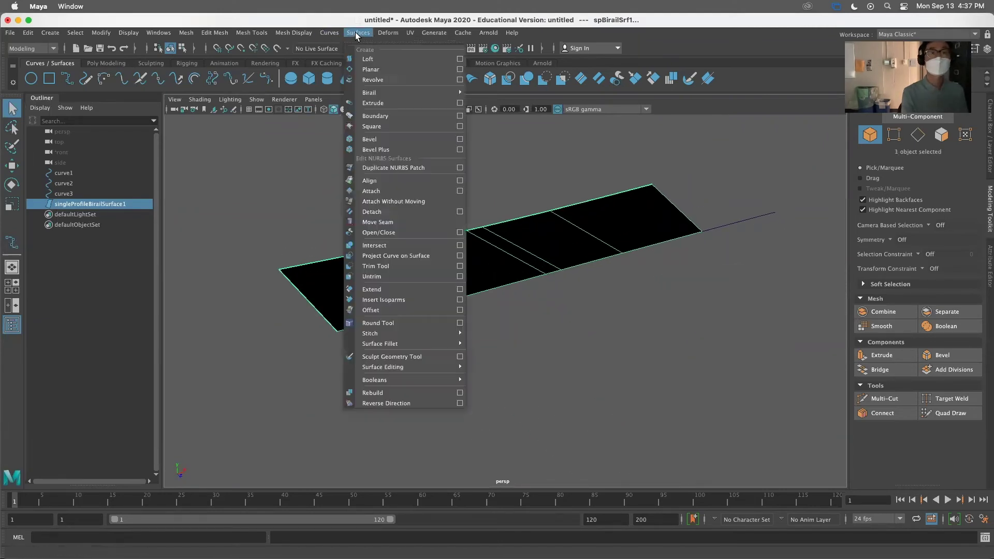
pyautogui.click(399, 403)
pyautogui.click(490, 359)
pyautogui.keyDown('alt'); pyautogui.moveTo(392, 306); pyautogui.dragTo(515, 310); pyautogui.keyUp('alt')
pyautogui.click(507, 271)
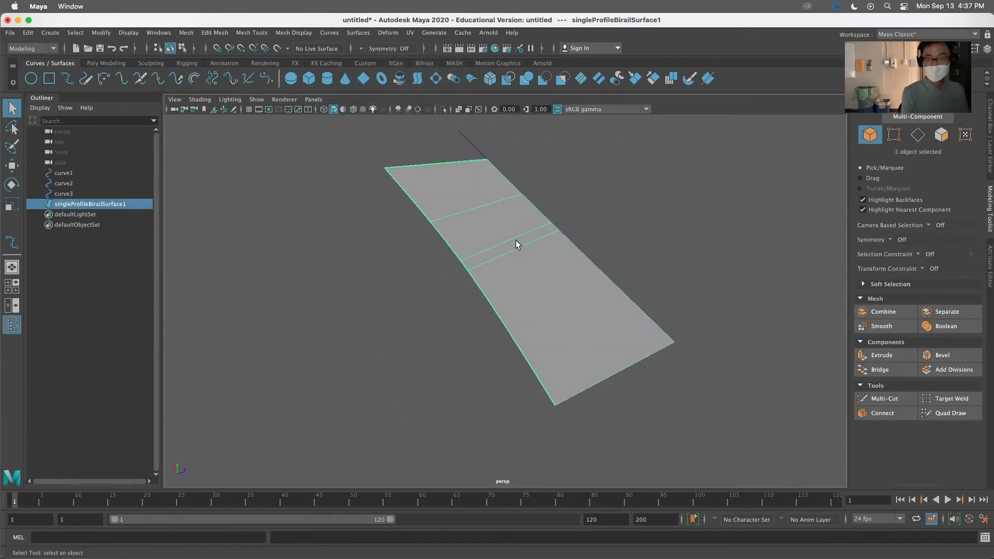
# Step: Undo the direction reversal and the birail surface to return to the three curves, and clear the selection
pyautogui.keyDown('alt'); pyautogui.moveTo(554, 273); pyautogui.dragTo(427, 311); pyautogui.keyUp('alt')
pyautogui.press('z')
pyautogui.press('z')
pyautogui.press('z')
pyautogui.press('z')
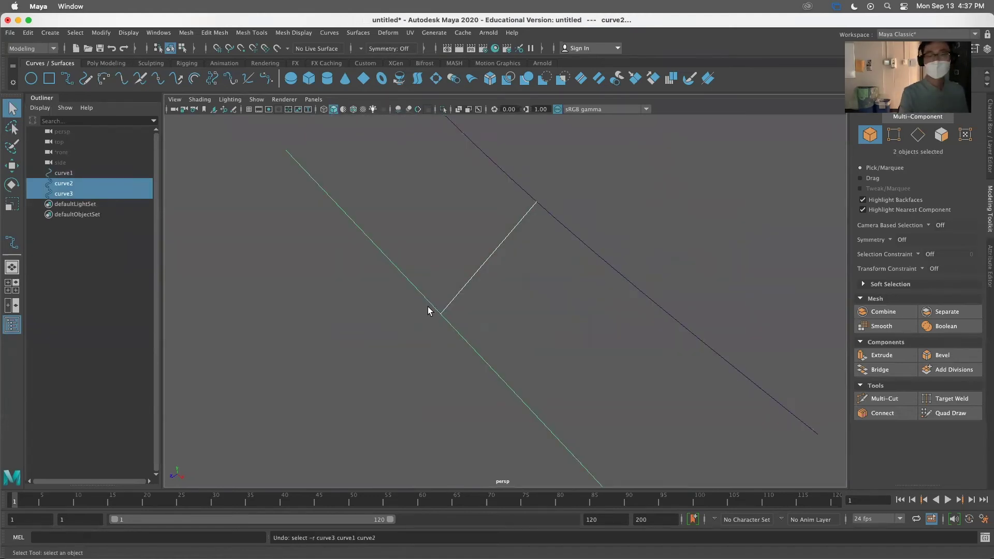
pyautogui.moveTo(704, 245); pyautogui.dragTo(610, 231)
pyautogui.click(611, 231)
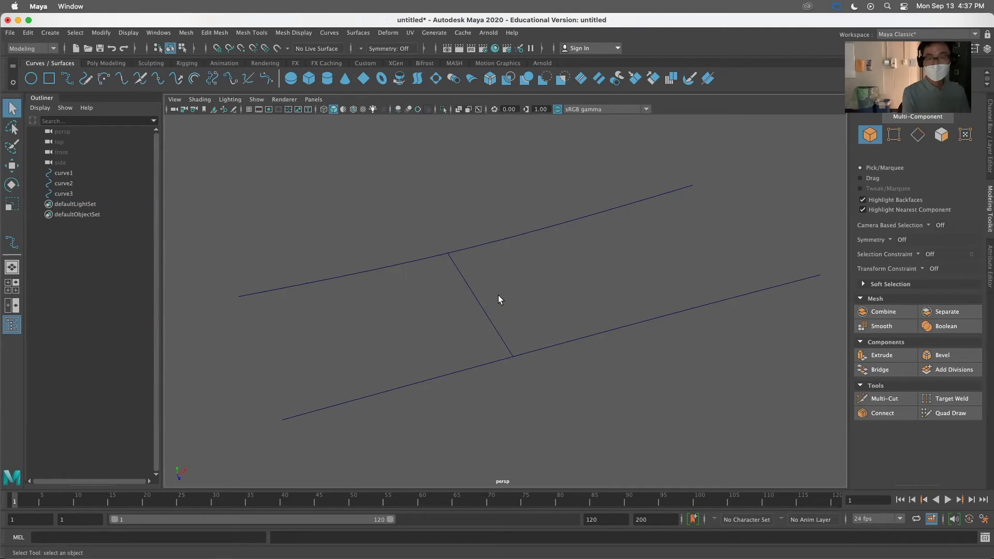
# Step: Display curve3's control vertices and try raising a vertex near the middle of the curve
pyautogui.click(480, 306)
pyautogui.keyDown('alt'); pyautogui.moveTo(415, 328); pyautogui.dragTo(501, 295); pyautogui.keyUp('alt')
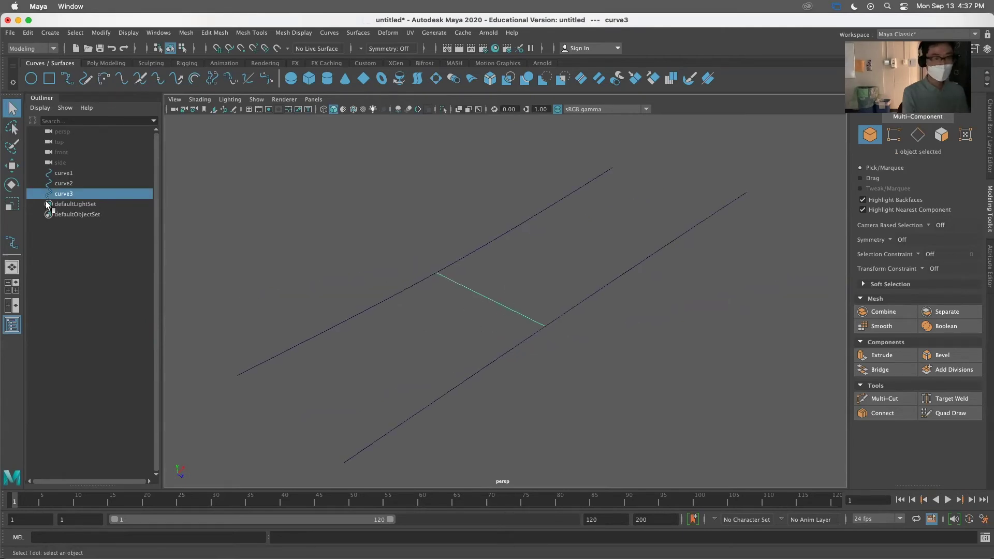
pyautogui.moveTo(62, 193); pyautogui.dragTo(113, 184, button='middle')
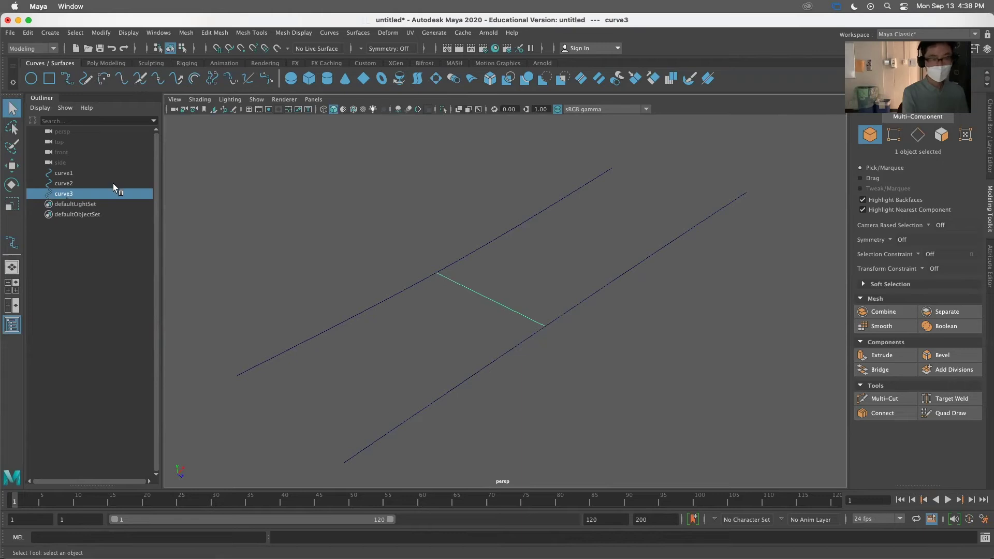
pyautogui.moveTo(492, 307); pyautogui.dragTo(438, 291, button='right')
pyautogui.keyDown('alt'); pyautogui.moveTo(439, 315); pyautogui.dragTo(496, 383); pyautogui.keyUp('alt')
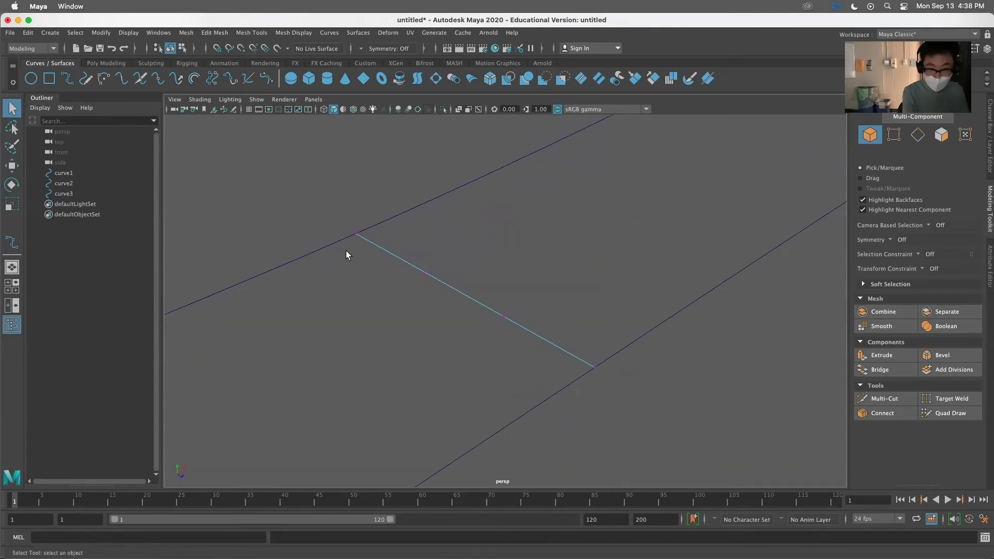
pyautogui.moveTo(406, 257); pyautogui.dragTo(444, 316)
pyautogui.press('w')
pyautogui.moveTo(421, 232); pyautogui.dragTo(498, 338)
pyautogui.click(504, 316)
pyautogui.moveTo(506, 295); pyautogui.dragTo(505, 236)
pyautogui.keyDown('alt'); pyautogui.moveTo(571, 238); pyautogui.dragTo(517, 382); pyautogui.keyUp('alt')
# Step: Undo the control vertex move on curve3 and clear the vertex selection
pyautogui.hotkey('ctrl', 'z')
pyautogui.hotkey('ctrl', 'z')
pyautogui.click(601, 336)
pyautogui.hotkey('ctrl', 'z')
pyautogui.hotkey('ctrl', 'z')
pyautogui.click(633, 380)
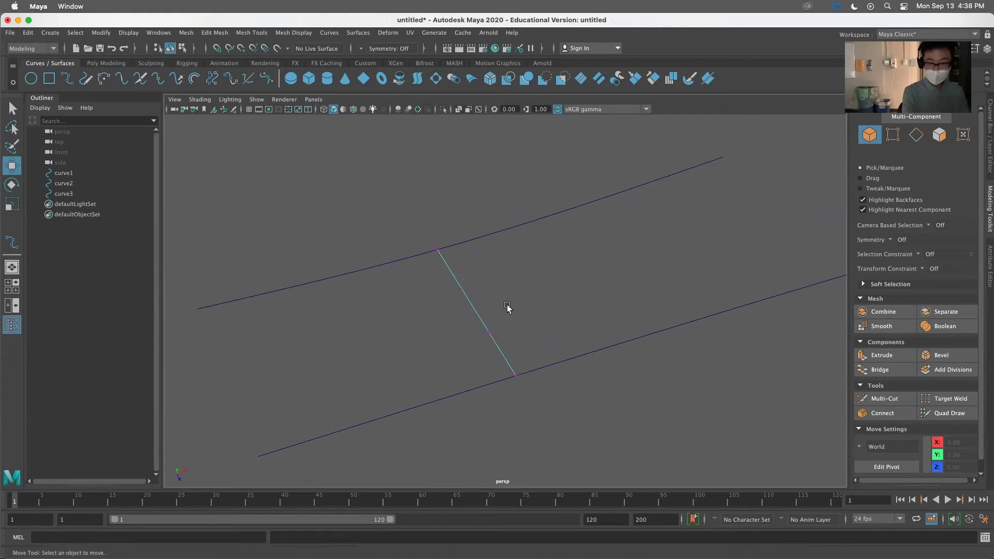
# Step: Rebuild curve3 as a uniform cubic curve with 5 spans and display its component points
pyautogui.moveTo(464, 299); pyautogui.dragTo(515, 282, button='right')
pyautogui.click(564, 422)
pyautogui.click(473, 330)
pyautogui.keyDown('alt'); pyautogui.moveTo(471, 328); pyautogui.dragTo(489, 290); pyautogui.keyUp('alt')
pyautogui.keyDown('alt'); pyautogui.moveTo(489, 290); pyautogui.dragTo(456, 186, button='right'); pyautogui.keyUp('alt')
pyautogui.click(329, 32)
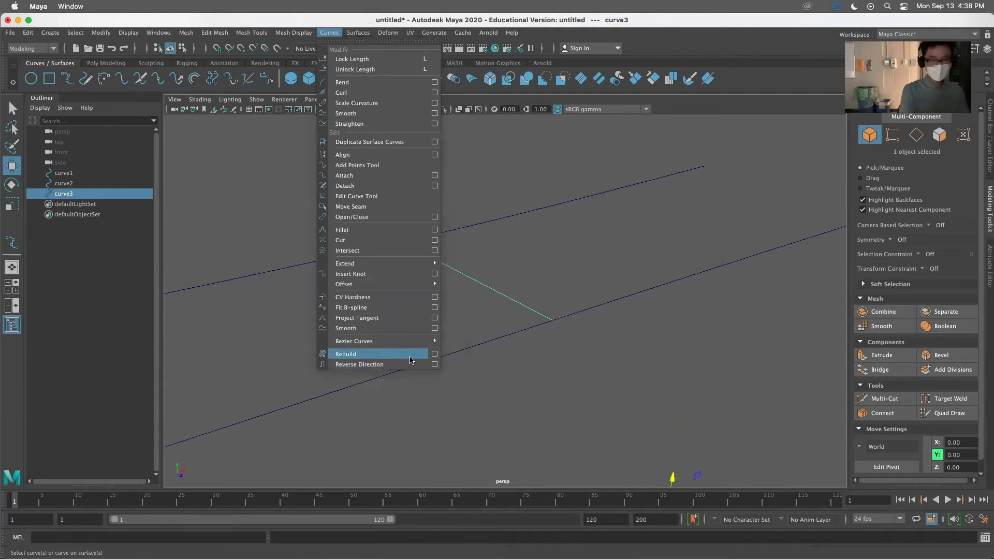
pyautogui.click(437, 355)
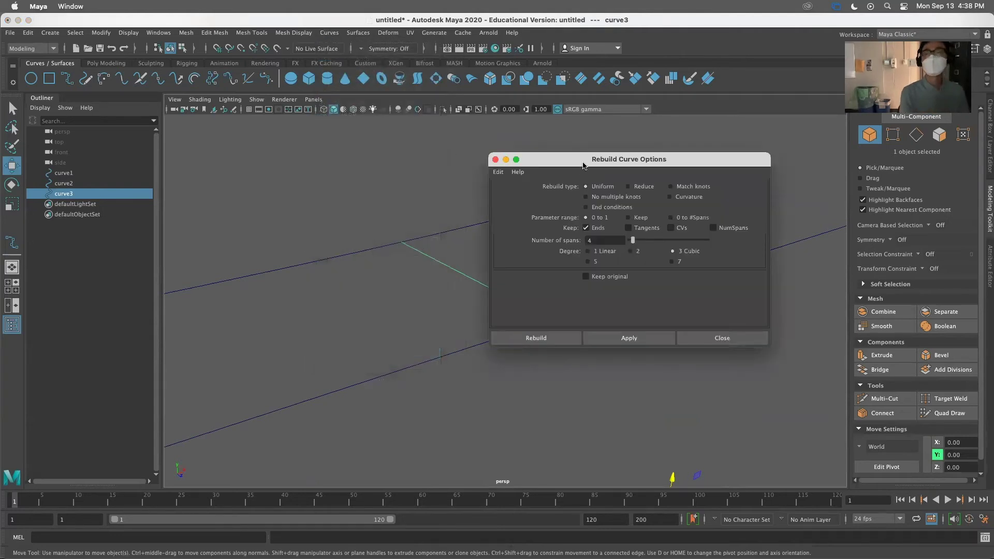
pyautogui.moveTo(584, 165); pyautogui.dragTo(639, 127)
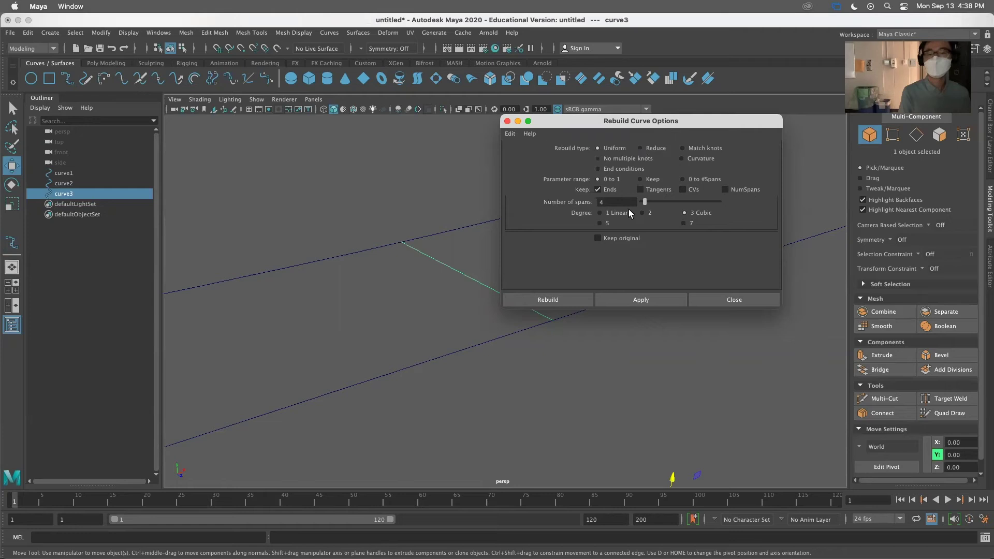
pyautogui.doubleClick(609, 203)
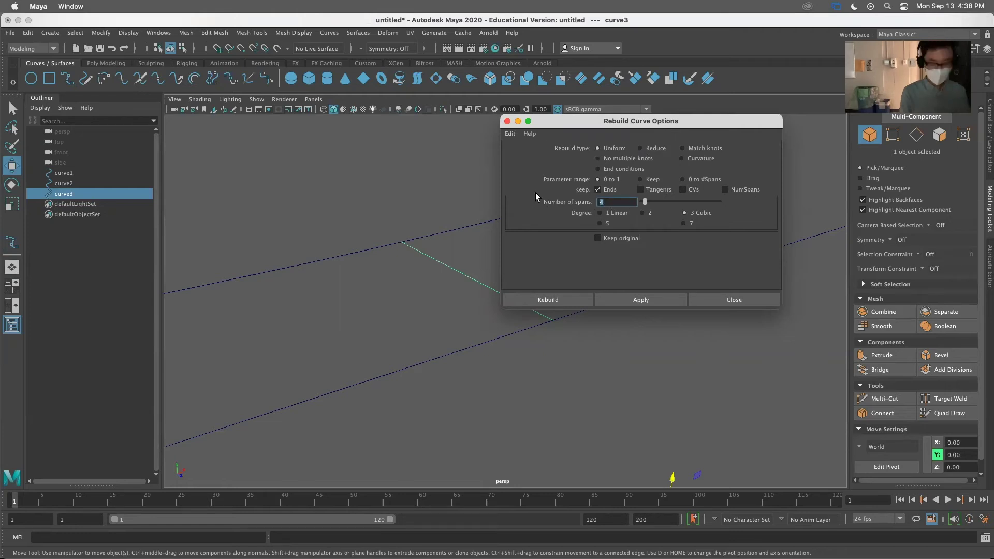
pyautogui.write('5')
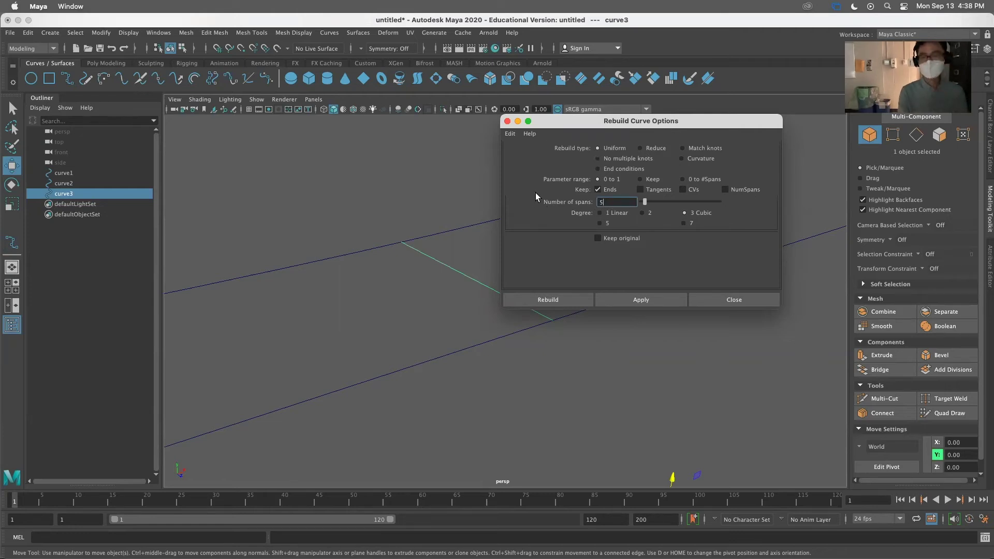
pyautogui.click(575, 300)
pyautogui.moveTo(469, 282); pyautogui.dragTo(452, 327, button='right')
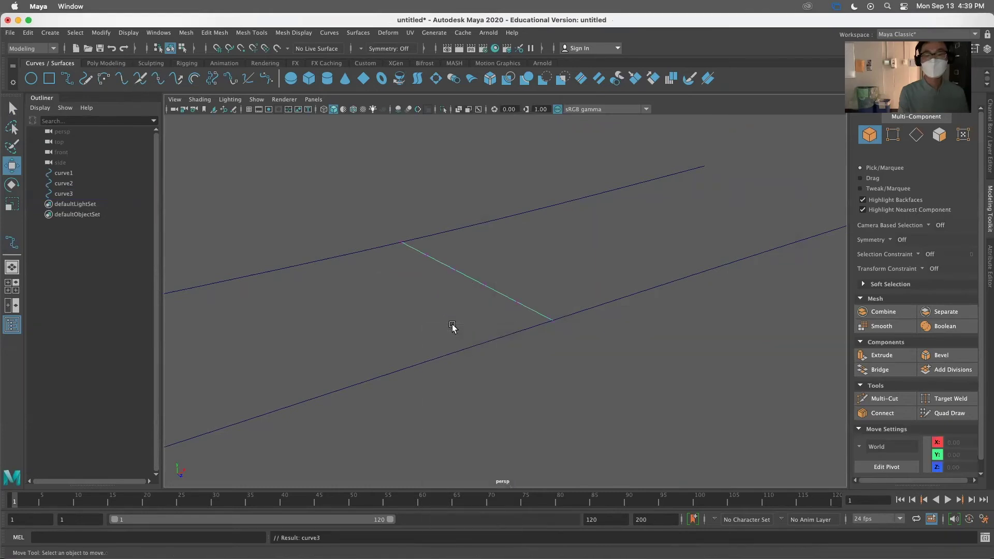
pyautogui.scroll(2, 465, 312)
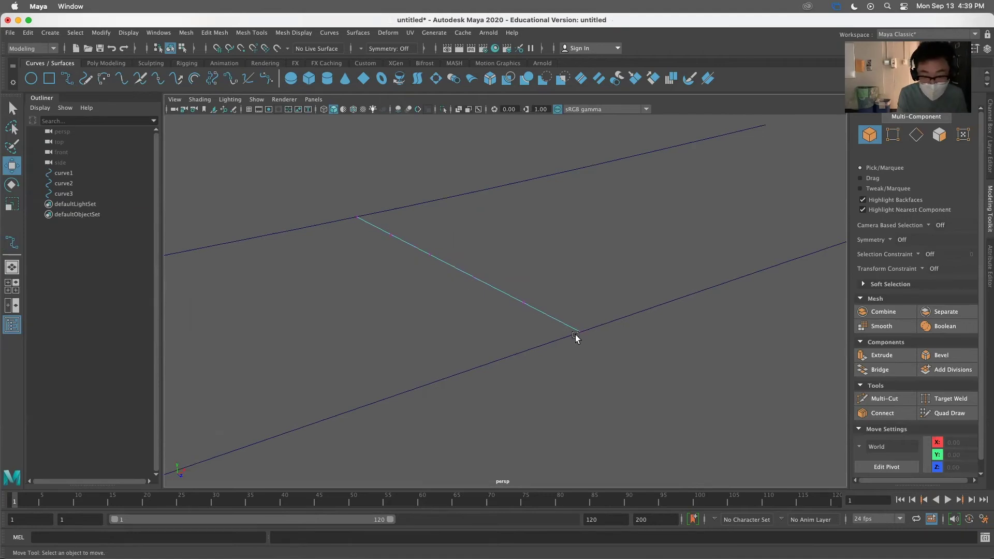
# Step: Rebuild curve3 as a uniform cubic curve with 10 spans and display its control vertices
pyautogui.moveTo(461, 271); pyautogui.dragTo(456, 270, button='right')
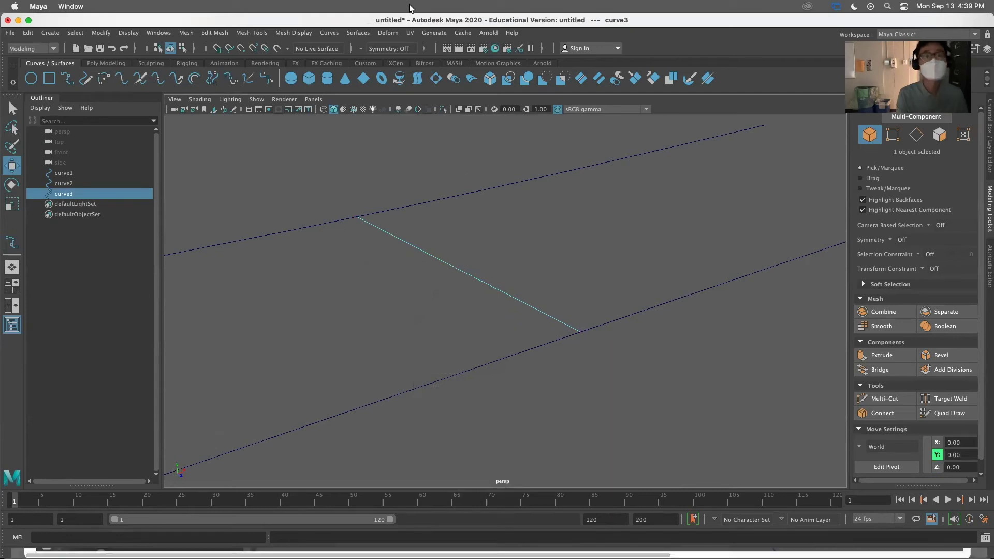
pyautogui.click(335, 32)
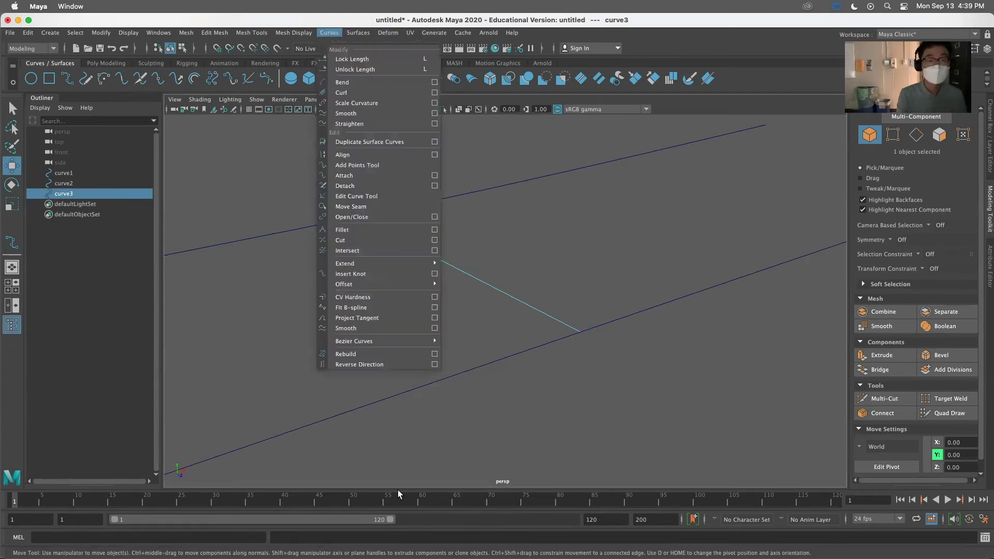
pyautogui.click(433, 353)
pyautogui.doubleClick(619, 202)
pyautogui.write('10')
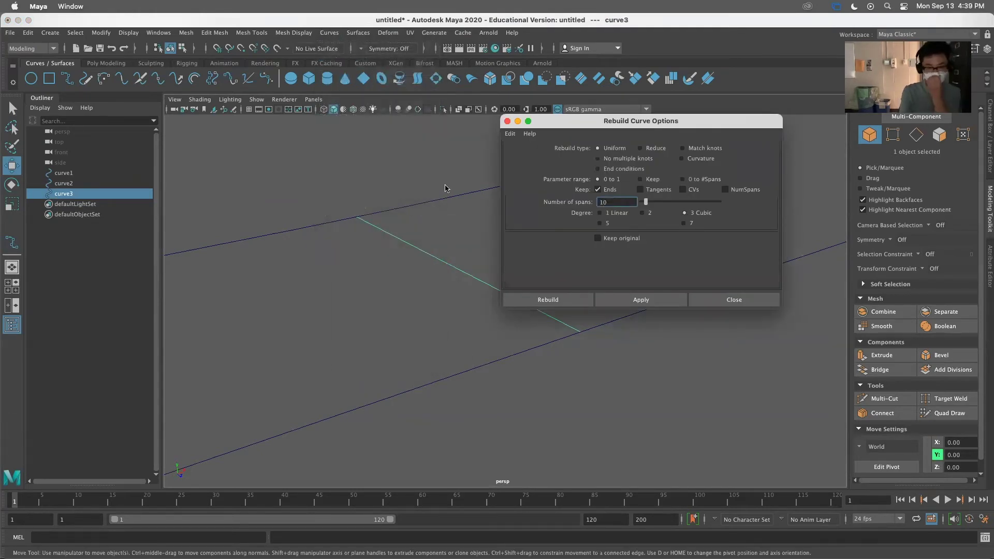
pyautogui.click(564, 300)
pyautogui.moveTo(516, 311); pyautogui.dragTo(527, 334, button='right')
pyautogui.scroll(3, 520, 362)
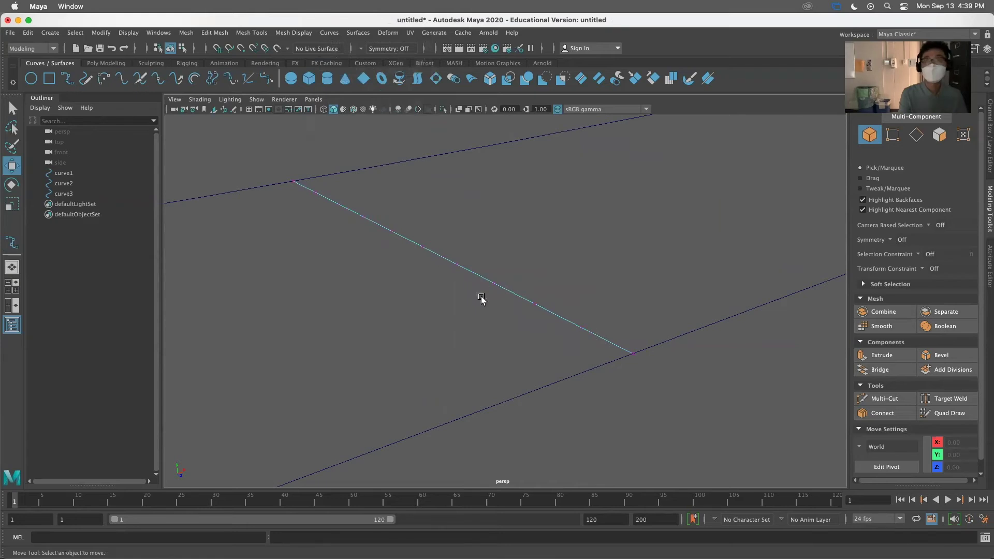
pyautogui.moveTo(456, 289); pyautogui.dragTo(458, 288, button='right')
pyautogui.scroll(-2, 472, 336)
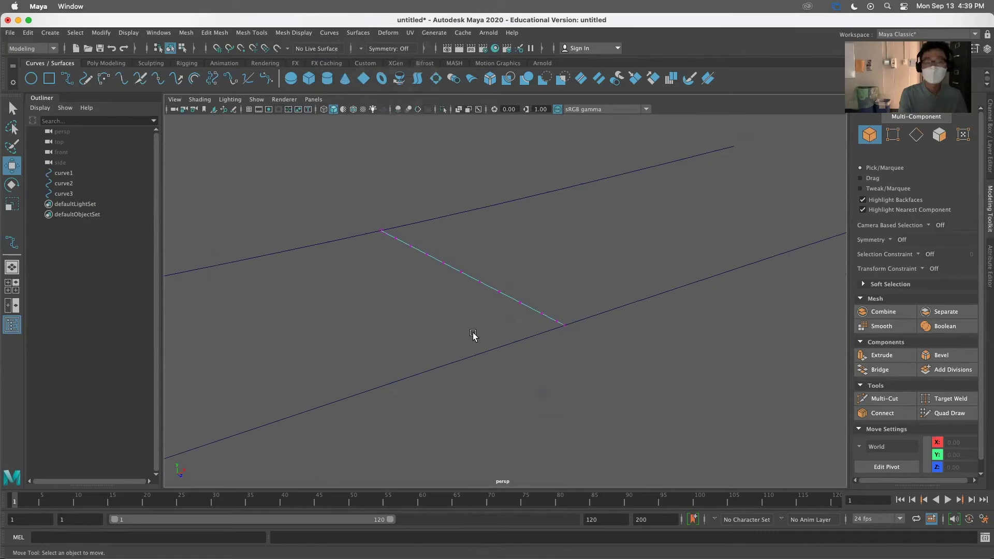
# Step: Raise alternating control vertices along curve3 vertically to shape it into a wavy profile, and clear the selection
pyautogui.moveTo(406, 240); pyautogui.dragTo(420, 262)
pyautogui.moveTo(407, 203); pyautogui.dragTo(406, 170)
pyautogui.moveTo(448, 286); pyautogui.dragTo(448, 233)
pyautogui.moveTo(493, 282); pyautogui.dragTo(502, 312)
pyautogui.moveTo(499, 261); pyautogui.dragTo(503, 212)
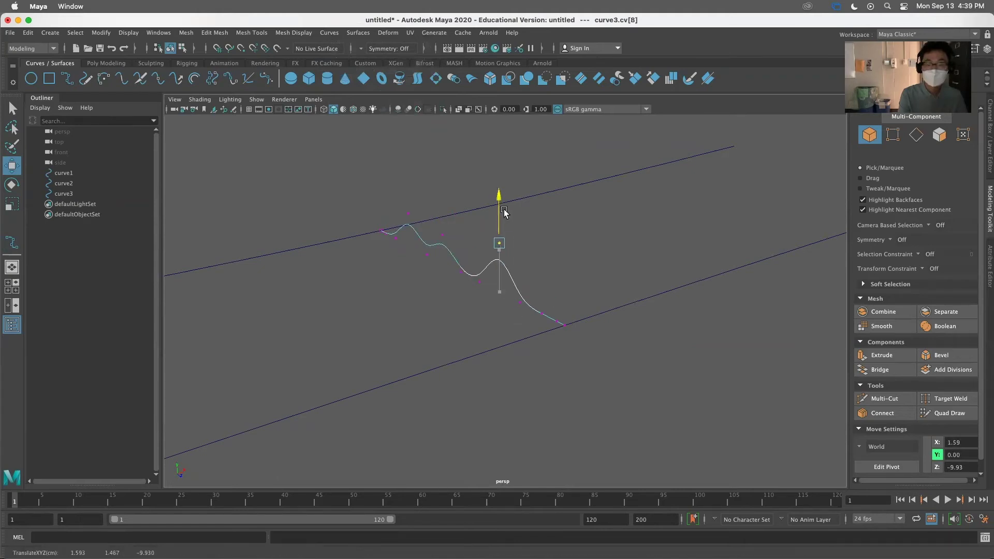
pyautogui.moveTo(533, 303); pyautogui.dragTo(546, 325)
pyautogui.moveTo(543, 271); pyautogui.dragTo(544, 227)
pyautogui.moveTo(455, 266); pyautogui.dragTo(466, 295)
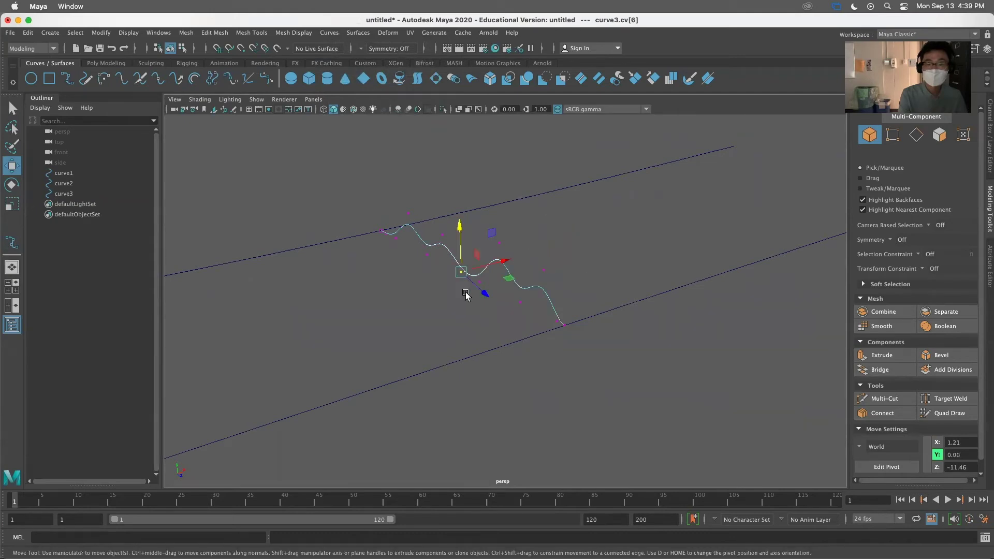
pyautogui.moveTo(463, 228); pyautogui.dragTo(461, 231)
pyautogui.click(645, 449)
pyautogui.moveTo(701, 375); pyautogui.dragTo(691, 413)
pyautogui.keyDown('alt'); pyautogui.moveTo(691, 413); pyautogui.dragTo(528, 317, button='right'); pyautogui.keyUp('alt')
# Step: Try a single-profile birail with the curves selected in the order curve3, curve1, curve2, and undo it
pyautogui.click(12, 108)
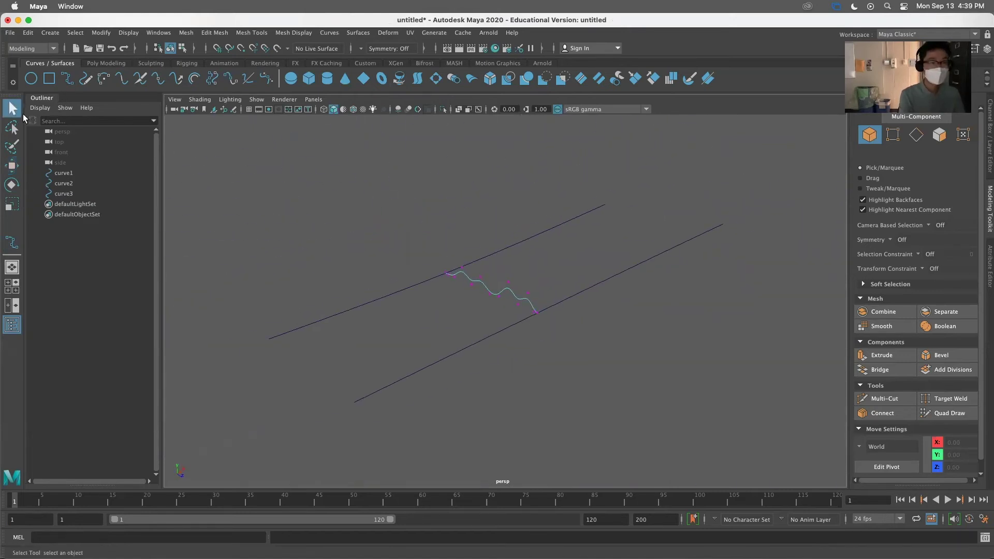
pyautogui.click(72, 193)
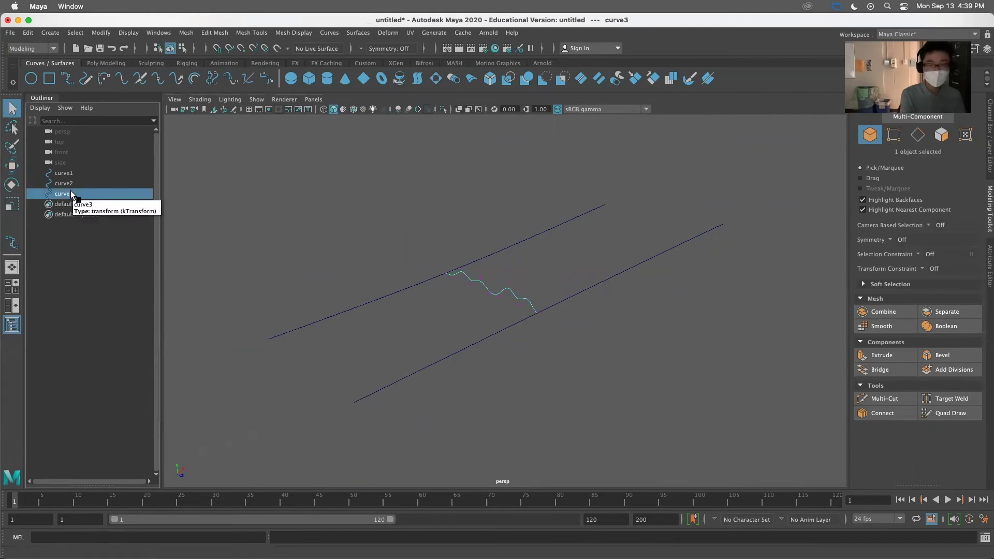
pyautogui.keyDown('shift'); pyautogui.click(65, 183); pyautogui.keyUp('shift')
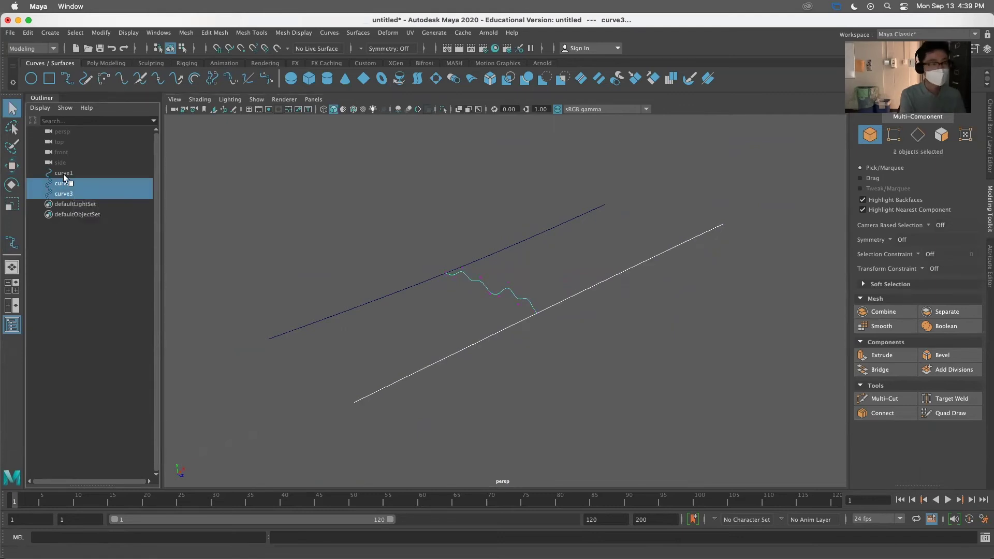
pyautogui.keyDown('shift'); pyautogui.click(63, 174); pyautogui.keyUp('shift')
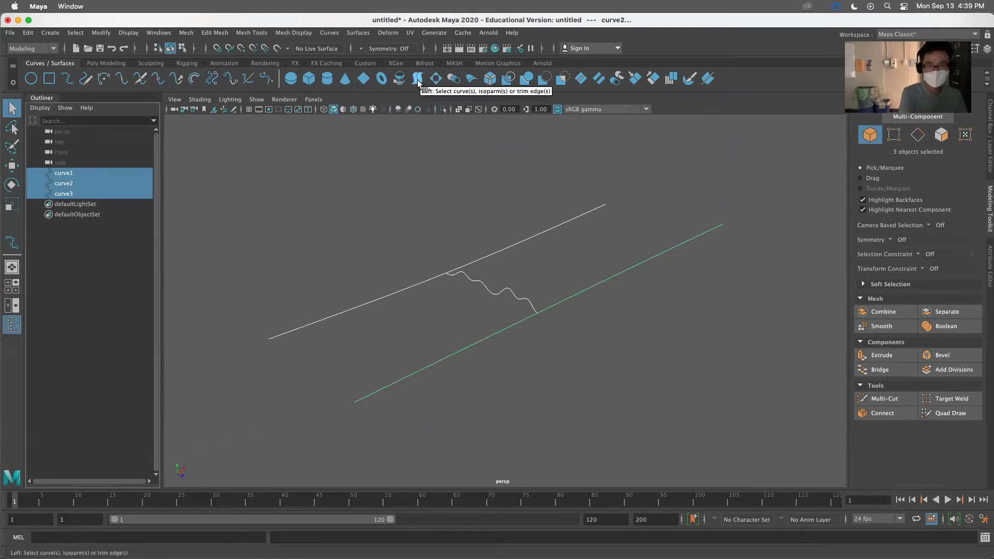
pyautogui.click(472, 80)
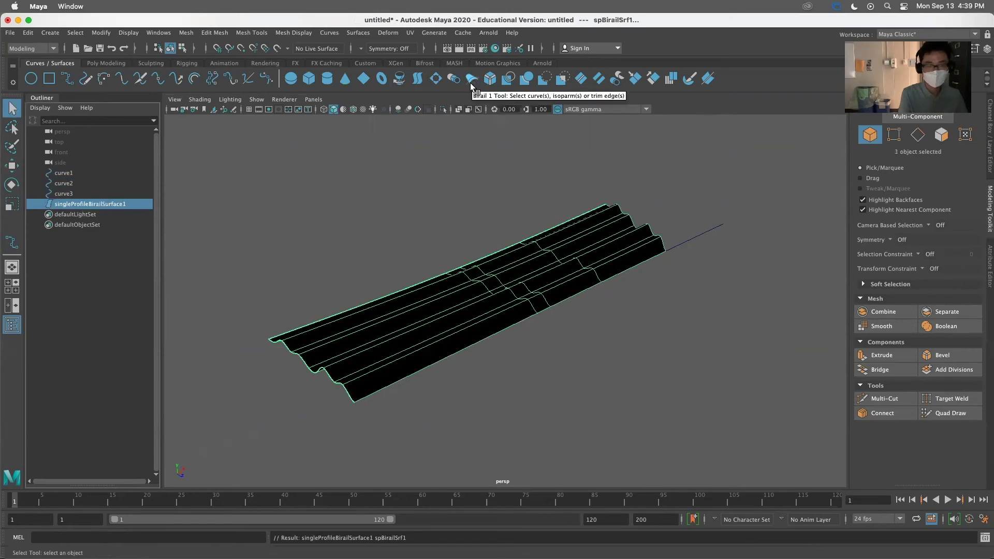
pyautogui.click(663, 417)
pyautogui.click(488, 277)
pyautogui.click(527, 346)
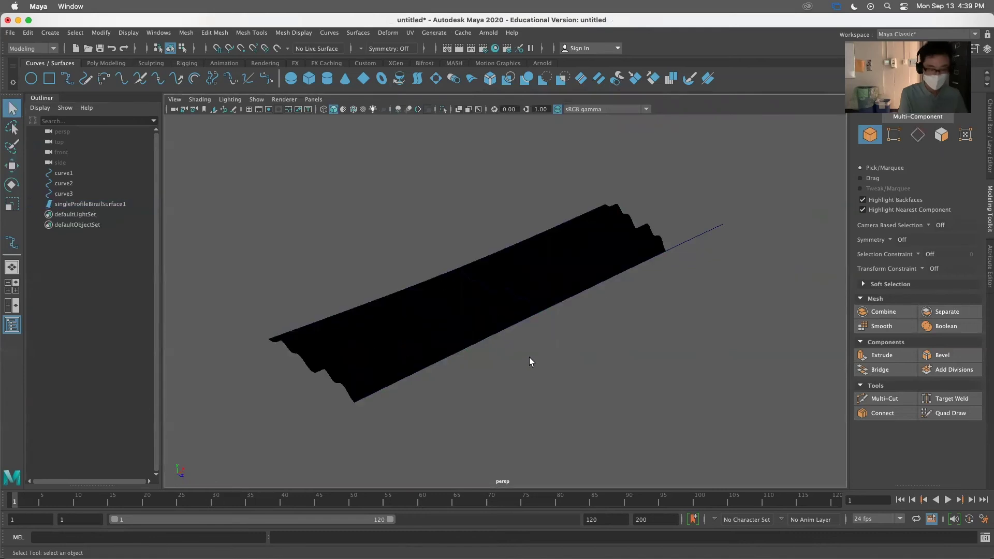
pyautogui.press('z')
pyautogui.press('z')
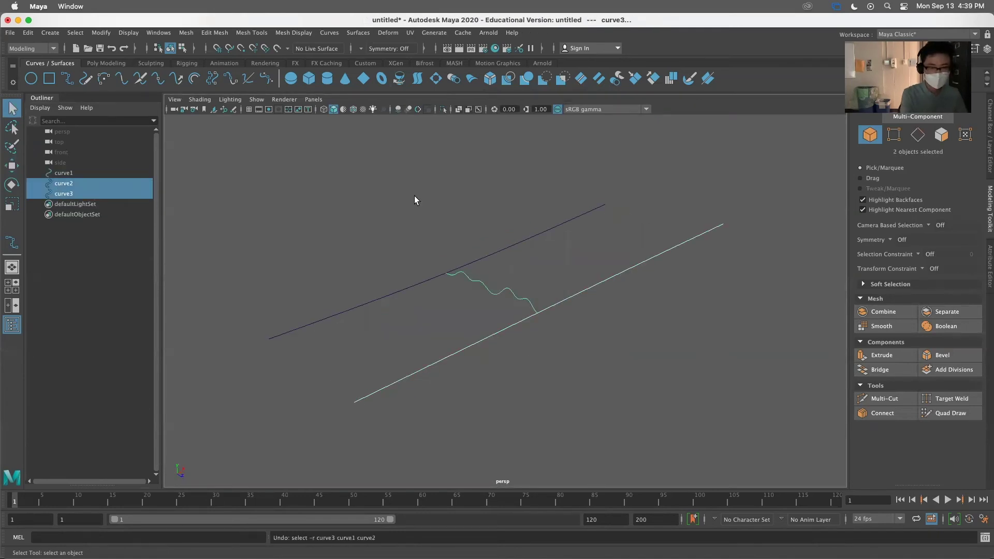
pyautogui.click(181, 191)
# Step: Try a single-profile birail with the curves selected in the order curve1, curve2, curve3, and undo it
pyautogui.click(52, 172)
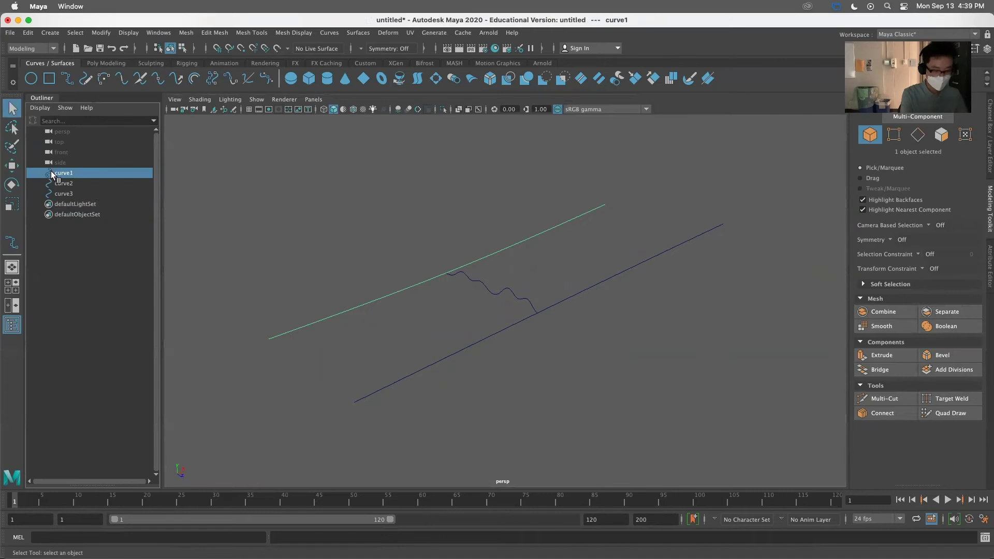
pyautogui.keyDown('shift'); pyautogui.click(66, 184); pyautogui.keyUp('shift')
pyautogui.keyDown('shift'); pyautogui.click(68, 194); pyautogui.keyUp('shift')
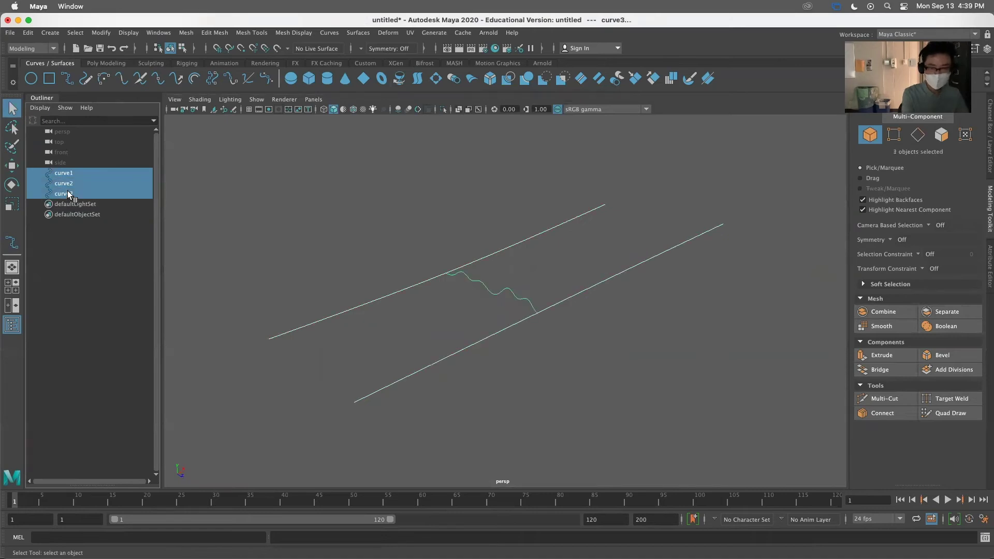
pyautogui.click(472, 79)
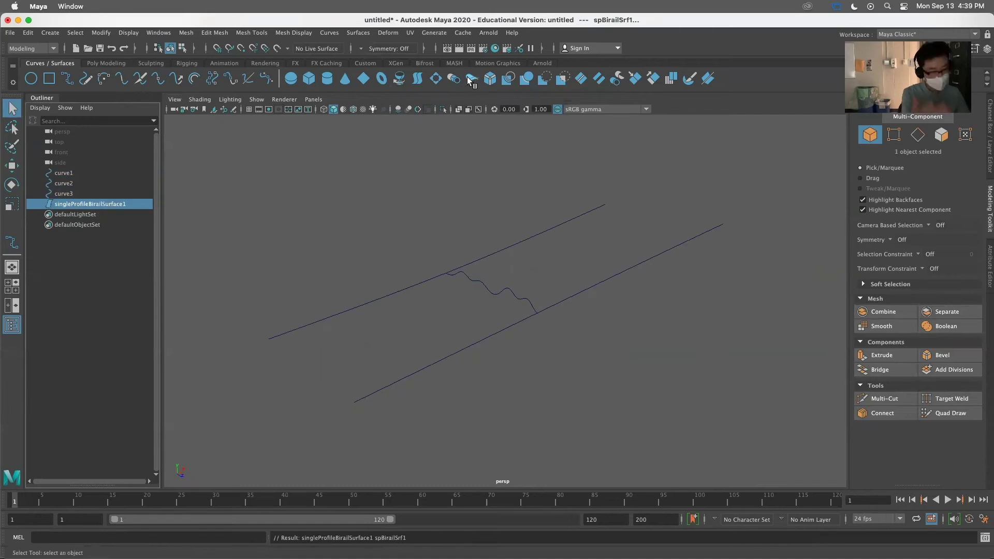
pyautogui.press('super+z')
pyautogui.press('super+z')
pyautogui.press('super+z')
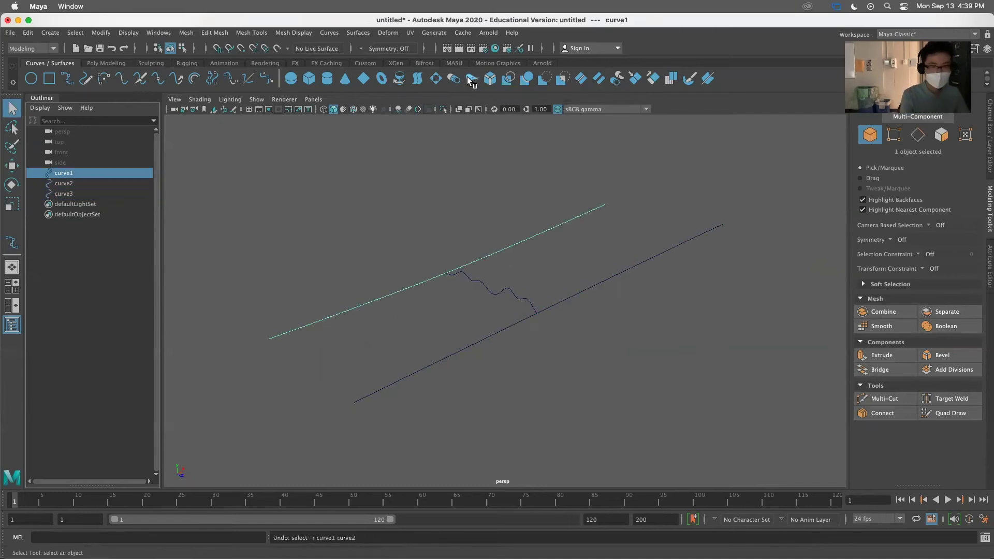
pyautogui.click(296, 216)
# Step: Create a single-profile birail surface from the wavy profile curve3 and the rails curve2 and curve1, selected in that order
pyautogui.click(60, 193)
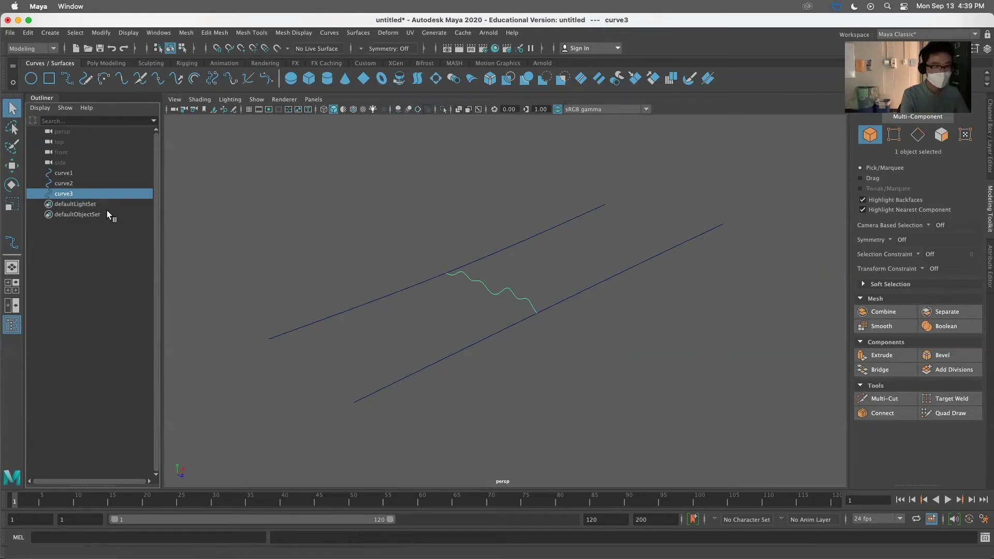
pyautogui.keyDown('ctrl'); pyautogui.click(59, 182); pyautogui.keyUp('ctrl')
pyautogui.keyDown('ctrl'); pyautogui.click(60, 172); pyautogui.keyUp('ctrl')
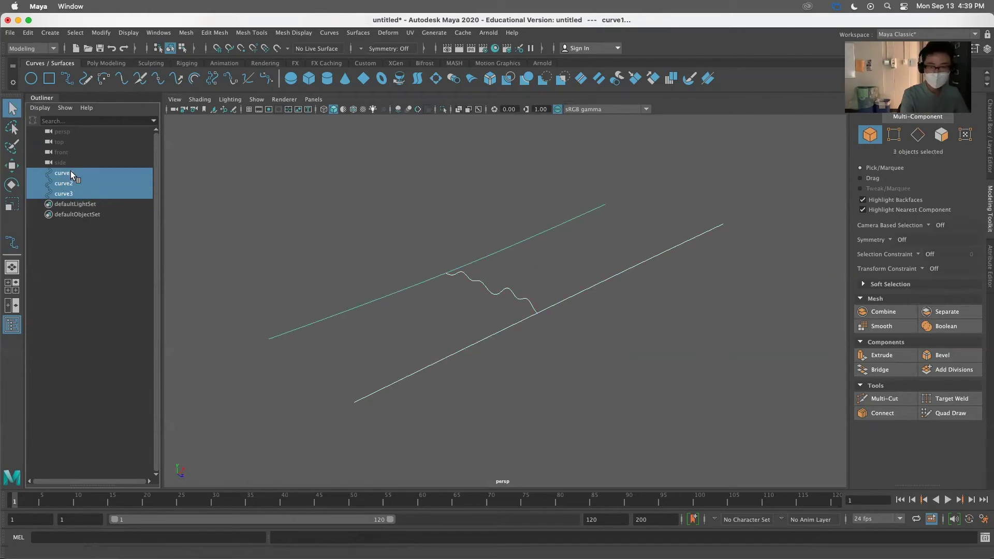
pyautogui.click(357, 33)
pyautogui.click(677, 359)
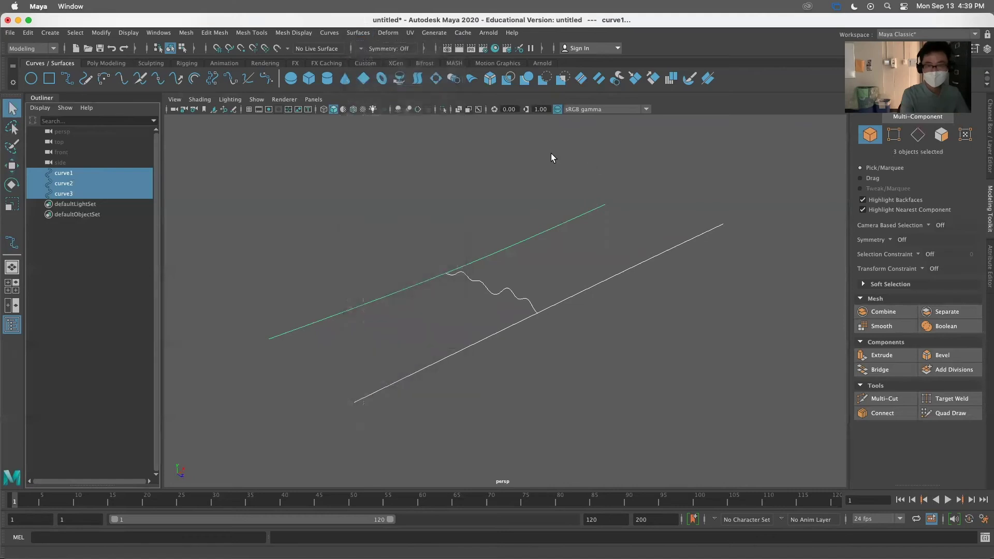
pyautogui.click(473, 80)
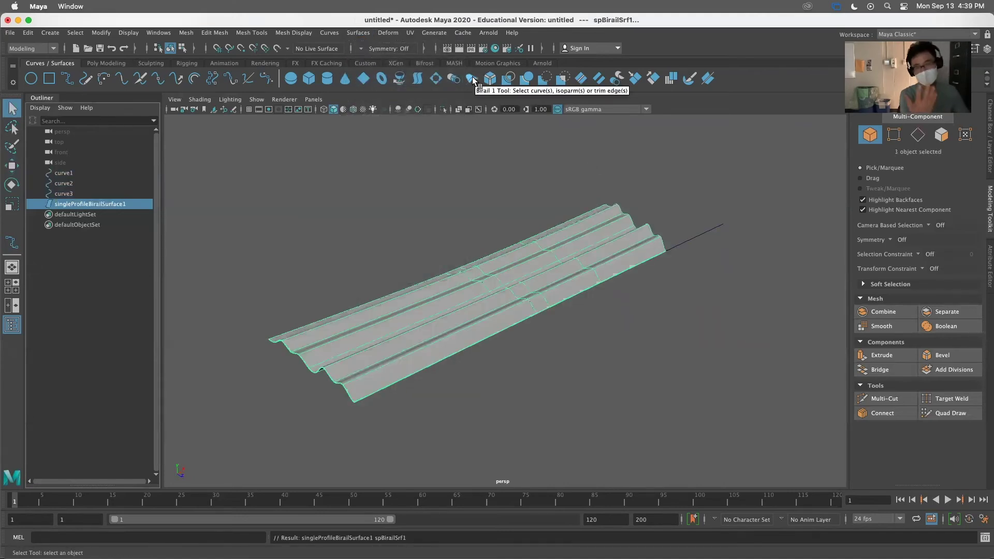
pyautogui.keyDown('alt'); pyautogui.moveTo(492, 356); pyautogui.dragTo(424, 337); pyautogui.keyUp('alt')
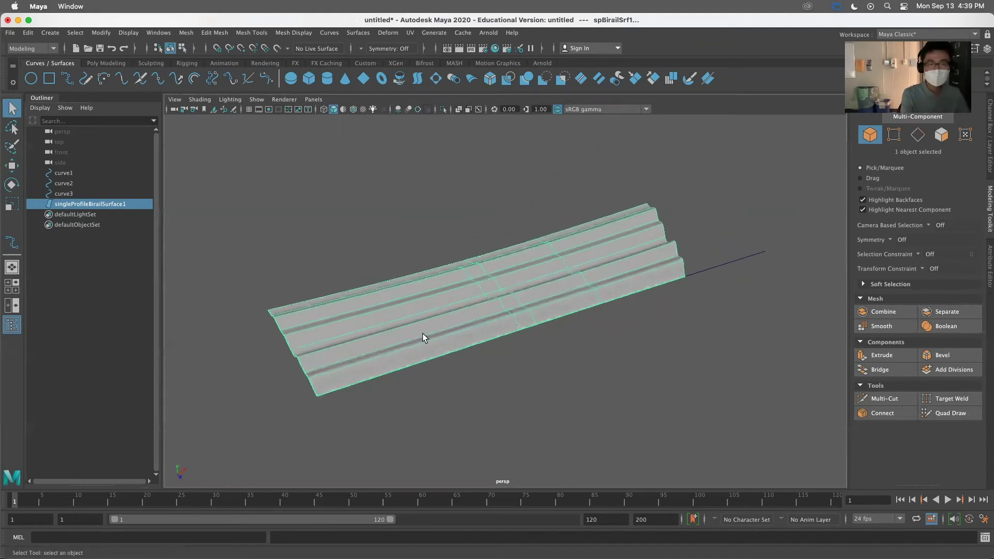
# Step: Reverse the direction of the wavy birail surface and clear the selection
pyautogui.click(358, 32)
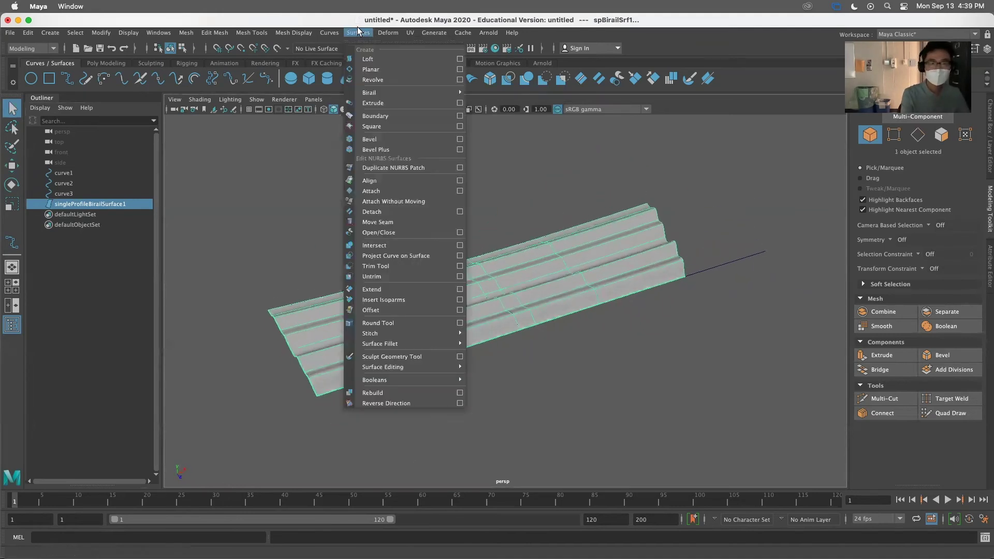
pyautogui.click(386, 403)
pyautogui.keyDown('alt'); pyautogui.moveTo(522, 358); pyautogui.dragTo(561, 369); pyautogui.keyUp('alt')
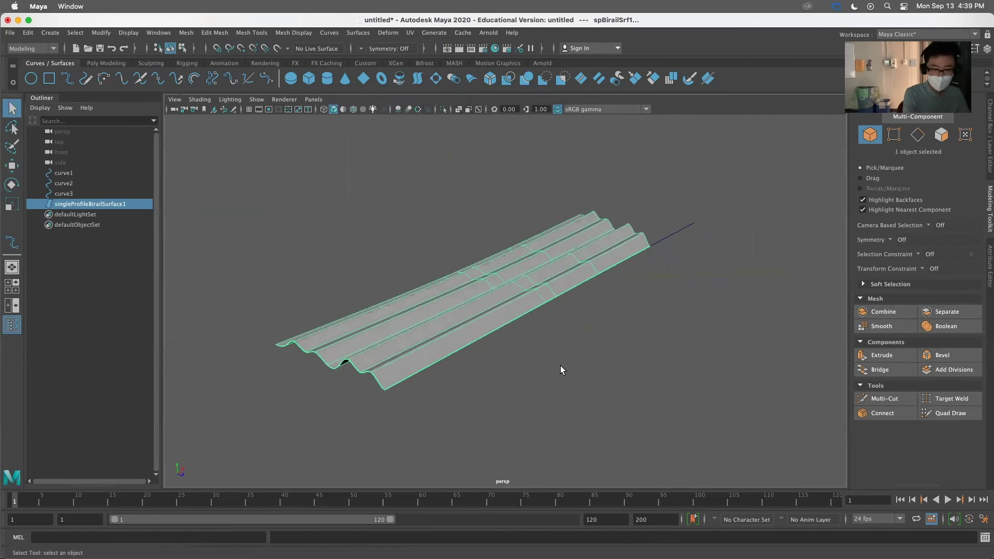
pyautogui.click(95, 65)
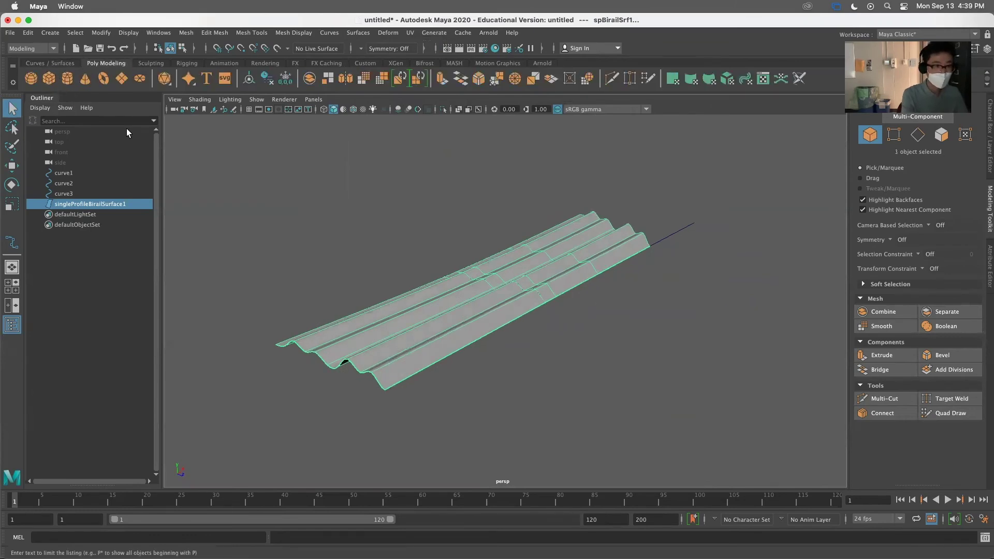
pyautogui.keyDown('alt'); pyautogui.moveTo(508, 329); pyautogui.dragTo(497, 307); pyautogui.keyUp('alt')
pyautogui.click(566, 358)
# Step: Move a group of control vertices near the middle of the birail surface downward to form a dip
pyautogui.rightClick(479, 280)
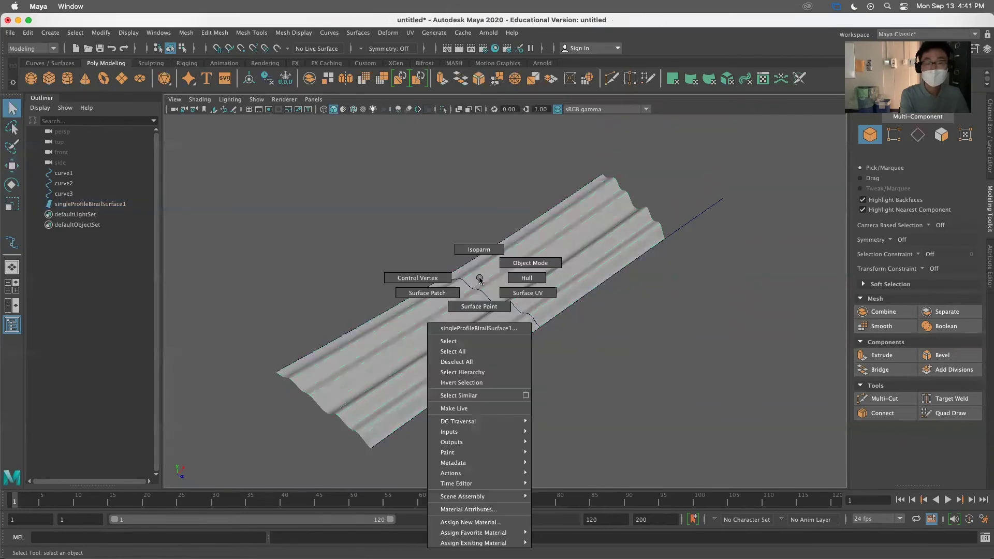
pyautogui.moveTo(467, 278); pyautogui.dragTo(440, 278, button='right')
pyautogui.keyDown('alt'); pyautogui.moveTo(515, 372); pyautogui.dragTo(484, 353); pyautogui.keyUp('alt')
pyautogui.moveTo(421, 312); pyautogui.dragTo(454, 350)
pyautogui.press('w')
pyautogui.moveTo(443, 278); pyautogui.dragTo(448, 375)
pyautogui.moveTo(424, 307); pyautogui.dragTo(429, 316)
# Step: Select another block of control vertices on the other half of the surface, and return to object mode
pyautogui.keyDown('alt'); pyautogui.moveTo(561, 336); pyautogui.dragTo(359, 343); pyautogui.keyUp('alt')
pyautogui.moveTo(331, 286); pyautogui.dragTo(422, 319)
pyautogui.moveTo(379, 265); pyautogui.dragTo(477, 353)
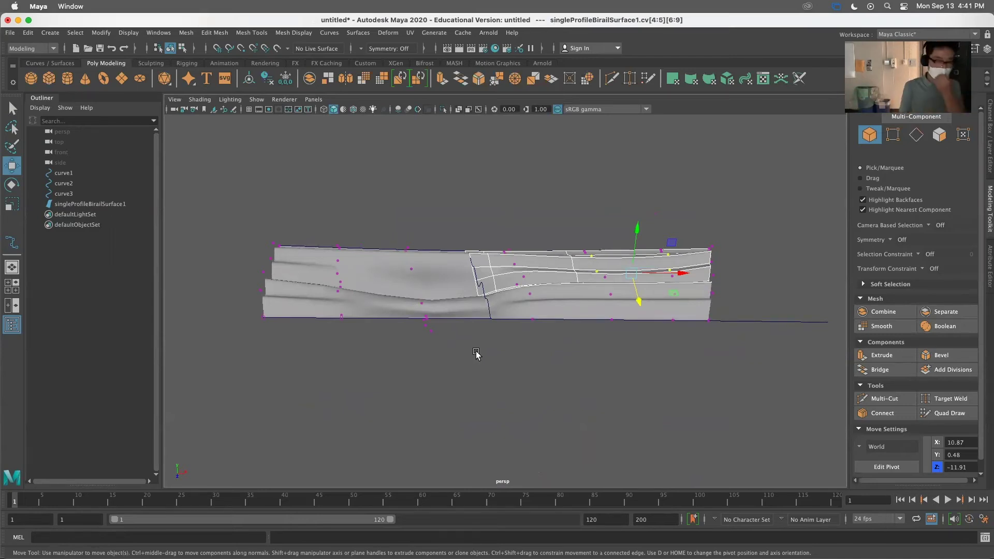
pyautogui.keyDown('alt'); pyautogui.moveTo(476, 354); pyautogui.dragTo(503, 361); pyautogui.keyUp('alt')
pyautogui.click(507, 364)
pyautogui.click(13, 109)
pyautogui.moveTo(519, 231); pyautogui.dragTo(558, 218, button='right')
pyautogui.keyDown('alt'); pyautogui.moveTo(595, 373); pyautogui.dragTo(673, 370); pyautogui.keyUp('alt')
pyautogui.click(692, 371)
# Step: Examine the reshaped birail surface and its dip from several angles and up close
pyautogui.click(661, 277)
pyautogui.keyDown('alt'); pyautogui.moveTo(505, 324); pyautogui.dragTo(593, 365); pyautogui.keyUp('alt')
pyautogui.keyDown('alt'); pyautogui.moveTo(490, 304); pyautogui.dragTo(319, 284, button='middle'); pyautogui.keyUp('alt')
pyautogui.keyDown('alt'); pyautogui.moveTo(450, 327); pyautogui.dragTo(383, 331); pyautogui.keyUp('alt')
pyautogui.keyDown('alt'); pyautogui.moveTo(430, 223); pyautogui.dragTo(680, 216, button='right'); pyautogui.keyUp('alt')
pyautogui.moveTo(481, 238)
pyautogui.keyDown('alt'); pyautogui.mouseDown(button='right')
pyautogui.moveTo(481, 374)
pyautogui.moveTo(480, 328)
pyautogui.moveTo(393, 249)
pyautogui.mouseUp(button='right'); pyautogui.keyUp('alt')
pyautogui.moveTo(393, 250)
pyautogui.keyDown('alt'); pyautogui.mouseDown()
pyautogui.moveTo(373, 271)
pyautogui.moveTo(384, 293)
pyautogui.moveTo(443, 289)
pyautogui.moveTo(359, 330)
pyautogui.moveTo(263, 315)
pyautogui.mouseUp(); pyautogui.keyUp('alt')
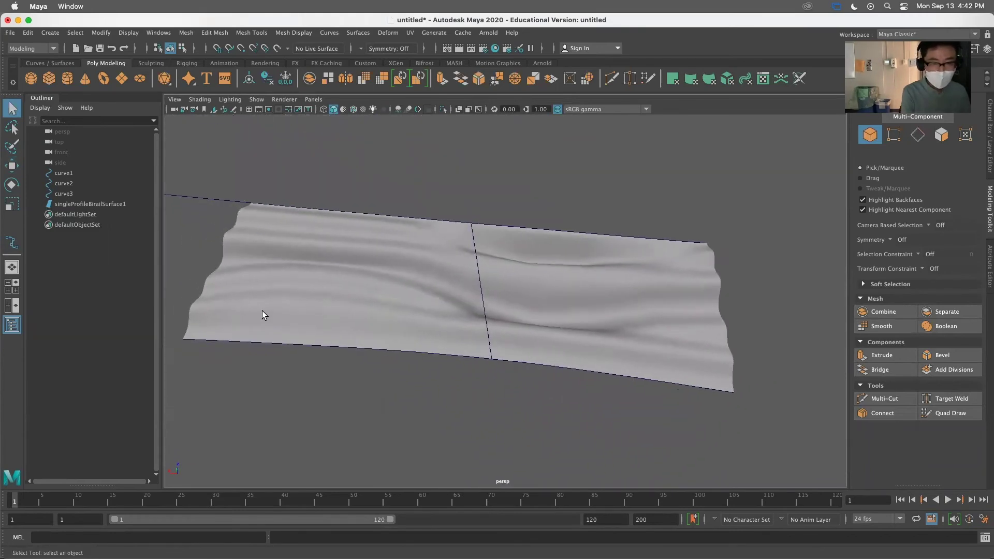
pyautogui.moveTo(802, 337)
pyautogui.keyDown('alt'); pyautogui.mouseDown()
pyautogui.moveTo(543, 374)
pyautogui.moveTo(519, 274)
pyautogui.moveTo(532, 331)
pyautogui.moveTo(517, 279)
pyautogui.moveTo(485, 250)
pyautogui.moveTo(577, 288)
pyautogui.moveTo(526, 281)
pyautogui.mouseUp(); pyautogui.keyUp('alt')
# Step: Insert several crosswise isoparms and a lengthwise one over the dipped area of the birail surface
pyautogui.click(592, 276)
pyautogui.keyDown('alt'); pyautogui.moveTo(526, 281); pyautogui.dragTo(463, 298, button='middle'); pyautogui.keyUp('alt')
pyautogui.moveTo(463, 298); pyautogui.dragTo(460, 254, button='right')
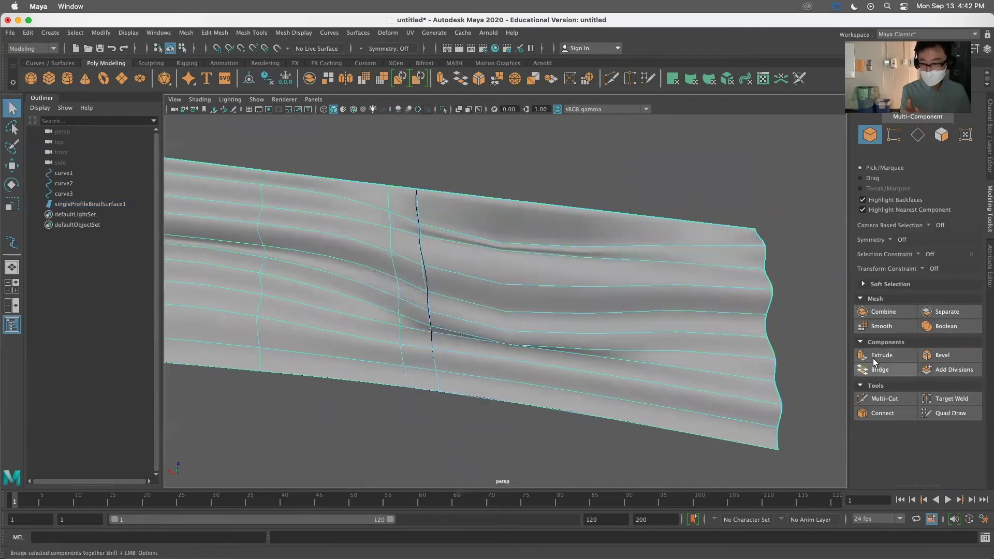
pyautogui.keyDown('alt'); pyautogui.moveTo(462, 308); pyautogui.dragTo(490, 254); pyautogui.keyUp('alt')
pyautogui.keyDown('shift'); pyautogui.moveTo(411, 229); pyautogui.dragTo(493, 217); pyautogui.keyUp('shift')
pyautogui.keyDown('shift'); pyautogui.moveTo(377, 228); pyautogui.dragTo(509, 217); pyautogui.keyUp('shift')
pyautogui.keyDown('shift'); pyautogui.moveTo(377, 233); pyautogui.dragTo(511, 211); pyautogui.keyUp('shift')
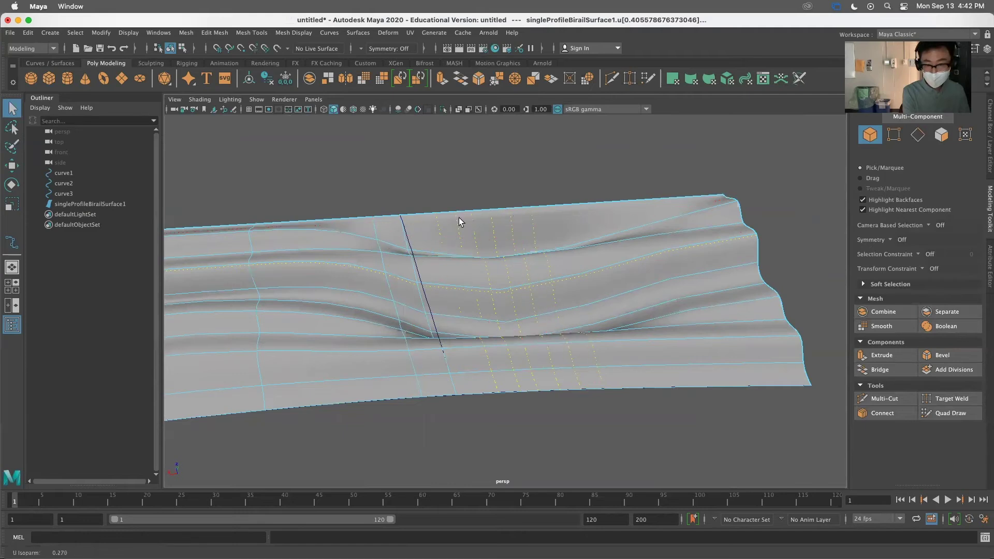
pyautogui.keyDown('shift'); pyautogui.moveTo(368, 230); pyautogui.dragTo(500, 224); pyautogui.keyUp('shift')
pyautogui.click(58, 64)
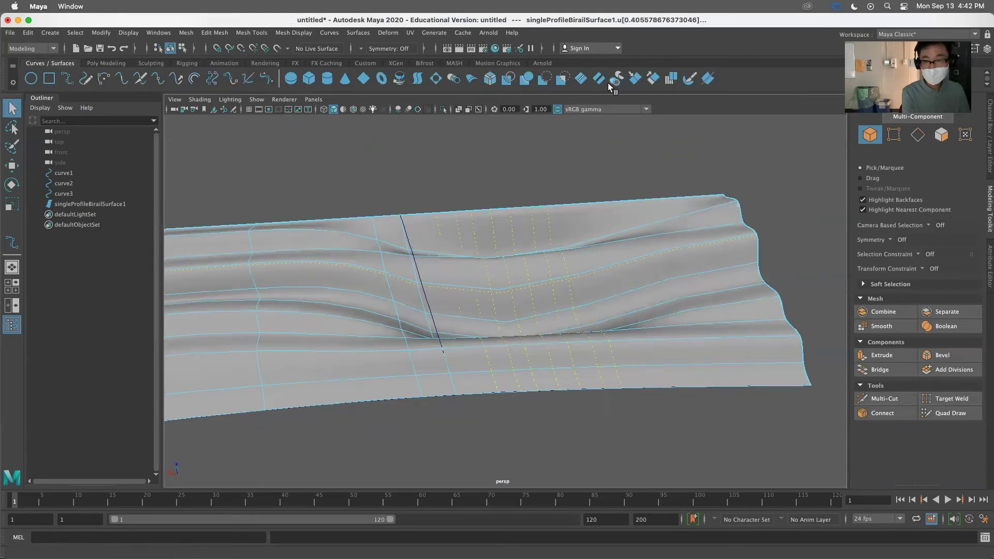
pyautogui.click(634, 80)
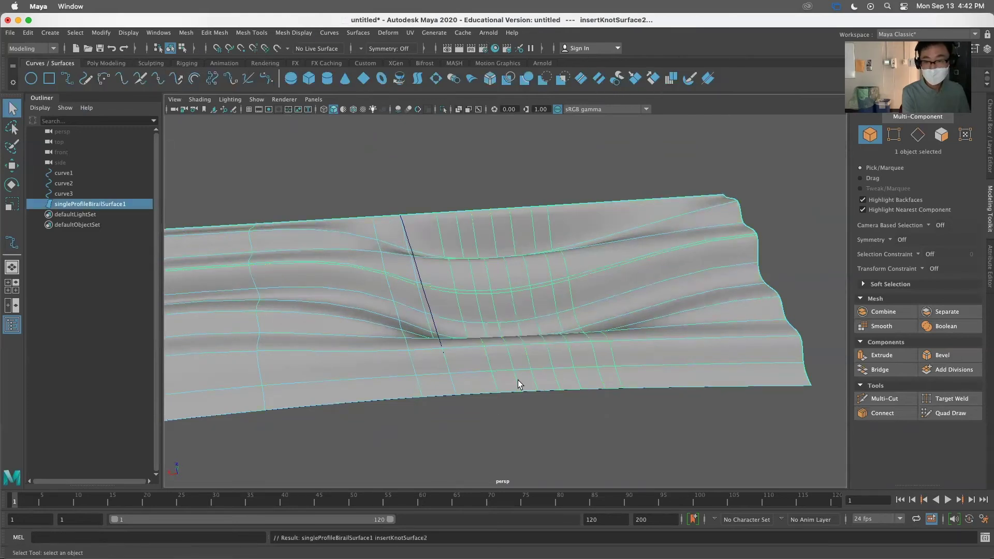
# Step: Assign a new Phong E material to the birail surface and clear the selection
pyautogui.keyDown('alt'); pyautogui.moveTo(596, 406); pyautogui.dragTo(540, 308); pyautogui.keyUp('alt')
pyautogui.moveTo(541, 309); pyautogui.dragTo(616, 510, button='right')
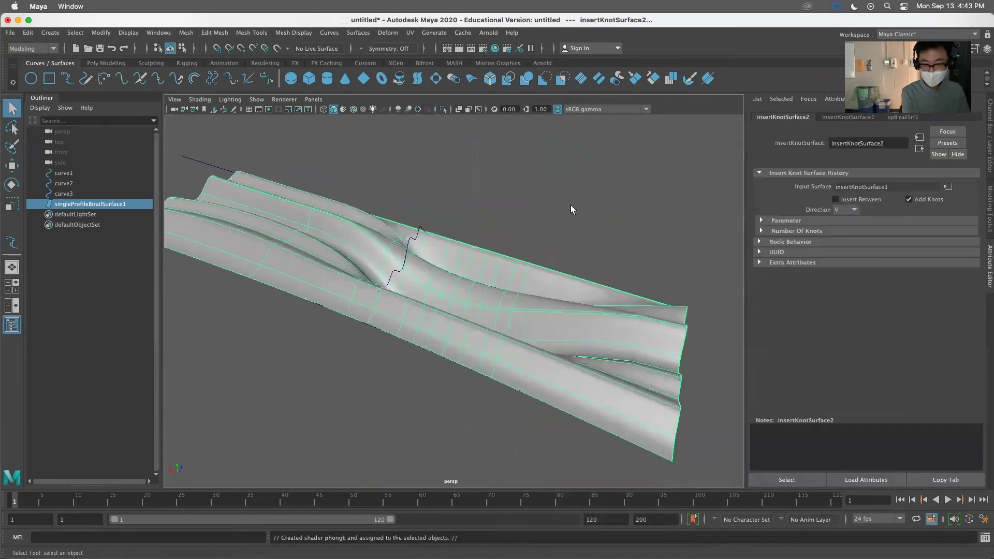
pyautogui.click(570, 205)
pyautogui.keyDown('alt'); pyautogui.moveTo(532, 306); pyautogui.dragTo(329, 261); pyautogui.keyUp('alt')
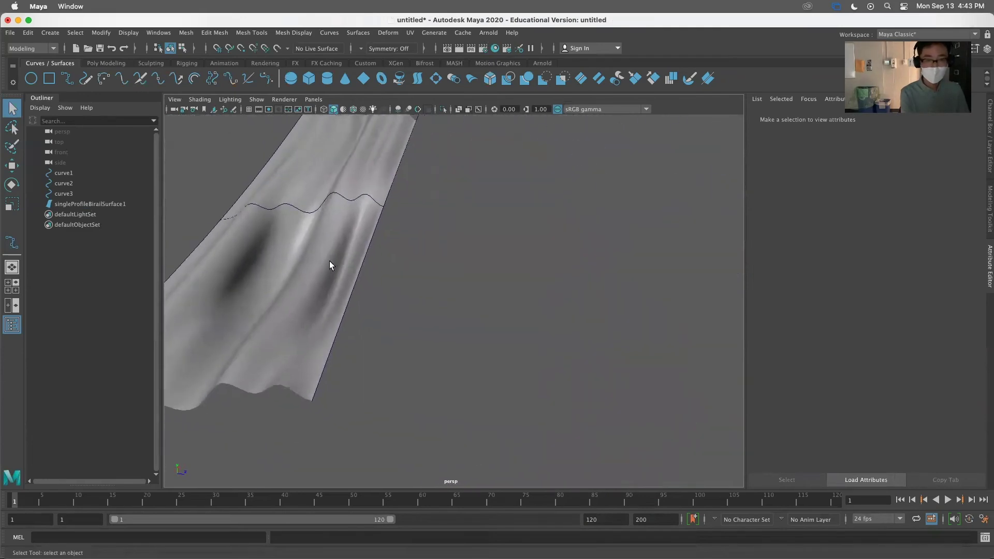
# Step: Convert the birail surface from NURBS to polygons with the Control points tessellation method
pyautogui.click(350, 244)
pyautogui.scroll(-2, 345, 315)
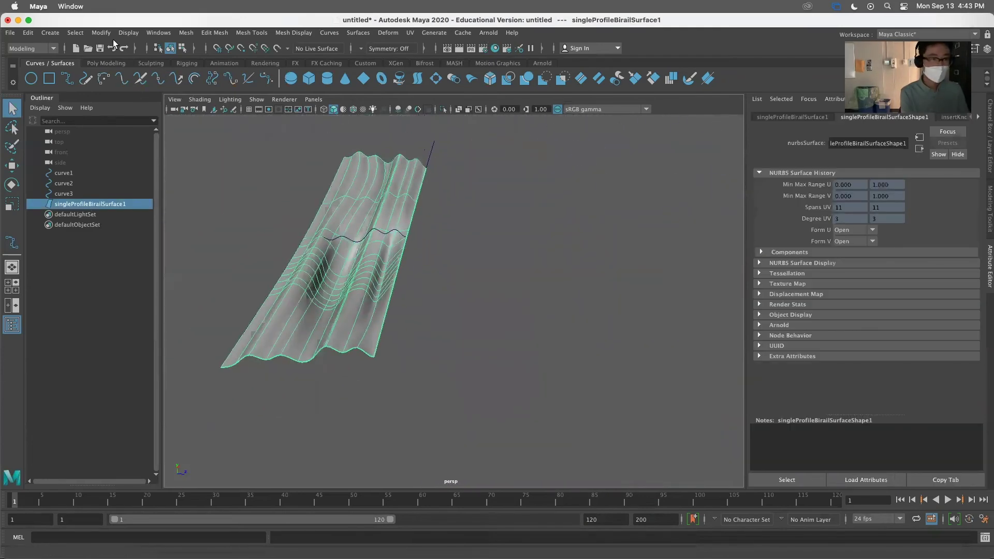
pyautogui.click(102, 33)
pyautogui.moveTo(145, 284)
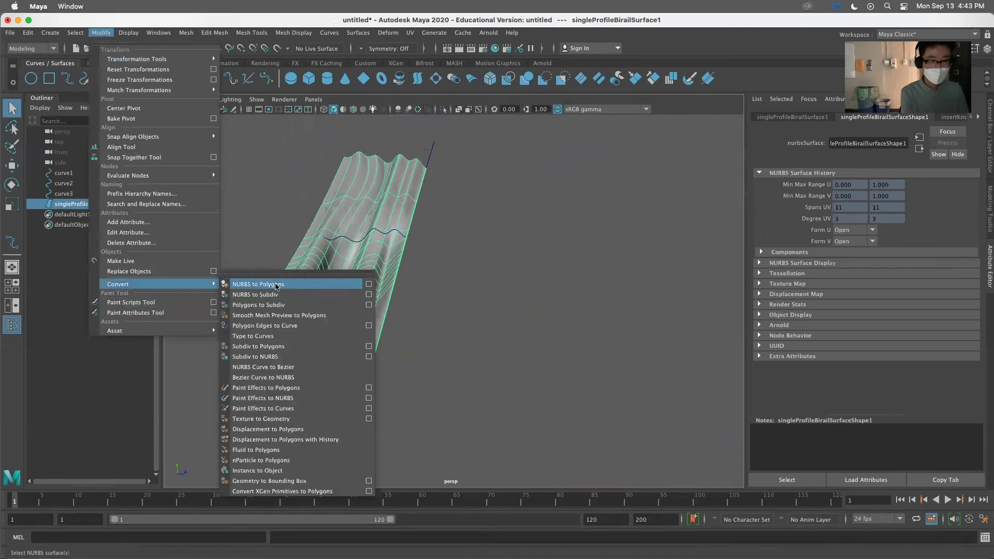
pyautogui.click(368, 283)
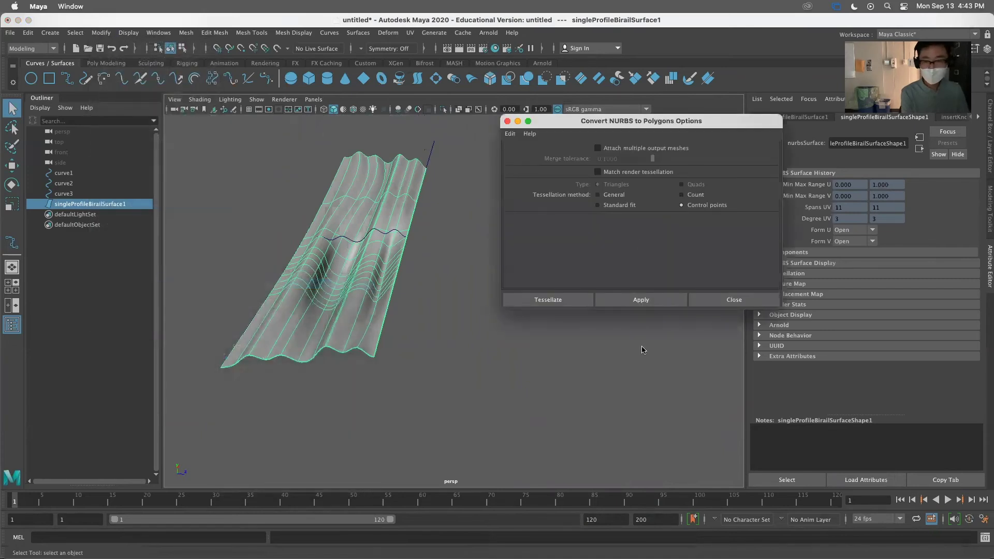
pyautogui.click(564, 301)
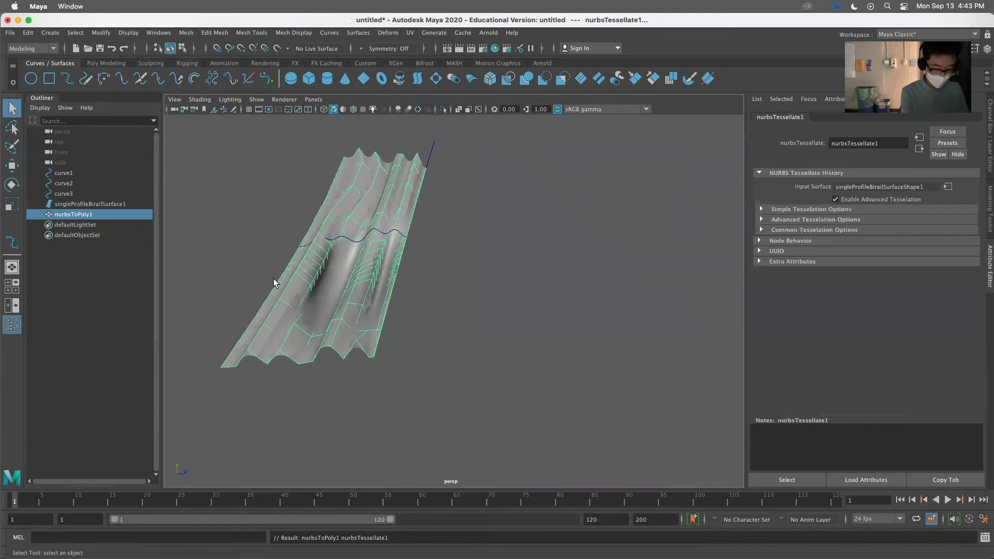
# Step: Move the polygon mesh beside the NURBS surface and display it with a smooth preview
pyautogui.press('w')
pyautogui.moveTo(556, 262); pyautogui.dragTo(751, 263)
pyautogui.click(672, 311)
pyautogui.click(570, 314)
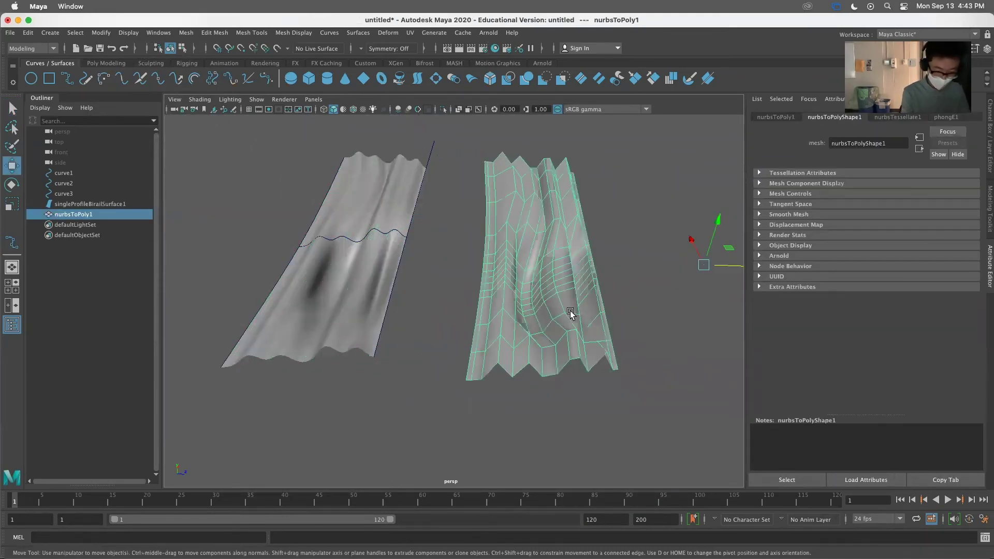
pyautogui.click(687, 370)
pyautogui.keyDown('alt'); pyautogui.moveTo(687, 370); pyautogui.dragTo(663, 368); pyautogui.keyUp('alt')
pyautogui.click(538, 323)
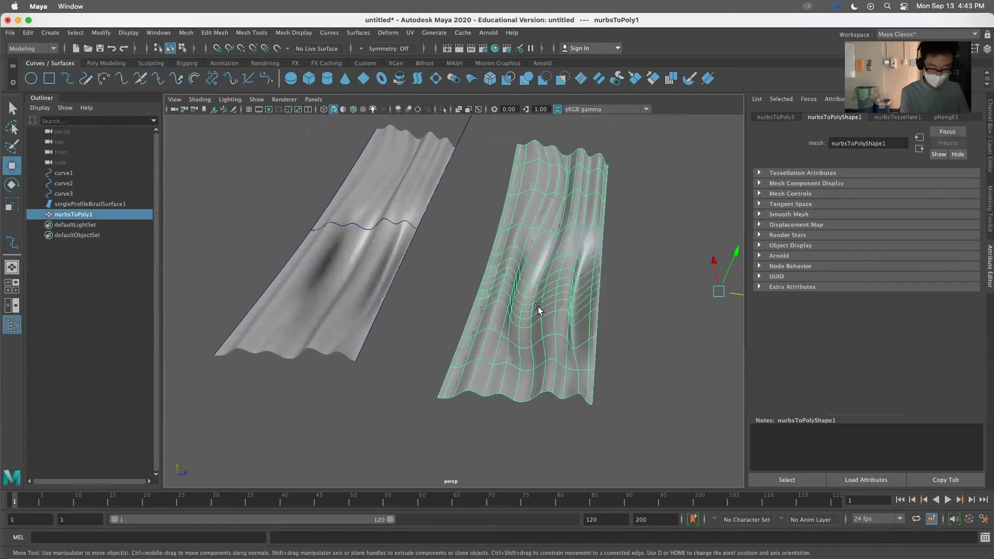
# Step: Center the polygon mesh's pivot, enlarge the mesh, and clear the selection
pyautogui.press('r')
pyautogui.moveTo(719, 291); pyautogui.dragTo(698, 293)
pyautogui.click(107, 62)
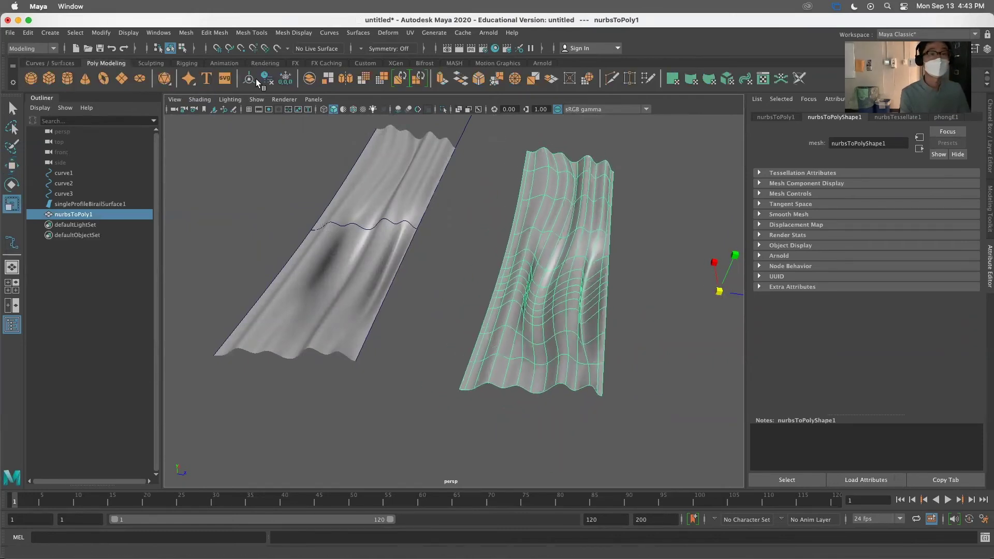
pyautogui.click(249, 79)
pyautogui.moveTo(546, 260); pyautogui.dragTo(561, 220)
pyautogui.moveTo(594, 261)
pyautogui.mouseDown()
pyautogui.moveTo(634, 260)
pyautogui.moveTo(598, 265)
pyautogui.mouseUp()
pyautogui.click(703, 215)
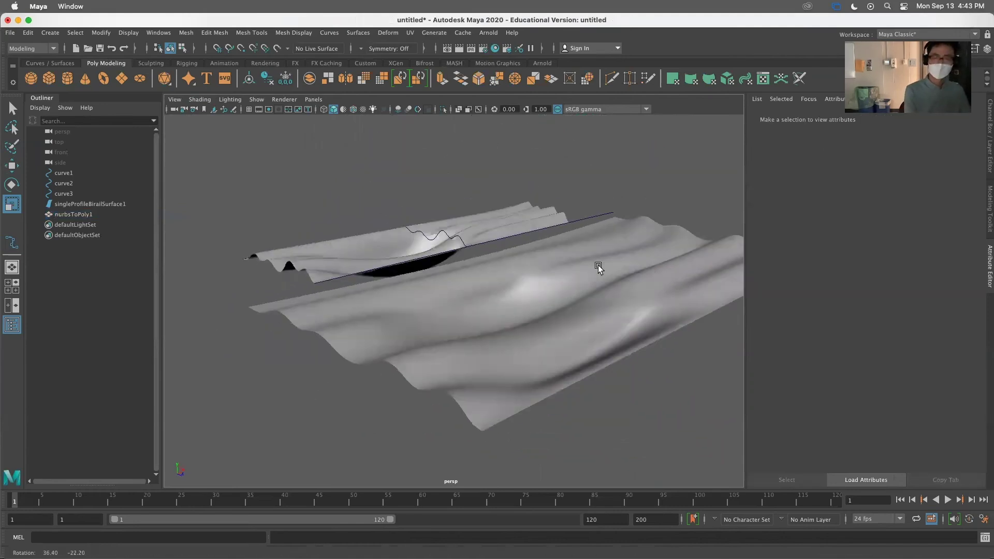
pyautogui.keyDown('alt'); pyautogui.moveTo(598, 265); pyautogui.dragTo(544, 255, button='right'); pyautogui.keyUp('alt')
pyautogui.keyDown('alt'); pyautogui.moveTo(567, 293); pyautogui.dragTo(451, 258, button='middle'); pyautogui.keyUp('alt')
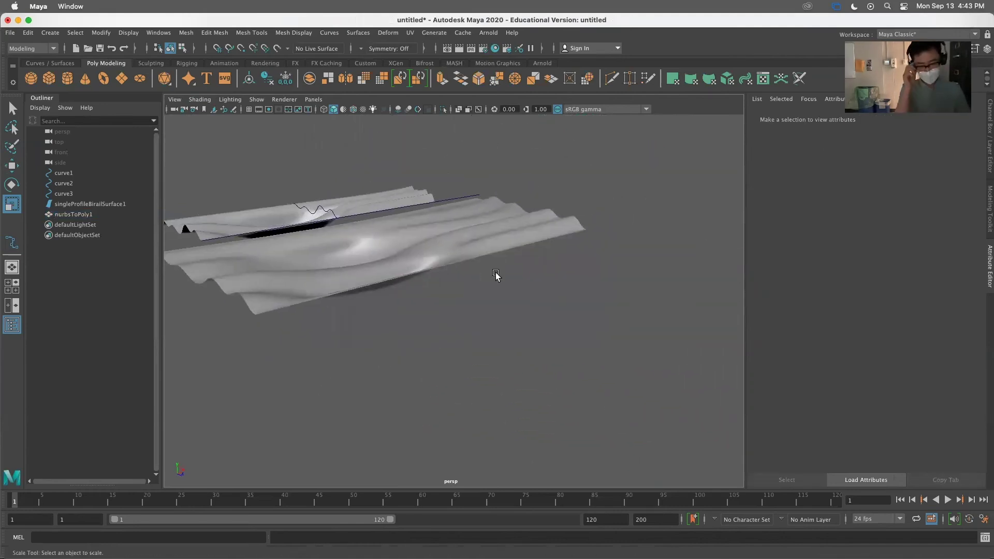
# Step: Switch to Chrome and look through the Smooth surfaces tutorial down to its birail surface images
pyautogui.press('super+Tab')
pyautogui.scroll(-15, 452, 331)
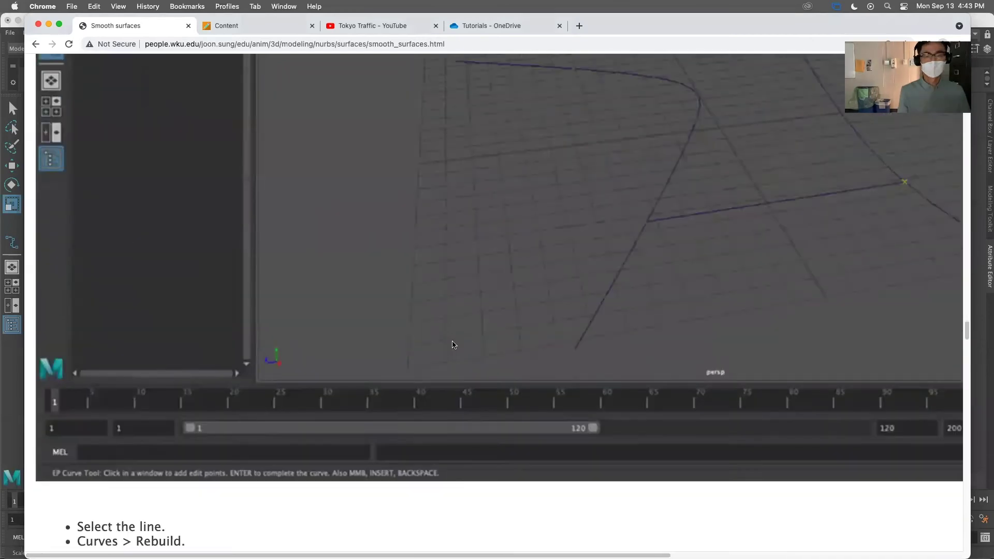
pyautogui.scroll(-10, 456, 306)
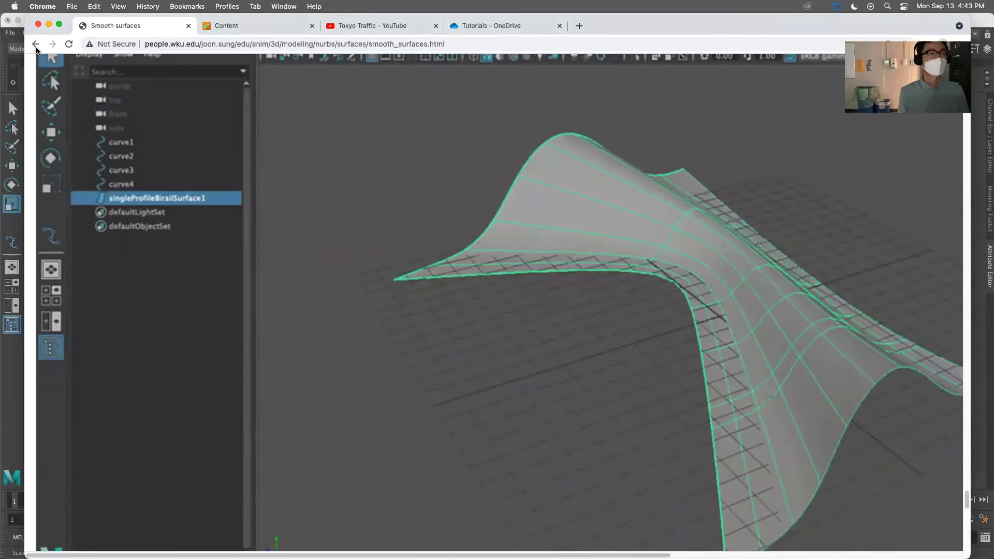
# Step: Go back to the course schedule and open the Extrude tutorial under NURBS Modeling
pyautogui.click(35, 44)
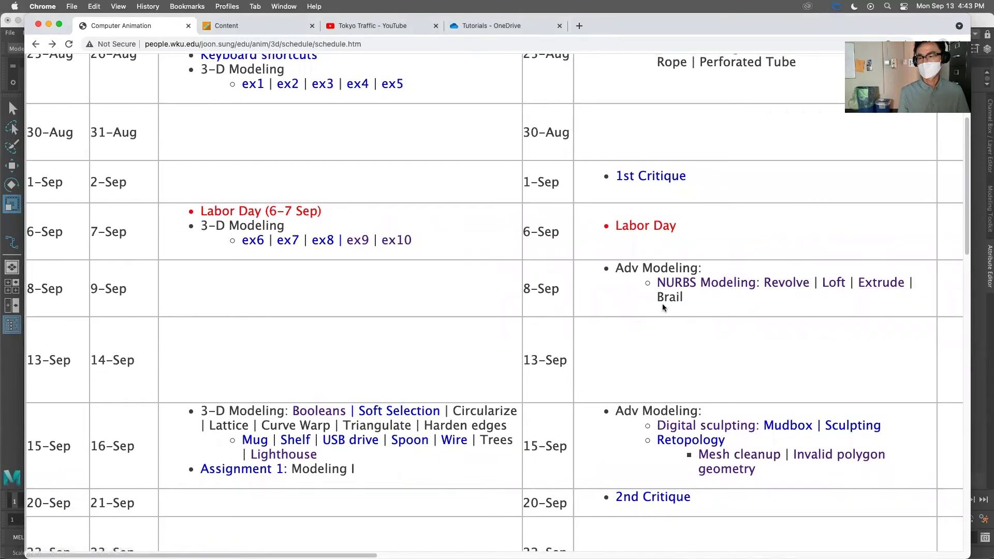
pyautogui.moveTo(683, 298); pyautogui.dragTo(643, 300)
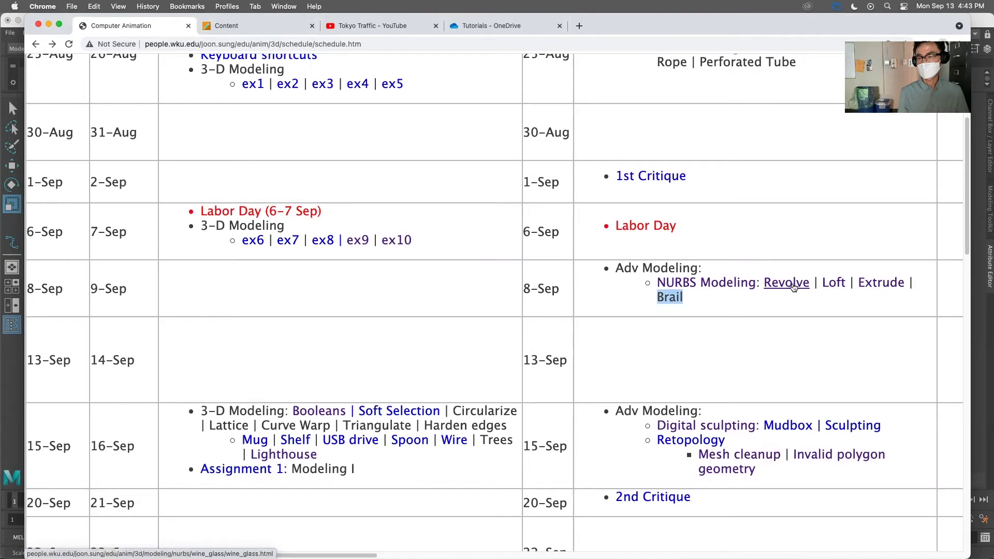
pyautogui.click(880, 286)
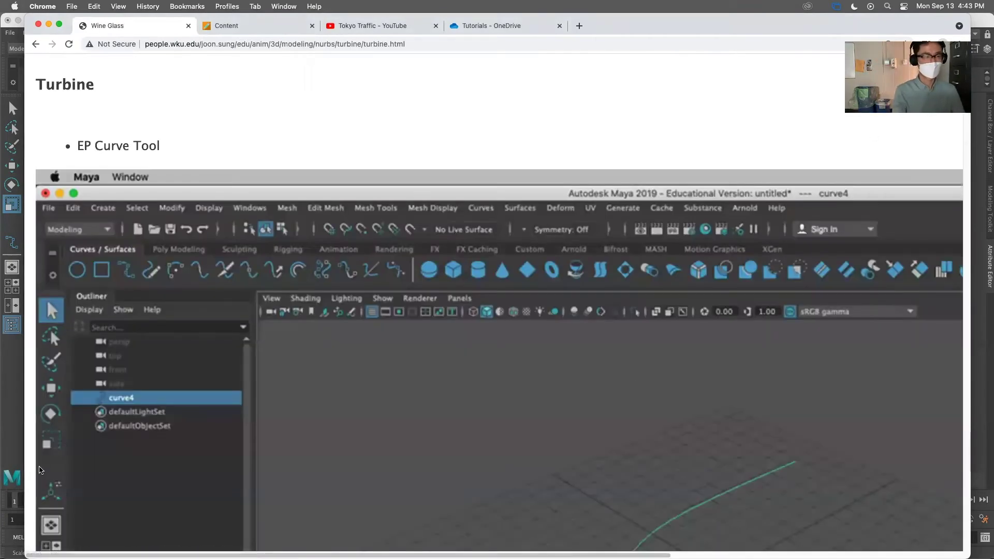
# Step: View the wineglass_ref001.jpg reference in Finder's nurbs folder and return to Maya
pyautogui.click(5, 407)
pyautogui.keyDown('alt'); pyautogui.moveTo(539, 427); pyautogui.dragTo(460, 391); pyautogui.keyUp('alt')
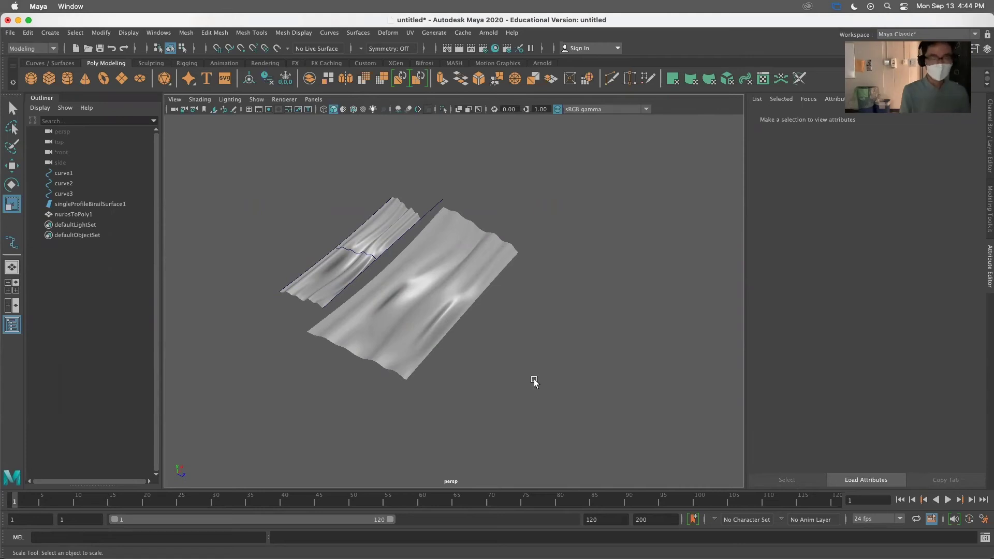
pyautogui.press('super+Tab')
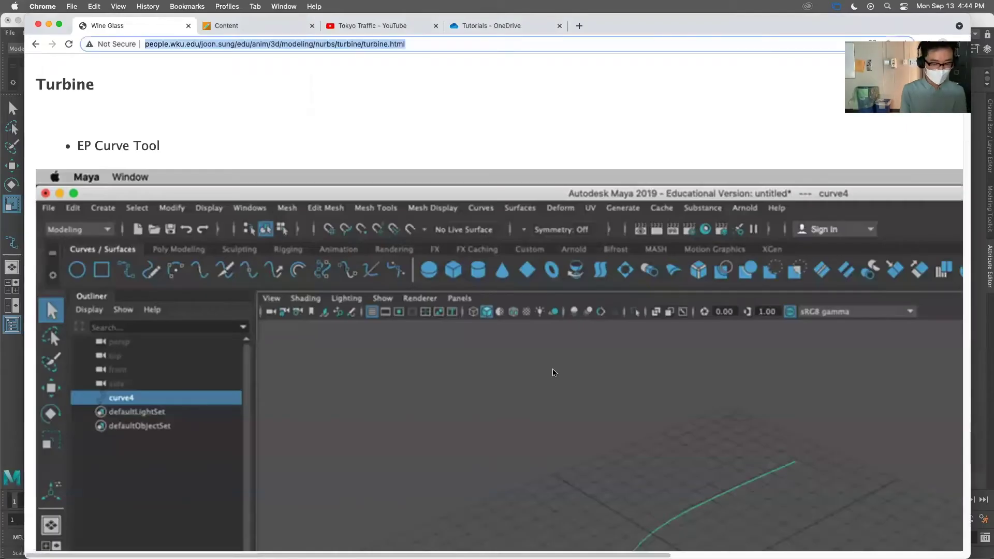
pyautogui.press('super+Tab')
pyautogui.press('super+Tab')
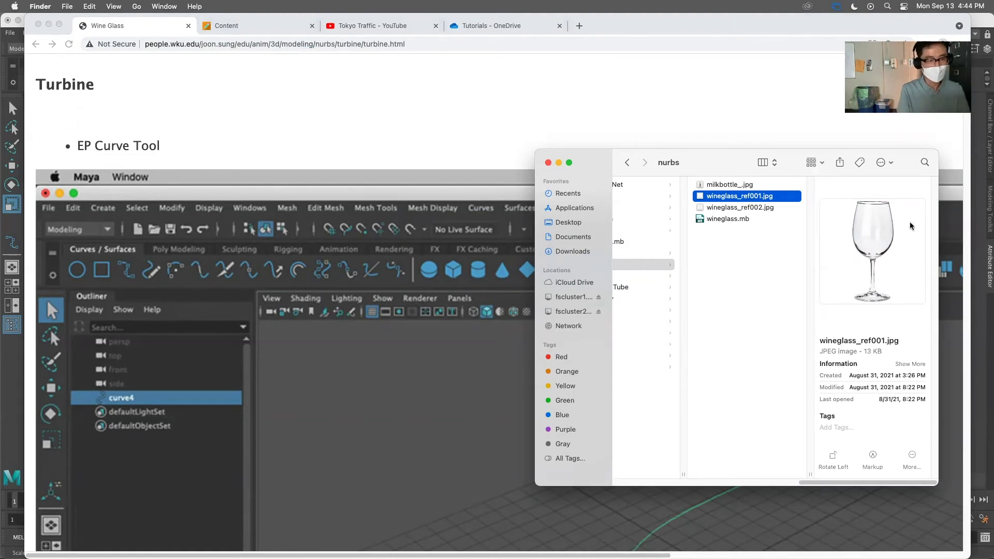
pyautogui.click(13, 389)
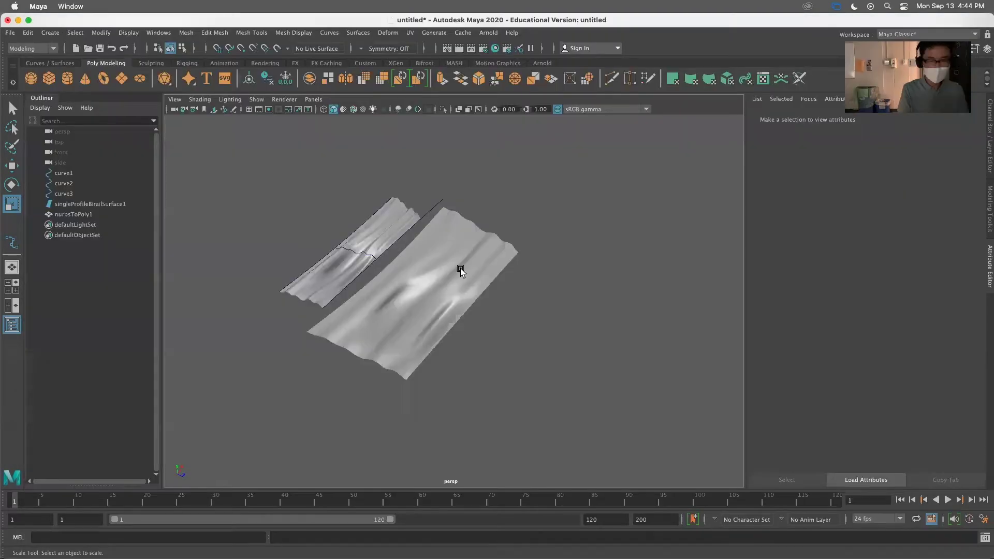
# Step: Start a new scene without saving the current one
pyautogui.click(10, 32)
pyautogui.click(59, 52)
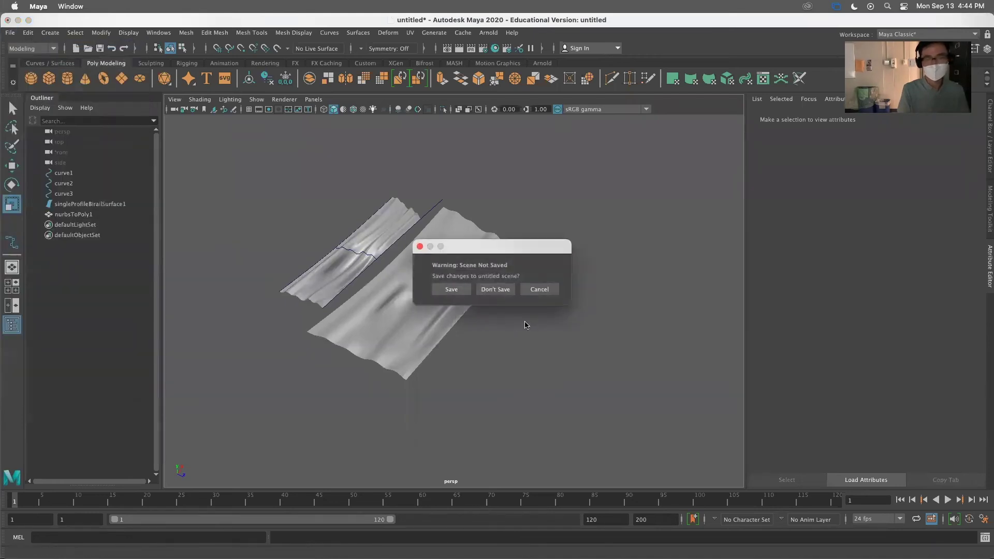
pyautogui.click(485, 290)
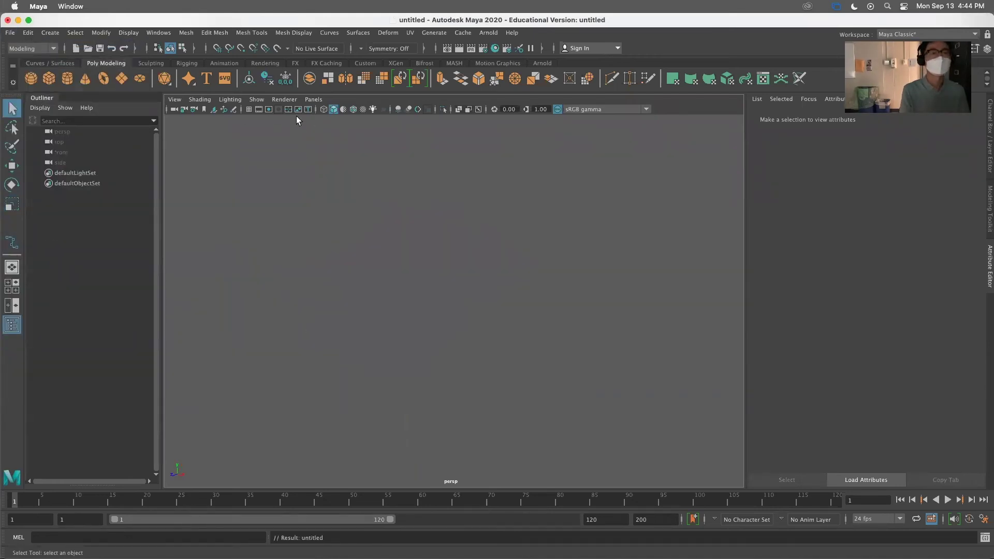
# Step: Show the grid, maximize the front view, and bring up the curve and surface tools
pyautogui.click(249, 110)
pyautogui.press('space')
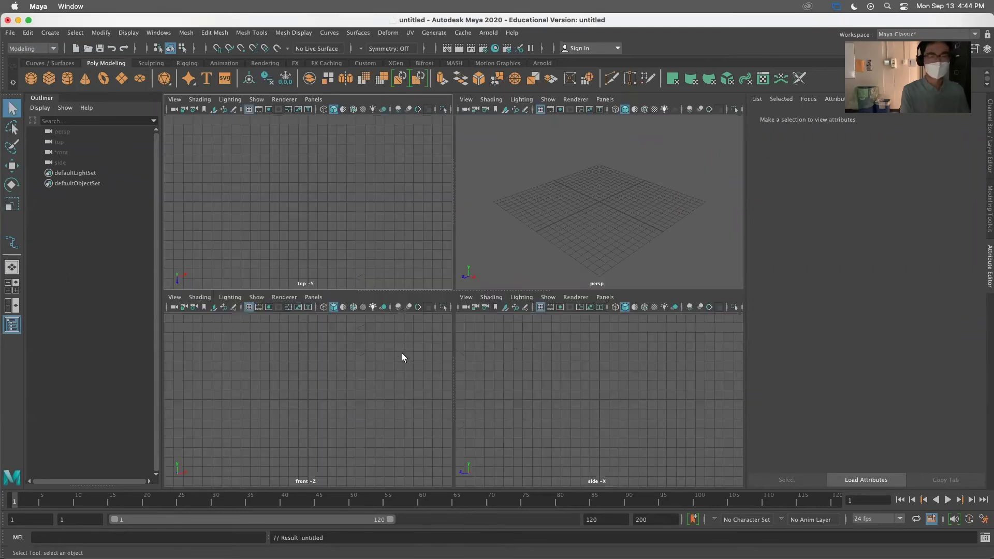
pyautogui.press('space')
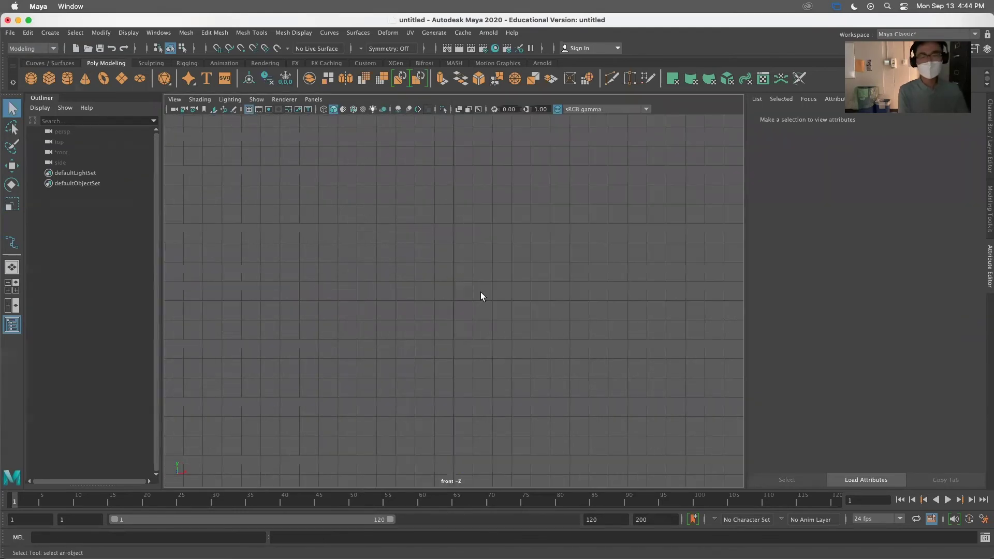
pyautogui.click(47, 64)
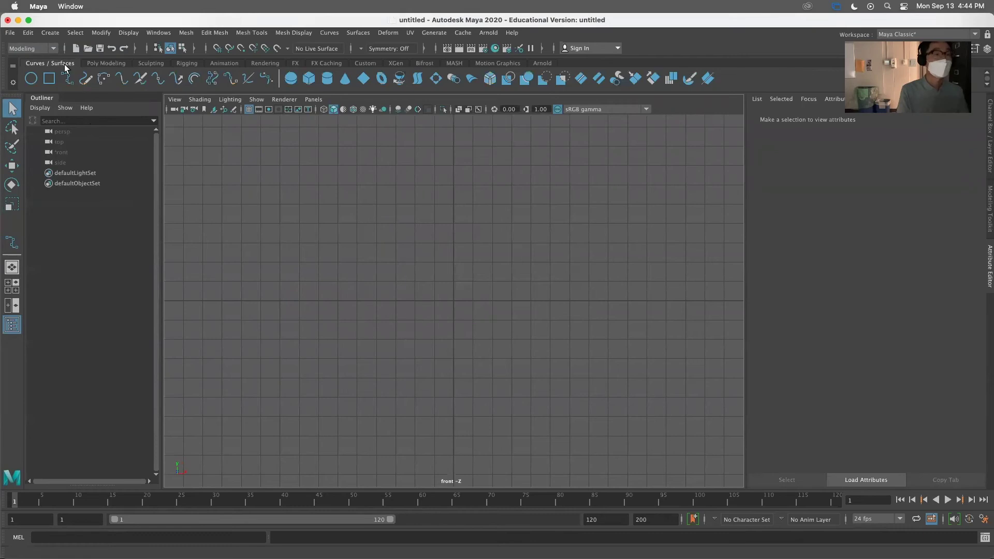
# Step: Start an EP curve on the front view's vertical center axis, below the origin, for a vase profile
pyautogui.click(67, 79)
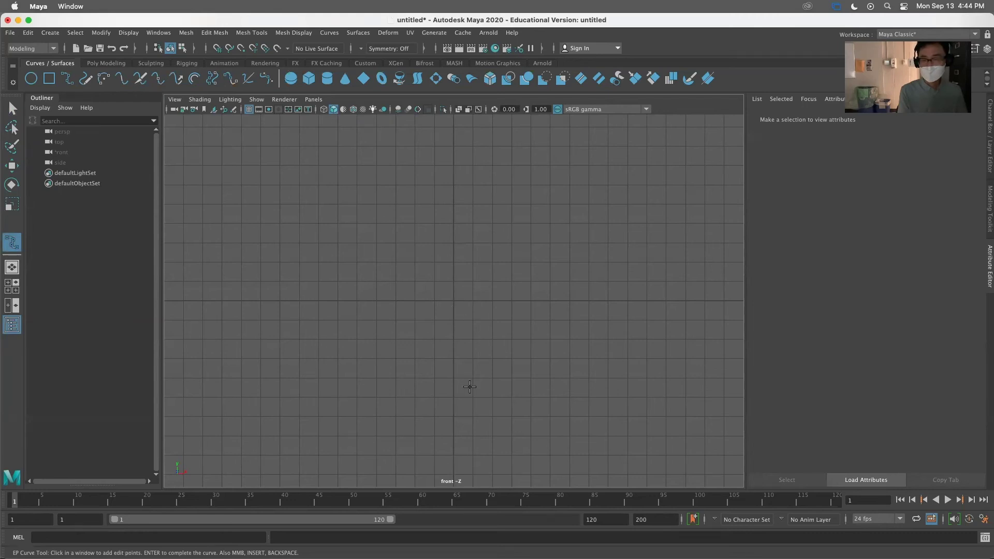
pyautogui.click(454, 399)
pyautogui.click(487, 382)
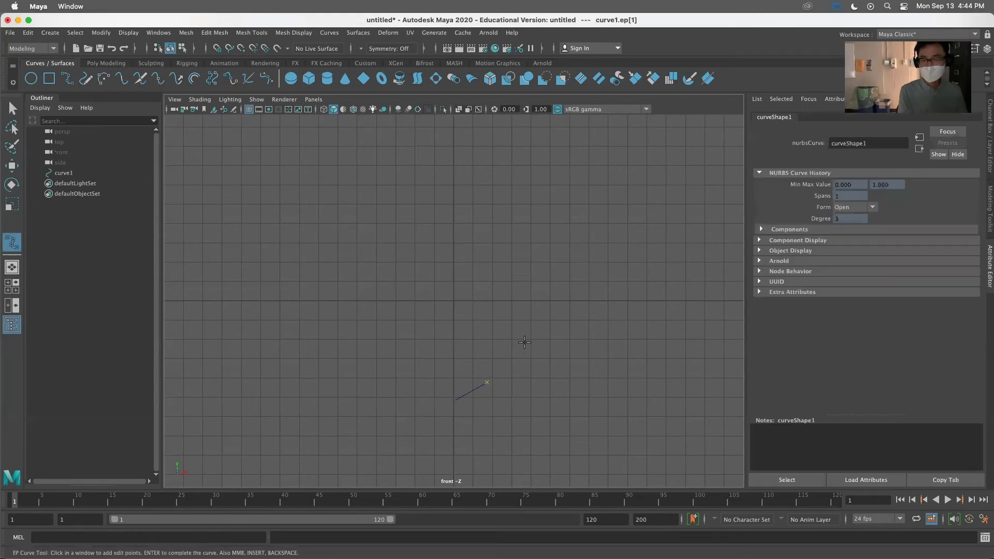
pyautogui.click(550, 331)
pyautogui.hotkey('ctrl', 'z')
pyautogui.press('super+z')
pyautogui.click(525, 392)
pyautogui.click(542, 339)
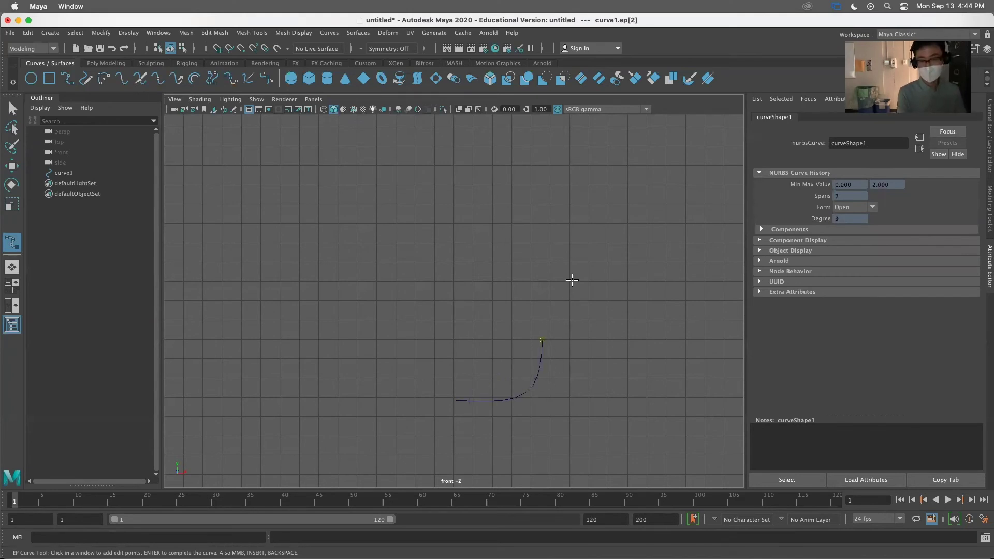
pyautogui.press('super+z')
pyautogui.press('super+z')
# Step: Draw the half-profile from the base out through a bulging body and up a narrow neck to the center axis, and finish the curve
pyautogui.click(499, 390)
pyautogui.click(542, 333)
pyautogui.click(551, 259)
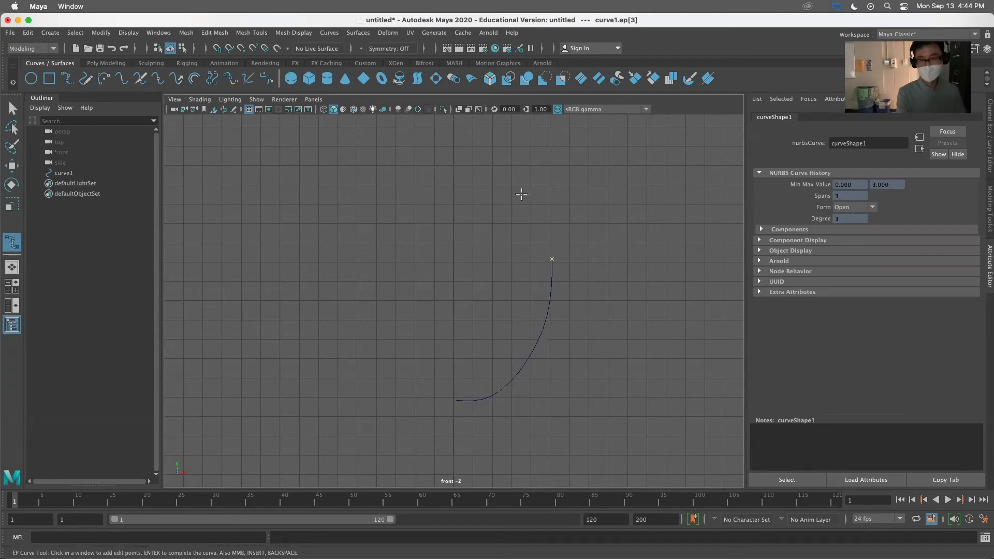
pyautogui.click(530, 194)
pyautogui.click(495, 170)
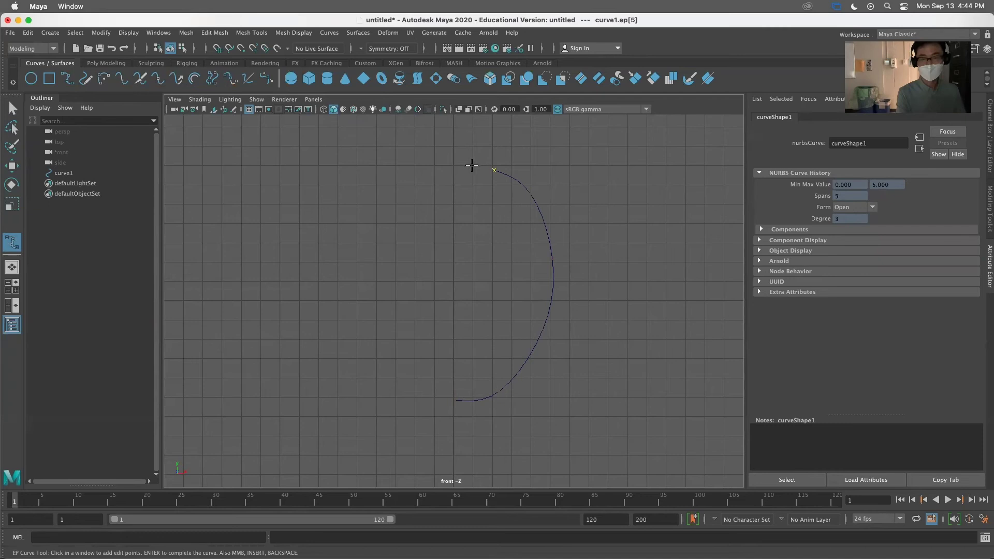
pyautogui.click(458, 137)
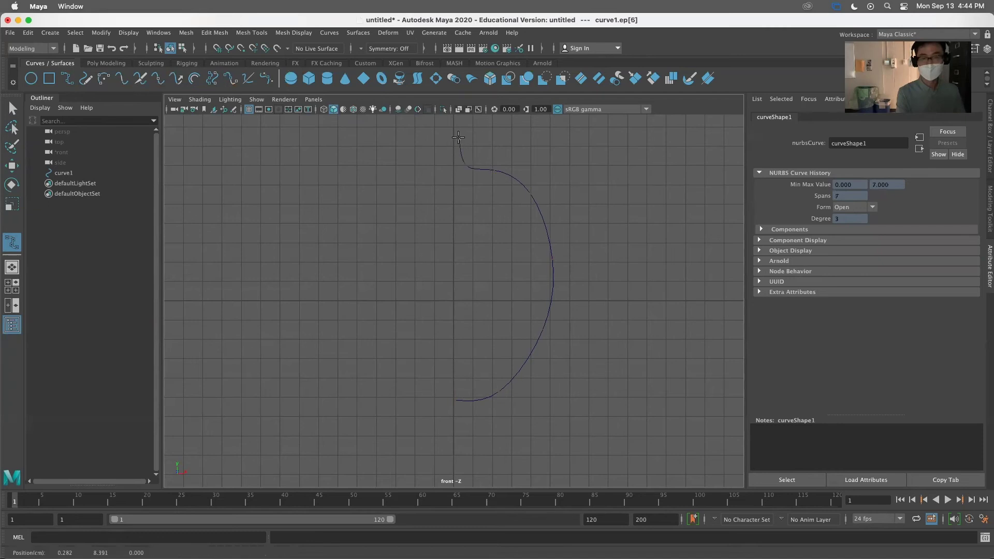
pyautogui.click(453, 128)
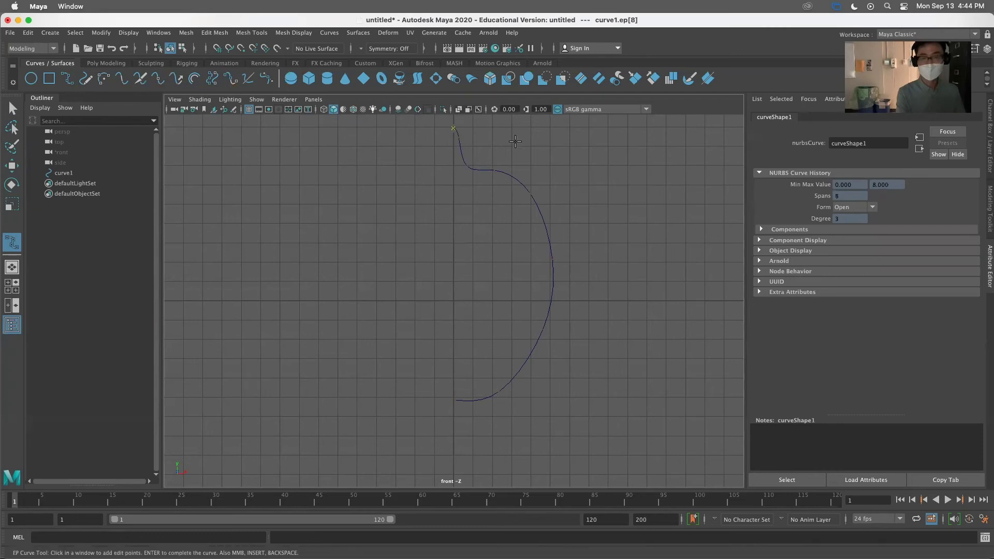
pyautogui.press('q')
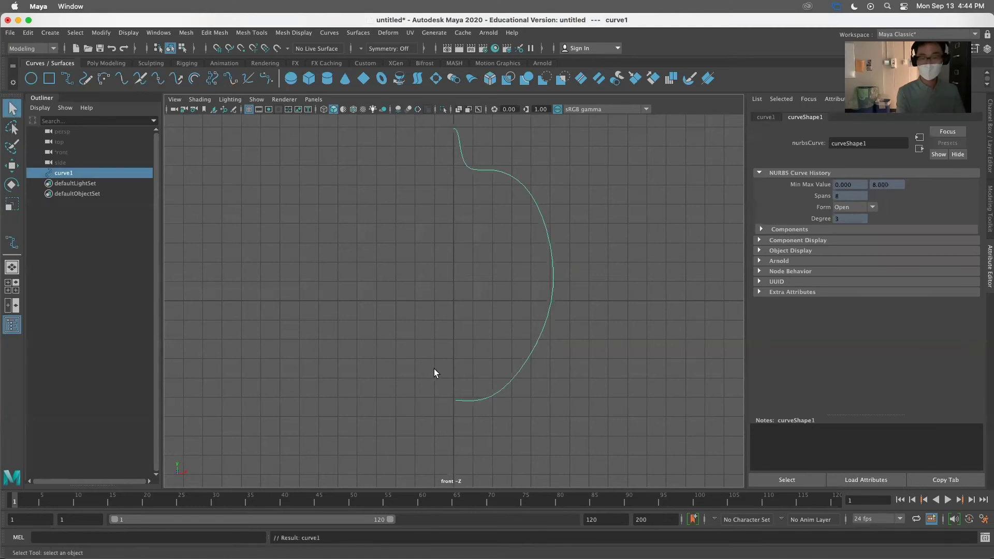
# Step: Show the curve's edit points and move the bottom end point exactly onto the vertical center axis
pyautogui.scroll(4, 487, 472)
pyautogui.scroll(-2, 485, 473)
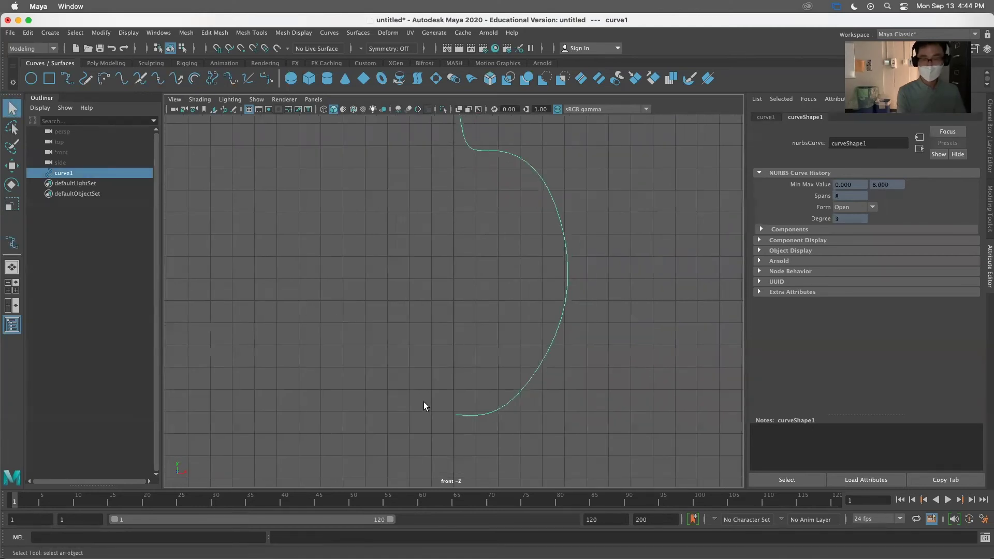
pyautogui.rightClick(514, 294)
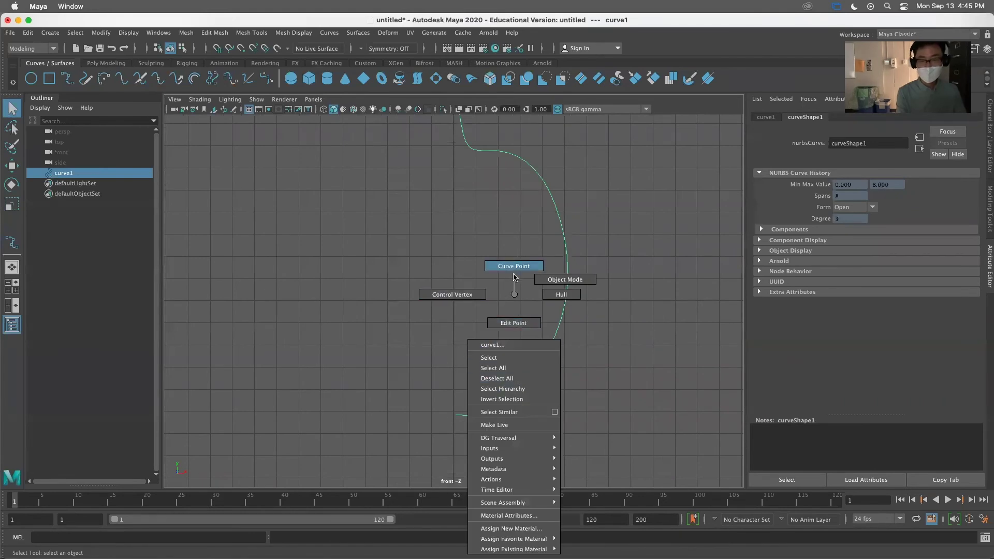
pyautogui.moveTo(509, 326); pyautogui.dragTo(510, 327, button='right')
pyautogui.scroll(1, 440, 430)
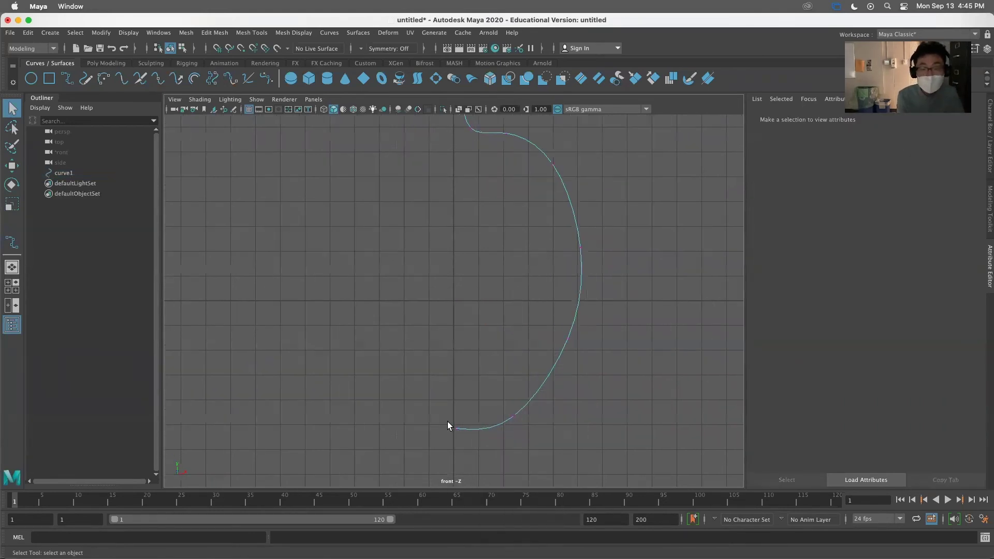
pyautogui.moveTo(447, 421); pyautogui.dragTo(468, 460)
pyautogui.keyDown('alt'); pyautogui.moveTo(455, 461); pyautogui.dragTo(400, 361, button='middle'); pyautogui.keyUp('alt')
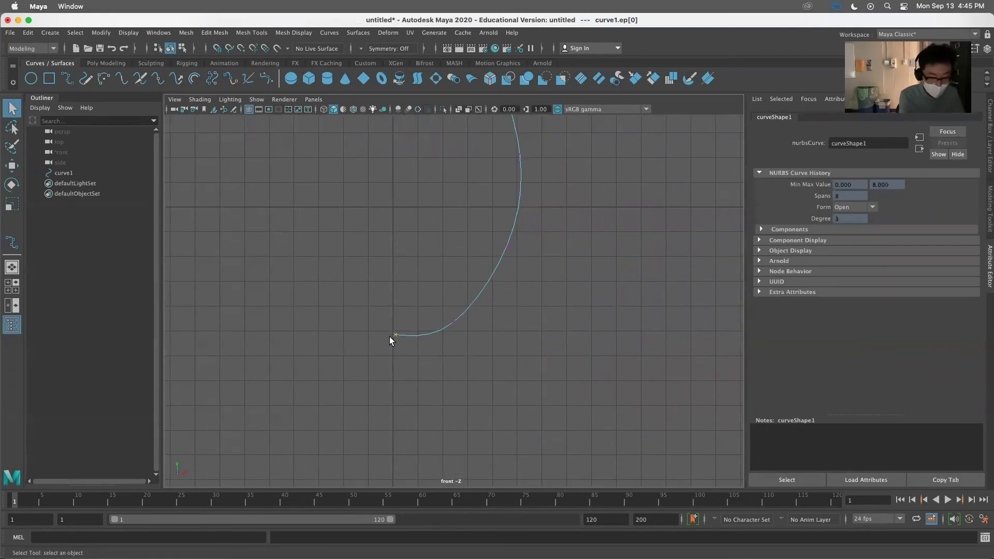
pyautogui.press('w')
pyautogui.moveTo(391, 339)
pyautogui.mouseDown()
pyautogui.moveTo(384, 346)
pyautogui.moveTo(416, 325)
pyautogui.moveTo(377, 340)
pyautogui.moveTo(393, 330)
pyautogui.moveTo(384, 328)
pyautogui.mouseUp()
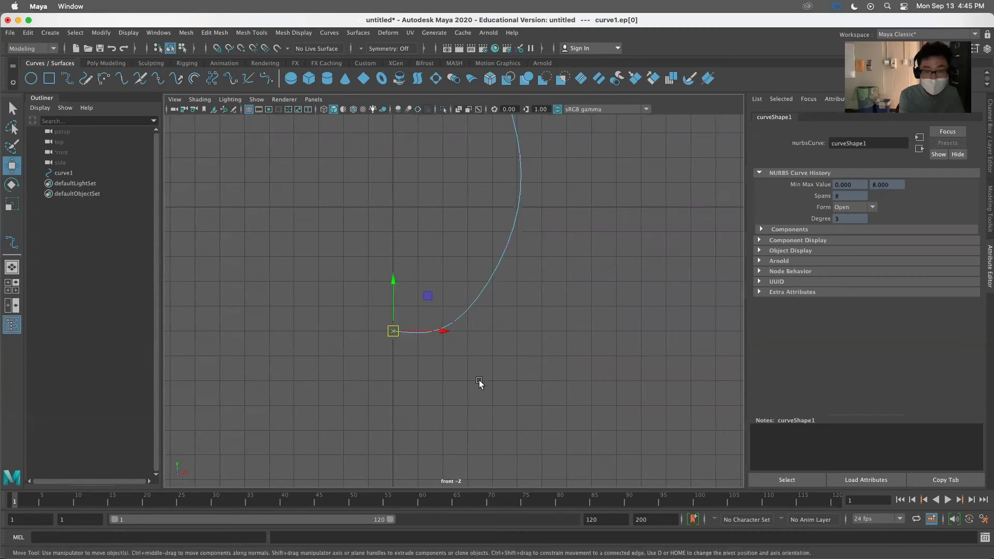
pyautogui.moveTo(511, 135); pyautogui.dragTo(500, 315, button='middle')
pyautogui.press('z')
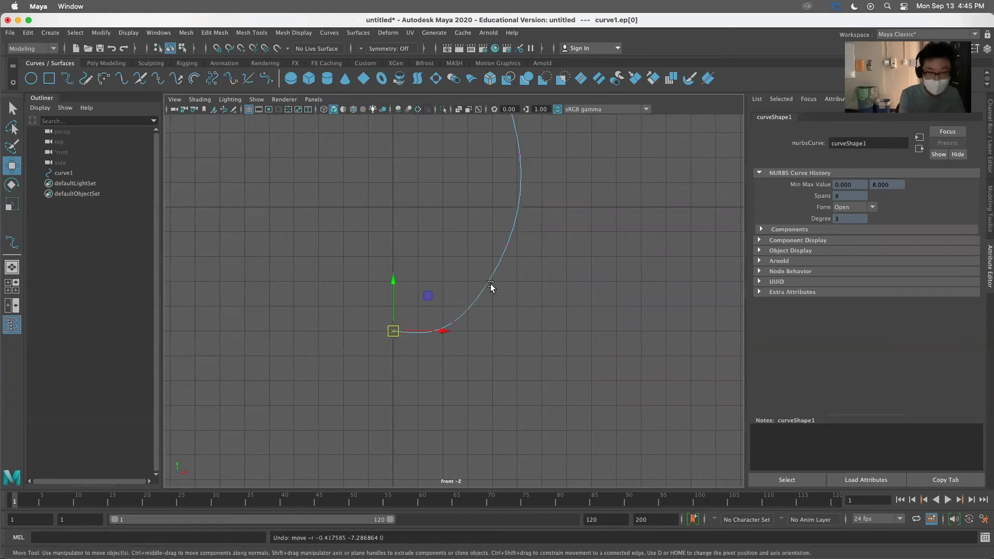
# Step: Move the profile's top end point outward from the center axis to open the neck, to about X 0.45
pyautogui.click(533, 280)
pyautogui.keyDown('alt'); pyautogui.moveTo(499, 284); pyautogui.dragTo(512, 451, button='middle'); pyautogui.keyUp('alt')
pyautogui.keyDown('alt'); pyautogui.moveTo(510, 450); pyautogui.dragTo(472, 377, button='right'); pyautogui.keyUp('alt')
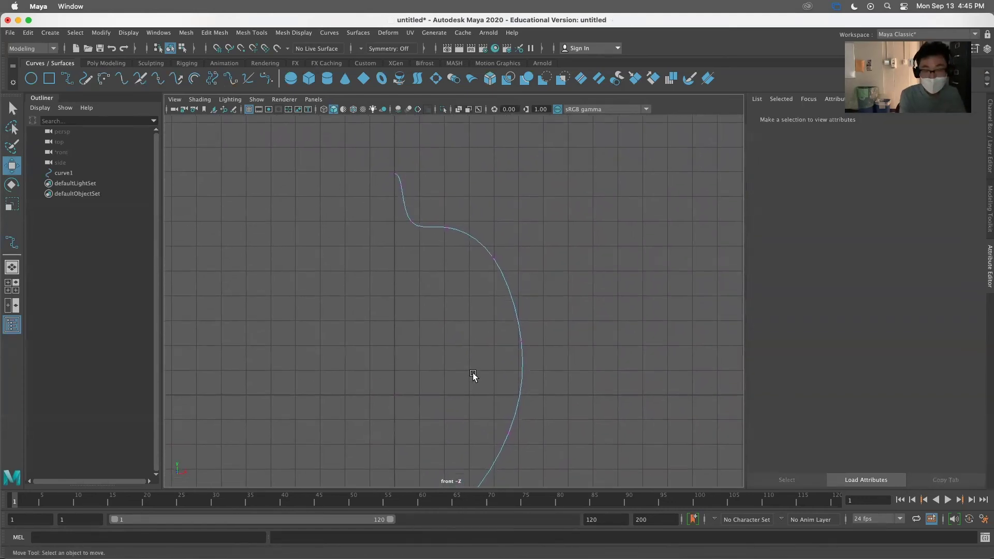
pyautogui.keyDown('alt'); pyautogui.moveTo(453, 332); pyautogui.dragTo(537, 345, button='right'); pyautogui.keyUp('alt')
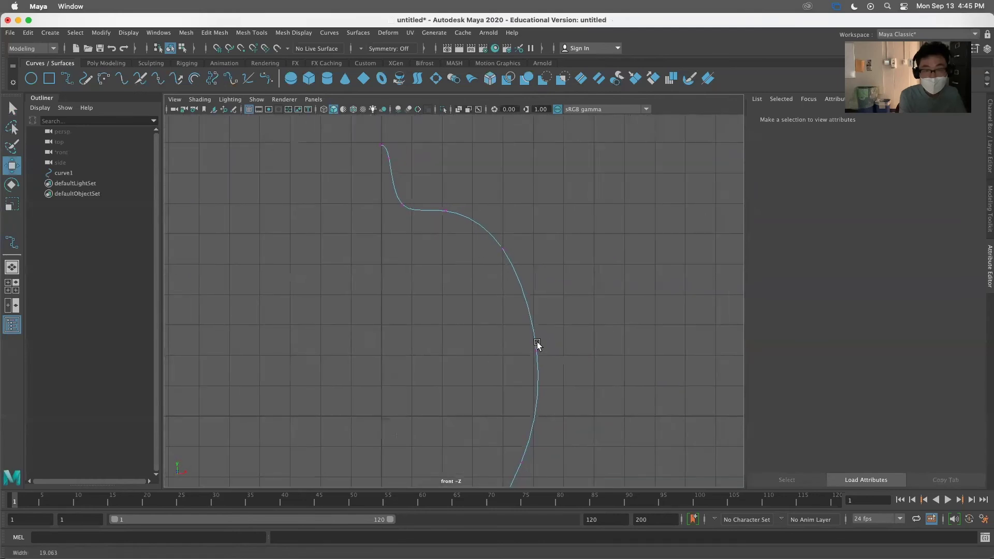
pyautogui.keyDown('alt'); pyautogui.moveTo(390, 294); pyautogui.dragTo(395, 397, button='middle'); pyautogui.keyUp('alt')
pyautogui.moveTo(357, 238); pyautogui.dragTo(446, 257)
pyautogui.click(486, 294)
pyautogui.scroll(4, 430, 307)
pyautogui.moveTo(363, 212); pyautogui.dragTo(417, 219)
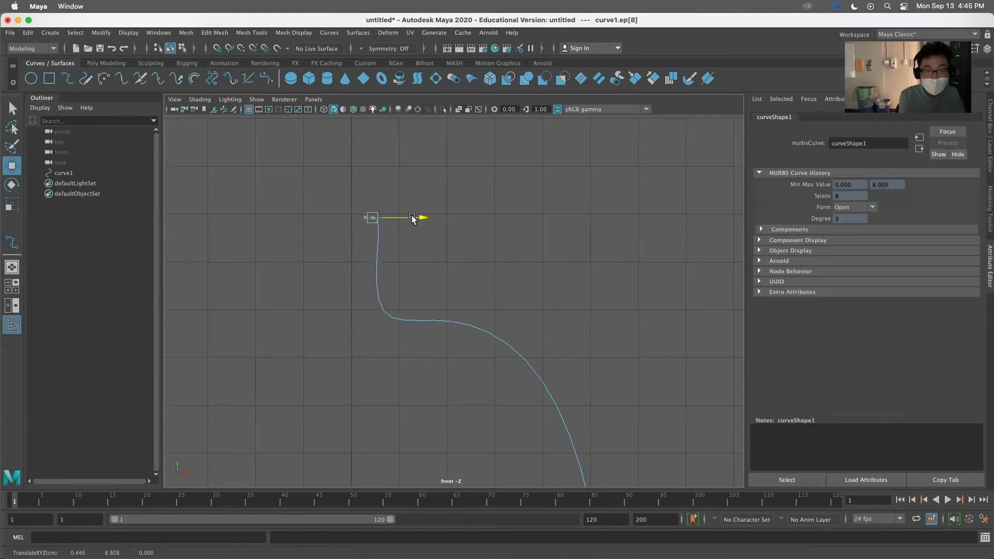
# Step: Move the edit point at the neck's base outward to about X 1.04 and the top end point to about X 0.53
pyautogui.click(413, 288)
pyautogui.moveTo(366, 296); pyautogui.dragTo(444, 311)
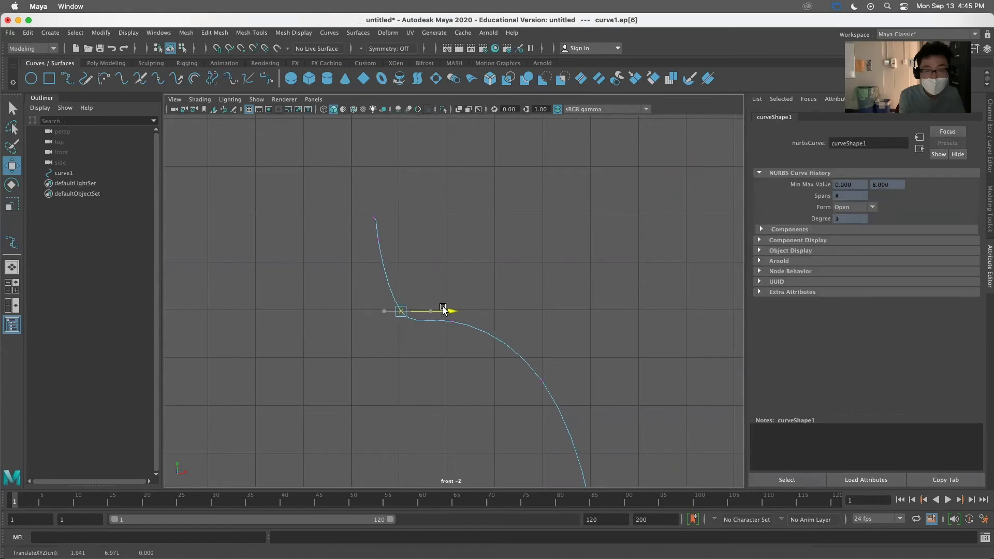
pyautogui.click(394, 203)
pyautogui.moveTo(351, 203); pyautogui.dragTo(386, 223)
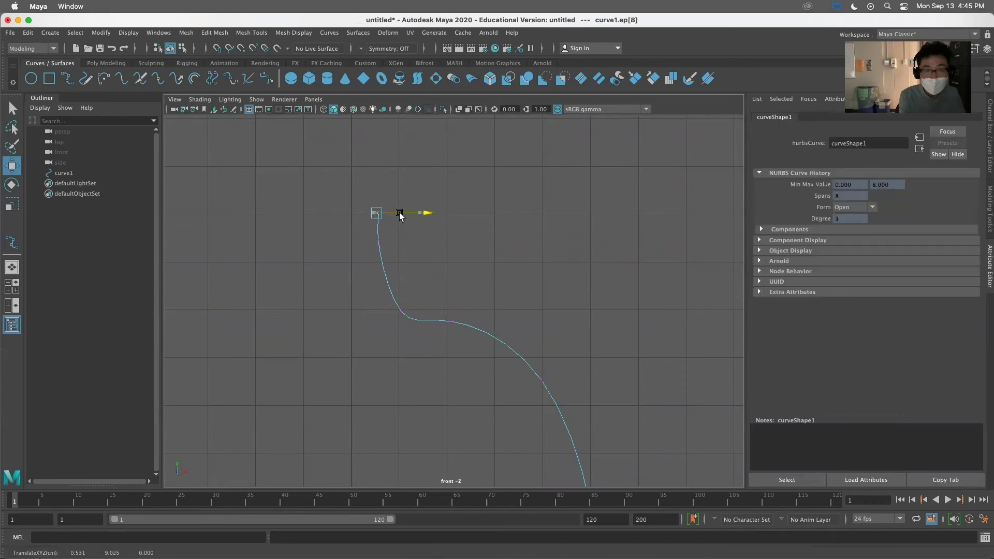
pyautogui.click(486, 280)
# Step: Widen the lower body by moving its edit points outward, and shift the neck's top two edit points out to about X 0.67
pyautogui.keyDown('alt'); pyautogui.moveTo(559, 320); pyautogui.dragTo(541, 133, button='middle'); pyautogui.keyUp('alt')
pyautogui.scroll(-9, 536, 199)
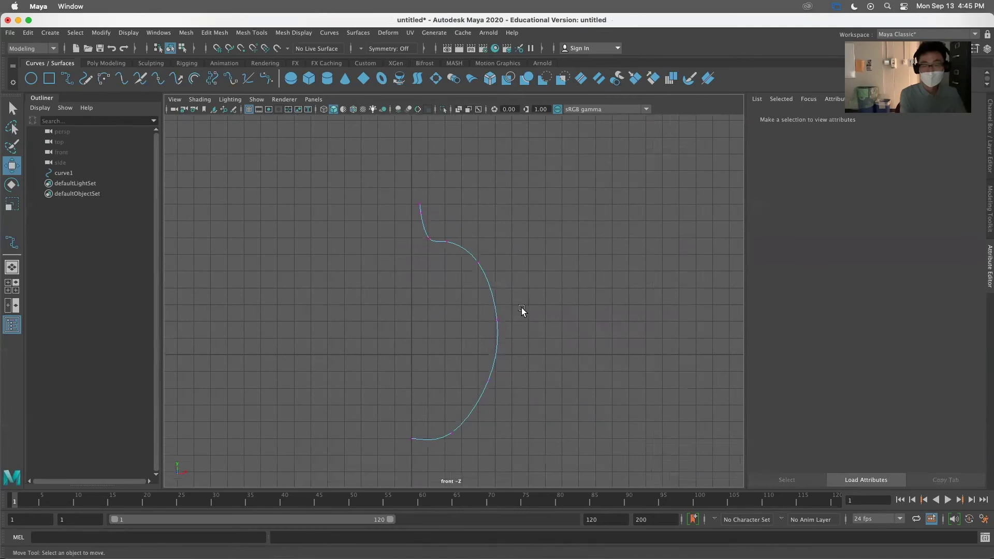
pyautogui.moveTo(440, 422); pyautogui.dragTo(472, 440)
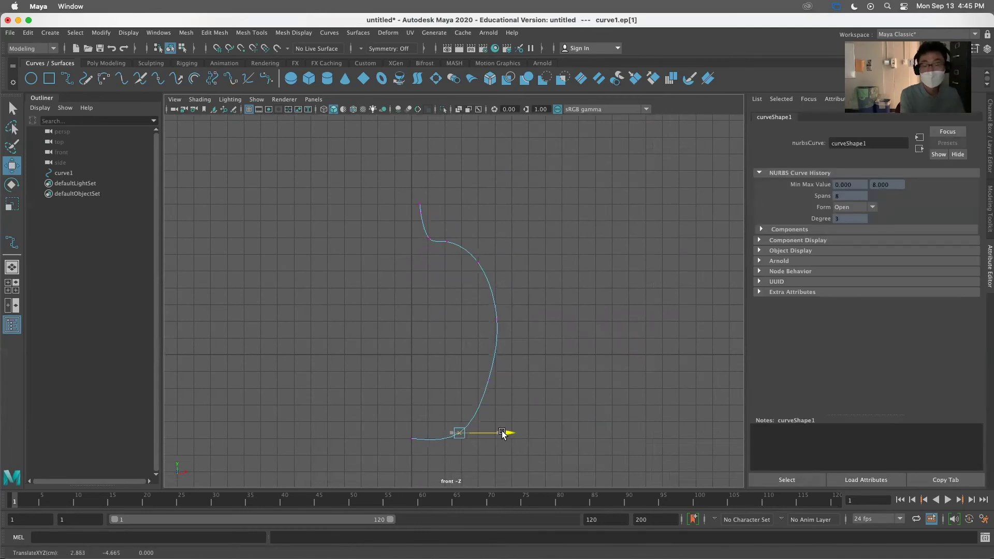
pyautogui.moveTo(482, 364); pyautogui.dragTo(531, 381)
pyautogui.moveTo(419, 219); pyautogui.dragTo(432, 224)
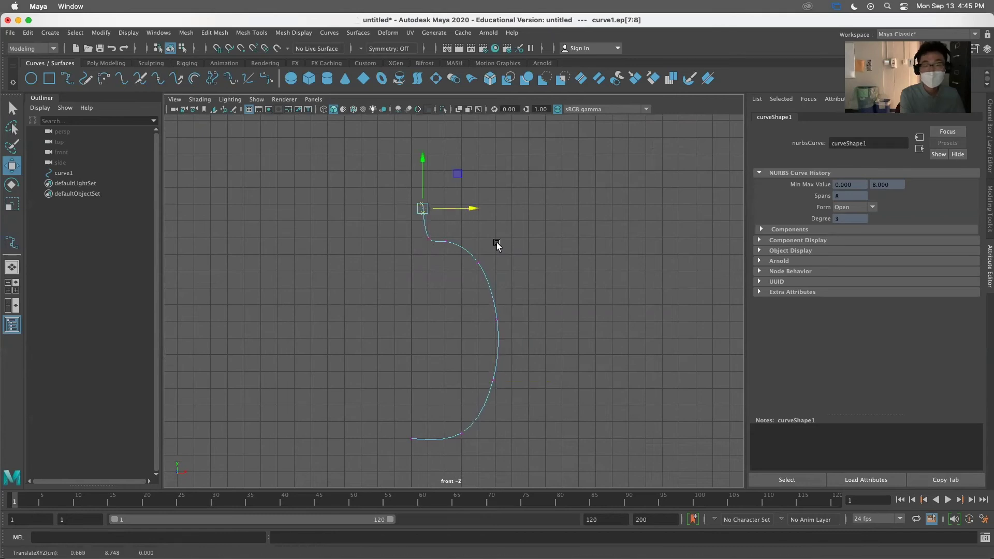
# Step: Lower the first edit point of the base curve slightly and raise the bottom end point along the axis to about Y -4.97
pyautogui.click(498, 438)
pyautogui.click(453, 432)
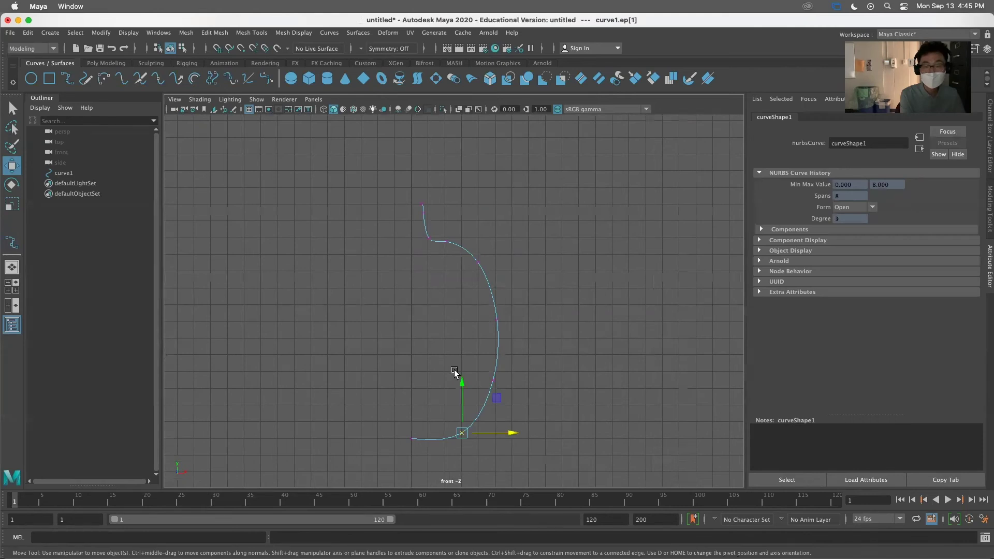
pyautogui.click(462, 382)
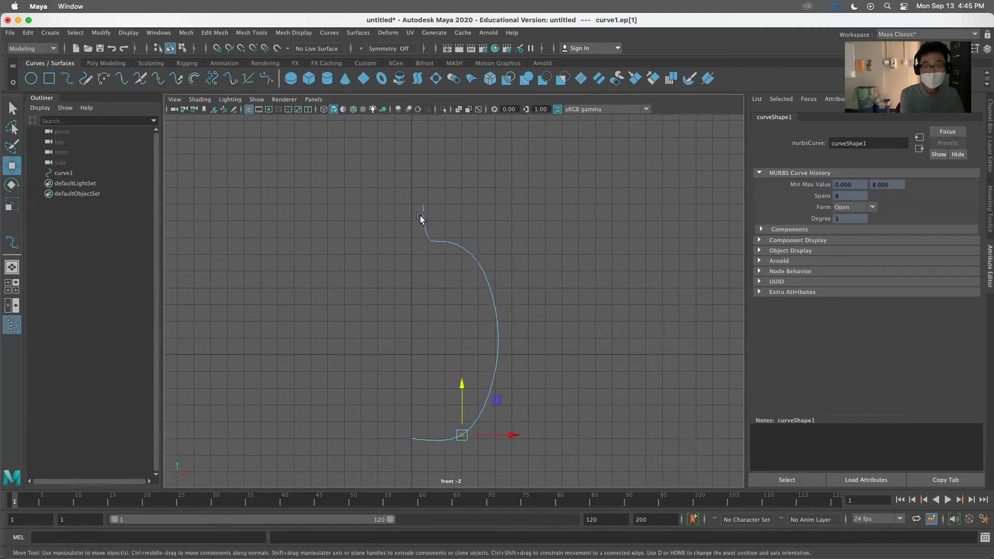
pyautogui.click(408, 441)
pyautogui.click(410, 401)
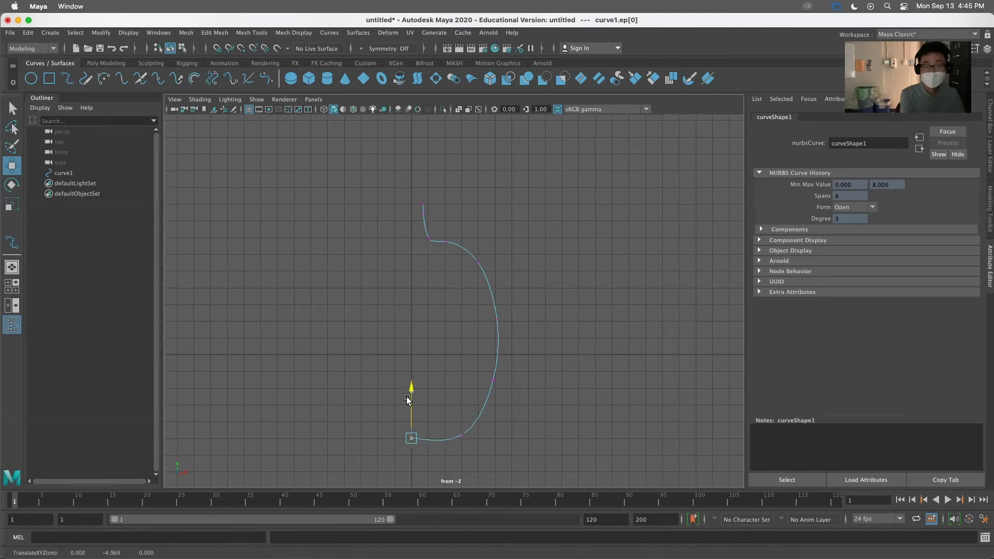
pyautogui.click(593, 423)
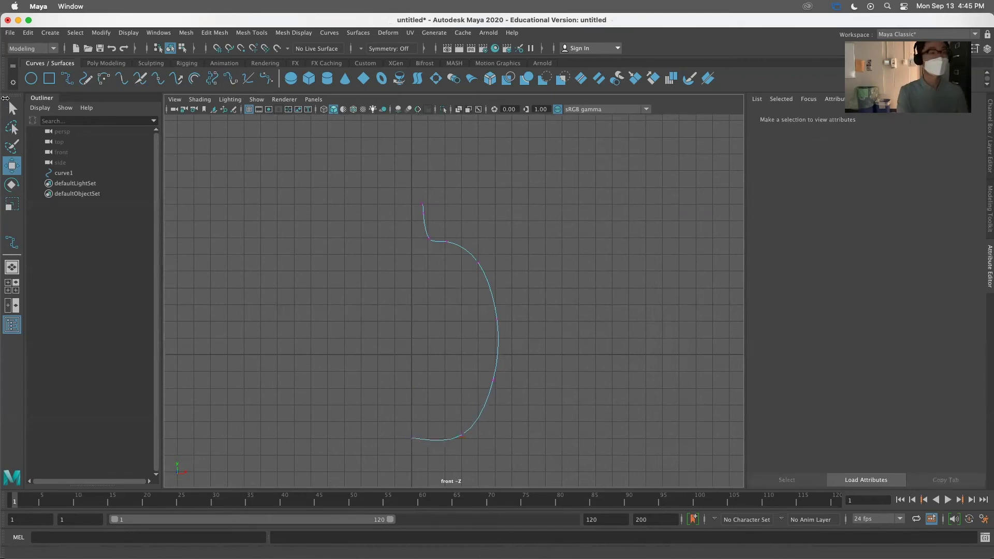
# Step: Select the two edit points on the widest part of the body and move them slightly inward
pyautogui.press('q')
pyautogui.scroll(-2, 570, 350)
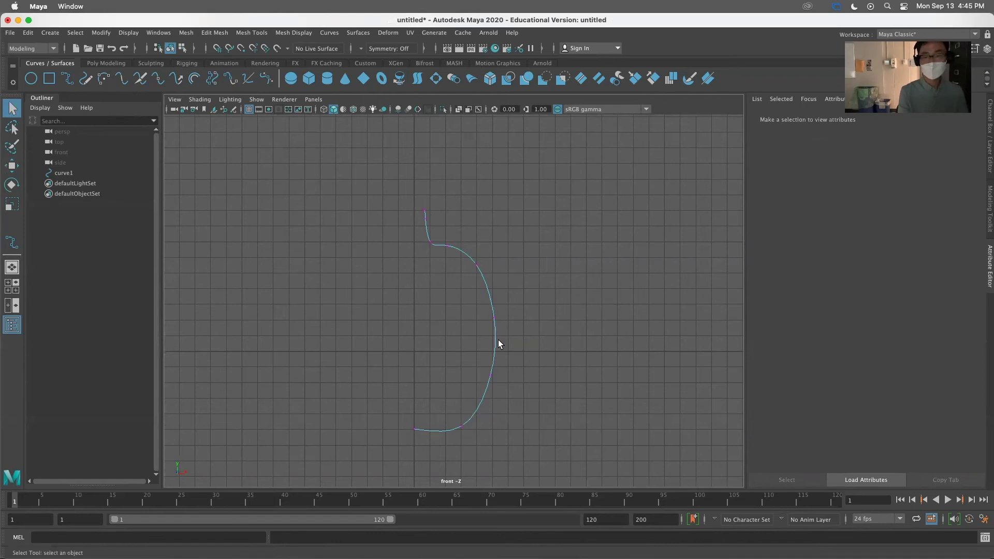
pyautogui.moveTo(467, 296); pyautogui.dragTo(515, 397)
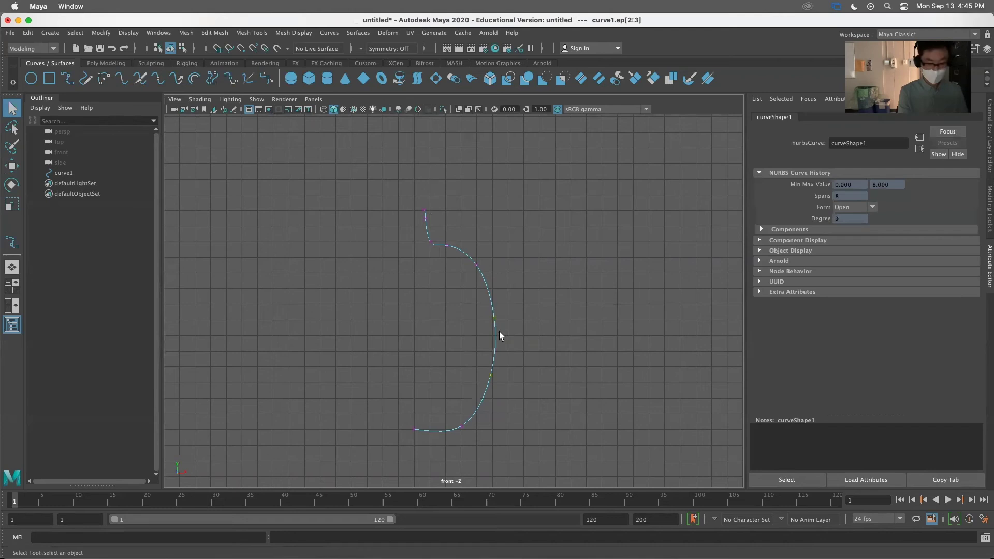
pyautogui.press('w')
pyautogui.moveTo(527, 347); pyautogui.dragTo(527, 347)
pyautogui.click(548, 319)
# Step: Return to object mode, select the whole profile curve and revolve it into a vase surface
pyautogui.moveTo(481, 281); pyautogui.dragTo(531, 264, button='right')
pyautogui.moveTo(337, 207); pyautogui.dragTo(518, 393)
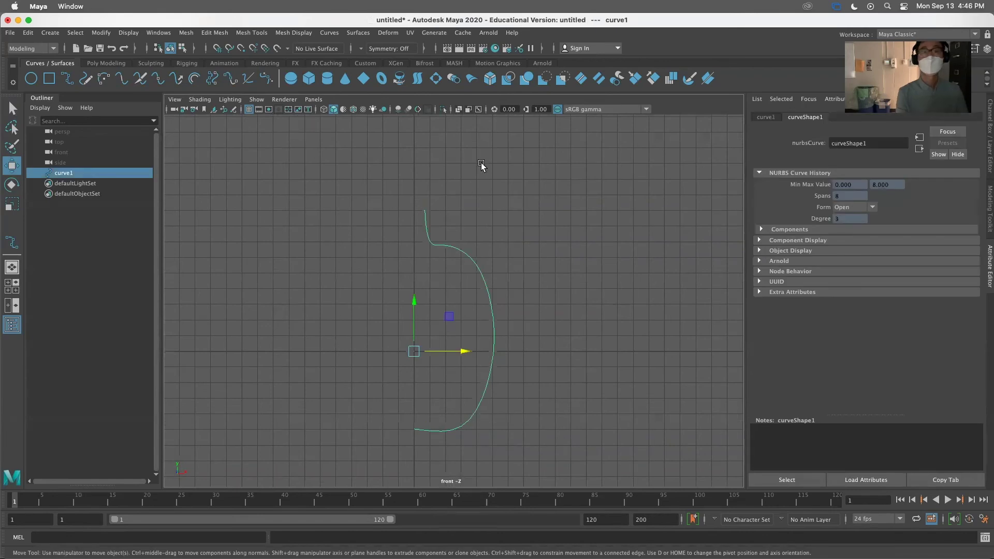
pyautogui.click(392, 81)
# Step: Examine the revolved vase's body, neck opening and base from several angles in a full-size perspective view
pyautogui.press('space')
pyautogui.press('space')
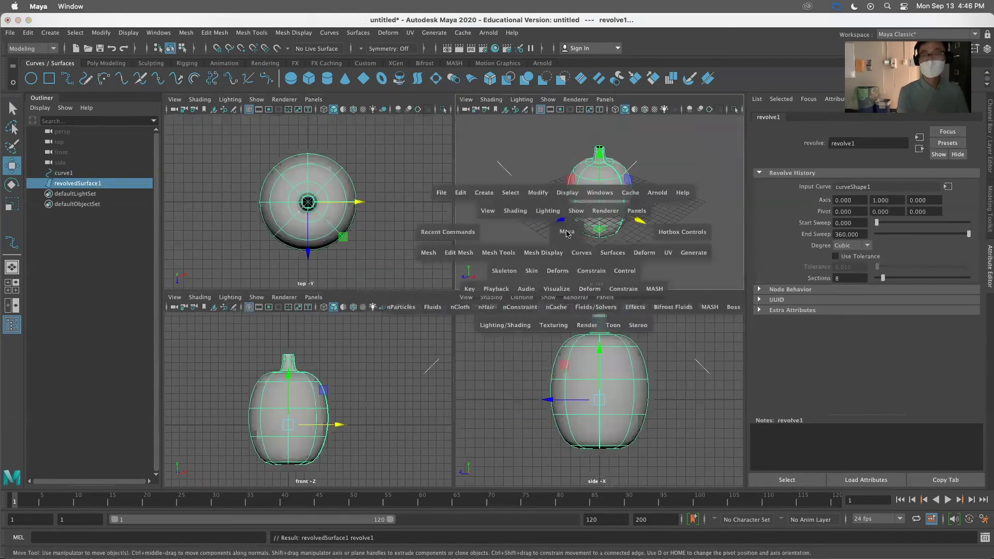
pyautogui.keyDown('alt'); pyautogui.moveTo(406, 291); pyautogui.dragTo(439, 285); pyautogui.keyUp('alt')
pyautogui.keyDown('alt'); pyautogui.moveTo(440, 285); pyautogui.dragTo(618, 295, button='right'); pyautogui.keyUp('alt')
pyautogui.keyDown('alt'); pyautogui.moveTo(559, 288); pyautogui.dragTo(454, 324, button='middle'); pyautogui.keyUp('alt')
pyautogui.keyDown('alt'); pyautogui.moveTo(454, 324); pyautogui.dragTo(394, 304, button='right'); pyautogui.keyUp('alt')
pyautogui.keyDown('alt'); pyautogui.moveTo(395, 304); pyautogui.dragTo(285, 302); pyautogui.keyUp('alt')
pyautogui.moveTo(401, 345)
pyautogui.keyDown('alt'); pyautogui.mouseDown()
pyautogui.moveTo(408, 303)
pyautogui.moveTo(405, 347)
pyautogui.moveTo(384, 351)
pyautogui.mouseUp(); pyautogui.keyUp('alt')
pyautogui.moveTo(309, 322)
pyautogui.keyDown('alt'); pyautogui.mouseDown()
pyautogui.moveTo(290, 331)
pyautogui.moveTo(312, 337)
pyautogui.mouseUp(); pyautogui.keyUp('alt')
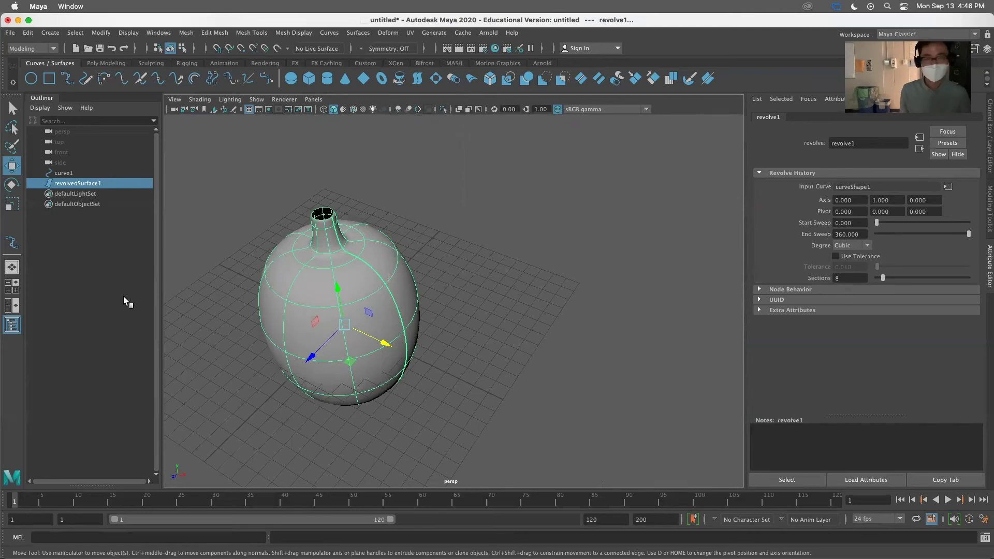
pyautogui.scroll(5, 368, 314)
pyautogui.scroll(-3, 369, 313)
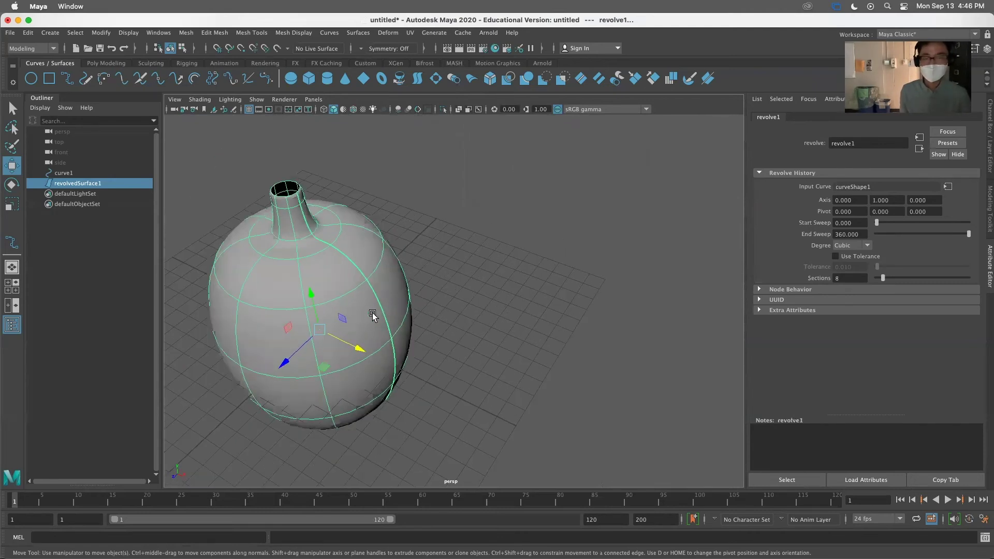
pyautogui.scroll(2, 371, 313)
pyautogui.keyDown('alt'); pyautogui.moveTo(297, 221); pyautogui.dragTo(418, 352); pyautogui.keyUp('alt')
pyautogui.keyDown('alt'); pyautogui.moveTo(590, 383); pyautogui.dragTo(490, 290, button='right'); pyautogui.keyUp('alt')
pyautogui.keyDown('alt'); pyautogui.moveTo(491, 290); pyautogui.dragTo(542, 342); pyautogui.keyUp('alt')
pyautogui.keyDown('alt'); pyautogui.moveTo(541, 341); pyautogui.dragTo(550, 381, button='right'); pyautogui.keyUp('alt')
pyautogui.keyDown('alt'); pyautogui.moveTo(550, 382); pyautogui.dragTo(362, 349); pyautogui.keyUp('alt')
pyautogui.moveTo(361, 348)
pyautogui.keyDown('alt'); pyautogui.mouseDown(button='right')
pyautogui.moveTo(368, 356)
pyautogui.moveTo(360, 356)
pyautogui.mouseUp(button='right'); pyautogui.keyUp('alt')
pyautogui.keyDown('alt'); pyautogui.moveTo(360, 357); pyautogui.dragTo(399, 310); pyautogui.keyUp('alt')
pyautogui.keyDown('alt'); pyautogui.moveTo(399, 311); pyautogui.dragTo(334, 319, button='middle'); pyautogui.keyUp('alt')
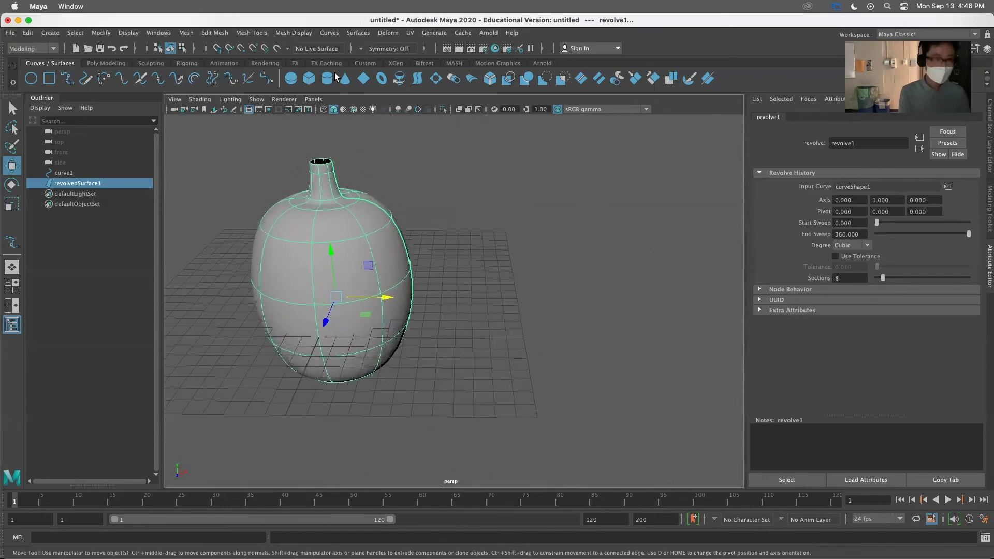
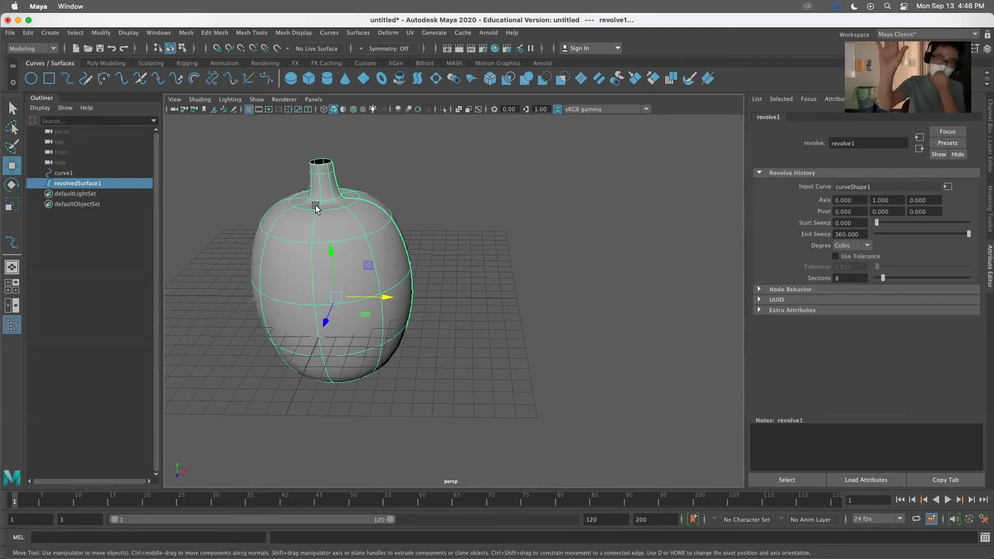
# Step: Convert the revolved vase to polygons with the Control points tessellation method and move the polygon copy about 16.14 units along X
pyautogui.click(101, 32)
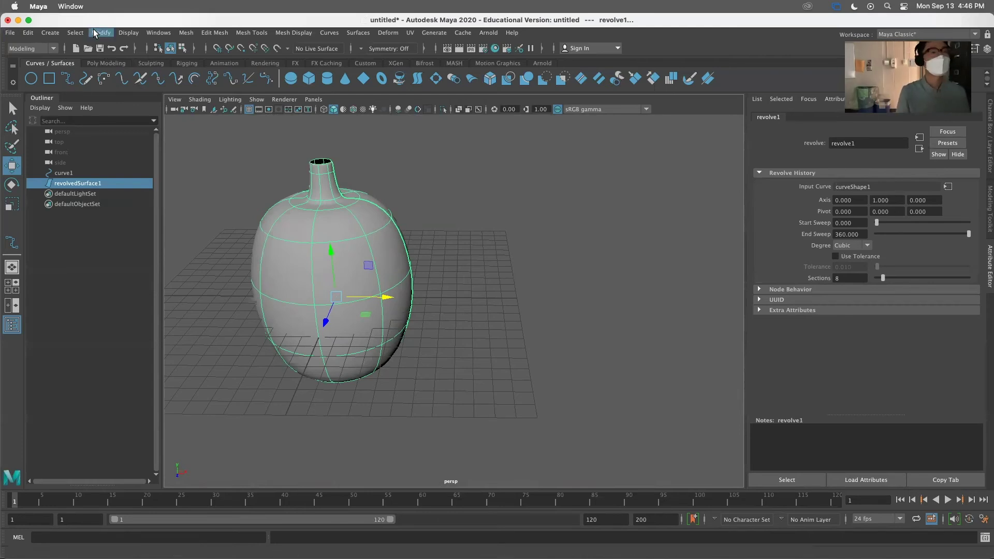
pyautogui.moveTo(156, 284)
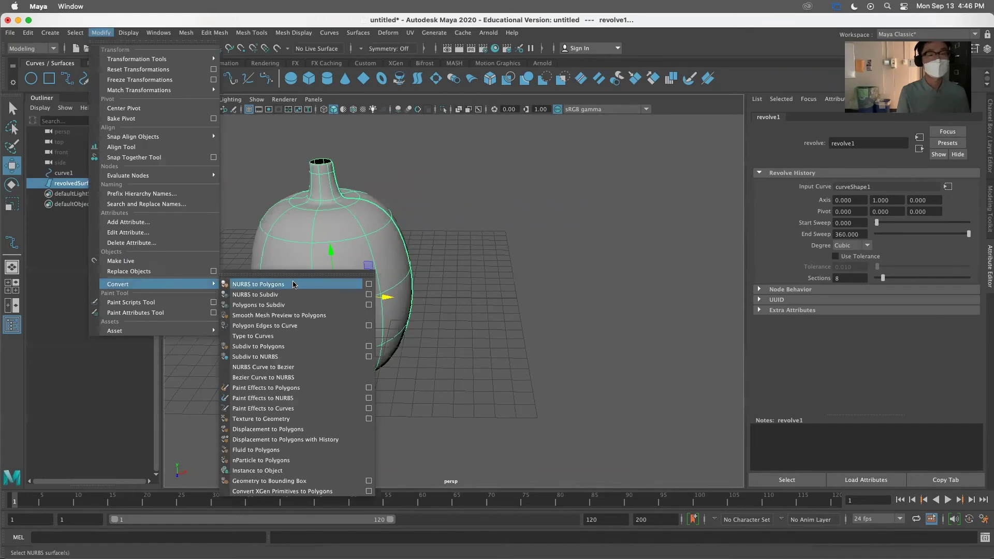
pyautogui.click(369, 284)
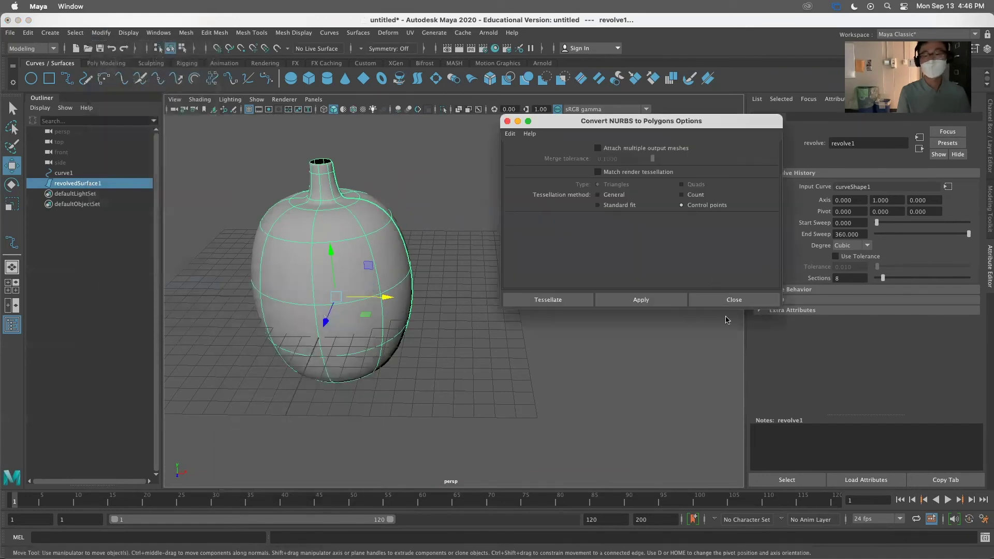
pyautogui.click(569, 299)
pyautogui.moveTo(368, 295); pyautogui.dragTo(612, 297)
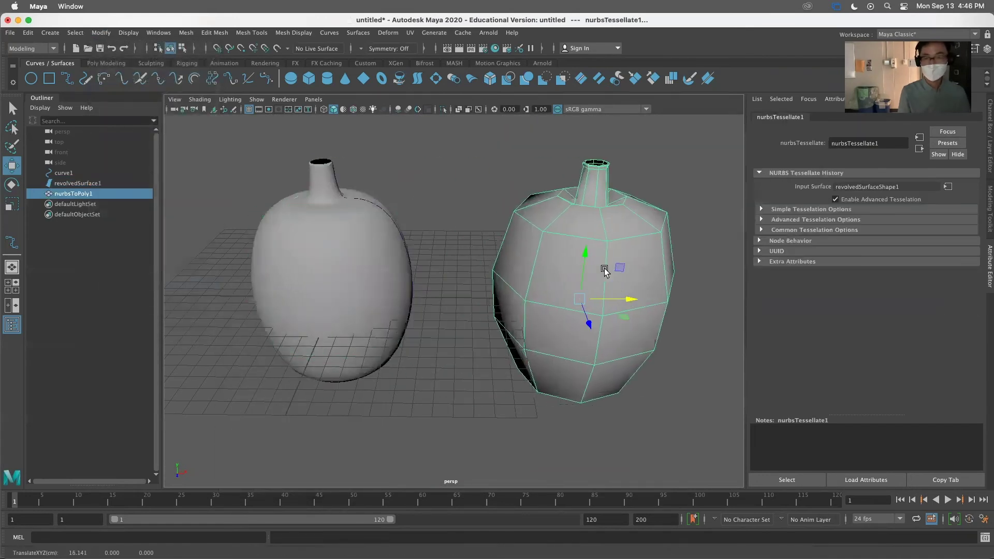
# Step: Turn on smooth mesh preview for the polygon vase and compare its shape with the NURBS vase
pyautogui.press('3')
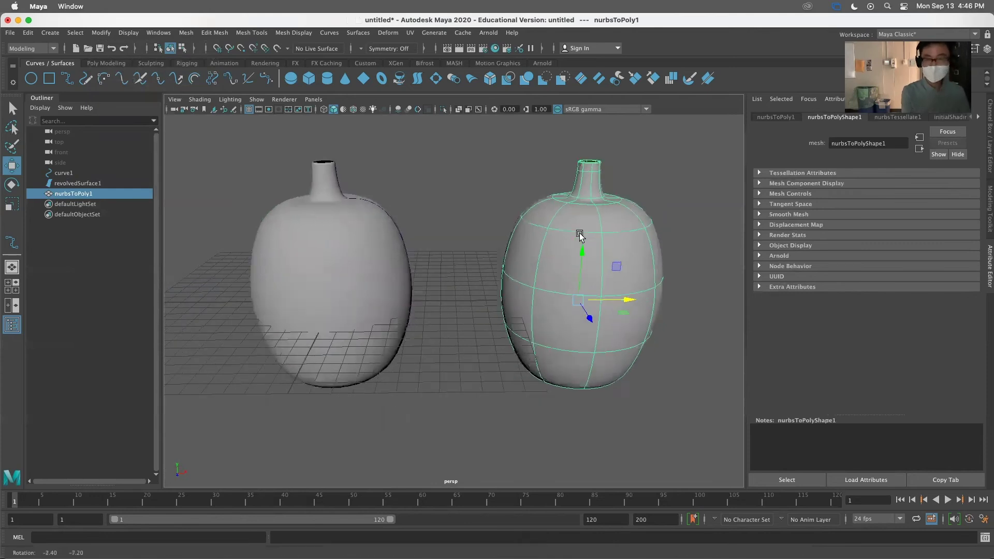
pyautogui.click(327, 270)
pyautogui.click(545, 285)
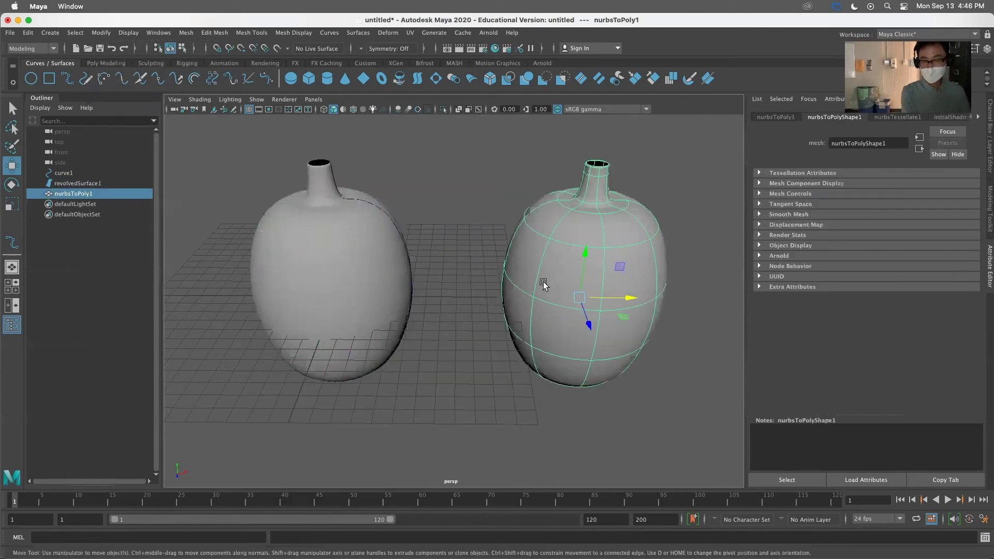
pyautogui.moveTo(544, 285)
pyautogui.keyDown('alt'); pyautogui.mouseDown()
pyautogui.moveTo(517, 282)
pyautogui.moveTo(523, 311)
pyautogui.moveTo(496, 308)
pyautogui.moveTo(537, 296)
pyautogui.moveTo(526, 326)
pyautogui.moveTo(518, 316)
pyautogui.moveTo(543, 297)
pyautogui.mouseUp(); pyautogui.keyUp('alt')
pyautogui.moveTo(543, 298); pyautogui.dragTo(585, 248, button='right')
pyautogui.rightClick(563, 275)
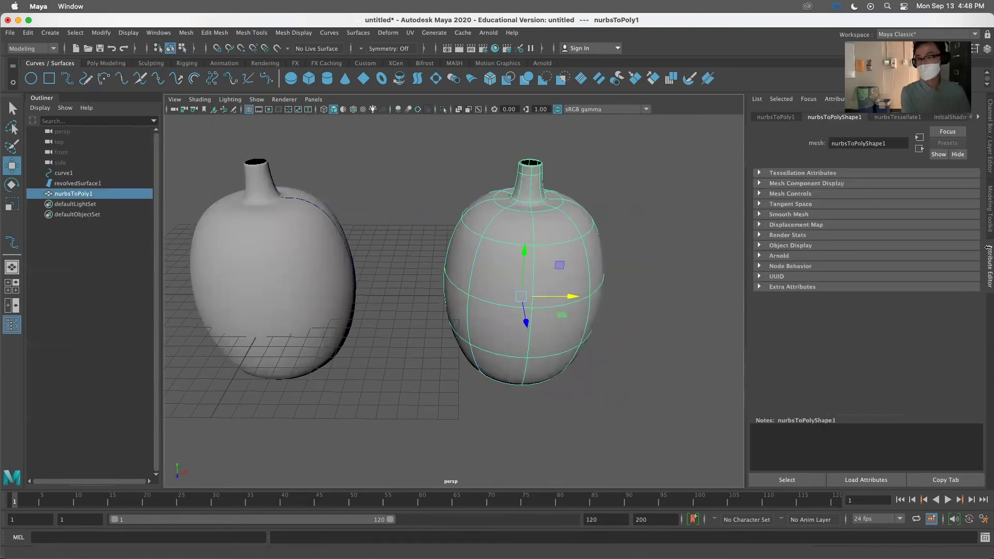
# Step: Extrude all faces of the polygon vase and scale the extruded faces slightly outward to give the wall thickness
pyautogui.click(985, 206)
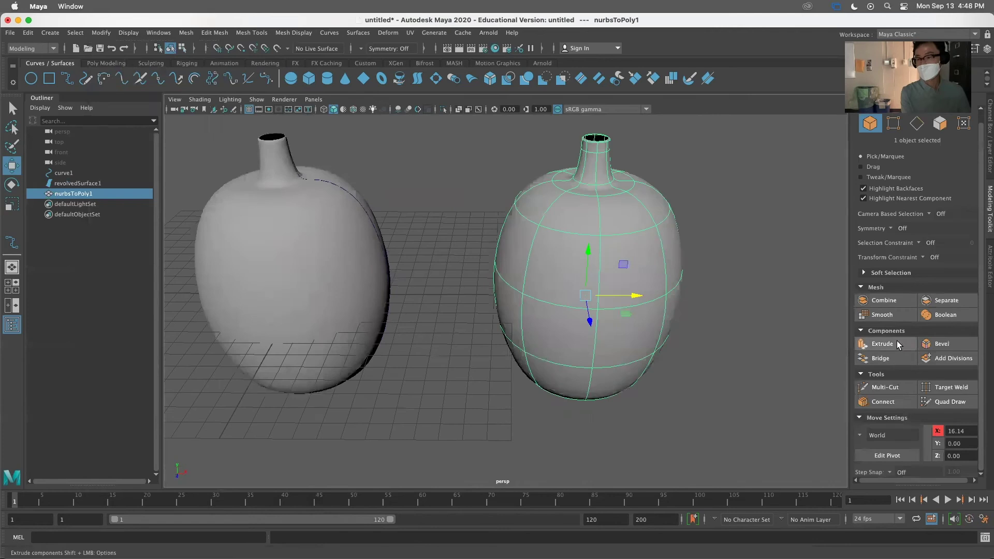
pyautogui.click(584, 294)
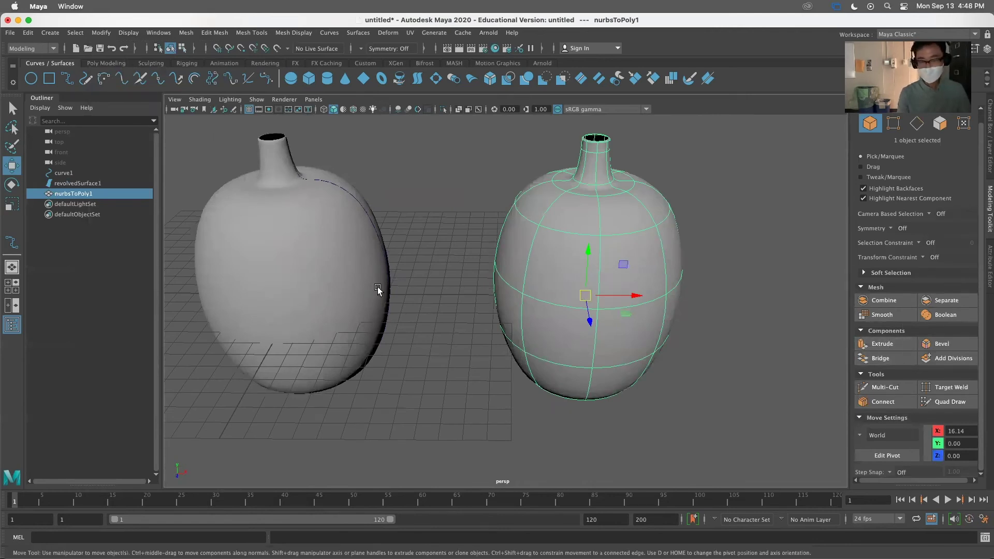
pyautogui.click(246, 294)
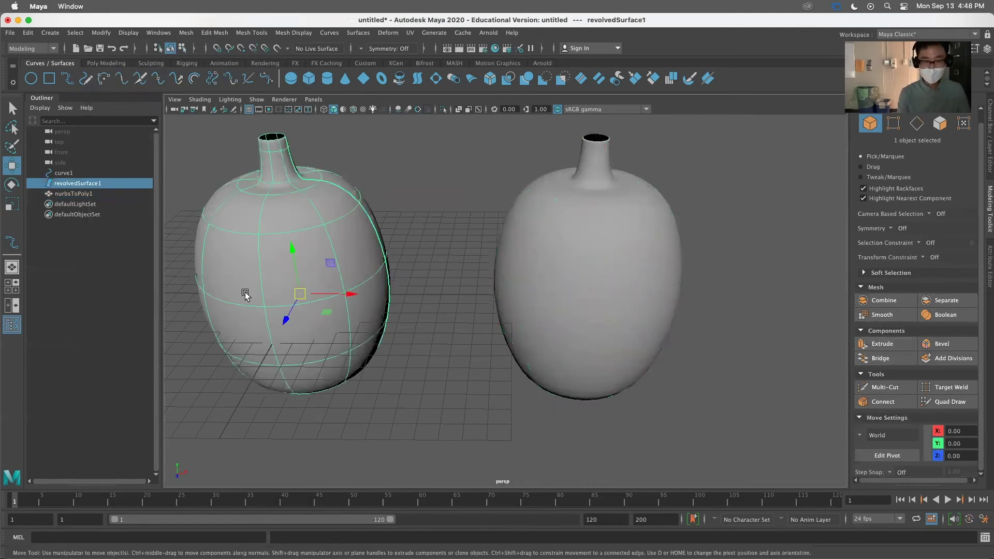
pyautogui.click(664, 275)
pyautogui.click(882, 344)
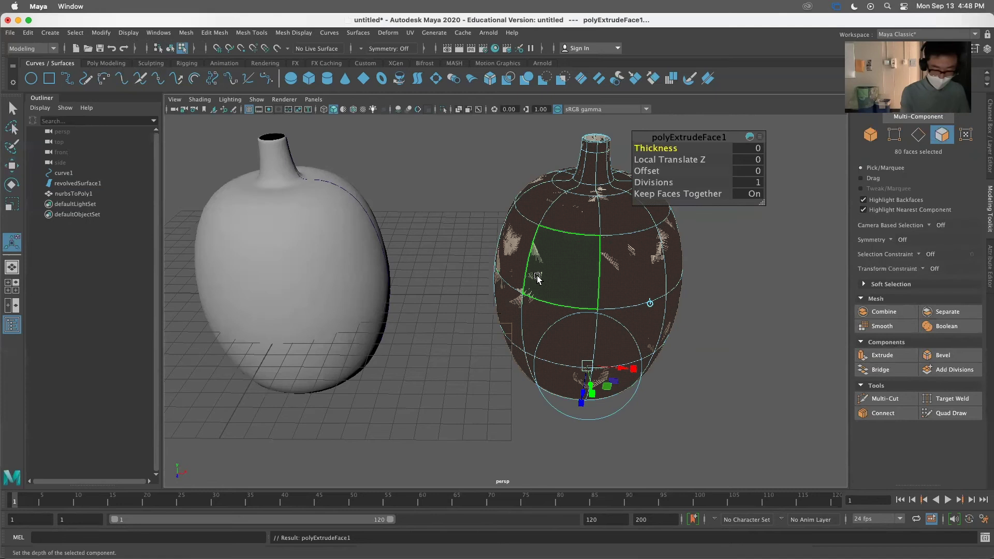
pyautogui.press('r')
pyautogui.moveTo(587, 269)
pyautogui.mouseDown()
pyautogui.moveTo(598, 275)
pyautogui.moveTo(580, 277)
pyautogui.mouseUp()
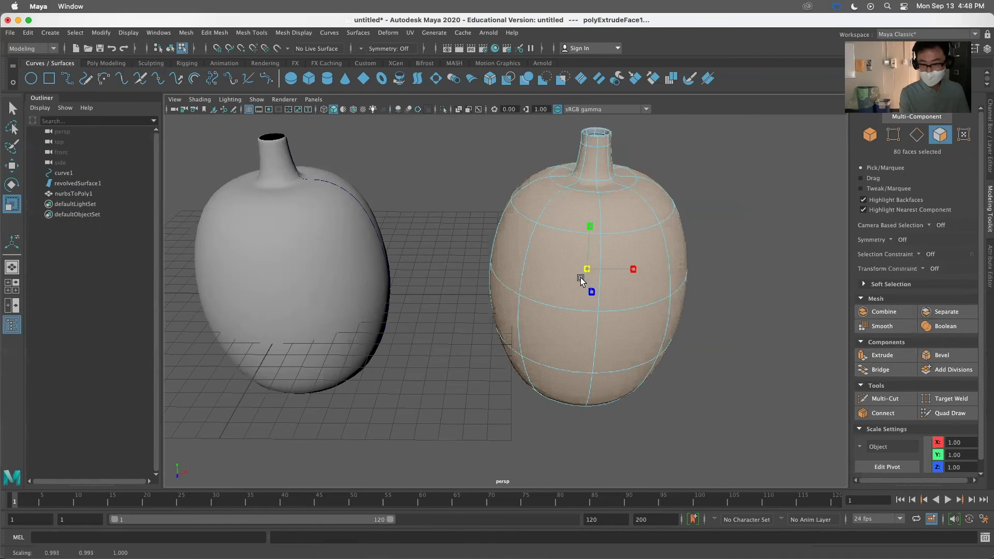
# Step: Deselect the extruded faces and return the polygon vase to object mode
pyautogui.click(11, 107)
pyautogui.click(448, 188)
pyautogui.moveTo(638, 288)
pyautogui.keyDown('alt'); pyautogui.mouseDown()
pyautogui.moveTo(636, 269)
pyautogui.moveTo(647, 277)
pyautogui.mouseUp(); pyautogui.keyUp('alt')
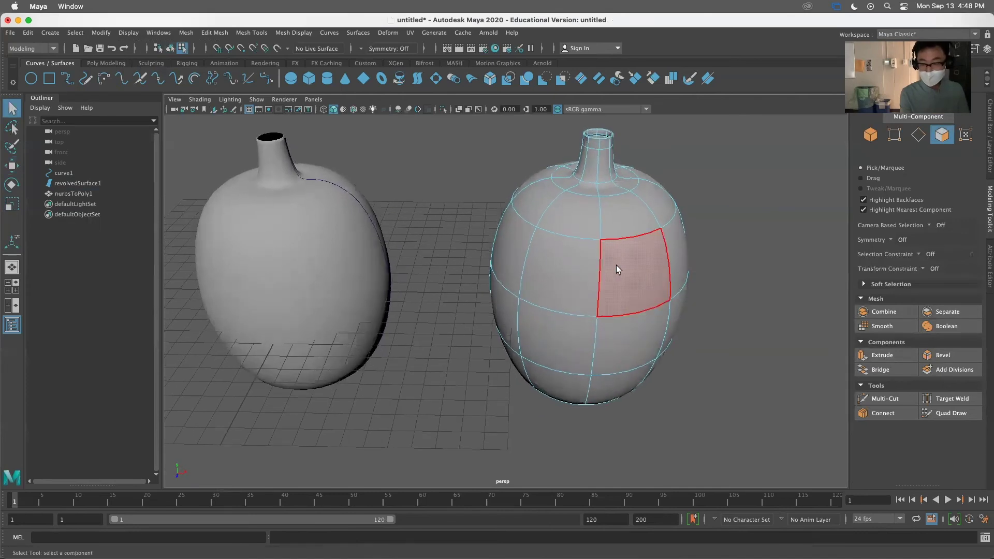
pyautogui.moveTo(604, 267); pyautogui.dragTo(642, 263, button='right')
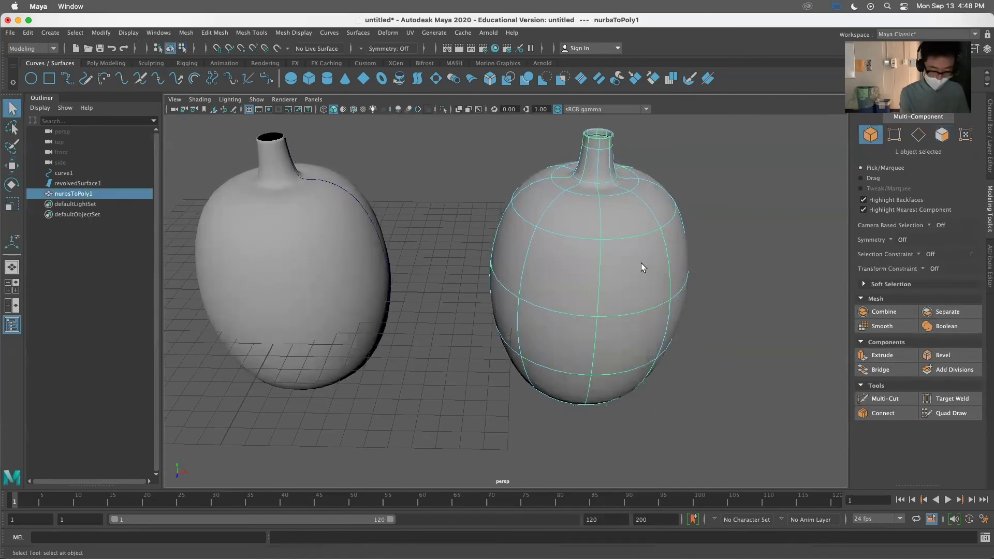
# Step: Examine the polygon vase's wall structure against the NURBS vase in wireframe, then restore the shaded display
pyautogui.press('4')
pyautogui.keyDown('alt'); pyautogui.moveTo(648, 323); pyautogui.dragTo(535, 326); pyautogui.keyUp('alt')
pyautogui.keyDown('alt'); pyautogui.moveTo(444, 297); pyautogui.dragTo(496, 299); pyautogui.keyUp('alt')
pyautogui.keyDown('ctrl'); pyautogui.moveTo(495, 299); pyautogui.dragTo(613, 323, button='right'); pyautogui.keyUp('ctrl')
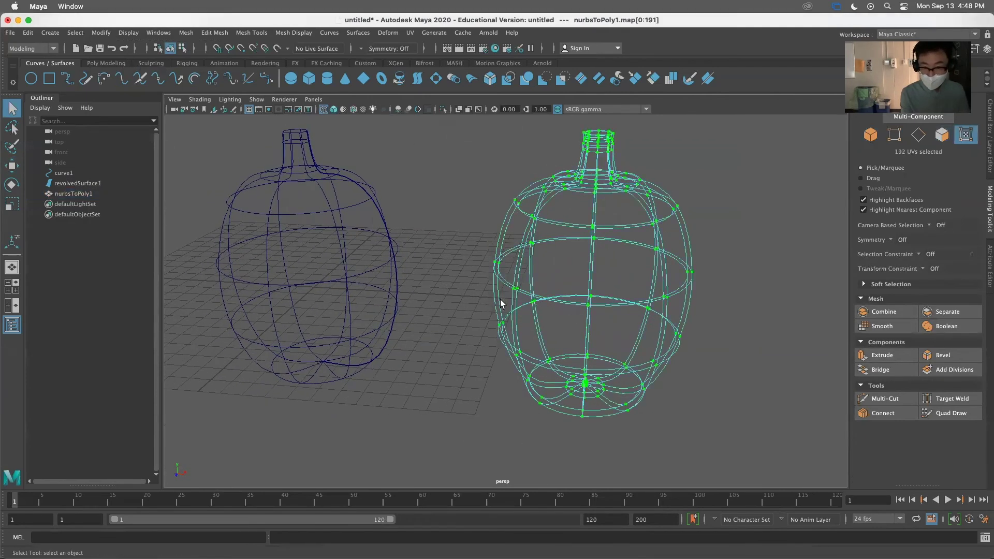
pyautogui.moveTo(500, 272); pyautogui.dragTo(525, 252, button='right')
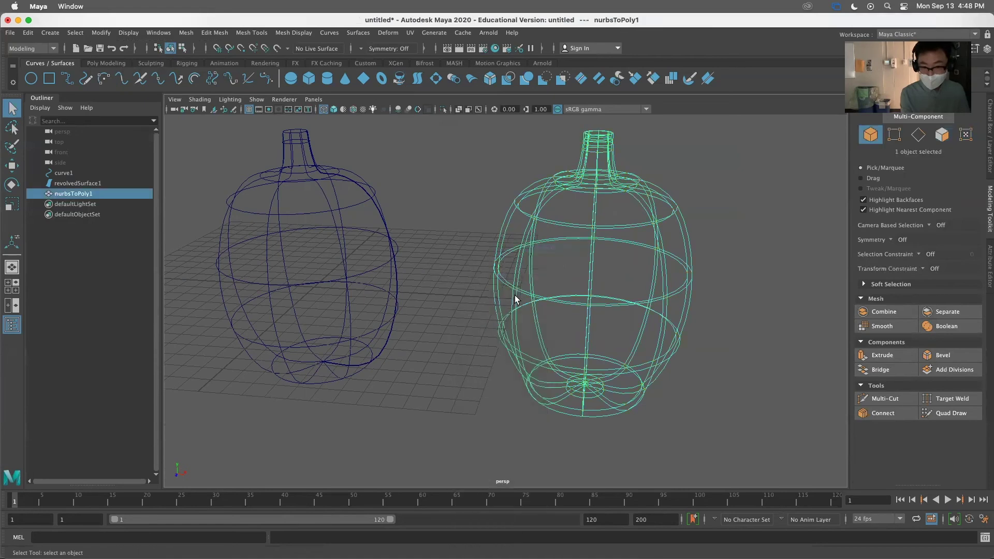
pyautogui.keyDown('alt'); pyautogui.moveTo(473, 295); pyautogui.dragTo(437, 303, button='right'); pyautogui.keyUp('alt')
pyautogui.click(466, 282)
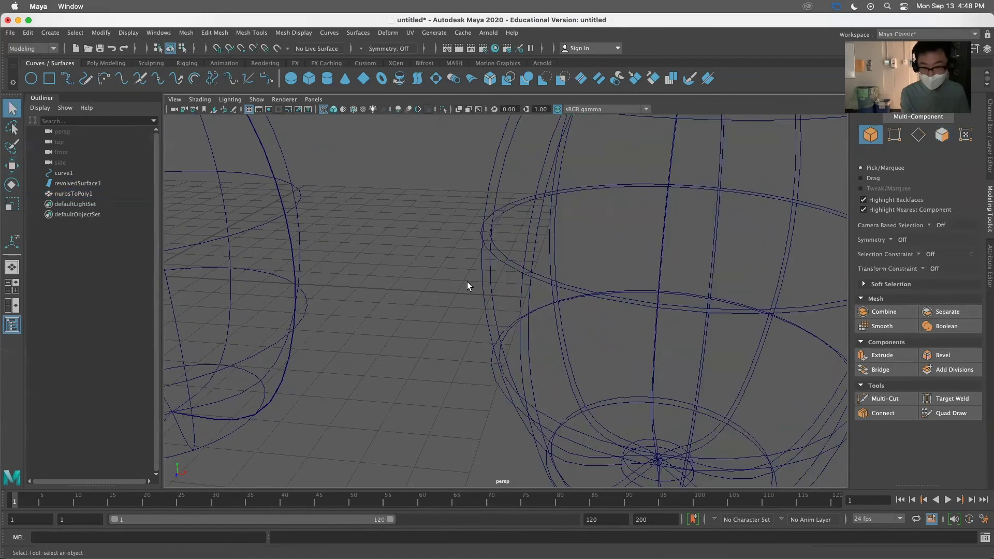
pyautogui.keyDown('alt'); pyautogui.moveTo(453, 305); pyautogui.dragTo(474, 300); pyautogui.keyUp('alt')
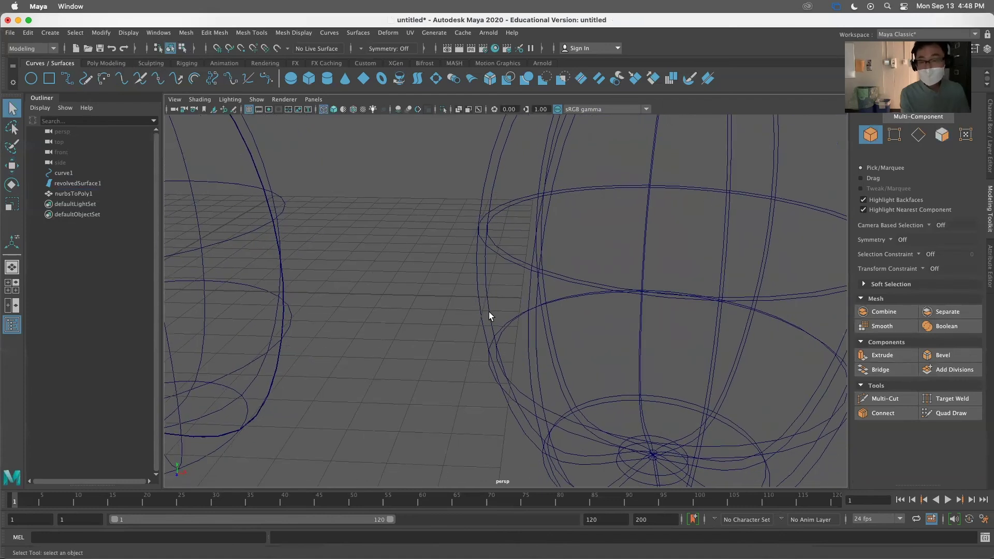
pyautogui.keyDown('alt'); pyautogui.moveTo(489, 311); pyautogui.dragTo(246, 247, button='right'); pyautogui.keyUp('alt')
pyautogui.click(386, 257)
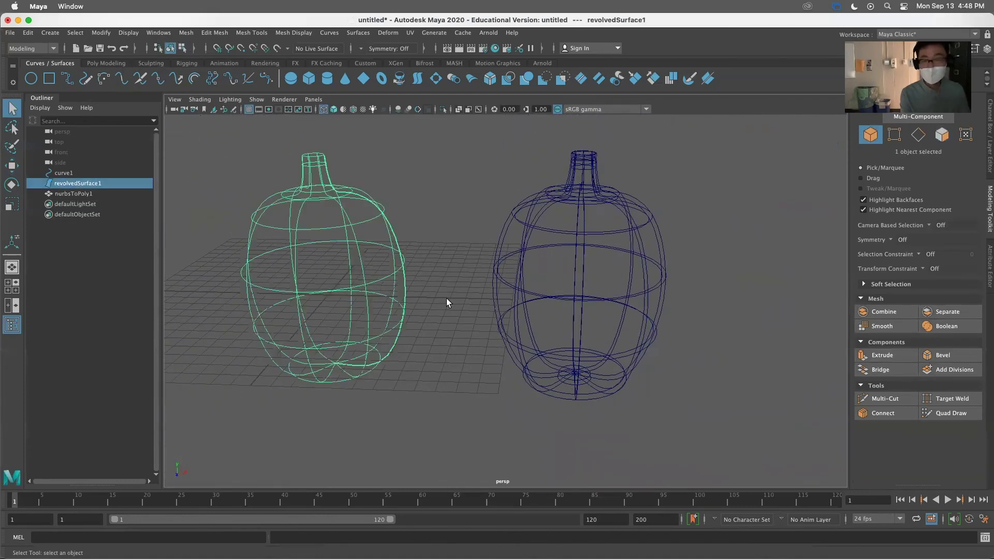
pyautogui.press('5')
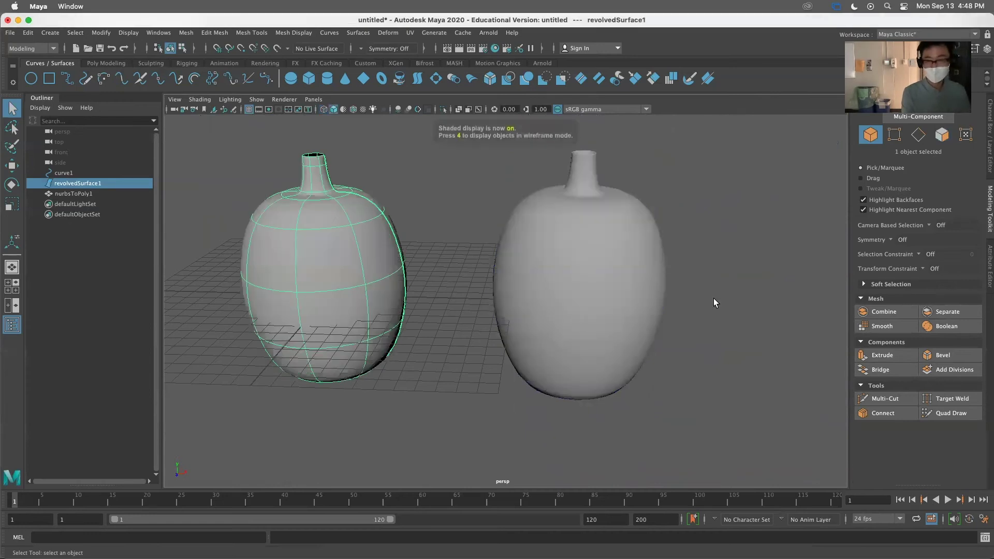
# Step: Select the edge loop around the middle of the polygon vase and scale it outward to about 1.25 in X and Z
pyautogui.click(572, 284)
pyautogui.moveTo(613, 263); pyautogui.dragTo(607, 246, button='right')
pyautogui.doubleClick(611, 302)
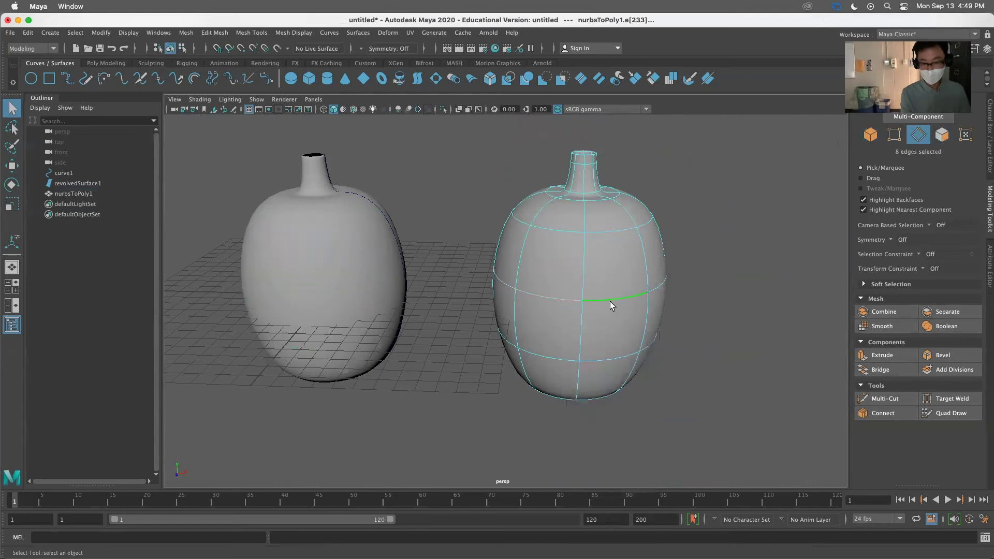
pyautogui.press('r')
pyautogui.moveTo(578, 270); pyautogui.dragTo(612, 277)
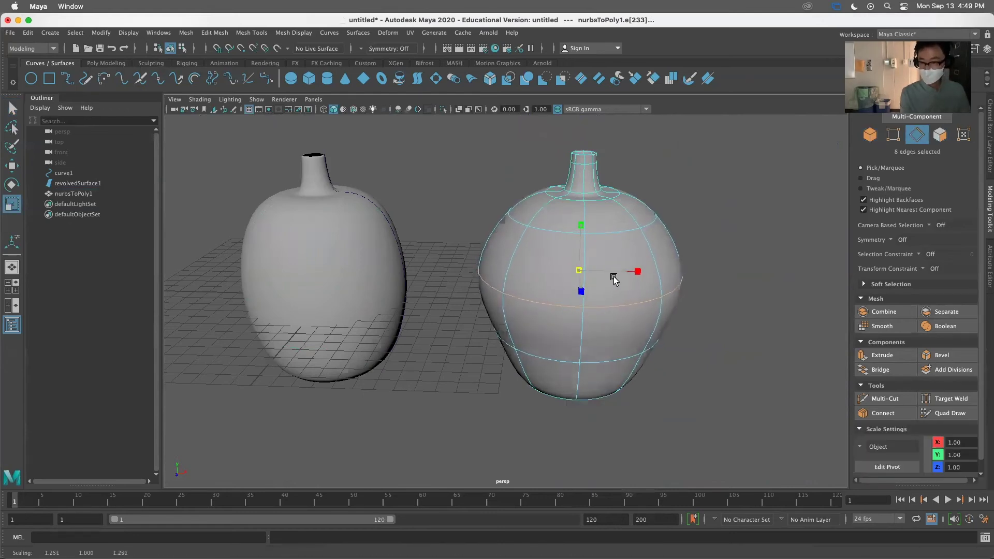
# Step: Widen the polygon vase's shoulder edge loop and narrow the edge loop on its lower body
pyautogui.click(598, 233)
pyautogui.doubleClick(596, 233)
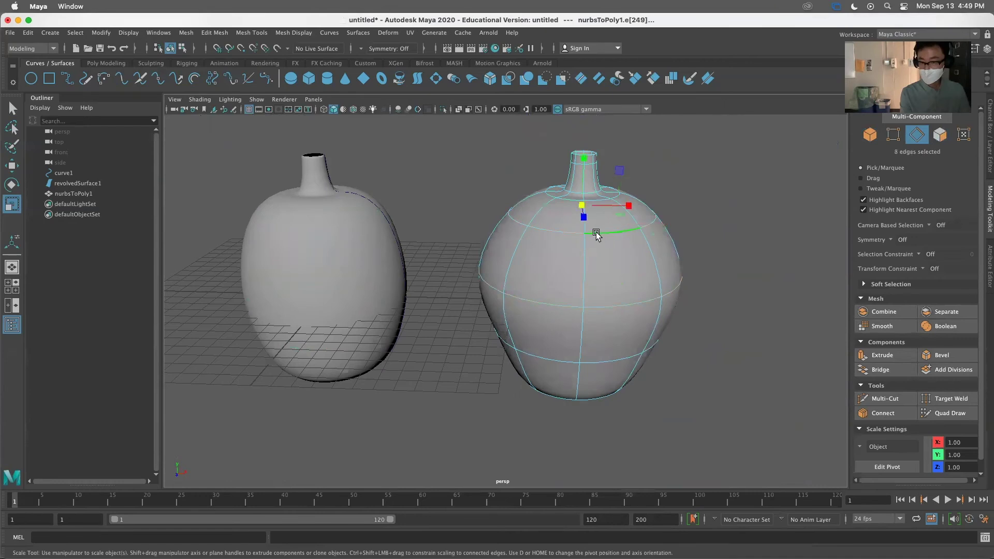
pyautogui.moveTo(584, 207); pyautogui.dragTo(624, 215)
pyautogui.doubleClick(605, 362)
pyautogui.moveTo(582, 327); pyautogui.dragTo(569, 326)
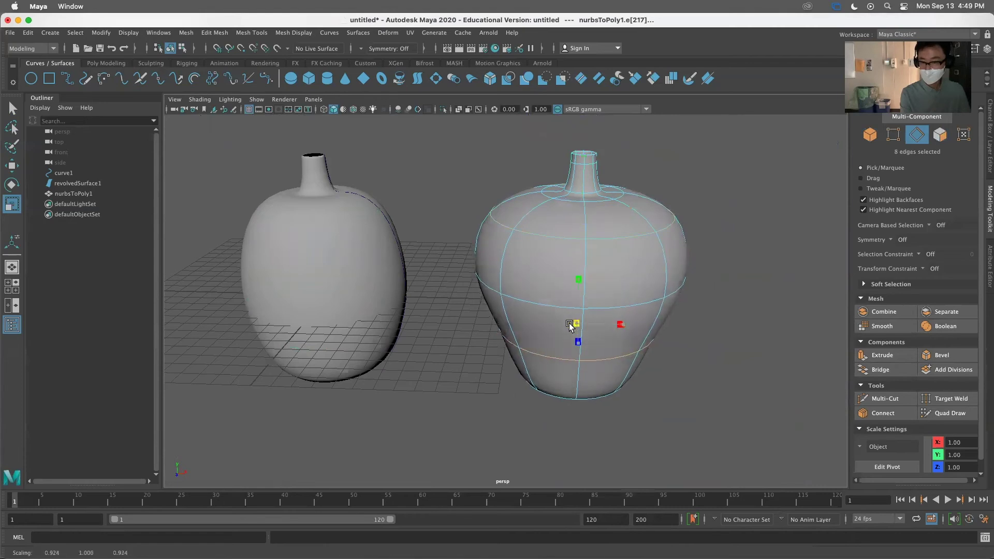
pyautogui.click(674, 327)
# Step: Select the edge loop at the base of the polygon vase's neck and scale it outward
pyautogui.keyDown('alt'); pyautogui.moveTo(601, 236); pyautogui.dragTo(603, 211); pyautogui.keyUp('alt')
pyautogui.scroll(3, 589, 219)
pyautogui.doubleClick(587, 220)
pyautogui.doubleClick(593, 256)
pyautogui.moveTo(573, 250); pyautogui.dragTo(604, 260)
# Step: Compare the reshaped polygon vase with the NURBS vase from several angles and distances
pyautogui.keyDown('alt'); pyautogui.moveTo(763, 297); pyautogui.dragTo(707, 278); pyautogui.keyUp('alt')
pyautogui.keyDown('alt'); pyautogui.moveTo(750, 295); pyautogui.dragTo(557, 291, button='right'); pyautogui.keyUp('alt')
pyautogui.keyDown('alt'); pyautogui.moveTo(557, 292); pyautogui.dragTo(427, 313); pyautogui.keyUp('alt')
pyautogui.click(651, 280)
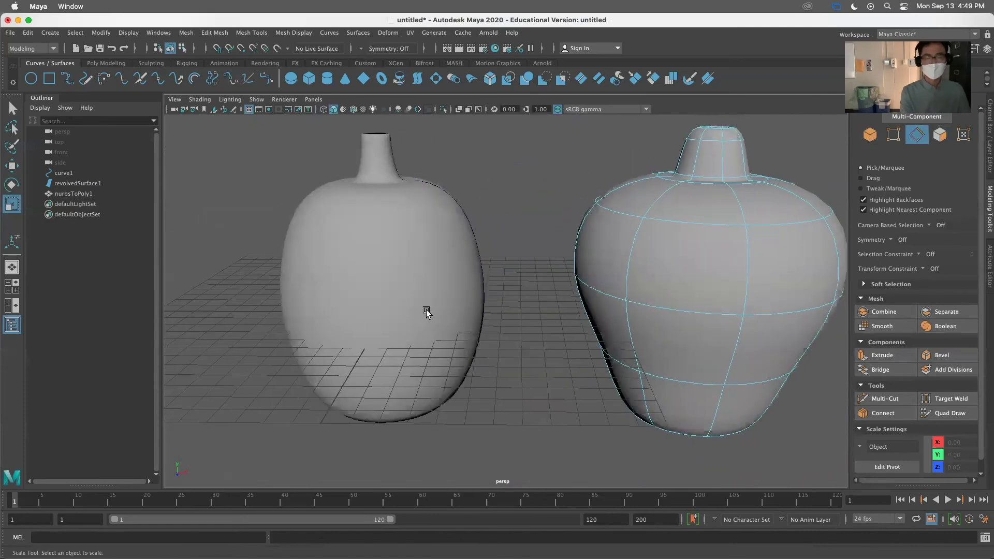
pyautogui.click(431, 298)
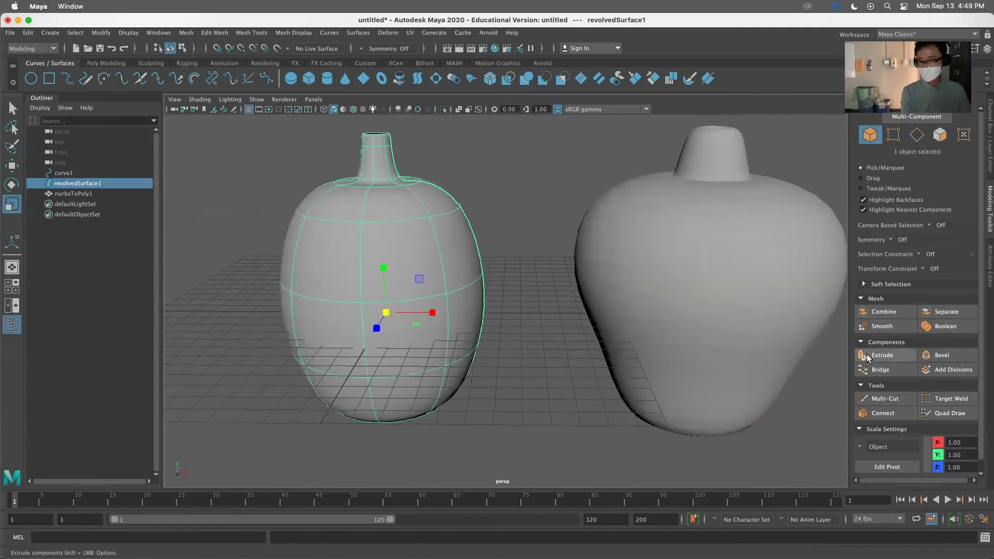
pyautogui.keyDown('alt'); pyautogui.moveTo(332, 395); pyautogui.dragTo(372, 366); pyautogui.keyUp('alt')
pyautogui.scroll(3, 387, 348)
pyautogui.scroll(-5, 381, 326)
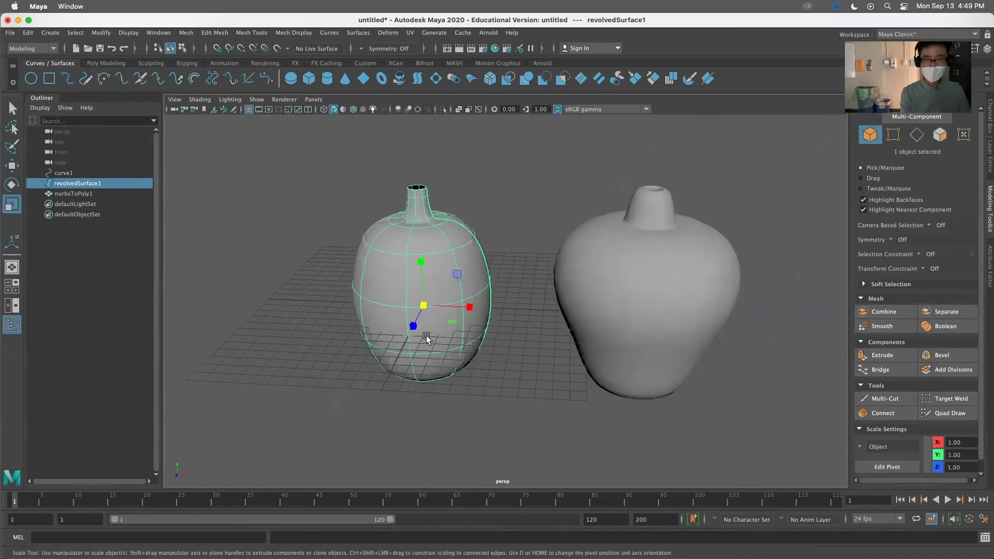
# Step: Move the polygon vase farther along X and shift the NURBS vase away from its profile curve to about X 11.31
pyautogui.click(664, 268)
pyautogui.press('w')
pyautogui.moveTo(679, 317); pyautogui.dragTo(858, 297)
pyautogui.click(438, 288)
pyautogui.moveTo(473, 311); pyautogui.dragTo(555, 288)
pyautogui.click(468, 296)
pyautogui.moveTo(480, 260); pyautogui.dragTo(511, 257)
# Step: Display the profile curve's control vertices and move the shoulder vertex slightly along X
pyautogui.click(474, 207)
pyautogui.click(474, 233)
pyautogui.moveTo(473, 233); pyautogui.dragTo(443, 237, button='right')
pyautogui.moveTo(411, 304)
pyautogui.keyDown('alt'); pyautogui.mouseDown()
pyautogui.moveTo(429, 295)
pyautogui.moveTo(416, 307)
pyautogui.mouseUp(); pyautogui.keyUp('alt')
pyautogui.click(439, 238)
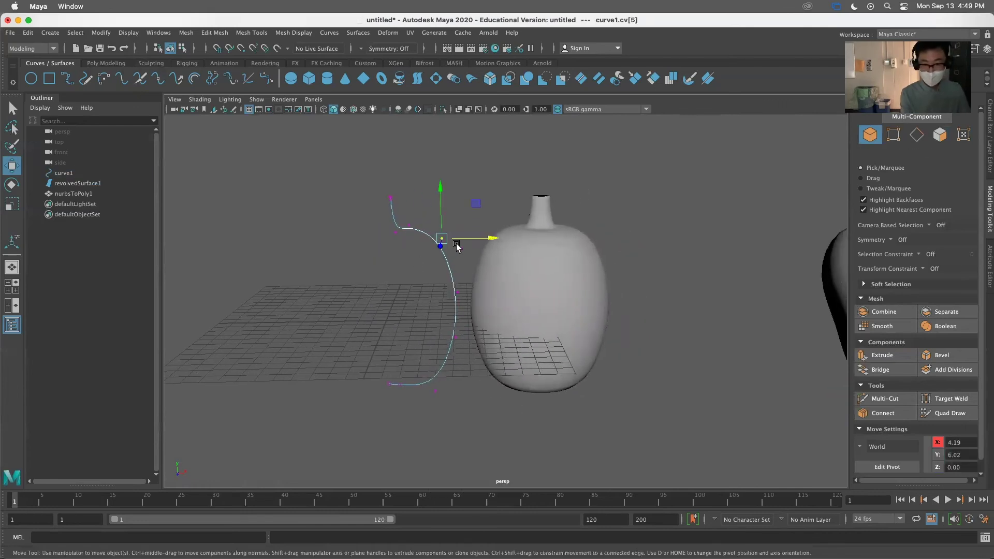
pyautogui.moveTo(474, 241)
pyautogui.mouseDown()
pyautogui.moveTo(504, 247)
pyautogui.moveTo(473, 248)
pyautogui.mouseUp()
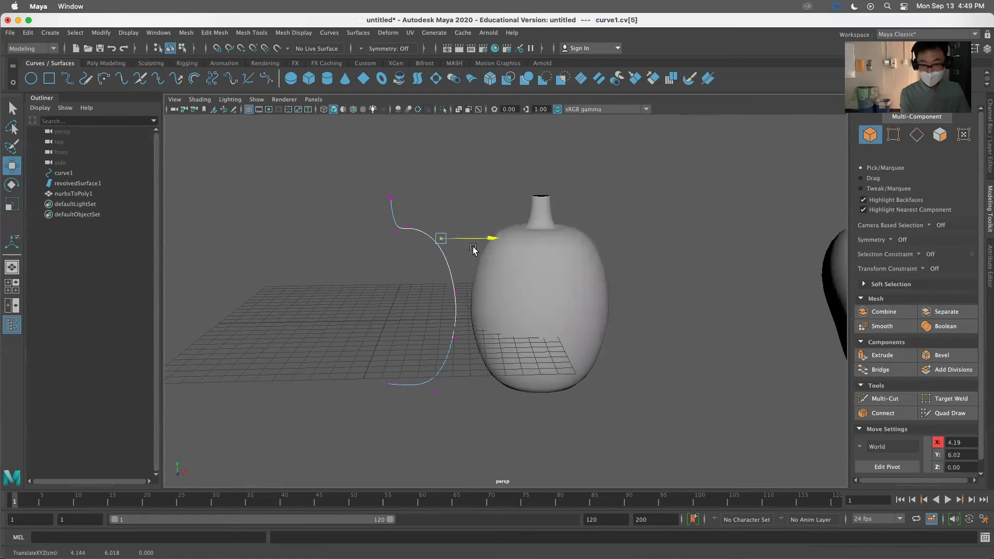
# Step: Move the profile curve's lower-body vertex inward to about X 2.1 and shift the neck vertices toward the axis
pyautogui.click(472, 343)
pyautogui.moveTo(492, 337); pyautogui.dragTo(453, 349)
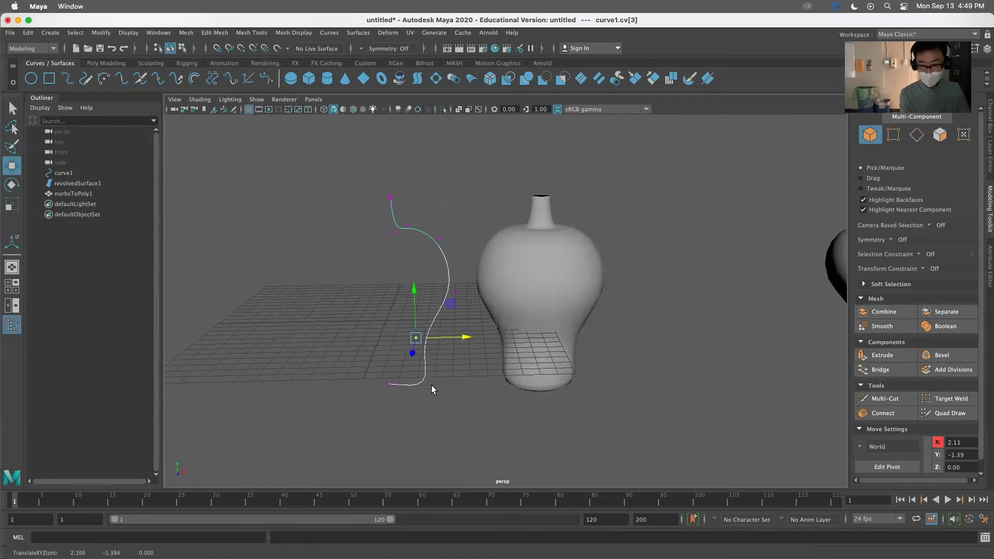
pyautogui.moveTo(374, 179); pyautogui.dragTo(412, 230)
pyautogui.moveTo(440, 200); pyautogui.dragTo(403, 187)
pyautogui.click(407, 226)
# Step: Examine the NURBS and polygon vases beside the edited profile curve for the effect of the vertex changes
pyautogui.click(675, 242)
pyautogui.scroll(4, 628, 307)
pyautogui.scroll(-8, 625, 304)
pyautogui.scroll(-4, 627, 306)
pyautogui.scroll(6, 632, 311)
pyautogui.keyDown('alt'); pyautogui.moveTo(603, 335); pyautogui.dragTo(484, 318, button='middle'); pyautogui.keyUp('alt')
pyautogui.keyDown('alt'); pyautogui.moveTo(484, 318); pyautogui.dragTo(487, 292); pyautogui.keyUp('alt')
pyautogui.click(403, 274)
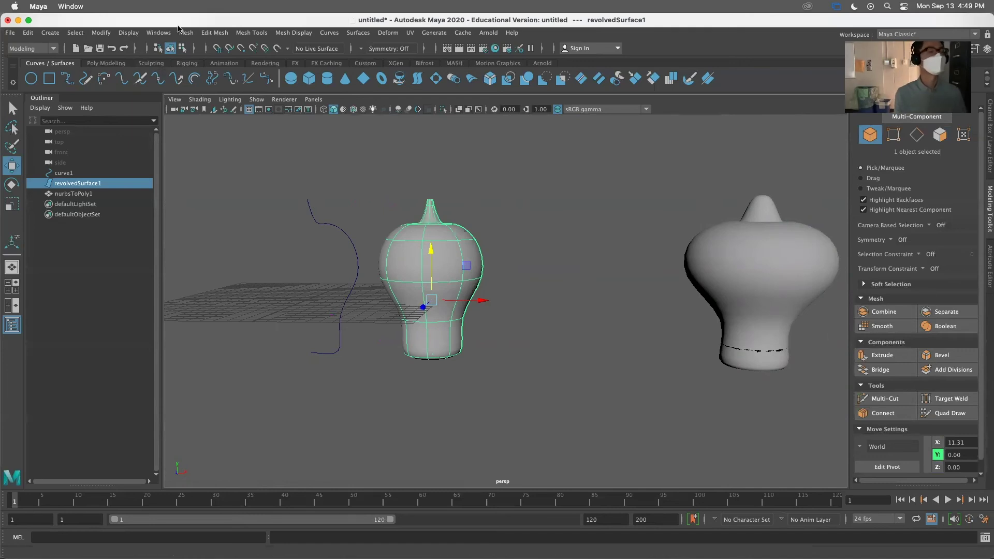
# Step: Start a new scene without saving the vase scene
pyautogui.click(10, 32)
pyautogui.click(28, 51)
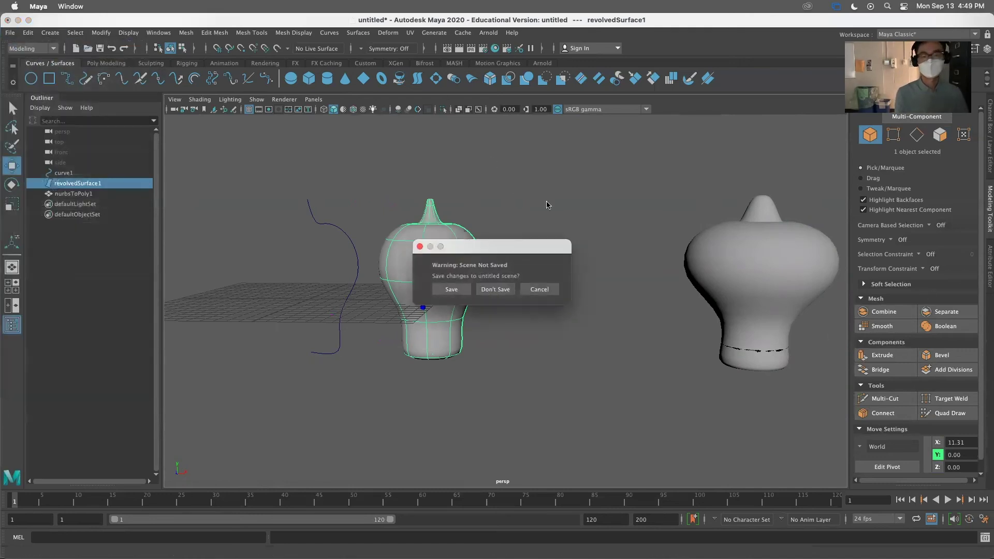
pyautogui.click(490, 287)
# Step: Bring up the nurbs reference folder in Finder, then switch to Chrome and look through the turbine modeling tutorial page
pyautogui.press('super+Tab')
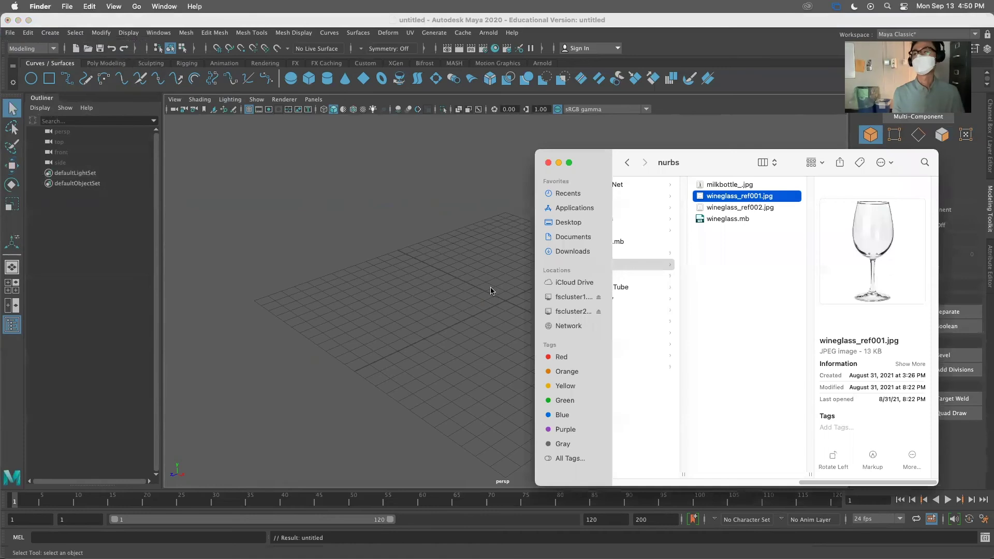
pyautogui.press('super+Tab')
pyautogui.press('super+Tab')
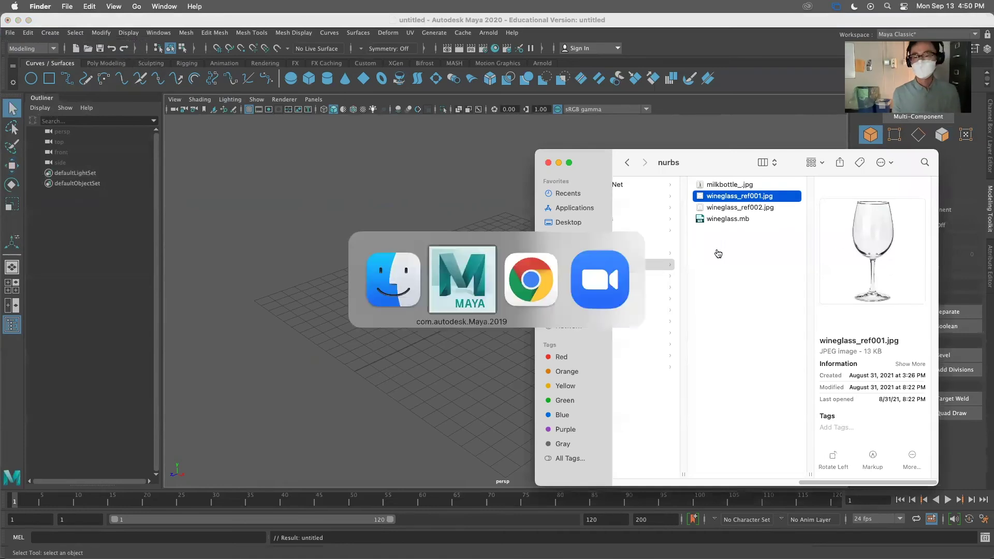
pyautogui.scroll(-5, 558, 233)
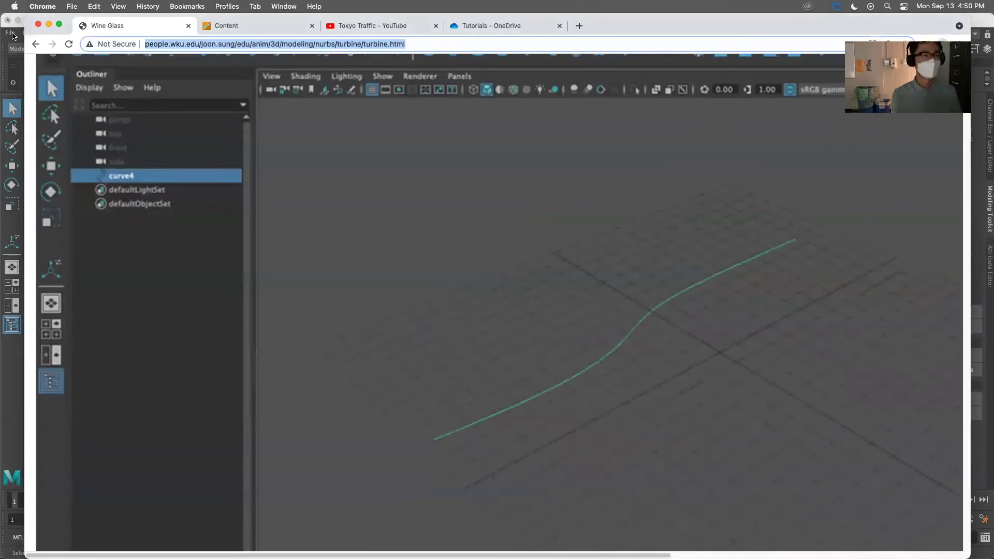
# Step: Return the browser to the course schedule page, then switch back to Maya
pyautogui.click(35, 44)
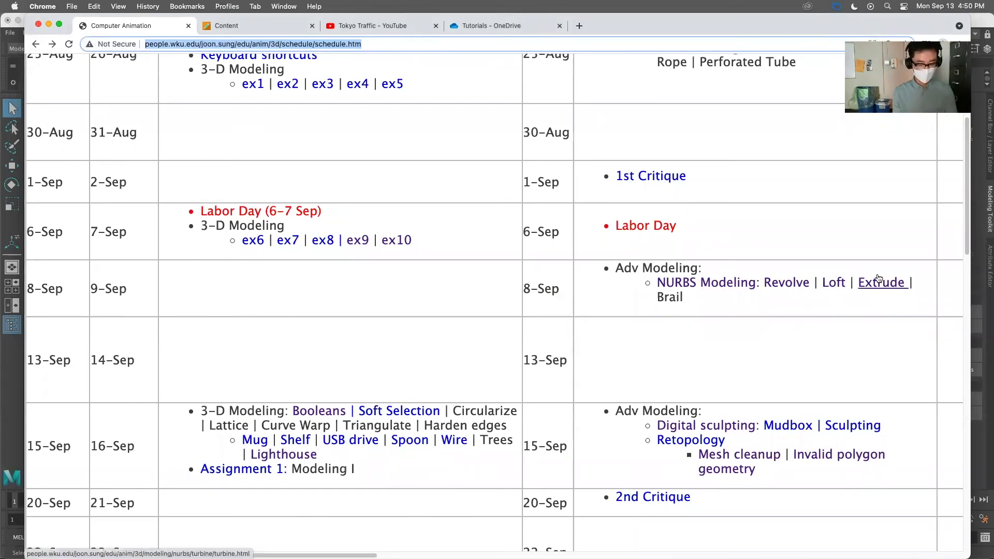
pyautogui.press('super+Tab')
pyautogui.press('super+Tab')
pyautogui.press('super+Tab')
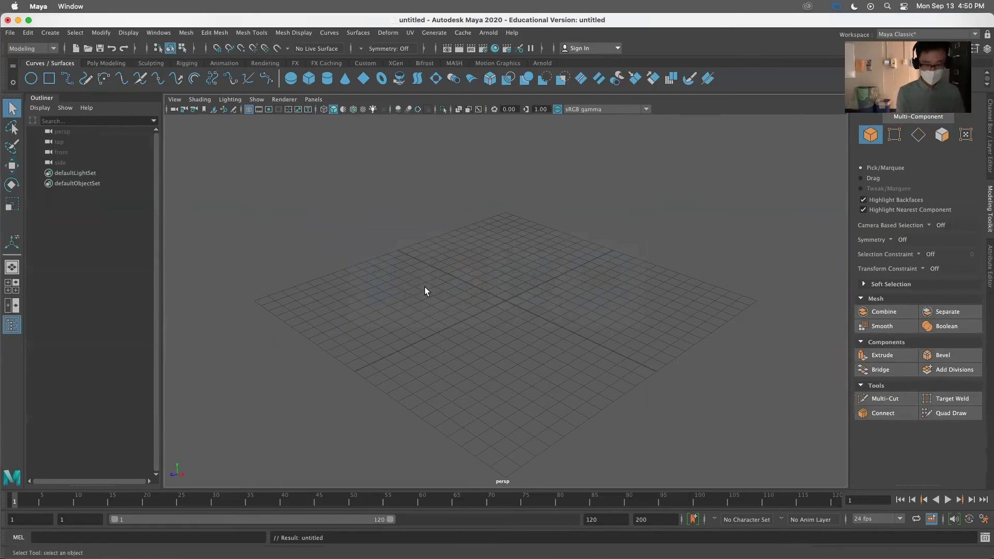
# Step: Draw a straight two-point EP curve parallel to the X axis in the top view, undoing and re-placing the second point
pyautogui.press('space')
pyautogui.click(67, 78)
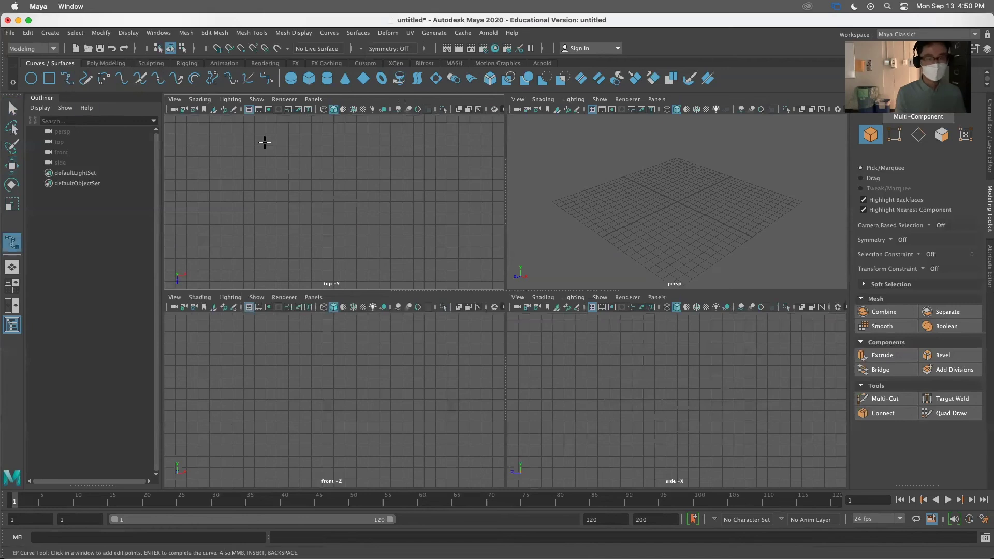
pyautogui.click(213, 217)
pyautogui.click(449, 217)
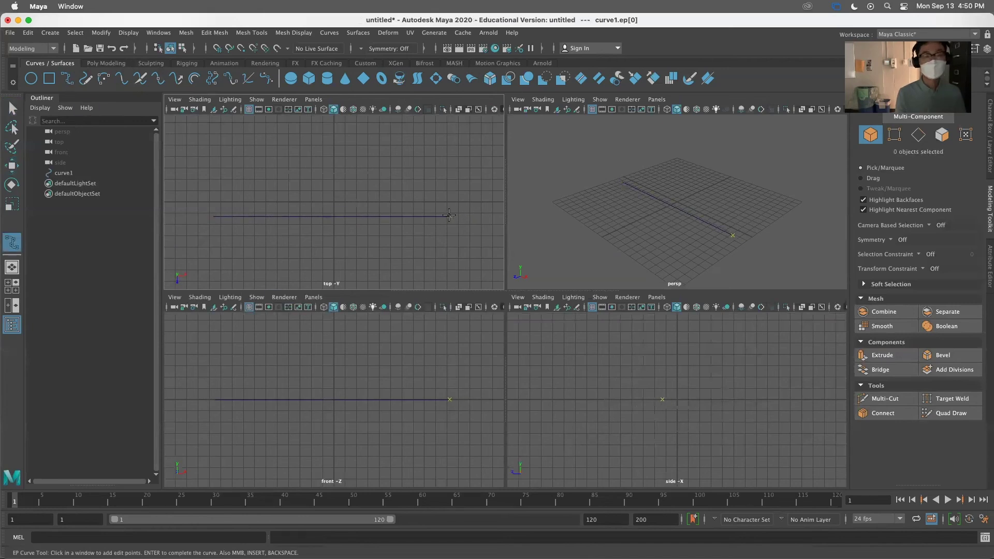
pyautogui.press('z')
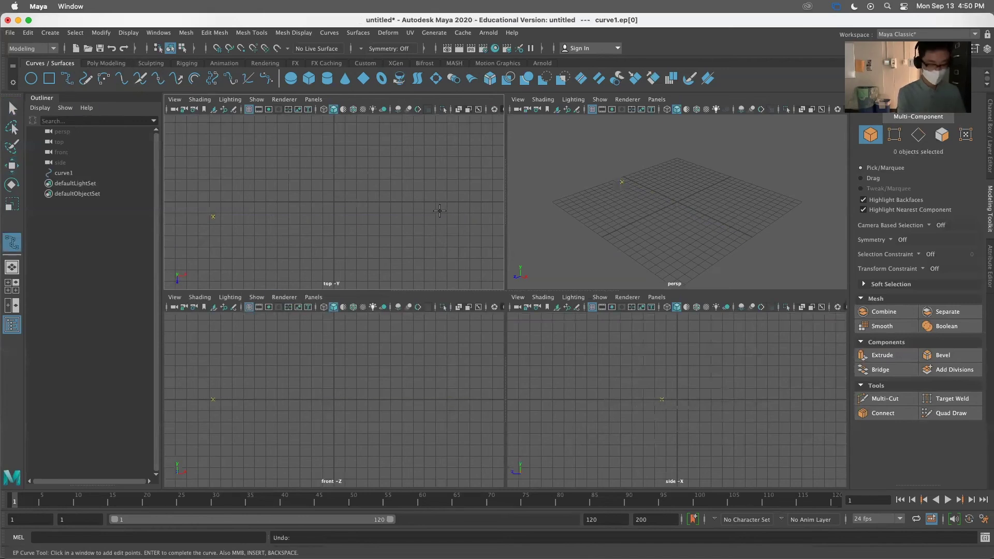
pyautogui.click(480, 213)
pyautogui.keyDown('shift'); pyautogui.moveTo(447, 222); pyautogui.dragTo(449, 219); pyautogui.keyUp('shift')
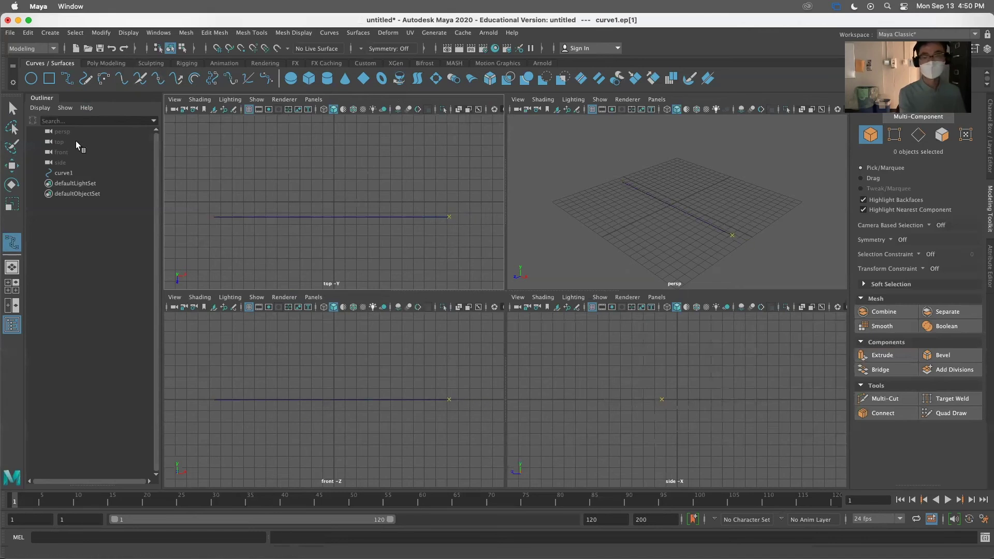
pyautogui.click(12, 108)
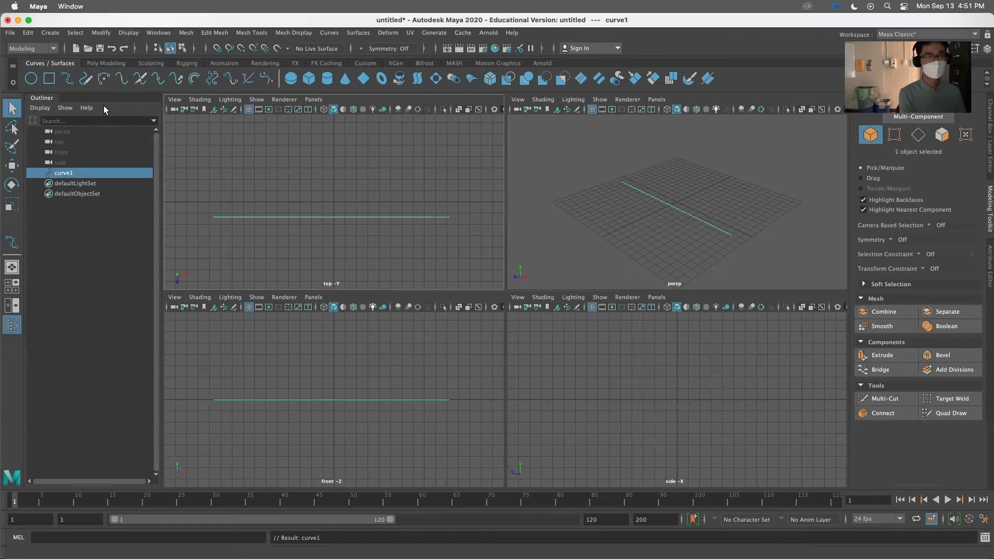
pyautogui.click(31, 79)
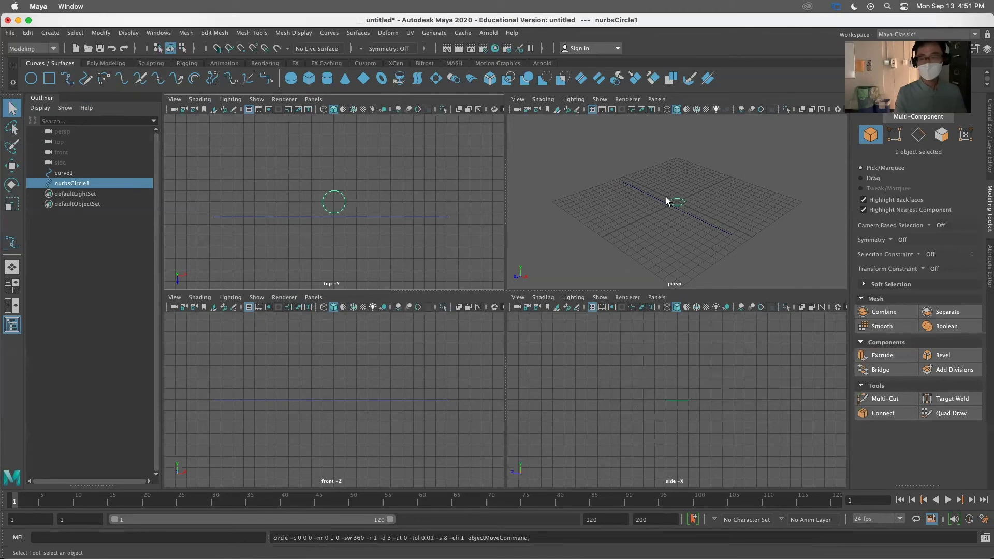
pyautogui.press('super+z')
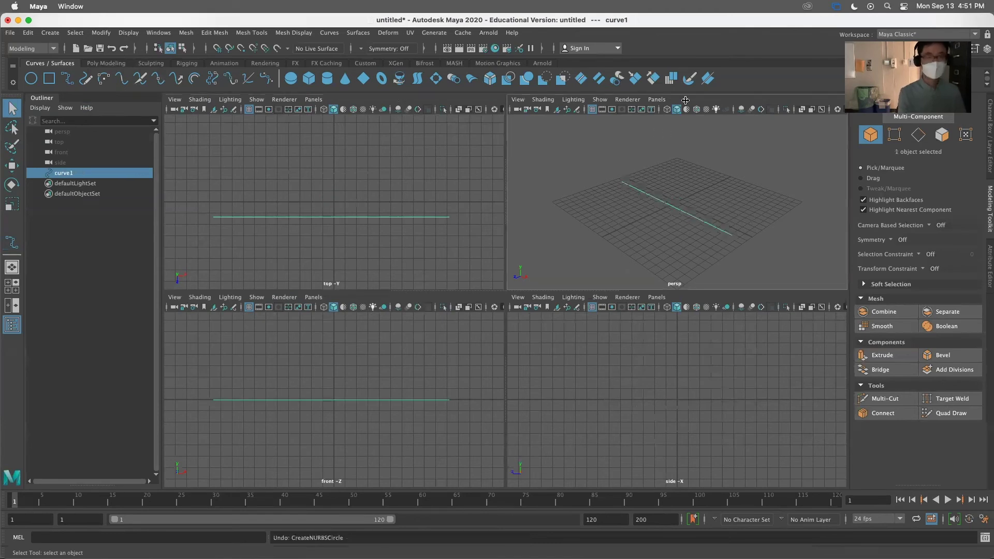
pyautogui.click(31, 78)
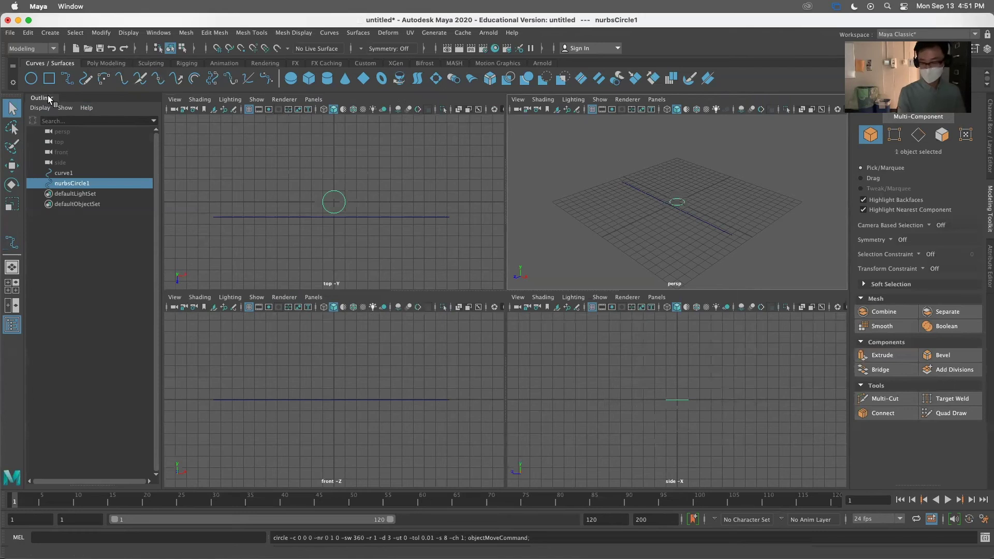
pyautogui.press('Delete')
# Step: Try a NURBS circle with normal axis Z, undo it, and create one with normal axis X and radius 1
pyautogui.doubleClick(37, 80)
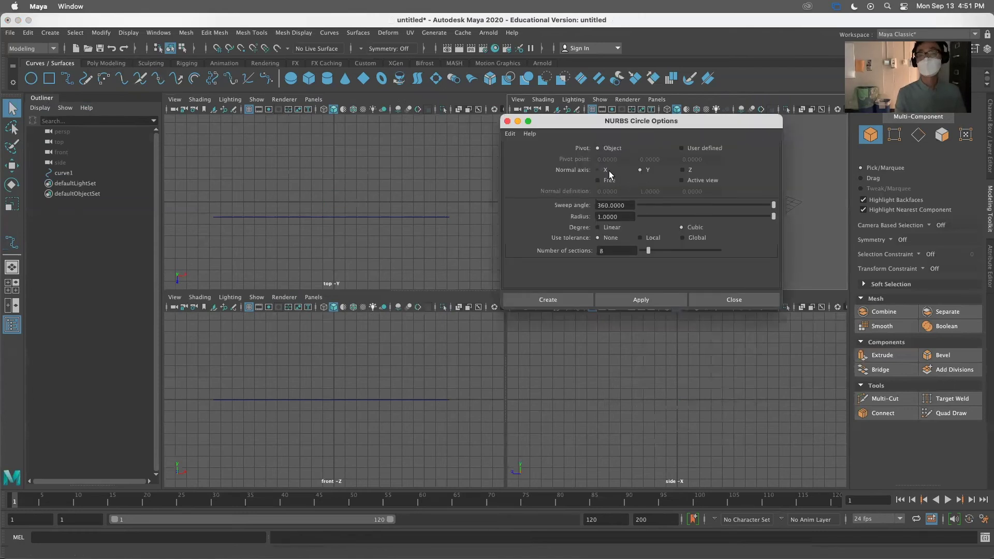
pyautogui.moveTo(680, 129); pyautogui.dragTo(672, 287)
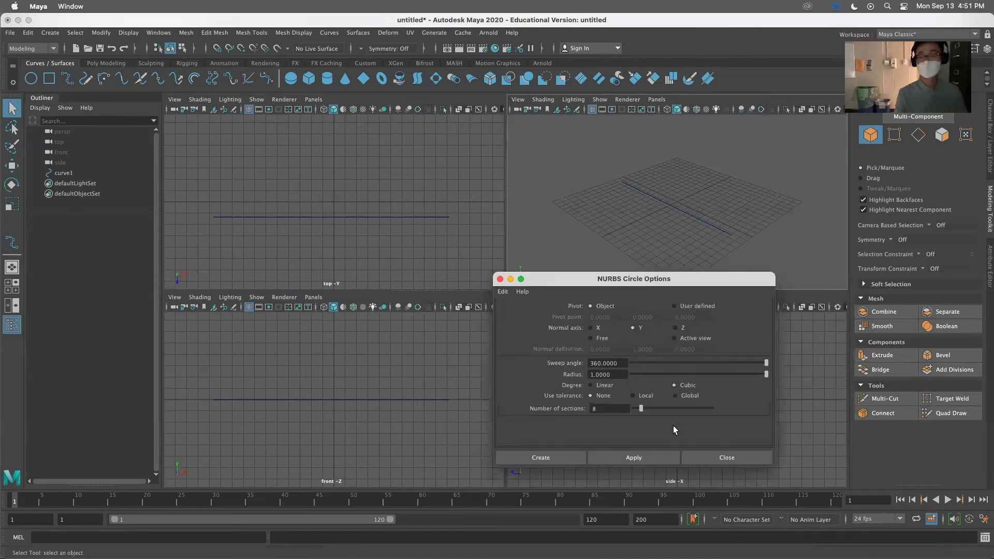
pyautogui.click(675, 328)
pyautogui.click(642, 454)
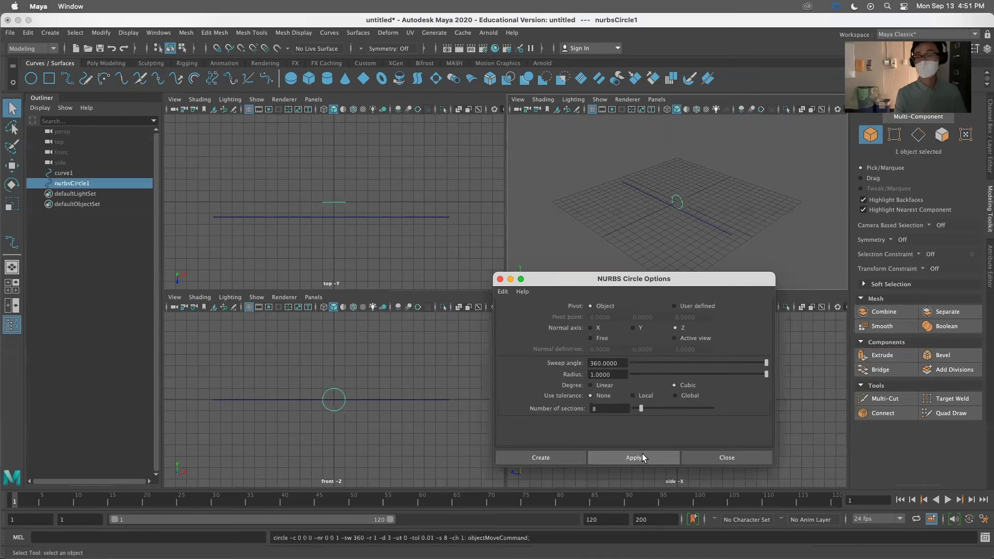
pyautogui.press('super+z')
pyautogui.click(590, 328)
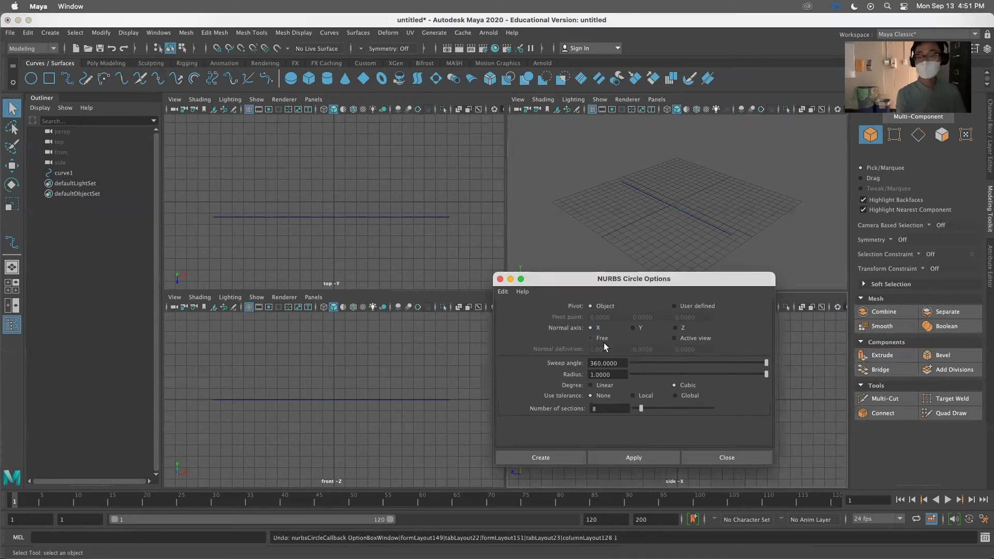
pyautogui.click(644, 453)
pyautogui.click(735, 458)
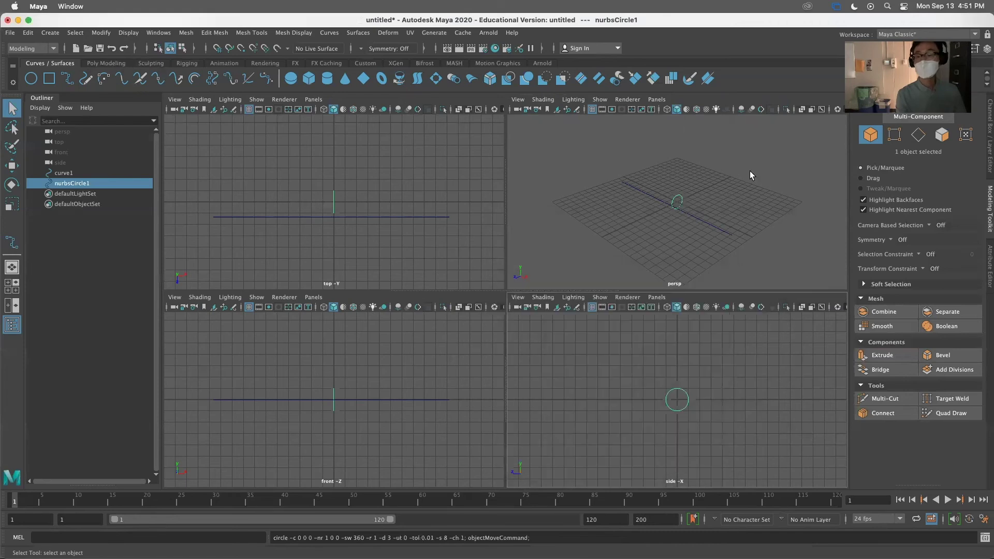
# Step: Move the NURBS circle to the end of the straight curve, at about X 10.66 and Z 1.42
pyautogui.press('space')
pyautogui.press('space')
pyautogui.keyDown('shift'); pyautogui.click(682, 207); pyautogui.keyUp('shift')
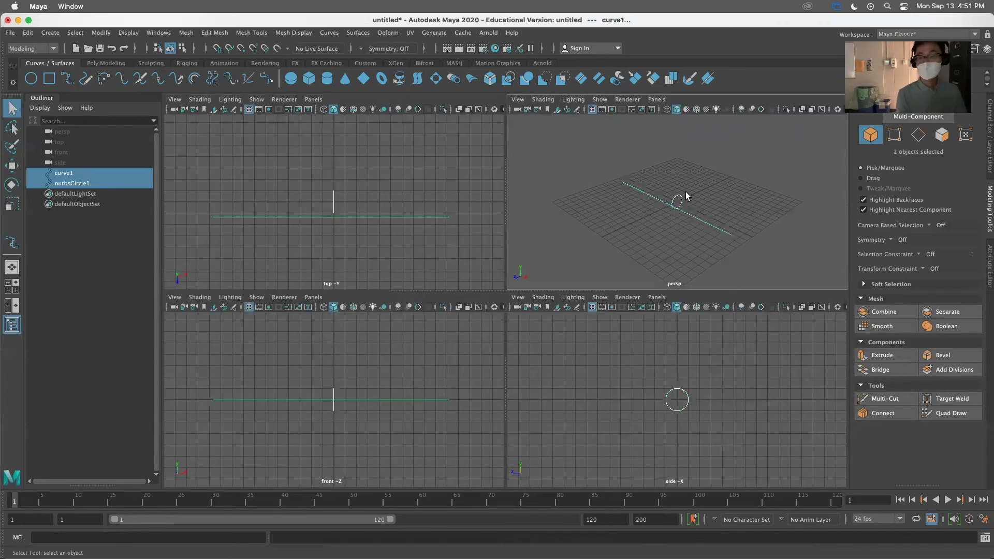
pyautogui.moveTo(314, 176); pyautogui.dragTo(504, 209)
pyautogui.press('w')
pyautogui.moveTo(457, 241); pyautogui.dragTo(457, 257)
pyautogui.moveTo(486, 220); pyautogui.dragTo(483, 218)
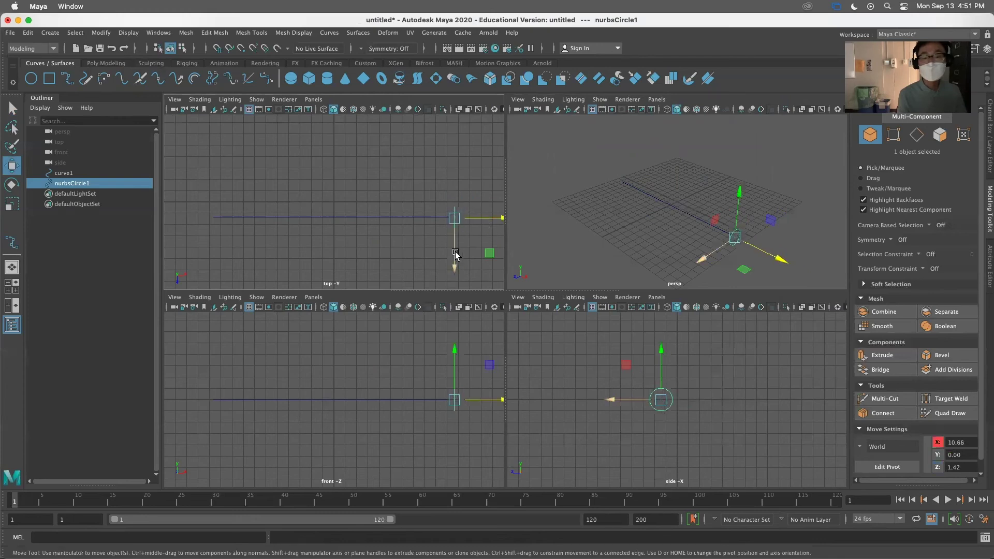
# Step: Examine how the circle lines up with the curve's end in the perspective and side views
pyautogui.press('space')
pyautogui.moveTo(572, 355); pyautogui.dragTo(630, 328)
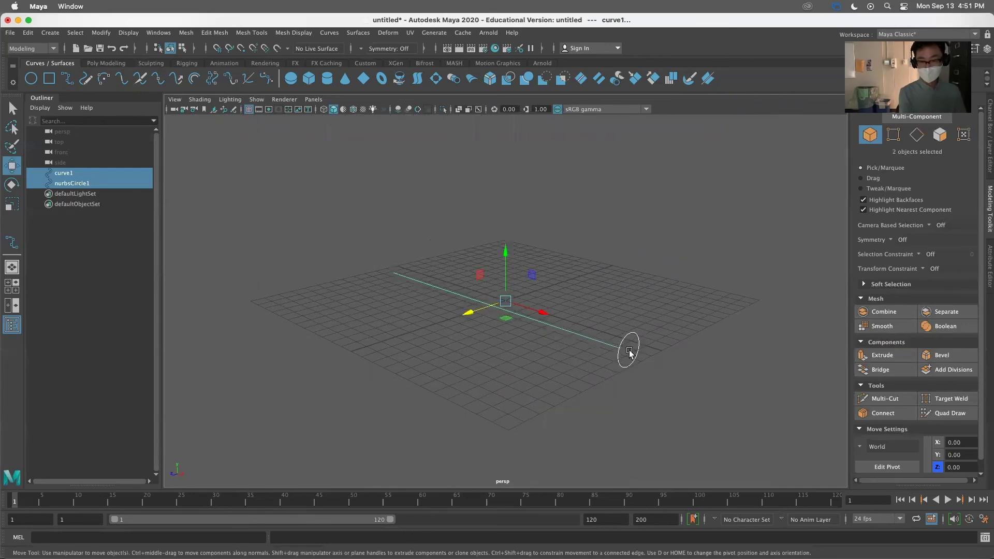
pyautogui.keyDown('alt'); pyautogui.moveTo(634, 371); pyautogui.dragTo(592, 355); pyautogui.keyUp('alt')
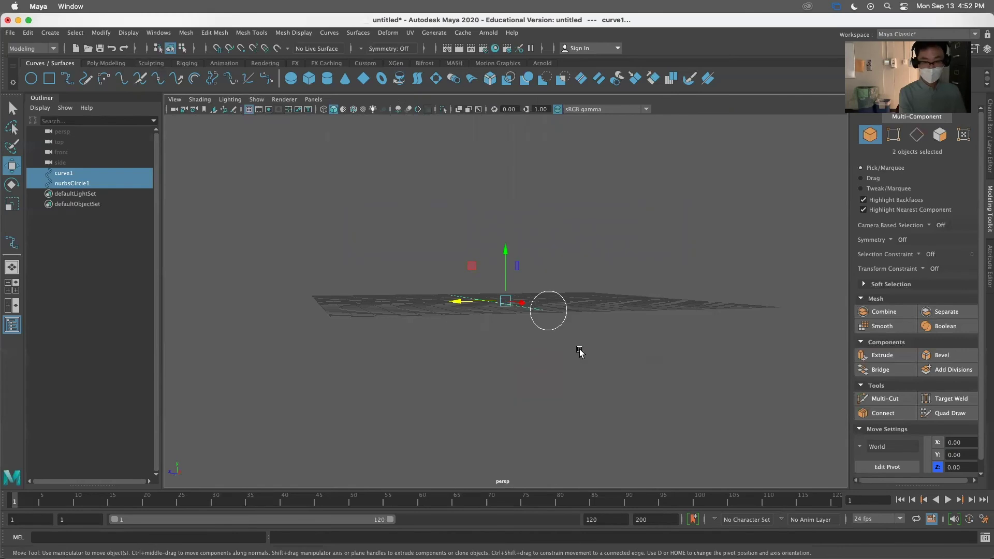
pyautogui.press('space')
pyautogui.moveTo(231, 374); pyautogui.dragTo(452, 432)
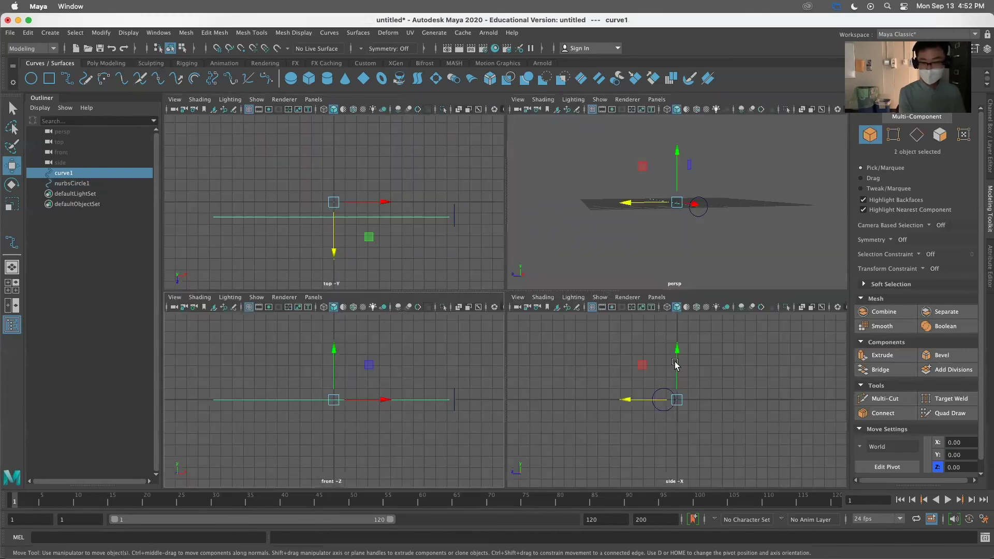
pyautogui.moveTo(615, 360); pyautogui.dragTo(714, 433)
pyautogui.press('space')
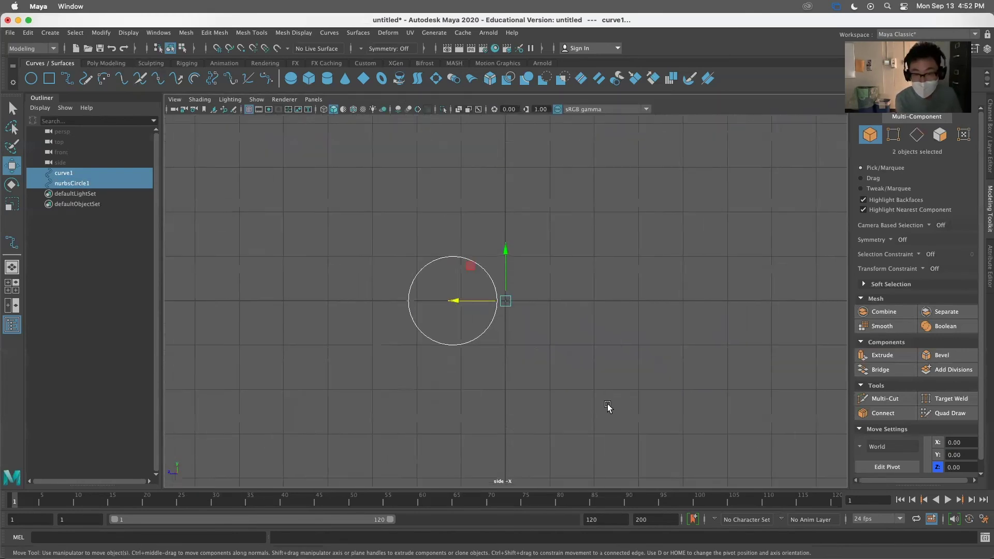
# Step: Move the circle along Z onto the world axis in the side view
pyautogui.scroll(3, 610, 344)
pyautogui.moveTo(308, 215); pyautogui.dragTo(508, 325)
pyautogui.click(473, 383)
pyautogui.moveTo(397, 300); pyautogui.dragTo(485, 305)
pyautogui.click(487, 270)
pyautogui.moveTo(486, 270); pyautogui.dragTo(636, 404)
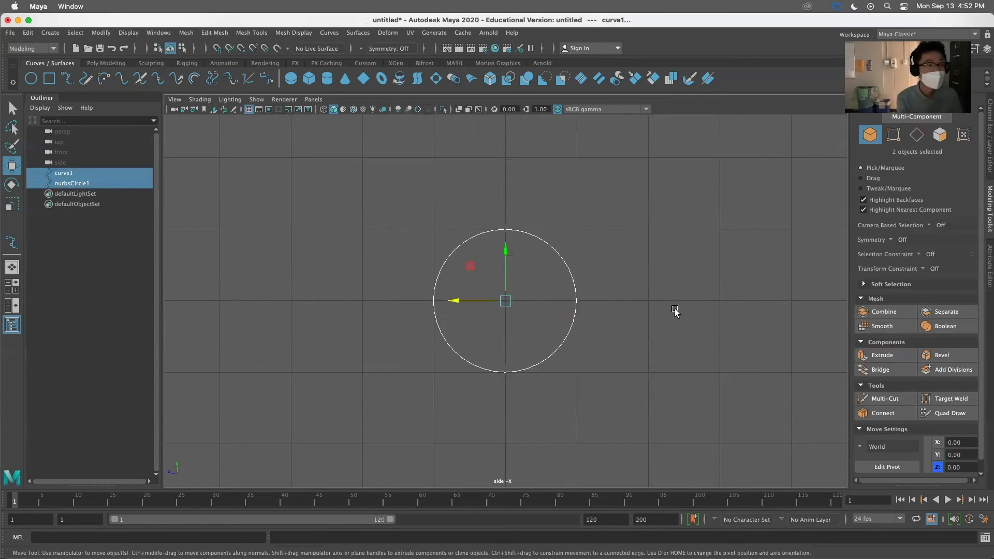
# Step: Move the circle back along Z to about 1.29 so it surrounds the curve's end, and undo the accidental cluster creation
pyautogui.press('space')
pyautogui.press('space')
pyautogui.moveTo(627, 373)
pyautogui.keyDown('alt'); pyautogui.mouseDown()
pyautogui.moveTo(630, 399)
pyautogui.moveTo(619, 382)
pyautogui.mouseUp(); pyautogui.keyUp('alt')
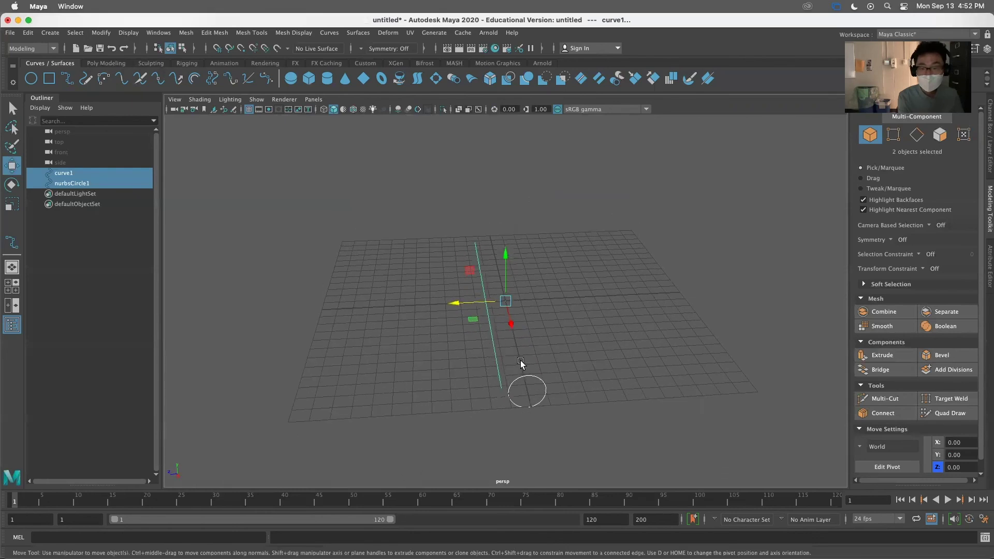
pyautogui.click(546, 402)
pyautogui.moveTo(509, 396); pyautogui.dragTo(519, 380)
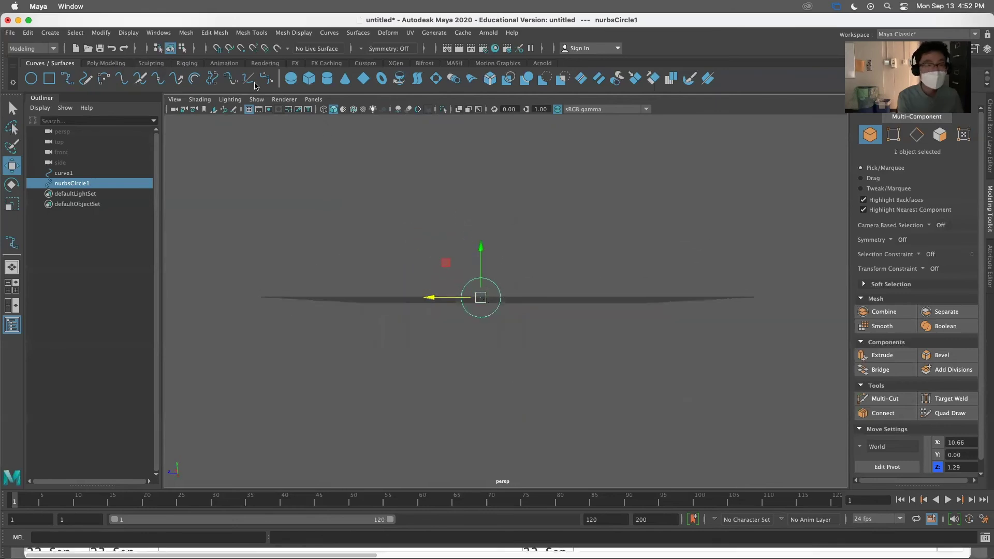
pyautogui.keyDown('shift'); pyautogui.moveTo(659, 392); pyautogui.dragTo(726, 399, button='right'); pyautogui.keyUp('shift')
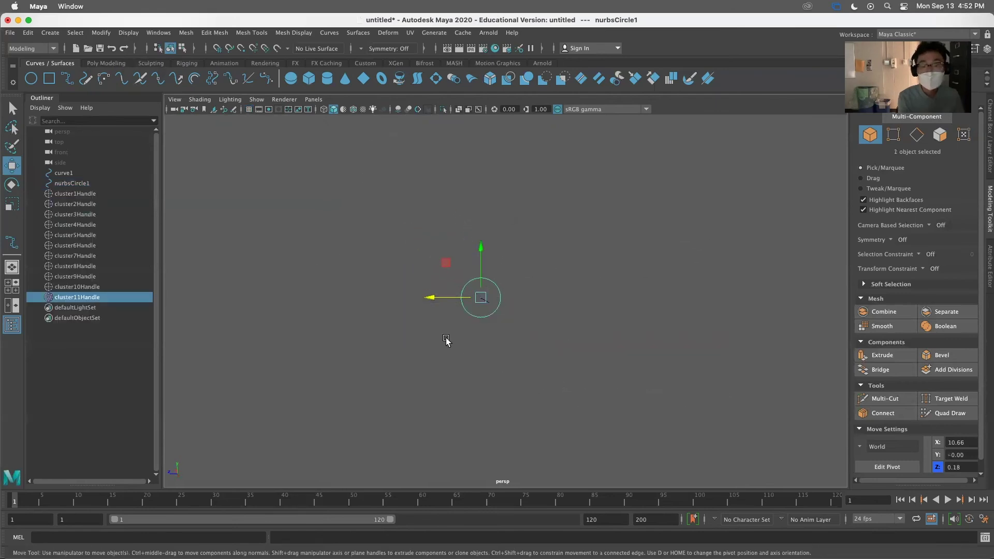
pyautogui.press('super+z')
# Step: Scale the circle uniformly to about 1.47
pyautogui.keyDown('alt'); pyautogui.moveTo(607, 329); pyautogui.dragTo(725, 371, button='right'); pyautogui.keyUp('alt')
pyautogui.keyDown('alt'); pyautogui.moveTo(417, 332); pyautogui.dragTo(429, 340); pyautogui.keyUp('alt')
pyautogui.keyDown('alt'); pyautogui.moveTo(533, 373); pyautogui.dragTo(501, 329, button='right'); pyautogui.keyUp('alt')
pyautogui.keyDown('alt'); pyautogui.moveTo(501, 328); pyautogui.dragTo(595, 395); pyautogui.keyUp('alt')
pyautogui.click(601, 321)
pyautogui.keyDown('alt'); pyautogui.moveTo(619, 346); pyautogui.dragTo(540, 332); pyautogui.keyUp('alt')
pyautogui.press('space')
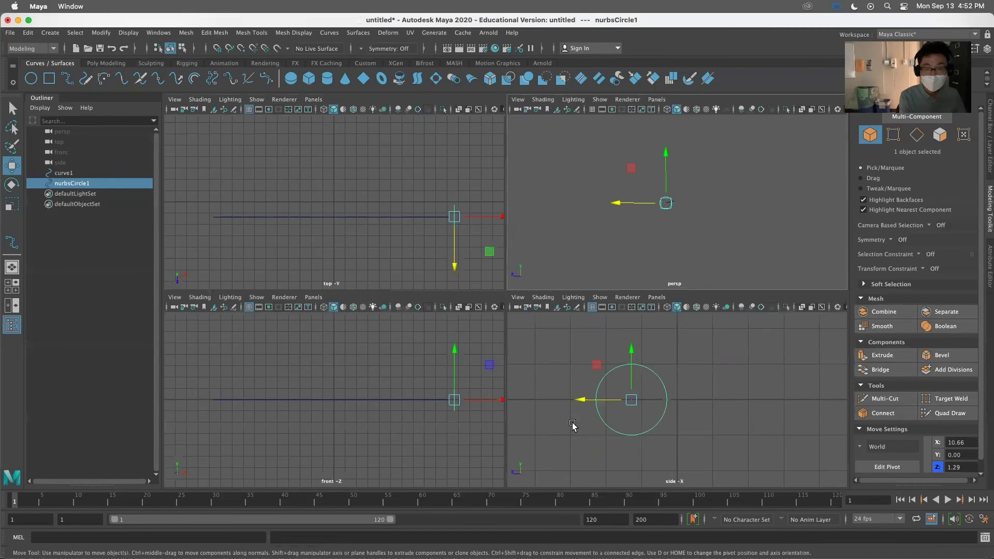
pyautogui.press('r')
pyautogui.moveTo(631, 399); pyautogui.dragTo(655, 408)
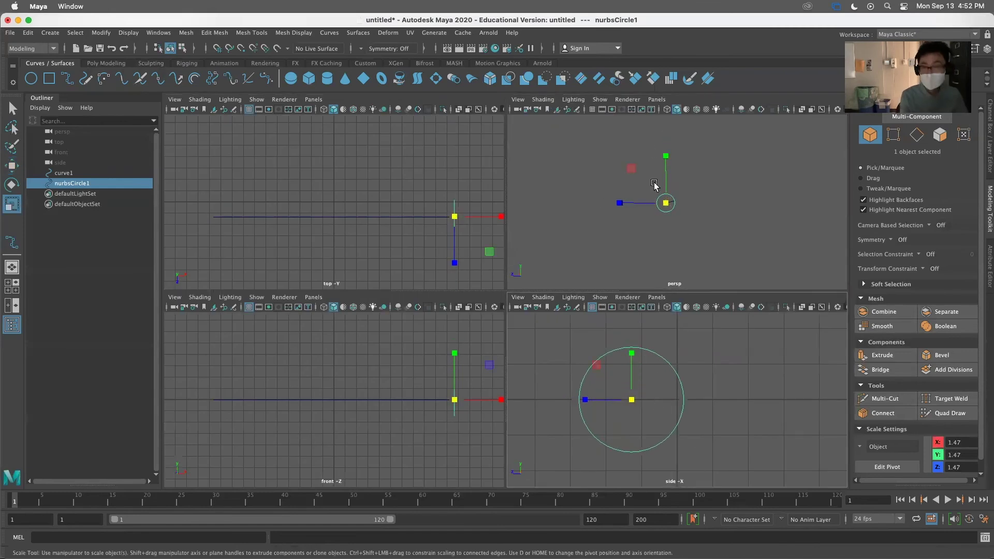
pyautogui.click(681, 196)
pyautogui.press('space')
pyautogui.keyDown('alt'); pyautogui.moveTo(660, 264); pyautogui.dragTo(690, 321); pyautogui.keyUp('alt')
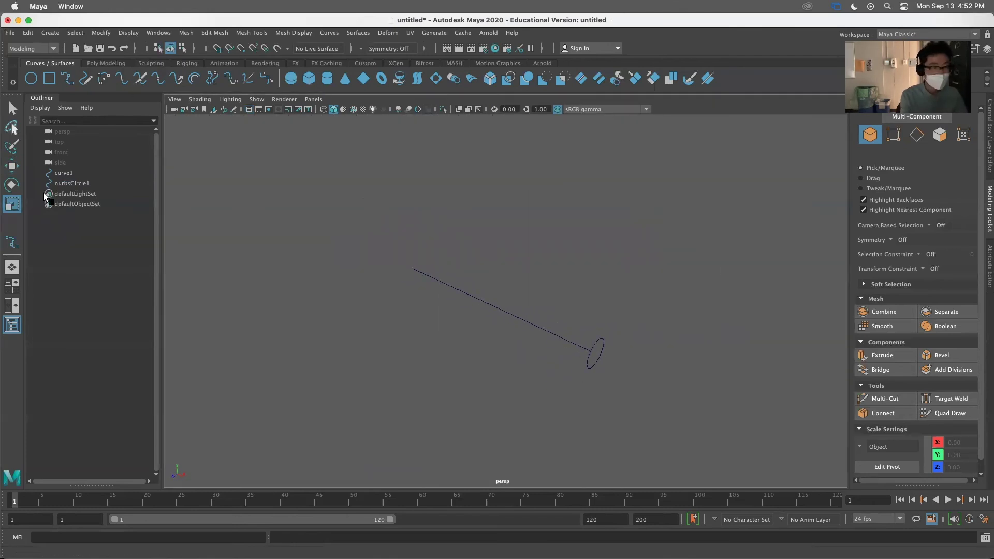
# Step: Try extruding with the circle selected first and the straight curve second, then undo the extrusion
pyautogui.click(79, 185)
pyautogui.press('q')
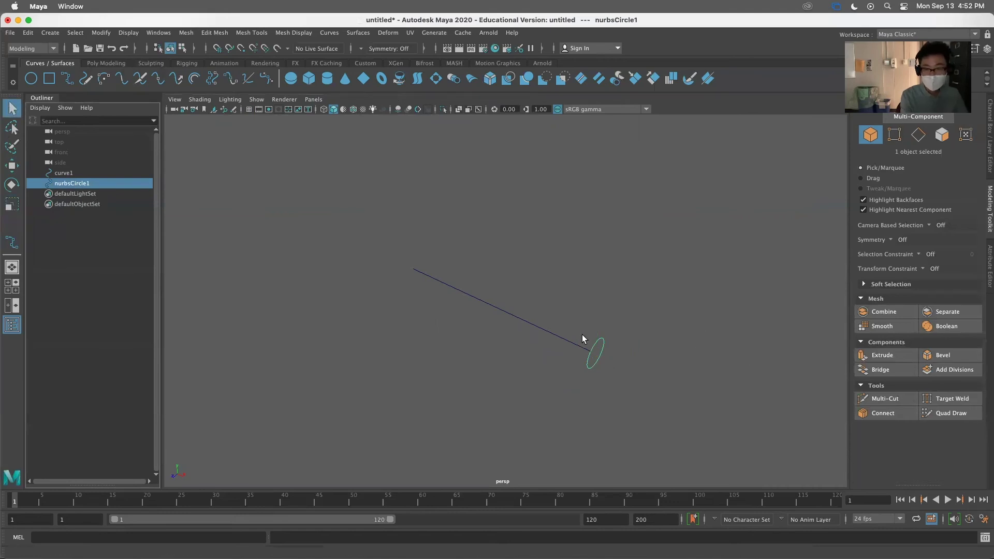
pyautogui.keyDown('shift'); pyautogui.click(60, 173); pyautogui.keyUp('shift')
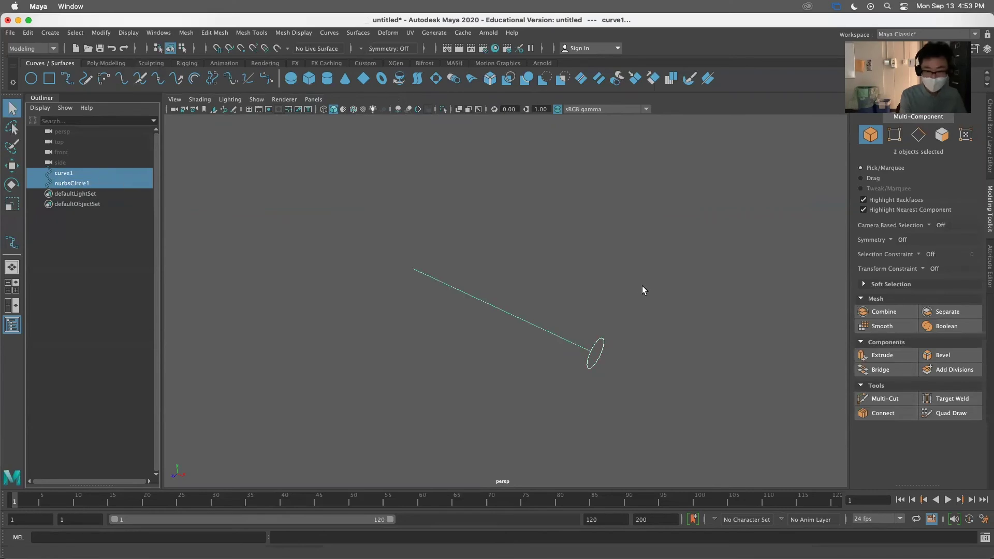
pyautogui.click(454, 79)
pyautogui.keyDown('alt'); pyautogui.moveTo(731, 261); pyautogui.dragTo(613, 236); pyautogui.keyUp('alt')
pyautogui.press('super+z')
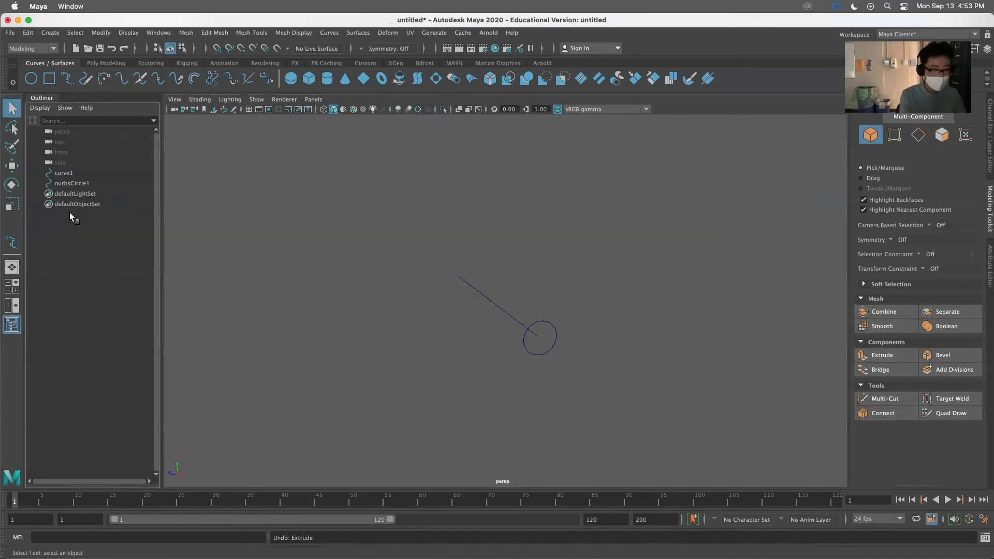
# Step: Try extruding with the straight curve selected first and the circle second, then undo the extrusion
pyautogui.click(69, 171)
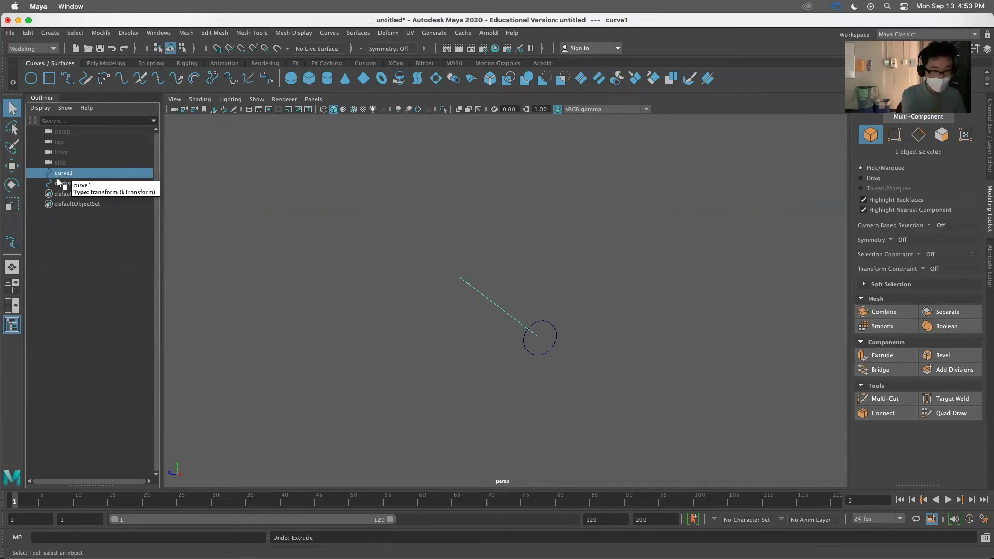
pyautogui.keyDown('shift'); pyautogui.click(67, 183); pyautogui.keyUp('shift')
pyautogui.click(459, 75)
pyautogui.scroll(2, 527, 209)
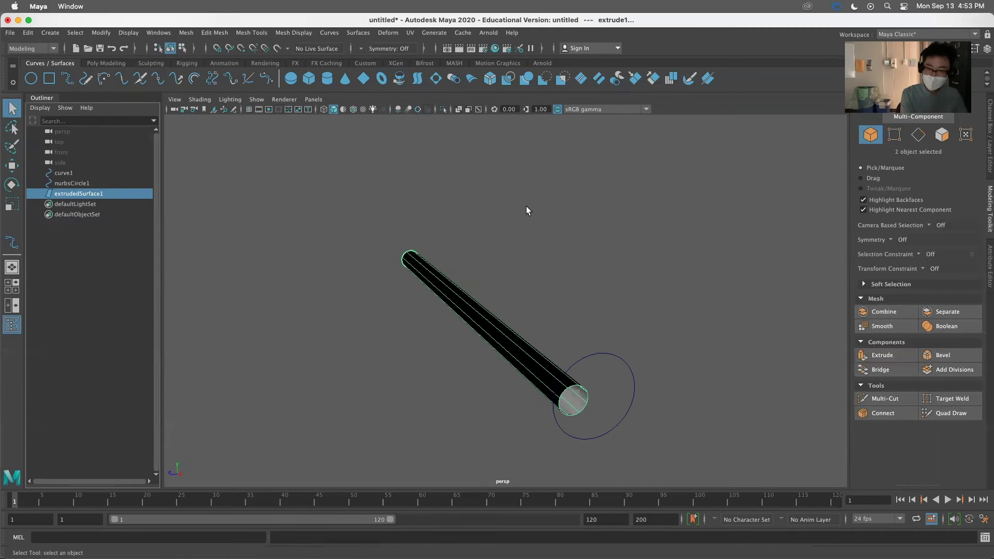
pyautogui.click(357, 32)
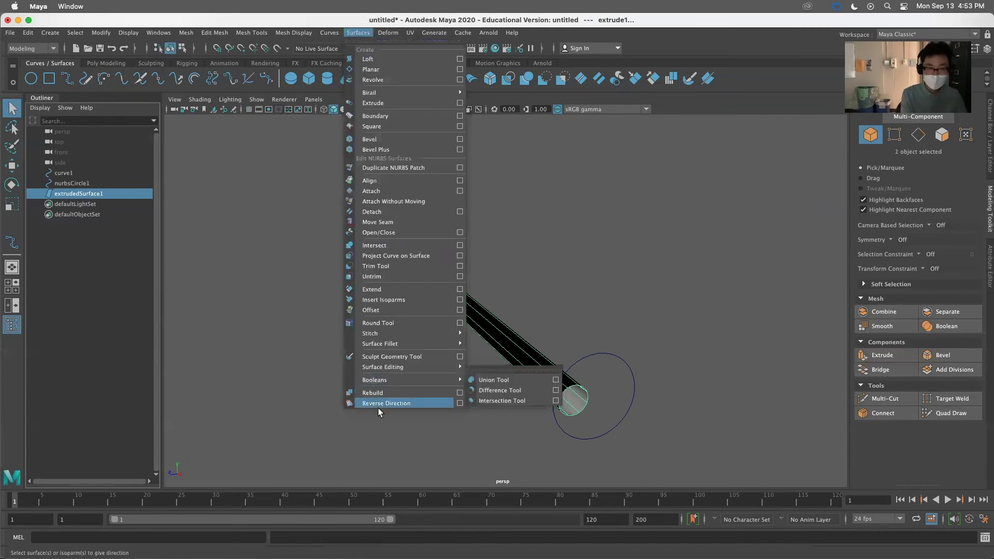
pyautogui.click(619, 274)
pyautogui.press('super+z')
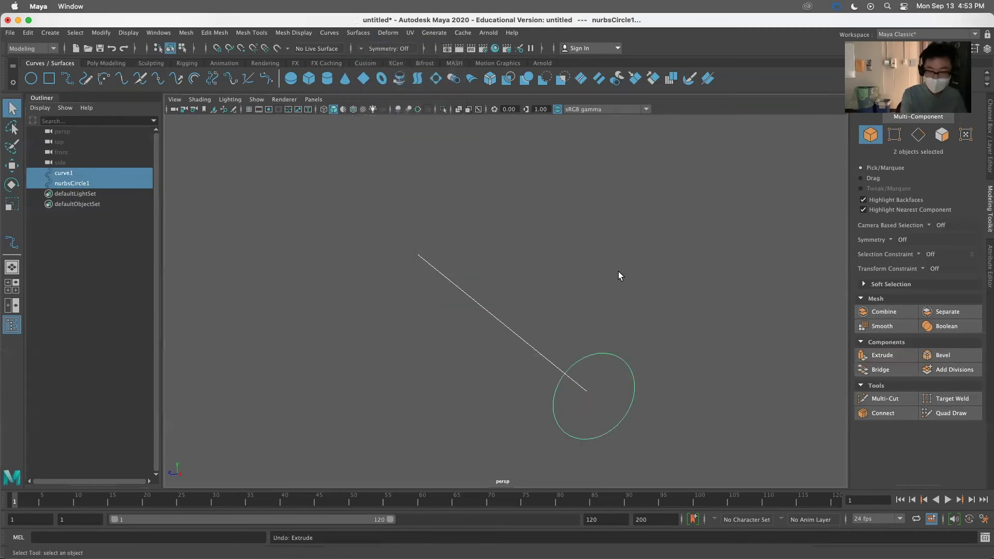
# Step: Select the circle and then the straight curve by their object names, extrude them, and undo the extrusion and selection
pyautogui.keyDown('alt'); pyautogui.moveTo(535, 327); pyautogui.dragTo(483, 283); pyautogui.keyUp('alt')
pyautogui.click(71, 291)
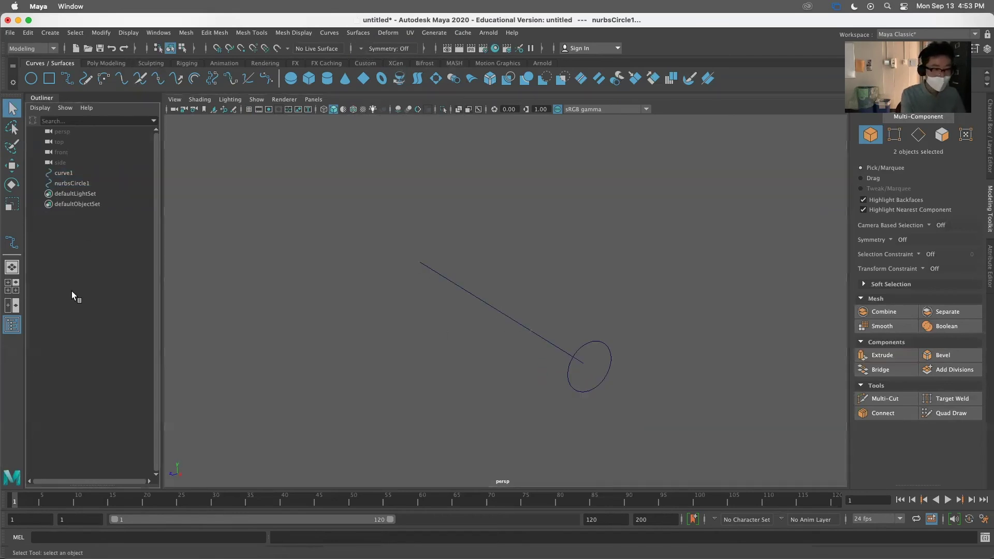
pyautogui.click(68, 183)
pyautogui.keyDown('ctrl'); pyautogui.click(66, 173); pyautogui.keyUp('ctrl')
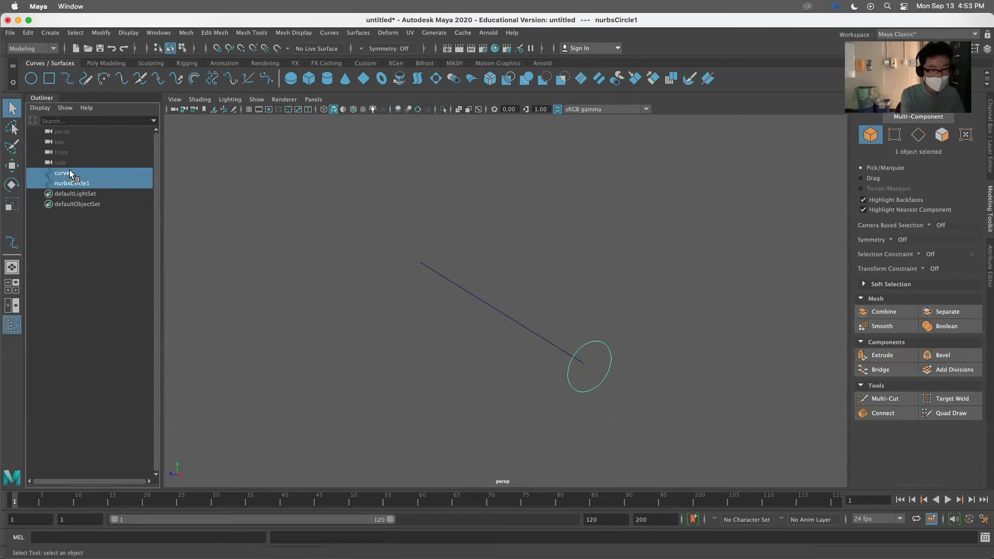
pyautogui.click(456, 79)
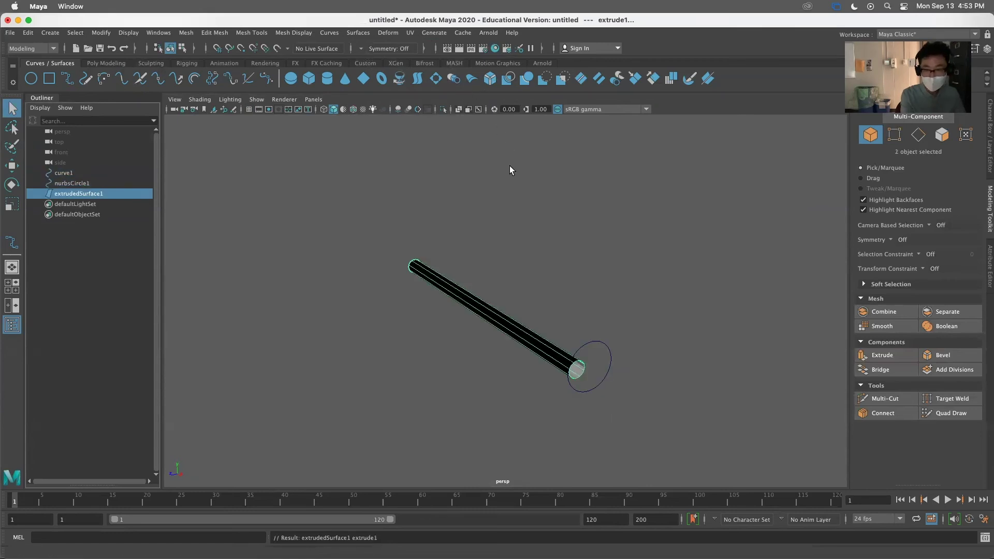
pyautogui.hotkey('ctrl', 'z')
pyautogui.hotkey('ctrl', 'z')
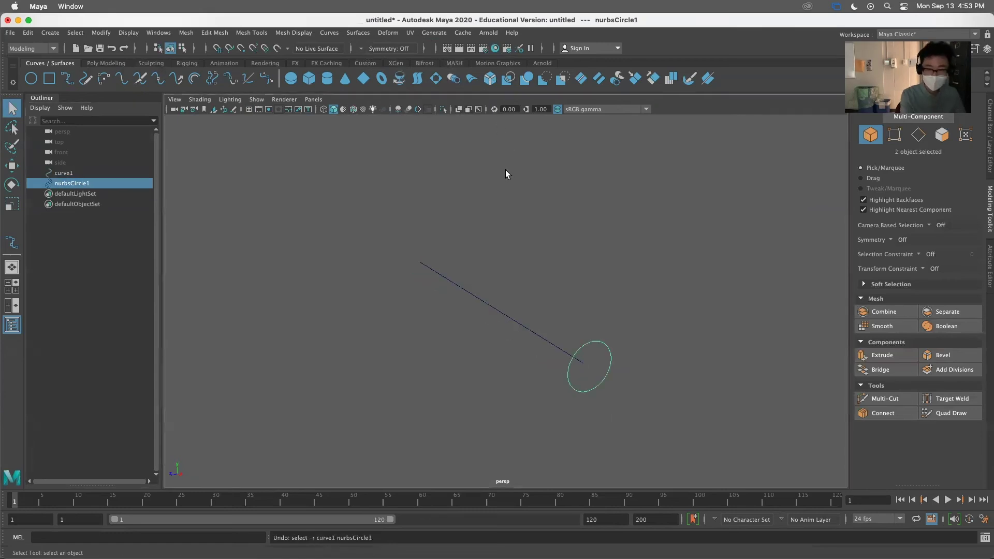
# Step: Select the straight curve by name and then the circle, try extruding them, and undo the extrusion
pyautogui.click(63, 173)
pyautogui.keyDown('ctrl'); pyautogui.click(72, 183); pyautogui.keyUp('ctrl')
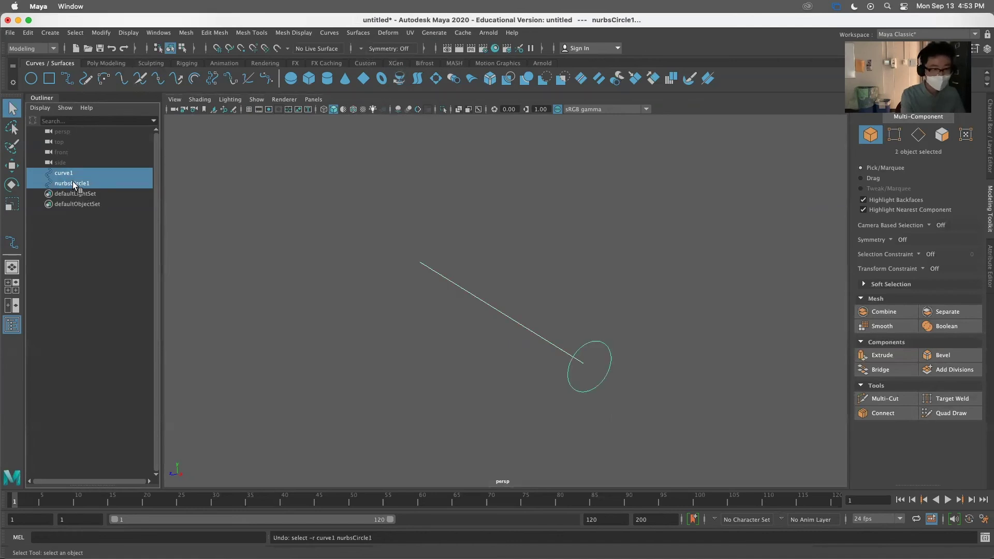
pyautogui.click(454, 81)
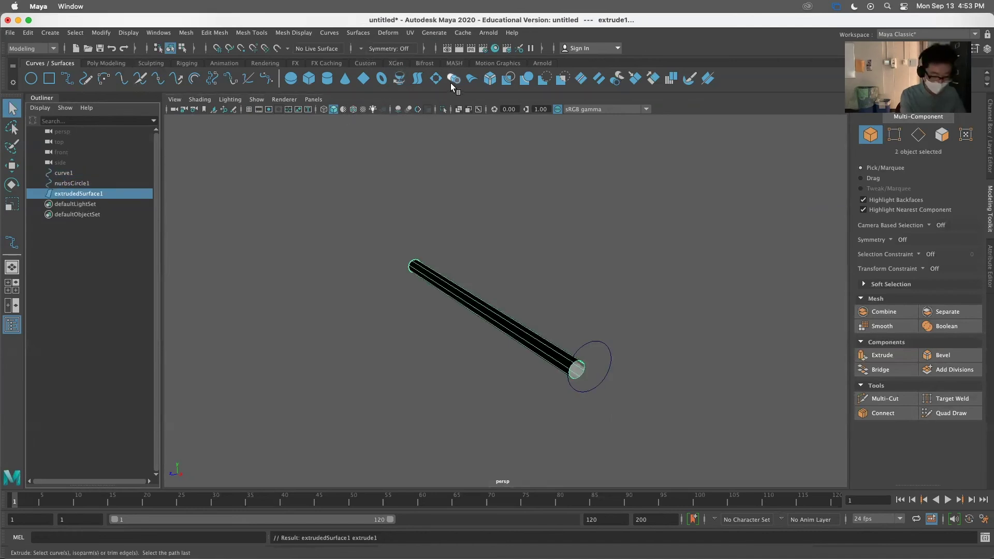
pyautogui.hotkey('ctrl', 'z')
# Step: Extrude again with the circle and straight curve selected, and reverse the direction of the extruded surface
pyautogui.click(99, 289)
pyautogui.click(72, 185)
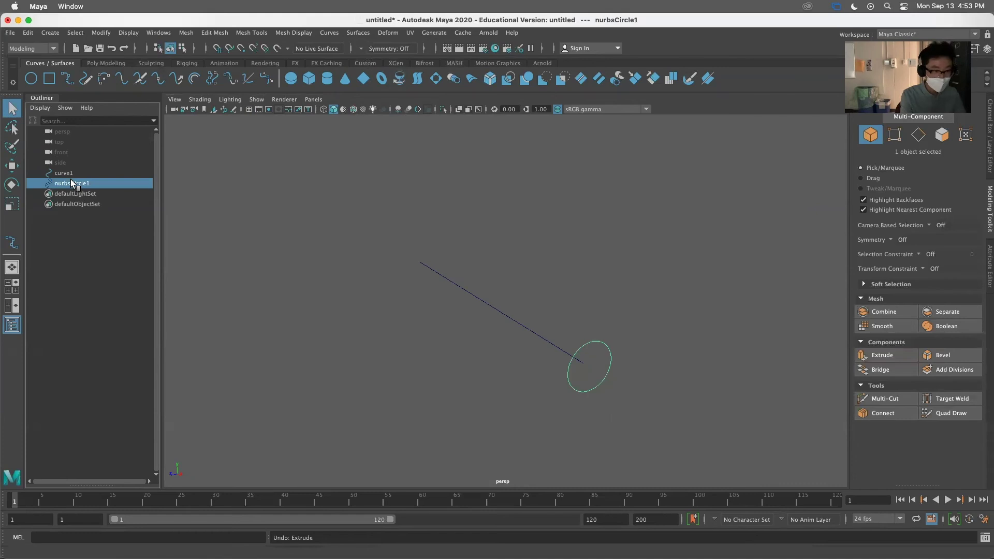
pyautogui.keyDown('ctrl'); pyautogui.click(66, 172); pyautogui.keyUp('ctrl')
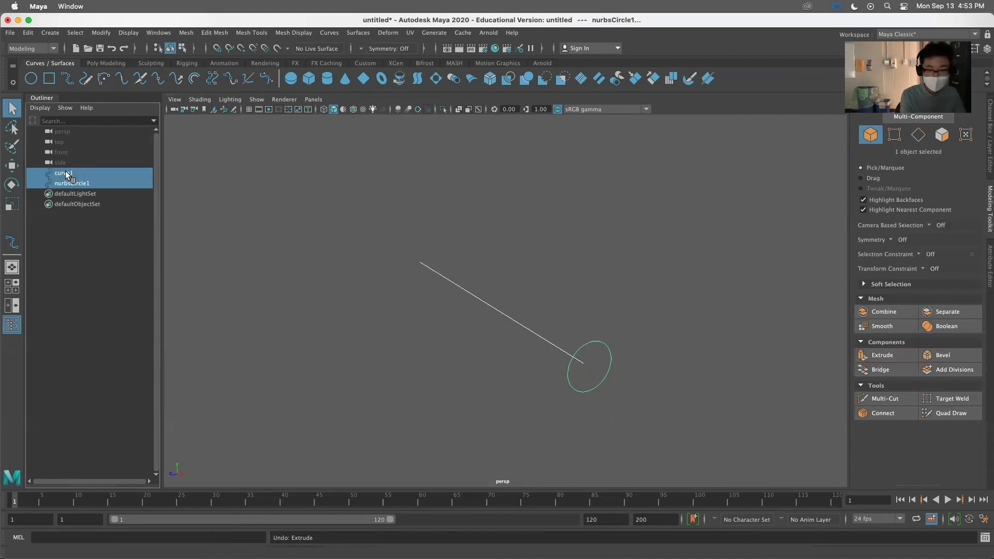
pyautogui.click(454, 79)
pyautogui.click(358, 32)
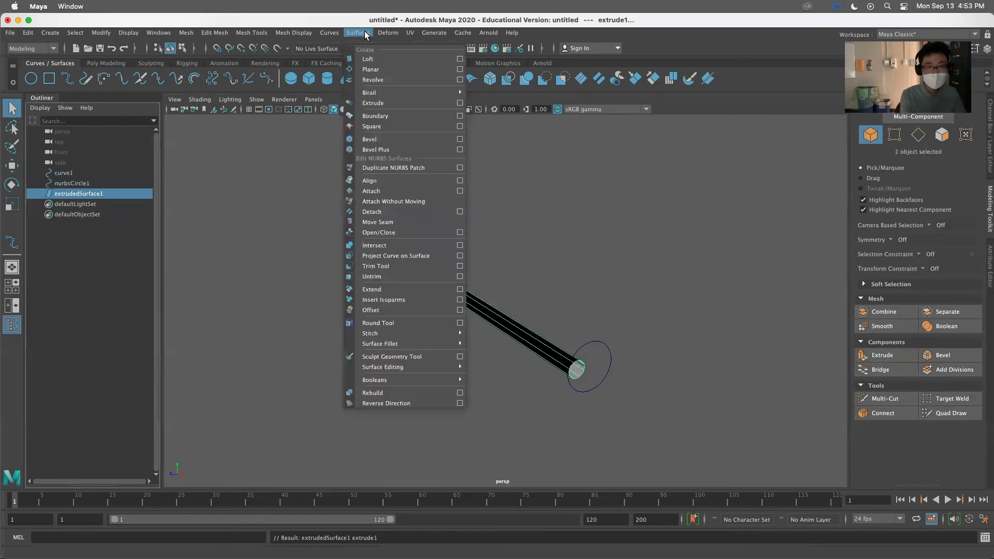
pyautogui.click(388, 403)
# Step: Select the circle at the tube's end and scale it uniformly to 1.77
pyautogui.moveTo(540, 386); pyautogui.dragTo(490, 378)
pyautogui.keyDown('alt'); pyautogui.moveTo(526, 307); pyautogui.dragTo(492, 328); pyautogui.keyUp('alt')
pyautogui.click(559, 302)
pyautogui.click(519, 332)
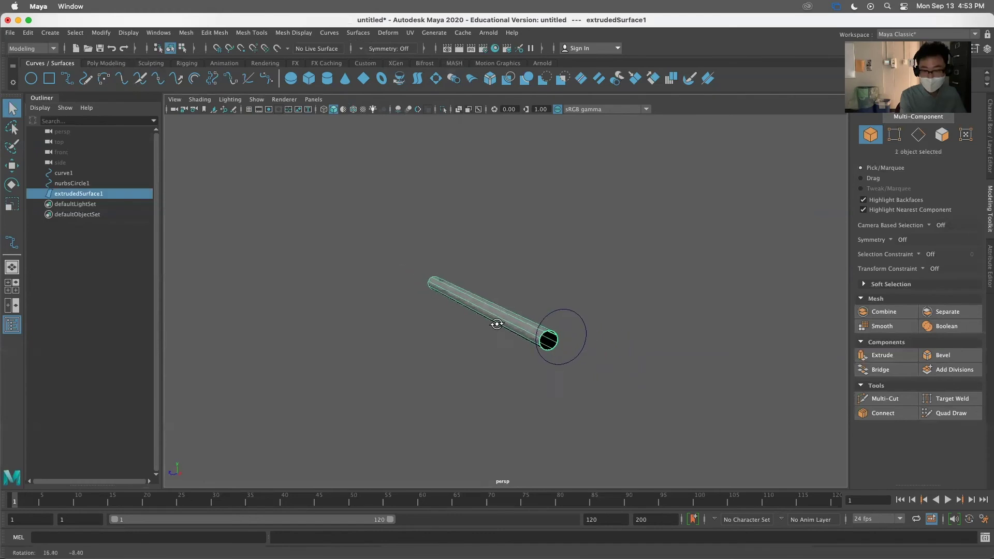
pyautogui.moveTo(557, 311); pyautogui.dragTo(570, 329)
pyautogui.press('r')
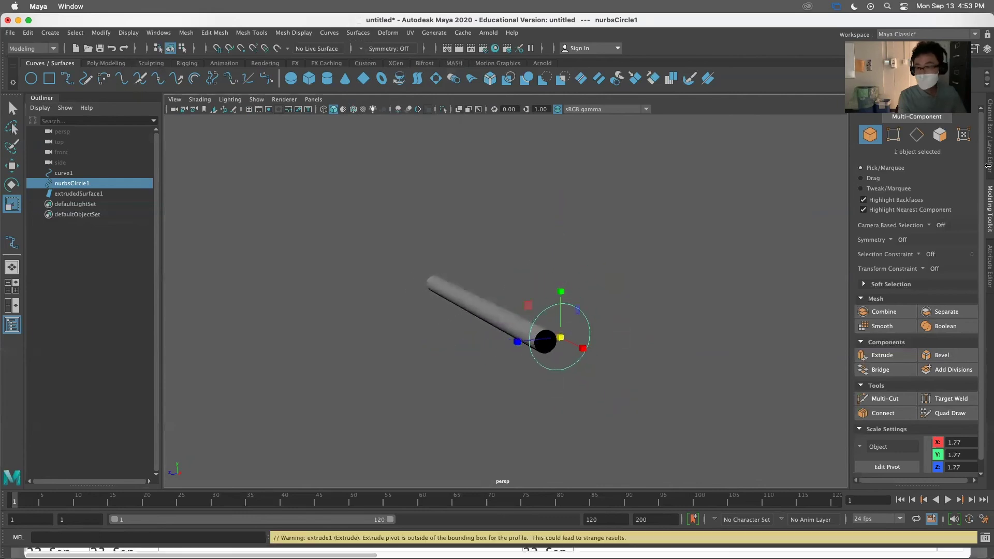
# Step: Examine the circle's creation attributes and the extrusion's profile and path settings, and compare them with the tube
pyautogui.click(989, 265)
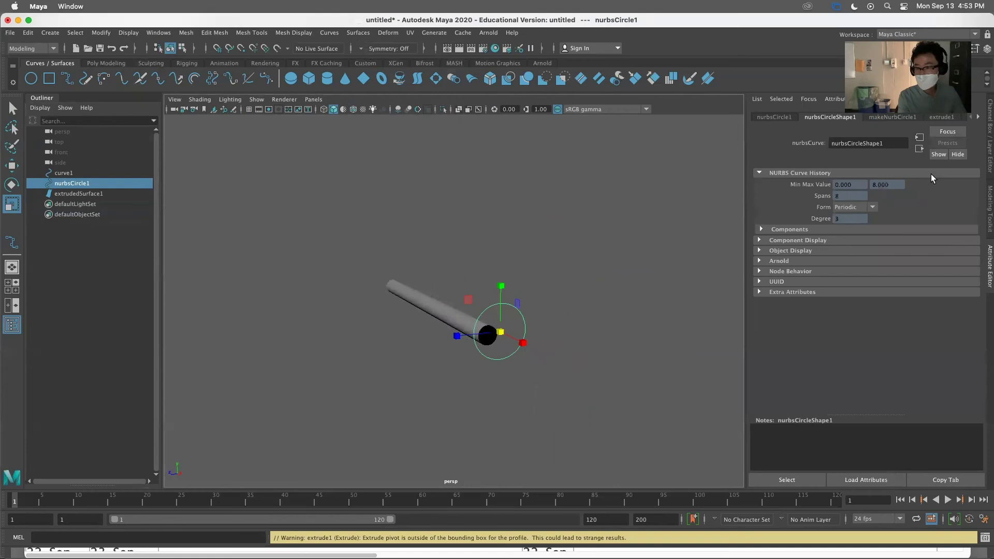
pyautogui.click(901, 118)
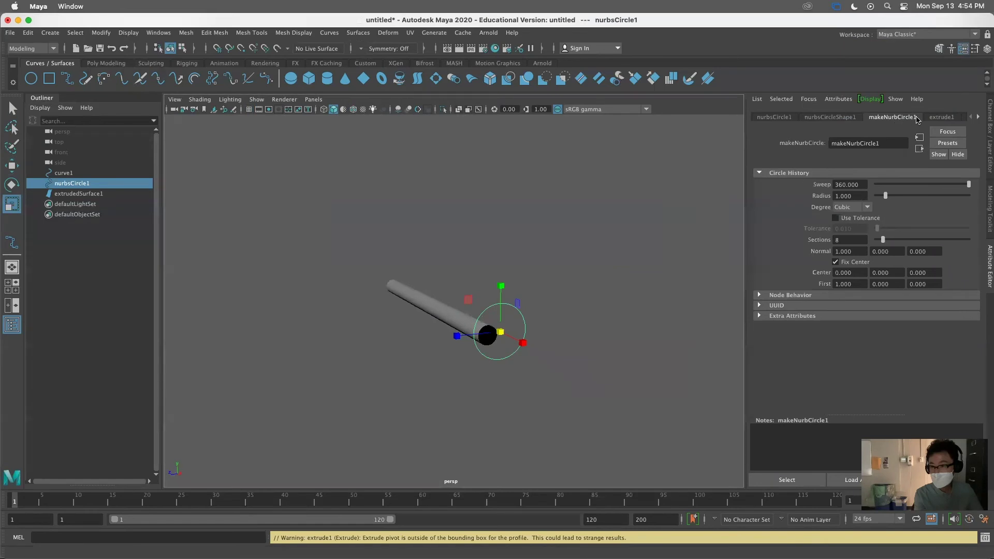
pyautogui.click(938, 118)
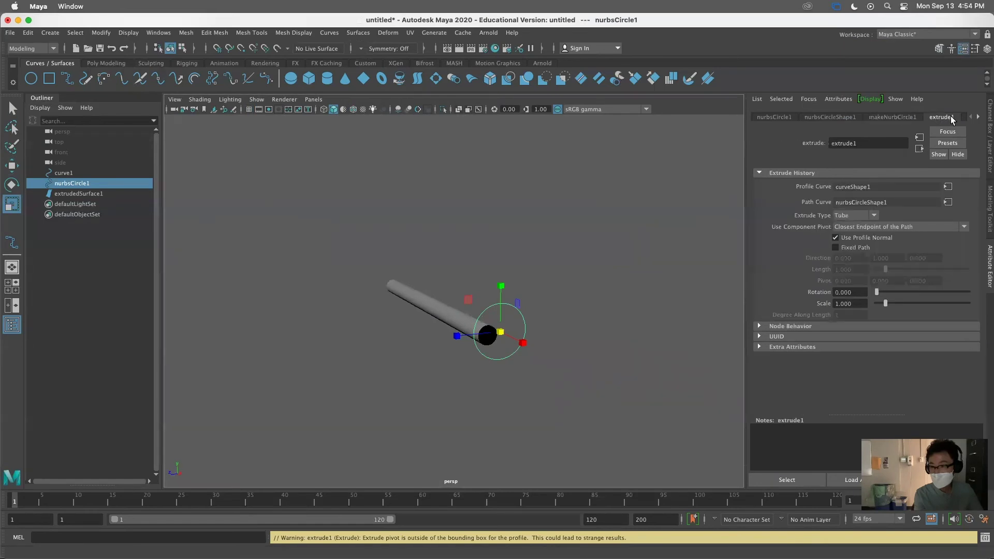
pyautogui.click(901, 119)
pyautogui.click(938, 118)
pyautogui.click(901, 119)
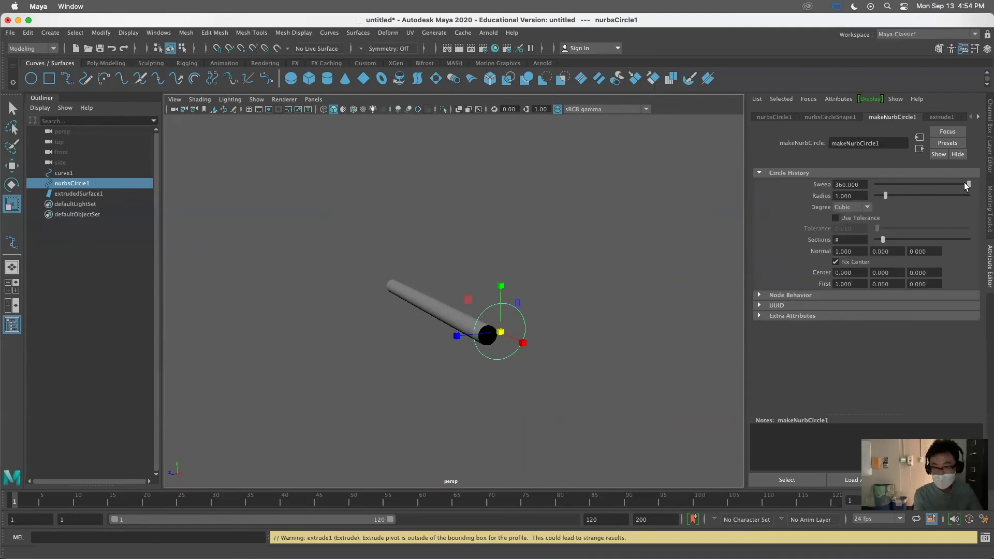
pyautogui.scroll(5, 440, 402)
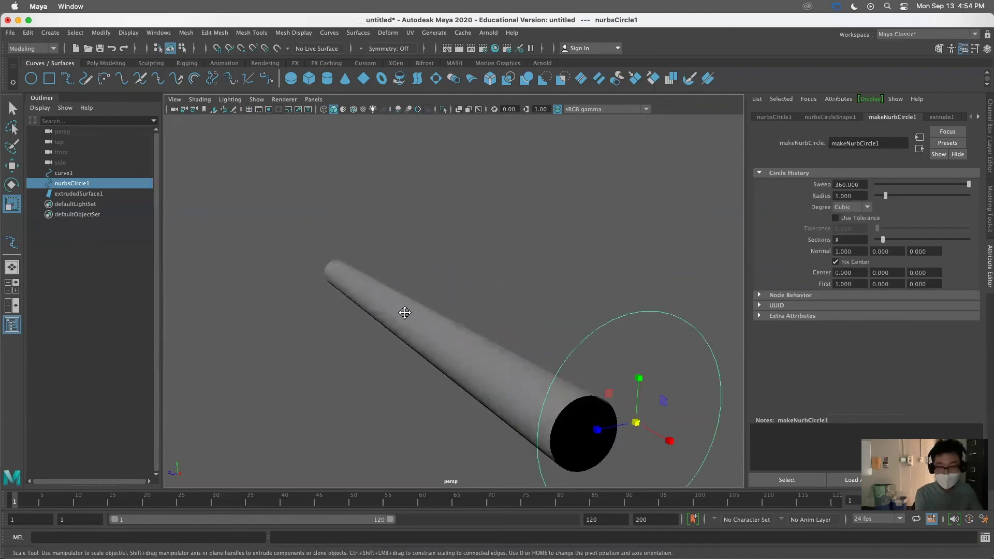
pyautogui.keyDown('alt'); pyautogui.moveTo(404, 312); pyautogui.dragTo(629, 329); pyautogui.keyUp('alt')
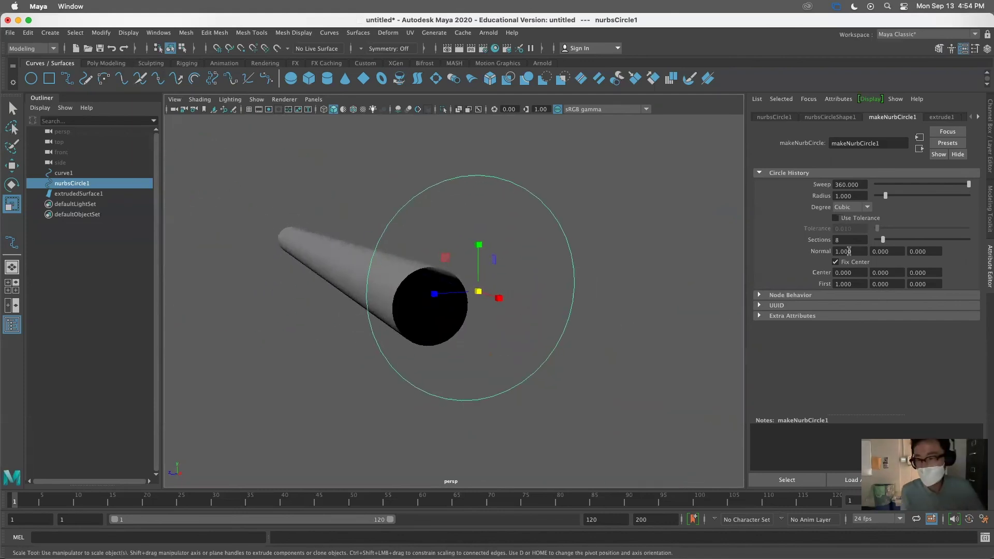
# Step: Try reducing the circle's sweep to about 206.6, then undo the sweep, the circle scaling and the extrusion
pyautogui.moveTo(953, 184); pyautogui.dragTo(929, 185)
pyautogui.click(296, 235)
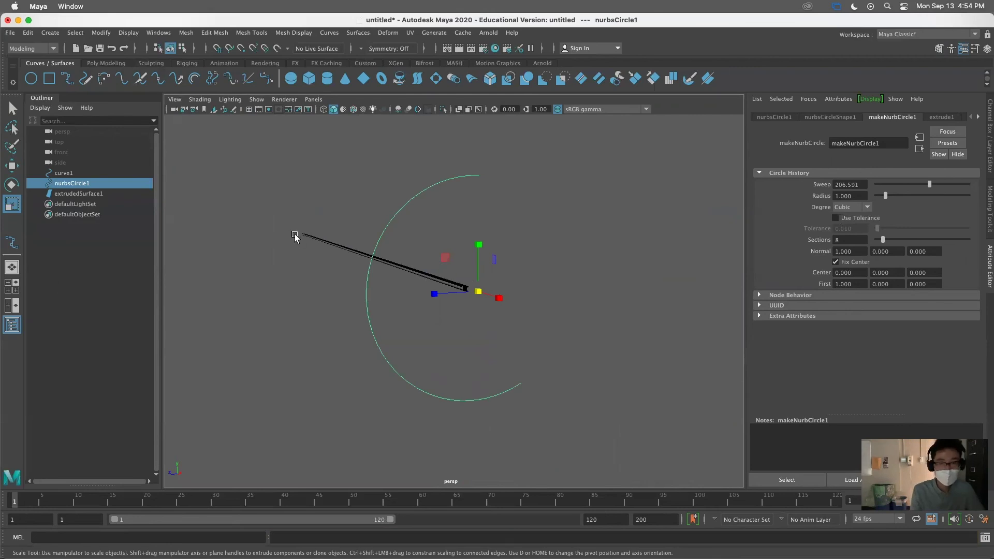
pyautogui.press('super+z')
pyautogui.press('super+z')
pyautogui.press('super+z')
pyautogui.press('super+z')
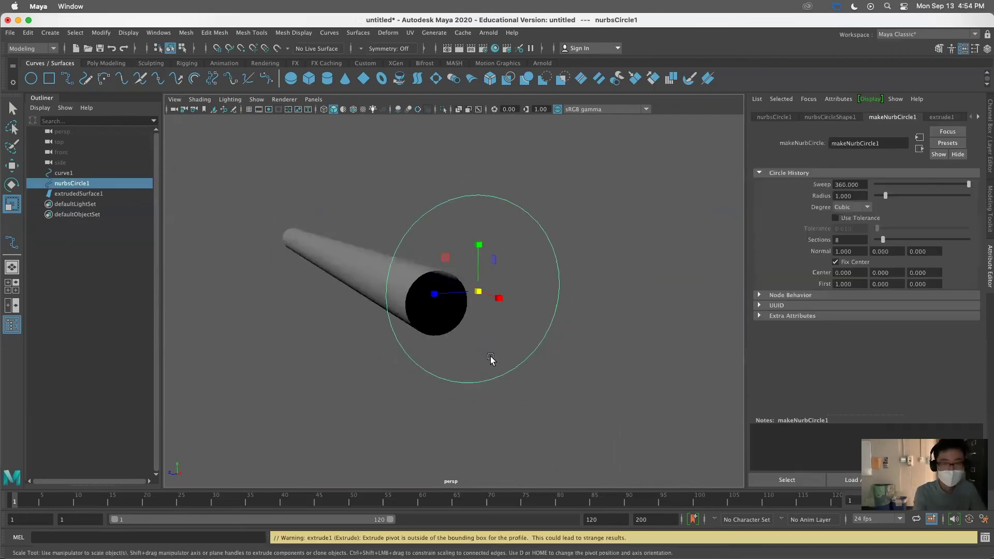
pyautogui.hotkey('ctrl', 'z')
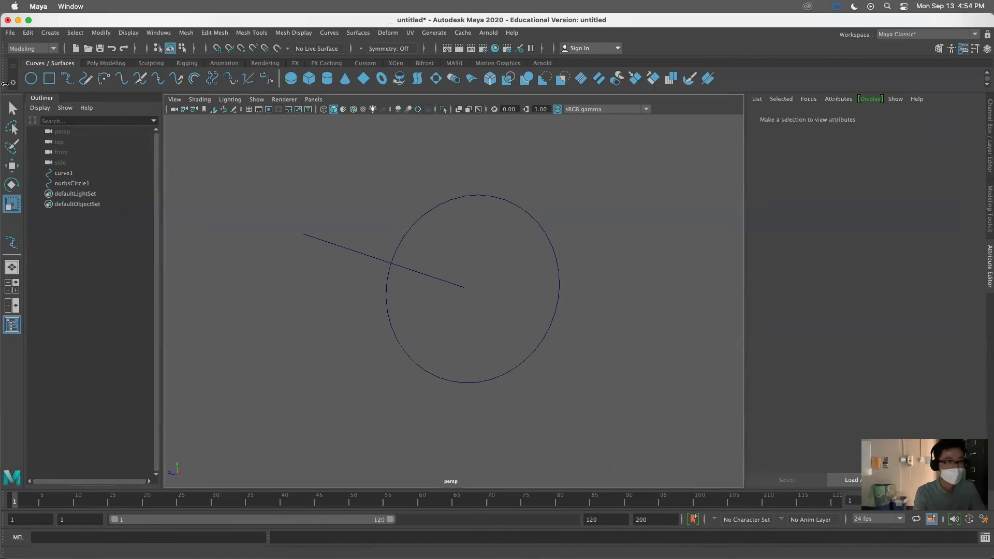
# Step: Extrude the circle along the straight curve, selecting the circle first as profile and the curve last as path
pyautogui.click(12, 109)
pyautogui.click(477, 374)
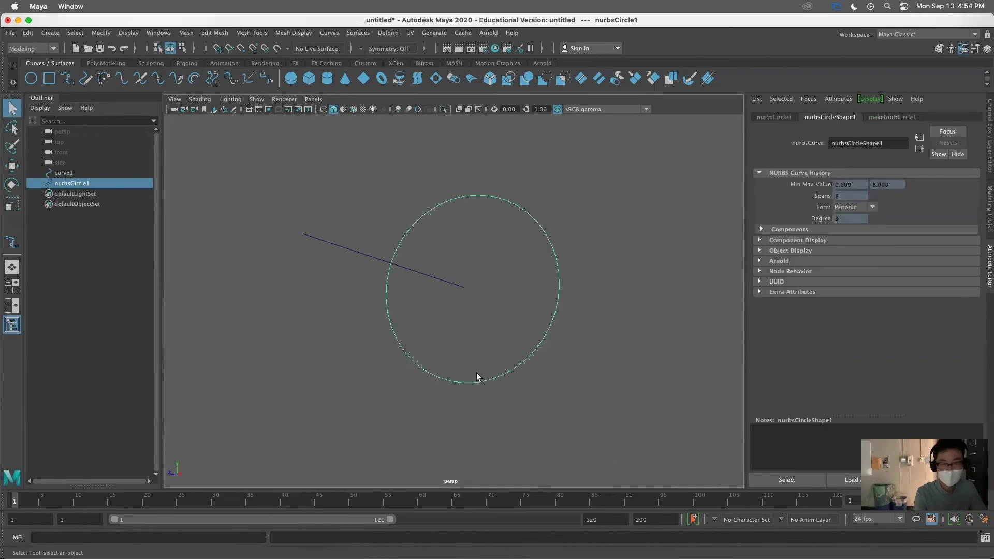
pyautogui.keyDown('shift'); pyautogui.moveTo(324, 218); pyautogui.dragTo(335, 275); pyautogui.keyUp('shift')
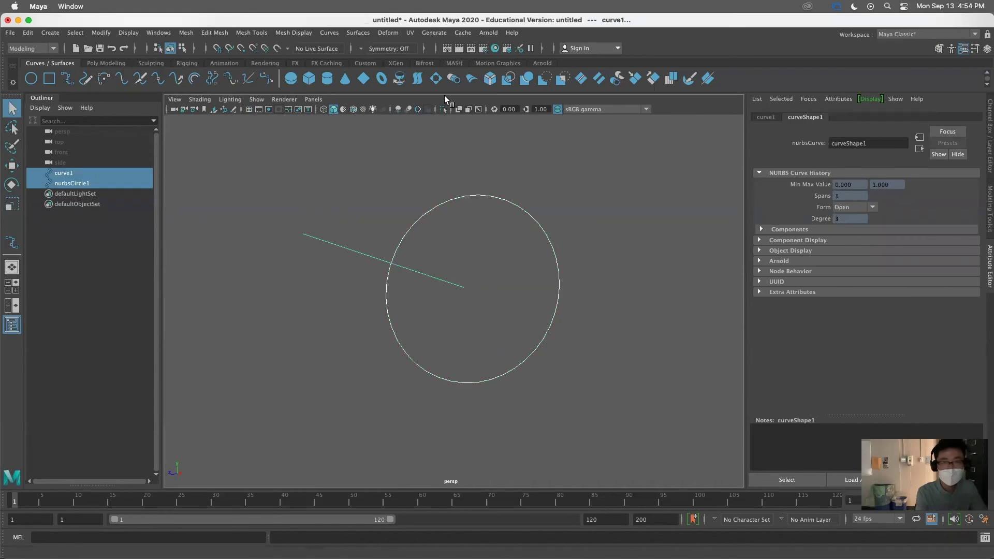
pyautogui.click(453, 79)
pyautogui.keyDown('alt'); pyautogui.moveTo(615, 262); pyautogui.dragTo(531, 251); pyautogui.keyUp('alt')
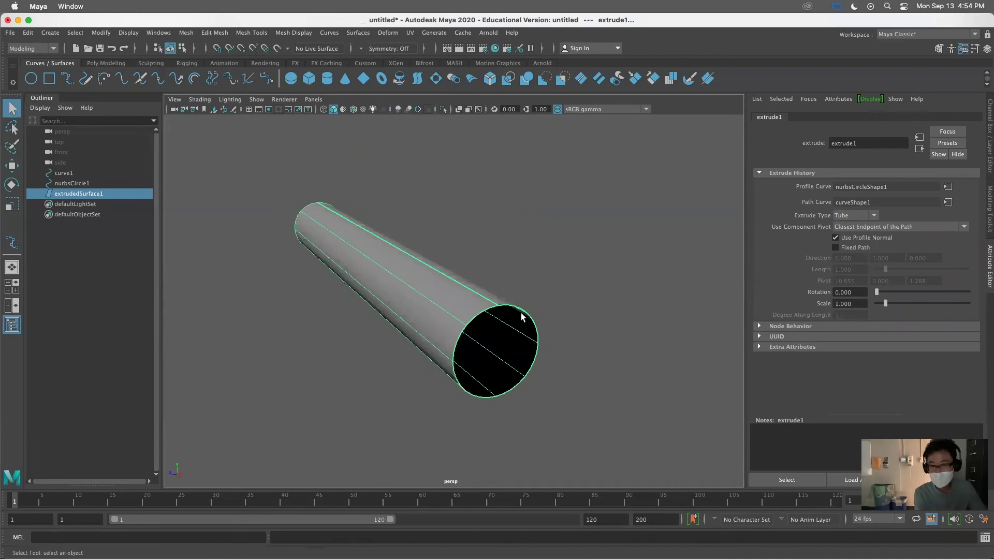
pyautogui.click(522, 259)
pyautogui.click(472, 323)
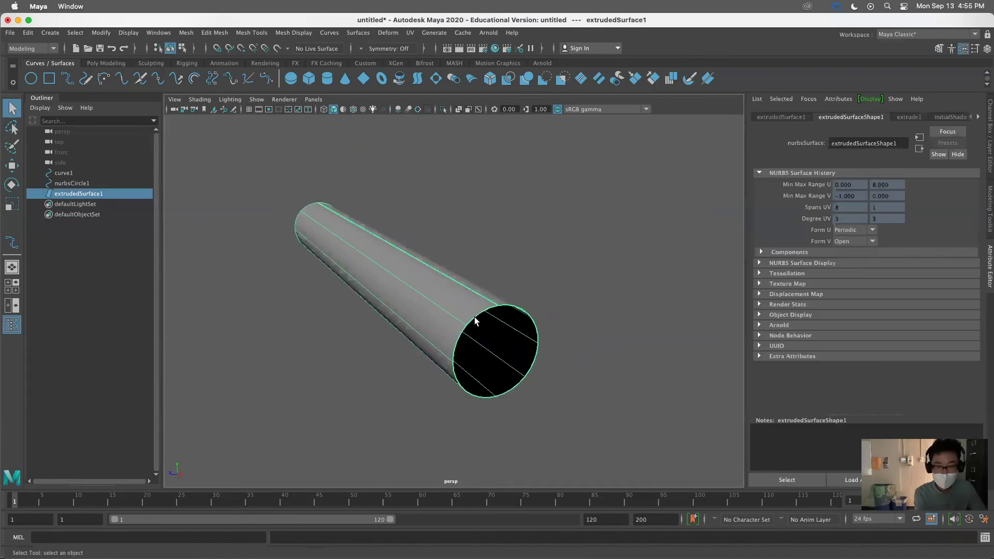
pyautogui.click(458, 231)
# Step: Open the circle's creation attributes and reduce its sweep to about 188 to cut the tube open lengthwise
pyautogui.click(67, 193)
pyautogui.click(65, 183)
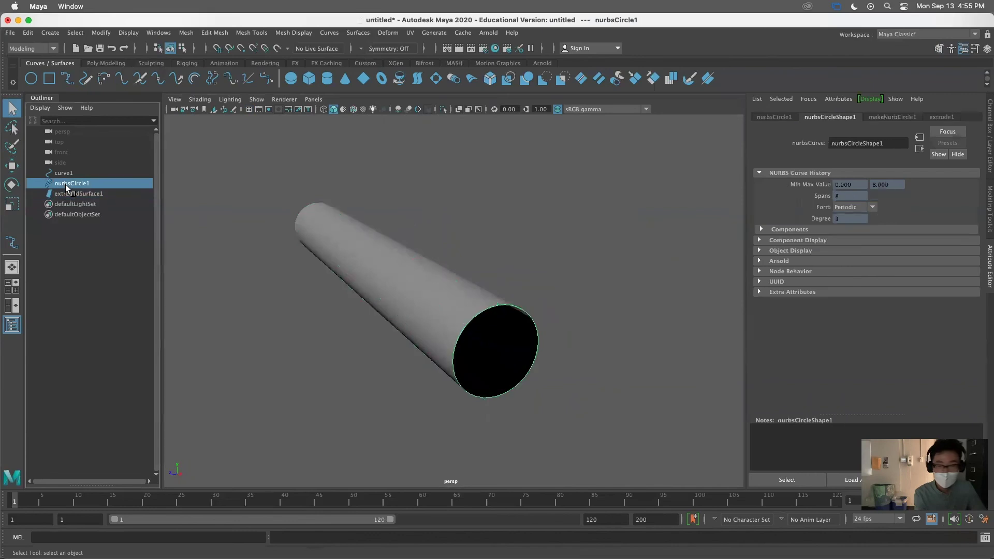
pyautogui.click(891, 117)
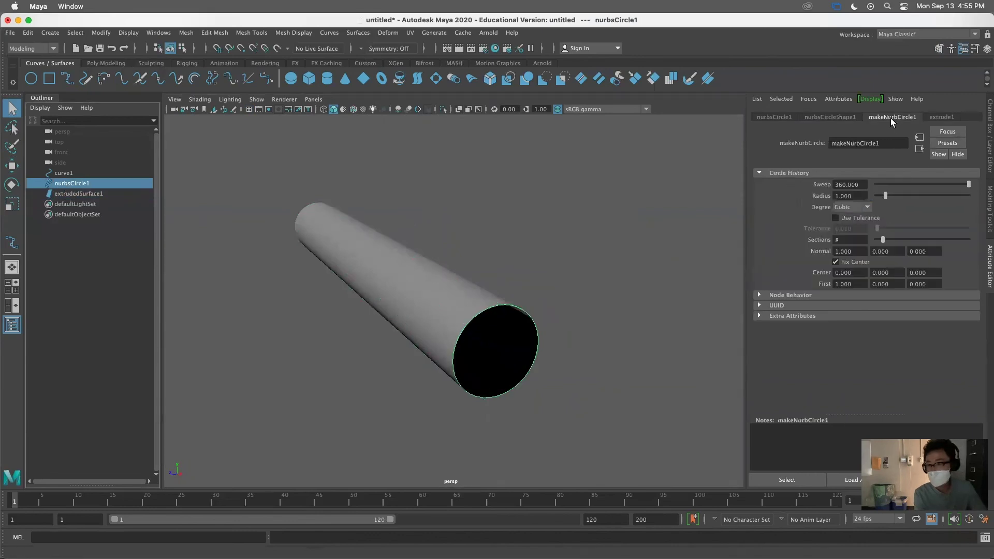
pyautogui.moveTo(967, 182); pyautogui.dragTo(941, 189)
pyautogui.keyDown('alt'); pyautogui.moveTo(570, 256); pyautogui.dragTo(516, 314); pyautogui.keyUp('alt')
pyautogui.moveTo(941, 185); pyautogui.dragTo(924, 188)
pyautogui.moveTo(551, 323)
pyautogui.keyDown('alt'); pyautogui.mouseDown()
pyautogui.moveTo(501, 316)
pyautogui.moveTo(534, 270)
pyautogui.moveTo(572, 317)
pyautogui.moveTo(556, 317)
pyautogui.mouseUp(); pyautogui.keyUp('alt')
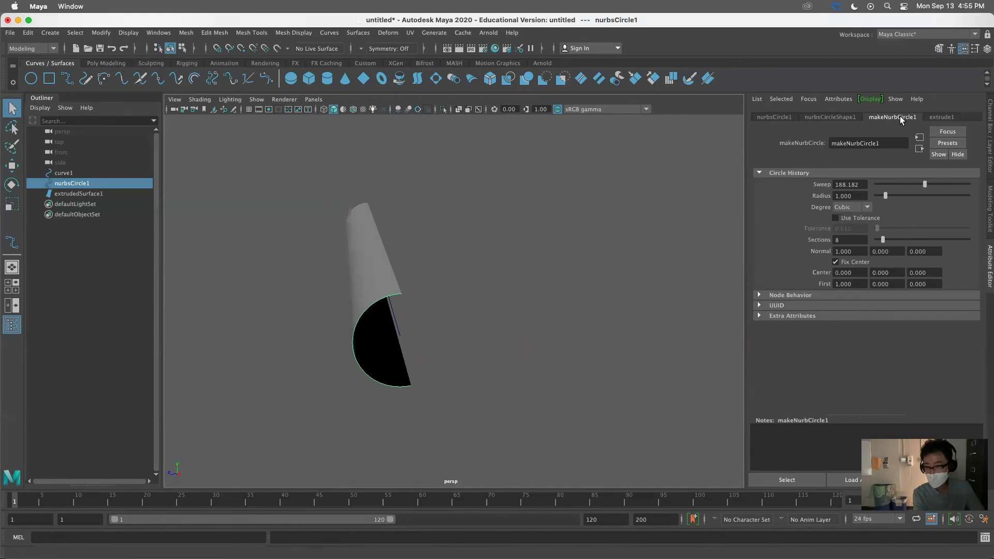
# Step: Restore the circle's sweep to 360, set its radius to 1.080, and set its sections to 8
pyautogui.moveTo(922, 184); pyautogui.dragTo(983, 177)
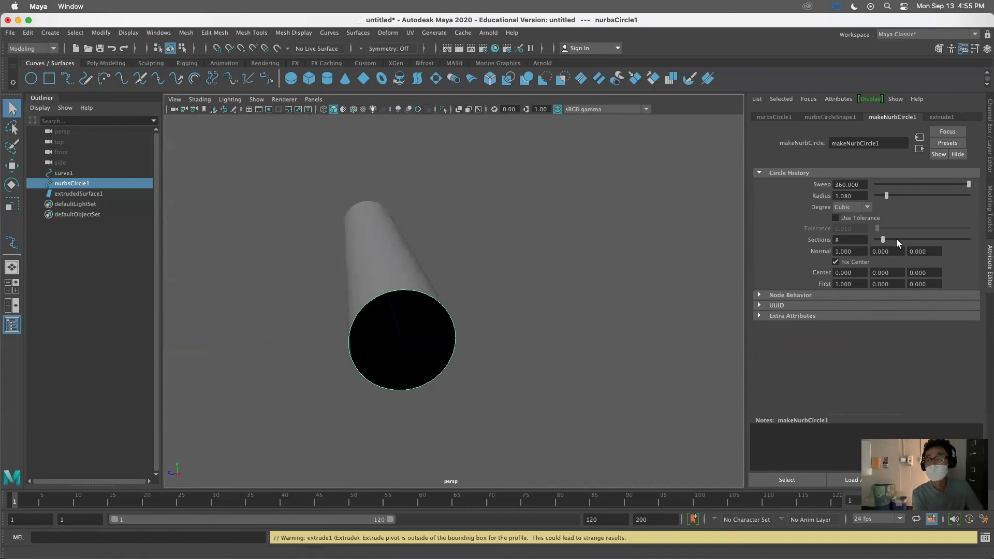
pyautogui.moveTo(910, 240); pyautogui.dragTo(883, 242)
pyautogui.click(836, 241)
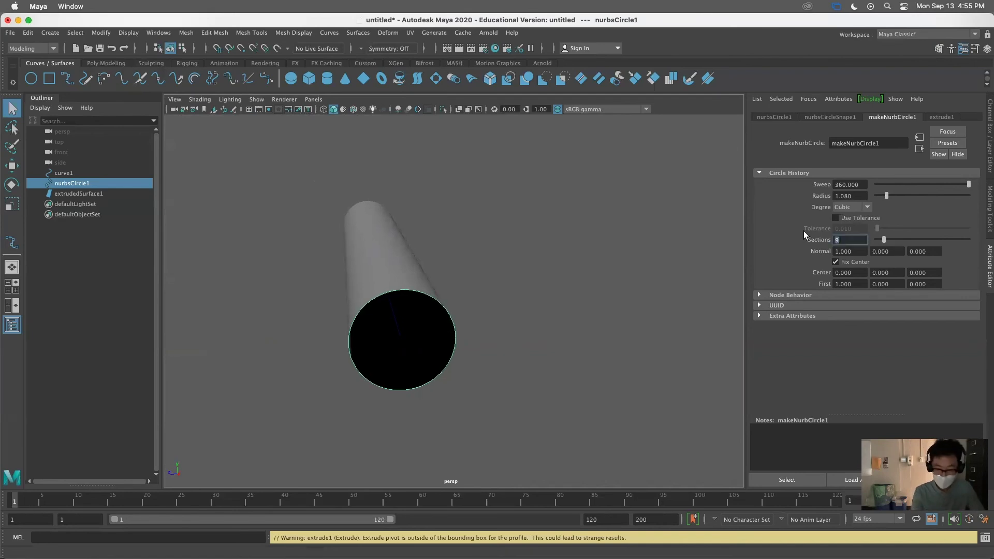
pyautogui.write('8')
pyautogui.press('Return')
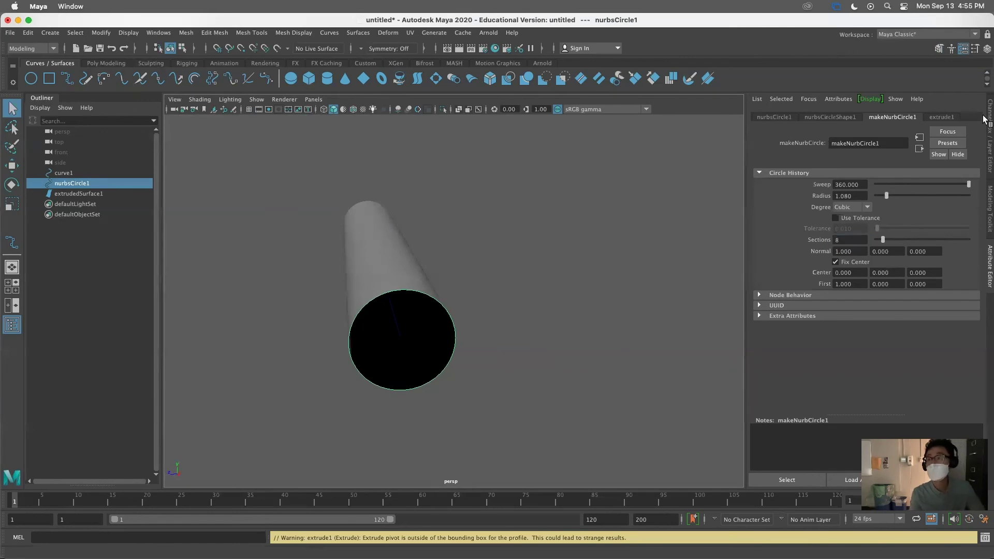
# Step: Set the extrusion's rotation to about 10.2, try reducing its scale to about 0.966, and undo the scale change
pyautogui.click(939, 117)
pyautogui.moveTo(876, 291); pyautogui.dragTo(884, 301)
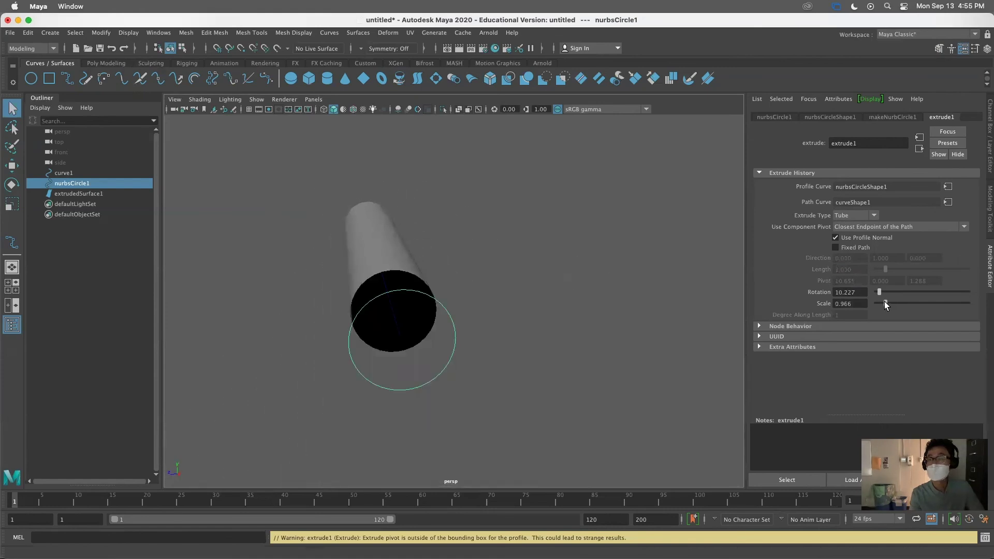
pyautogui.press('z')
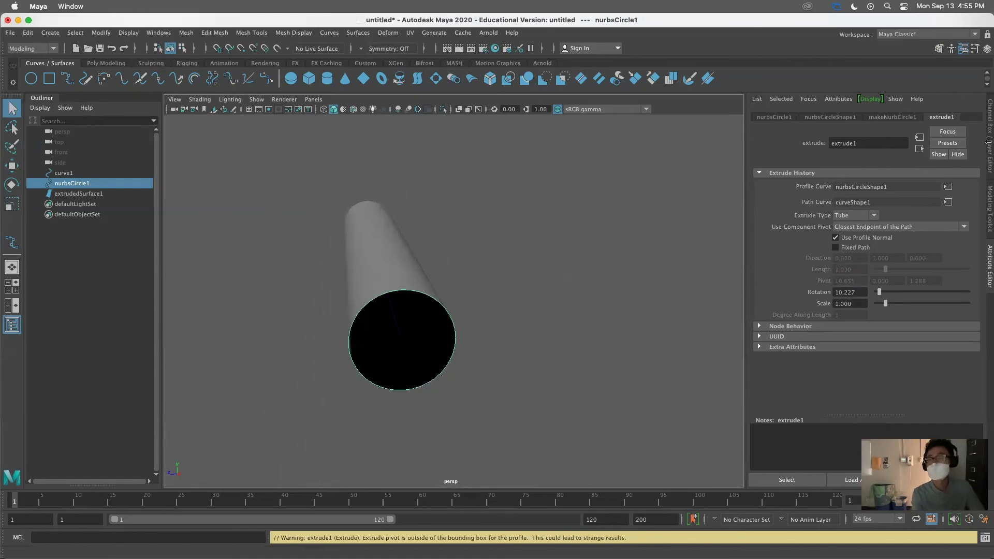
# Step: Change the degree of the extruded tube's profile circle from Cubic to Linear
pyautogui.click(899, 115)
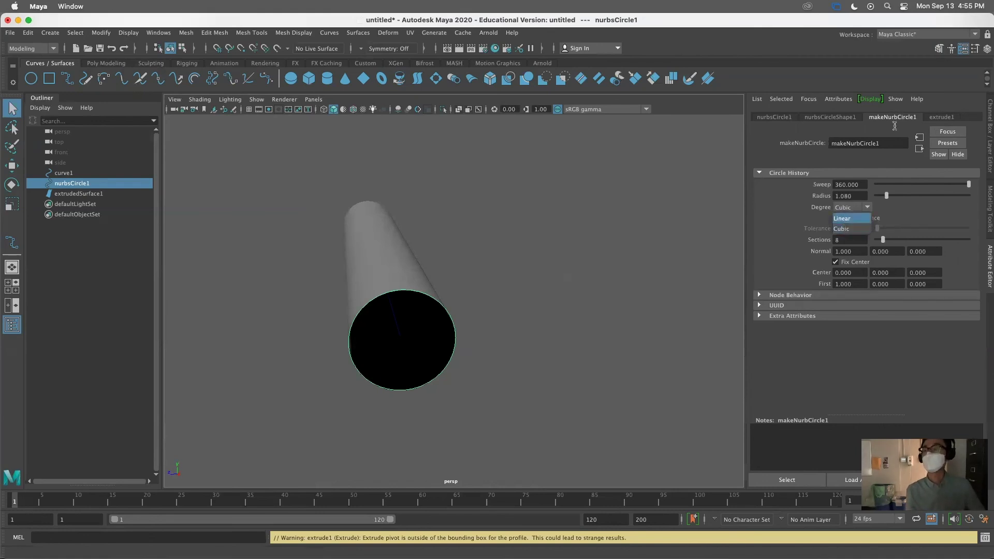
pyautogui.click(849, 208)
pyautogui.click(849, 219)
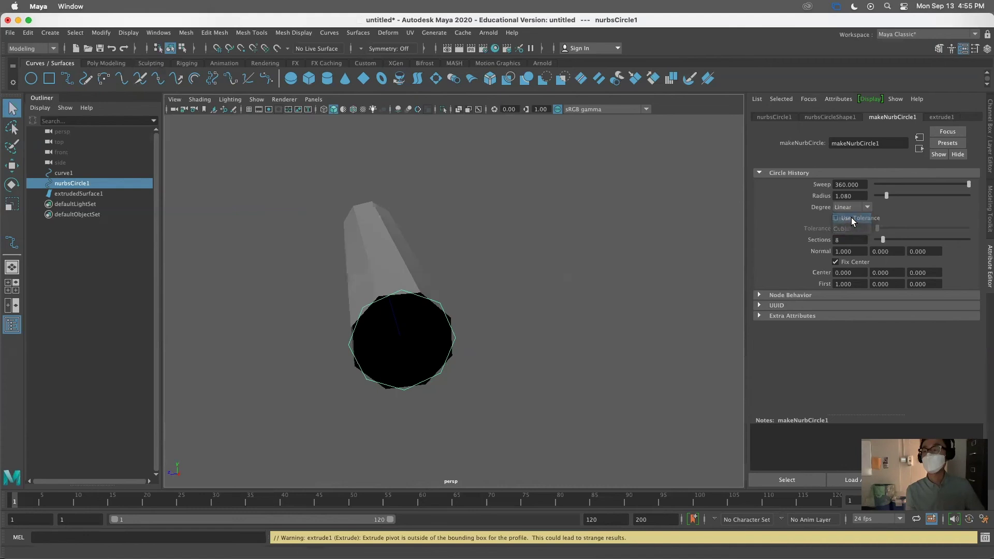
pyautogui.moveTo(881, 193); pyautogui.dragTo(888, 195)
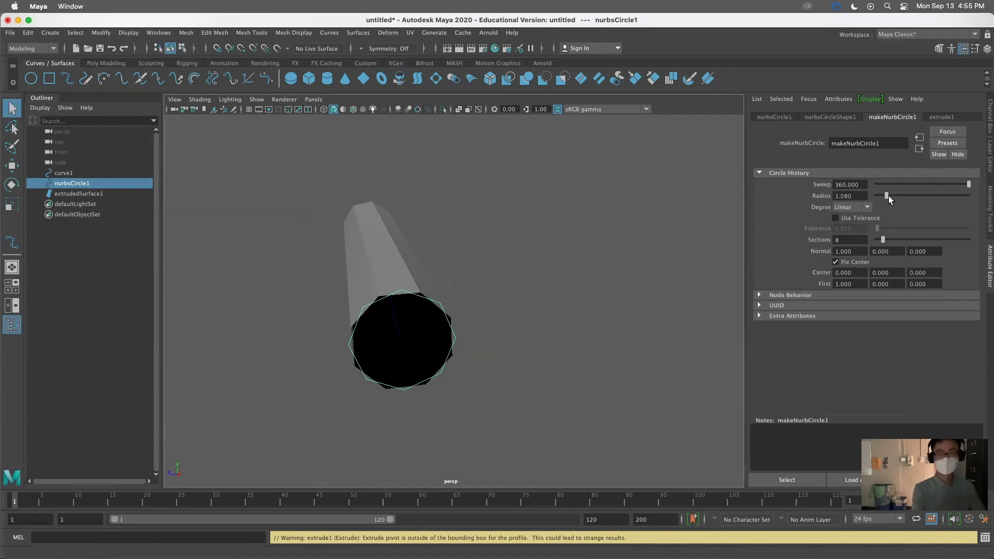
# Step: Set the degree of the tube's profile circle back to Cubic, then deselect it
pyautogui.click(541, 240)
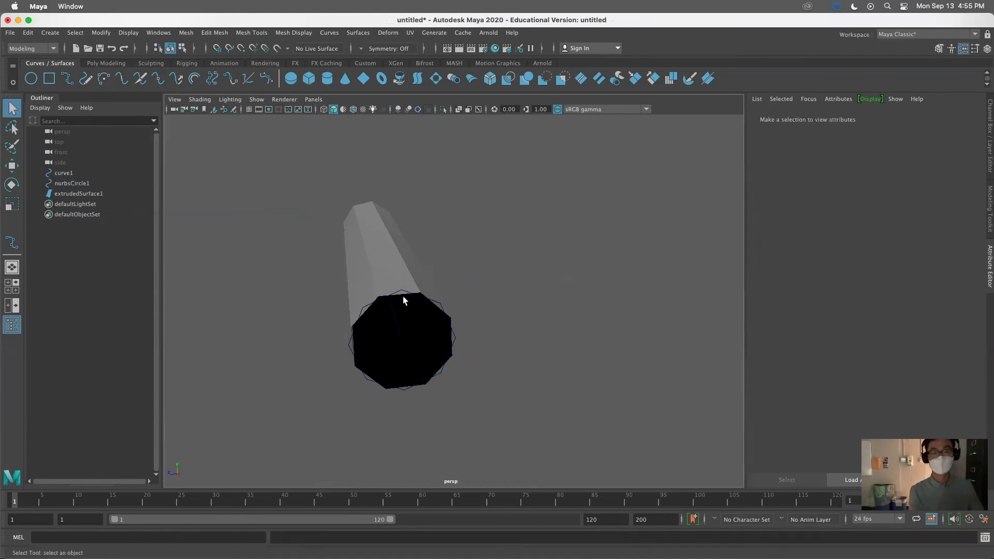
pyautogui.click(69, 193)
pyautogui.click(69, 183)
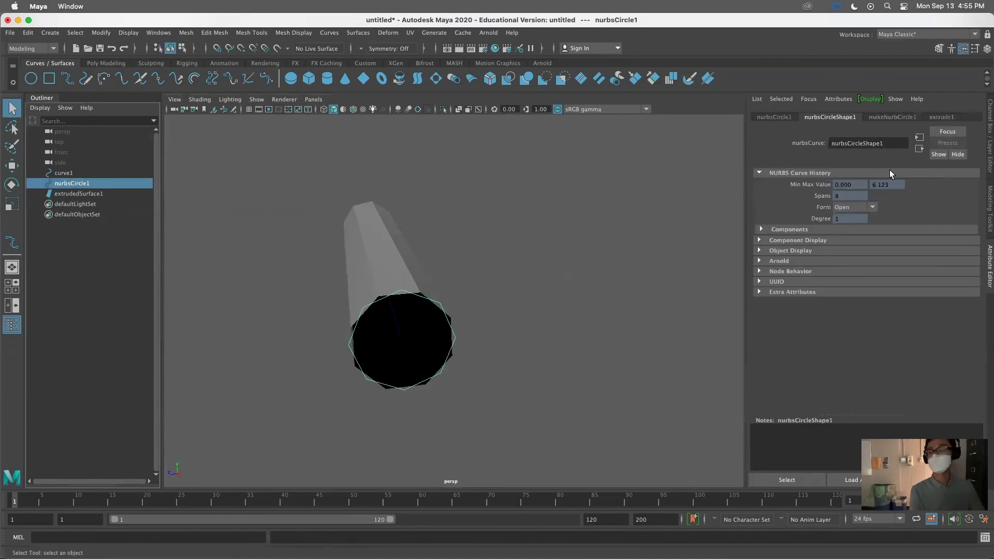
pyautogui.click(883, 117)
pyautogui.click(851, 209)
pyautogui.click(855, 228)
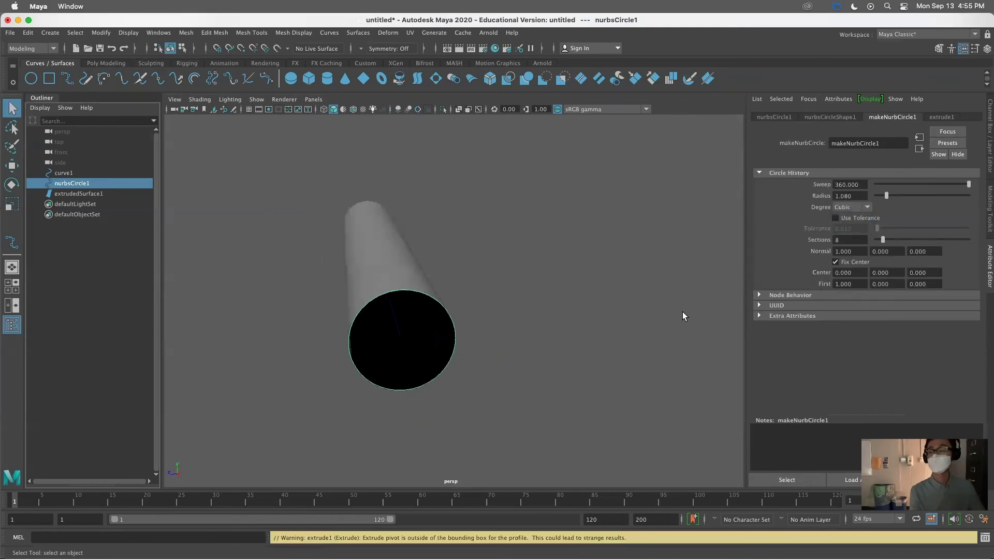
pyautogui.click(844, 219)
pyautogui.click(843, 206)
pyautogui.click(842, 224)
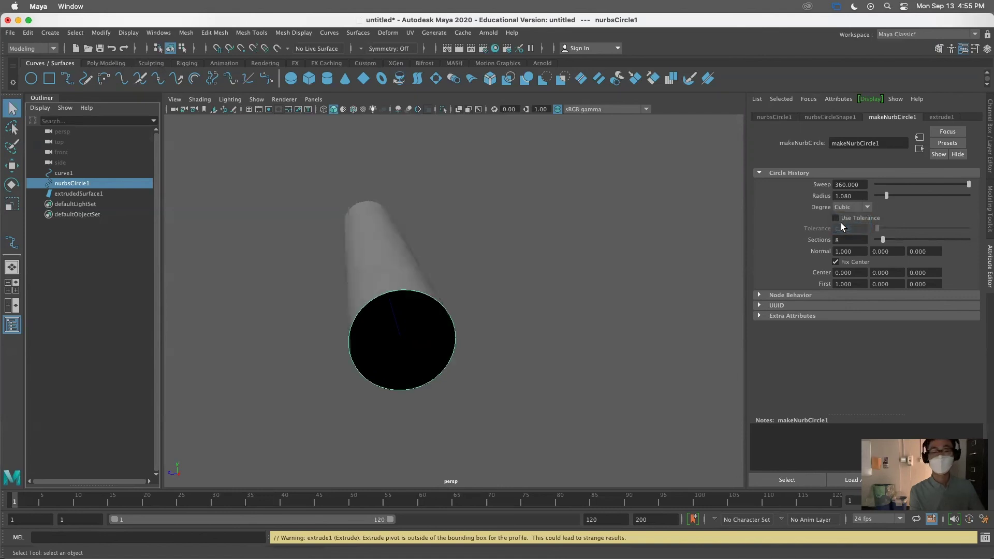
pyautogui.click(466, 269)
pyautogui.keyDown('alt'); pyautogui.moveTo(417, 279); pyautogui.dragTo(399, 258); pyautogui.keyUp('alt')
# Step: Open the Extrude lesson from the class schedule in Chrome, look through its Turbine page, and return to Maya
pyautogui.press('super+Tab')
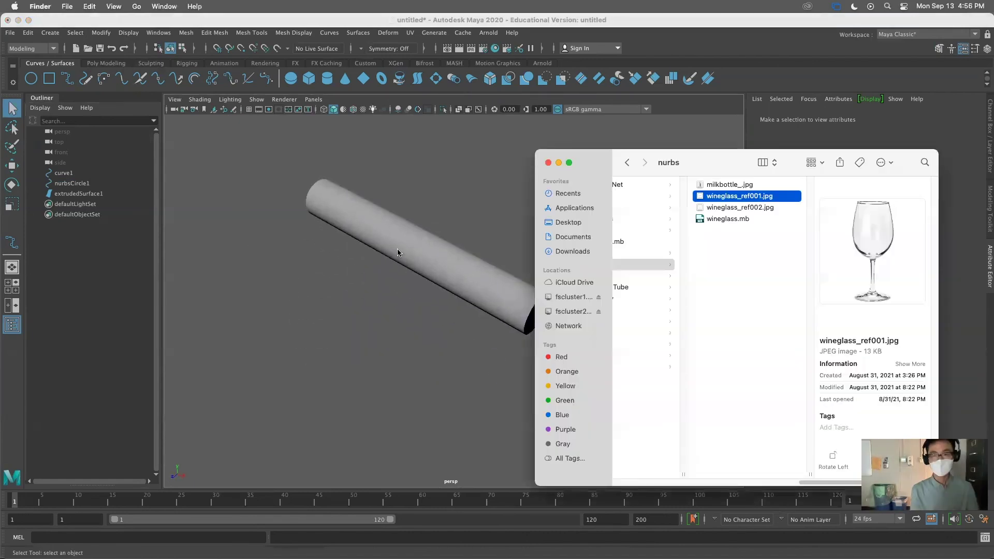
pyautogui.press('super+Tab')
pyautogui.press('super+Tab')
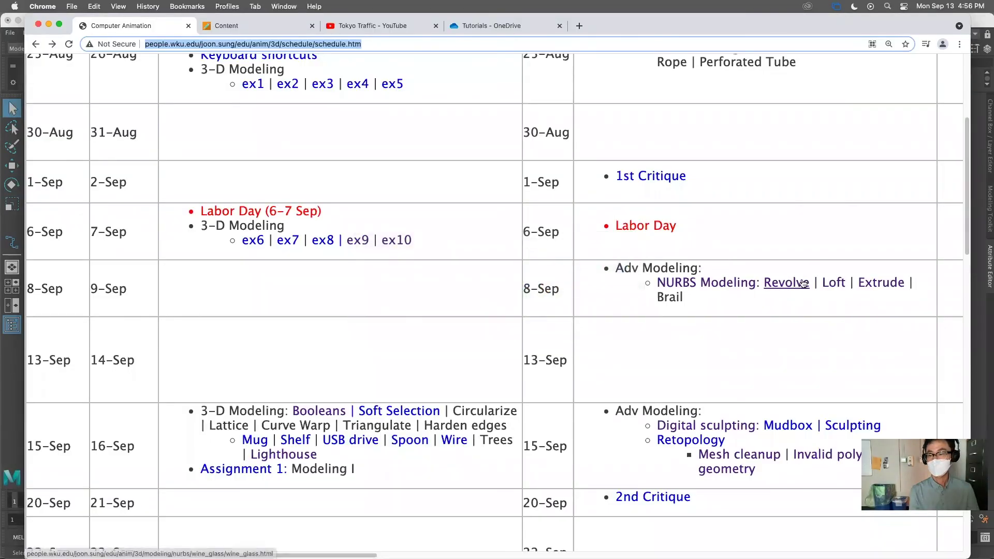
pyautogui.click(890, 284)
pyautogui.scroll(-20, 647, 376)
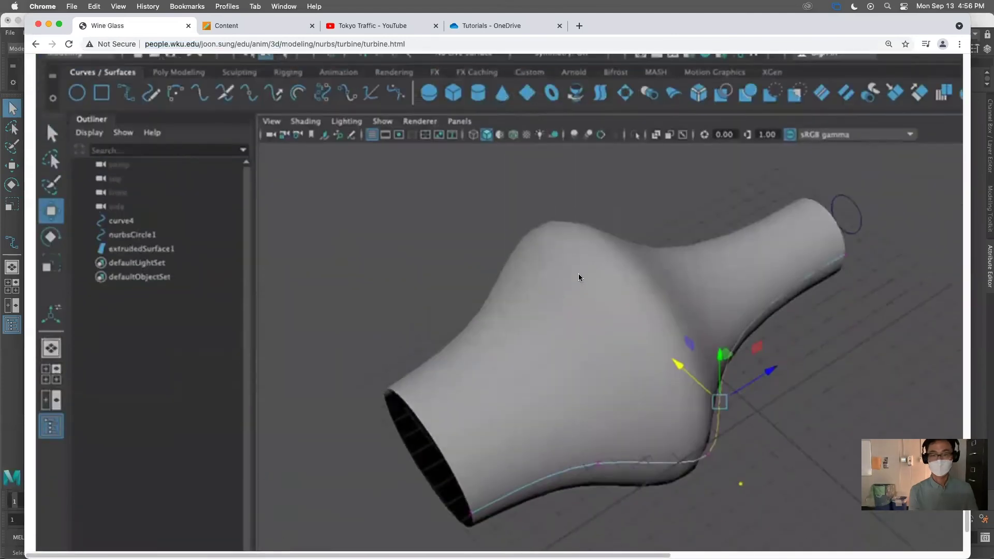
pyautogui.scroll(-5, 595, 341)
pyautogui.scroll(20, 572, 340)
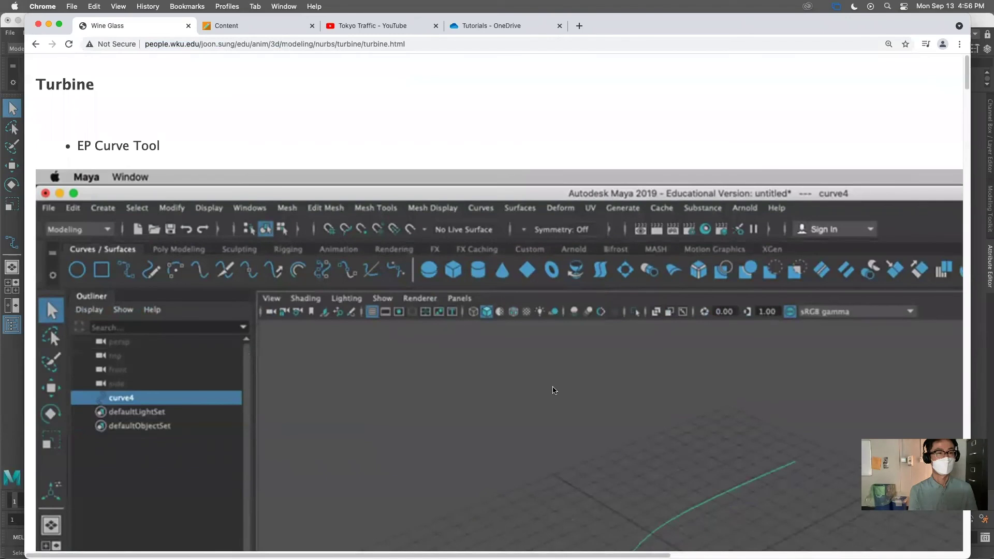
pyautogui.press('super+Tab')
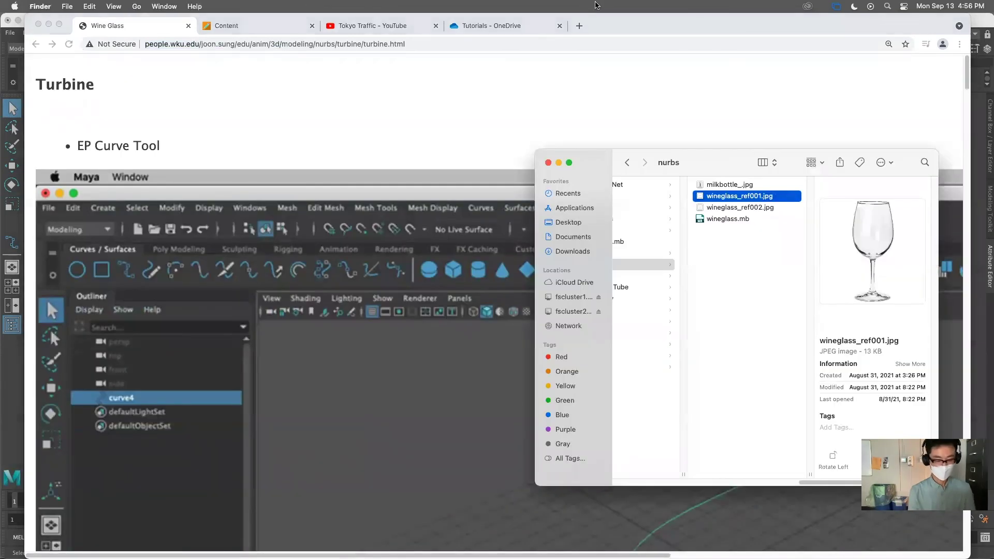
pyautogui.press('super+Tab')
pyautogui.press('super+Tab')
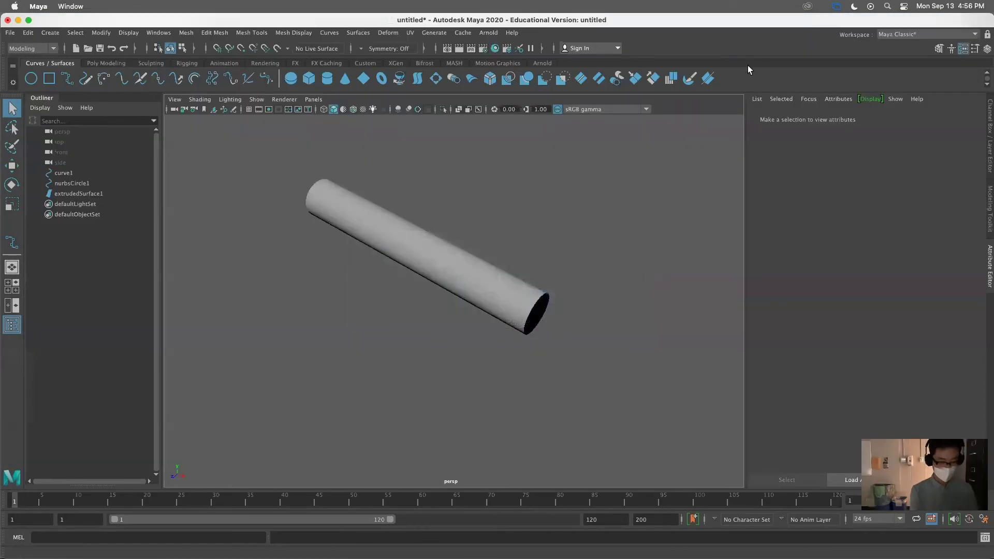
# Step: Mark an isoparm around the middle of the extruded tube and insert it into the surface
pyautogui.keyDown('alt'); pyautogui.moveTo(424, 285); pyautogui.dragTo(455, 291); pyautogui.keyUp('alt')
pyautogui.click(431, 269)
pyautogui.keyDown('alt'); pyautogui.moveTo(505, 326); pyautogui.dragTo(532, 335); pyautogui.keyUp('alt')
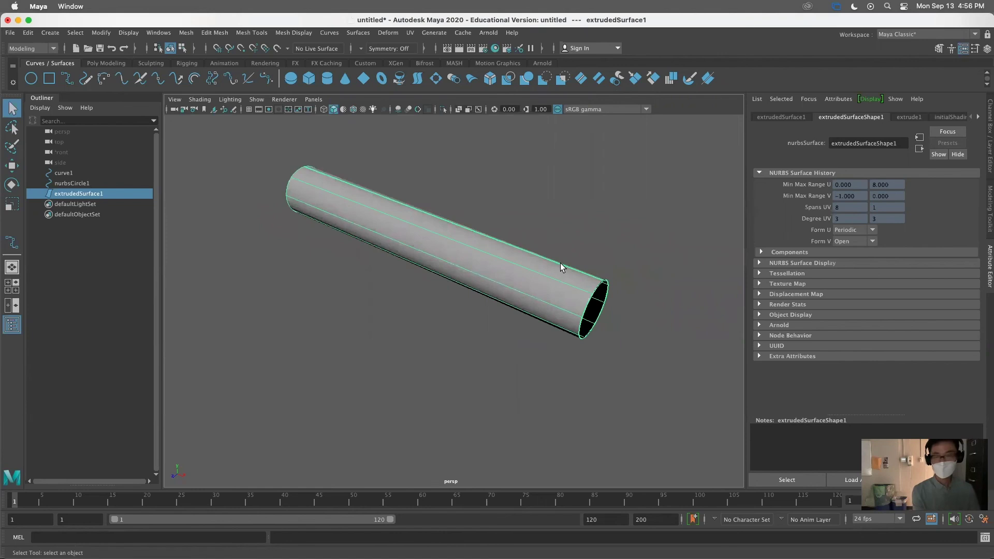
pyautogui.keyDown('alt'); pyautogui.moveTo(578, 286); pyautogui.dragTo(588, 290); pyautogui.keyUp('alt')
pyautogui.moveTo(593, 294); pyautogui.dragTo(596, 258, button='right')
pyautogui.moveTo(598, 290); pyautogui.dragTo(414, 239)
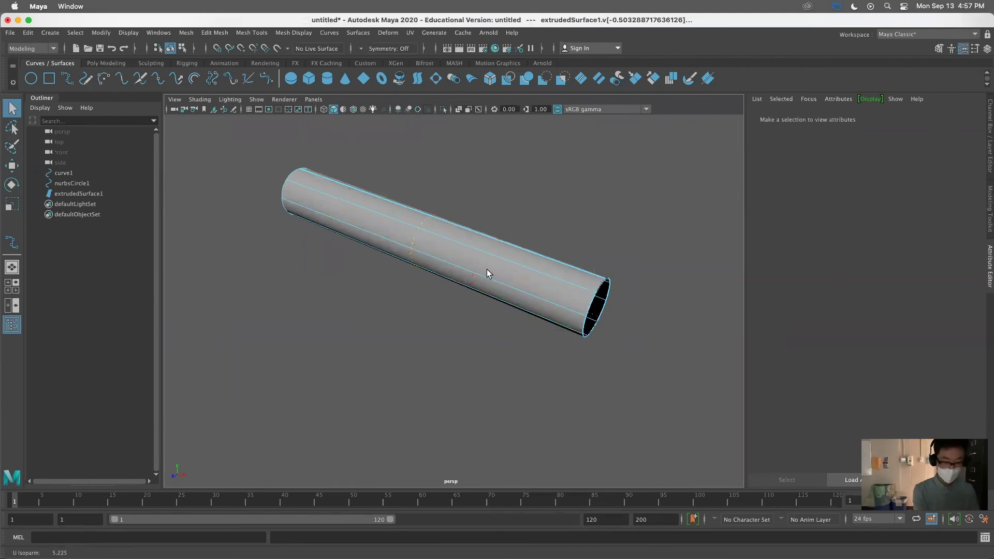
pyautogui.moveTo(449, 300)
pyautogui.keyDown('alt'); pyautogui.mouseDown()
pyautogui.moveTo(506, 296)
pyautogui.moveTo(480, 288)
pyautogui.moveTo(461, 304)
pyautogui.mouseUp(); pyautogui.keyUp('alt')
pyautogui.click(635, 78)
pyautogui.keyDown('alt'); pyautogui.moveTo(483, 244); pyautogui.dragTo(494, 241); pyautogui.keyUp('alt')
# Step: Select the isoparm around the tube's middle and try to scale it with the Scale tool
pyautogui.moveTo(421, 234); pyautogui.dragTo(417, 207, button='right')
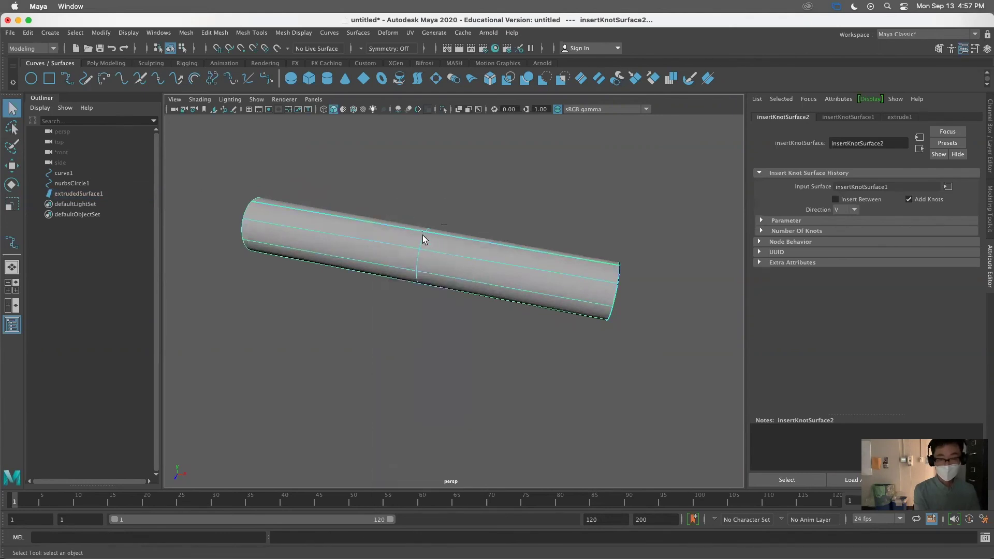
pyautogui.click(423, 239)
pyautogui.keyDown('alt'); pyautogui.moveTo(477, 281); pyautogui.dragTo(443, 280); pyautogui.keyUp('alt')
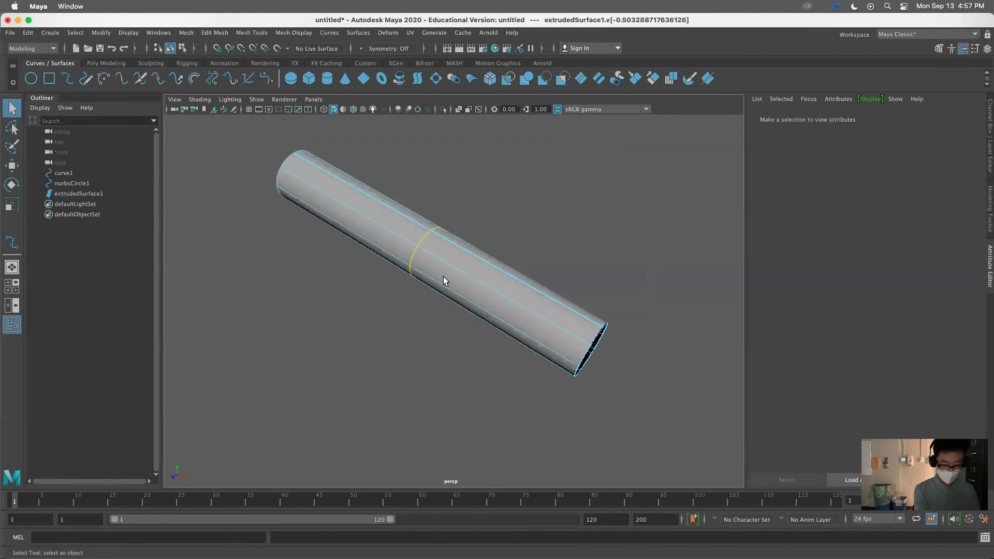
pyautogui.press('r')
pyautogui.scroll(5, 457, 257)
pyautogui.scroll(-4, 457, 257)
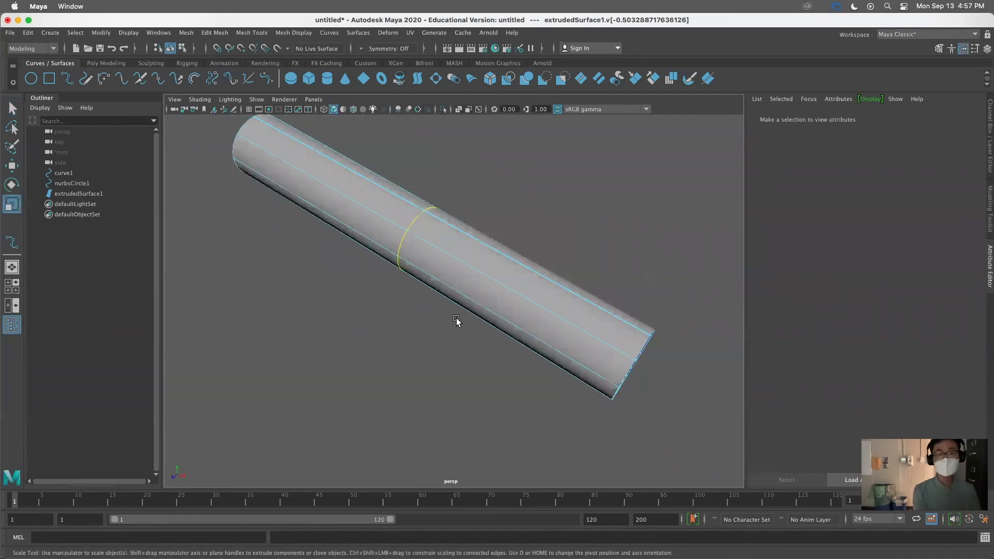
pyautogui.keyDown('alt'); pyautogui.moveTo(387, 288); pyautogui.dragTo(449, 249); pyautogui.keyUp('alt')
pyautogui.keyDown('alt'); pyautogui.moveTo(449, 249); pyautogui.dragTo(437, 250, button='middle'); pyautogui.keyUp('alt')
pyautogui.click(433, 249)
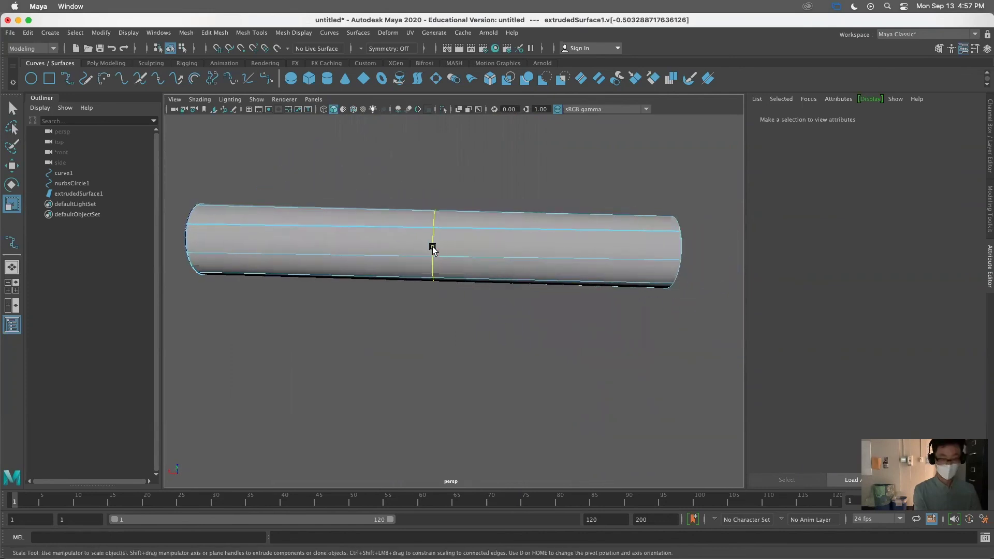
pyautogui.keyDown('alt'); pyautogui.moveTo(491, 280); pyautogui.dragTo(473, 292); pyautogui.keyUp('alt')
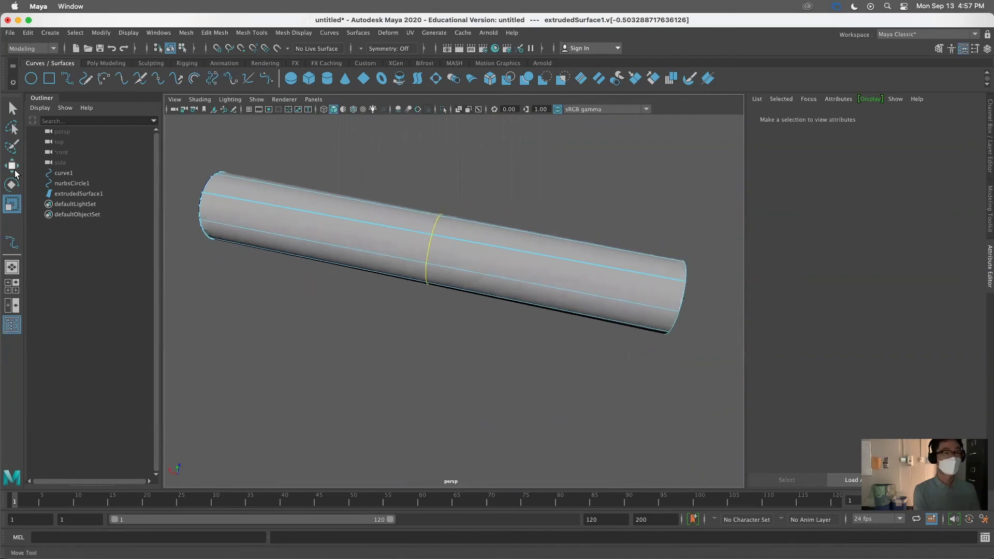
pyautogui.moveTo(438, 231); pyautogui.dragTo(460, 227, button='right')
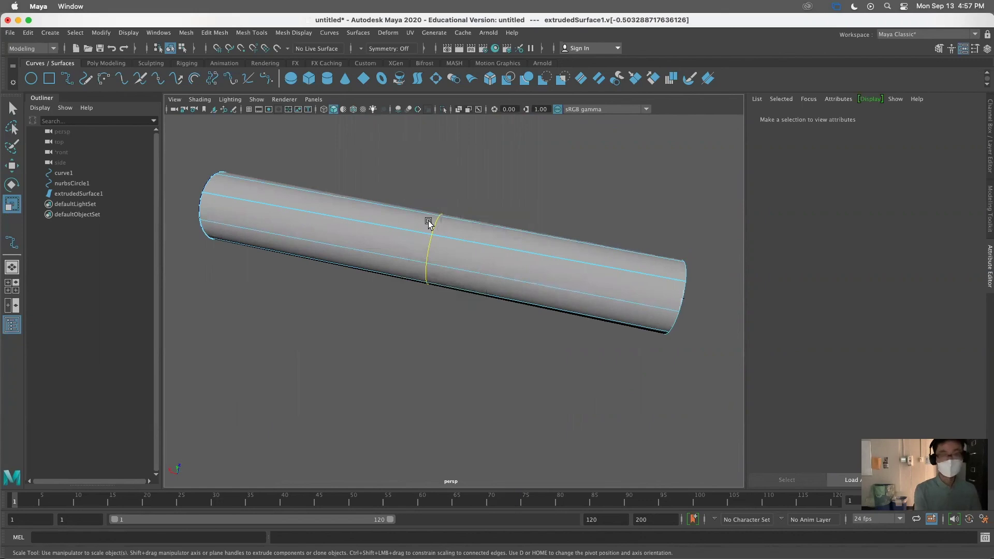
pyautogui.moveTo(436, 230); pyautogui.dragTo(388, 213)
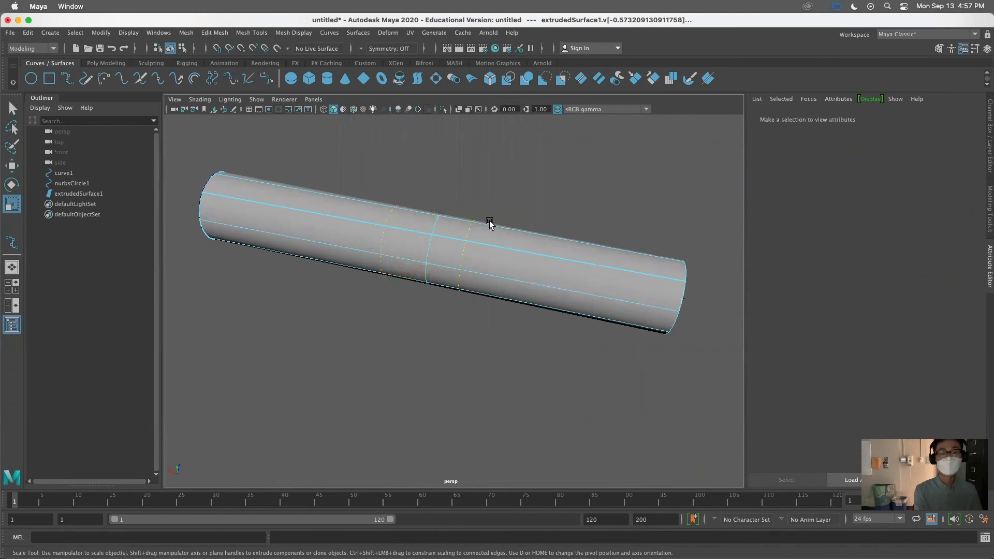
pyautogui.click(8, 109)
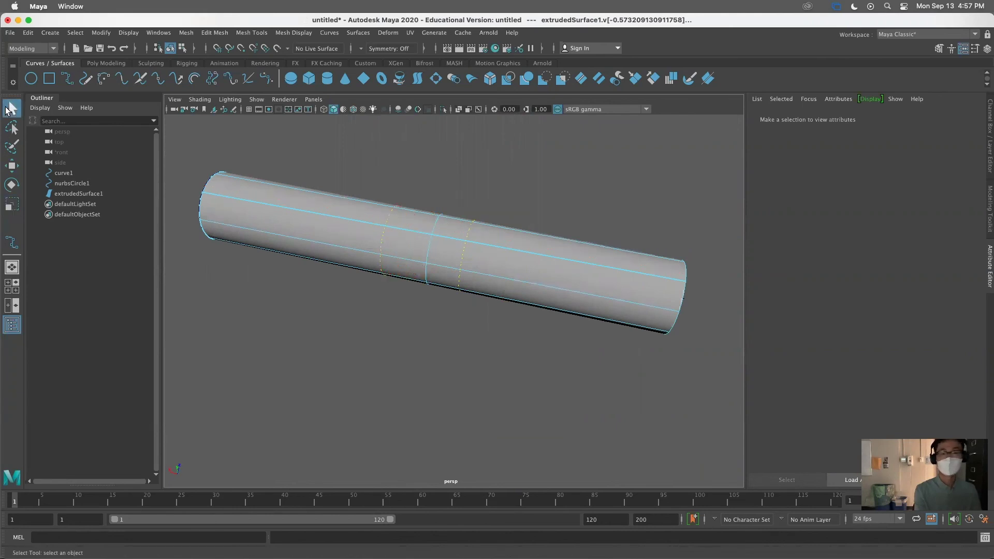
pyautogui.click(533, 190)
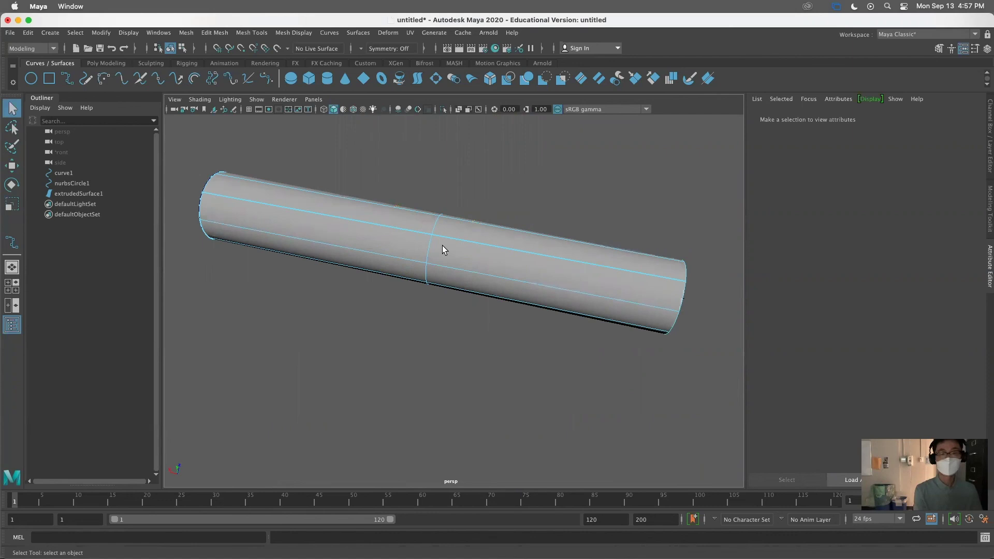
# Step: Insert two more isoparms around the tube, one on each side of the middle one
pyautogui.moveTo(428, 248); pyautogui.dragTo(474, 248)
pyautogui.keyDown('shift'); pyautogui.moveTo(380, 236); pyautogui.dragTo(382, 237); pyautogui.keyUp('shift')
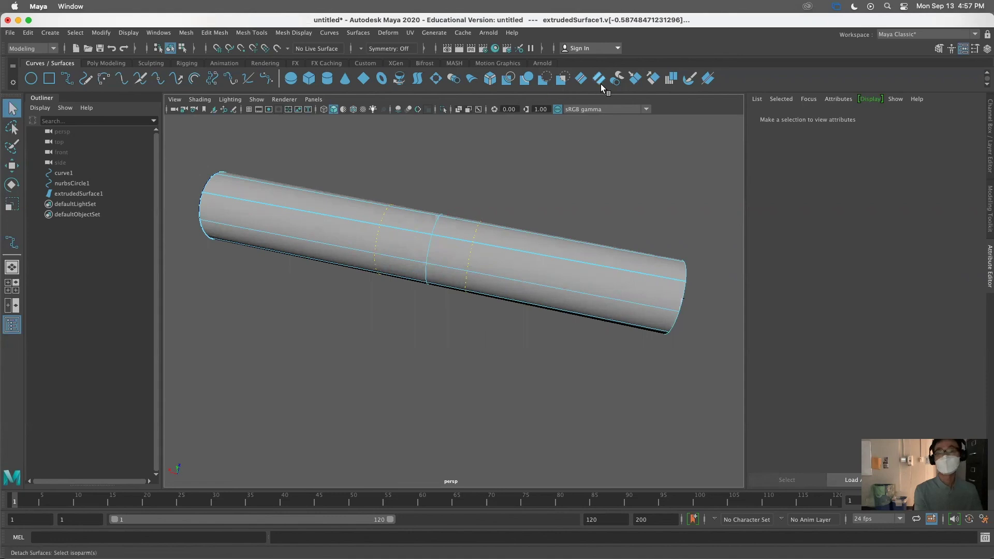
pyautogui.click(635, 78)
pyautogui.click(526, 267)
pyautogui.click(514, 262)
pyautogui.click(453, 247)
pyautogui.click(454, 249)
pyautogui.keyDown('alt'); pyautogui.moveTo(504, 247); pyautogui.dragTo(494, 275); pyautogui.keyUp('alt')
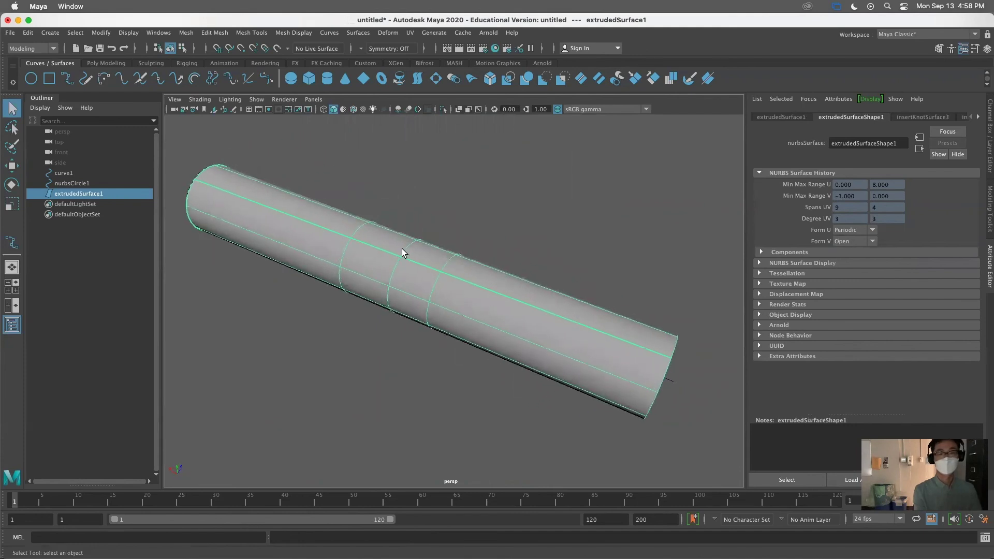
# Step: Convert the extruded NURBS surface to polygons using the Control points tessellation method
pyautogui.keyDown('alt'); pyautogui.moveTo(408, 253); pyautogui.dragTo(278, 269); pyautogui.keyUp('alt')
pyautogui.keyDown('alt'); pyautogui.moveTo(277, 269); pyautogui.dragTo(360, 272, button='right'); pyautogui.keyUp('alt')
pyautogui.keyDown('alt'); pyautogui.moveTo(449, 317); pyautogui.dragTo(340, 317, button='middle'); pyautogui.keyUp('alt')
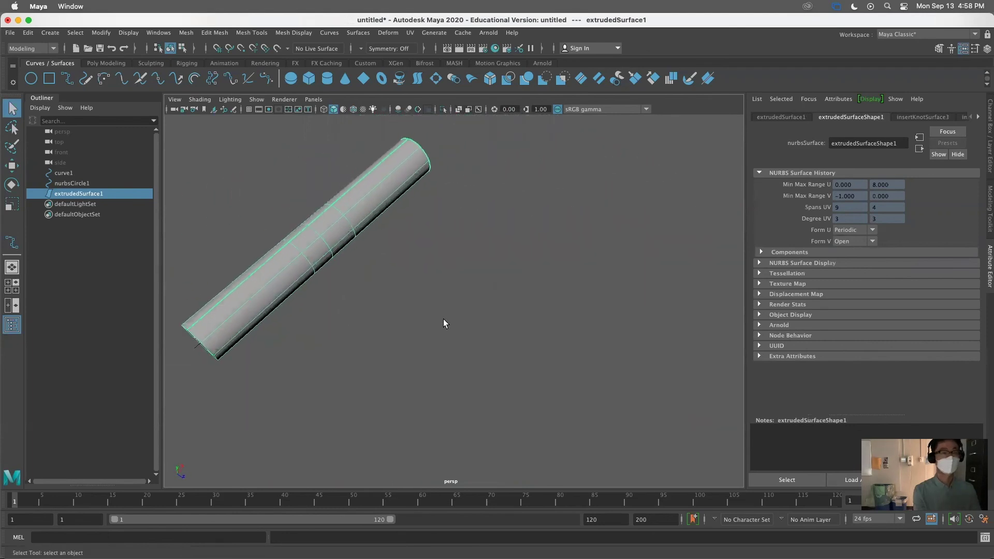
pyautogui.click(101, 34)
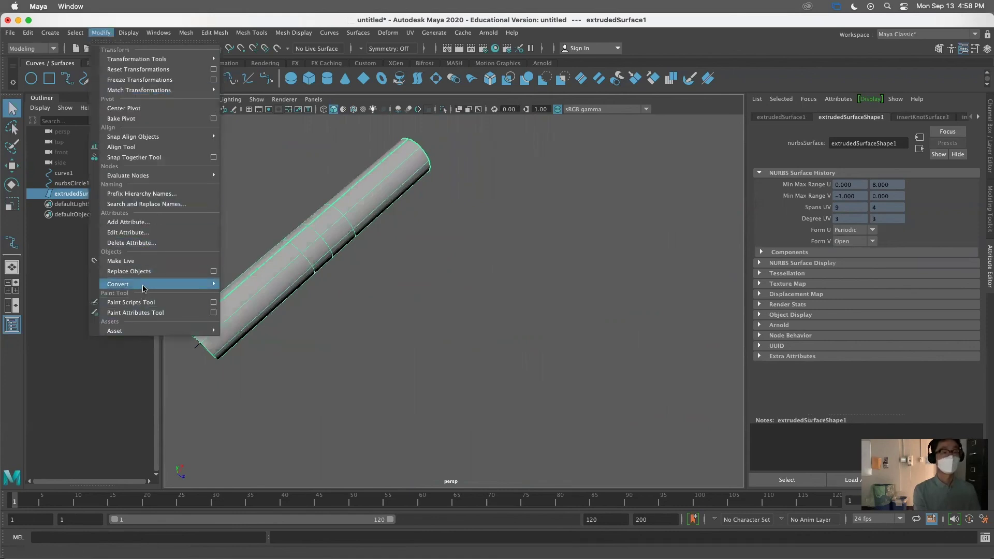
pyautogui.moveTo(138, 284)
pyautogui.click(370, 284)
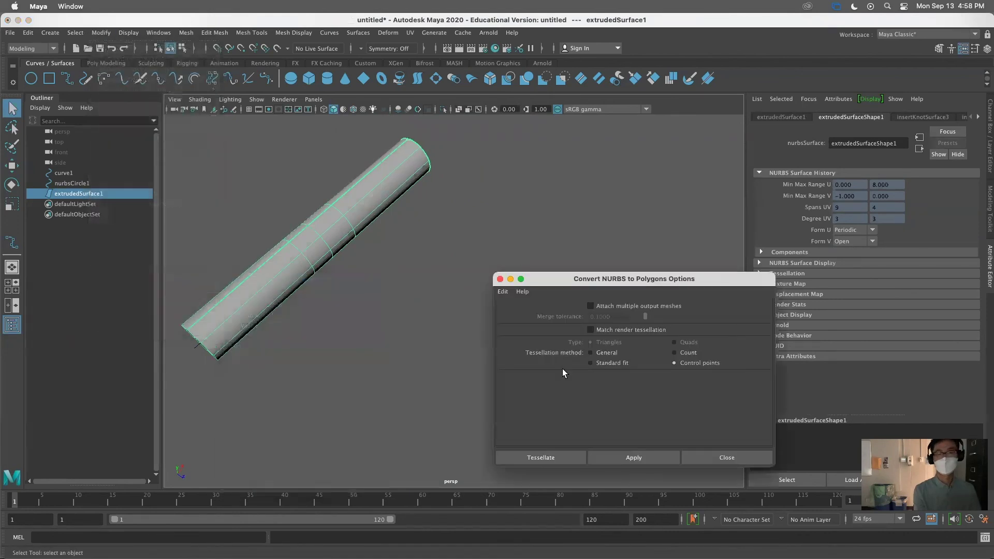
pyautogui.click(633, 458)
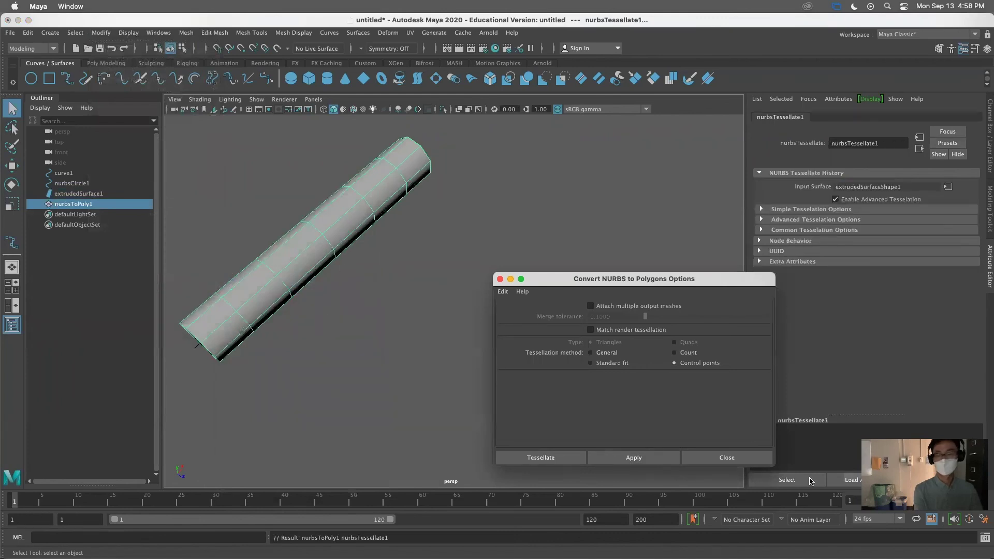
pyautogui.click(744, 456)
# Step: Move the converted polygon tube beside the original NURBS tube and display it with smooth preview
pyautogui.keyDown('alt'); pyautogui.moveTo(474, 420); pyautogui.dragTo(515, 402); pyautogui.keyUp('alt')
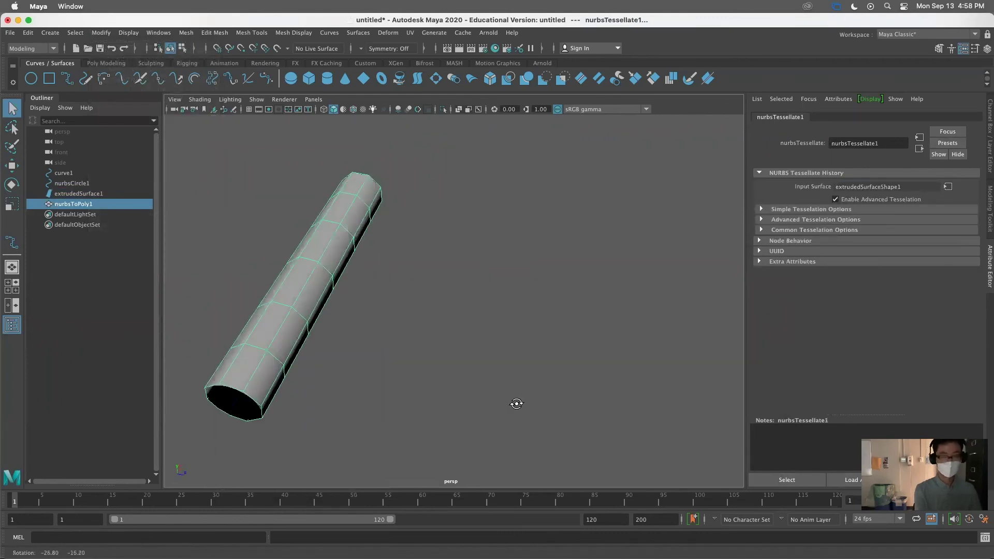
pyautogui.press('w')
pyautogui.moveTo(335, 291); pyautogui.dragTo(575, 336)
pyautogui.click(581, 347)
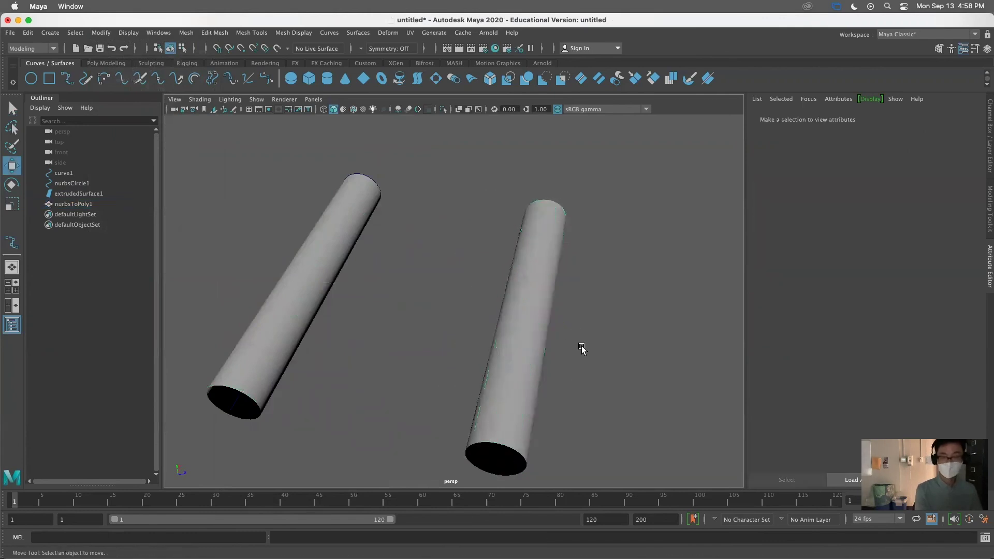
# Step: Select the edge loop around the middle of the polygon tube and scale it up into a bulge
pyautogui.keyDown('alt'); pyautogui.moveTo(571, 386); pyautogui.dragTo(467, 323); pyautogui.keyUp('alt')
pyautogui.click(467, 323)
pyautogui.moveTo(440, 263); pyautogui.dragTo(461, 293, button='right')
pyautogui.click(455, 314)
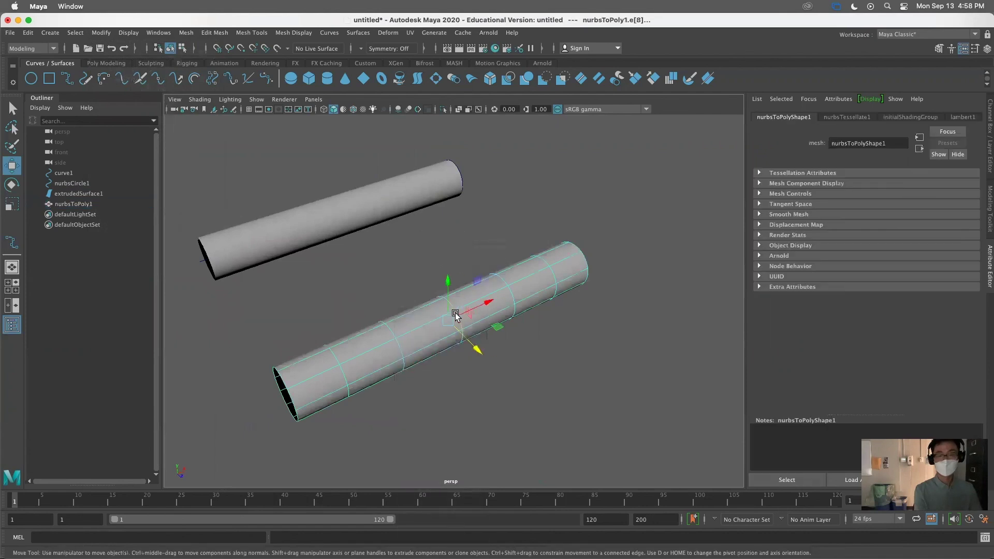
pyautogui.press('r')
pyautogui.moveTo(455, 314); pyautogui.dragTo(520, 361)
# Step: Try scaling the edges on either side of the polygon tube's bulge, and undo the changes
pyautogui.click(383, 327)
pyautogui.moveTo(393, 333); pyautogui.dragTo(412, 344)
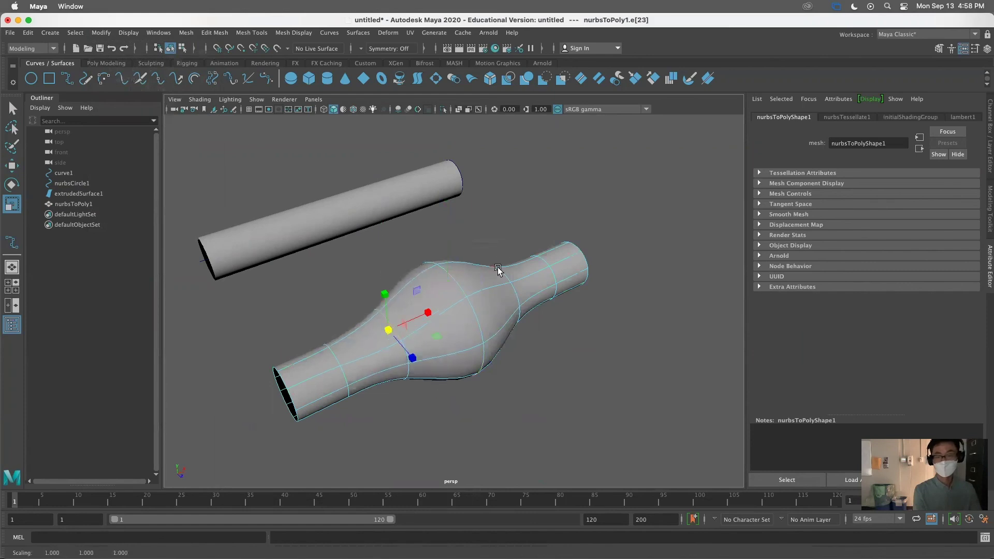
pyautogui.click(509, 279)
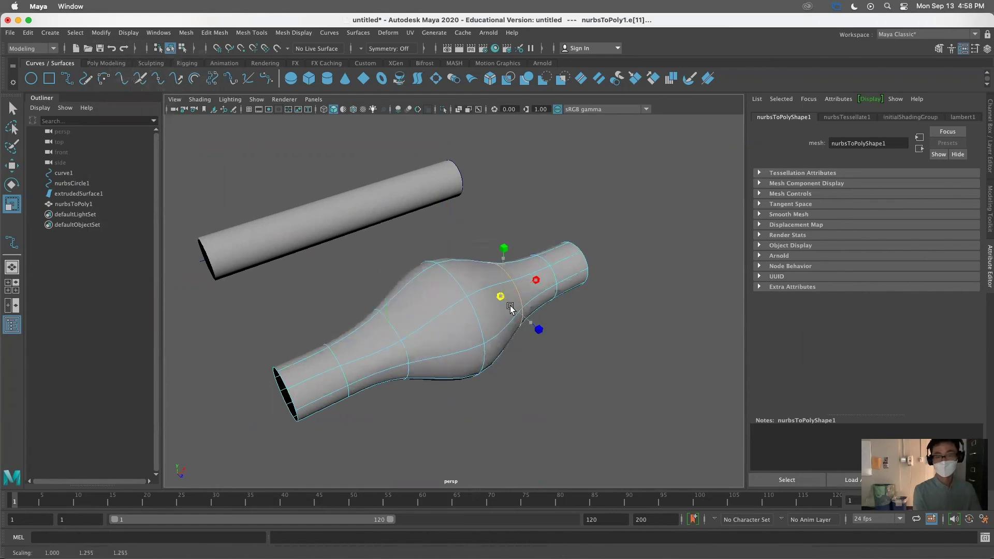
pyautogui.hotkey('ctrl', 'z')
pyautogui.hotkey('ctrl', 'z')
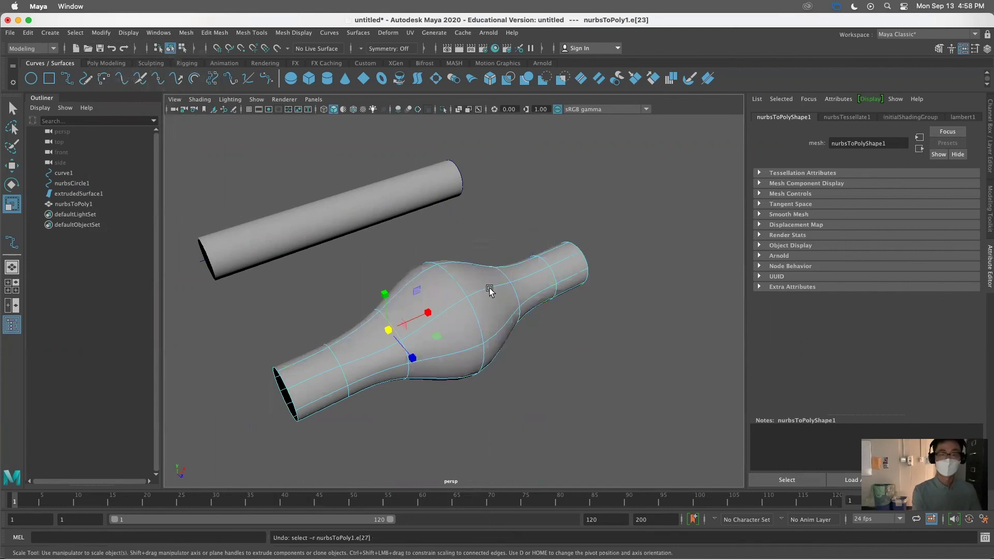
pyautogui.keyDown('alt'); pyautogui.moveTo(488, 288); pyautogui.dragTo(647, 348); pyautogui.keyUp('alt')
pyautogui.hotkey('ctrl', 'z')
# Step: Return the bulged polygon tube to object selection and open the Modeling Toolkit
pyautogui.keyDown('alt'); pyautogui.moveTo(647, 348); pyautogui.dragTo(559, 271, button='right'); pyautogui.keyUp('alt')
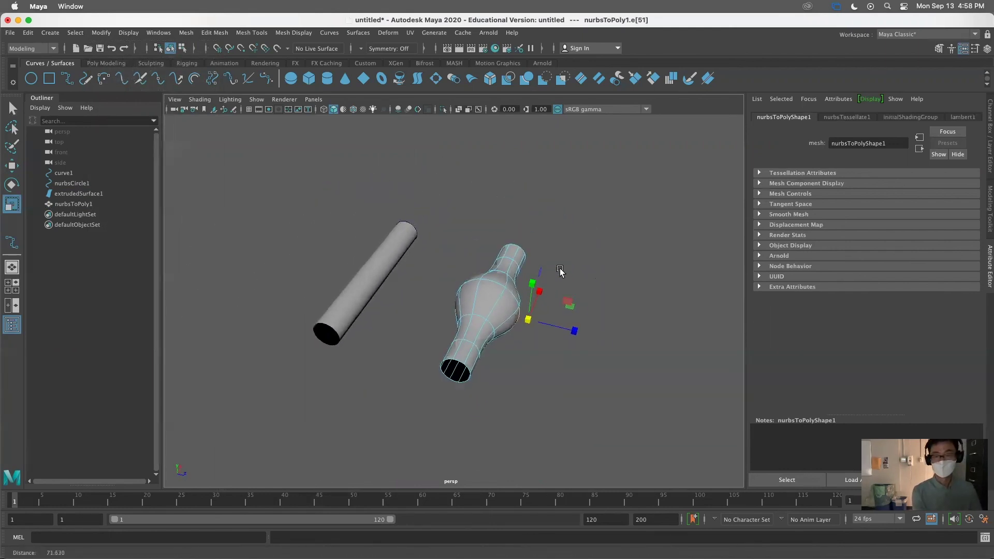
pyautogui.click(590, 324)
pyautogui.keyDown('alt'); pyautogui.moveTo(590, 324); pyautogui.dragTo(678, 359, button='right'); pyautogui.keyUp('alt')
pyautogui.keyDown('alt'); pyautogui.moveTo(678, 359); pyautogui.dragTo(459, 266); pyautogui.keyUp('alt')
pyautogui.moveTo(459, 266); pyautogui.dragTo(491, 218, button='right')
pyautogui.click(986, 217)
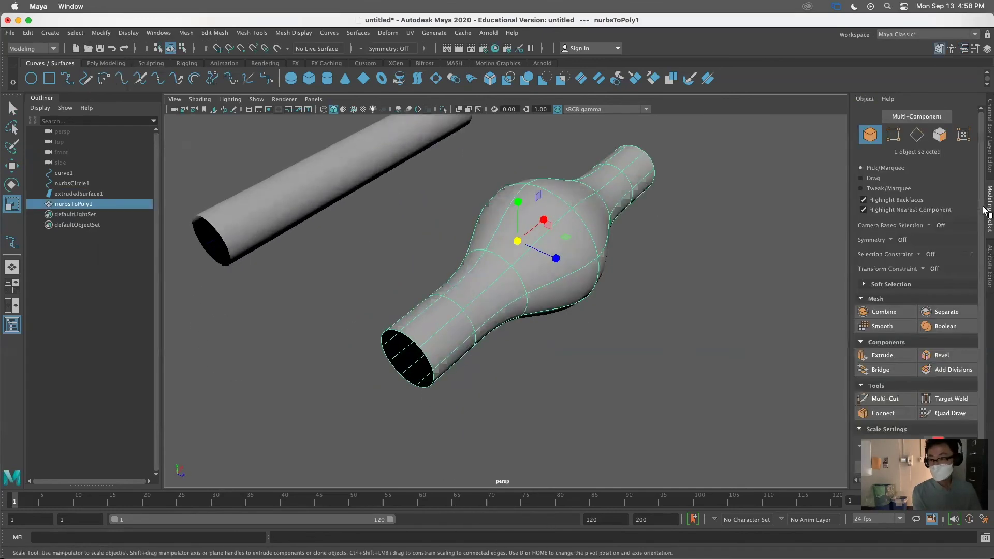
# Step: Extrude all faces of the bulged polygon tube to give its walls thickness, and return it to object selection
pyautogui.click(882, 355)
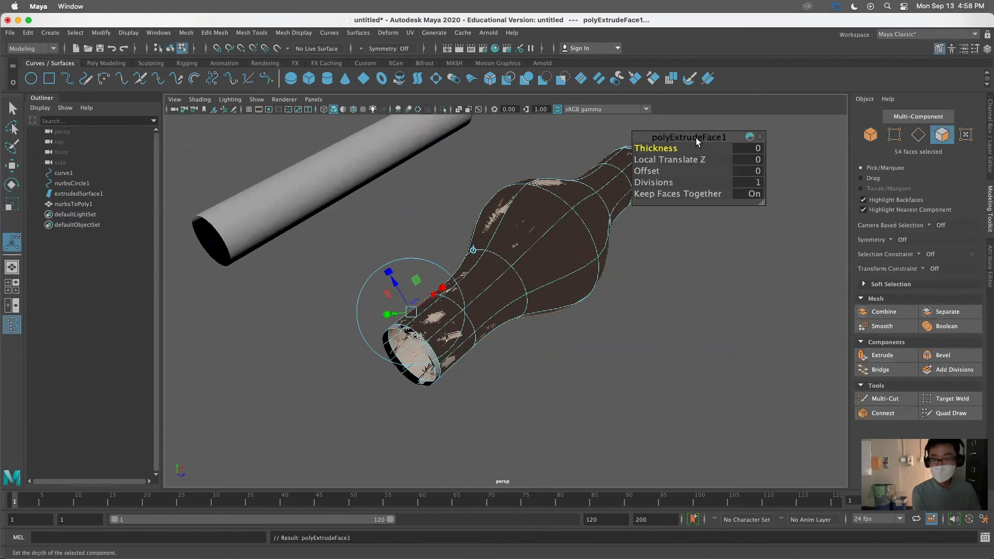
pyautogui.moveTo(672, 138); pyautogui.dragTo(606, 334)
pyautogui.press('q')
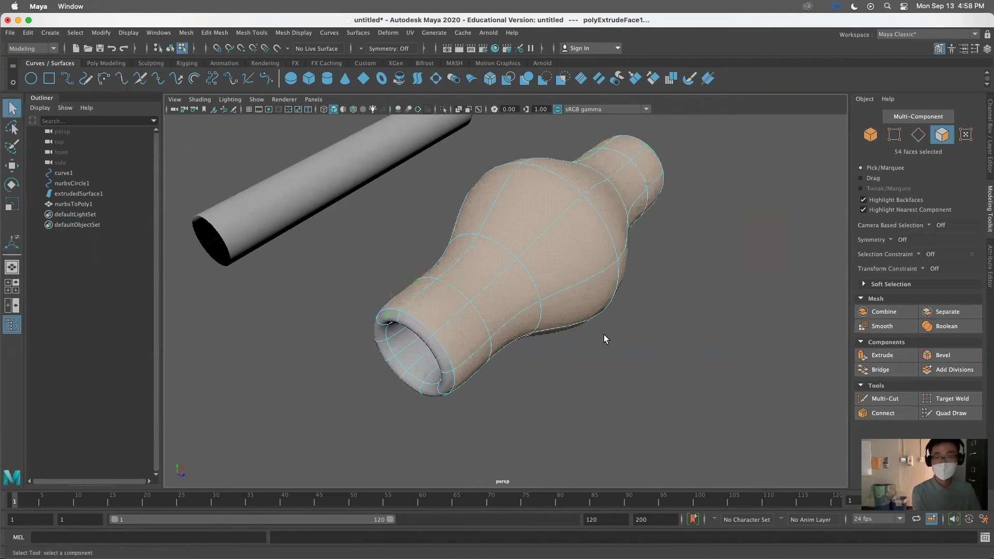
pyautogui.click(604, 334)
pyautogui.moveTo(563, 255); pyautogui.dragTo(573, 237, button='right')
pyautogui.keyDown('alt'); pyautogui.moveTo(487, 336); pyautogui.dragTo(477, 295); pyautogui.keyUp('alt')
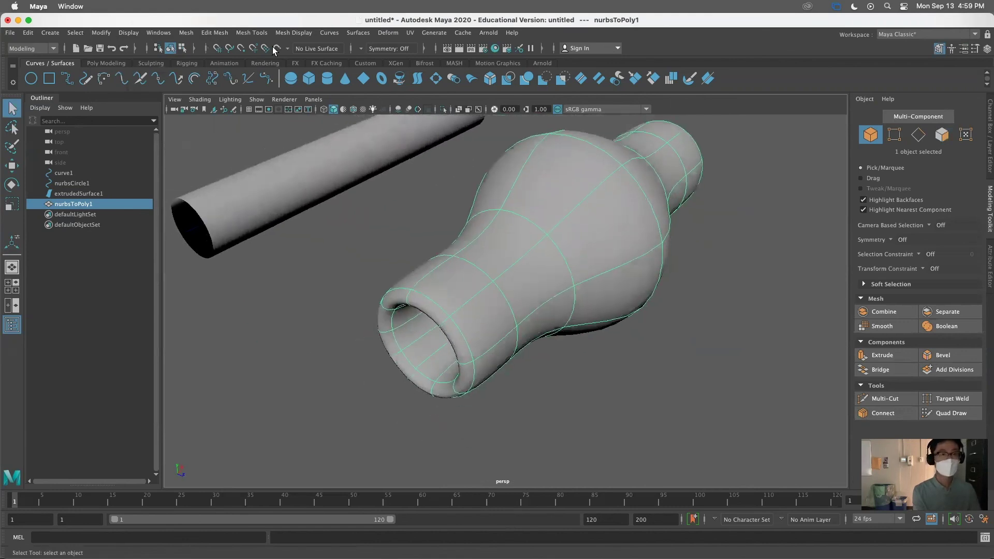
# Step: Insert edge loops close to the rims at both ends of the polygon tube with smooth preview off
pyautogui.click(257, 35)
pyautogui.click(280, 112)
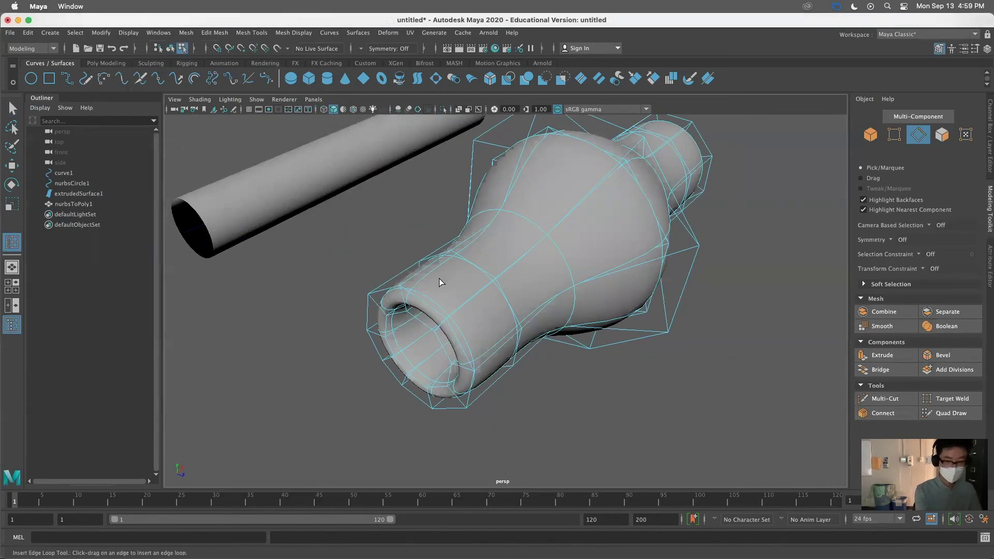
pyautogui.press('1')
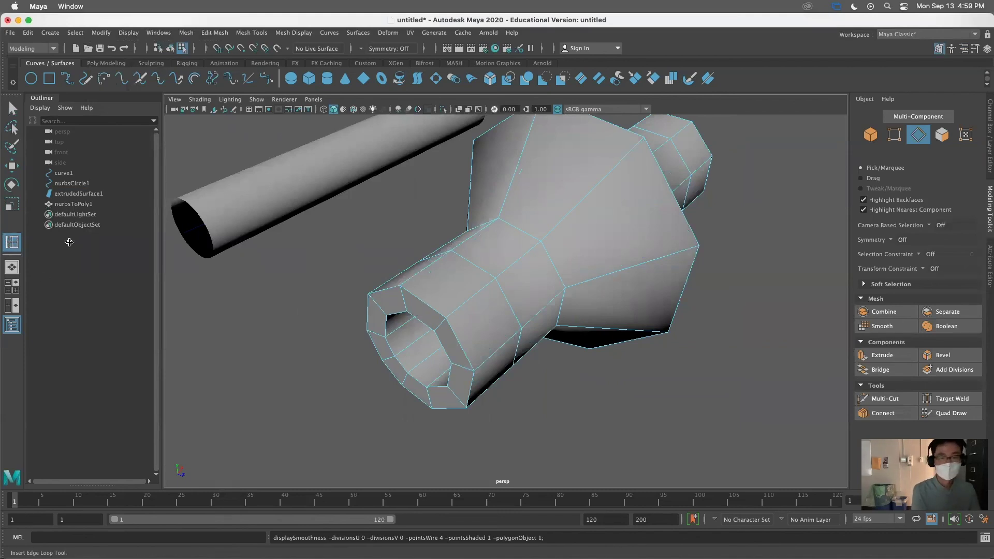
pyautogui.moveTo(403, 299); pyautogui.dragTo(404, 285)
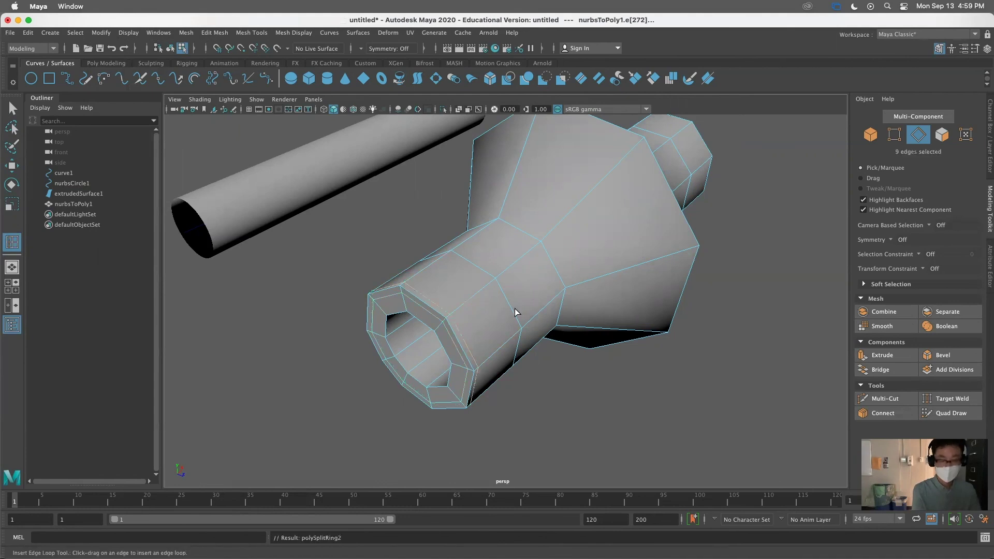
pyautogui.keyDown('alt'); pyautogui.moveTo(553, 325); pyautogui.dragTo(428, 308); pyautogui.keyUp('alt')
pyautogui.moveTo(480, 217); pyautogui.dragTo(482, 218)
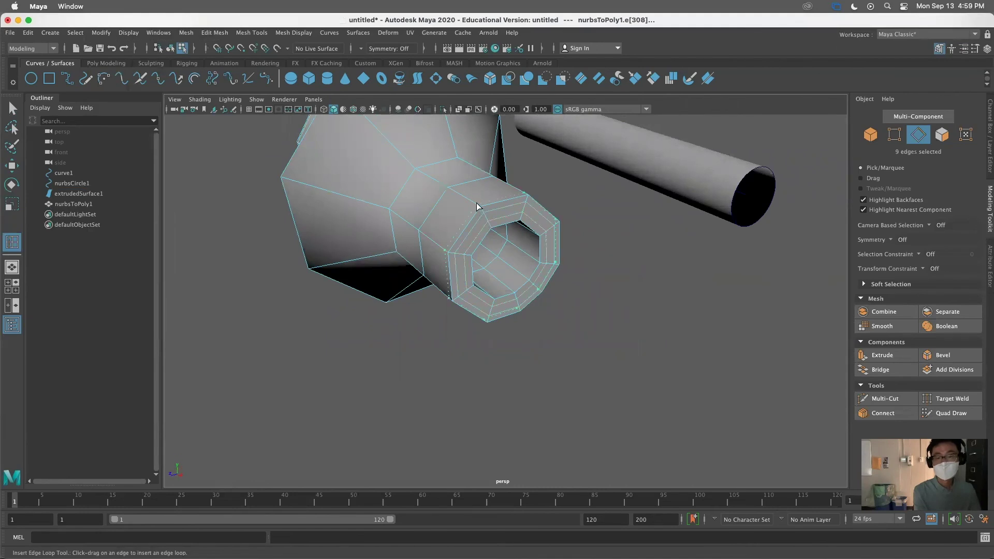
pyautogui.click(476, 207)
# Step: Leave the Insert Edge Loop tool and display the polygon tube with smooth preview, bringing its open end into close view
pyautogui.press('q')
pyautogui.moveTo(393, 263); pyautogui.dragTo(341, 371, button='right')
pyautogui.keyDown('alt'); pyautogui.moveTo(467, 376); pyautogui.dragTo(570, 405); pyautogui.keyUp('alt')
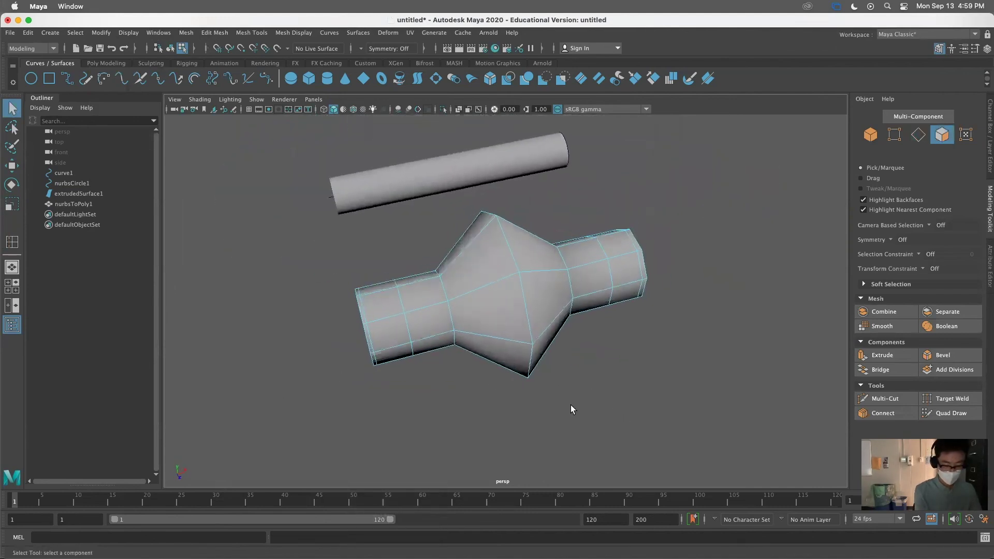
pyautogui.press('3')
pyautogui.keyDown('alt'); pyautogui.moveTo(363, 336); pyautogui.dragTo(412, 335); pyautogui.keyUp('alt')
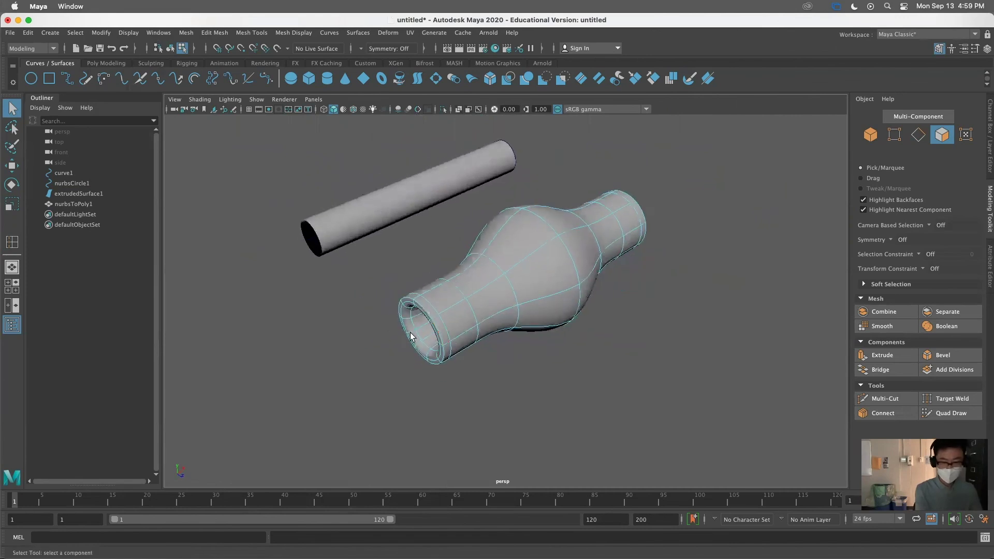
pyautogui.keyDown('alt'); pyautogui.moveTo(413, 335); pyautogui.dragTo(622, 361, button='right'); pyautogui.keyUp('alt')
pyautogui.keyDown('alt'); pyautogui.moveTo(435, 344); pyautogui.dragTo(515, 374); pyautogui.keyUp('alt')
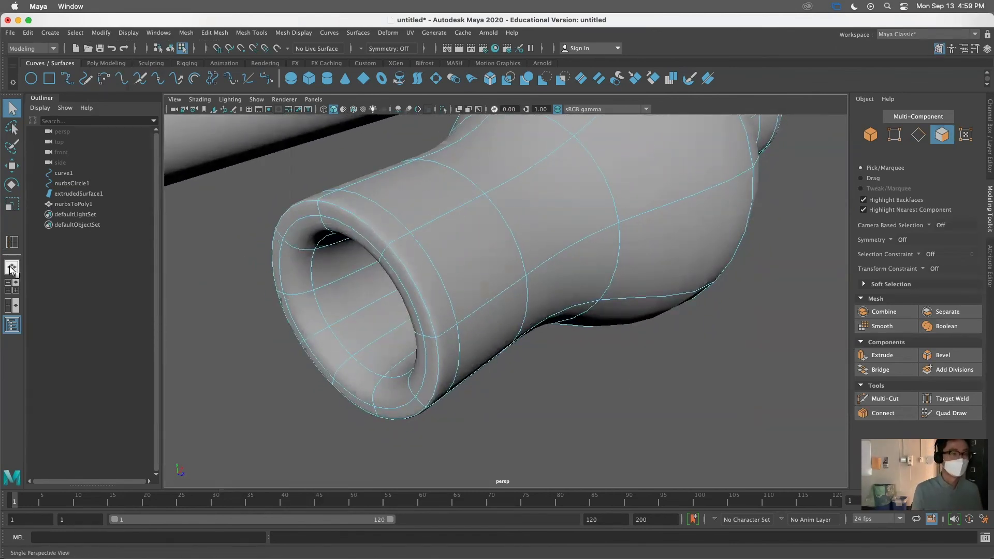
# Step: Insert another edge loop at the rim of the polygon tube's near opening, and return to object selection with nothing selected
pyautogui.click(12, 241)
pyautogui.moveTo(293, 252); pyautogui.dragTo(303, 264)
pyautogui.press('q')
pyautogui.moveTo(421, 253); pyautogui.dragTo(469, 239, button='right')
pyautogui.click(243, 315)
pyautogui.scroll(-10, 347, 340)
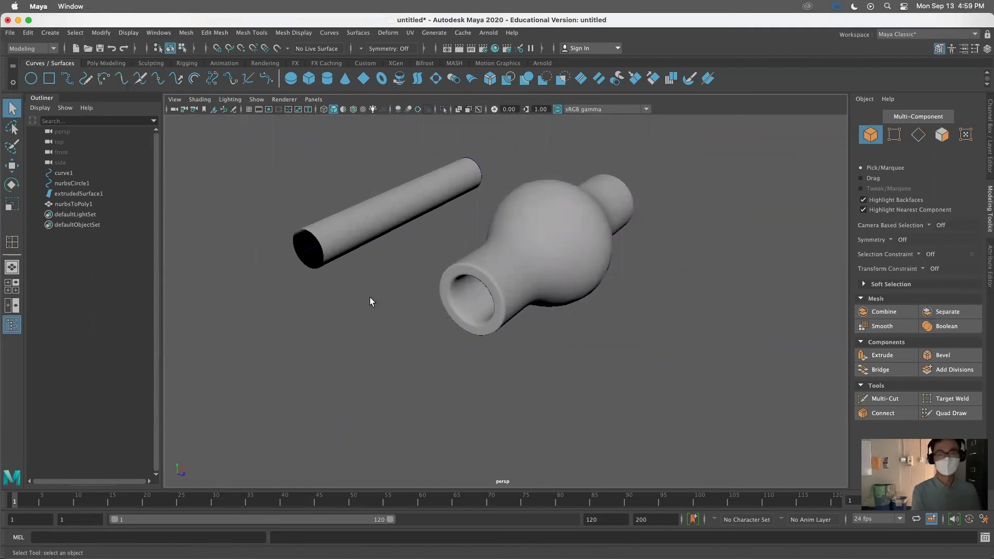
# Step: Move the original NURBS tube away from its path curve and profile circle
pyautogui.click(315, 253)
pyautogui.moveTo(288, 268)
pyautogui.keyDown('alt'); pyautogui.mouseDown()
pyautogui.moveTo(348, 290)
pyautogui.moveTo(290, 269)
pyautogui.mouseUp(); pyautogui.keyUp('alt')
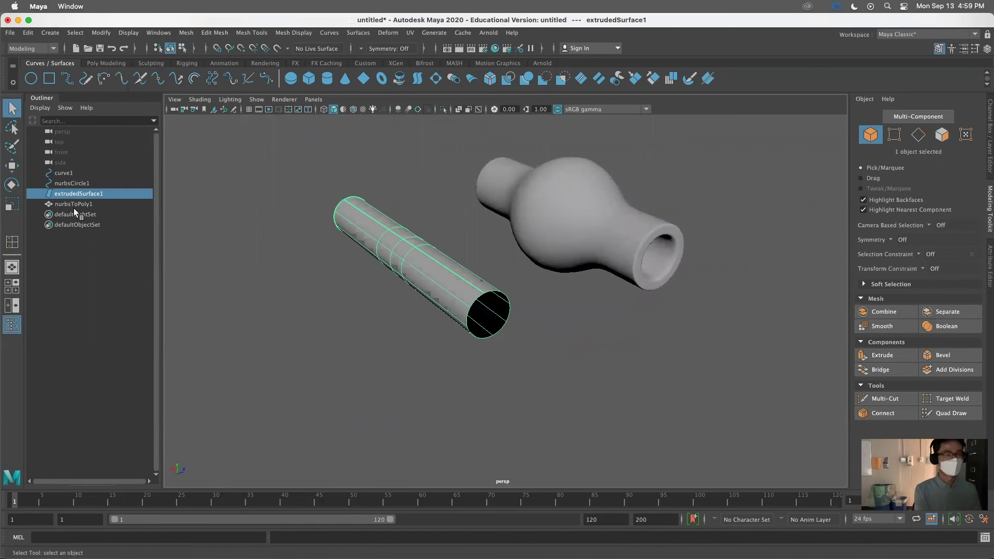
pyautogui.press('w')
pyautogui.moveTo(416, 256)
pyautogui.mouseDown()
pyautogui.moveTo(301, 311)
pyautogui.moveTo(403, 259)
pyautogui.mouseUp()
pyautogui.click(519, 400)
pyautogui.click(402, 263)
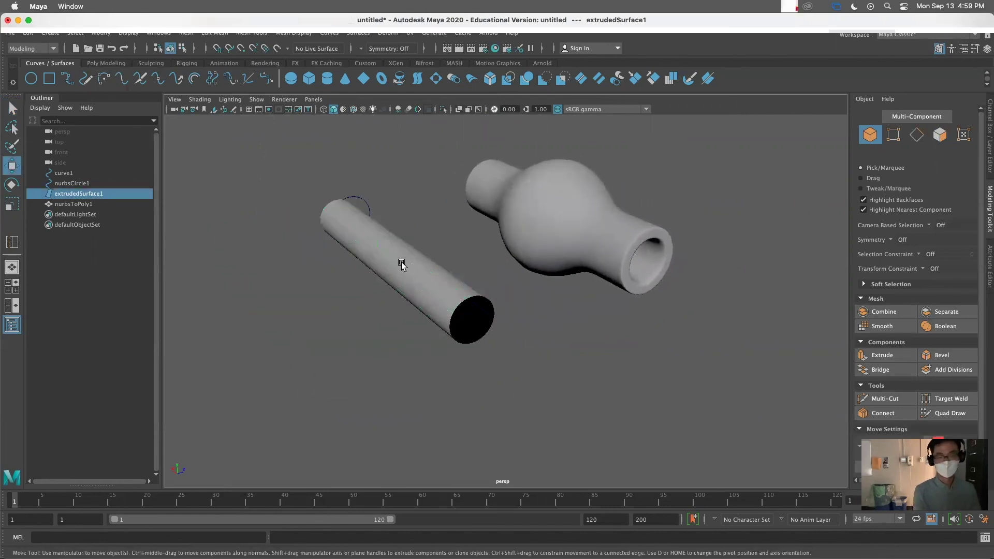
pyautogui.keyDown('alt'); pyautogui.moveTo(344, 271); pyautogui.dragTo(548, 280); pyautogui.keyUp('alt')
pyautogui.moveTo(619, 230); pyautogui.dragTo(692, 240)
pyautogui.click(582, 351)
# Step: Delete the polygon tube and the extruded NURBS tube, keeping only the path curve and profile circle
pyautogui.click(496, 228)
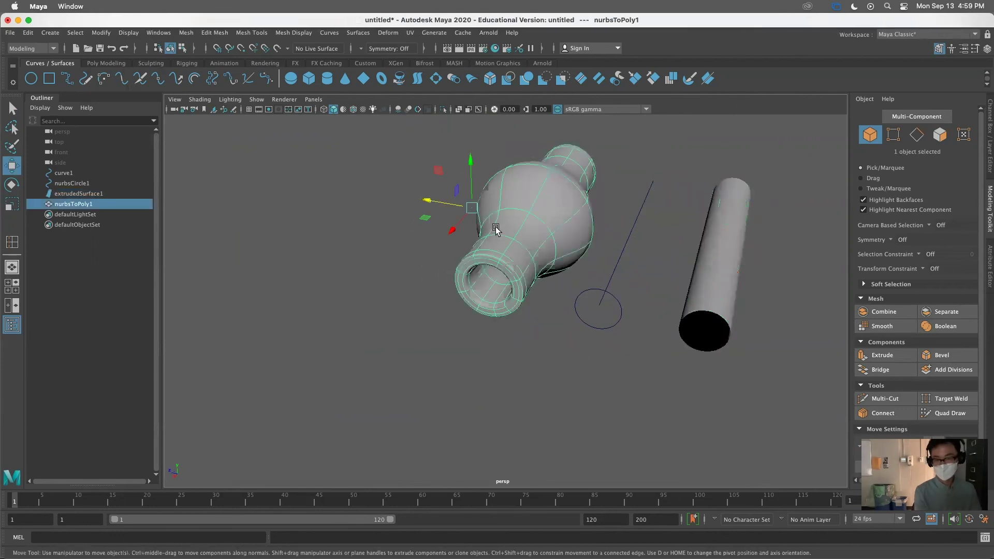
pyautogui.press('Delete')
pyautogui.keyDown('alt'); pyautogui.moveTo(595, 264); pyautogui.dragTo(541, 328); pyautogui.keyUp('alt')
pyautogui.click(629, 261)
pyautogui.hotkey('ctrl', 'h')
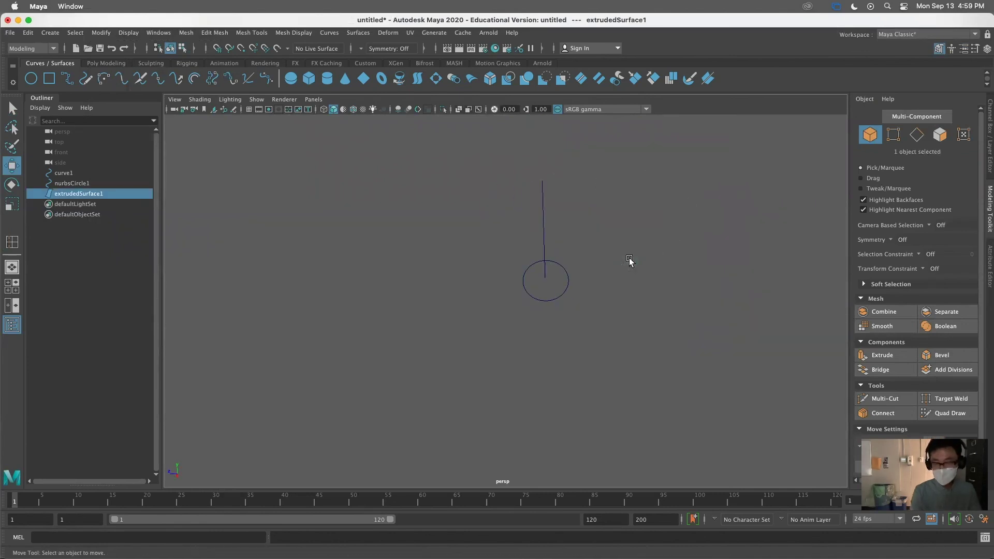
pyautogui.press('Delete')
# Step: Select the profile circle and display its control vertices in the side view
pyautogui.click(563, 294)
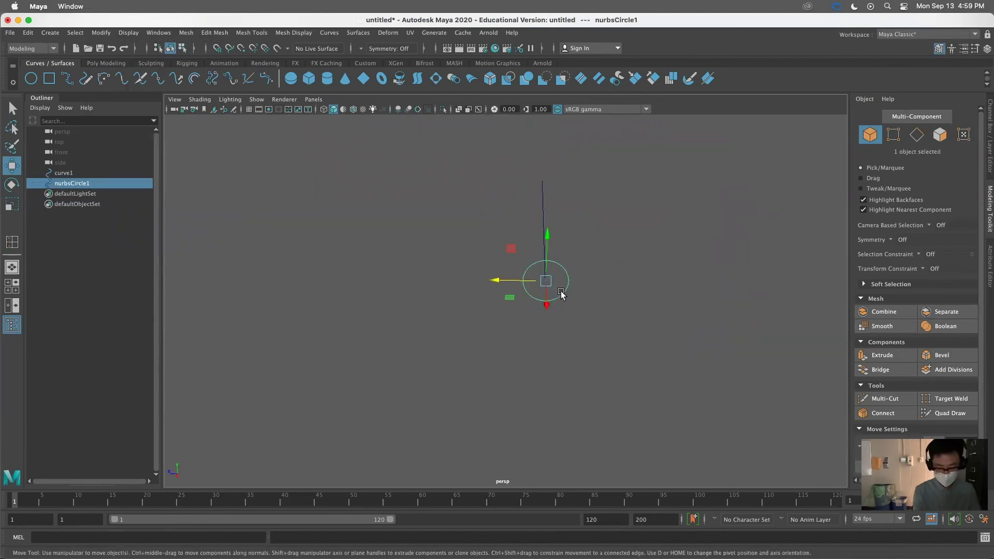
pyautogui.press('space')
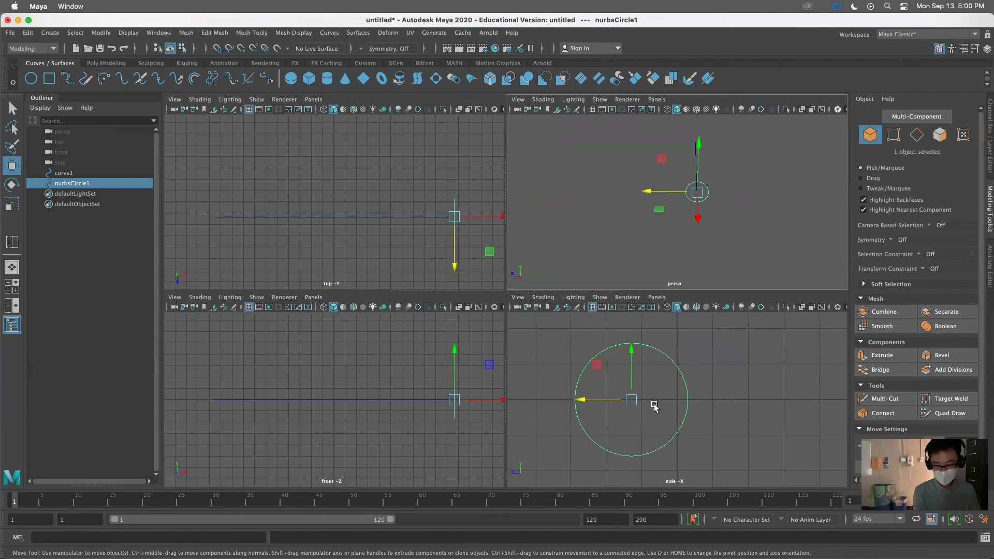
pyautogui.press('space')
pyautogui.moveTo(492, 273); pyautogui.dragTo(410, 270, button='right')
pyautogui.scroll(2, 474, 337)
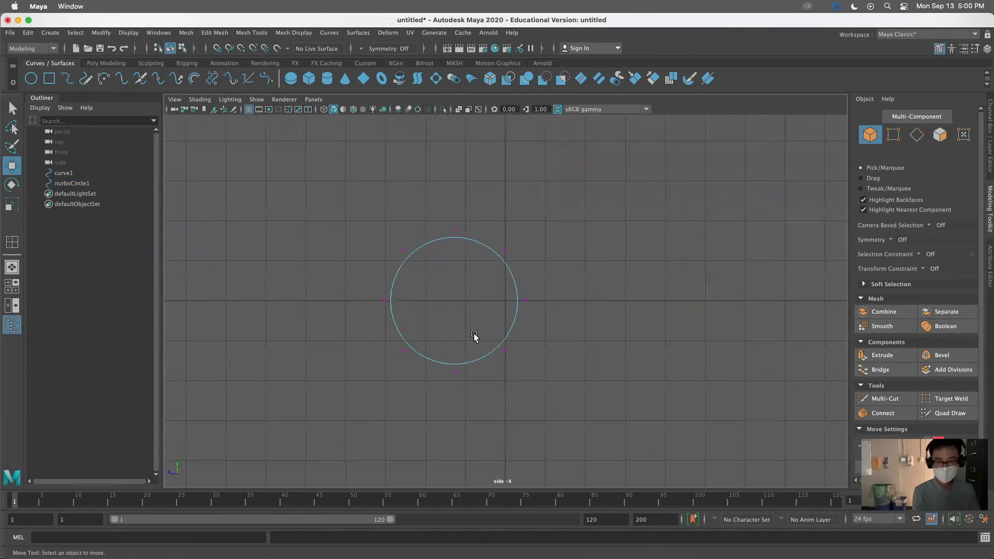
pyautogui.scroll(1, 384, 332)
# Step: Scale the circle's four horizontal and vertical extreme control vertices inward together to form a rounded square profile
pyautogui.moveTo(355, 287); pyautogui.dragTo(381, 315)
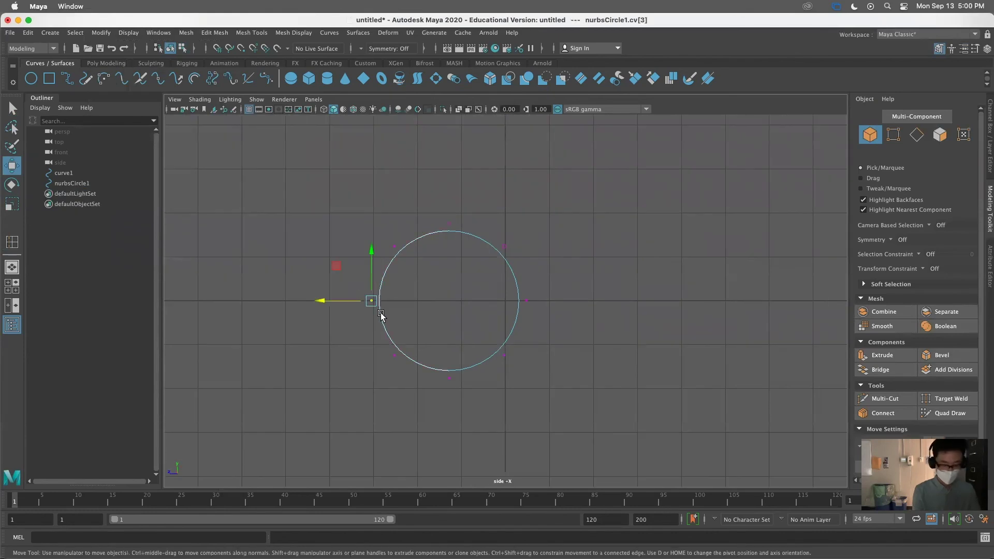
pyautogui.keyDown('shift'); pyautogui.moveTo(549, 295); pyautogui.dragTo(505, 313); pyautogui.keyUp('shift')
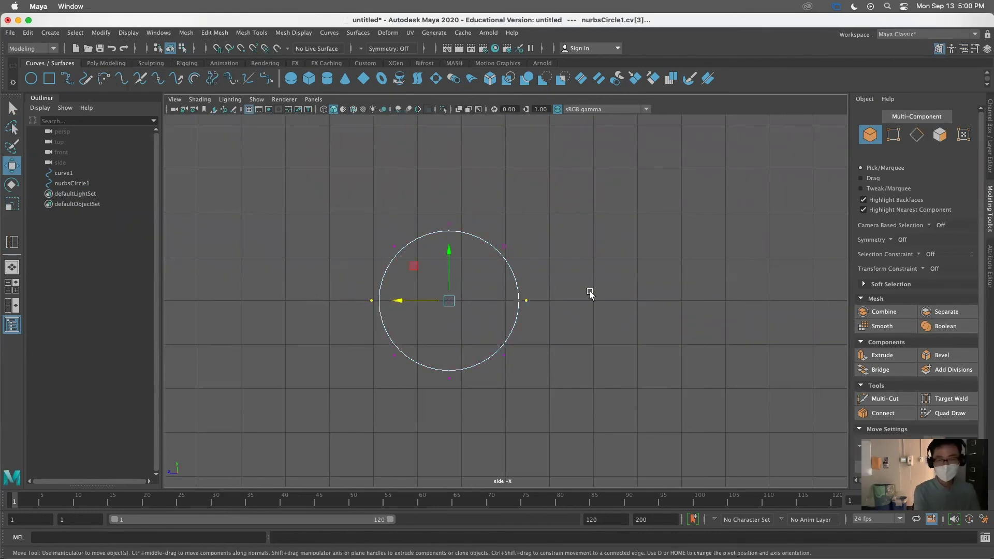
pyautogui.keyDown('shift'); pyautogui.moveTo(440, 213); pyautogui.dragTo(461, 264); pyautogui.keyUp('shift')
pyautogui.keyDown('shift'); pyautogui.moveTo(477, 424); pyautogui.dragTo(476, 424); pyautogui.keyUp('shift')
pyautogui.press('r')
pyautogui.moveTo(449, 299); pyautogui.dragTo(409, 330)
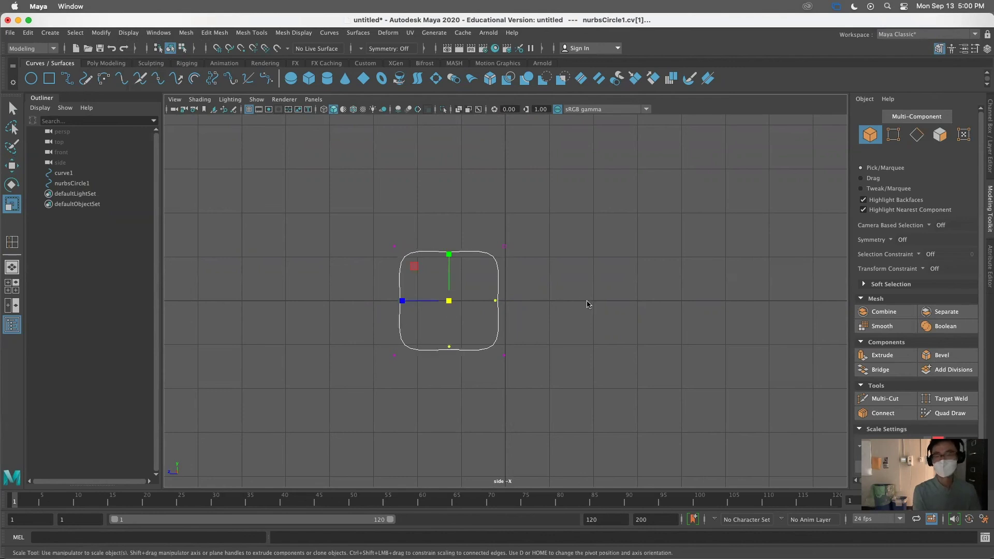
# Step: Return to the perspective view and extrude the rounded square profile along the straight path curve
pyautogui.press('space')
pyautogui.press('space')
pyautogui.keyDown('alt'); pyautogui.moveTo(528, 331); pyautogui.dragTo(627, 357); pyautogui.keyUp('alt')
pyautogui.press('q')
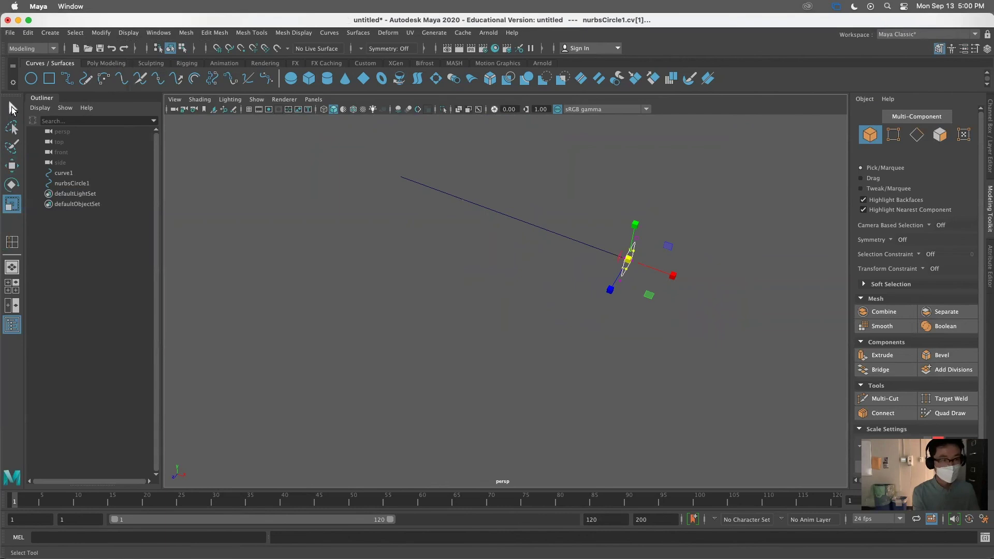
pyautogui.click(662, 301)
pyautogui.moveTo(629, 250); pyautogui.dragTo(654, 237, button='right')
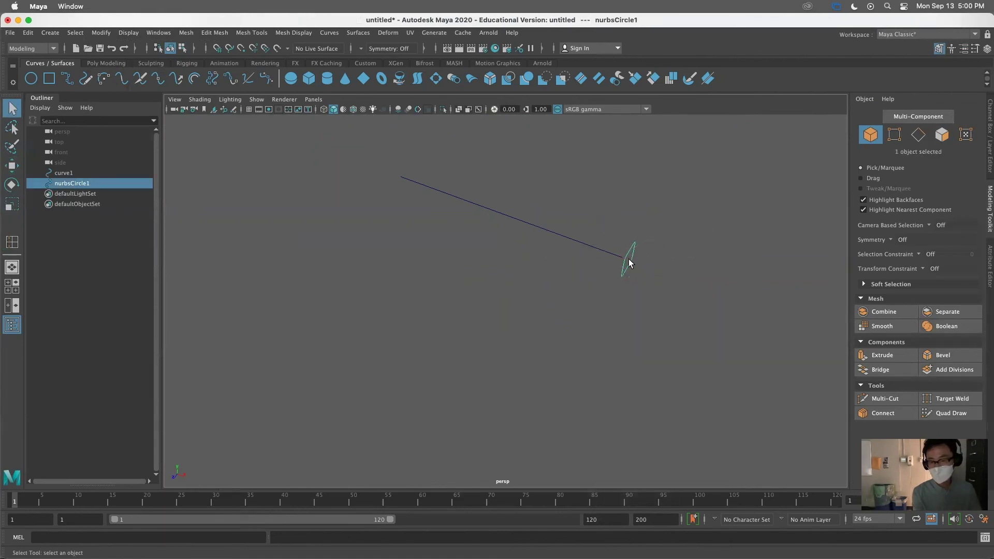
pyautogui.keyDown('shift'); pyautogui.click(602, 250); pyautogui.keyUp('shift')
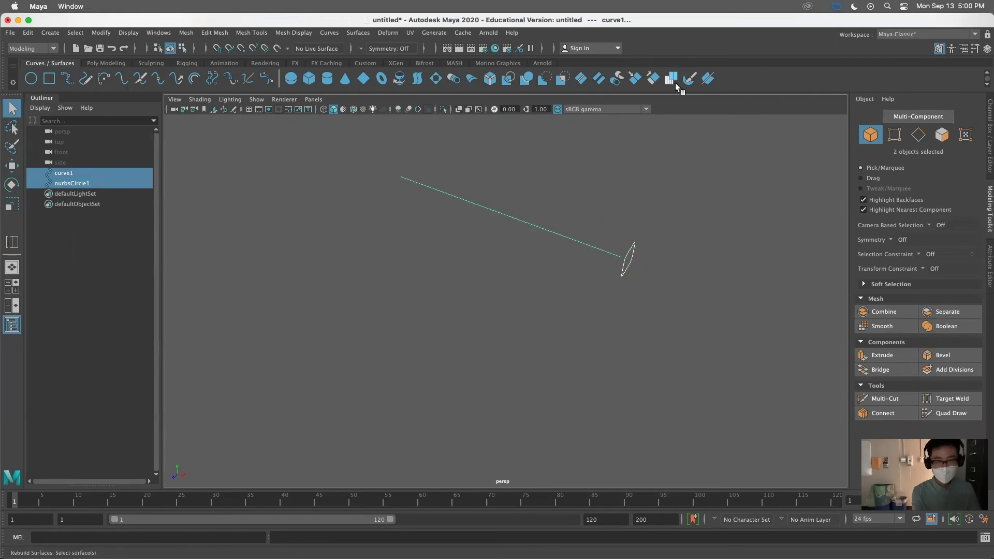
pyautogui.click(455, 83)
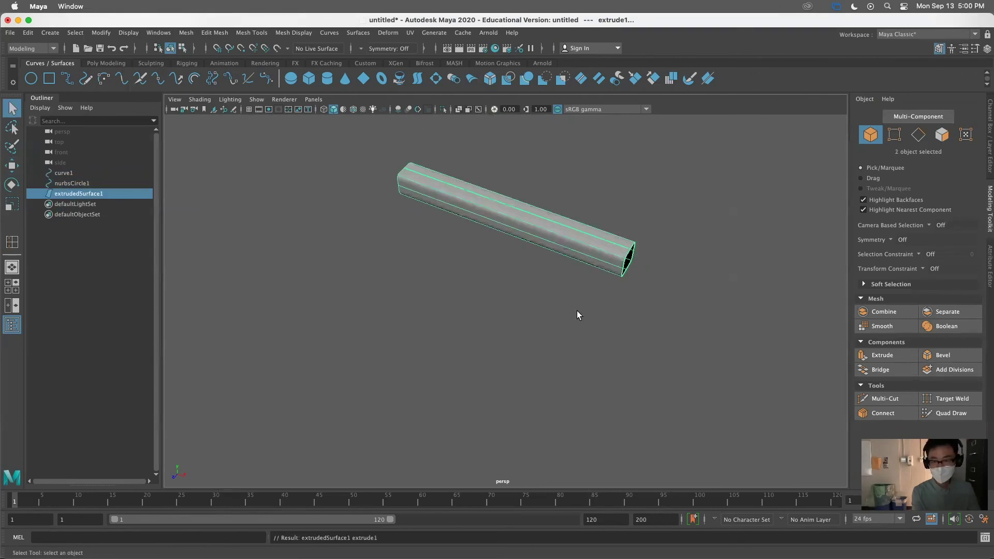
# Step: Insert an isoparm across the square NURBS tube near the middle of its length
pyautogui.moveTo(550, 310)
pyautogui.keyDown('alt'); pyautogui.mouseDown()
pyautogui.moveTo(499, 269)
pyautogui.moveTo(546, 297)
pyautogui.mouseUp(); pyautogui.keyUp('alt')
pyautogui.keyDown('alt'); pyautogui.moveTo(546, 296); pyautogui.dragTo(562, 326, button='right'); pyautogui.keyUp('alt')
pyautogui.keyDown('alt'); pyautogui.moveTo(561, 326); pyautogui.dragTo(399, 344, button='middle'); pyautogui.keyUp('alt')
pyautogui.keyDown('alt'); pyautogui.moveTo(399, 344); pyautogui.dragTo(483, 290); pyautogui.keyUp('alt')
pyautogui.moveTo(482, 287); pyautogui.dragTo(557, 285, button='right')
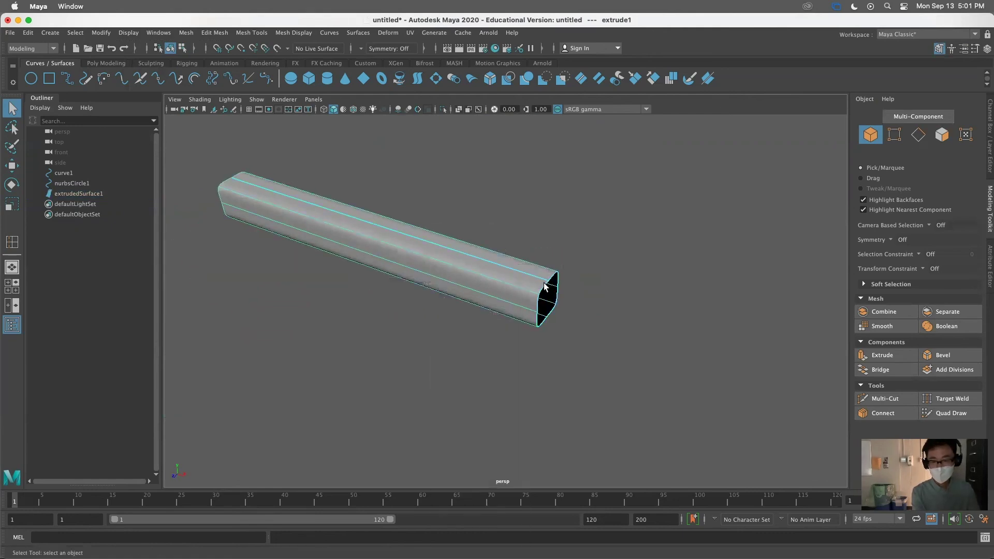
pyautogui.click(370, 239)
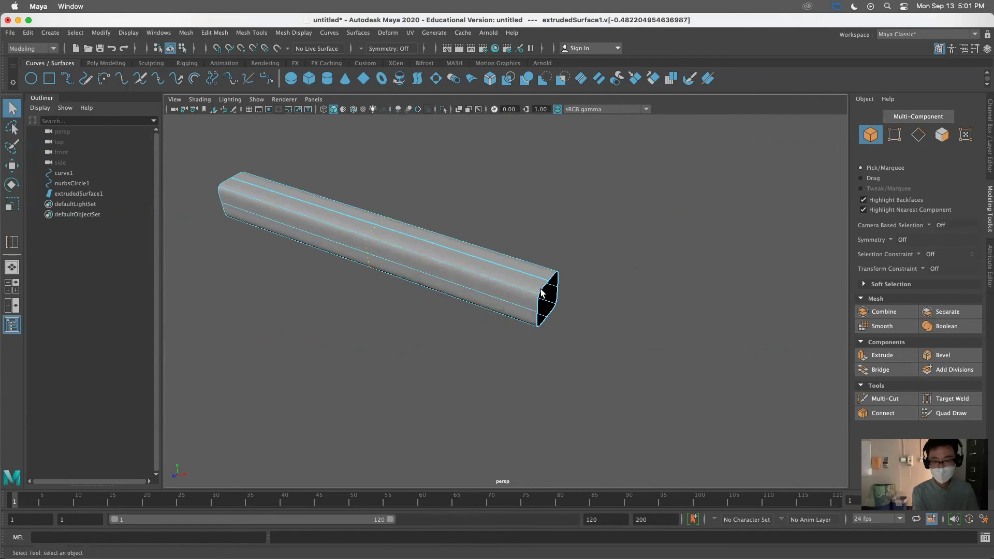
pyautogui.click(640, 82)
pyautogui.keyDown('alt'); pyautogui.moveTo(348, 308); pyautogui.dragTo(352, 251); pyautogui.keyUp('alt')
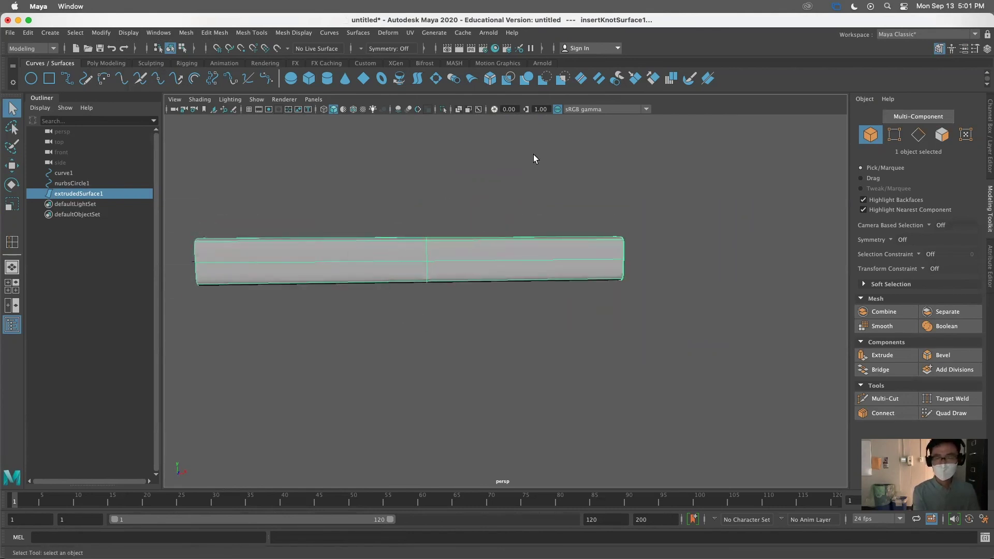
# Step: Detach the square tube into two surfaces at the isoparm around its middle, and return to object selection
pyautogui.keyDown('alt'); pyautogui.moveTo(586, 189); pyautogui.dragTo(590, 206); pyautogui.keyUp('alt')
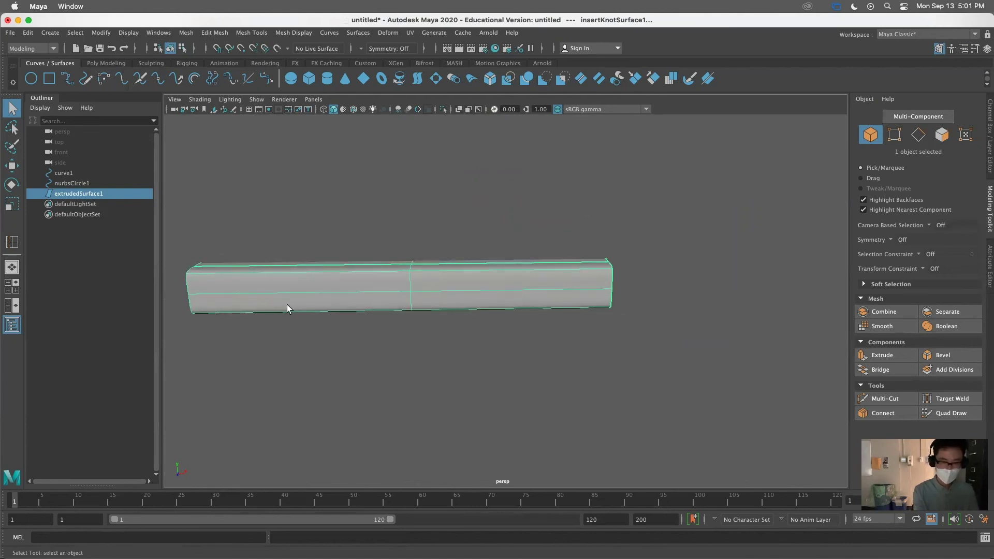
pyautogui.keyDown('alt'); pyautogui.moveTo(526, 136); pyautogui.dragTo(451, 281); pyautogui.keyUp('alt')
pyautogui.moveTo(388, 285); pyautogui.dragTo(377, 284, button='right')
pyautogui.click(376, 294)
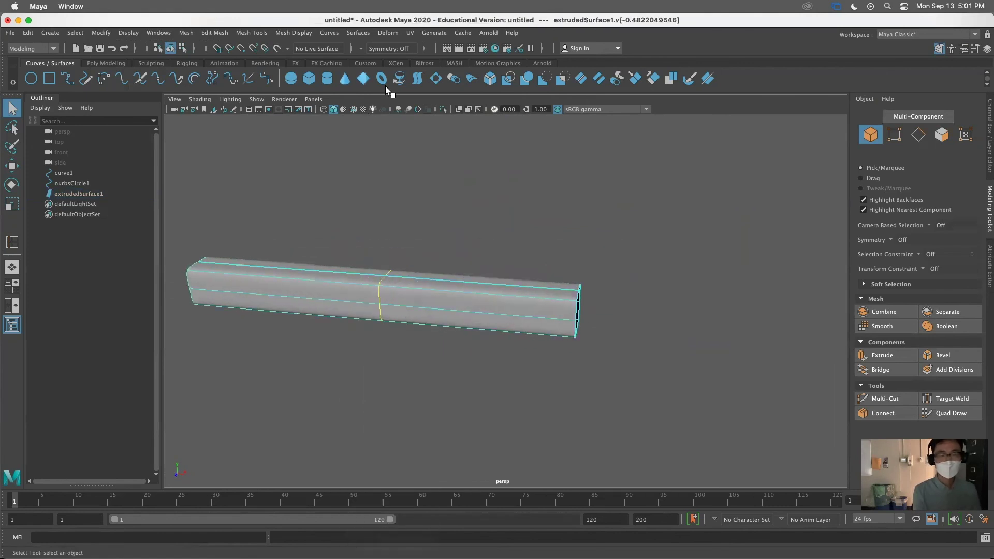
pyautogui.click(289, 31)
pyautogui.moveTo(324, 34)
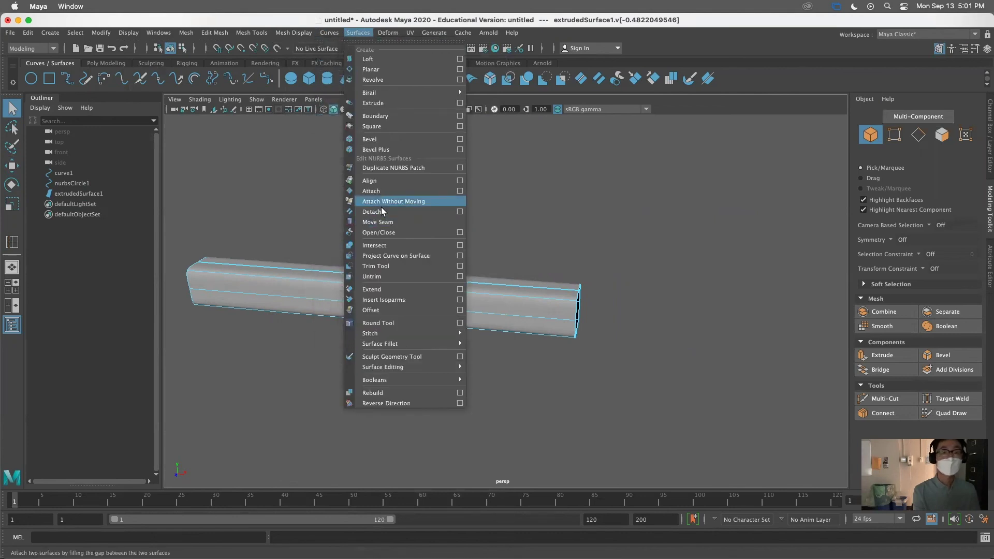
pyautogui.click(380, 212)
pyautogui.rightClick(503, 299)
pyautogui.click(436, 412)
# Step: Select each half of the split tube, try moving the detached half away along its length, and undo the move
pyautogui.click(436, 278)
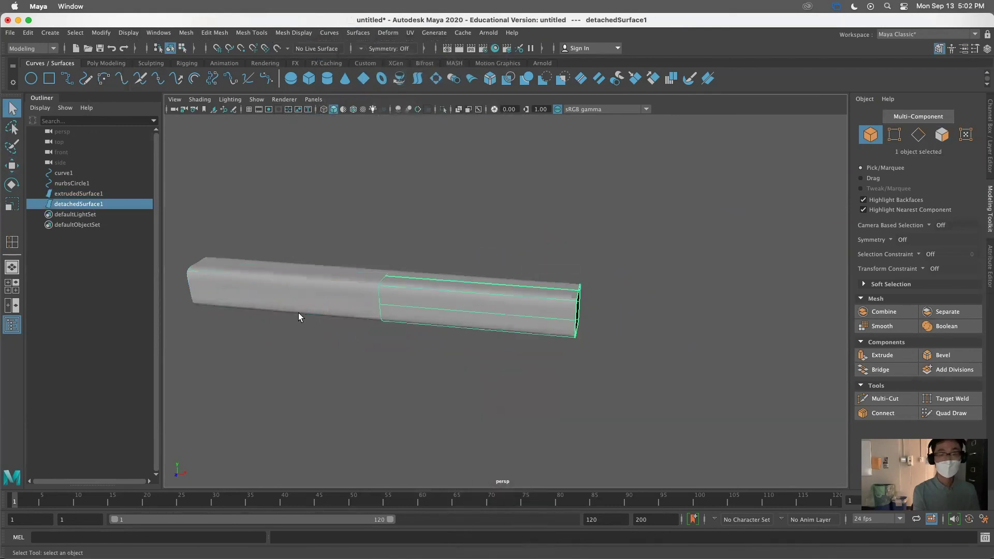
pyautogui.click(299, 312)
pyautogui.keyDown('alt'); pyautogui.moveTo(425, 383); pyautogui.dragTo(441, 299); pyautogui.keyUp('alt')
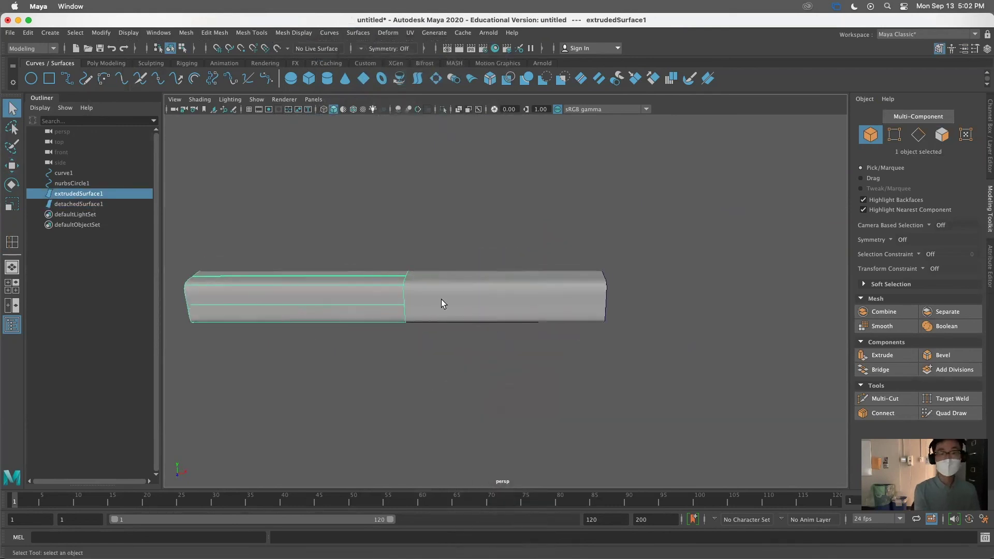
pyautogui.click(429, 298)
pyautogui.press('w')
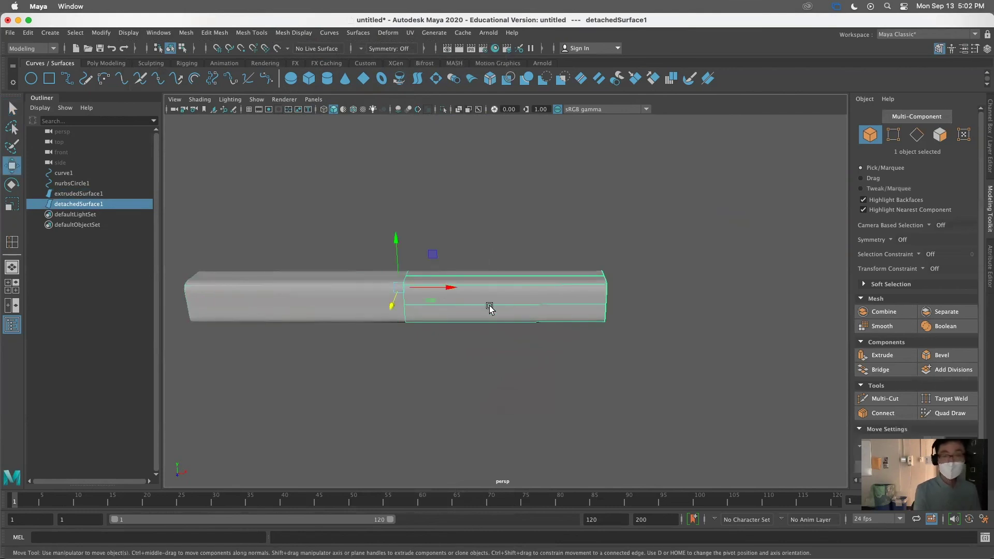
pyautogui.moveTo(434, 286); pyautogui.dragTo(556, 286)
pyautogui.hotkey('ctrl', 'z')
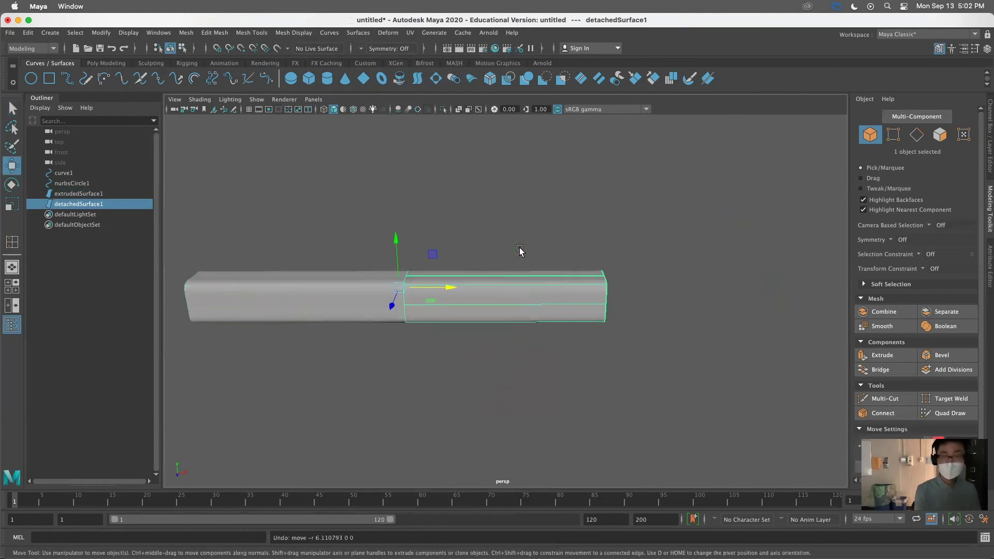
# Step: Move the detached half of the square tube away and upward, and attach the two halves into one continuous surface
pyautogui.moveTo(439, 287); pyautogui.dragTo(546, 292)
pyautogui.click(382, 301)
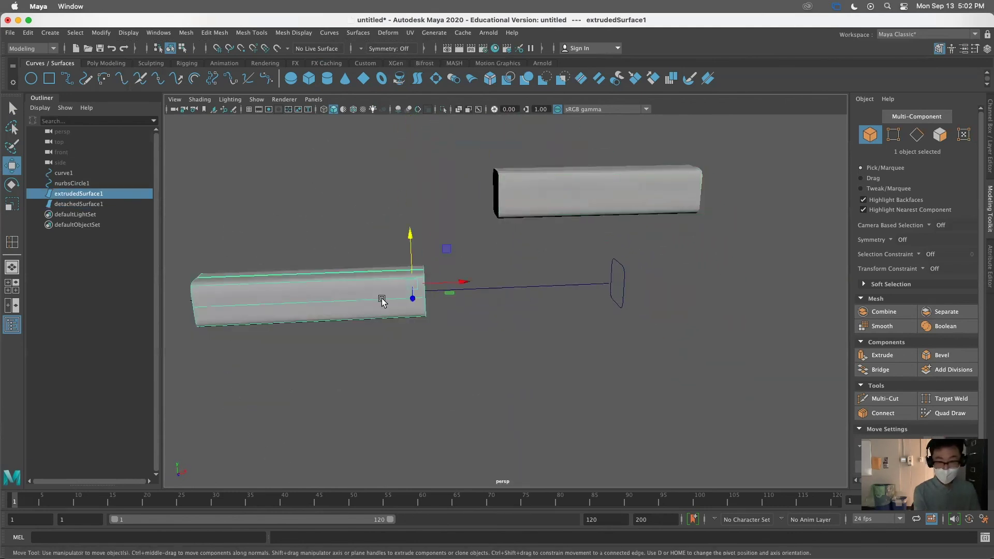
pyautogui.keyDown('shift'); pyautogui.click(524, 195); pyautogui.keyUp('shift')
pyautogui.keyDown('alt'); pyautogui.moveTo(585, 285); pyautogui.dragTo(535, 303); pyautogui.keyUp('alt')
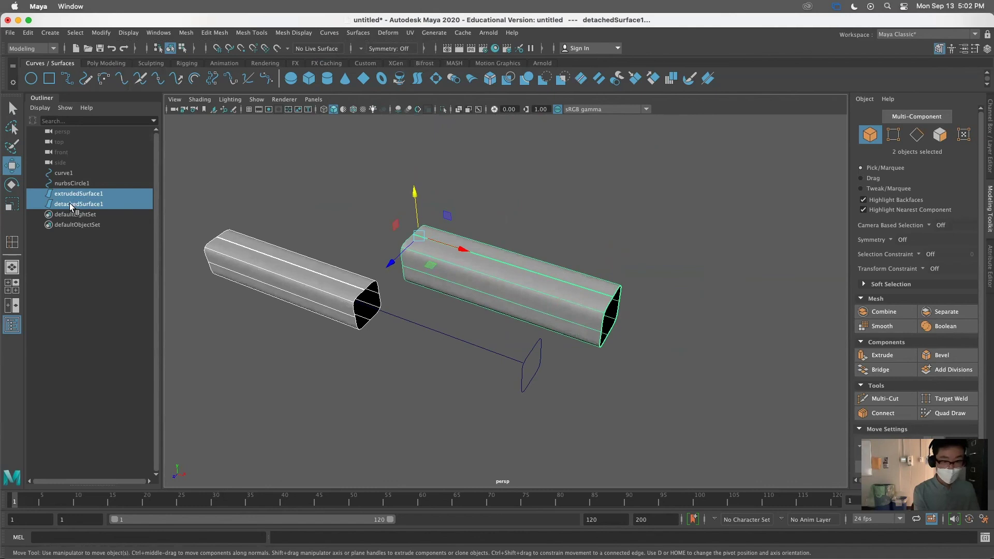
pyautogui.keyDown('alt'); pyautogui.moveTo(395, 383); pyautogui.dragTo(350, 292); pyautogui.keyUp('alt')
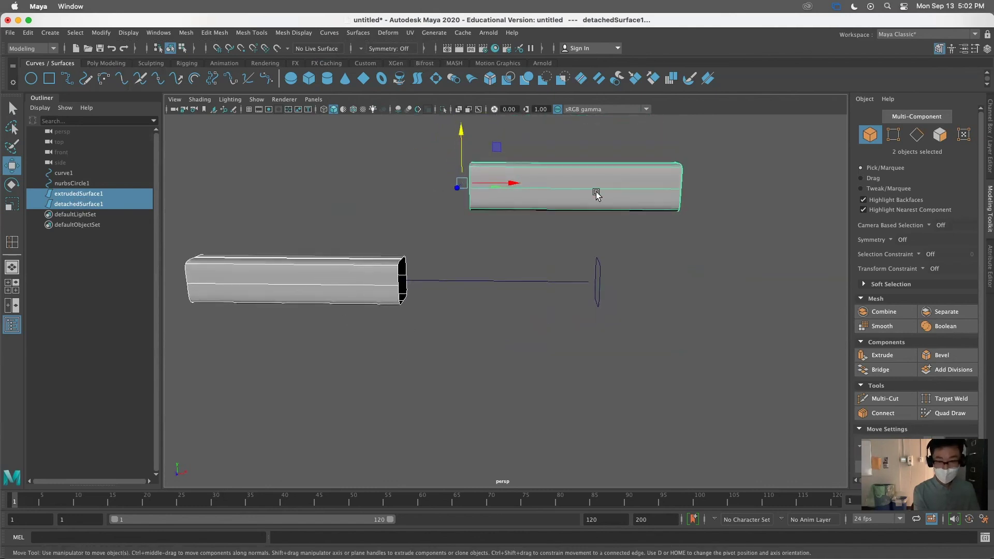
pyautogui.click(348, 34)
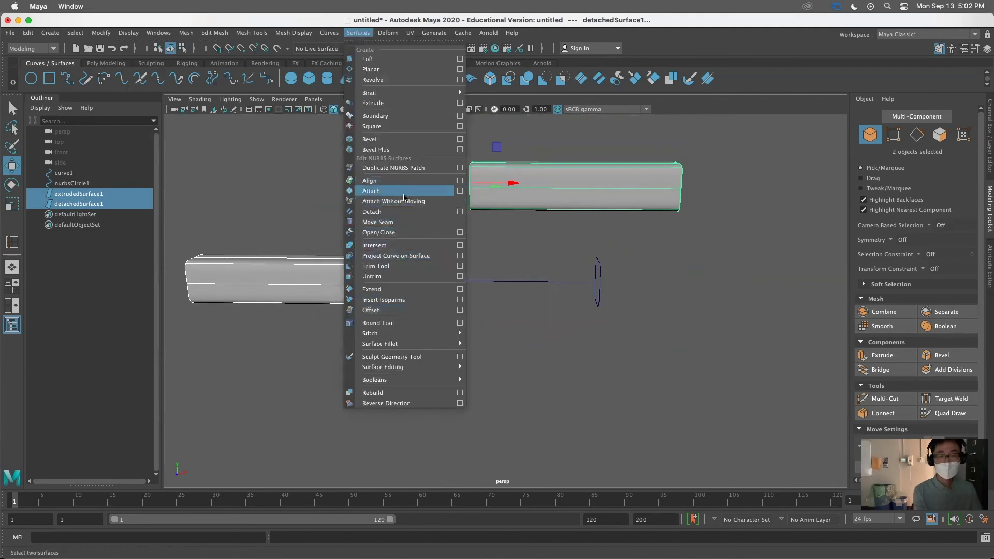
pyautogui.click(371, 191)
pyautogui.keyDown('alt'); pyautogui.moveTo(461, 348); pyautogui.dragTo(484, 249); pyautogui.keyUp('alt')
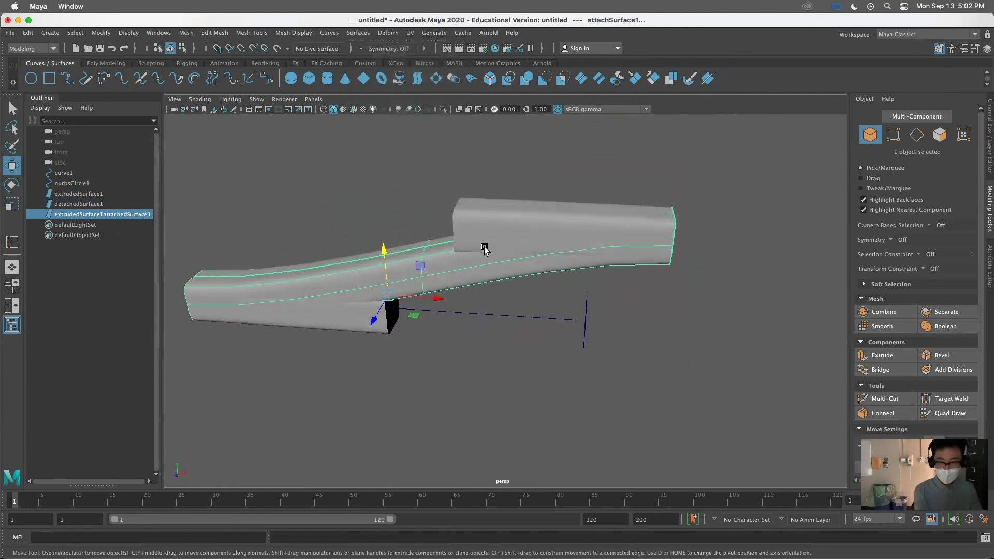
# Step: Delete the two original tube halves, keep the curved attached surface, and select it
pyautogui.click(466, 219)
pyautogui.press('Delete')
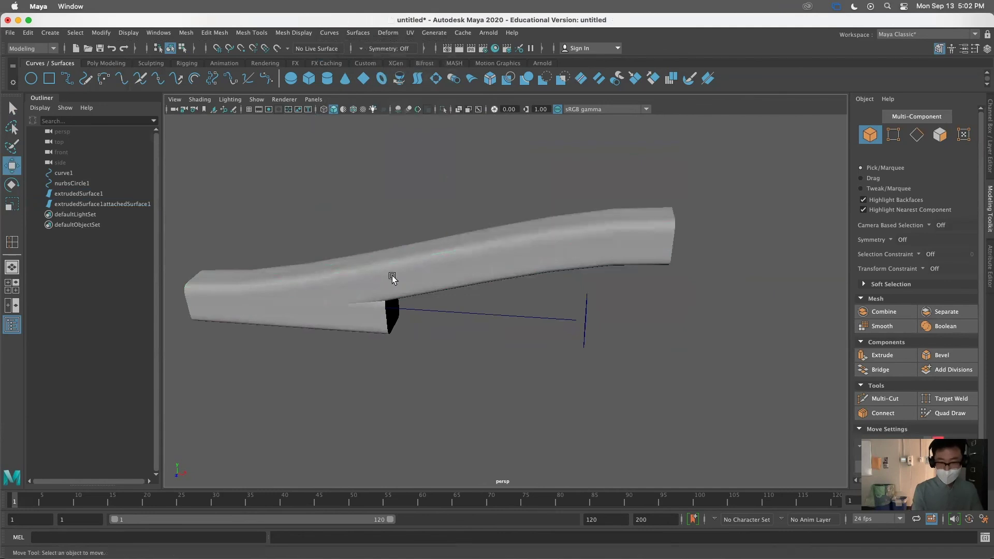
pyautogui.click(357, 321)
pyautogui.press('Delete')
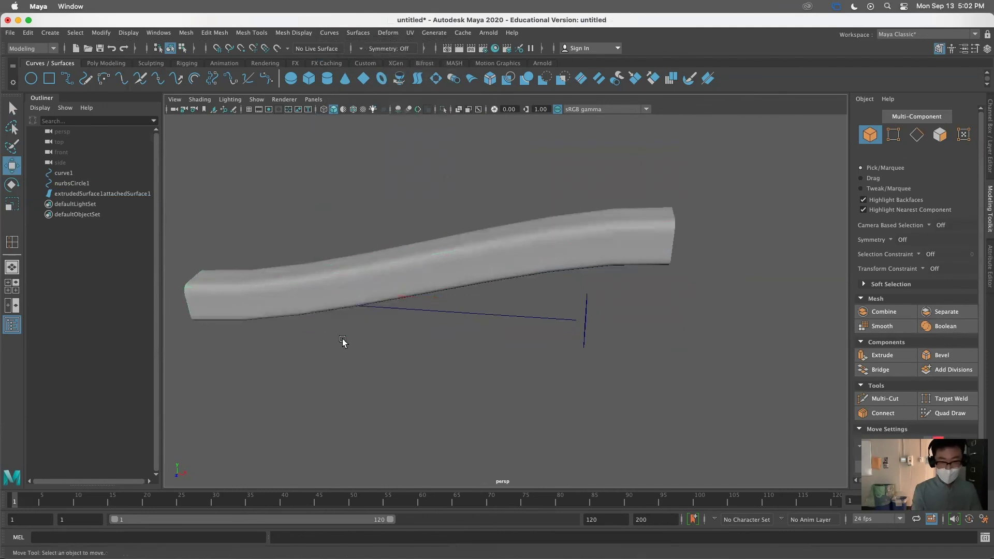
pyautogui.click(400, 274)
pyautogui.keyDown('alt'); pyautogui.moveTo(462, 343); pyautogui.dragTo(400, 341); pyautogui.keyUp('alt')
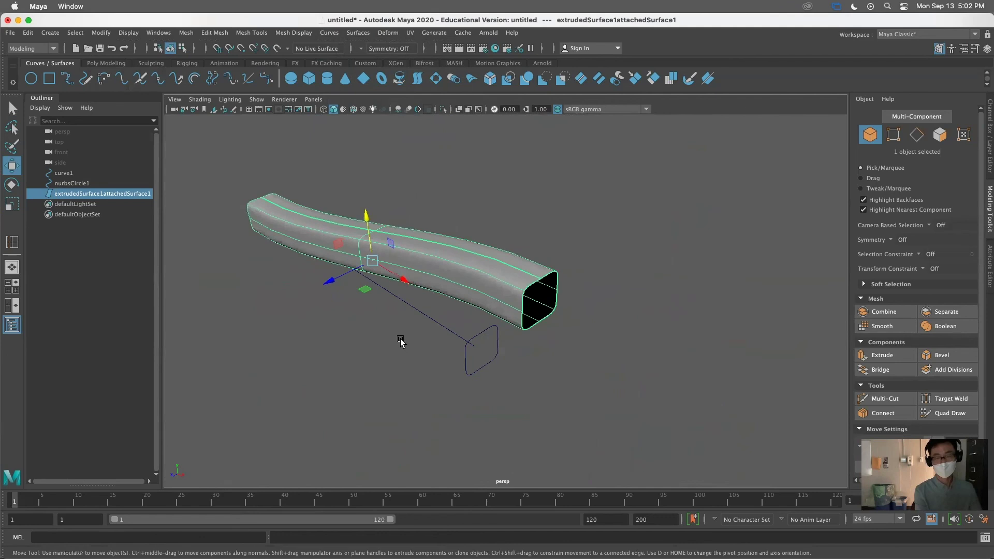
# Step: Scale the rounded square profile curve up uniformly, select the straight path curve, and reselect the profile
pyautogui.click(478, 343)
pyautogui.keyDown('alt'); pyautogui.moveTo(505, 362); pyautogui.dragTo(509, 360); pyautogui.keyUp('alt')
pyautogui.press('r')
pyautogui.moveTo(480, 322); pyautogui.dragTo(481, 323)
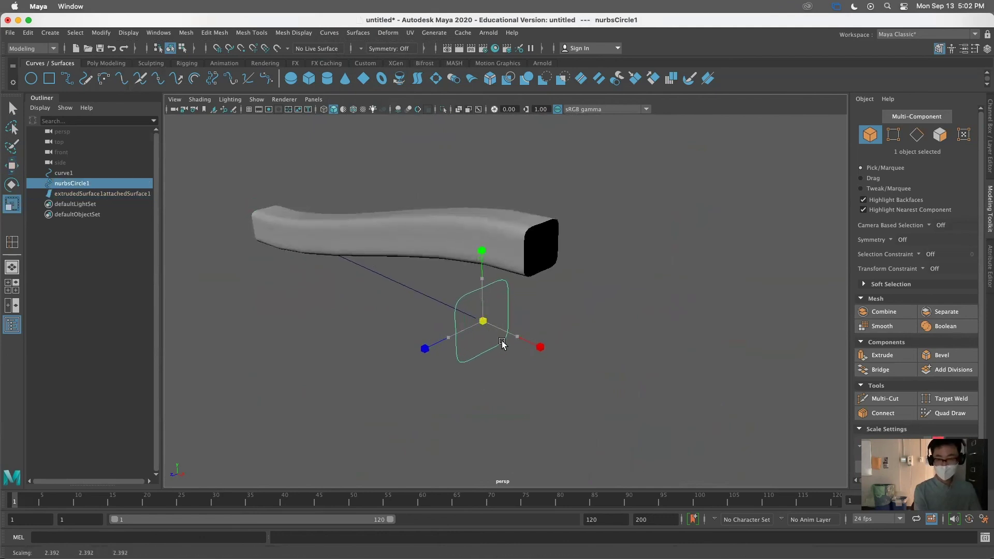
pyautogui.click(400, 286)
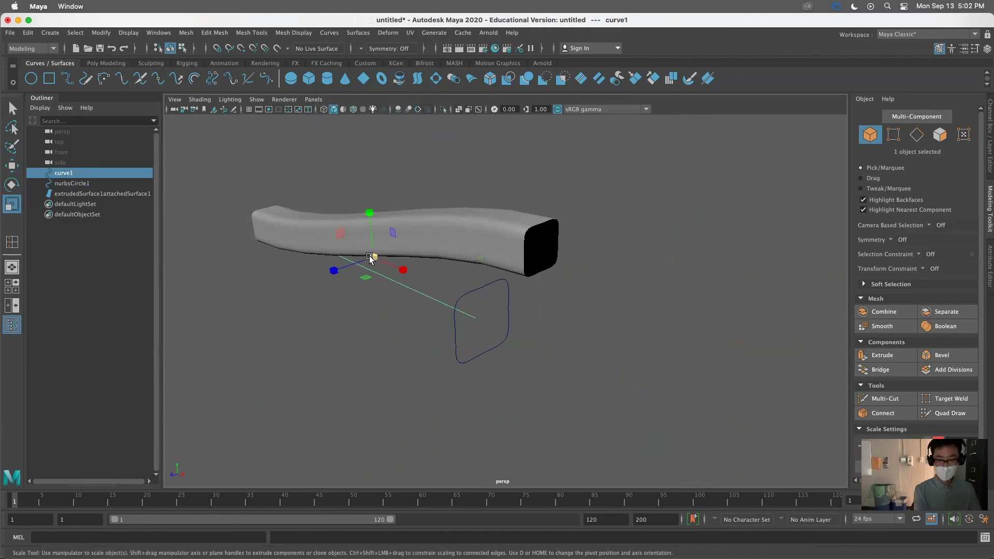
pyautogui.keyDown('alt'); pyautogui.moveTo(330, 332); pyautogui.dragTo(354, 318); pyautogui.keyUp('alt')
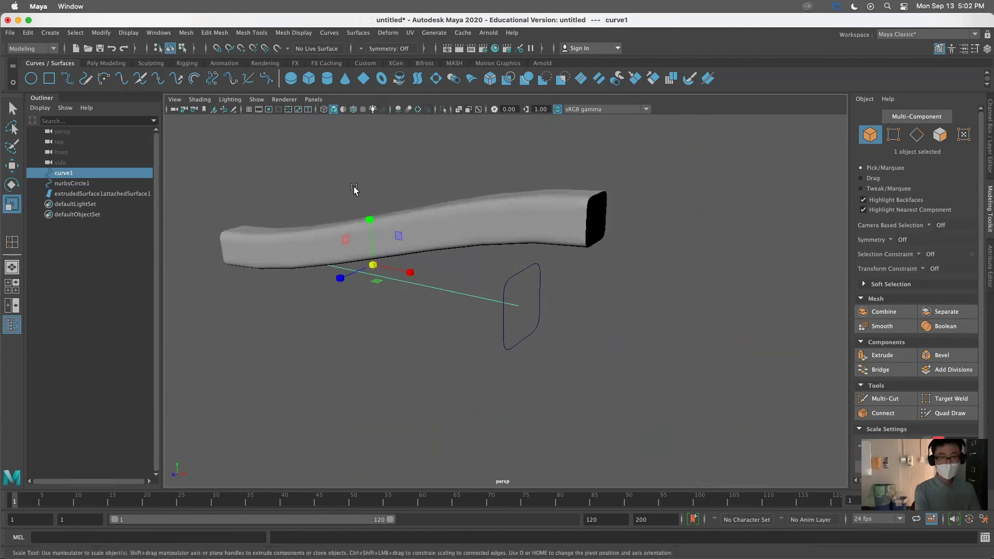
pyautogui.click(502, 334)
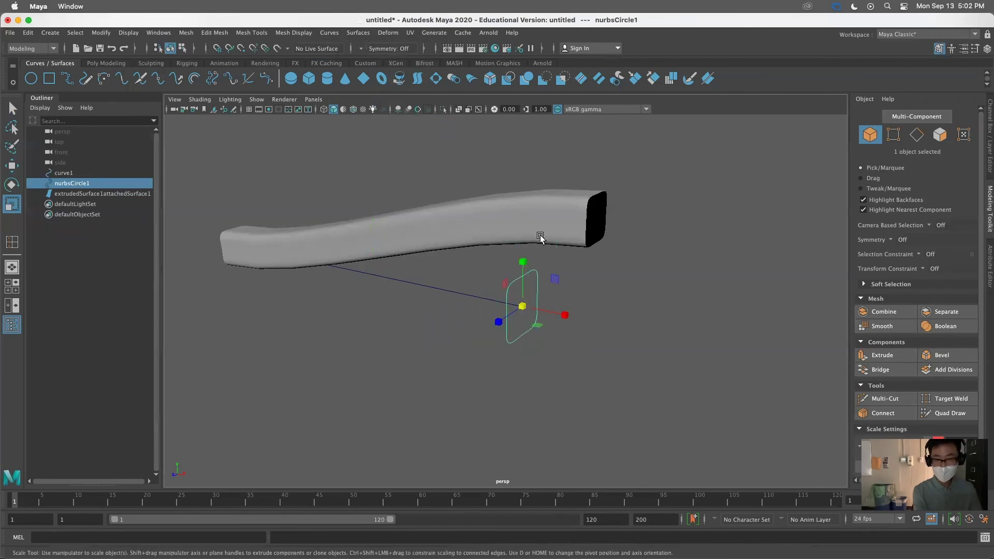